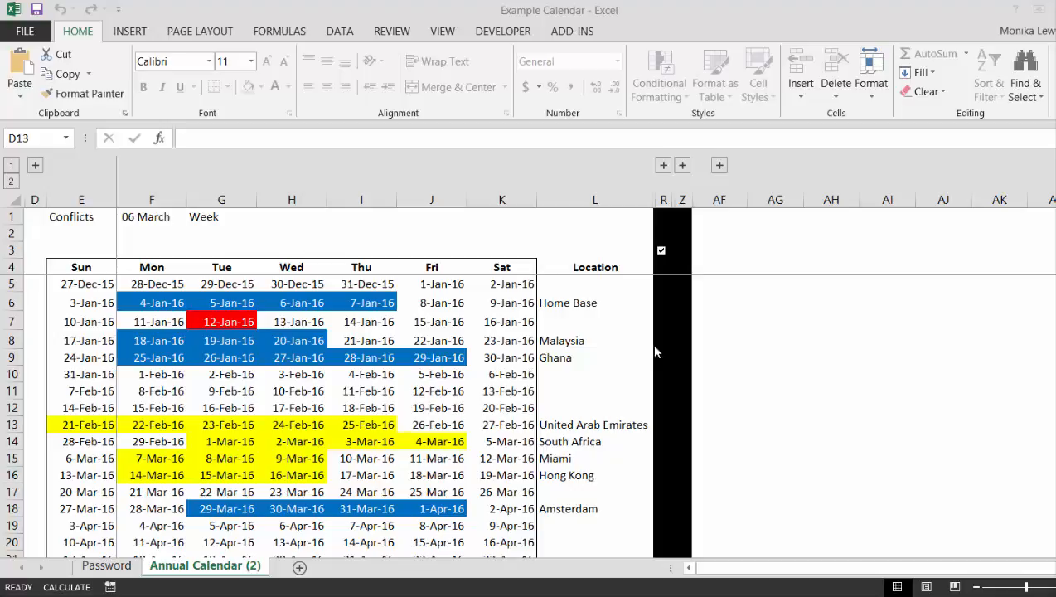
- Bring up the Password sheet and look over its contents
left_click(120, 566)
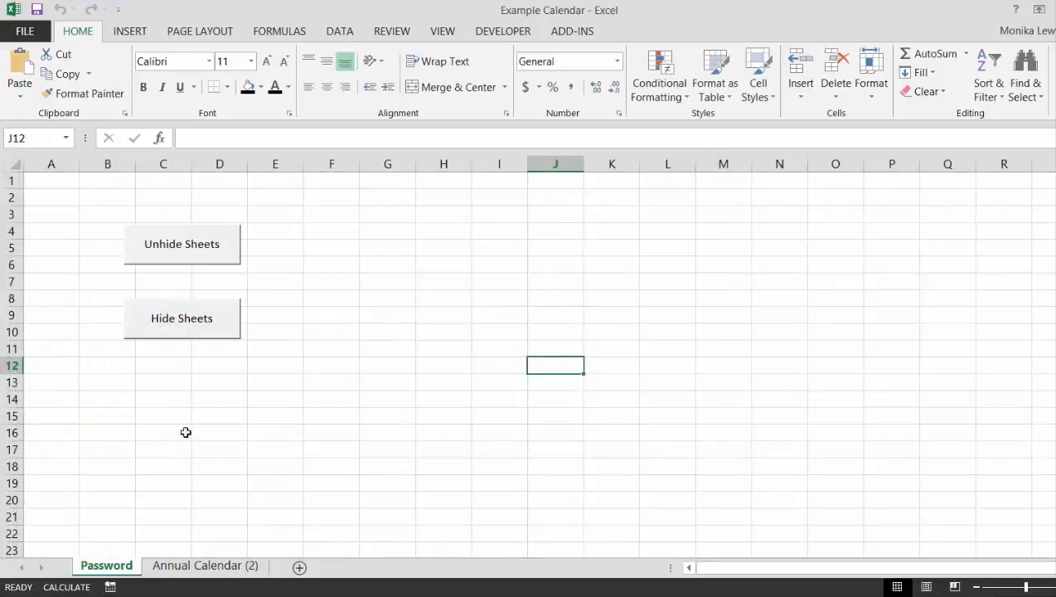
left_click(191, 412)
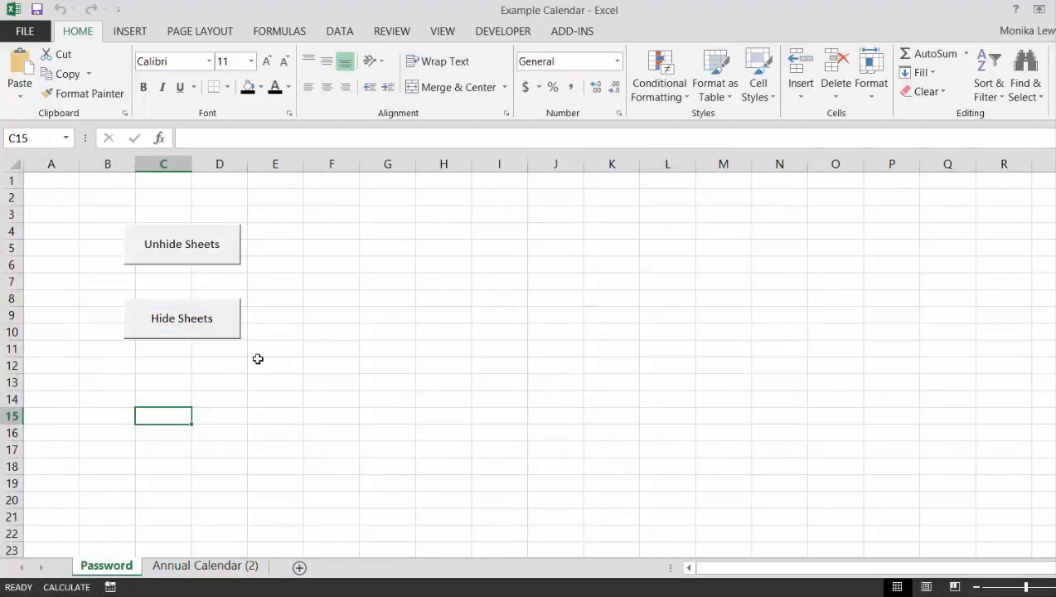
left_click(368, 285)
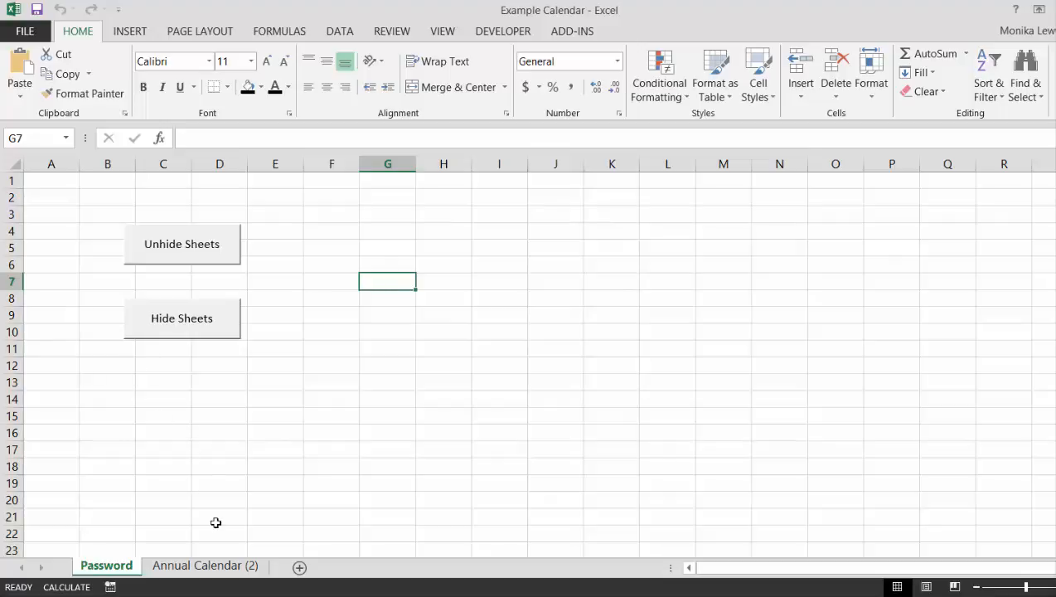
- Compare Annual Calendar (2) with the Password sheet, scan down to the June weeks, then go to Firefox
key("ctrl+Page_Down")
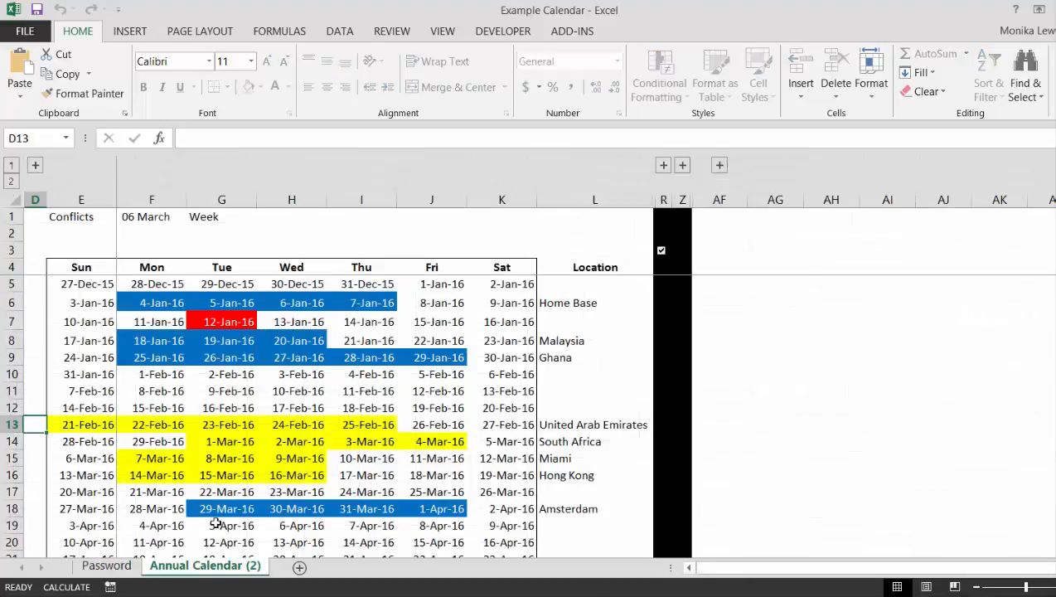
key("ctrl+Page_Up")
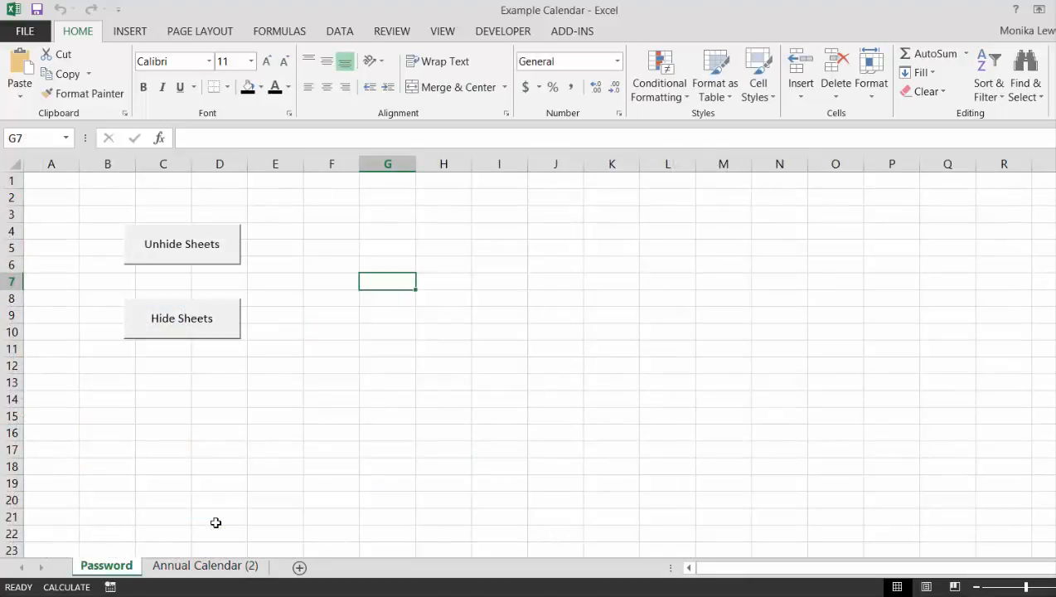
key("ctrl+Page_Down")
key("Down")
key("Down")
key("Down")
key("Down")
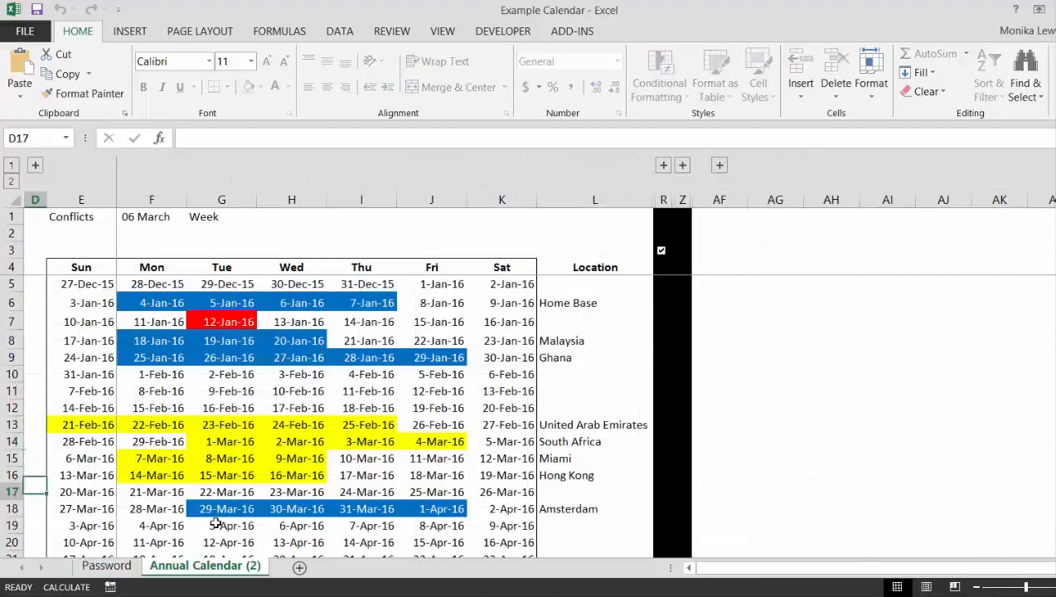
key("Down")
key("Down")
key("Down")
key("Down")
key("Down")
key("Down")
key("Down")
key("Down")
key("Down")
key("Down")
key("Down")
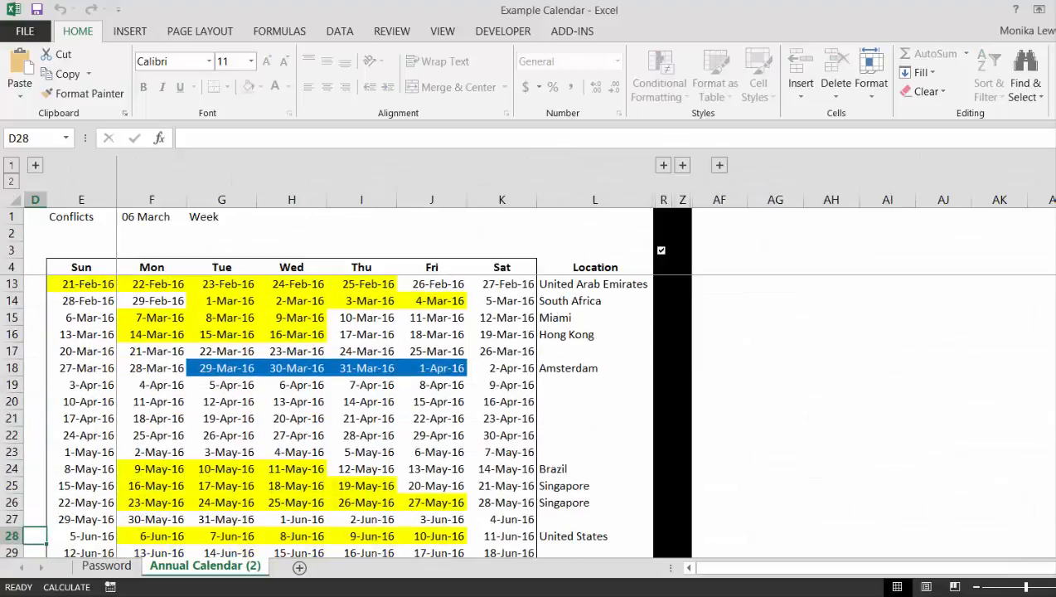
key("alt+Tab")
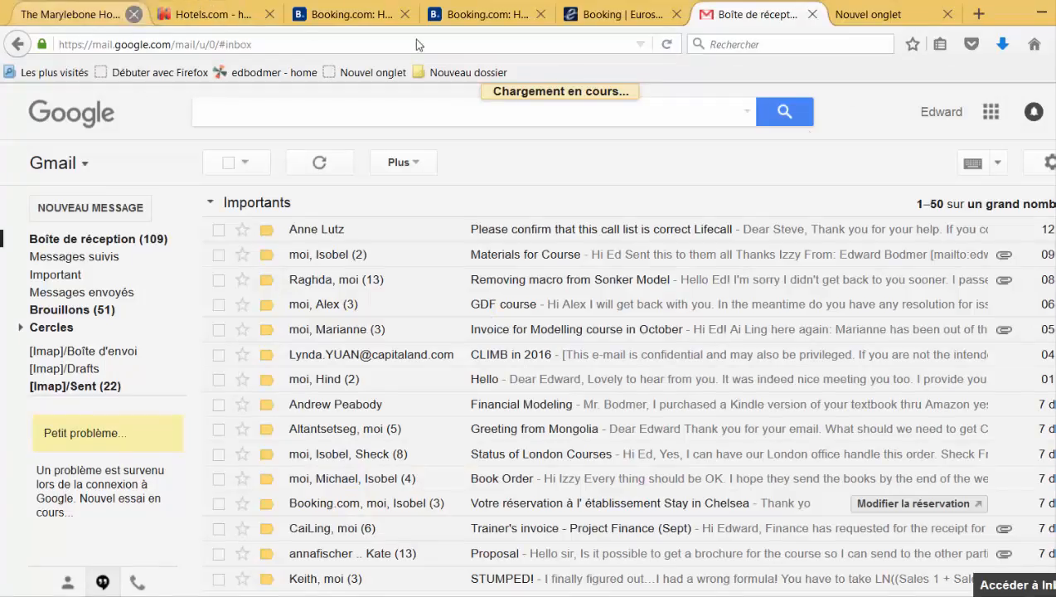
- In a new tab, go to edbodmer.wikispaces.com and open the Macros for Financial Models page
left_click(981, 16)
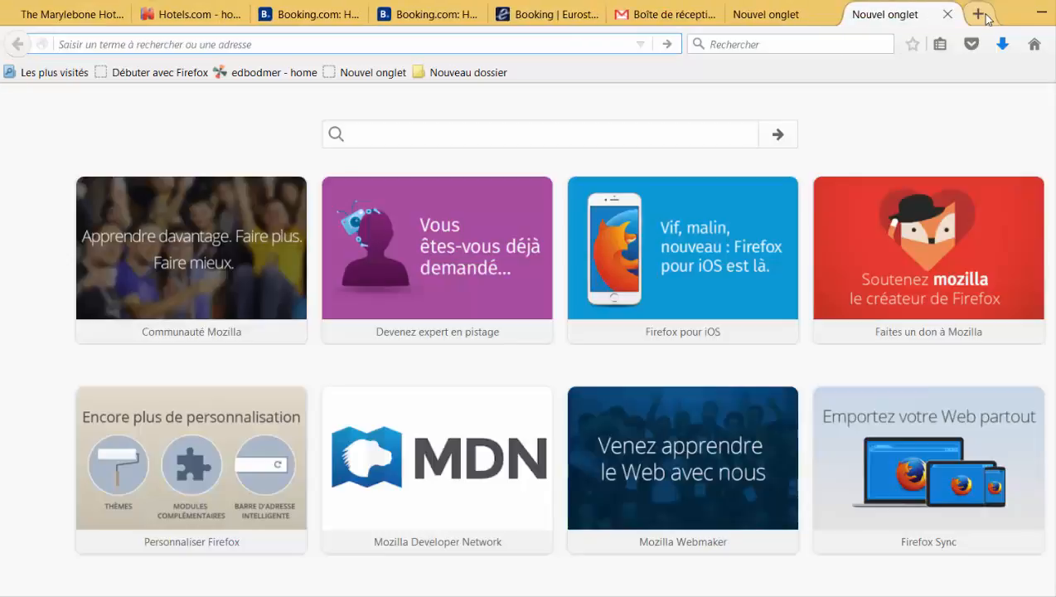
type("edbodmer.wikispaces.com/")
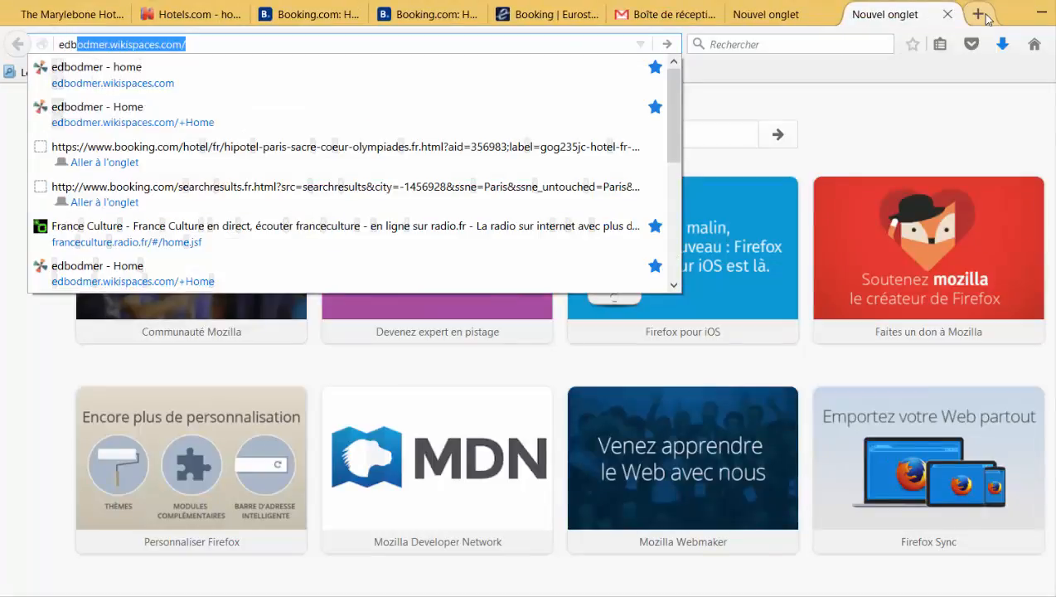
key("Return")
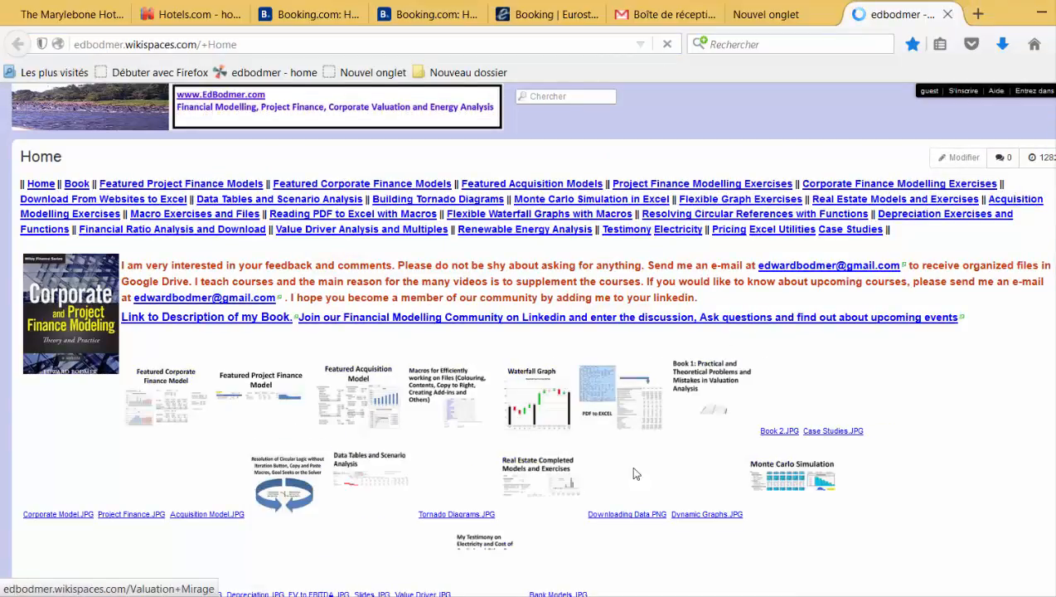
left_click(445, 406)
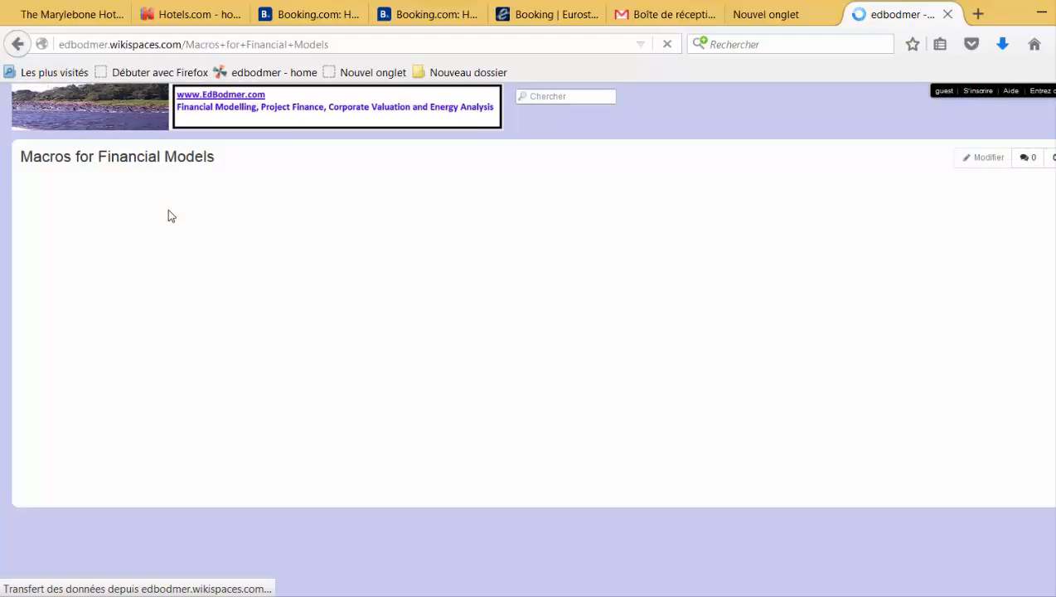
- Scroll through the page's macro video table and downloadable files such as Generic Macros.xlsm
scroll(184, 307, "down", 1)
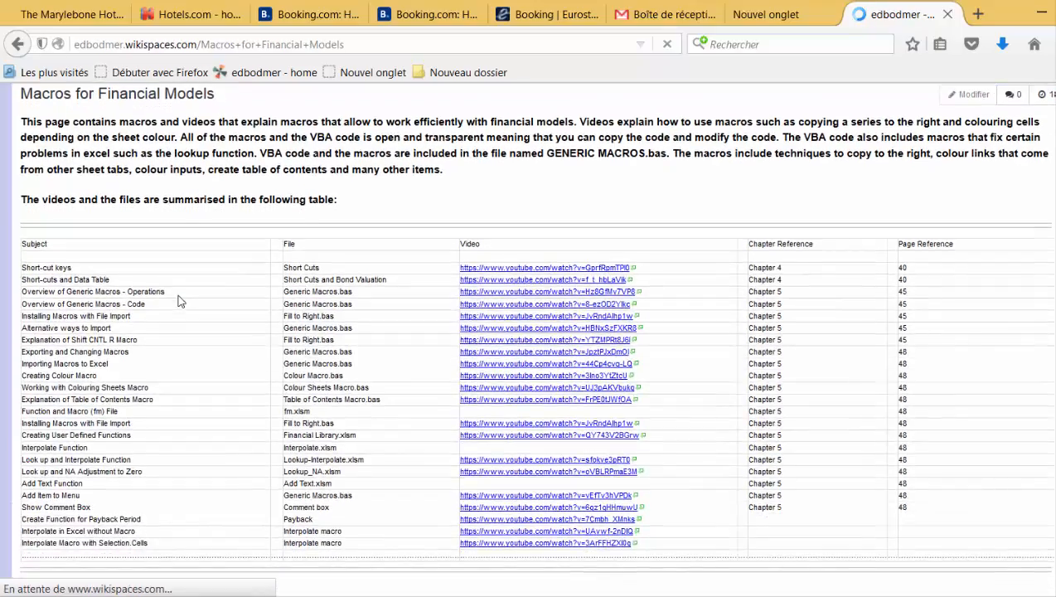
scroll(178, 301, "down", 8)
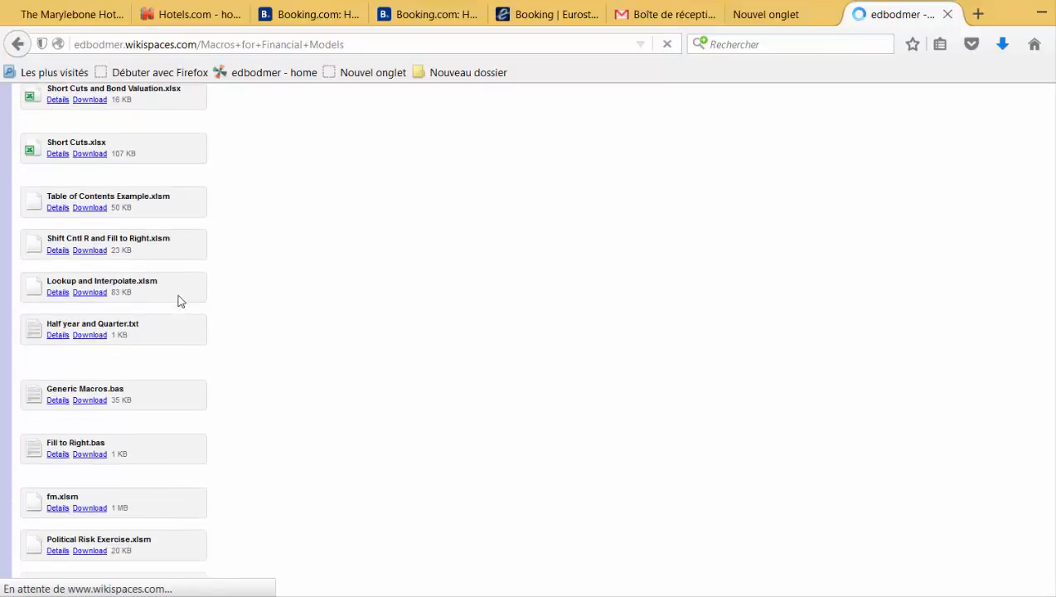
scroll(178, 301, "down", 4)
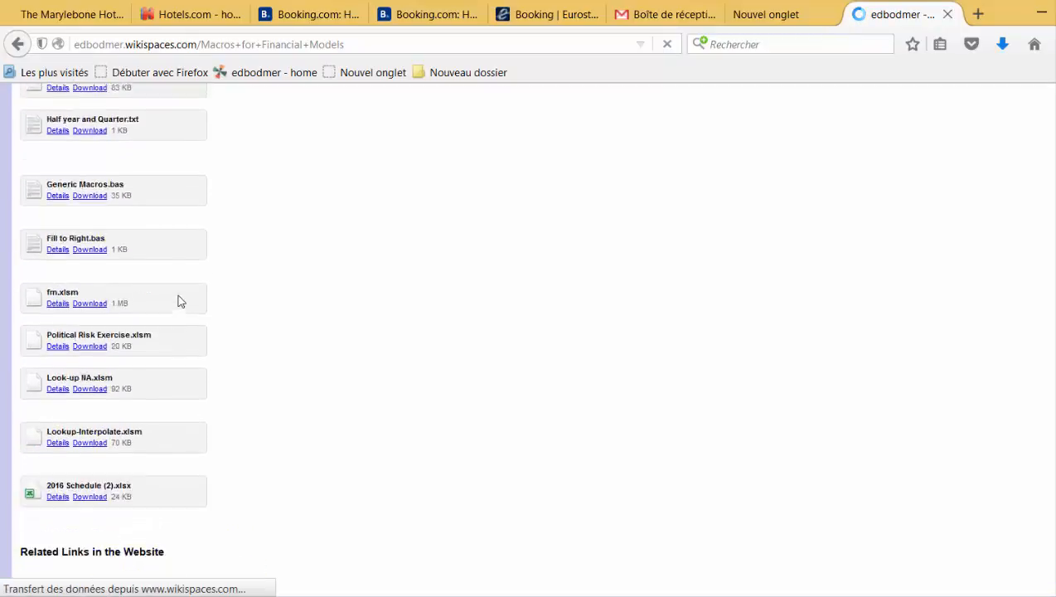
scroll(178, 301, "up", 12)
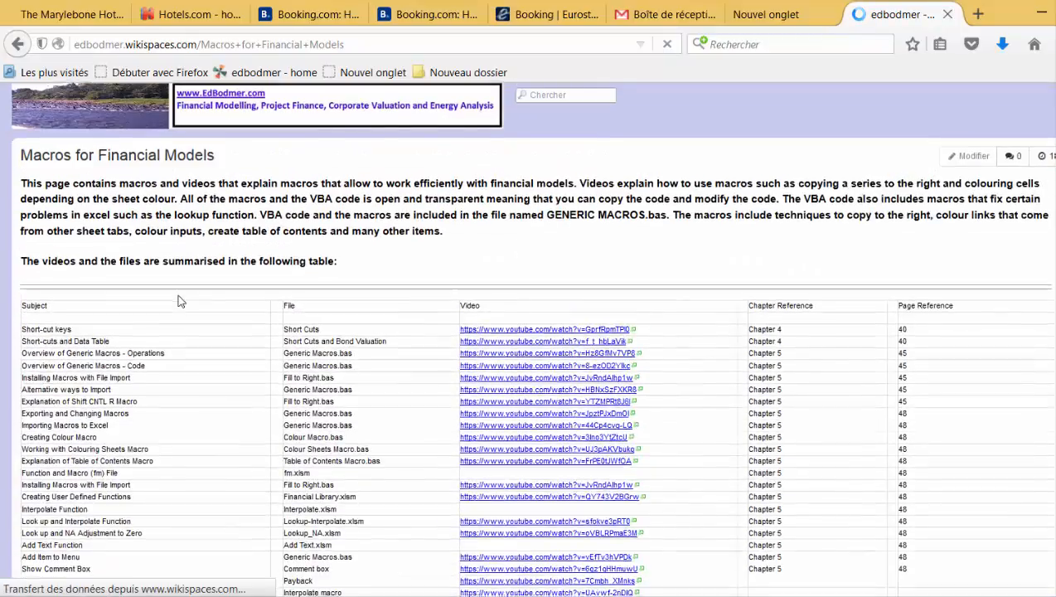
scroll(181, 301, "down", 5)
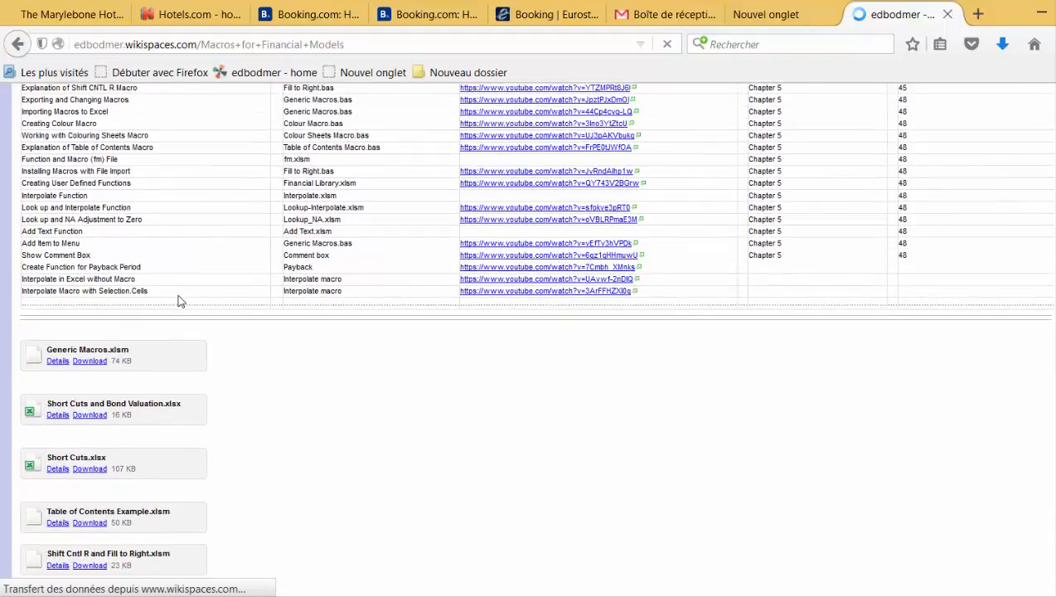
scroll(180, 299, "down", 1)
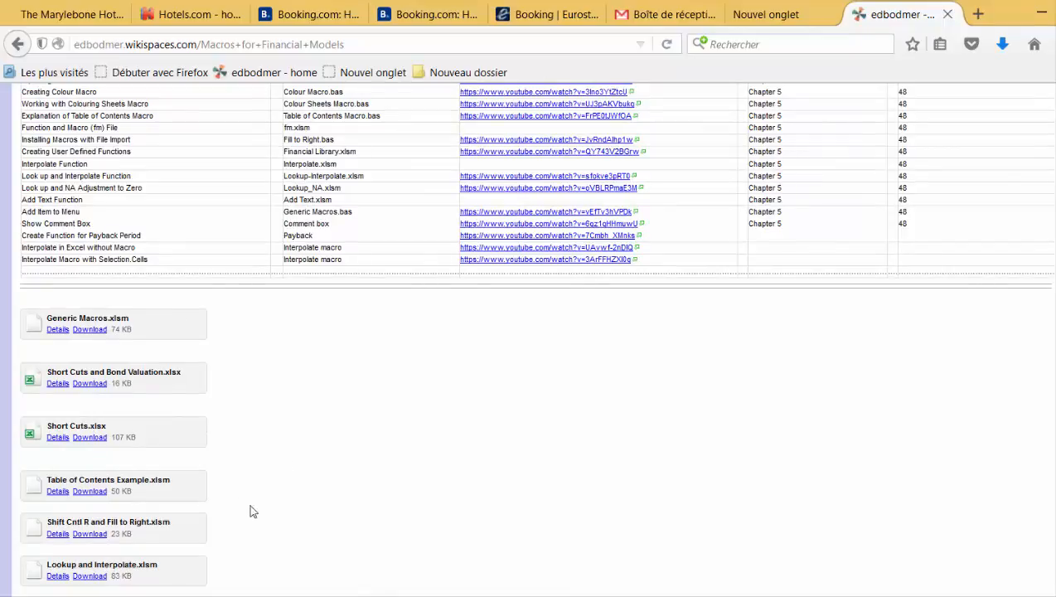
scroll(290, 479, "up", 5)
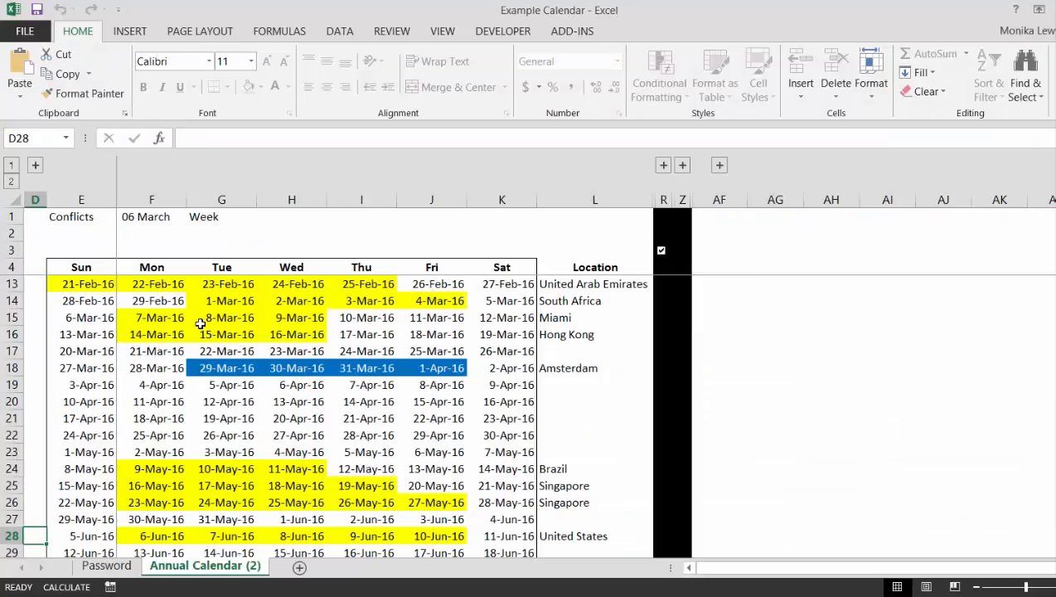
left_click(202, 305)
key("Up")
key("Up")
key("Up")
key("Up")
key("Up")
key("Up")
key("Up")
key("Up")
key("Up")
key("Up")
key("Up")
key("Up")
key("Up")
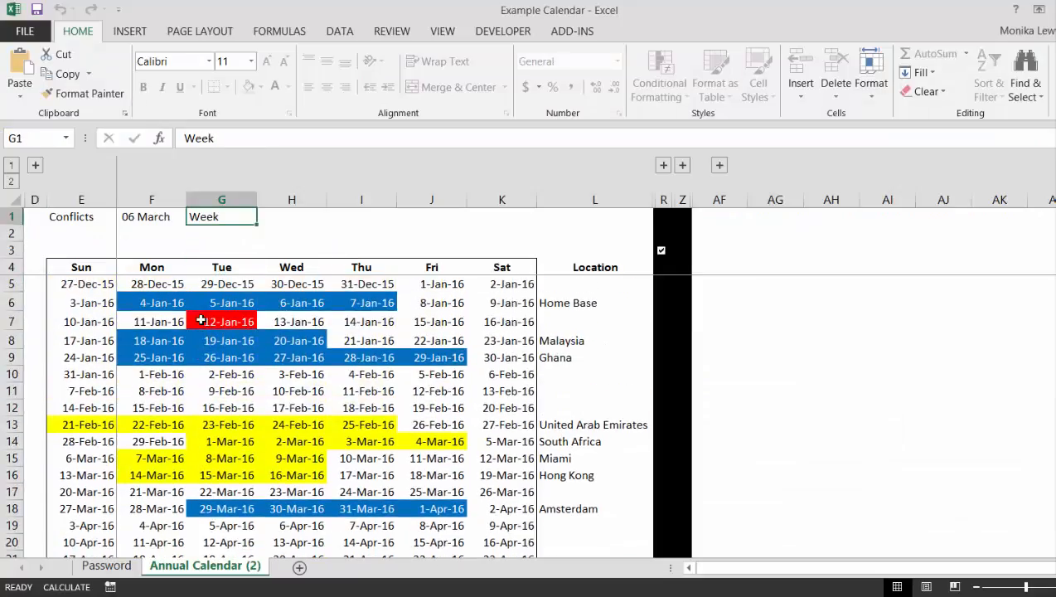
key("Left")
key("Left")
key("Left")
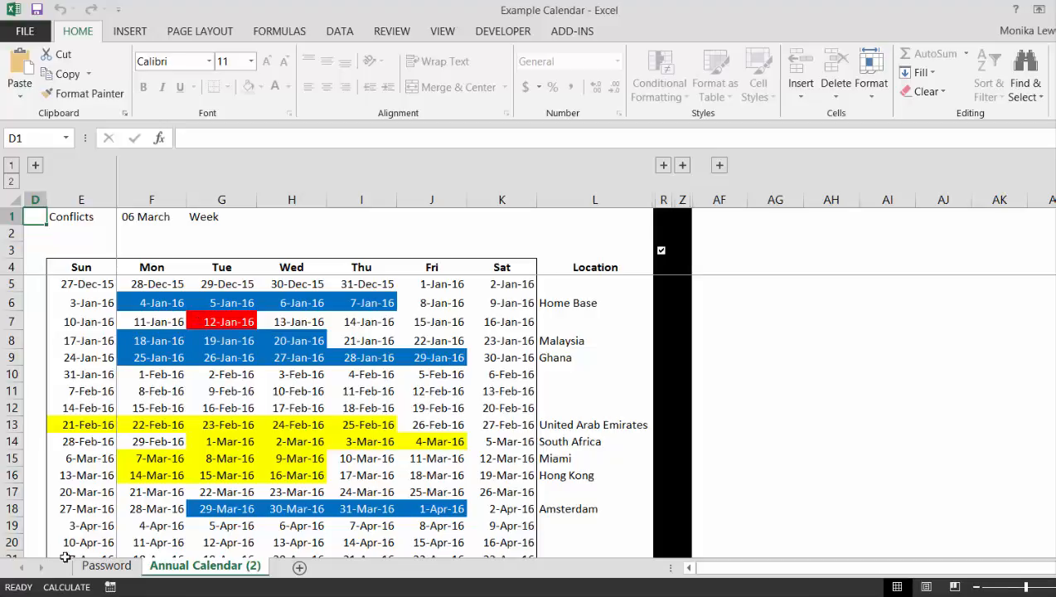
left_click(107, 567)
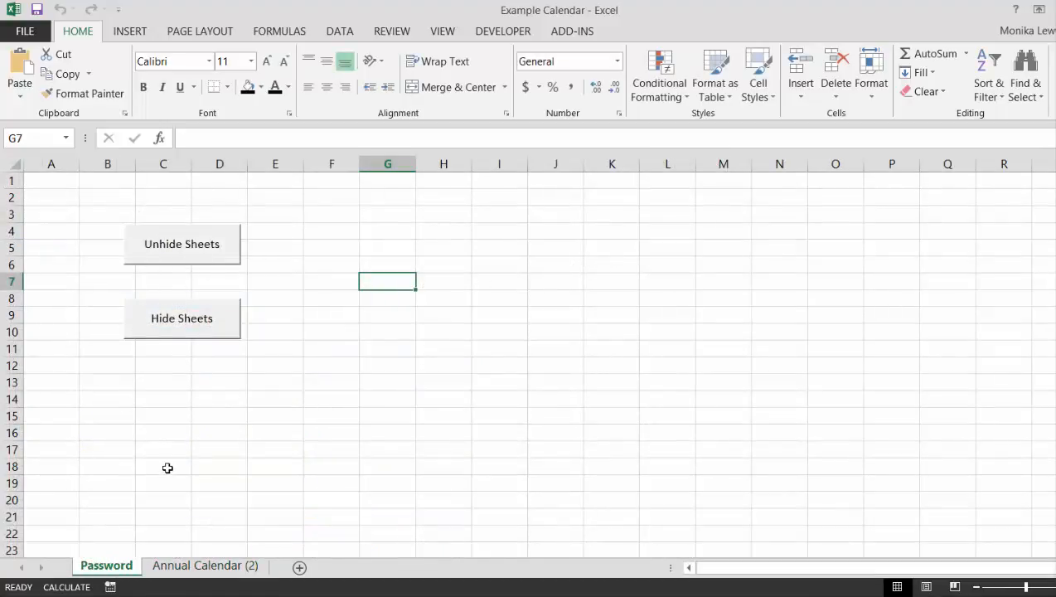
key("ctrl+Page_Down")
key("Down")
key("Down")
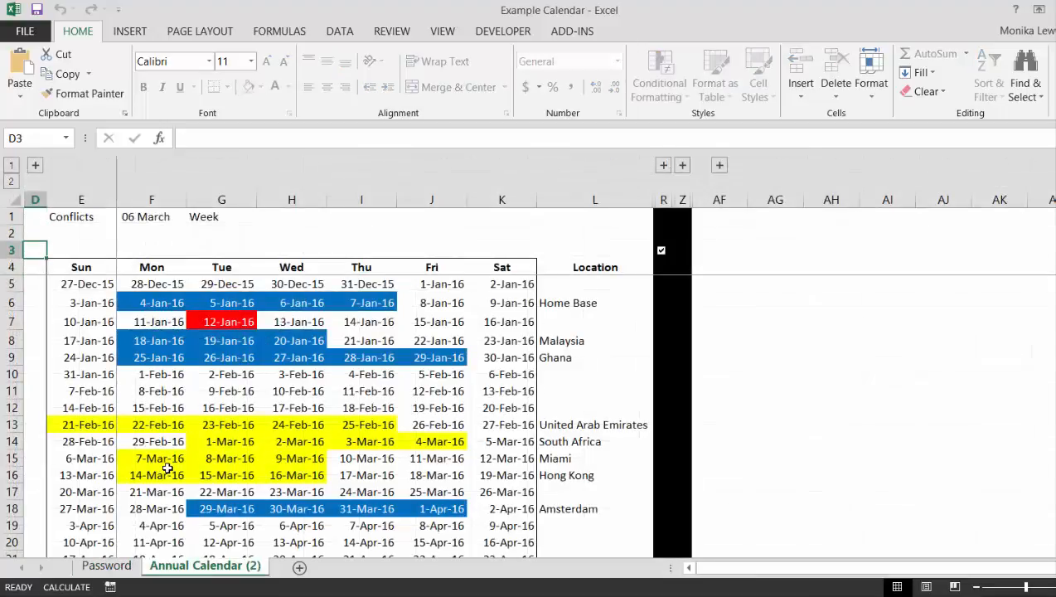
key("Down")
key("Down")
key("Down")
key("Down")
key("Down")
key("Down")
key("Down")
key("Down")
key("Down")
key("Down")
key("Down")
key("Down")
key("Down")
key("Down")
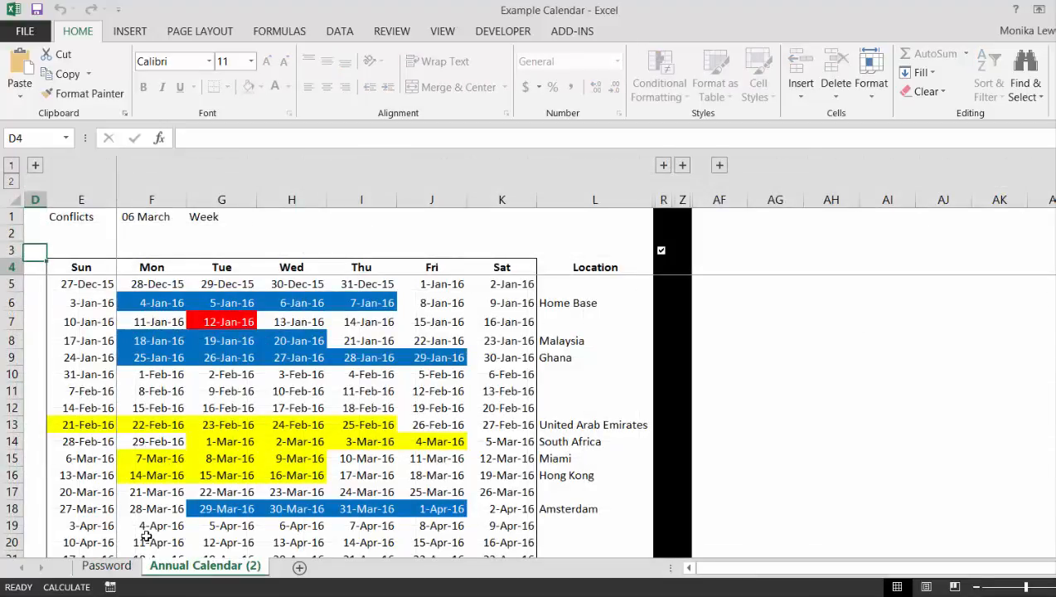
key("Down")
key("Down")
key("Down")
key("Down")
key("Down")
key("Down")
key("Down")
key("Down")
key("Down")
key("Down")
key("Down")
key("Down")
key("Down")
key("Down")
key("Down")
key("Down")
key("Down")
key("Down")
key("Down")
key("Down")
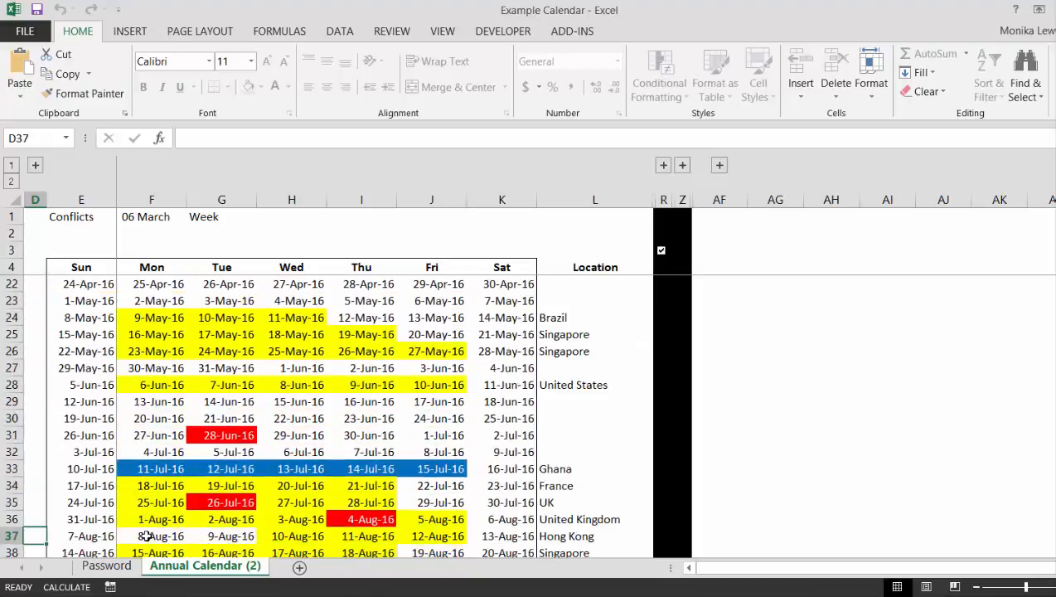
key("Up")
key("Up")
key("Up")
key("Up")
key("Up")
key("Up")
key("Up")
key("Up")
key("Up")
key("Up")
key("Up")
key("Up")
key("Up")
key("Up")
key("Up")
key("Up")
key("Up")
key("Up")
key("Up")
key("Up")
key("Up")
key("Up")
key("Up")
key("Up")
key("Up")
key("Up")
key("Up")
key("Up")
key("Up")
key("Up")
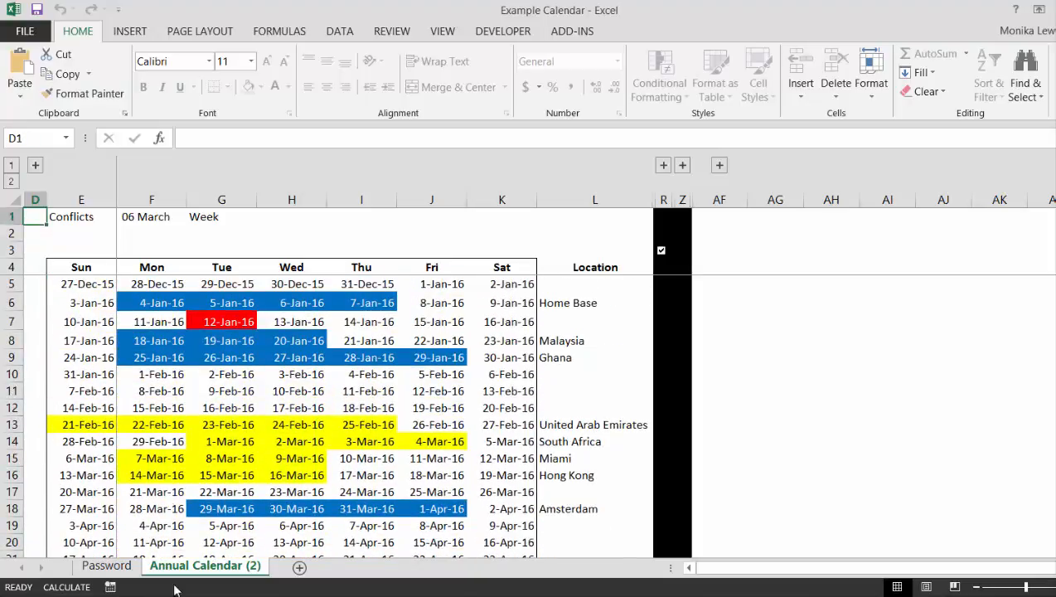
left_click(368, 295)
key("Right")
key("Right")
key("Right")
key("Delete")
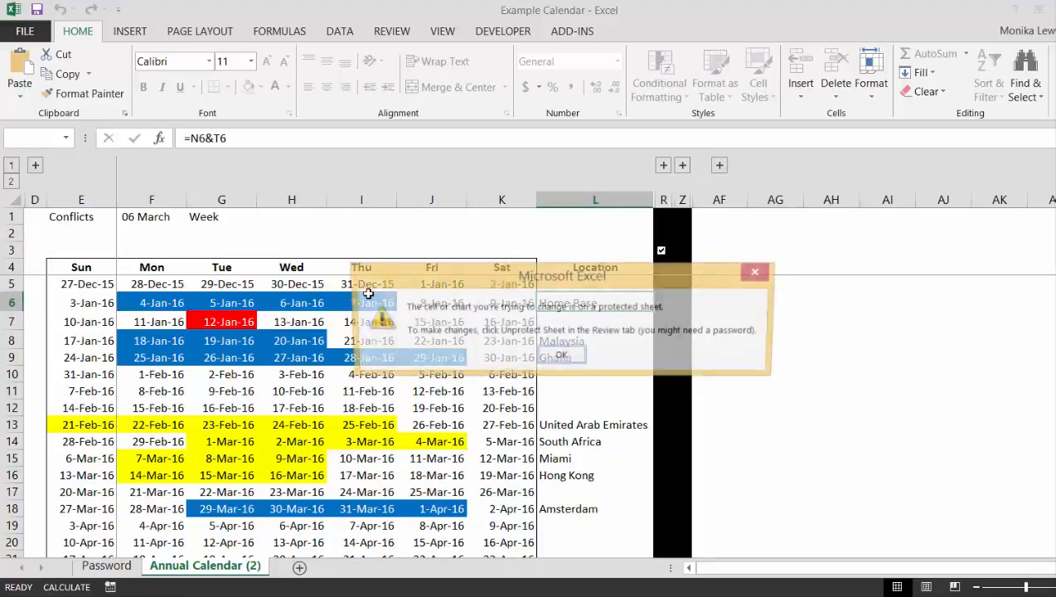
key("Return")
key("Left")
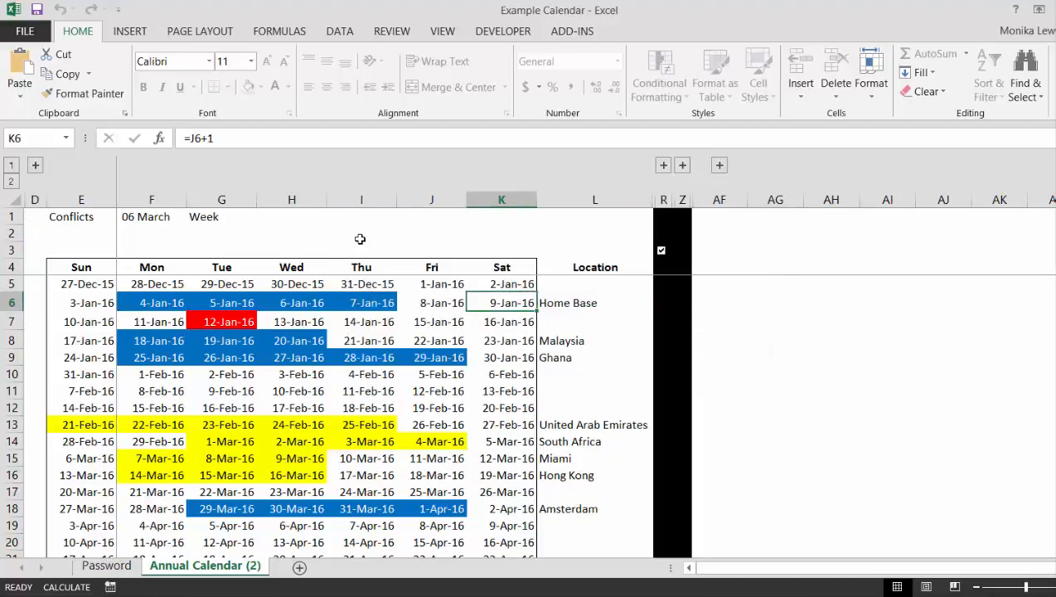
left_click(661, 252)
left_click(661, 252)
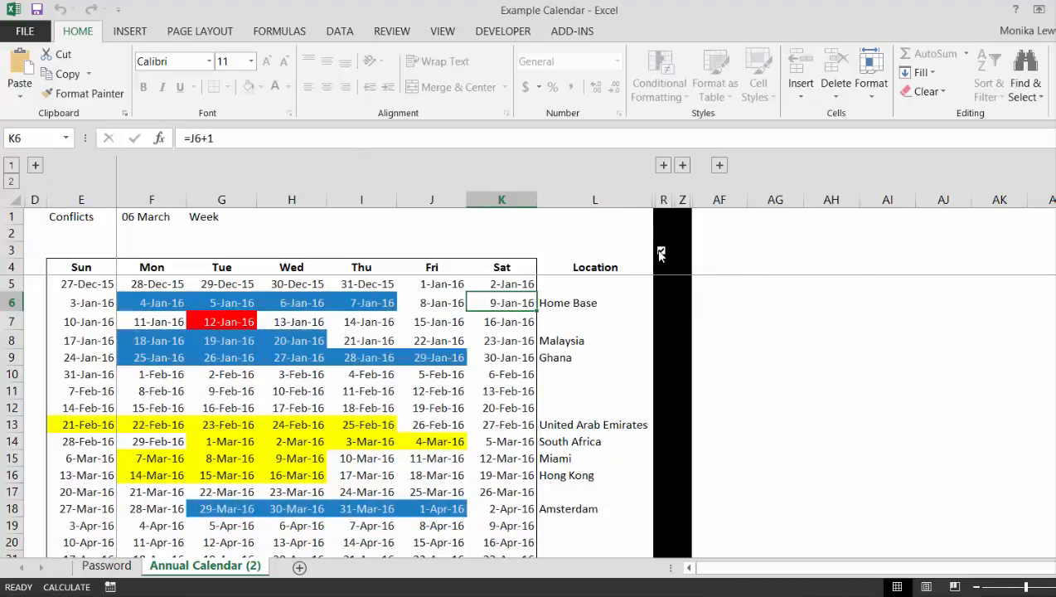
left_click(661, 252)
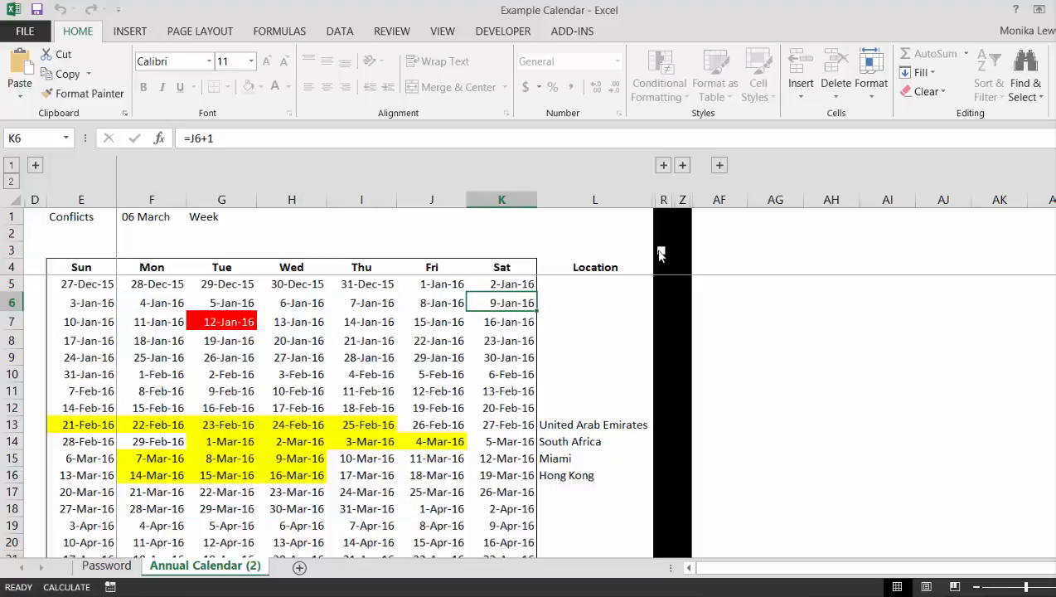
left_click(661, 252)
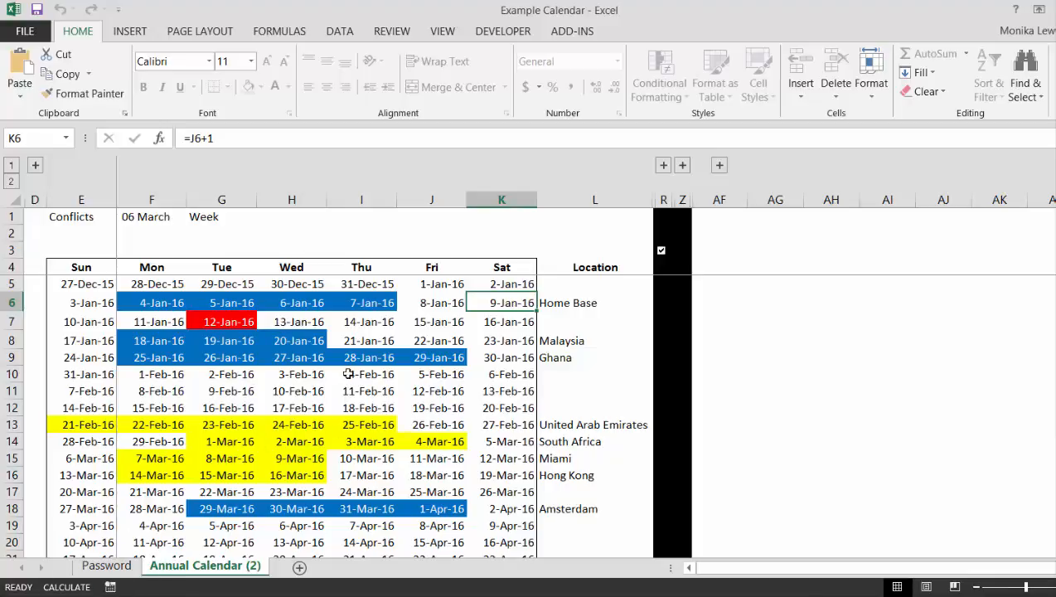
left_click(222, 441)
key("Up")
key("Up")
key("Up")
key("Up")
key("Up")
key("Up")
key("Up")
key("Up")
key("Up")
key("Up")
key("Up")
key("Up")
key("Up")
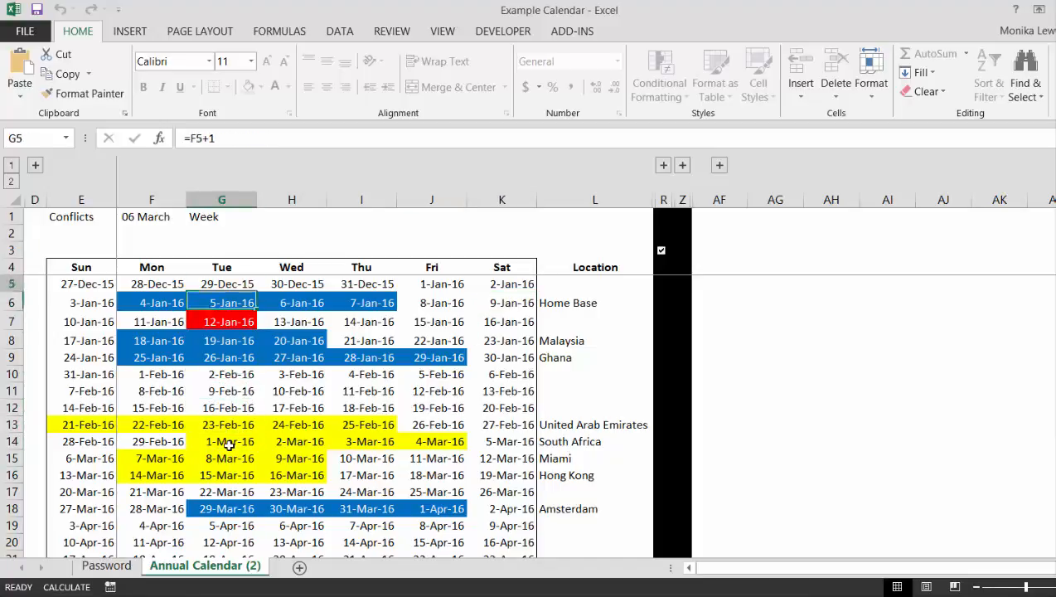
key("Left")
key("Left")
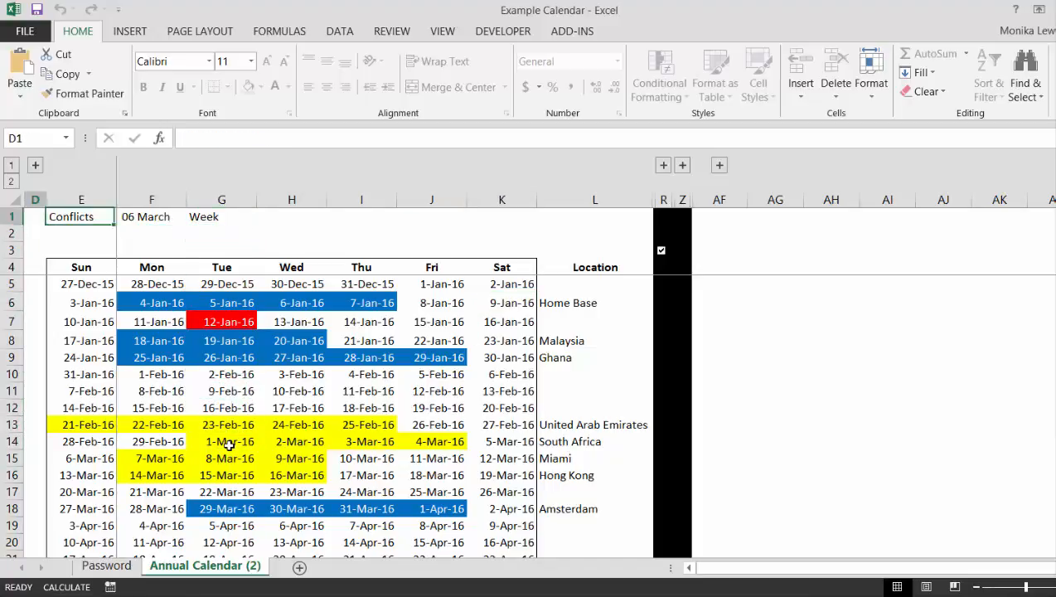
key("Right")
key("Down")
key("Down")
key("Down")
key("Down")
key("Down")
key("Down")
key("Down")
key("Down")
key("Down")
key("Down")
key("Down")
key("Down")
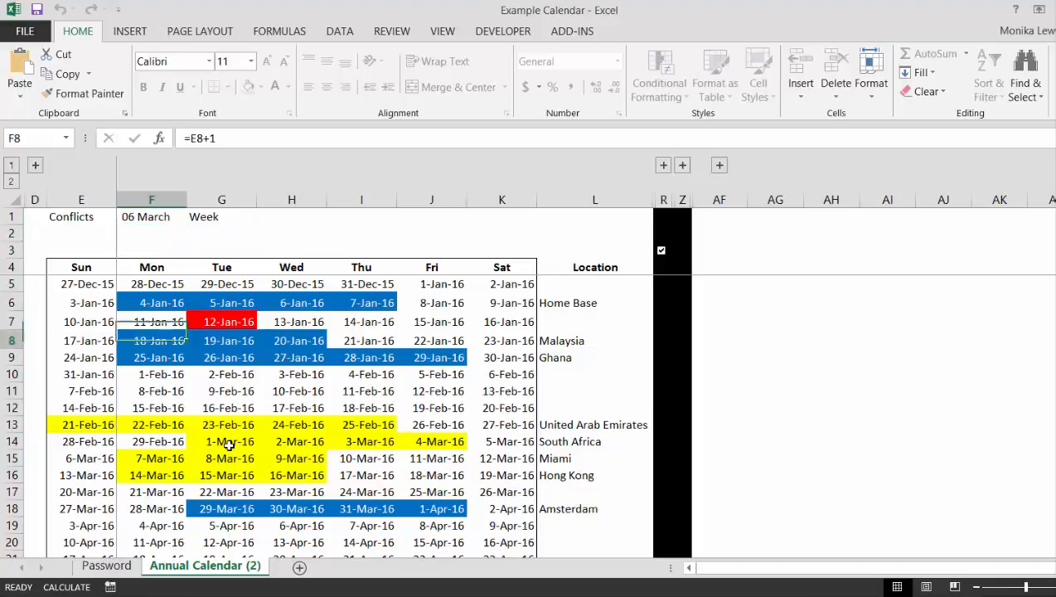
key("Down")
key("Down")
key("Right")
key("Right")
key("Right")
key("Right")
key("Right")
key("Right")
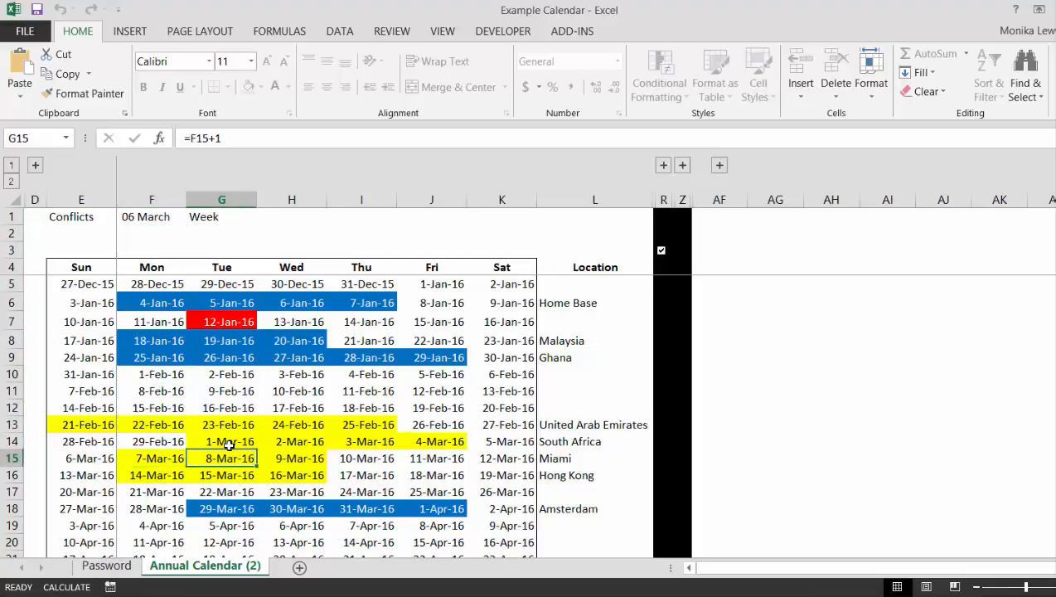
key("Left")
key("Left")
key("Left")
key("Left")
key("Left")
key("Left")
key("Left")
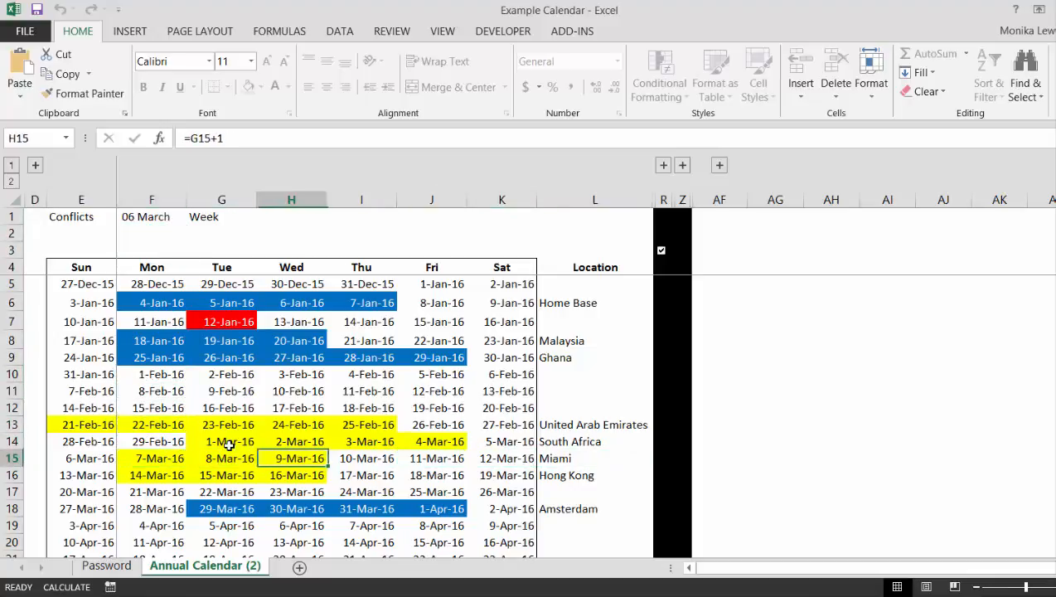
key("Right")
key("Right")
key("Right")
key("Right")
key("Right")
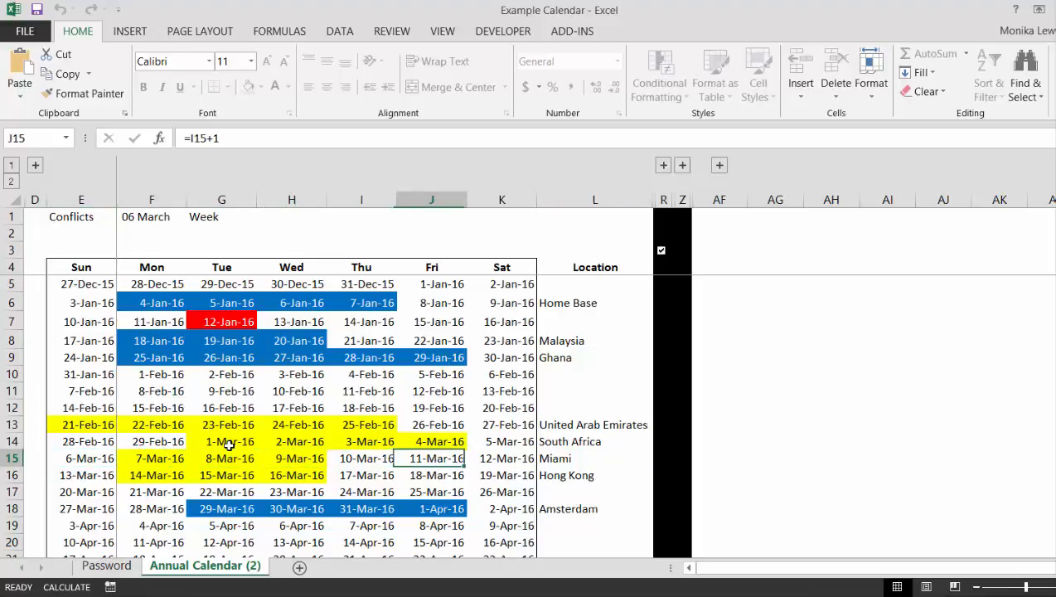
key("Left")
key("Left")
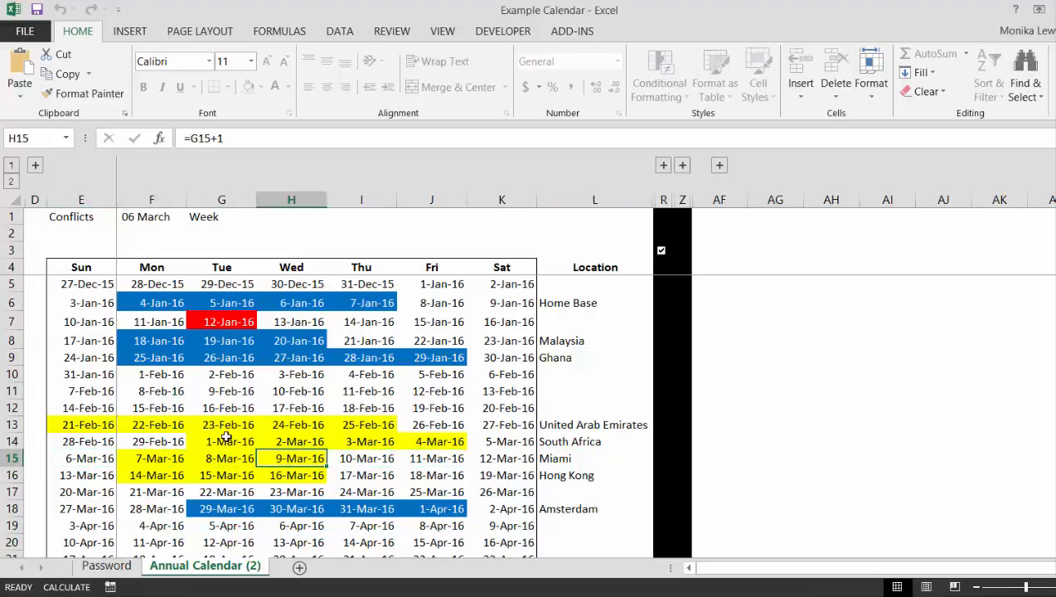
left_click(200, 323)
key("Down")
key("Down")
key("Down")
key("Down")
key("Down")
key("Down")
key("Down")
key("Down")
key("Down")
key("Down")
key("Down")
key("Down")
key("Down")
key("Down")
key("Down")
key("Down")
key("Down")
key("Down")
key("Down")
key("Down")
key("Down")
key("Down")
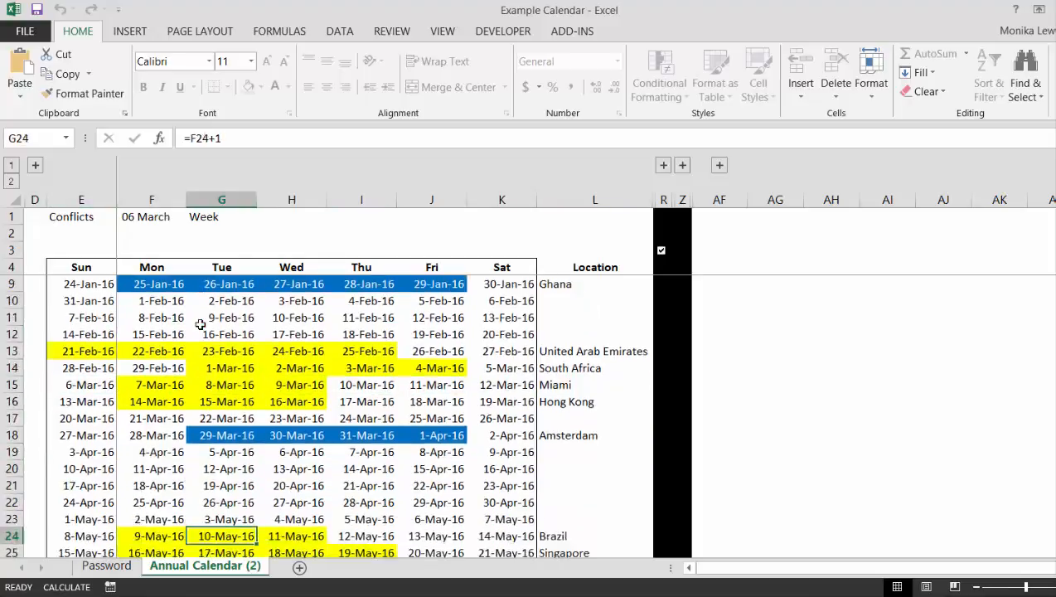
key("Up")
key("Up")
key("Up")
key("Up")
key("Up")
key("Up")
key("Up")
key("Up")
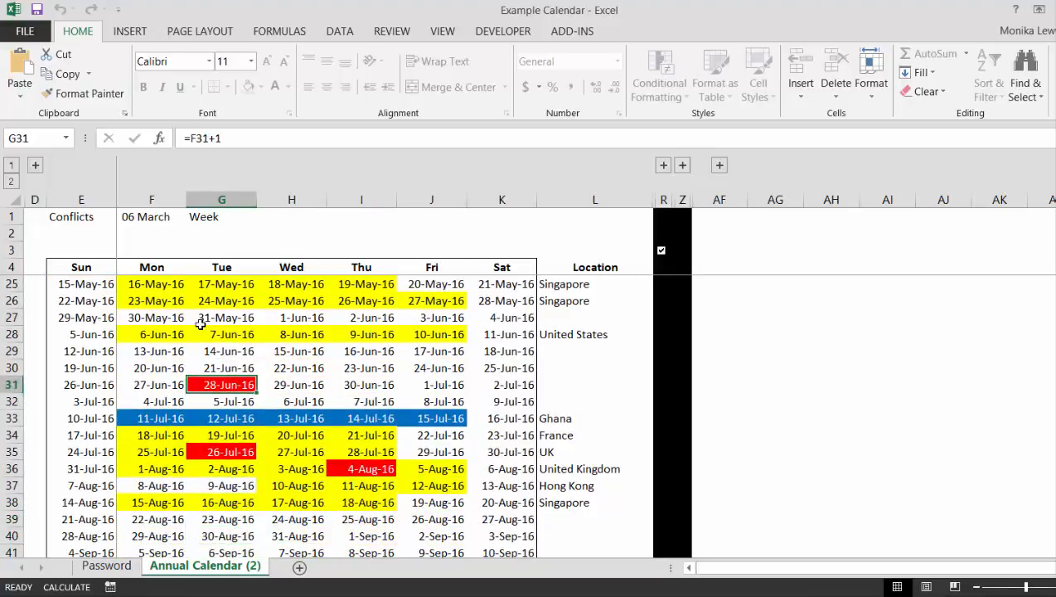
key("Right")
key("Right")
key("Right")
key("Left")
key("Left")
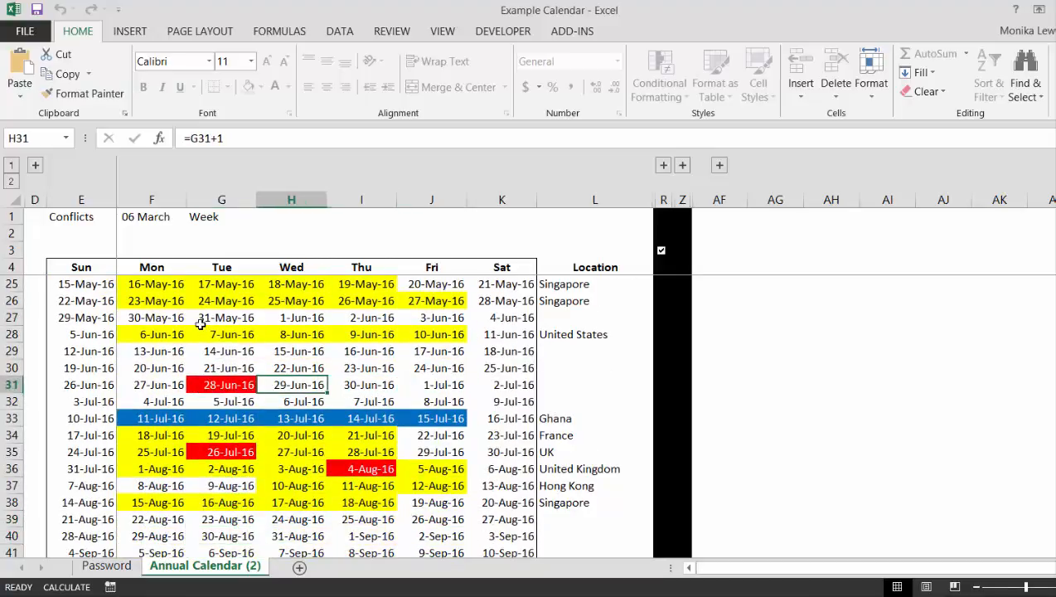
key("Left")
key("Left")
key("Left")
key("Left")
key("Up")
key("Up")
key("Up")
key("Up")
key("Up")
key("Up")
key("Up")
key("Up")
key("Up")
key("Up")
key("Up")
key("Up")
key("Up")
key("Up")
key("Up")
key("Up")
key("Up")
key("Up")
key("Up")
key("Up")
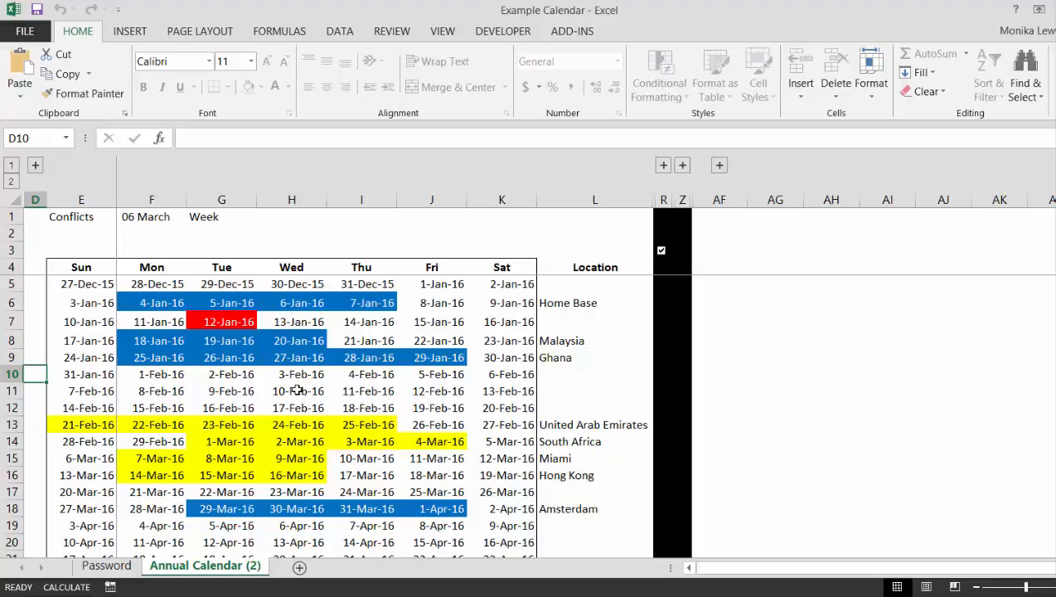
left_click(144, 224)
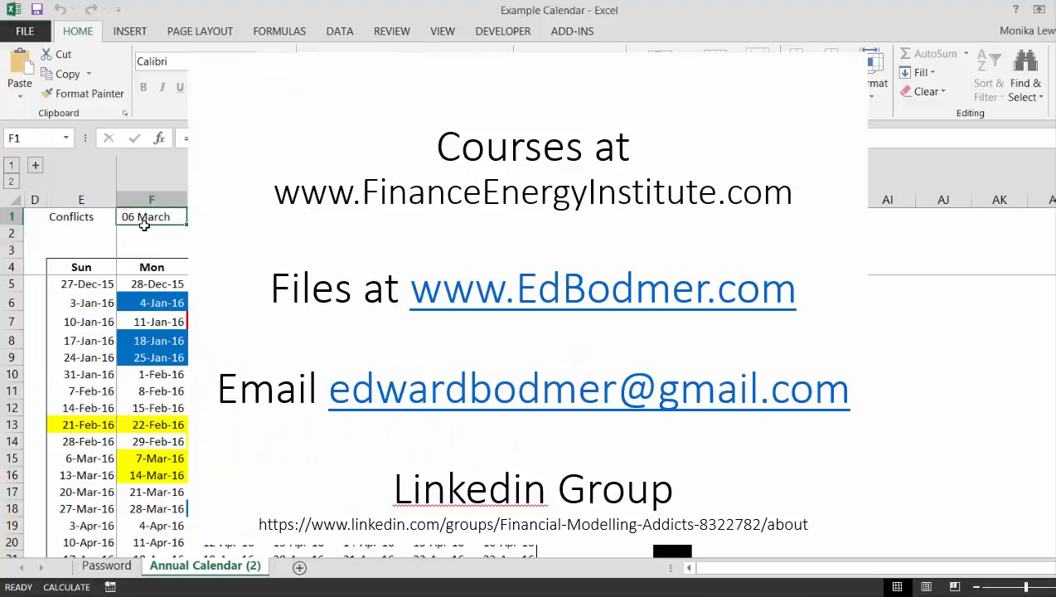
key("Down")
key("Down")
key("Down")
key("Down")
key("Down")
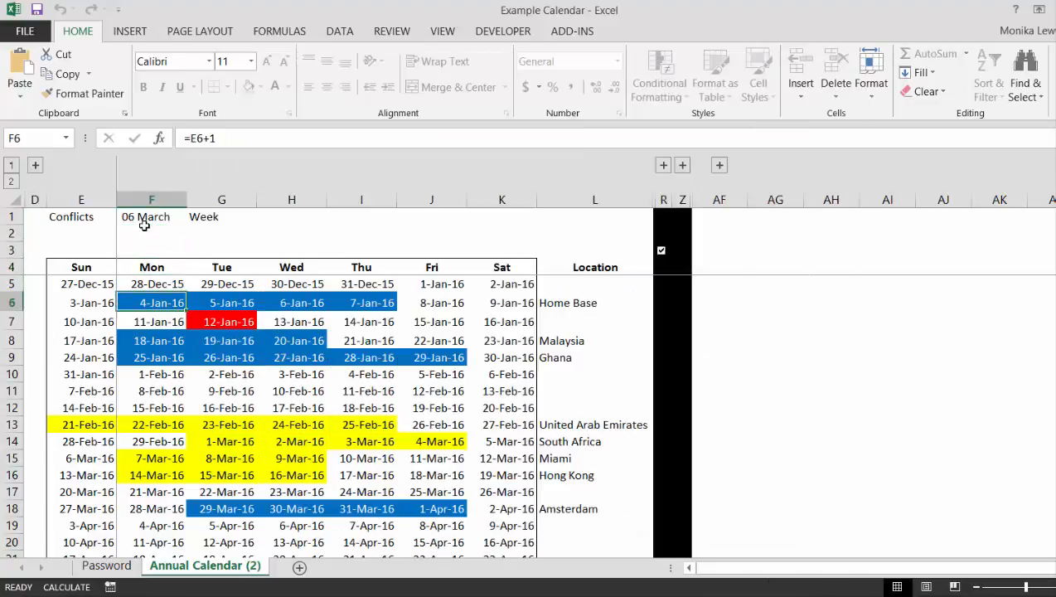
key("Left")
key("Left")
key("Right")
key("Right")
key("Right")
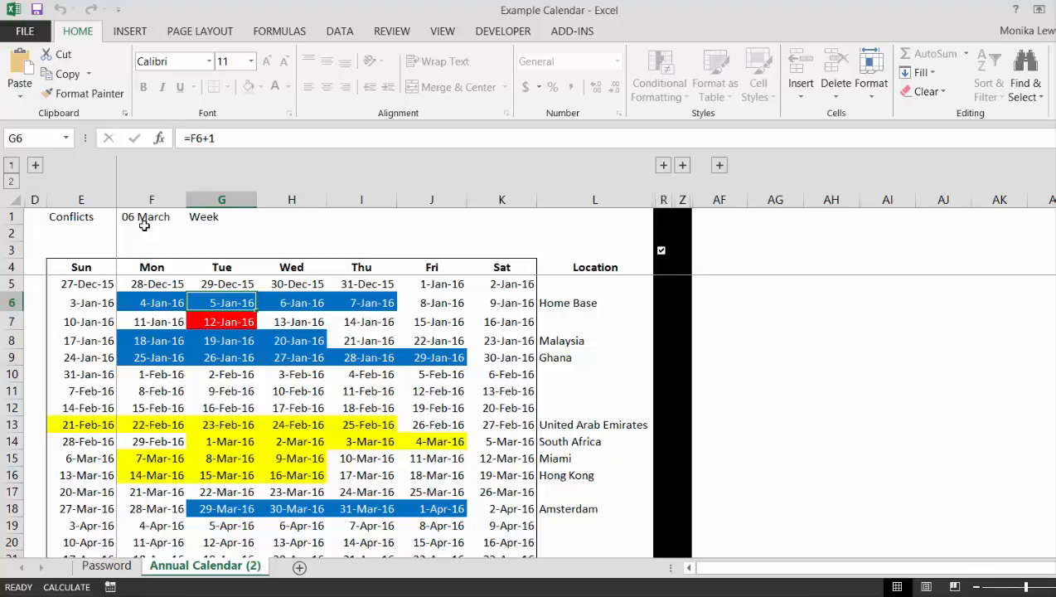
key("Up")
key("Up")
key("Up")
key("Up")
key("Up")
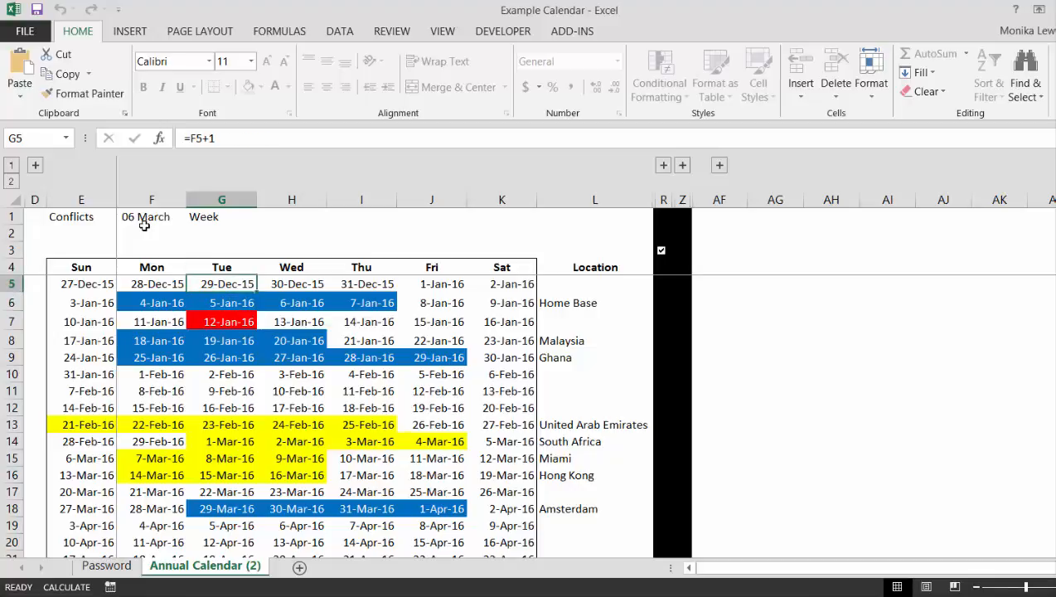
key("Left")
key("Left")
key("Right")
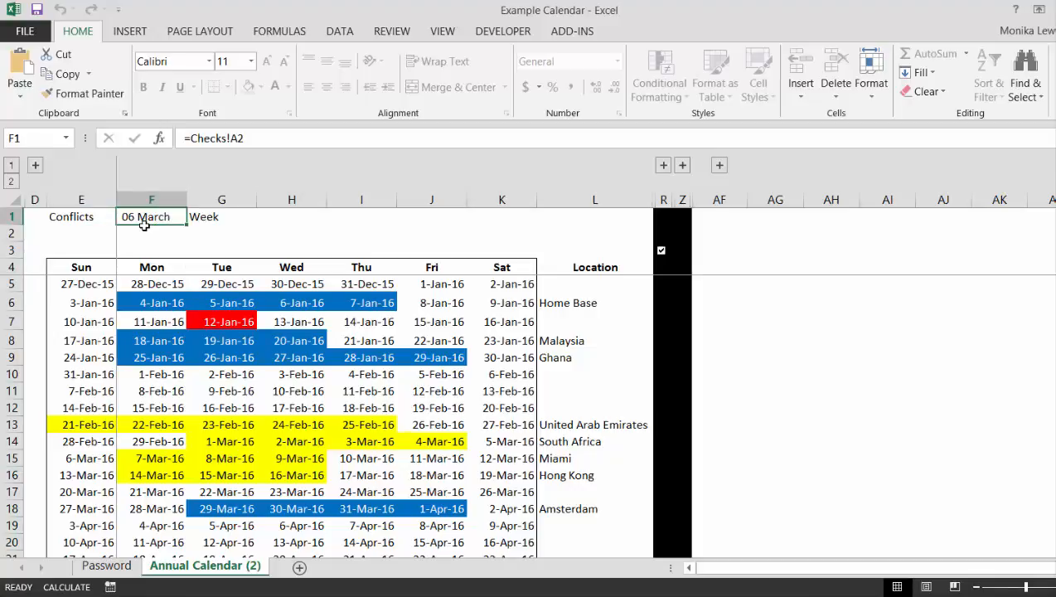
- Check Annual Calendar (2) briefly, then settle on the Password sheet with its hide/unhide macro buttons
left_click(102, 570)
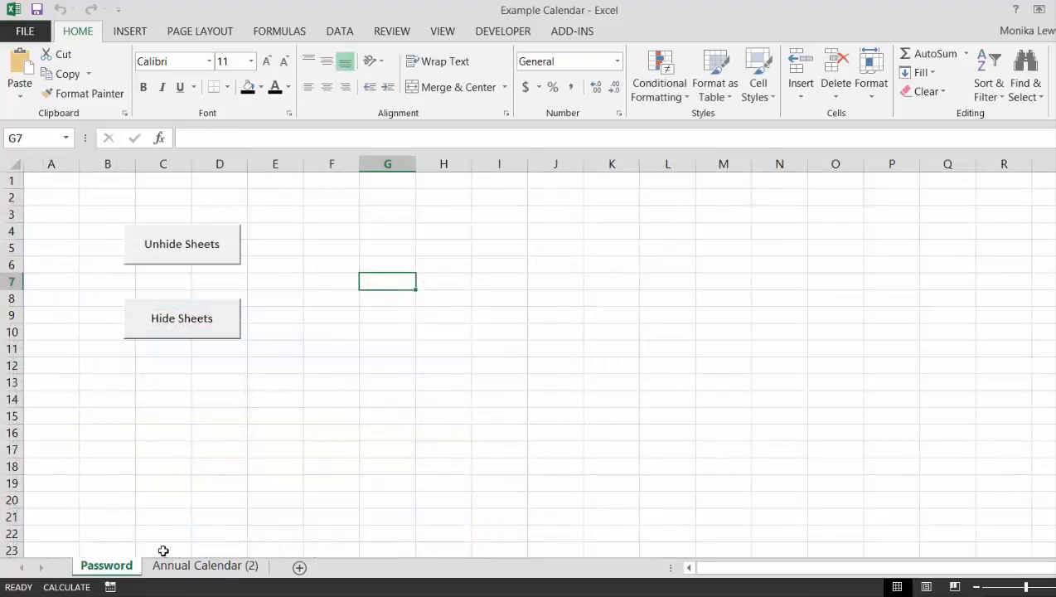
left_click(179, 570)
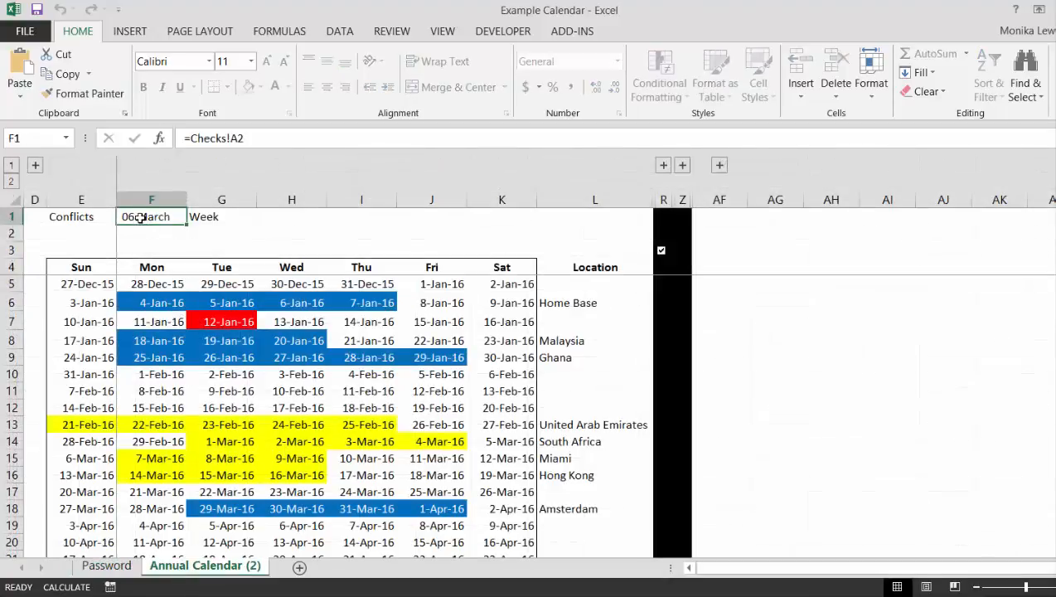
left_click(107, 566)
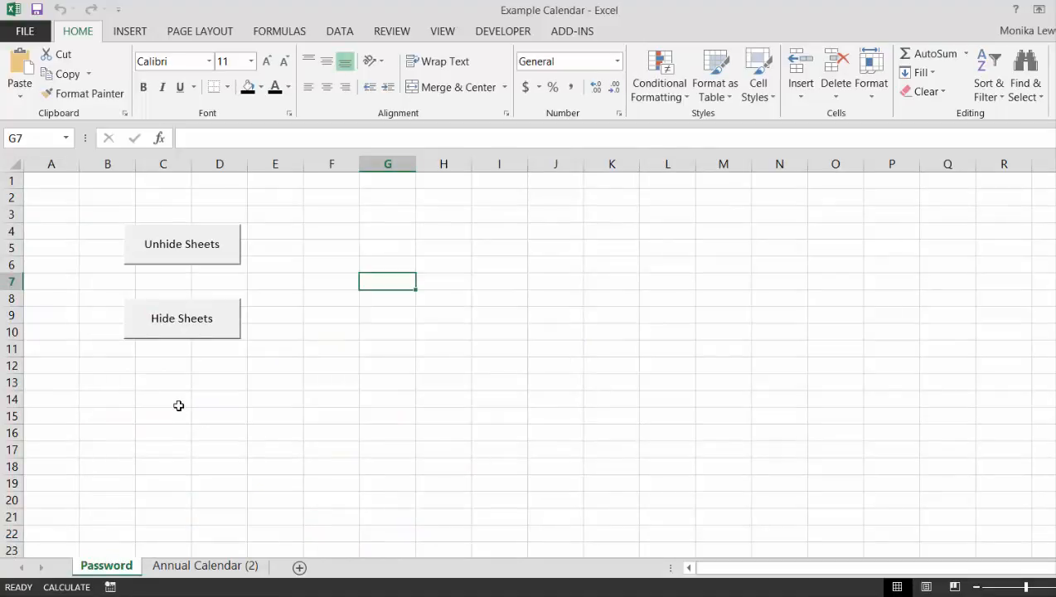
- Run the Unhide Sheets macro and enter the password to reveal Annual Calendar, Euromoney and other hidden sheets
left_click(185, 259)
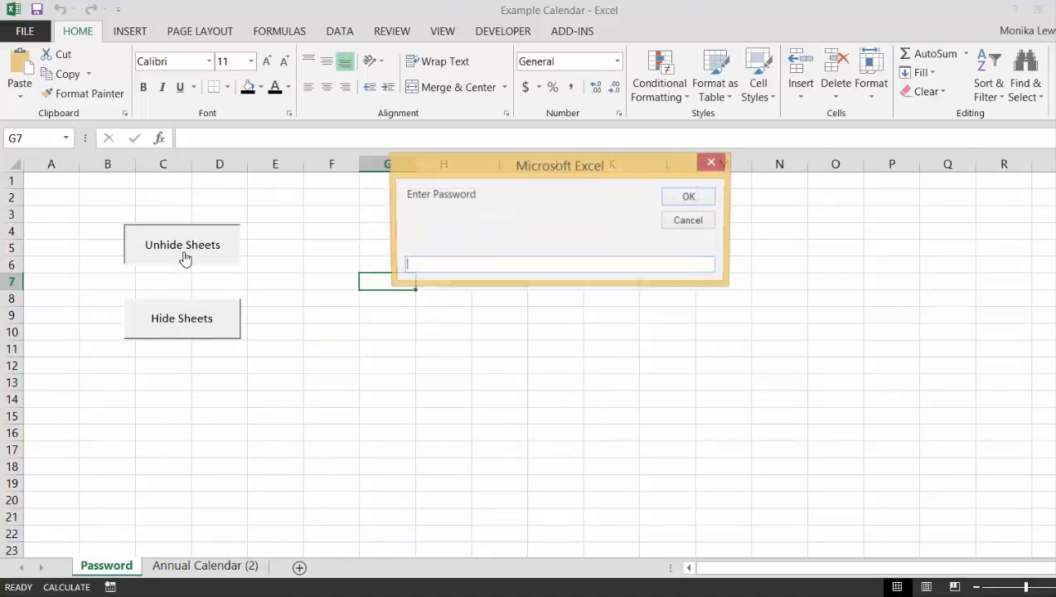
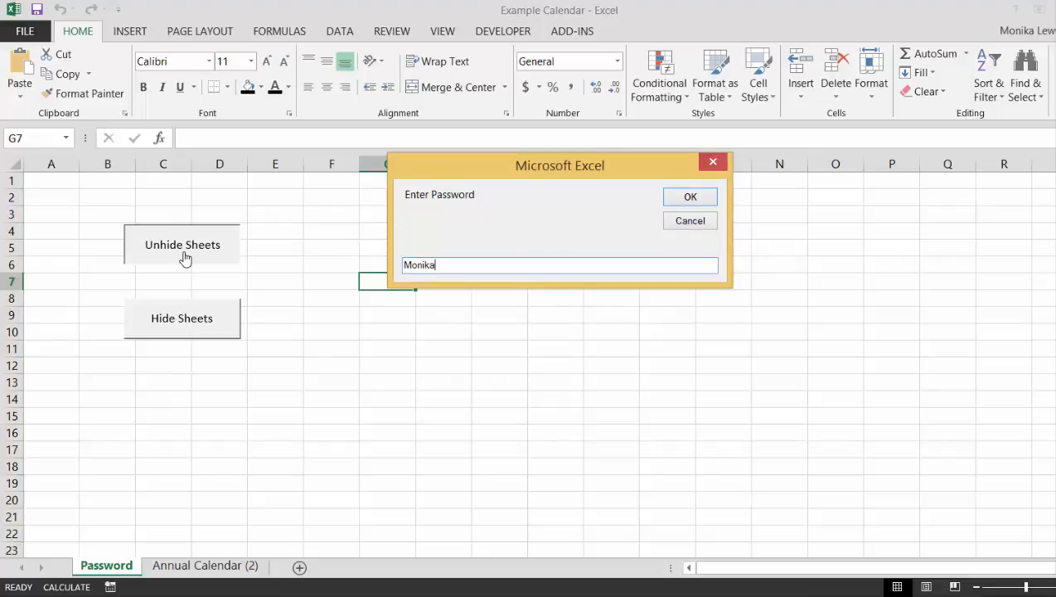
key("Return")
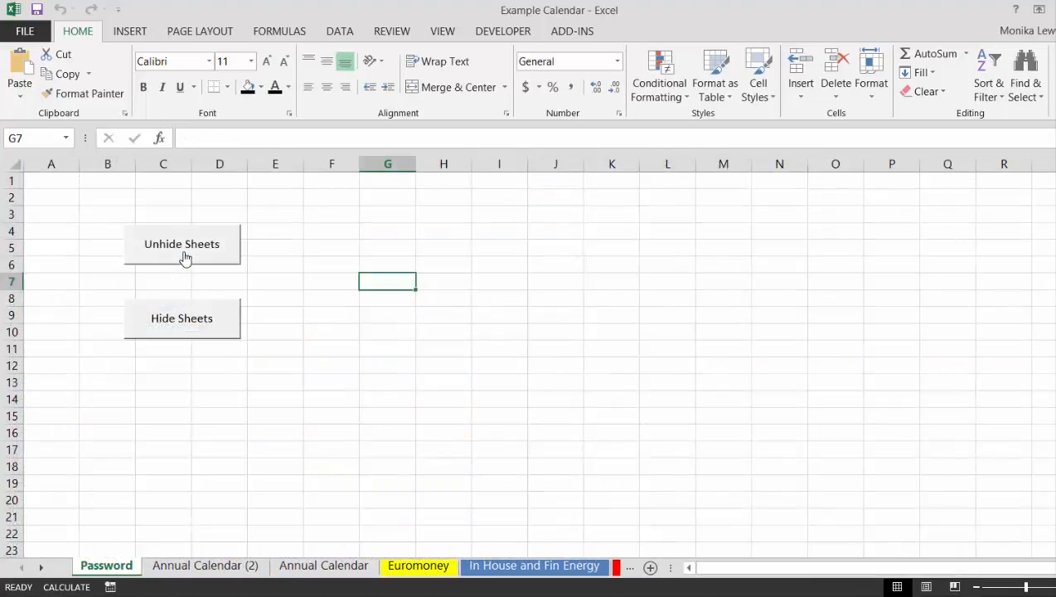
- Edit the show_sheets macro assigned to the Unhide Sheets button, opening the VBA editor
right_click(184, 258)
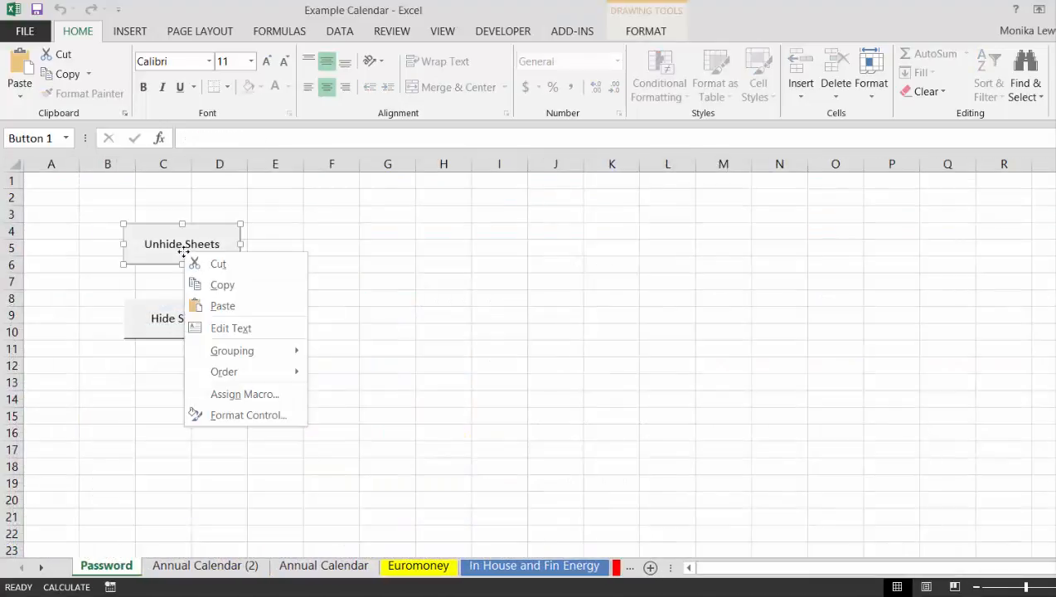
left_click(233, 401)
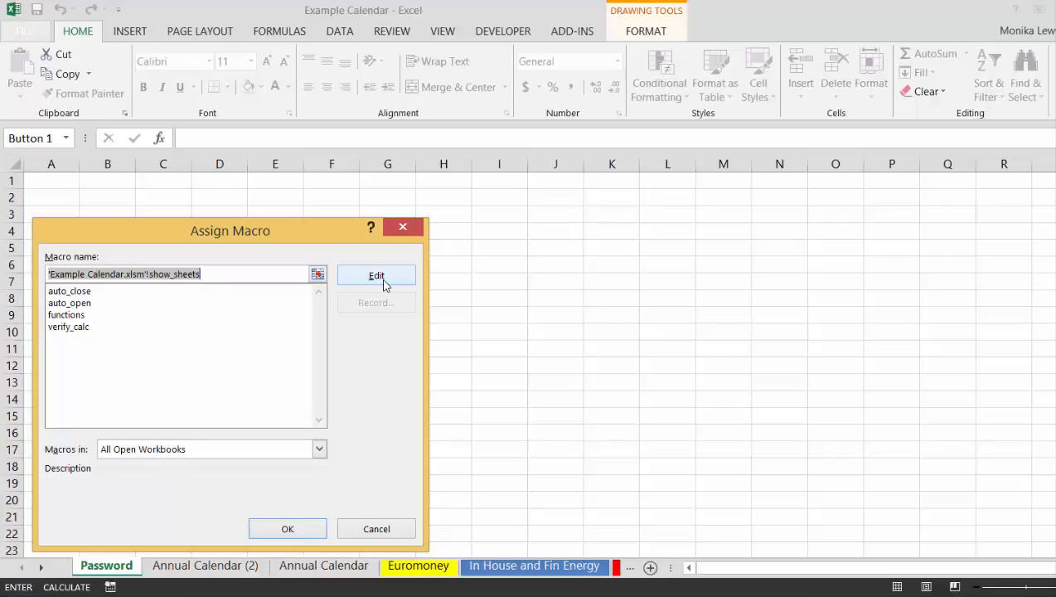
left_click(377, 276)
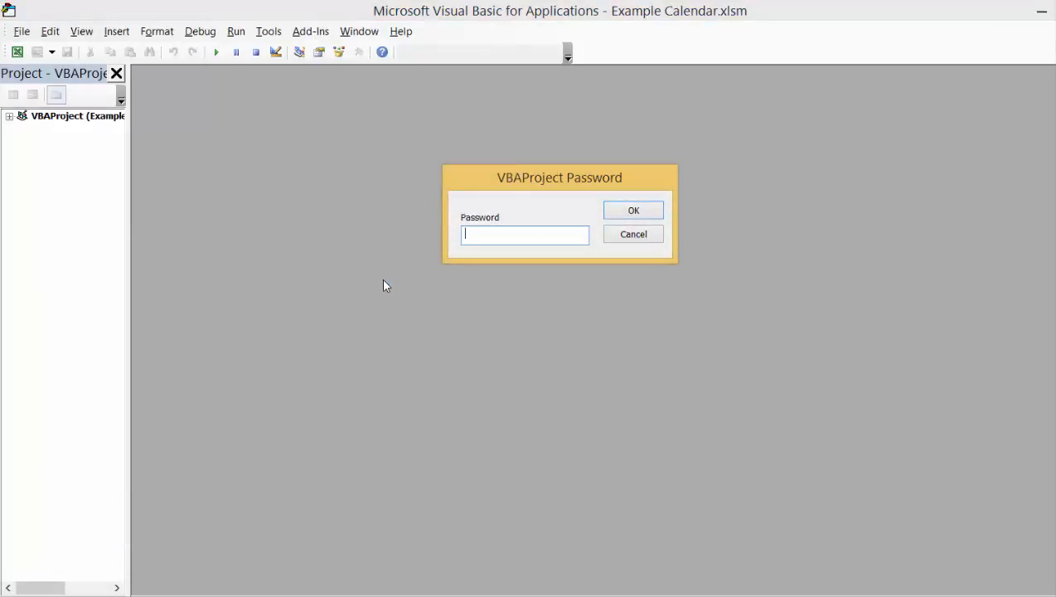
- Unlock the VBAProject with its password and maximize the Module1 code window
type("******")
key("Return")
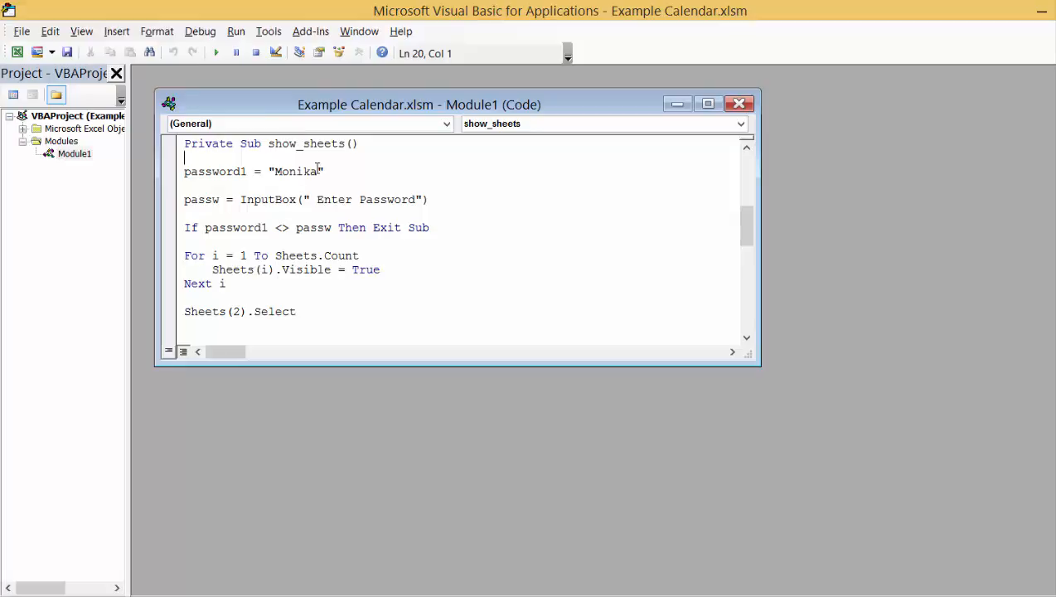
left_click(707, 106)
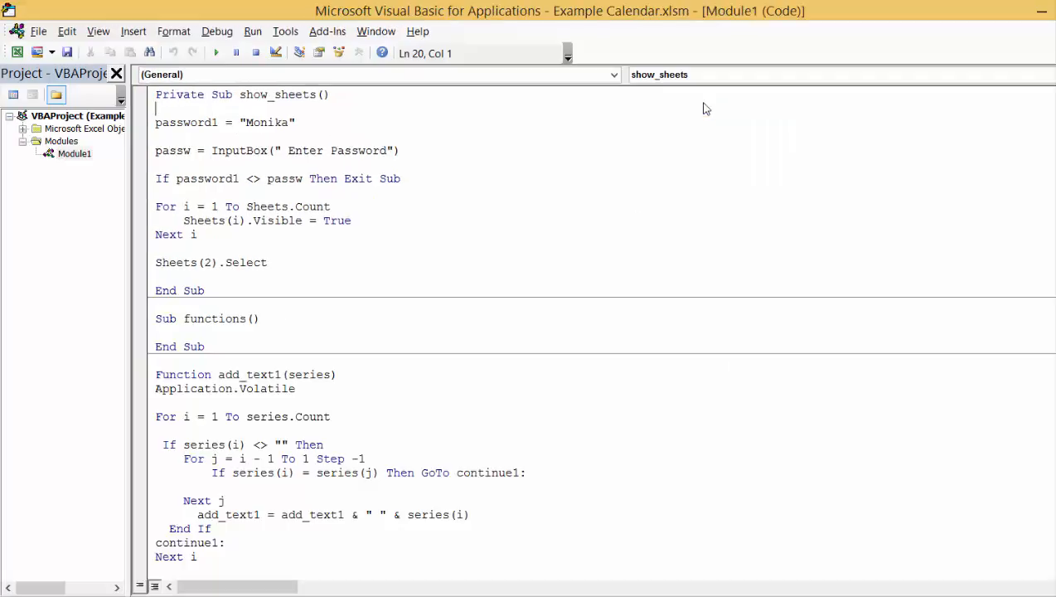
- Move to the auto_open routine and delete the blank line under Sub auto_open()
key("Up")
key("Up")
key("Up")
key("Up")
key("Up")
key("Up")
key("Up")
key("Up")
key("Up")
key("Up")
key("Up")
key("Up")
key("Up")
key("Up")
key("Up")
key("Up")
key("Up")
key("Up")
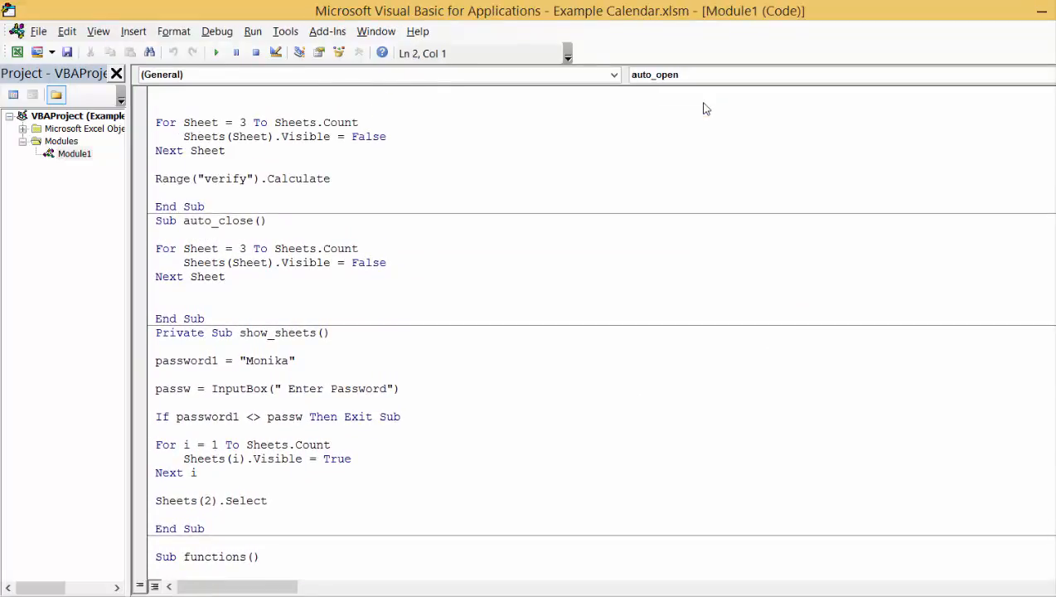
key("Up")
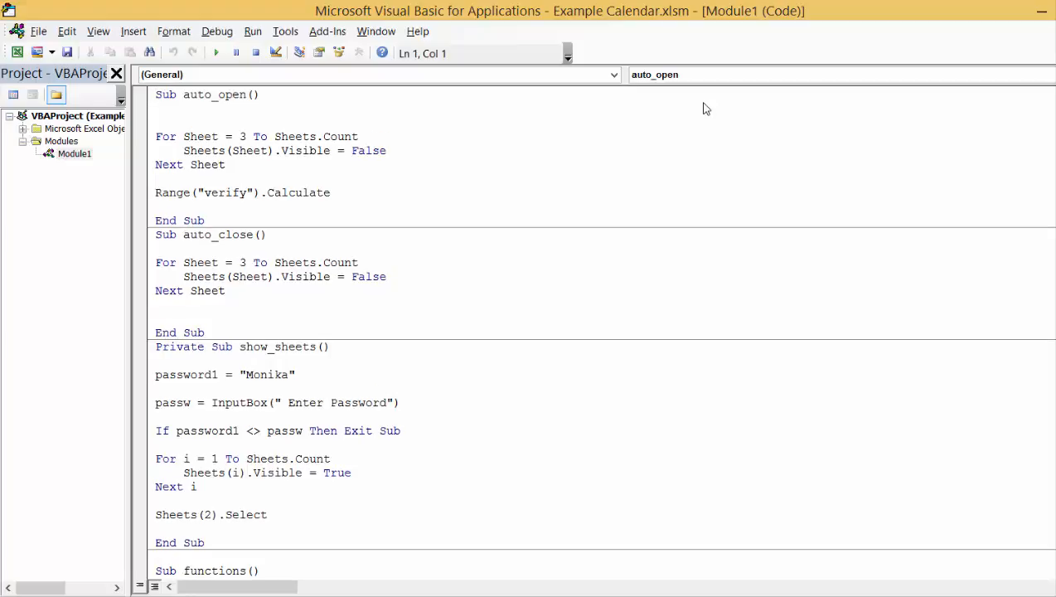
key("BackSpace")
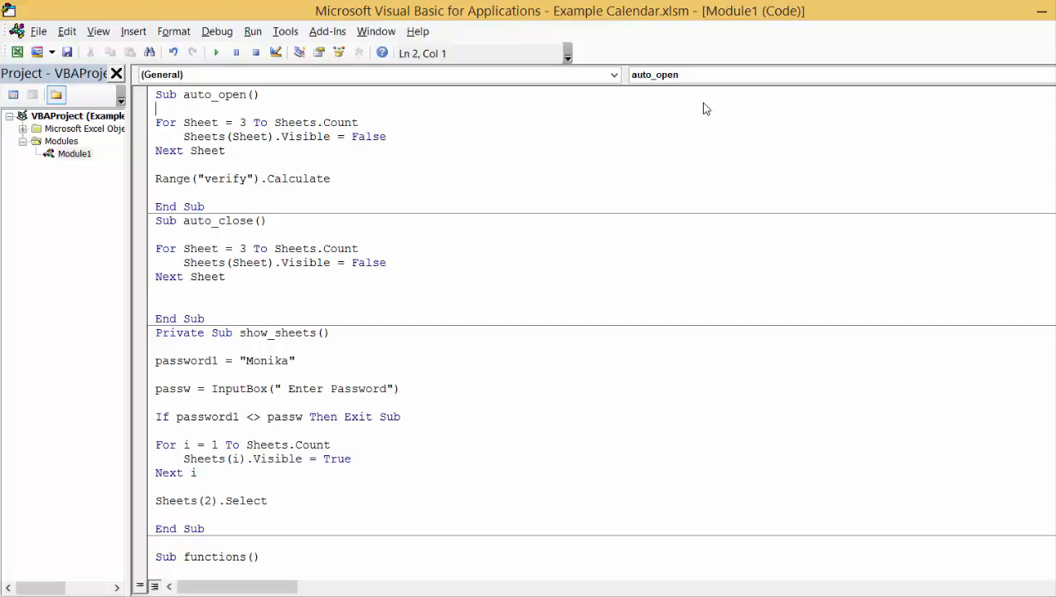
key("Up")
key("Right")
key("Right")
key("Right")
key("Right")
key("Right")
key("Right")
key("Right")
key("Right")
key("Right")
key("Right")
key("Right")
key("Right")
key("Right")
key("Right")
key("Right")
key("Right")
key("Right")
key("Right")
key("Right")
key("Right")
key("Right")
key("Right")
- Read through the sheet-hiding loop and show_sheets password check, then return to Excel
key("Down")
key("Up")
key("Up")
key("Down")
key("Up")
key("Down")
key("Down")
key("Down")
key("Down")
key("Down")
key("Down")
key("Down")
key("Down")
key("Down")
key("Down")
key("Down")
key("Down")
key("Down")
key("Down")
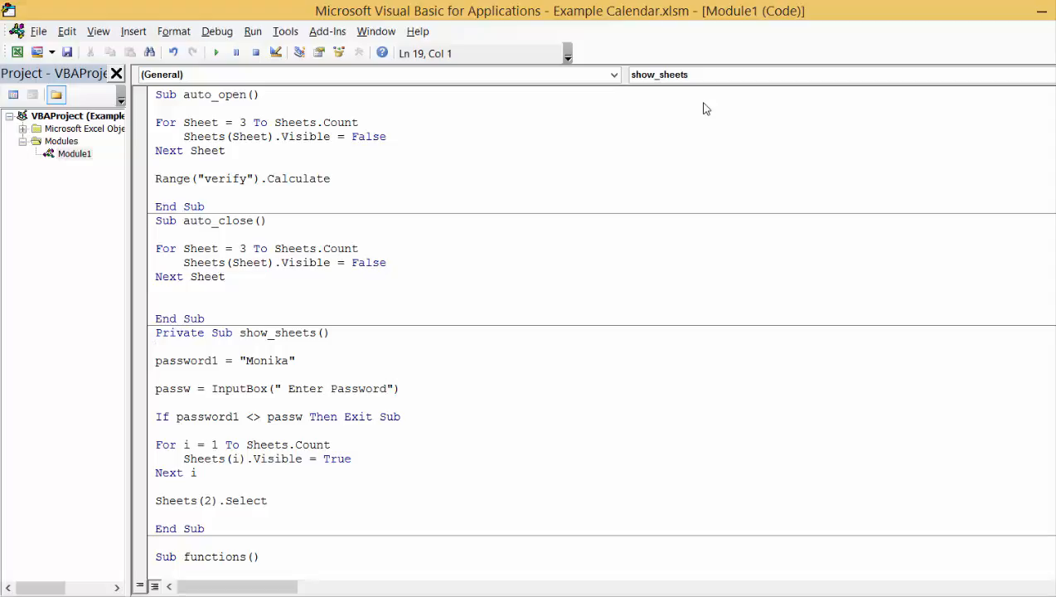
key("Down")
key("Up")
key("Down")
key("Up")
key("Up")
key("Up")
key("Down")
key("Down")
key("Down")
key("Down")
key("Down")
key("Down")
key("Down")
key("Down")
key("Down")
key("Down")
key("Down")
key("Down")
key("Down")
key("Down")
key("Down")
key("Down")
key("Down")
key("Down")
key("Down")
key("Down")
key("Down")
key("Down")
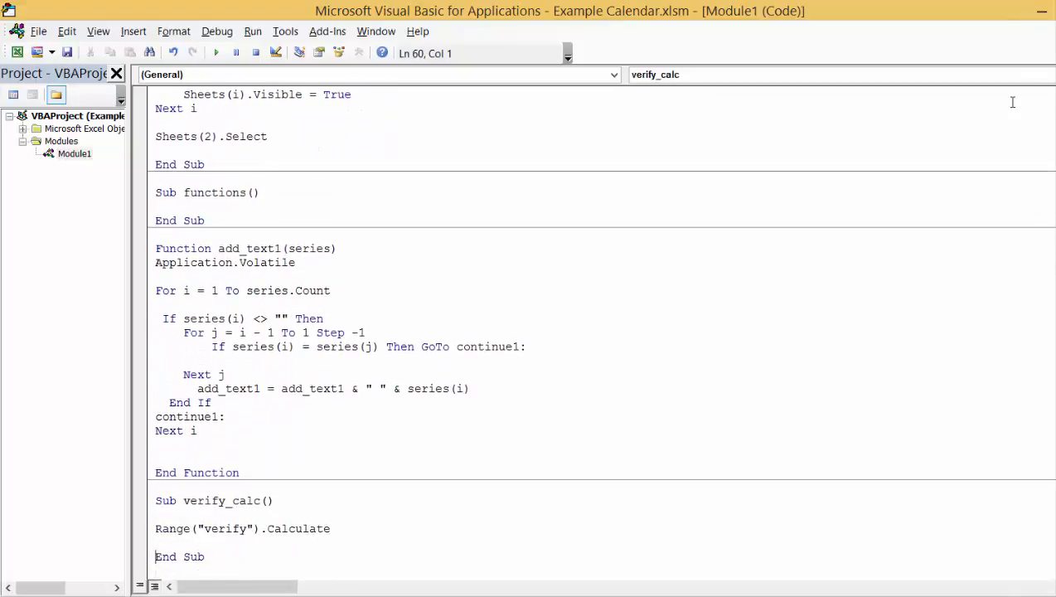
key("Up")
key("Up")
key("Up")
key("Up")
key("Up")
key("Up")
key("Up")
key("Up")
key("Up")
key("Up")
key("Up")
key("Up")
key("Up")
key("Up")
key("Up")
key("Up")
key("Up")
key("Up")
key("Up")
key("Up")
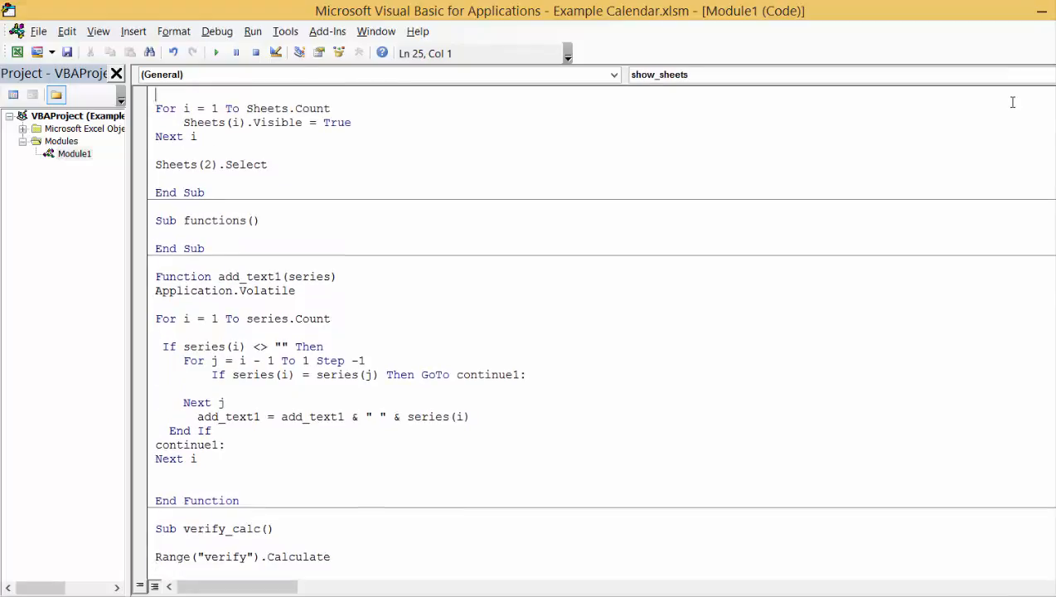
key("Up")
key("Up")
key("Up")
key("Up")
key("Up")
key("Up")
key("Up")
key("Up")
key("Up")
key("Up")
key("Up")
key("Up")
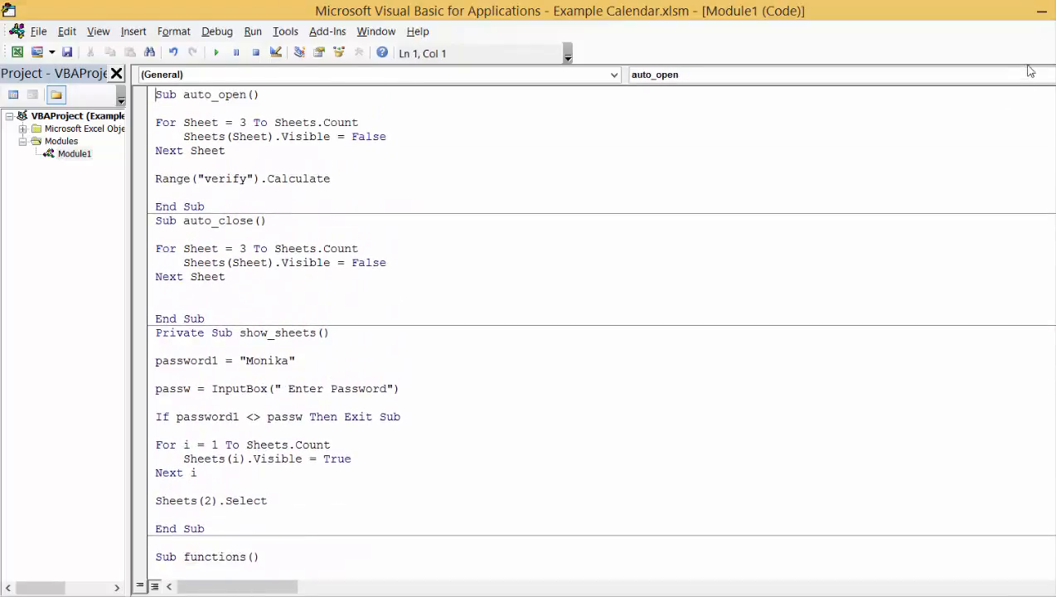
left_click(1043, 19)
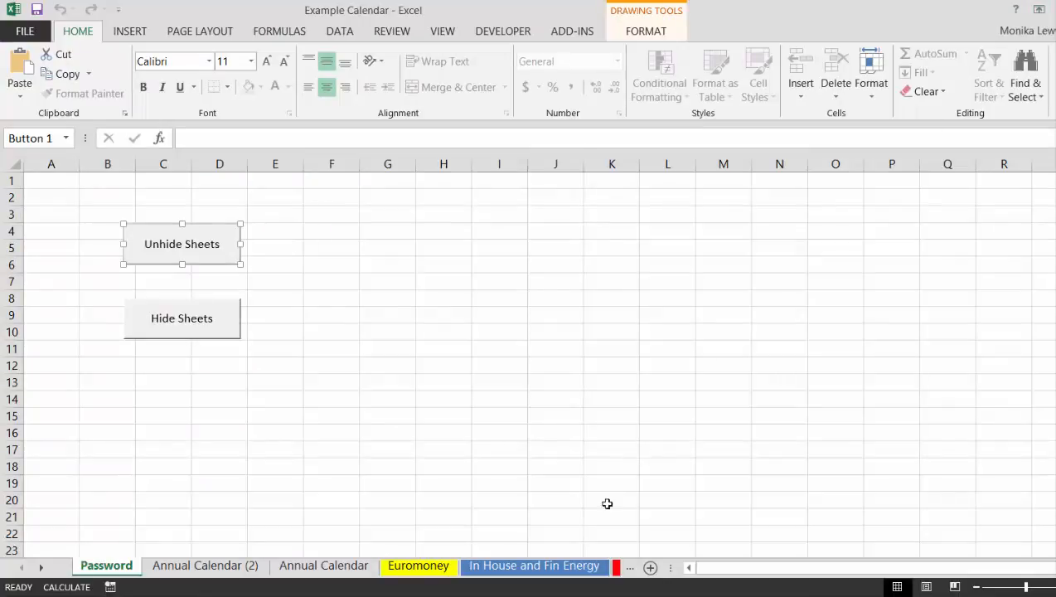
- Deselect the Unhide Sheets button and inspect the first calendar date formula in E5 of Annual Calendar (2)
left_click(392, 439)
key("ctrl+Page_Down")
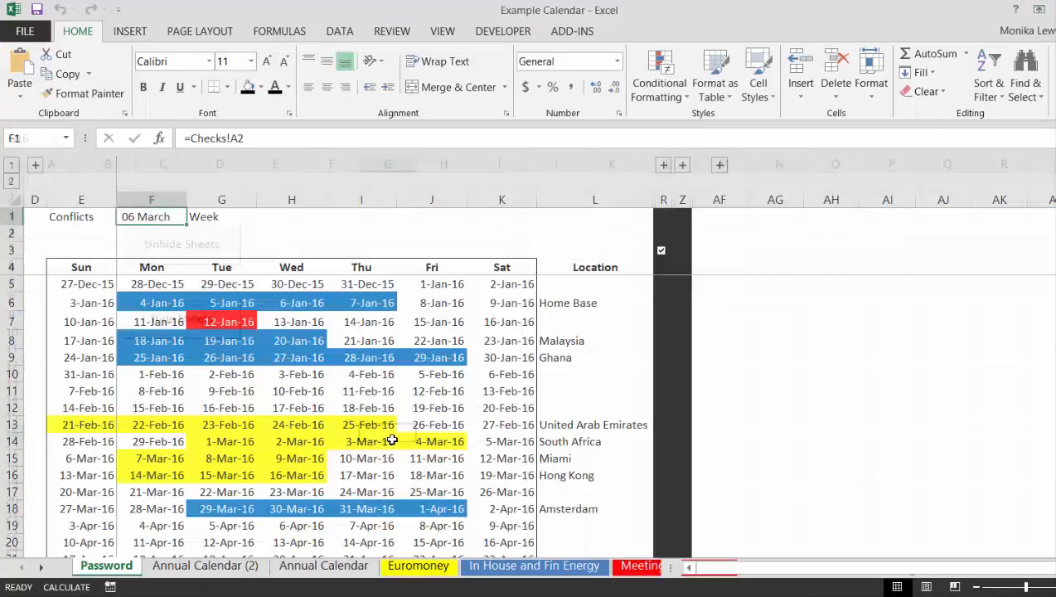
key("Left")
key("Left")
key("Down")
key("Down")
key("Down")
key("Down")
key("Right")
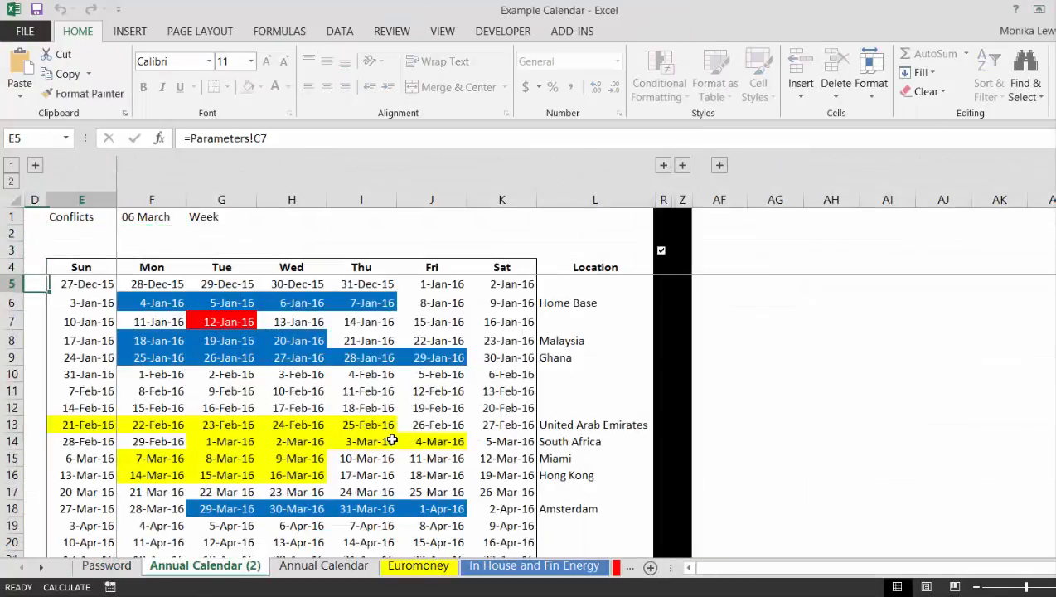
- On the Annual Calendar sheet, review the course lookup formulas along row 20
key("ctrl+Page_Down")
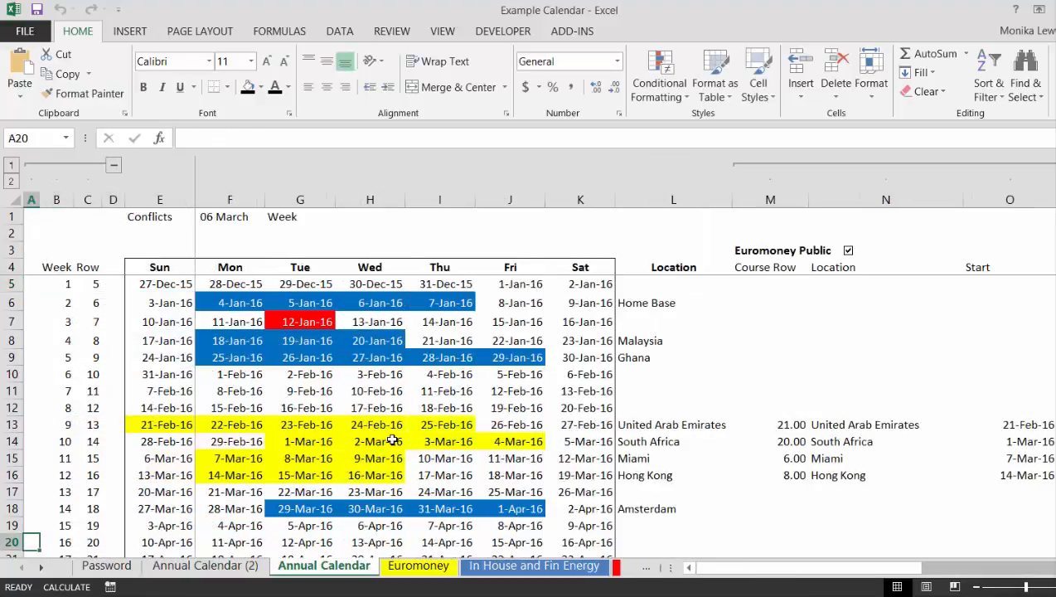
key("Right")
key("Right")
key("Right")
key("Right")
key("Right")
key("Right")
key("Right")
key("Right")
key("Right")
key("Right")
key("Right")
key("Right")
key("Right")
key("Right")
key("Right")
key("Right")
key("Right")
key("Right")
key("Right")
key("Right")
key("Right")
key("Right")
key("Right")
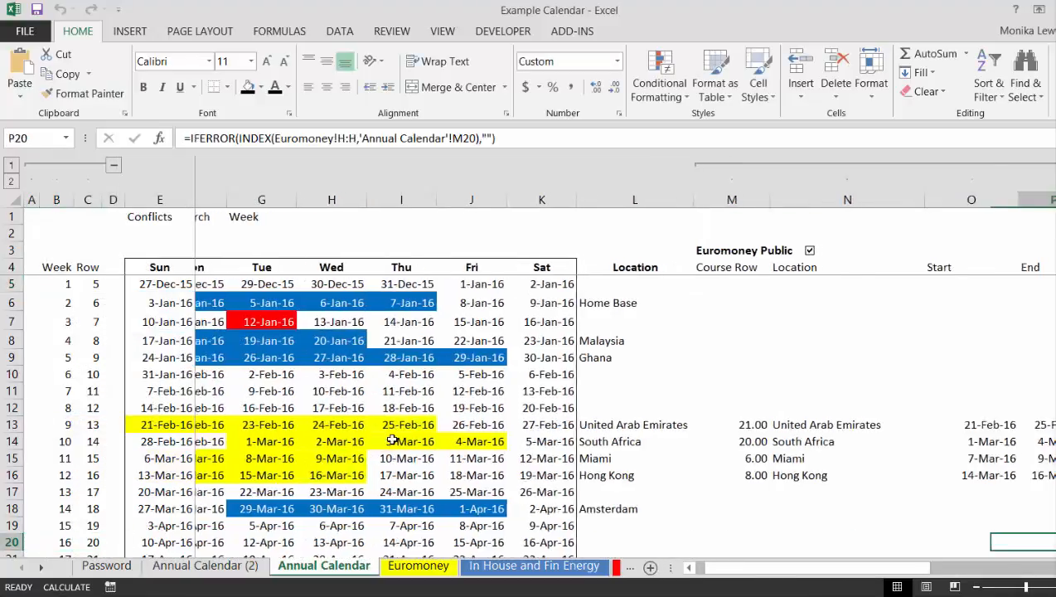
key("Left")
key("Left")
key("Left")
key("Left")
key("Left")
key("Left")
key("Left")
key("Left")
key("Left")
key("Left")
key("Left")
key("Left")
key("Home")
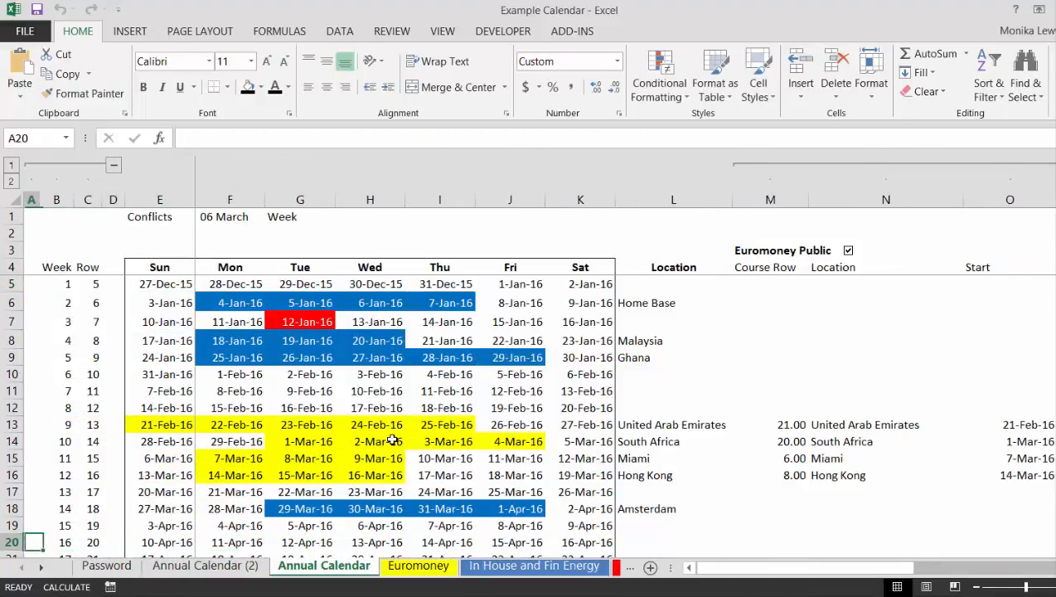
- Flip through Euromoney and In House sheets, checking the Miami location in D6 of Meetings and Dates
key("ctrl+Page_Down")
key("ctrl+Page_Down")
key("ctrl+Page_Down")
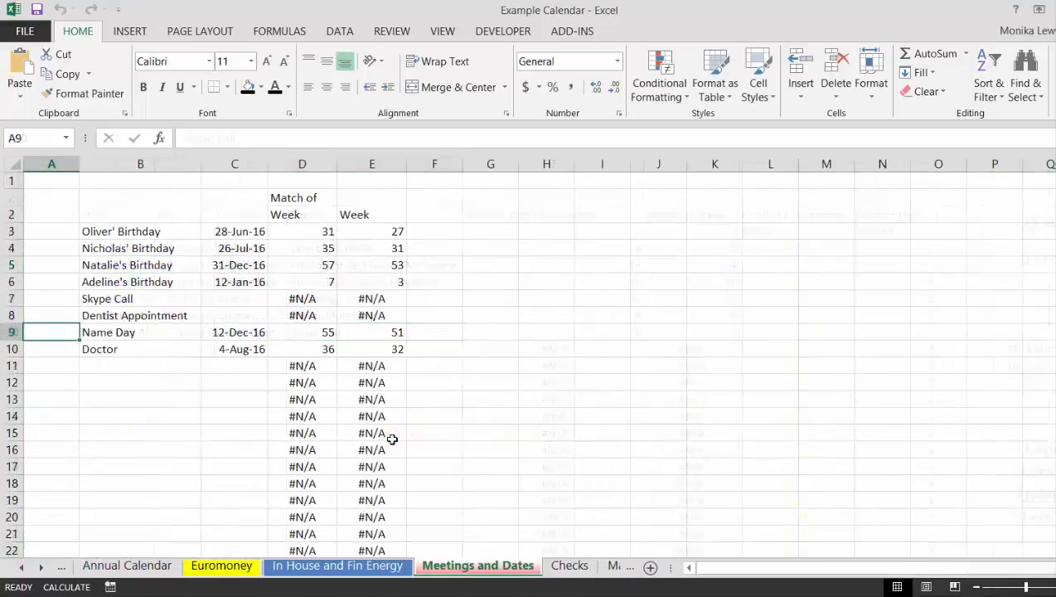
key("ctrl+Page_Down")
key("ctrl+Page_Up")
key("ctrl+Page_Up")
key("ctrl+Page_Up")
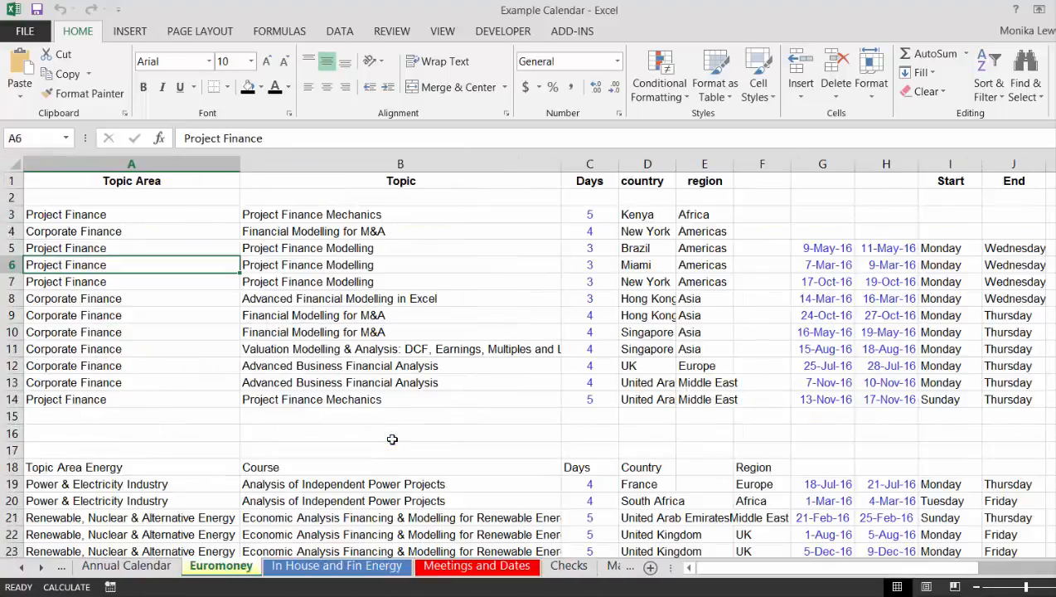
key("Right")
key("Right")
key("Right")
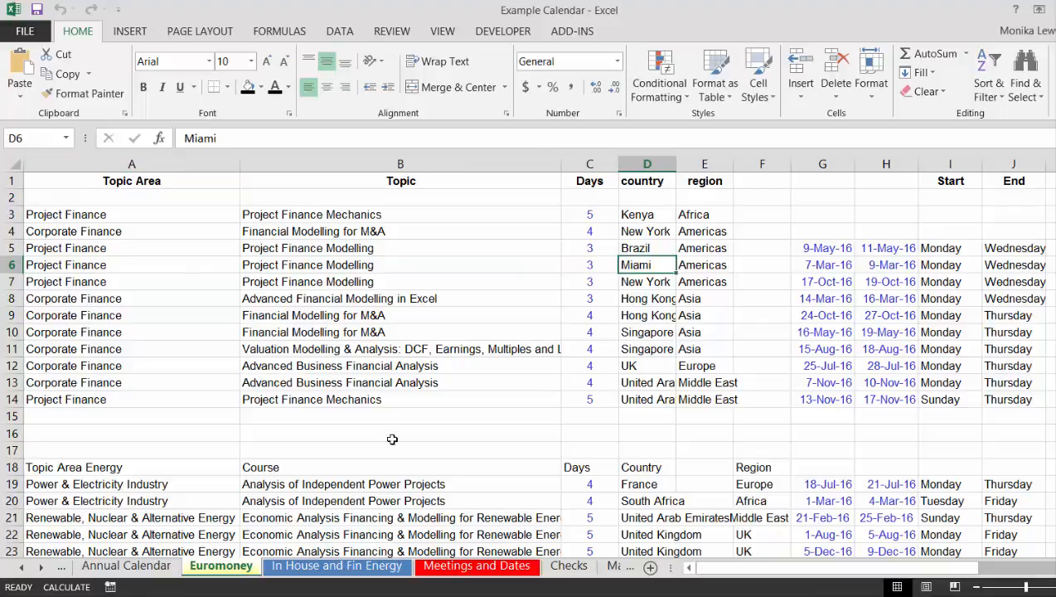
- On In House and Fin Energy, check the start and end dates, e.g. 18-Jan-16 and 1-Apr-16
key("ctrl+Page_Down")
key("Left")
key("Left")
key("Left")
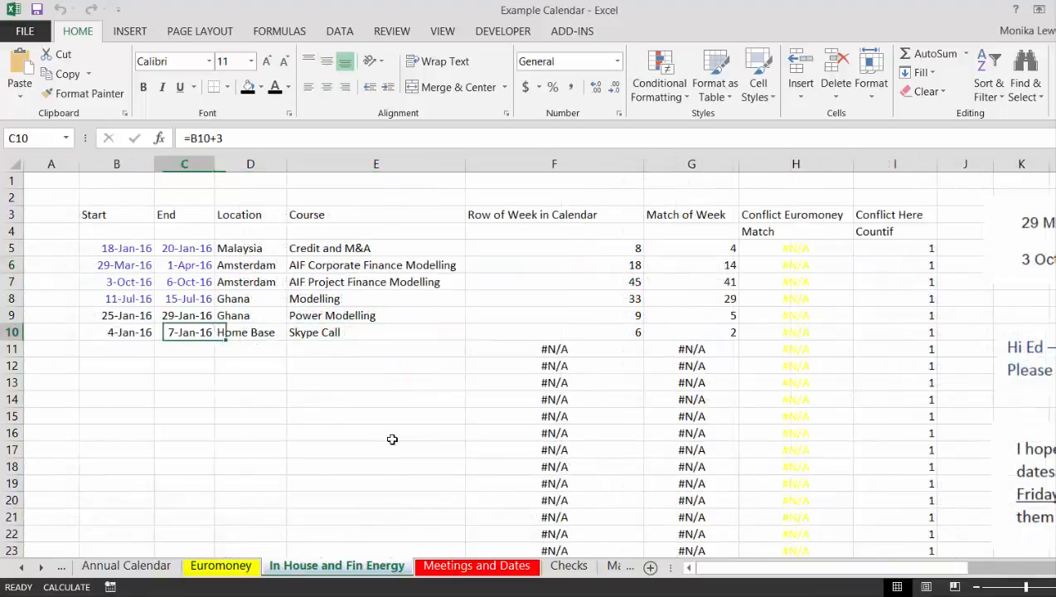
key("Up")
key("Up")
key("Up")
key("Up")
key("Up")
key("Right")
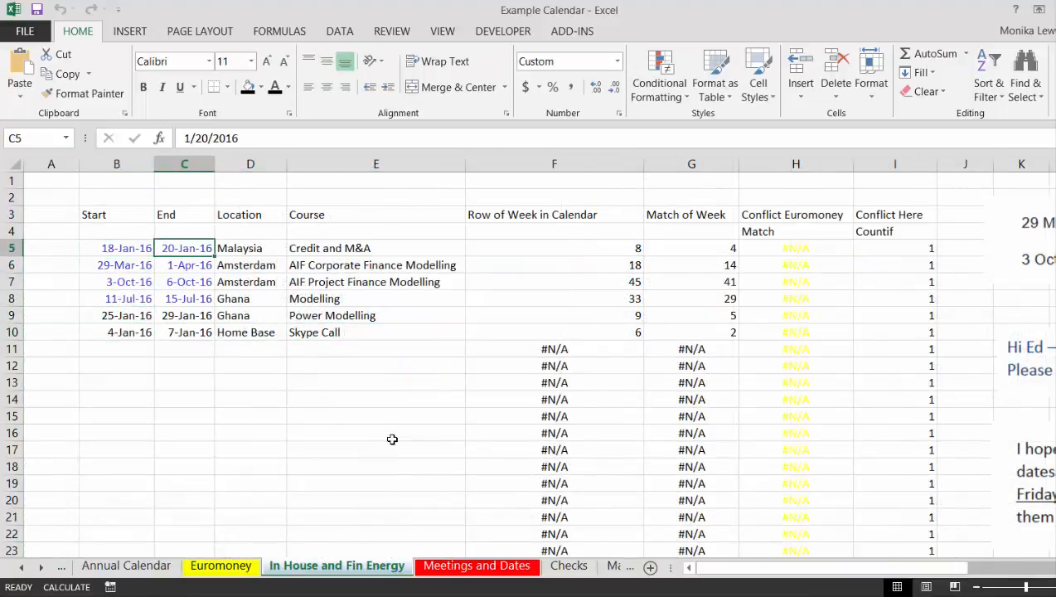
key("Left")
key("Down")
key("Left")
key("Right")
key("Right")
key("Up")
key("Right")
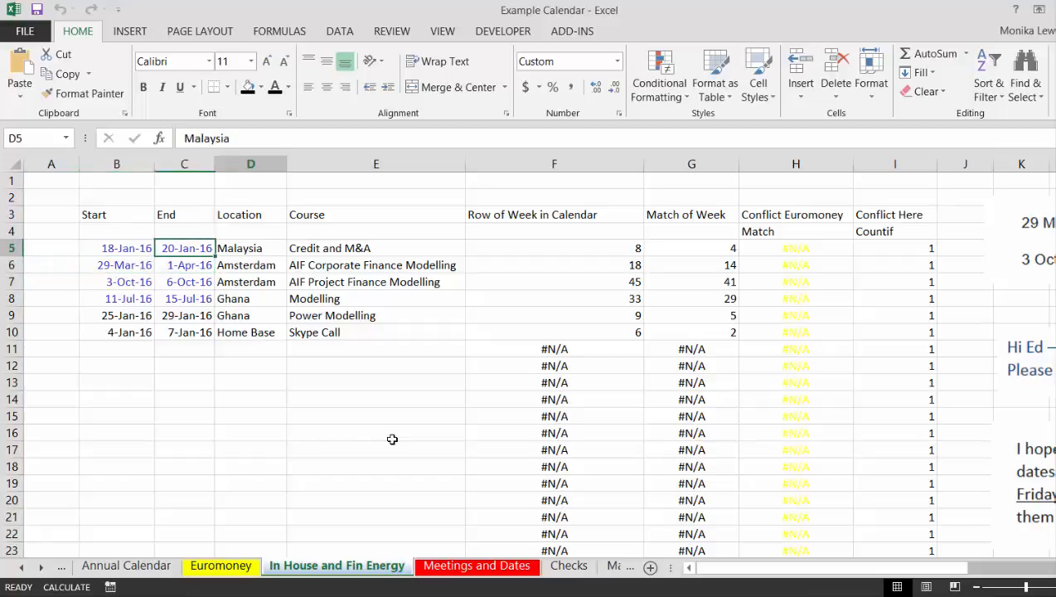
key("Left")
key("Left")
key("Left")
key("Right")
key("Right")
key("Right")
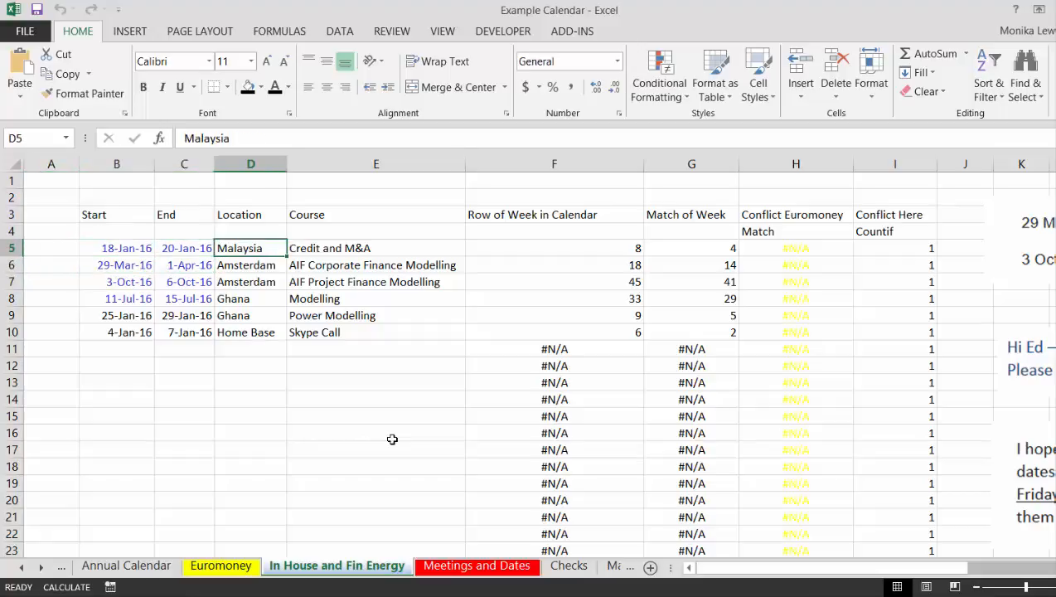
key("Right")
- Check the Malaysia location and course, then move down to the first empty booking row and its calculated columns
key("Left")
key("Left")
key("Left")
key("Down")
key("Down")
key("Down")
key("Down")
key("Down")
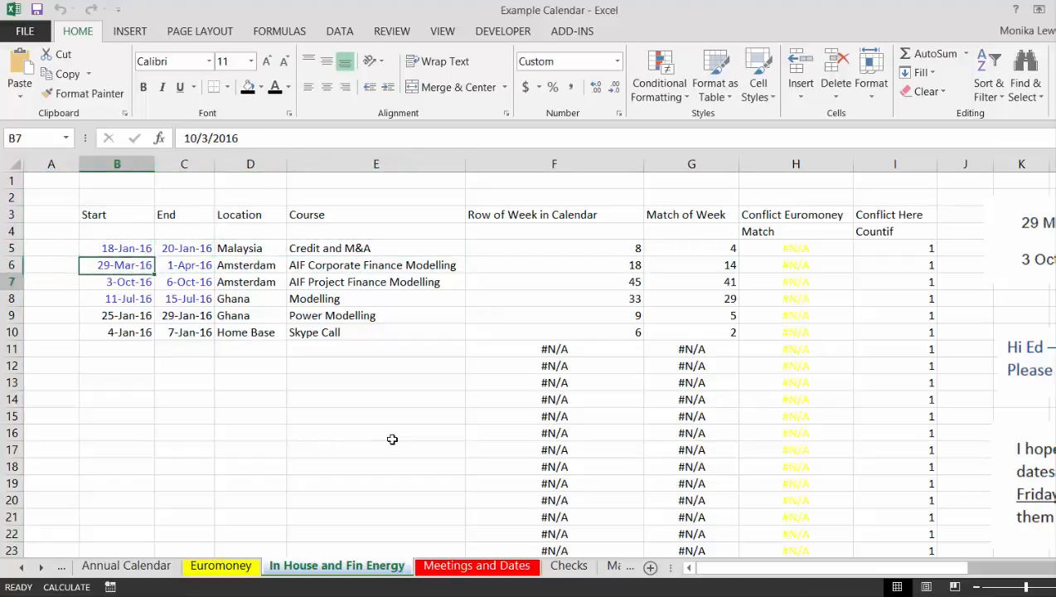
key("Down")
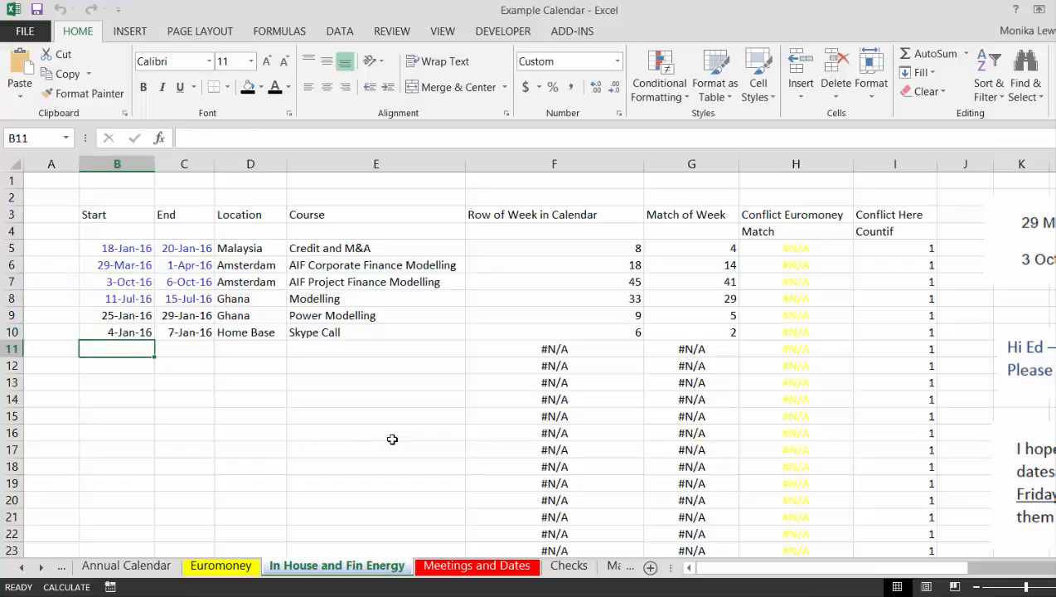
key("Right")
key("Right")
key("Right")
key("Right")
key("Right")
key("Left")
key("Left")
key("Left")
key("Left")
key("Left")
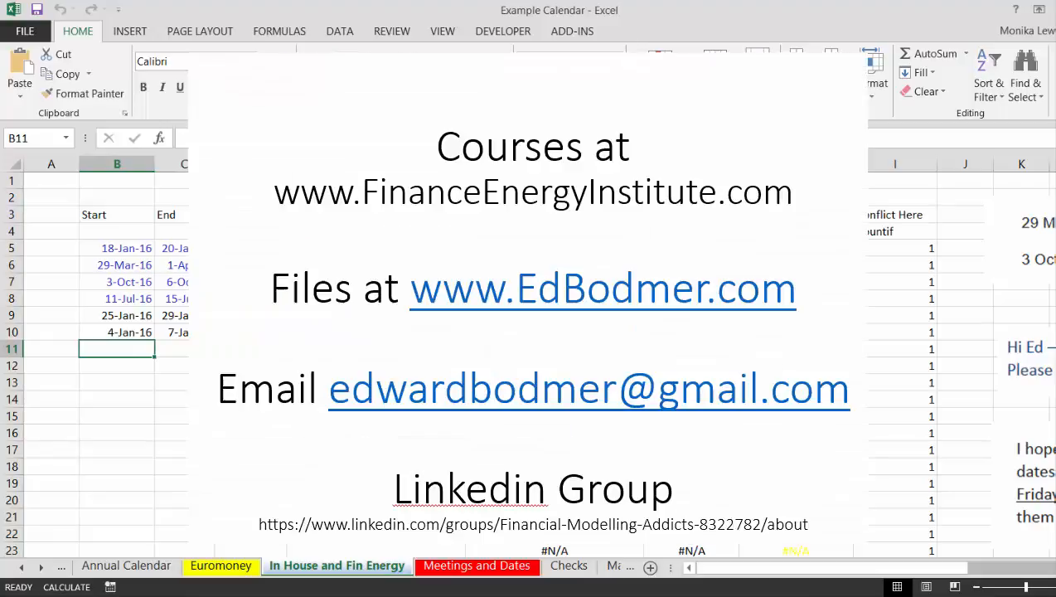
- Scan the Annual Calendar weeks, then move on to the Checks sheet flagging Miami's 6-Mar-16 conflict
key("ctrl+Page_Up")
key("ctrl+Page_Up")
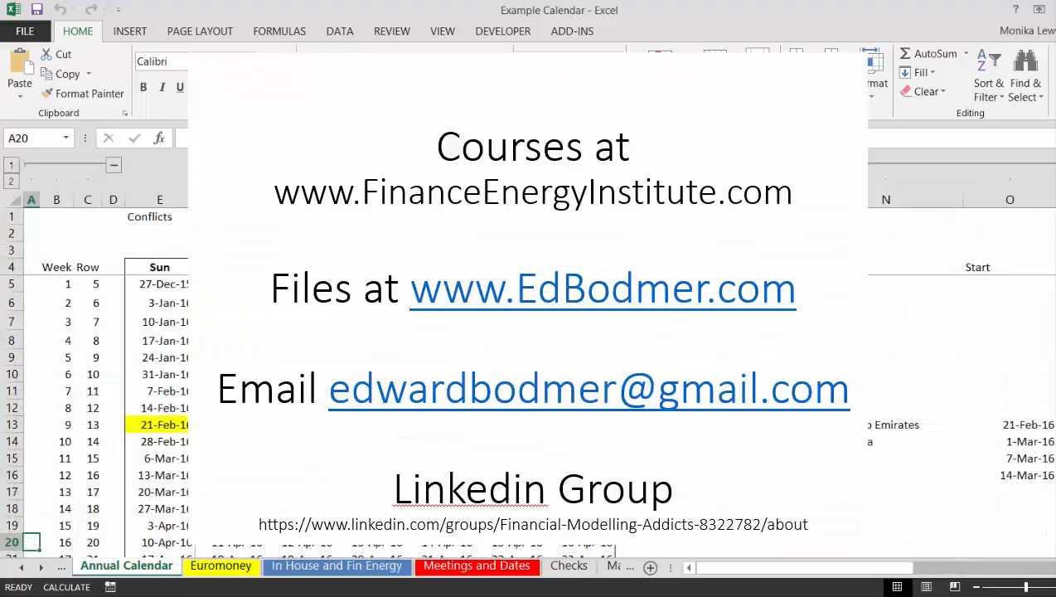
key("Down")
key("Down")
key("Down")
key("Down")
key("Down")
key("Down")
key("Down")
key("Down")
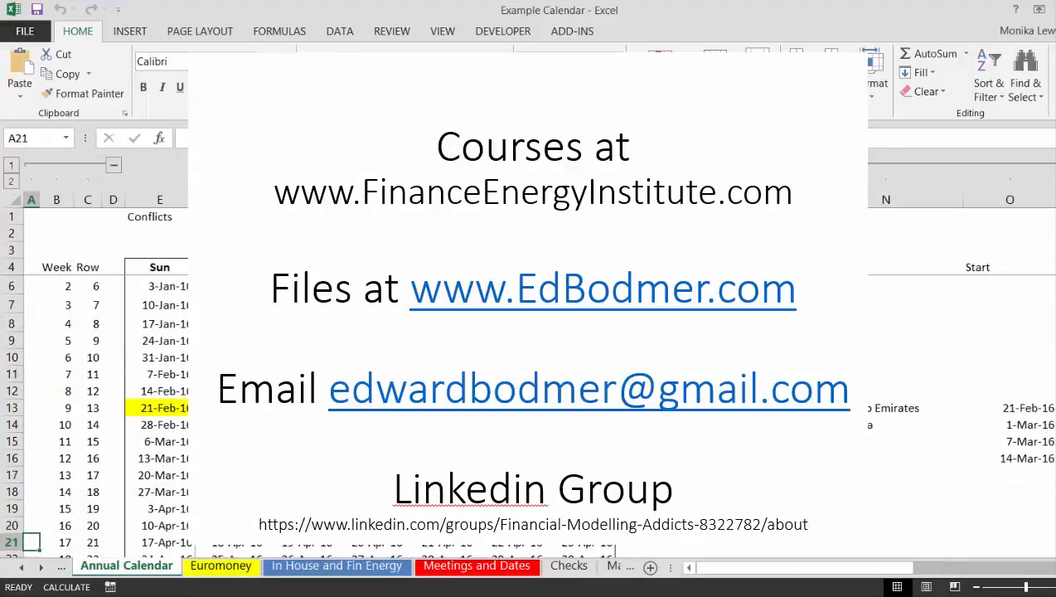
key("Up")
key("Up")
key("Up")
key("Up")
key("Up")
key("Up")
key("Up")
key("Up")
key("Up")
key("Up")
key("Up")
key("Up")
key("Up")
key("Up")
key("Up")
key("Up")
key("Up")
key("Up")
key("Up")
key("Up")
key("Up")
key("Up")
key("Up")
key("Up")
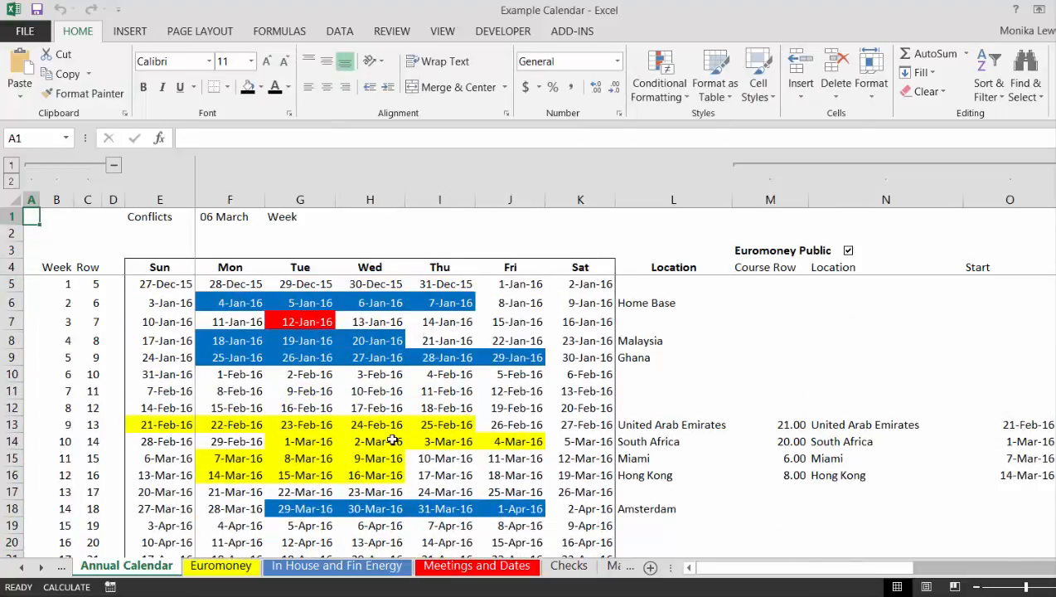
key("ctrl+Page_Down")
key("ctrl+Page_Down")
key("ctrl+Page_Down")
key("ctrl+Page_Down")
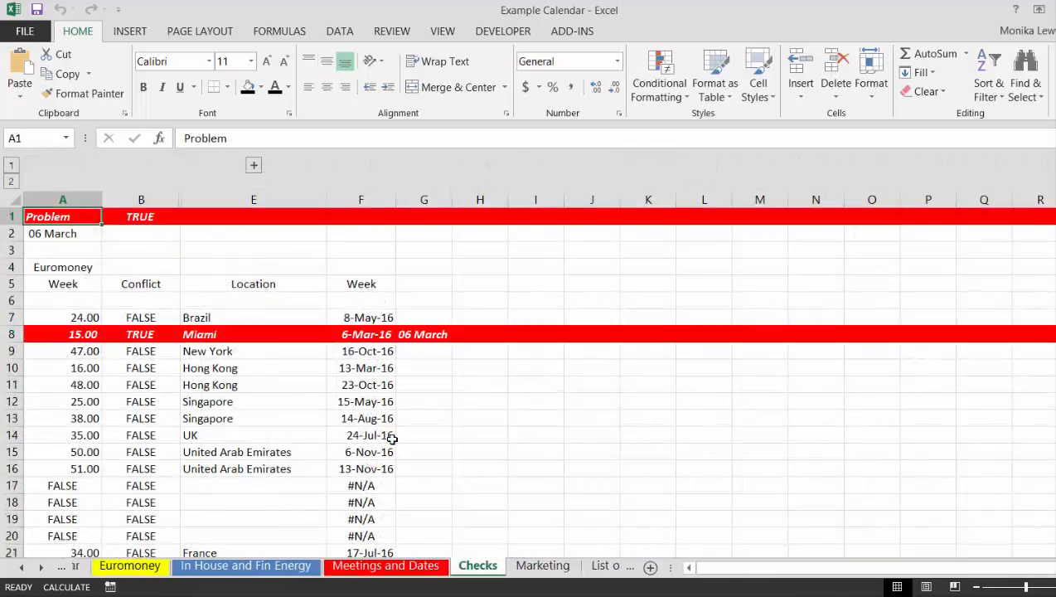
key("ctrl+Page_Down")
key("ctrl+Page_Down")
key("ctrl+Page_Down")
key("ctrl+Page_Down")
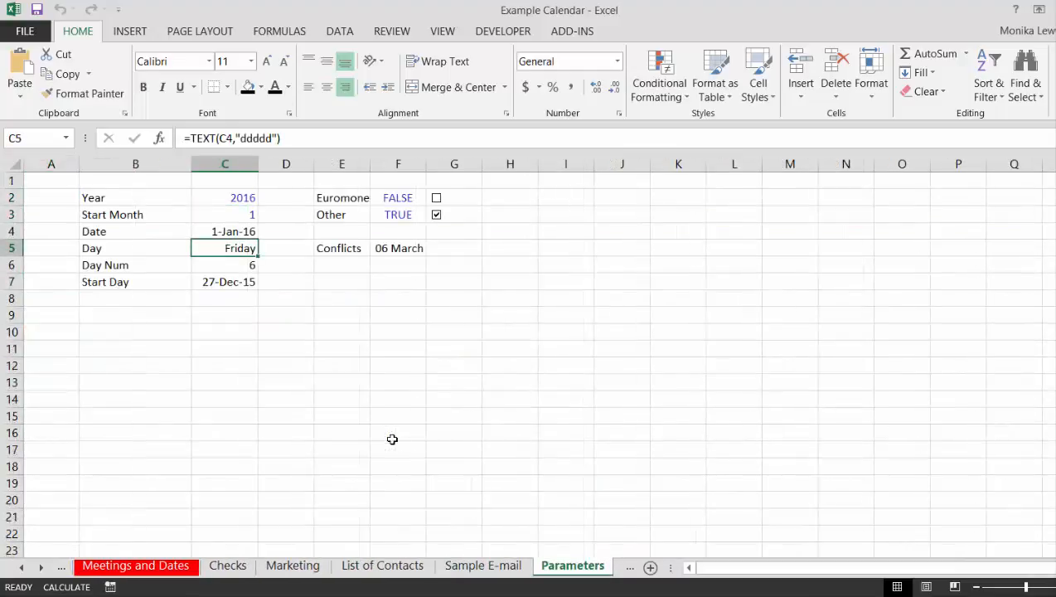
- Read Steps 1 and 2 of the 'Basic idea – two matches' instructions, then head back toward Euromoney
key("ctrl+Page_Down")
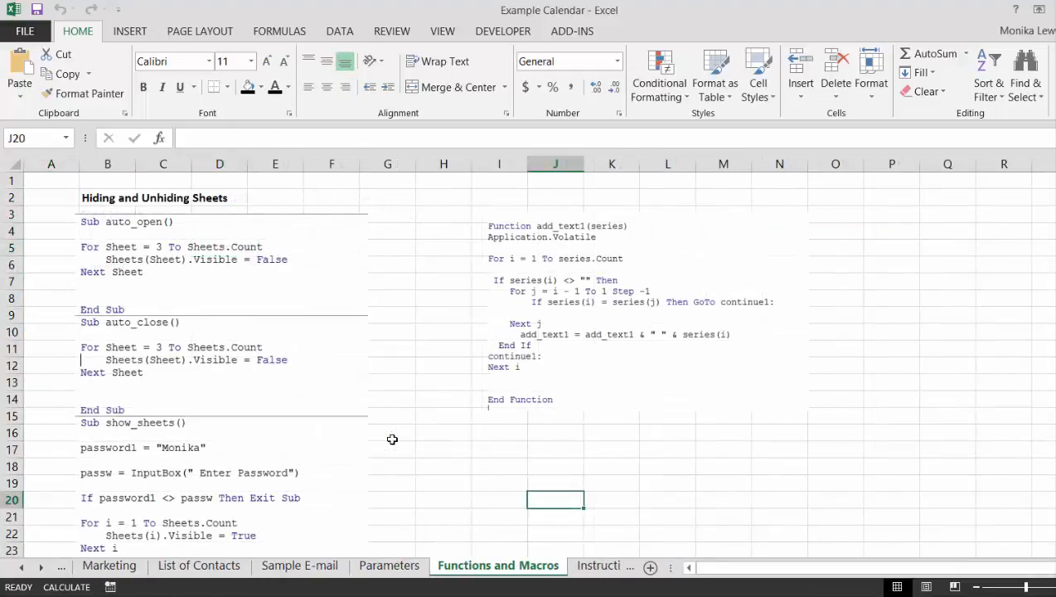
key("ctrl+Page_Up")
key("ctrl+Page_Down")
key("ctrl+Page_Down")
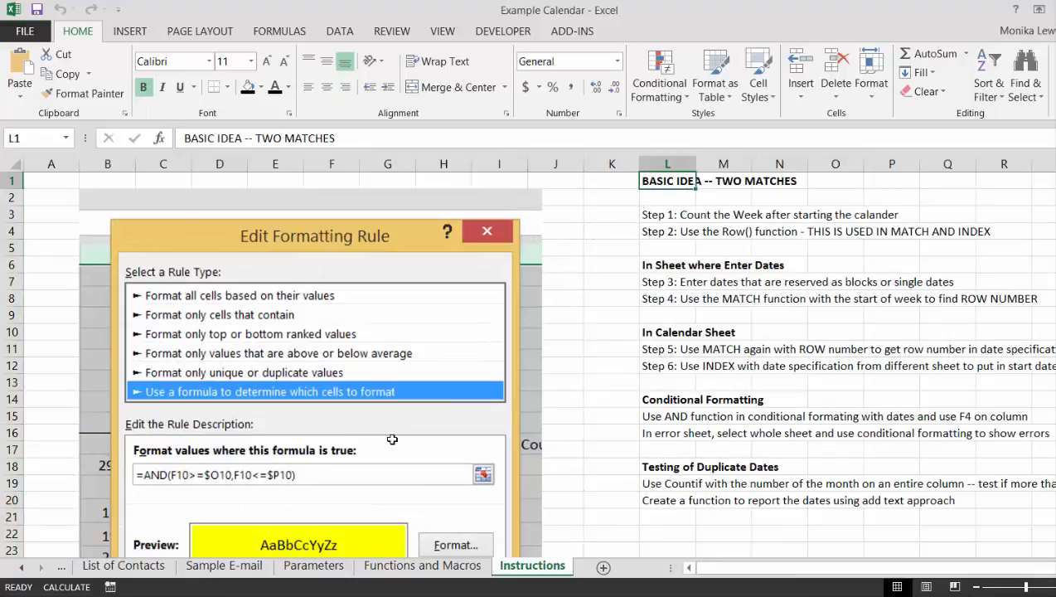
key("Down")
key("Down")
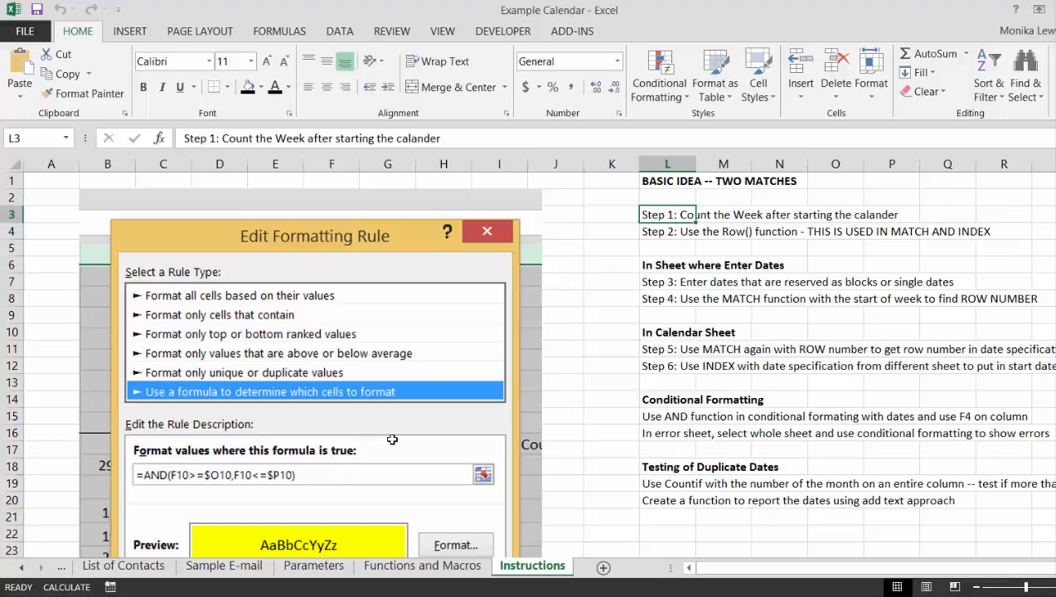
key("Down")
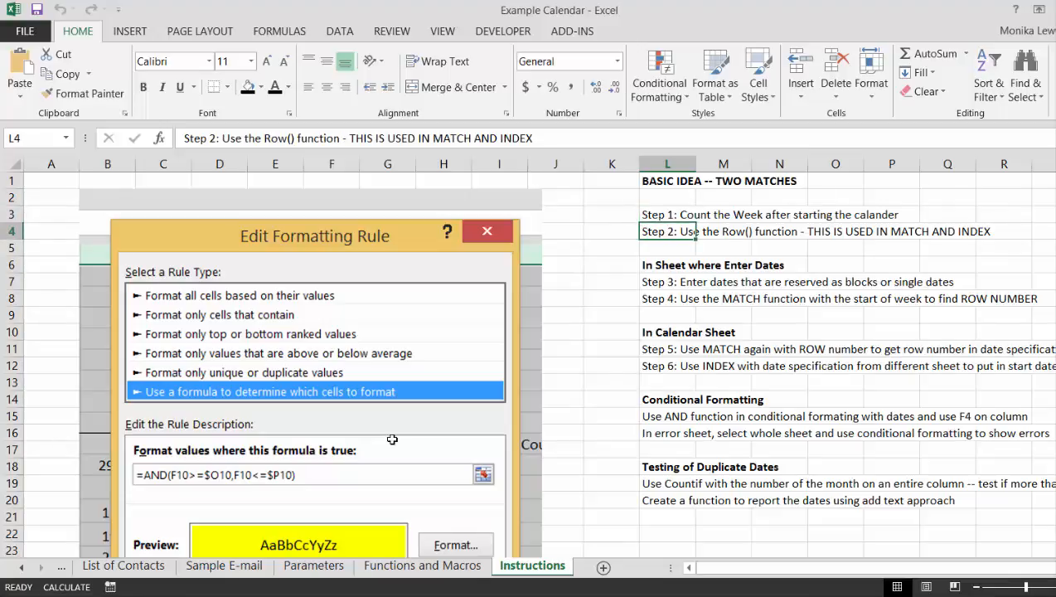
key("ctrl+Page_Up")
key("ctrl+Page_Up")
key("ctrl+Page_Up")
key("ctrl+Page_Up")
key("ctrl+Page_Up")
key("ctrl+Page_Up")
key("ctrl+Page_Up")
key("ctrl+Page_Up")
key("ctrl+Page_Up")
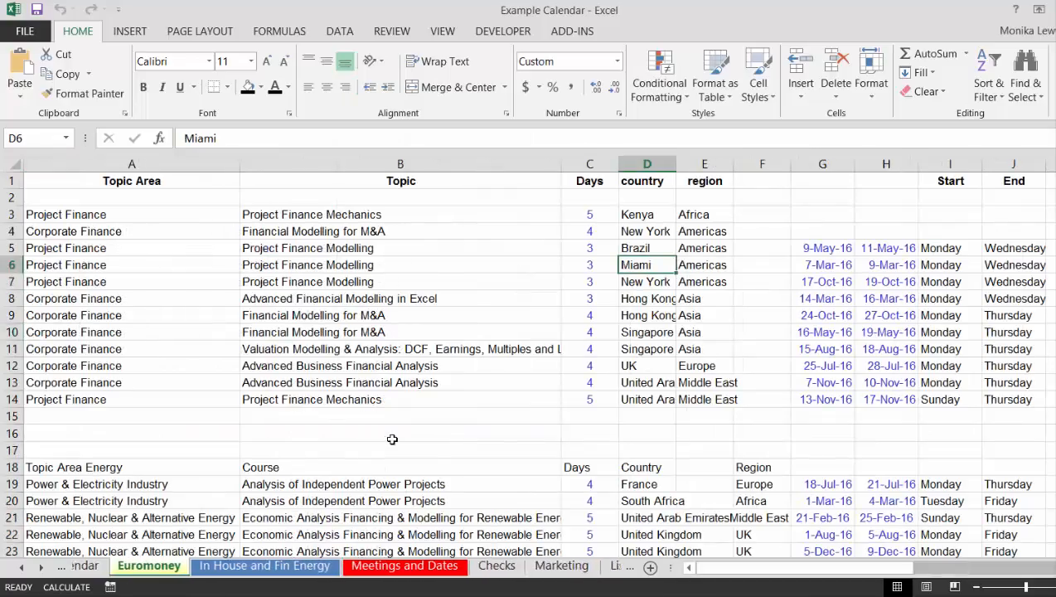
- On the Annual Calendar sheet, inspect the ROW() formulas down column C
key("ctrl+Page_Up")
key("ctrl+Page_Up")
key("ctrl+Page_Up")
key("ctrl+Page_Down")
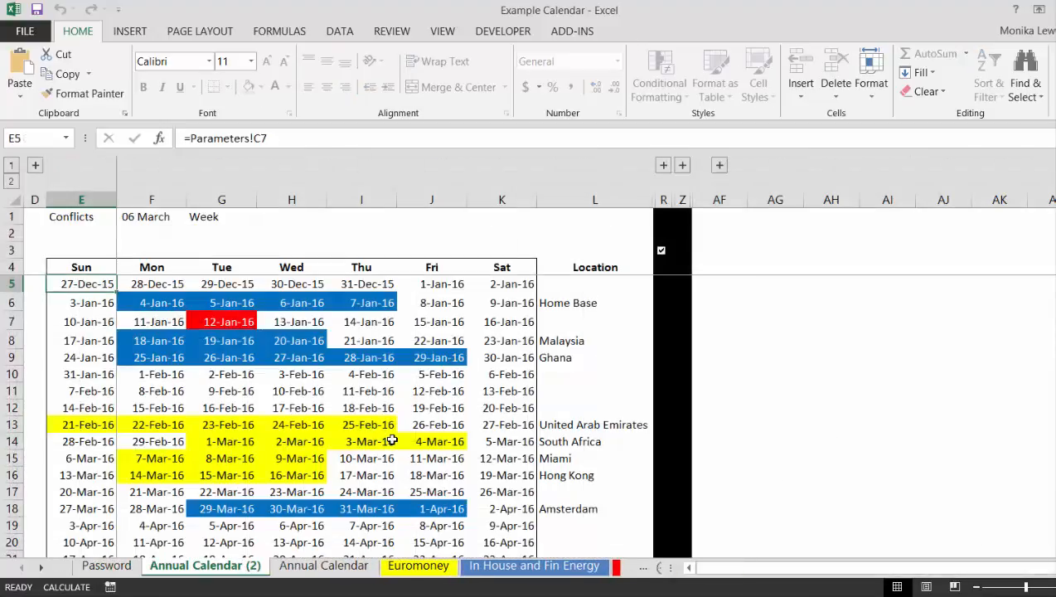
key("ctrl+Page_Down")
key("Down")
key("Down")
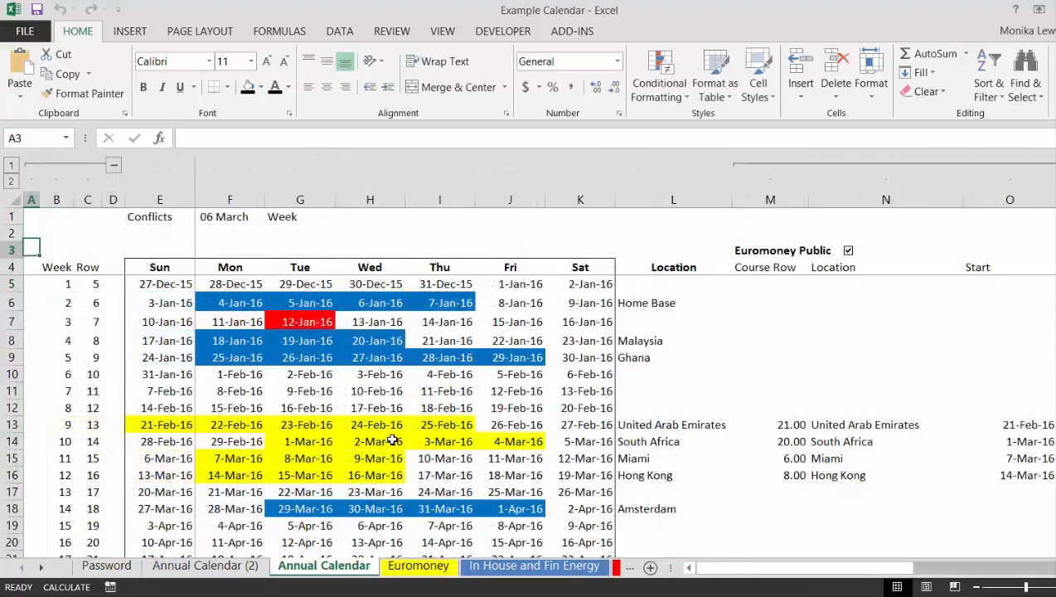
key("Down")
key("Down")
key("Right")
key("Right")
key("Down")
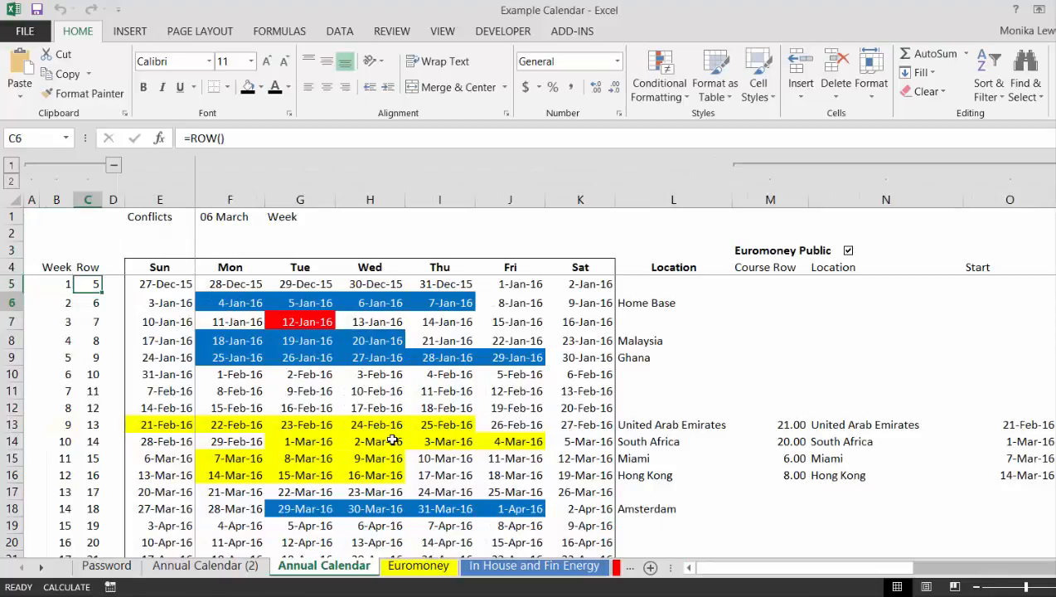
key("Down")
key("Down")
key("Down")
key("Down")
key("Down")
key("Down")
key("Down")
key("Down")
key("Down")
key("Down")
key("Down")
key("Down")
key("Down")
key("Down")
key("Down")
key("Down")
key("Down")
key("Down")
key("Down")
key("Down")
- Inspect the week counter formula in B26 and the Row column's row-number formula
key("Left")
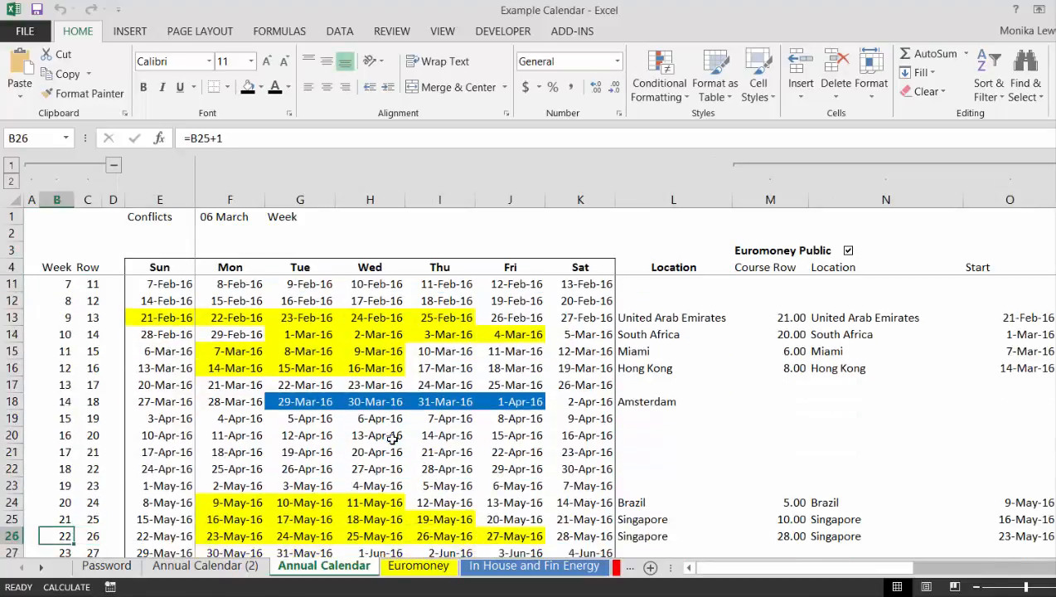
key("Right")
key("ctrl+Up")
key("Down")
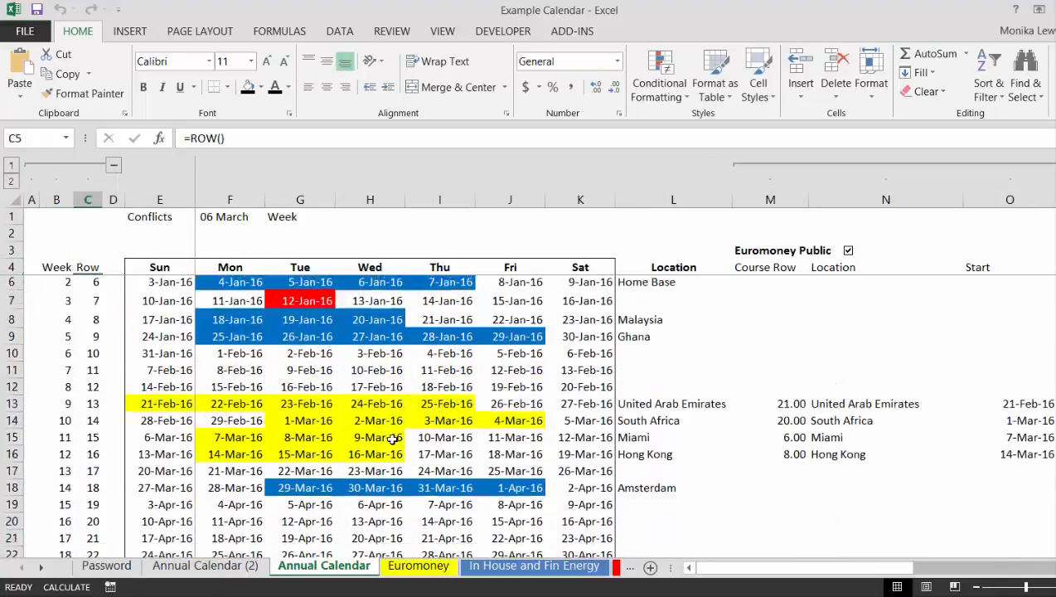
key("Up")
key("Down")
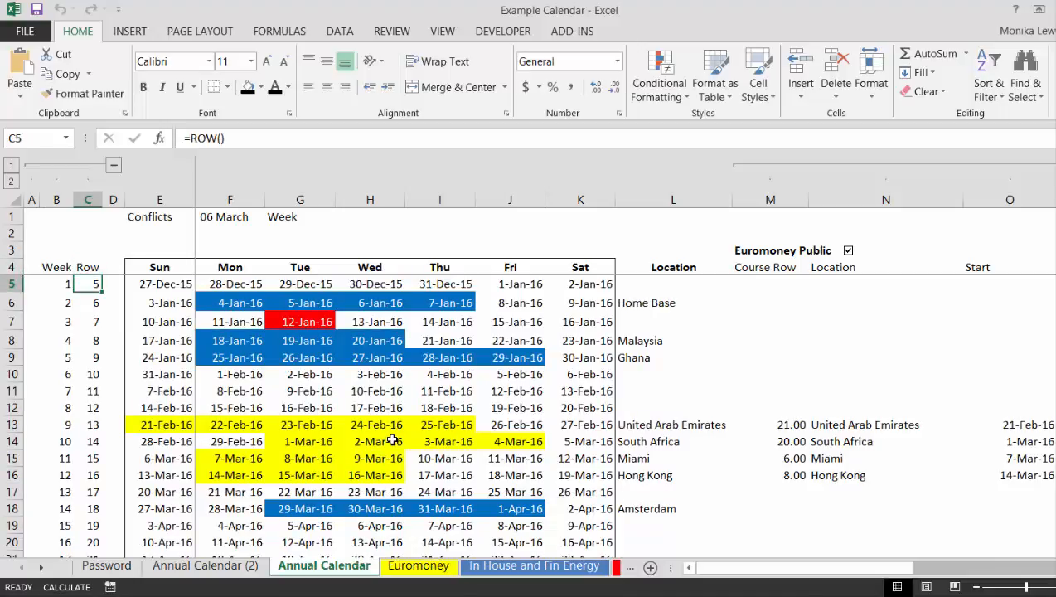
- Check the weekly Sunday date formulas in column E down to row 15, then go to Euromoney
key("Right")
key("Right")
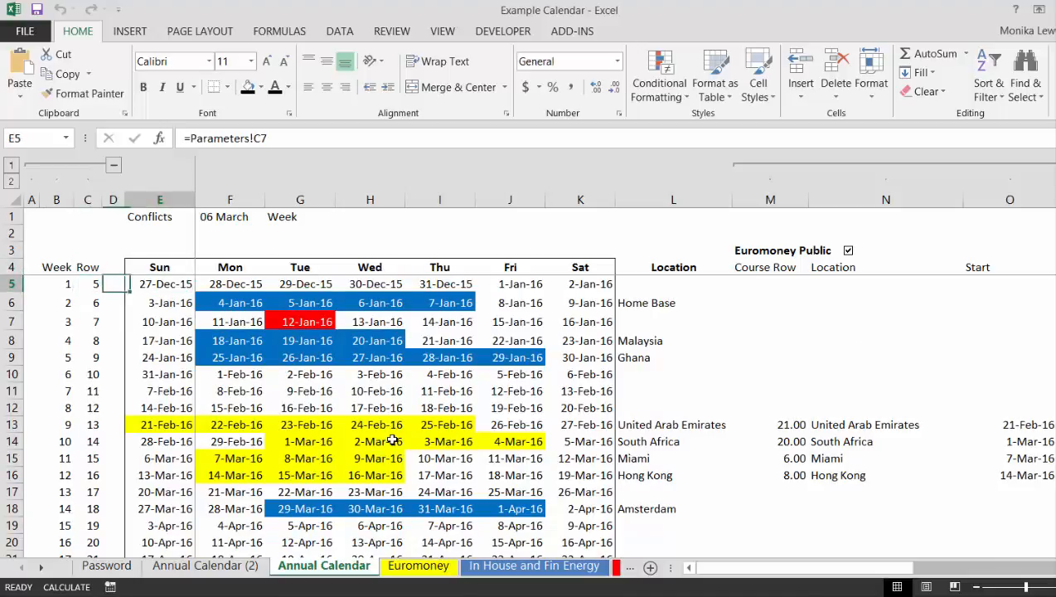
key("ctrl+Down")
key("ctrl+Down")
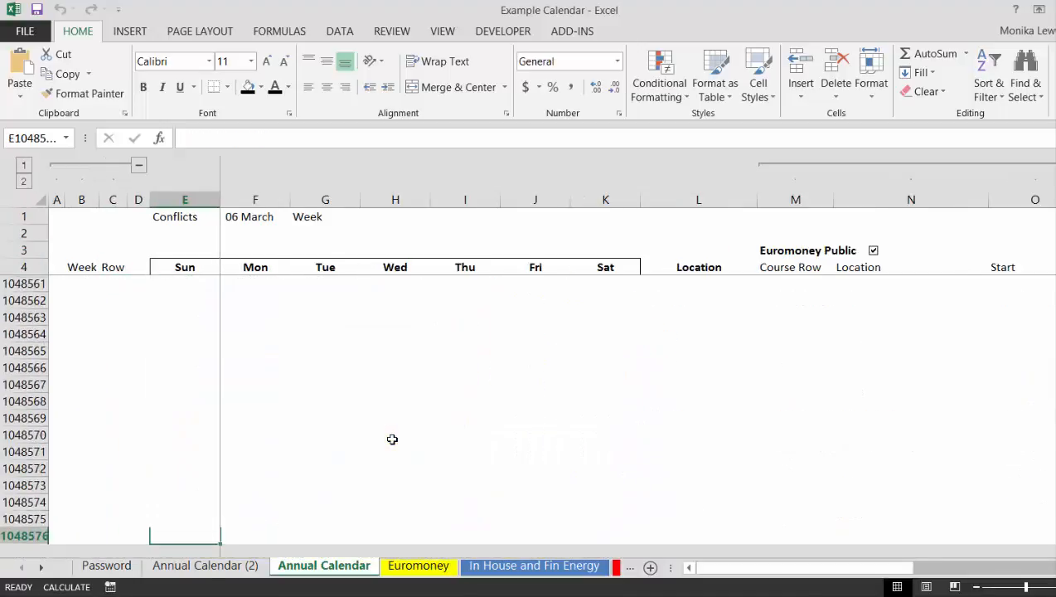
key("ctrl+Up")
key("ctrl+Up")
key("ctrl+Up")
key("Down")
key("Down")
key("Down")
key("Down")
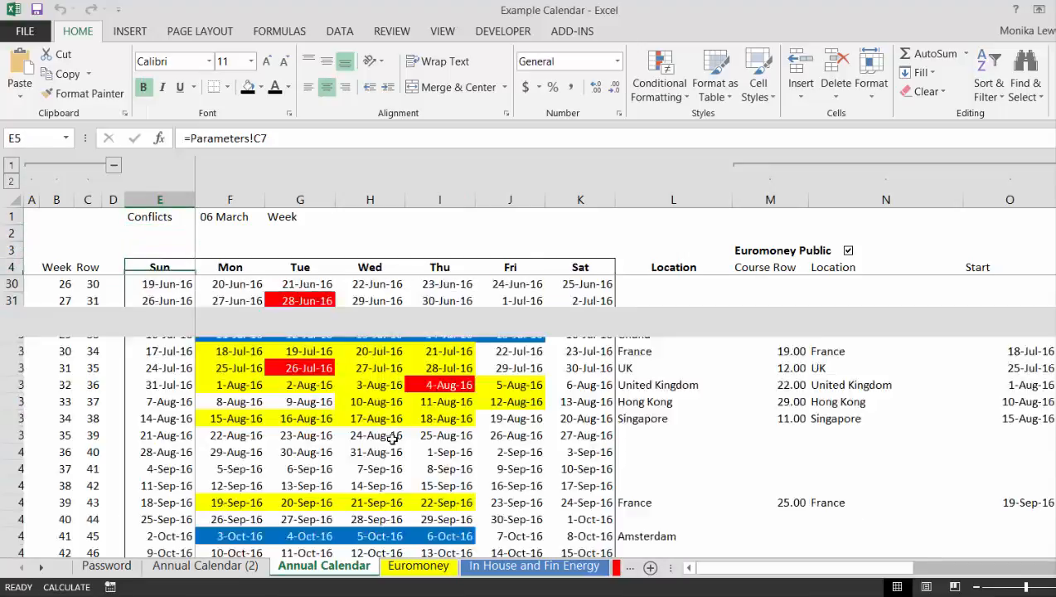
key("Down")
key("Down")
key("Up")
key("Up")
key("Up")
key("Down")
key("Down")
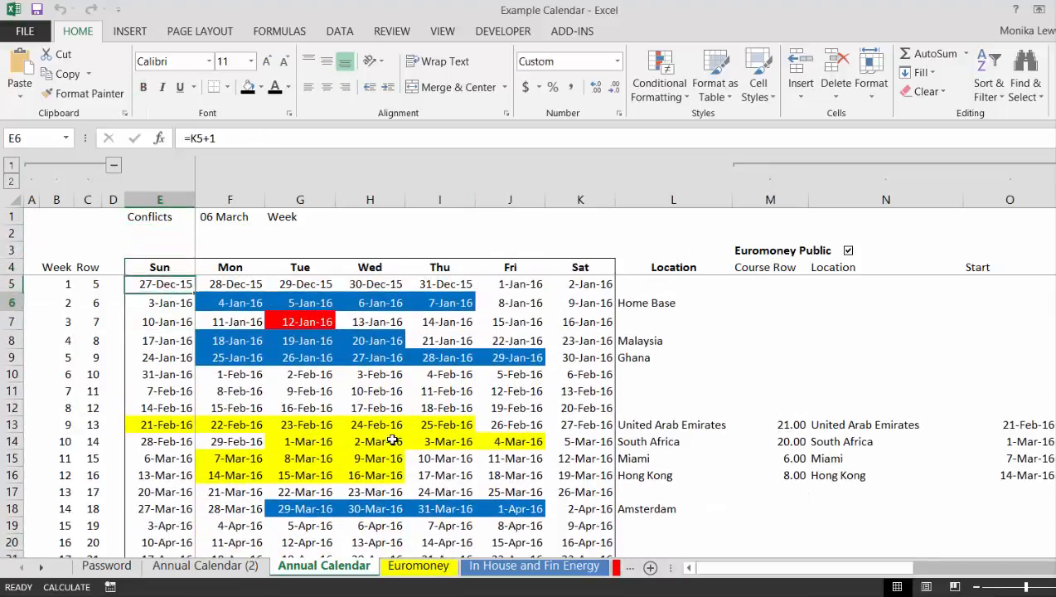
key("Down")
key("Down")
key("Down")
key("Down")
key("Down")
key("Down")
key("Down")
key("Down")
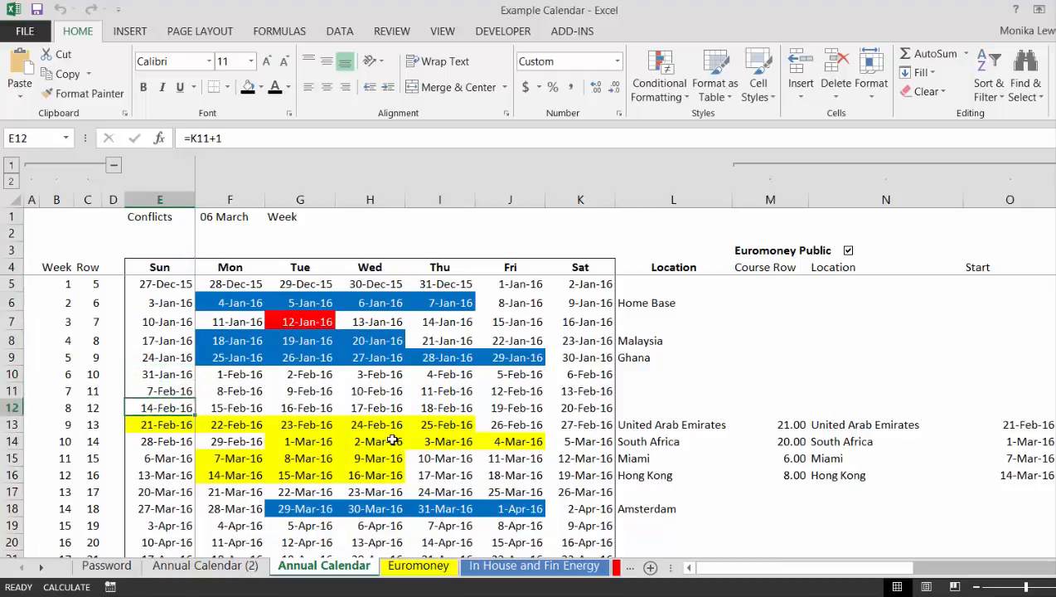
key("Down")
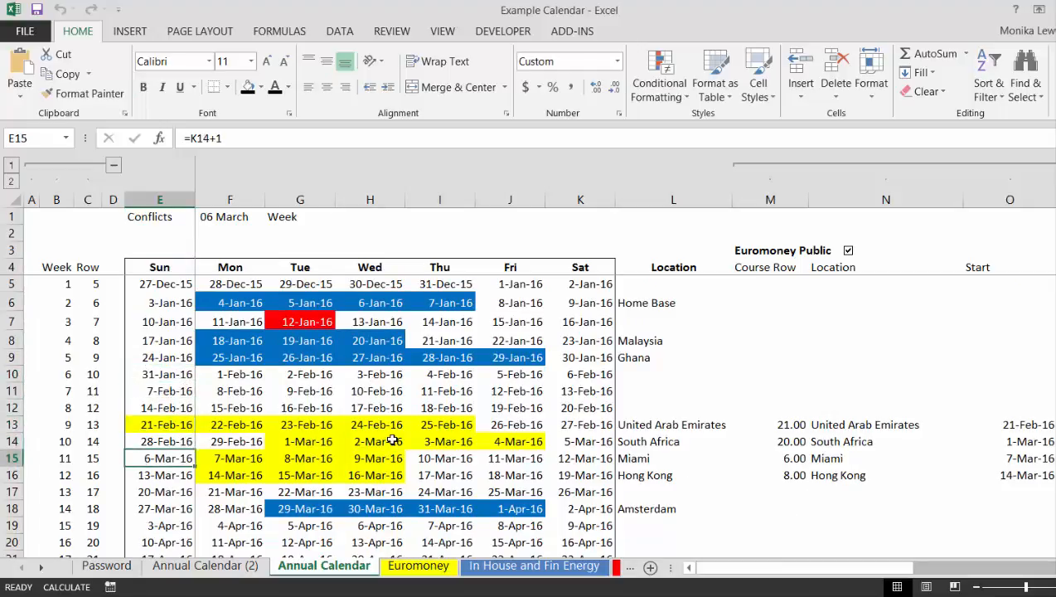
key("ctrl+Page_Down")
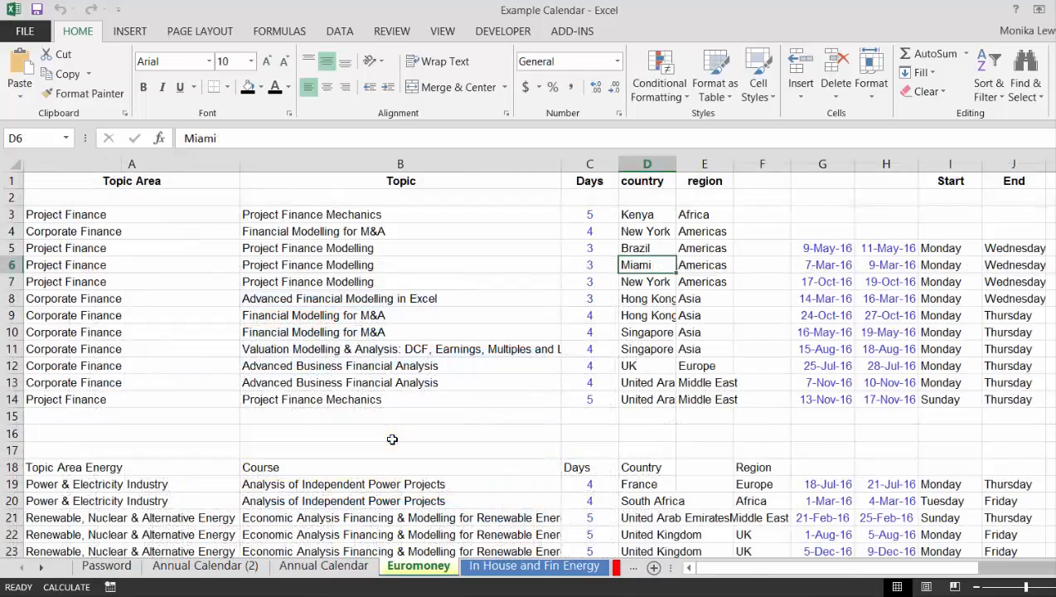
- On the Euromoney sheet, label G1 'Start Date' and H1 'End Date'
key("Right")
key("Right")
key("Right")
key("Up")
key("Up")
key("Up")
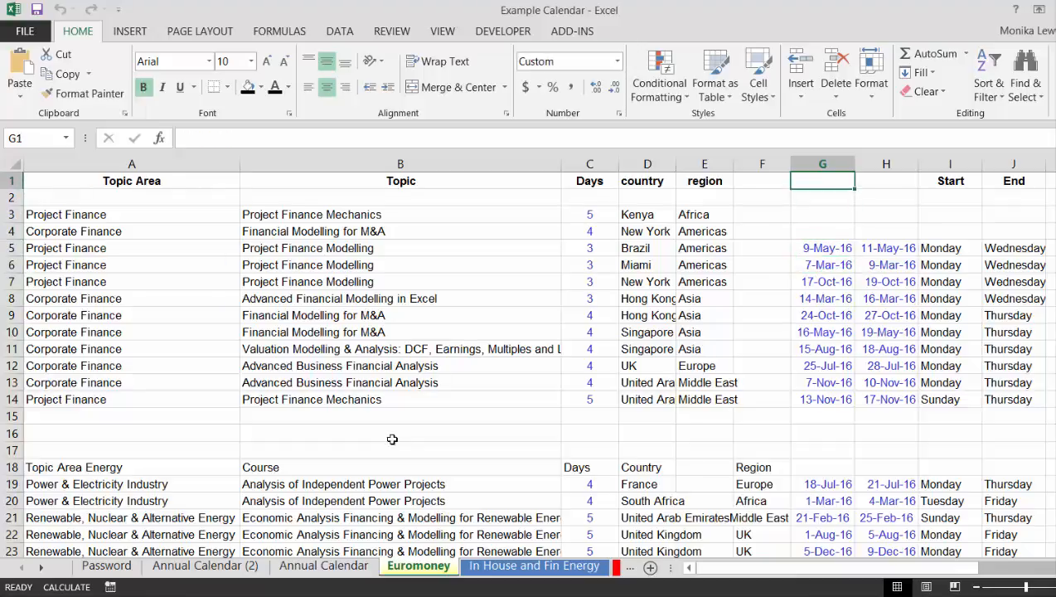
key("Up")
key("Up")
key("Right")
key("Right")
key("Right")
key("Right")
key("Left")
key("Left")
key("Left")
key("Left")
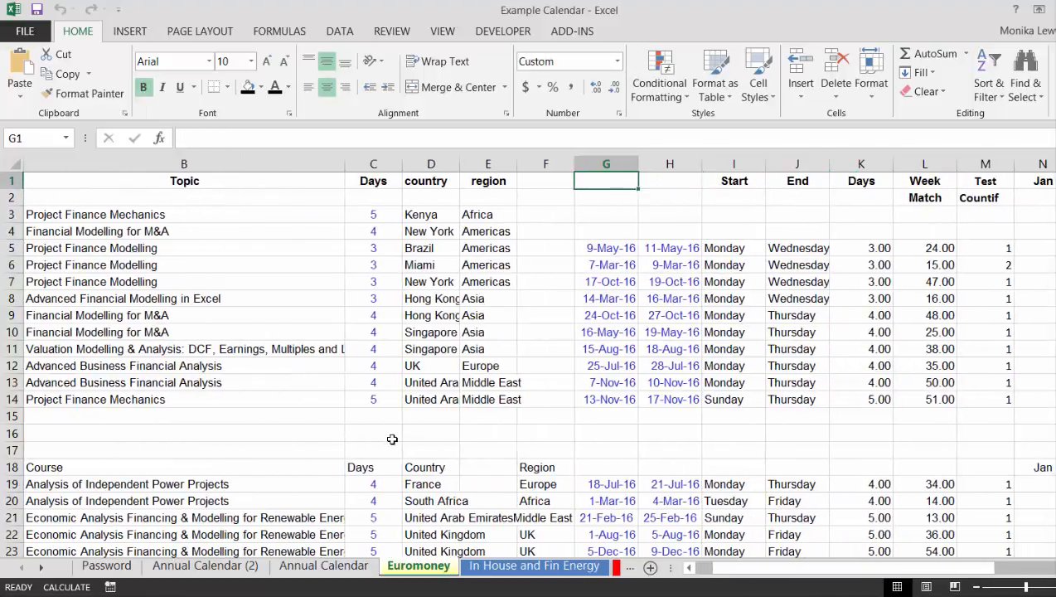
type("Star")
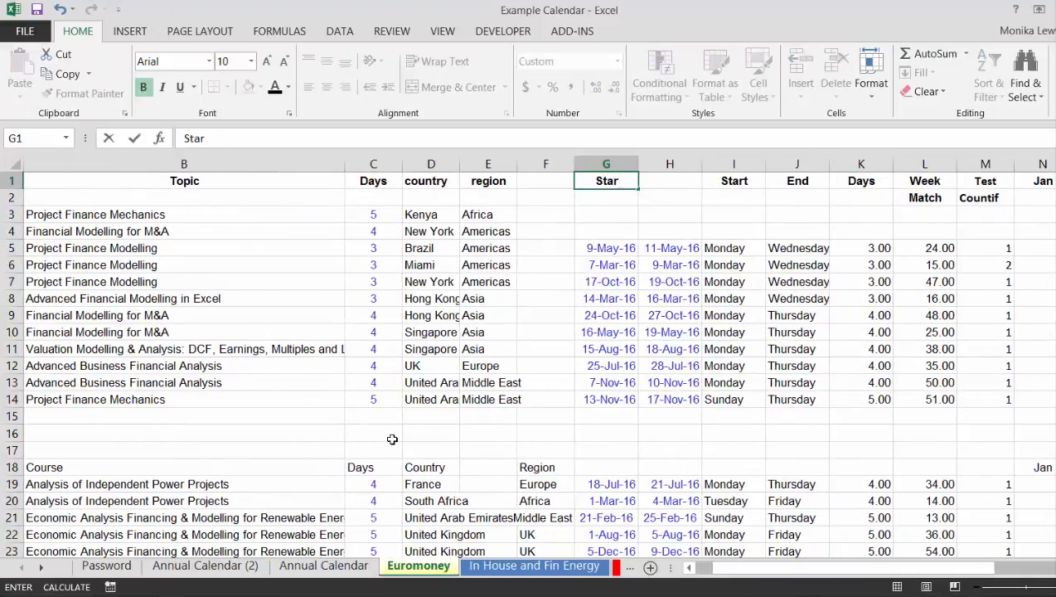
type("t")
type(" Date")
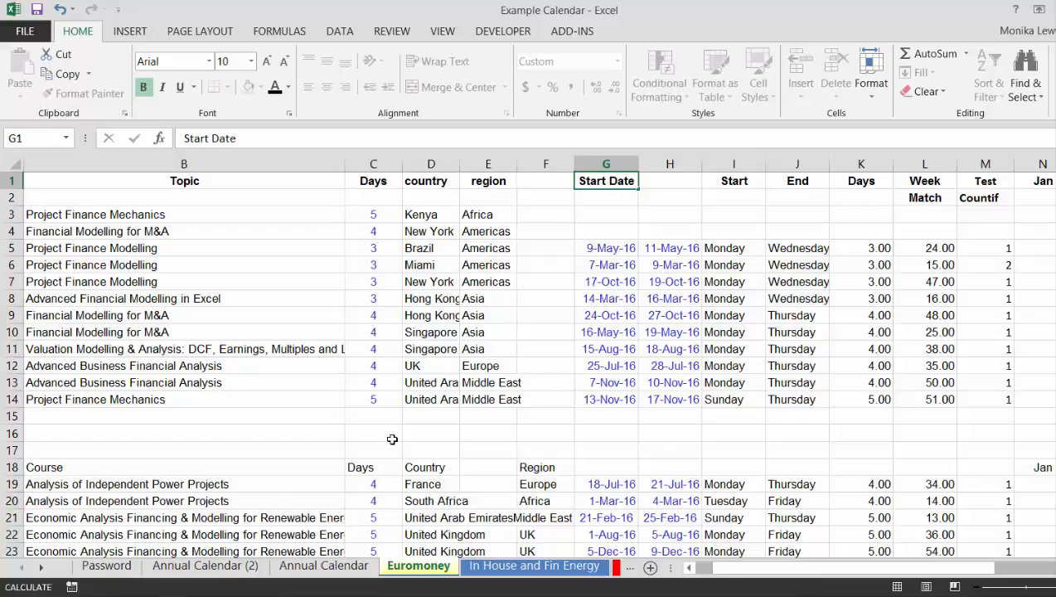
key("Return")
key("Right")
type("End")
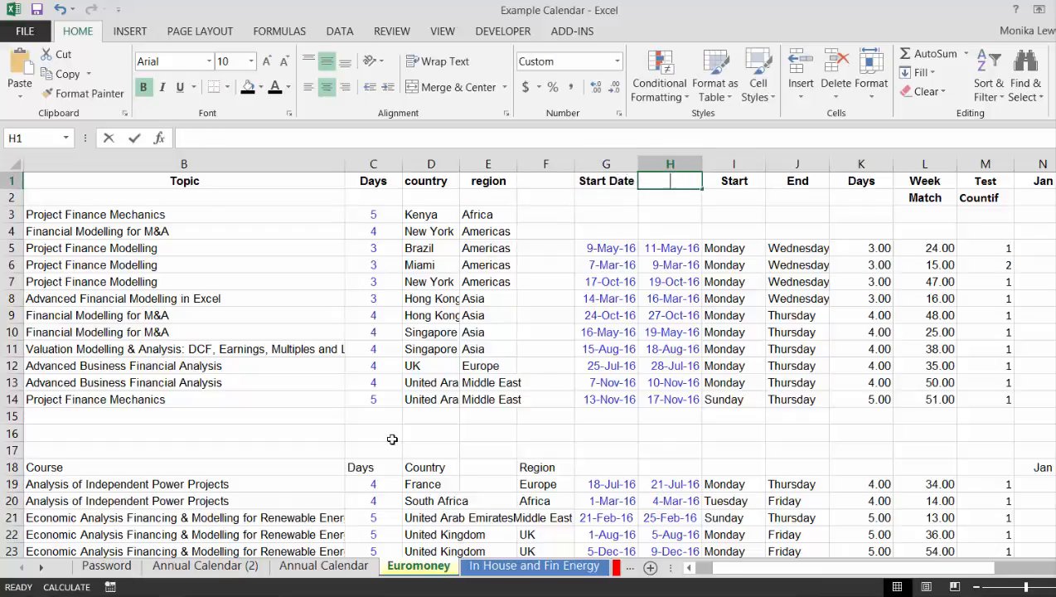
key("Down")
key("Down")
key("Down")
key("Down")
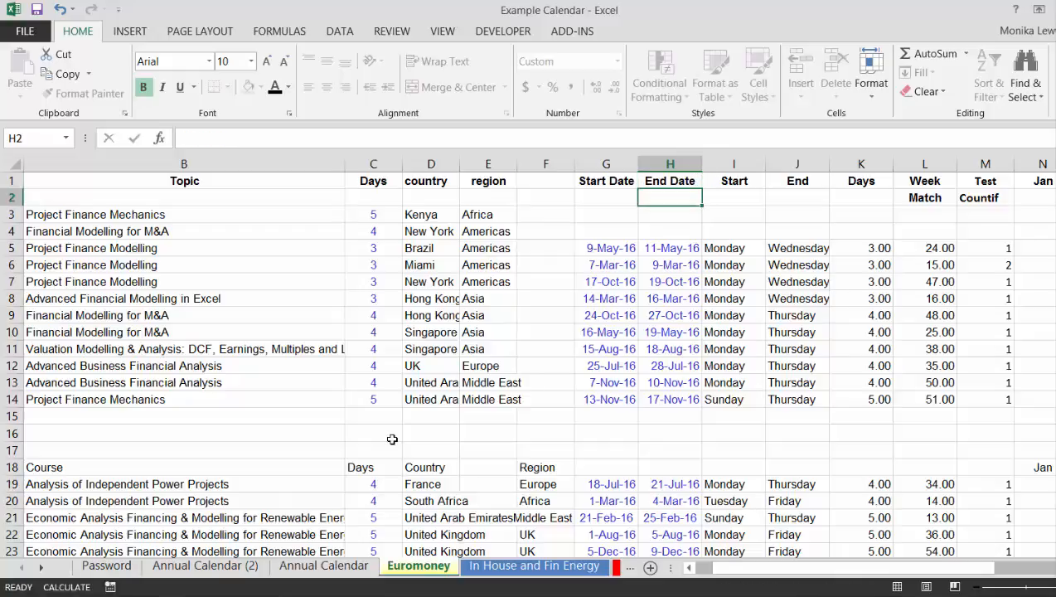
key("Right")
key("Right")
key("Right")
key("Right")
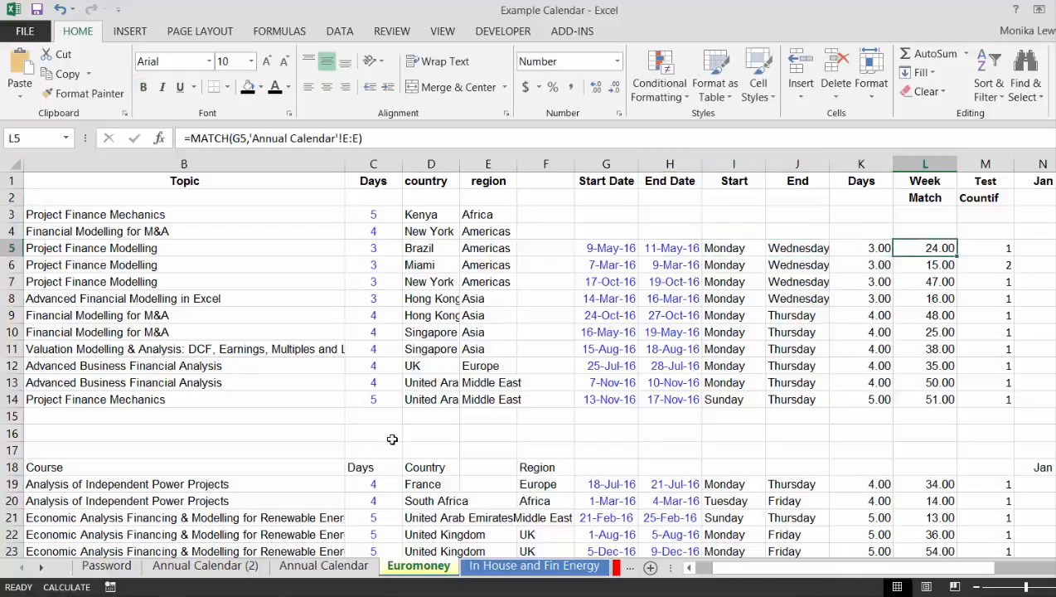
key("F2")
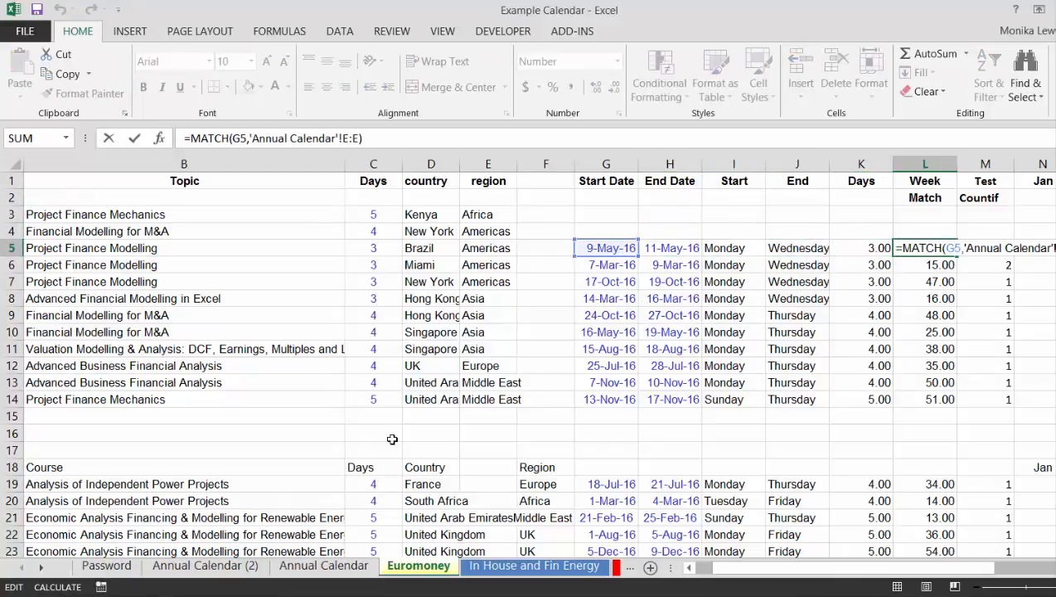
key("Escape")
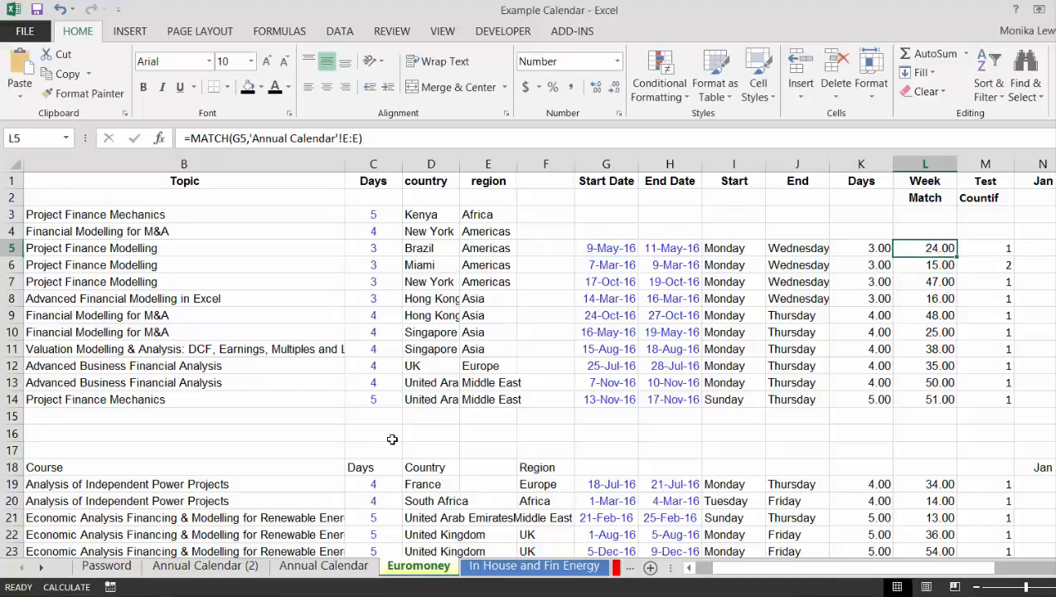
key("F2")
key("Left")
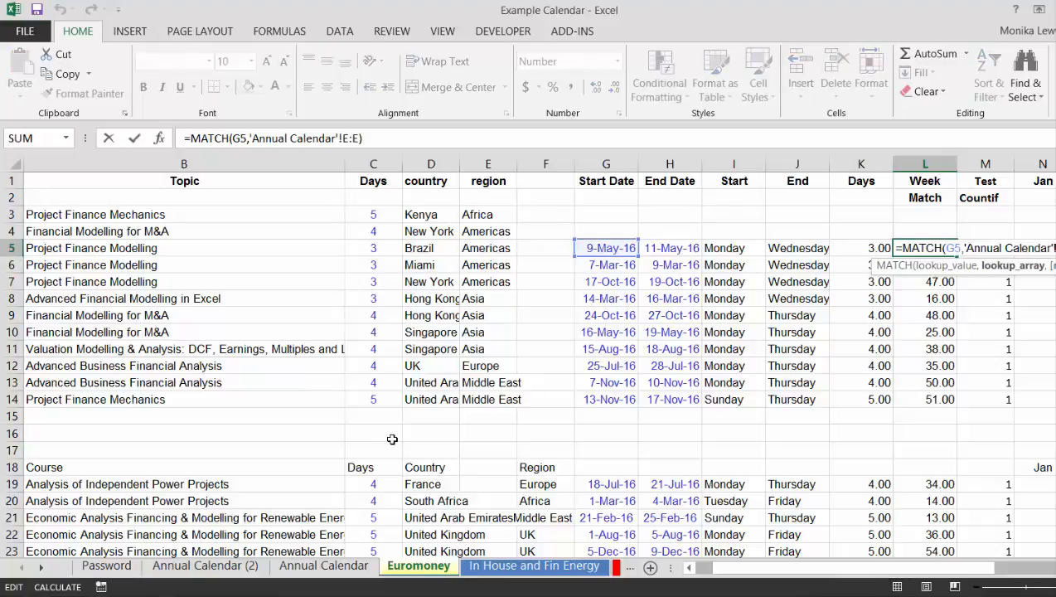
key("Return")
key("Up")
key("ctrl+Page_Up")
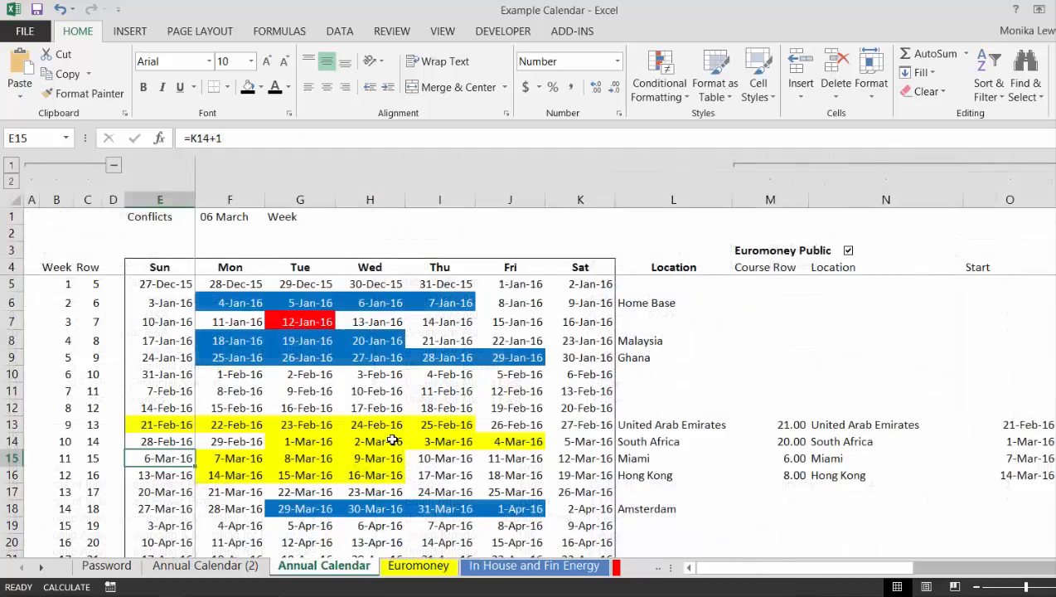
key("Left")
key("Left")
key("Right")
key("Right")
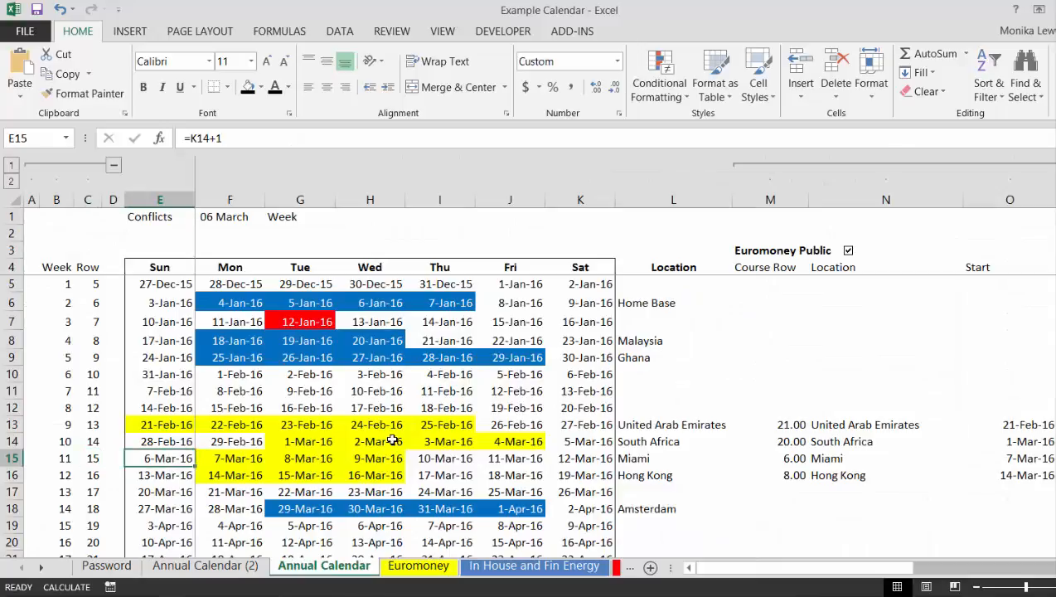
key("ctrl+Page_Down")
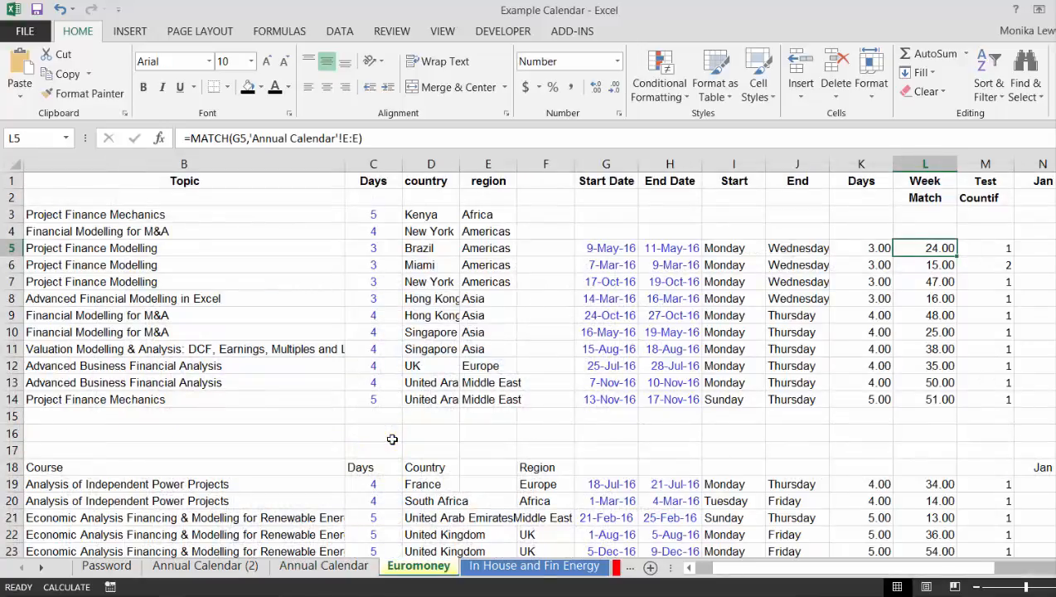
key("Left")
key("Right")
key("Right")
key("Left")
key("Left")
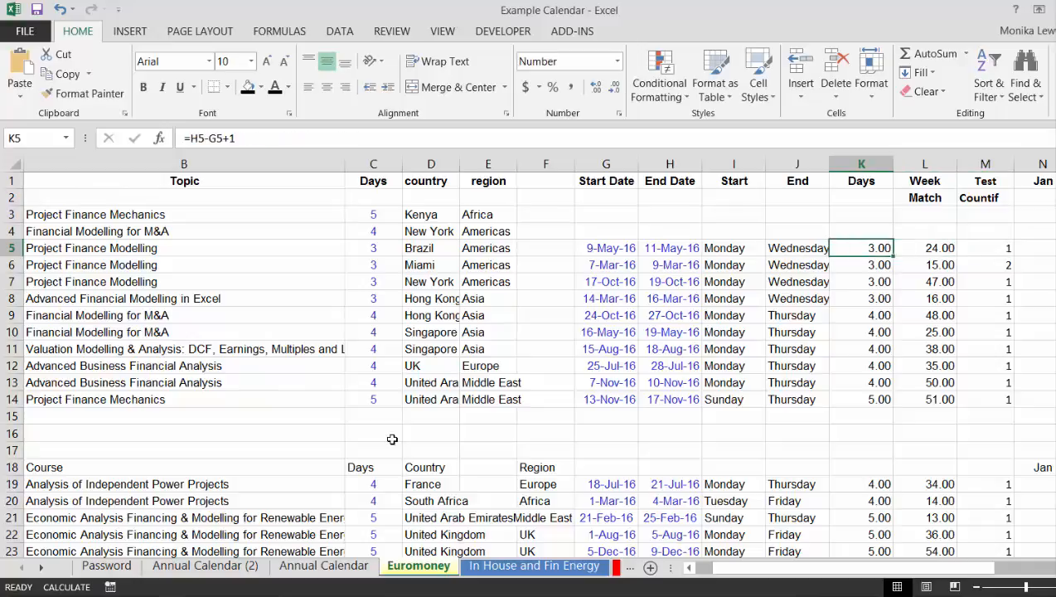
key("Right")
key("Right")
key("Right")
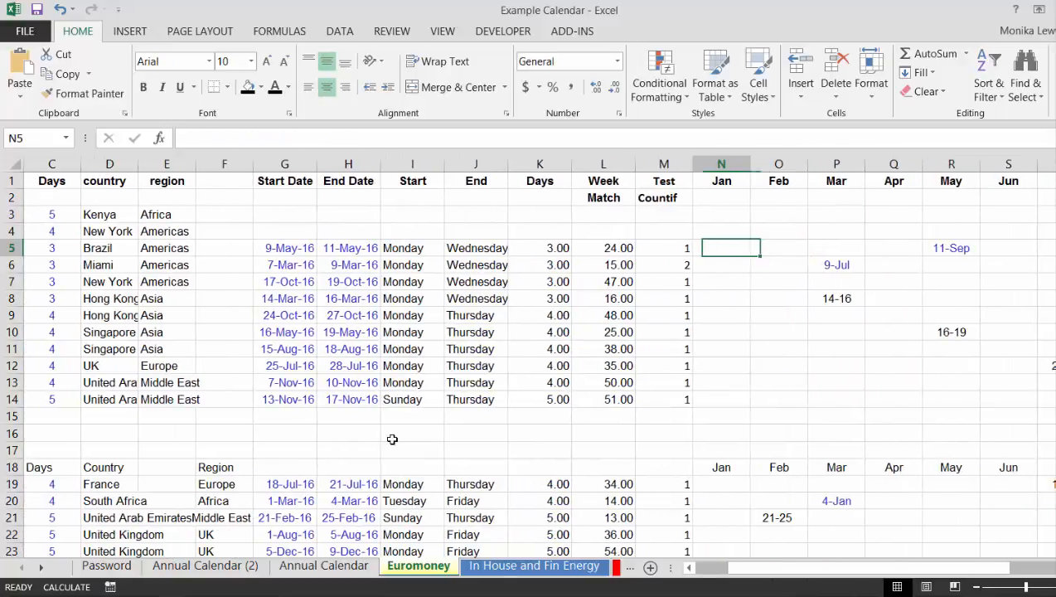
key("Left")
key("Left")
key("Right")
key("Left")
key("Left")
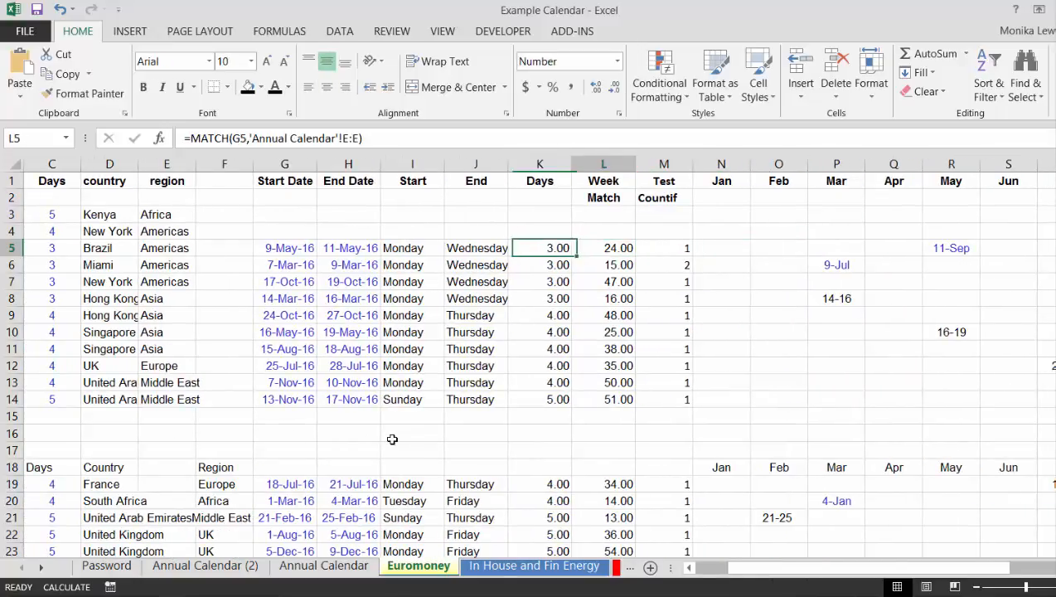
key("Right")
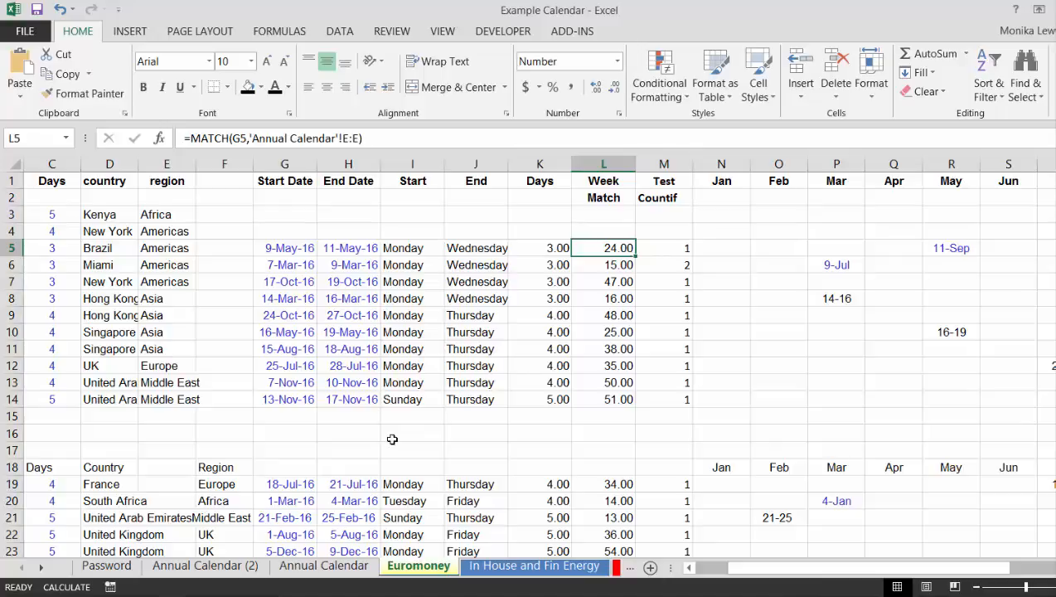
key("Left")
key("Left")
key("Left")
key("Left")
key("Left")
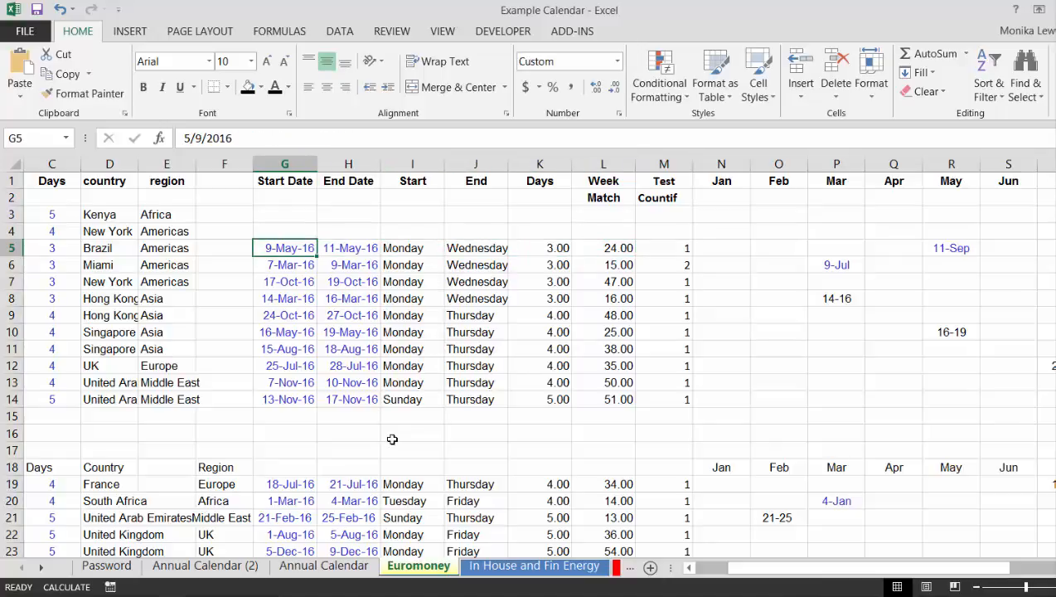
key("ctrl+Page_Up")
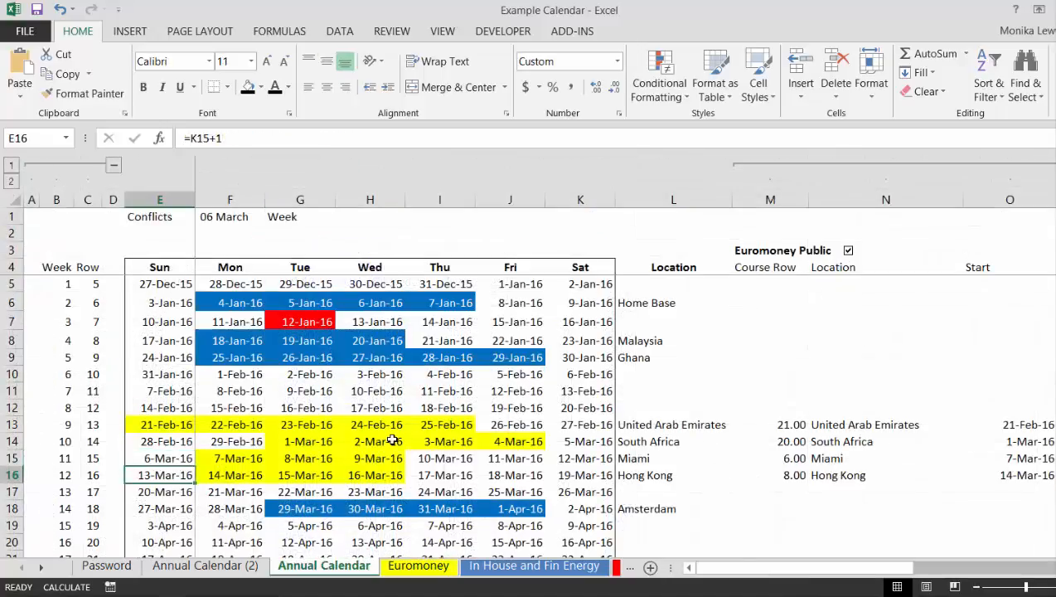
key("Down")
key("Down")
key("Down")
key("Down")
key("Down")
key("Down")
key("Down")
key("Down")
key("Down")
key("Down")
key("Down")
key("Down")
key("Down")
key("Down")
key("Down")
key("Up")
key("Up")
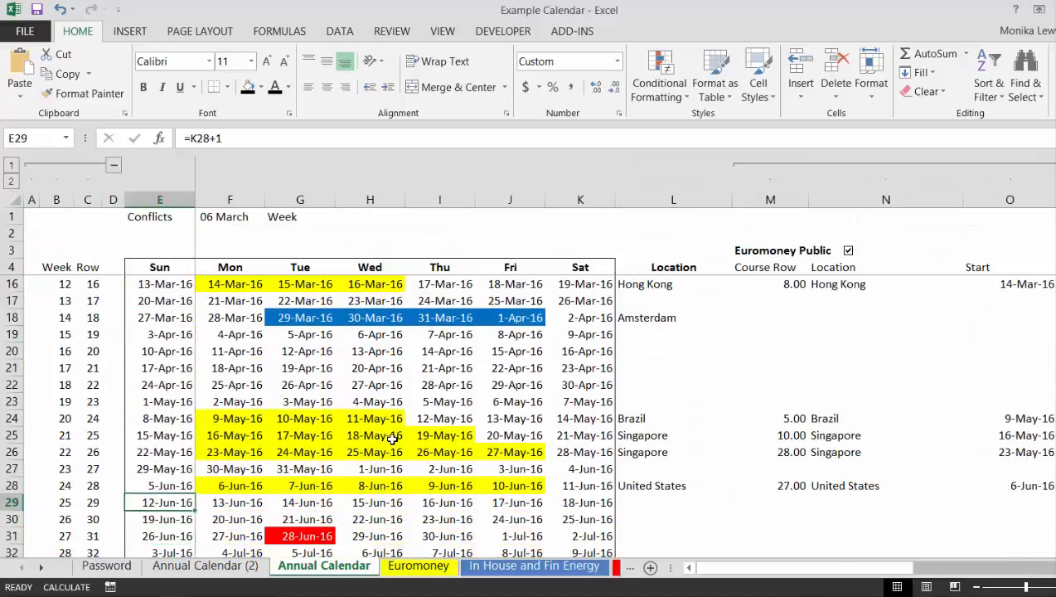
key("Up")
key("Up")
key("Up")
key("Up")
key("Up")
key("Right")
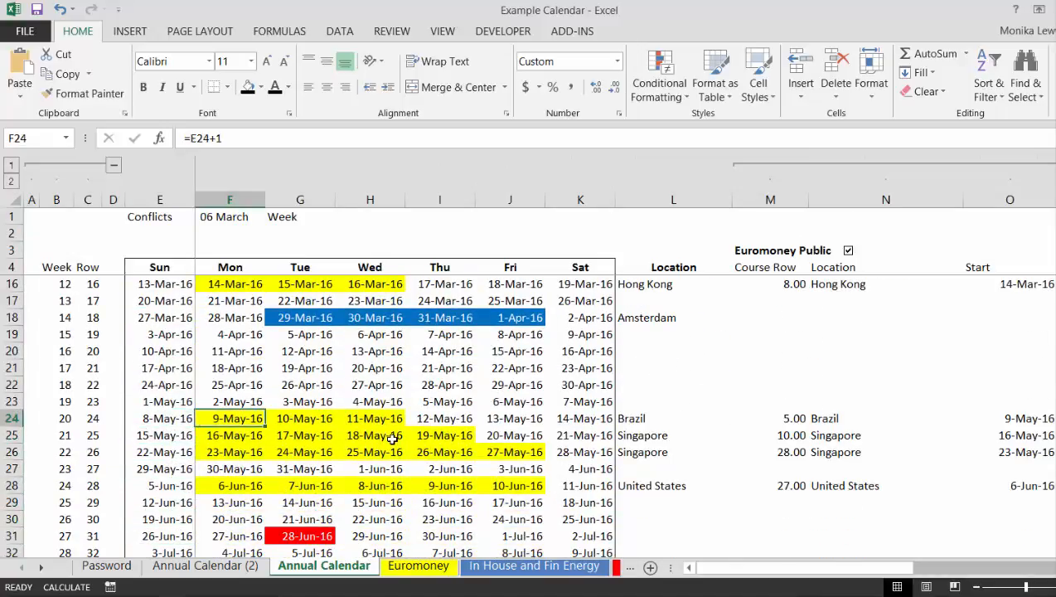
key("Right")
key("Left")
key("Left")
key("Left")
key("Left")
key("Left")
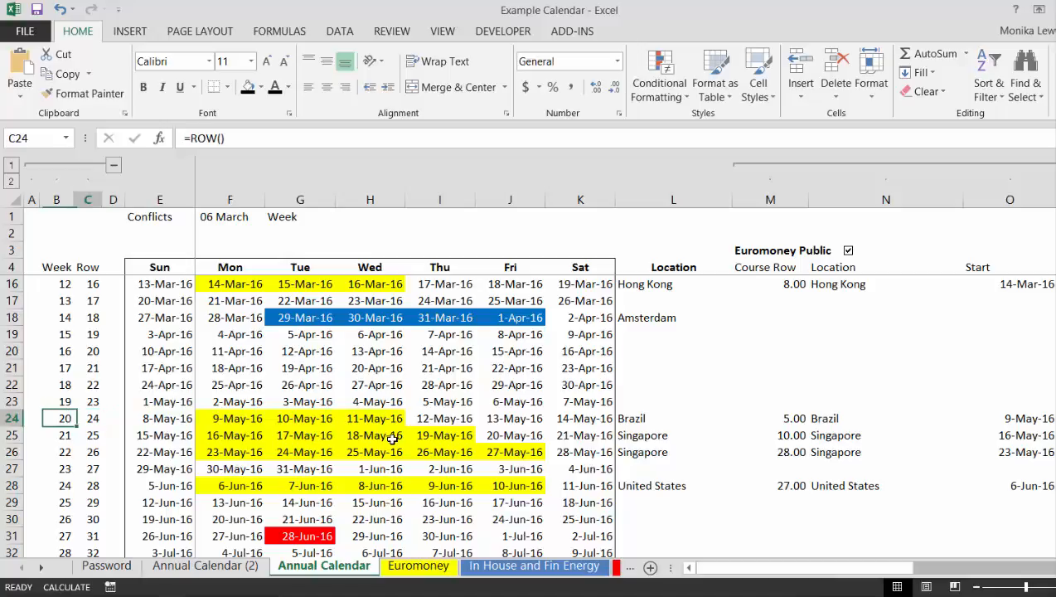
key("ctrl+Page_Down")
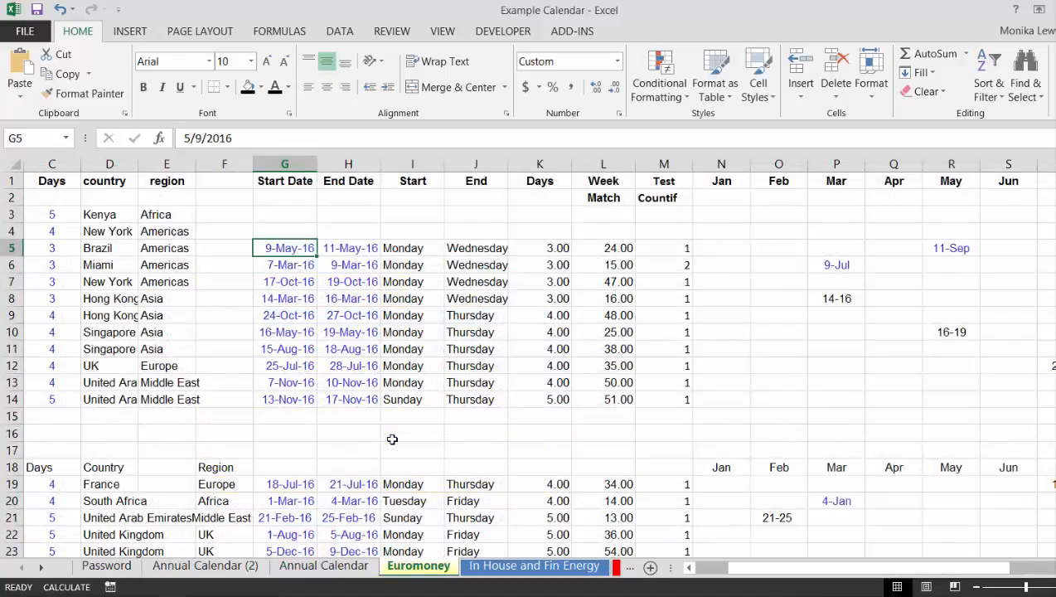
key("ctrl+Page_Down")
key("ctrl+Page_Up")
key("Right")
key("Right")
key("Right")
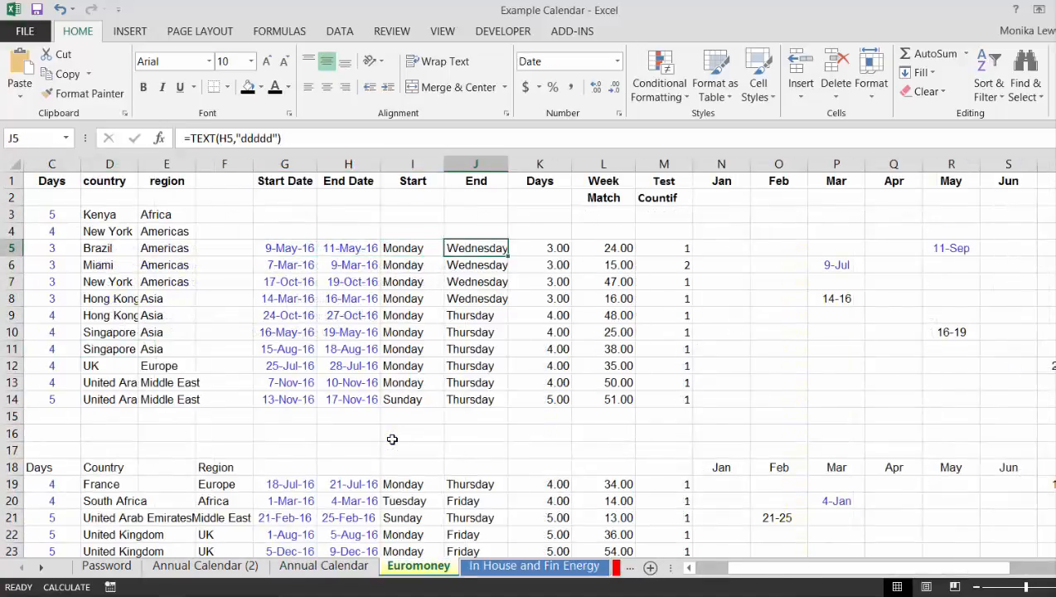
key("Right")
key("Right")
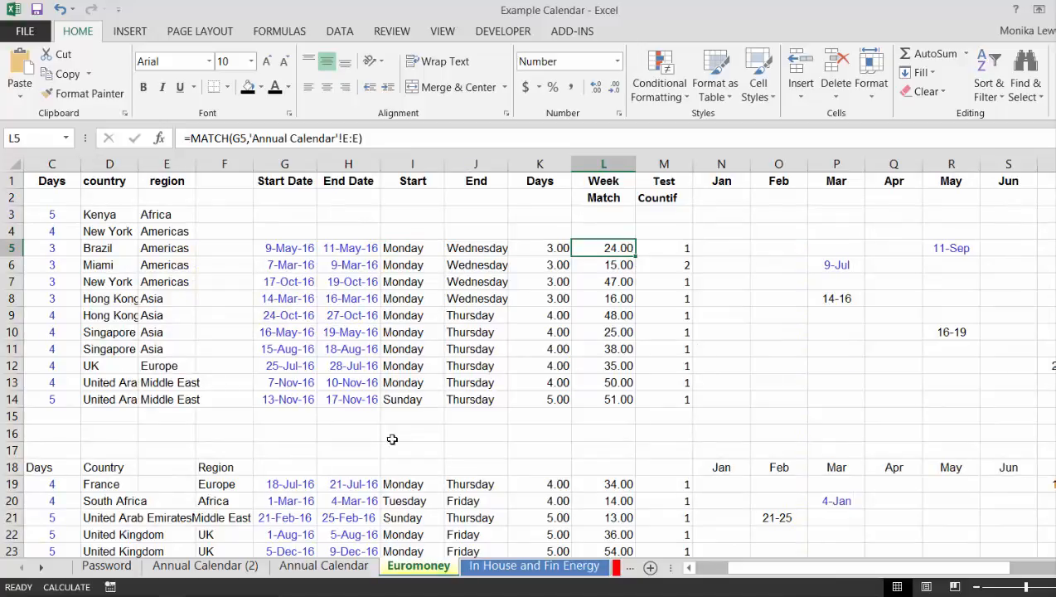
- On Annual Calendar, view the Course Row lookup formula in M5 without changing it
key("ctrl+Page_Up")
key("Left")
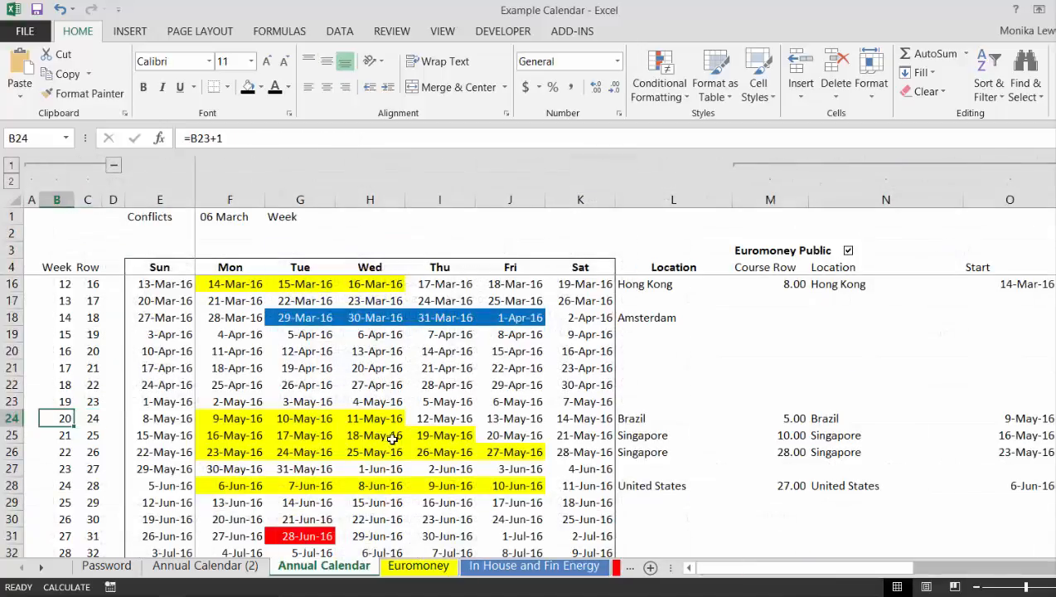
key("Right")
key("Right")
key("Right")
key("Right")
key("Right")
key("Right")
key("Right")
key("Right")
key("Right")
key("Right")
key("Right")
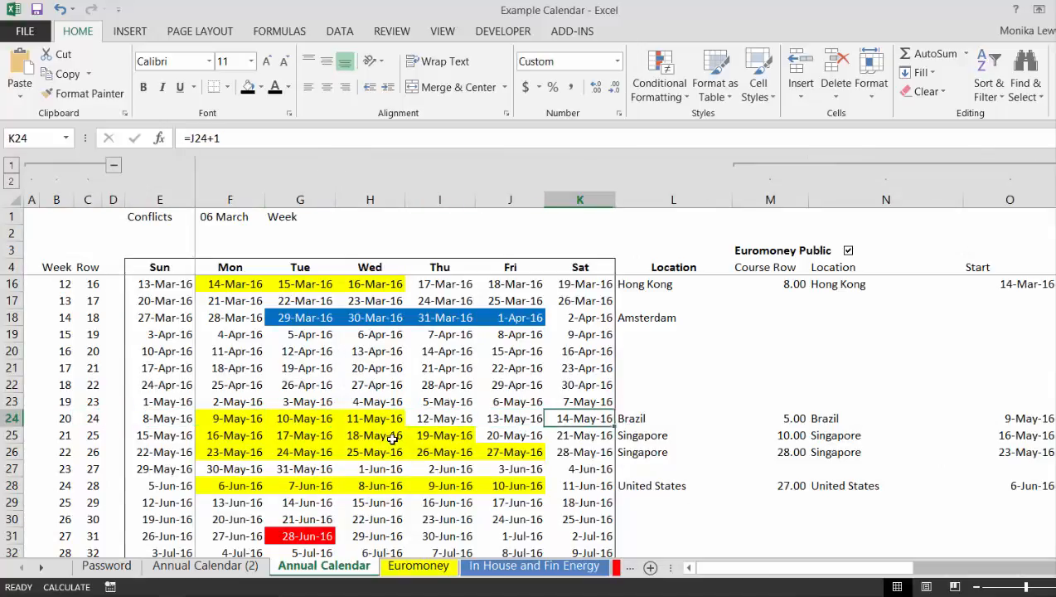
key("Up")
key("ctrl+Up")
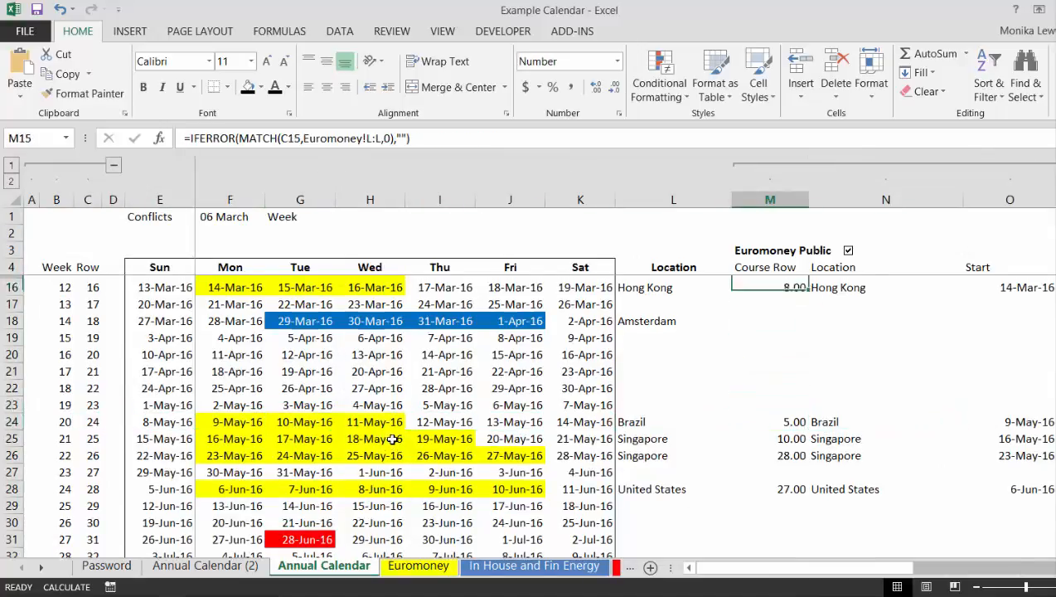
key("ctrl+Up")
key("ctrl+Up")
key("ctrl+Up")
key("Down")
key("Down")
key("Down")
key("Down")
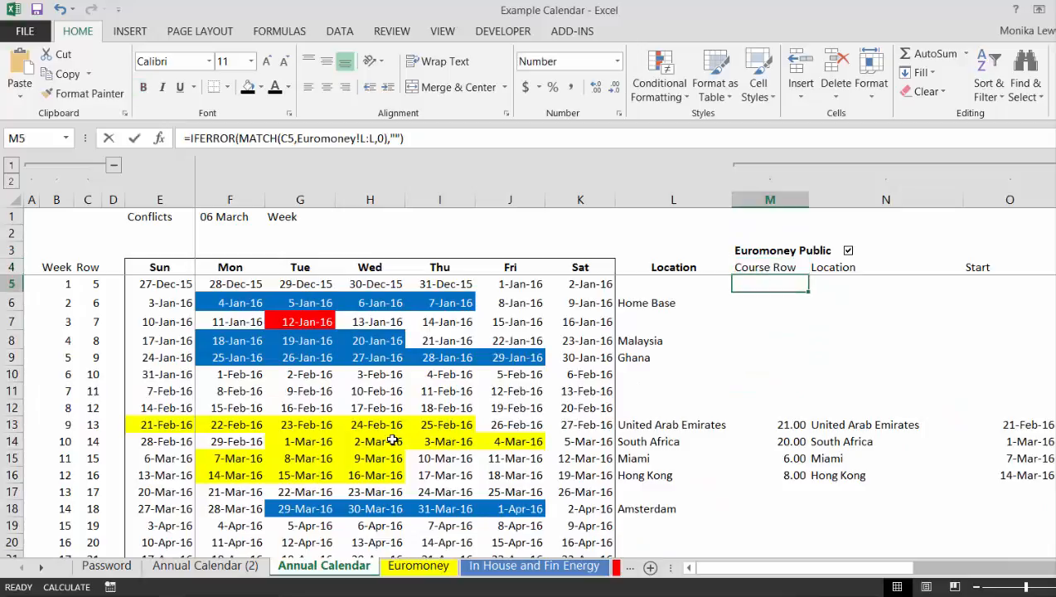
key("F2")
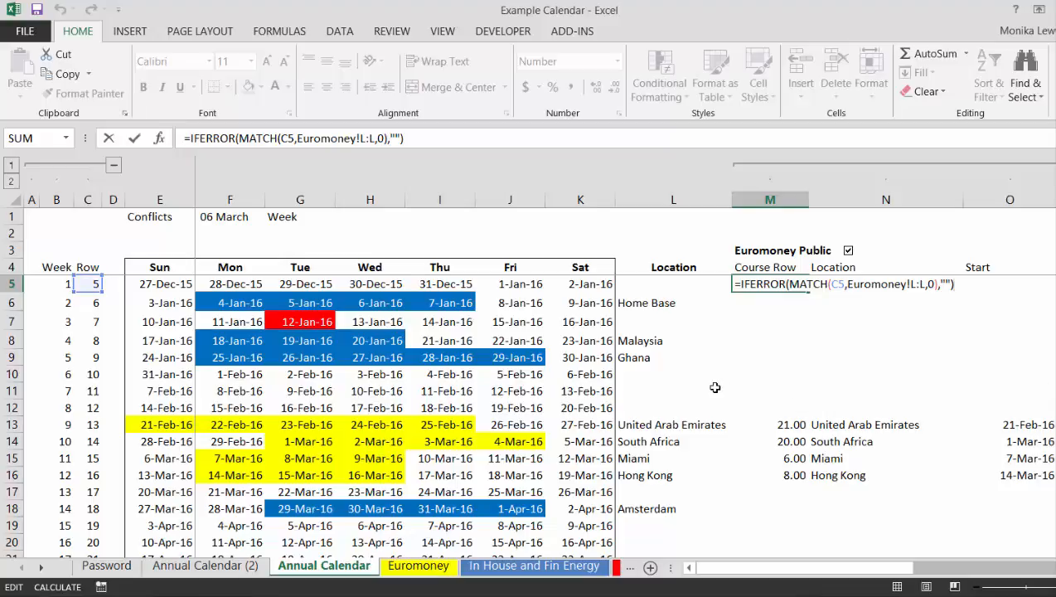
key("ctrl+Return")
- Scan down and back up the Course Row lookups in column M
key("Down")
key("Down")
key("Down")
key("Down")
key("Down")
key("Down")
key("Down")
key("Down")
key("Down")
key("Down")
key("Down")
key("Down")
key("Down")
key("Down")
key("Down")
key("Down")
key("Down")
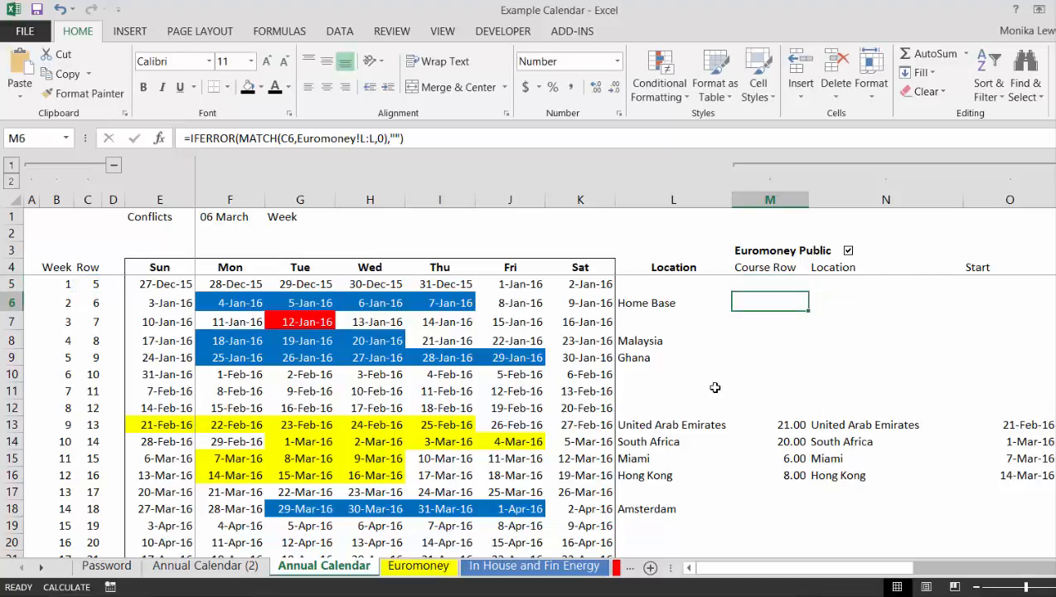
key("Down")
key("Down")
key("Down")
key("Down")
key("Down")
key("Down")
key("Down")
key("Down")
key("Down")
key("Down")
key("Down")
key("Down")
key("Down")
key("Down")
key("Down")
key("Down")
key("Down")
key("Down")
key("Down")
key("Down")
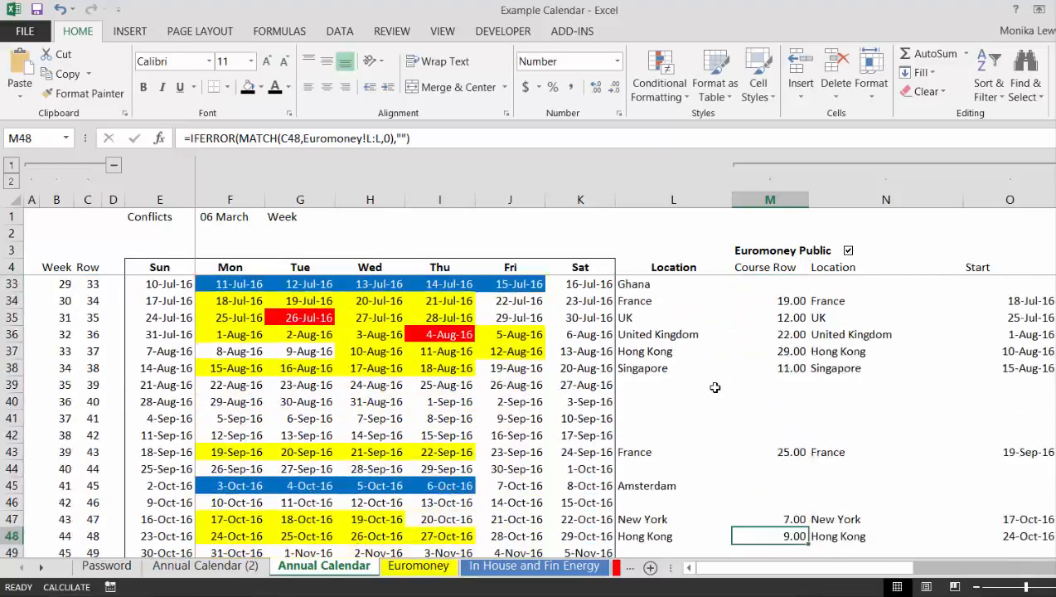
key("Up")
key("Up")
key("Up")
key("Up")
key("Up")
key("Up")
key("Up")
key("Up")
key("Up")
key("Up")
key("Up")
key("Up")
key("Up")
key("Up")
key("Up")
key("Up")
key("Up")
key("Up")
key("Up")
key("Up")
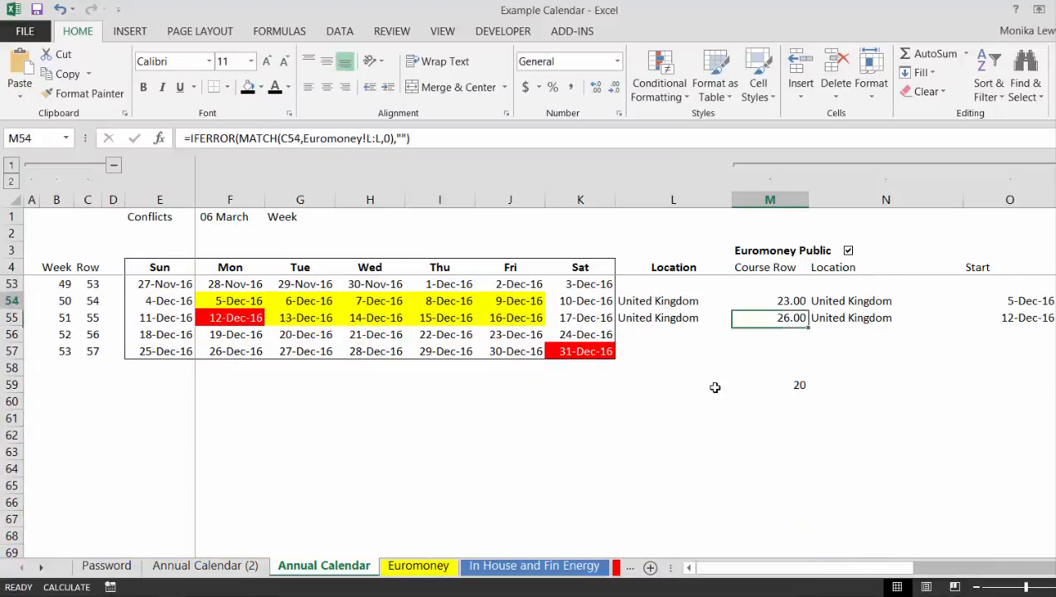
key("Up")
key("Up")
key("Up")
key("Up")
key("Up")
key("Up")
key("Up")
key("Up")
key("Up")
key("Up")
key("Up")
key("Up")
key("Up")
key("Up")
key("Up")
key("Up")
key("Up")
key("Up")
key("Up")
key("Up")
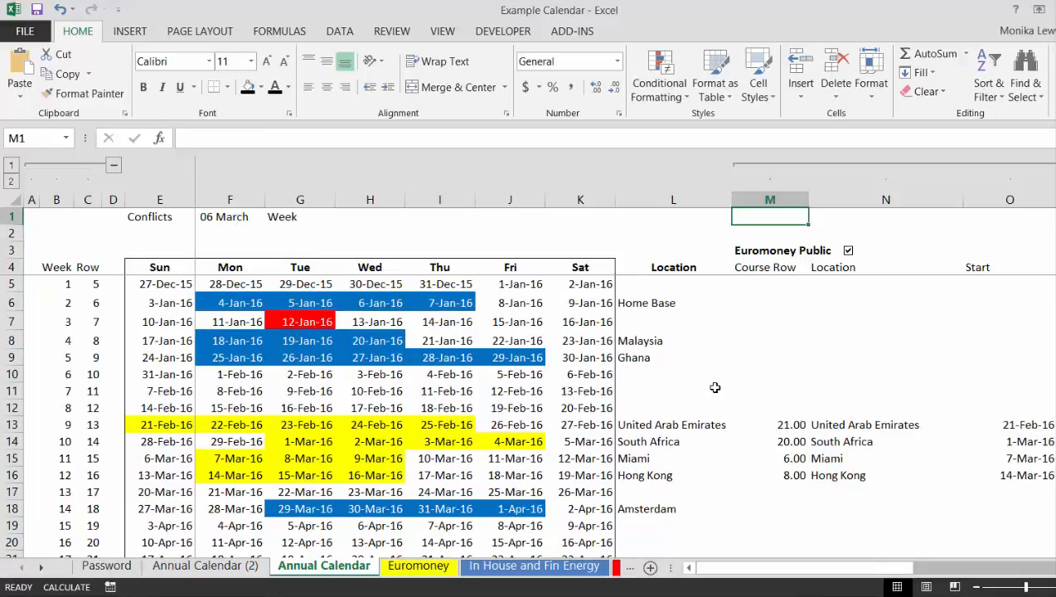
key("ctrl+Page_Down")
- On Euromoney, inspect M5's =COUNTIF(L:L,L5) formula for the Brazil course
key("ctrl+Page_Down")
key("ctrl+Page_Up")
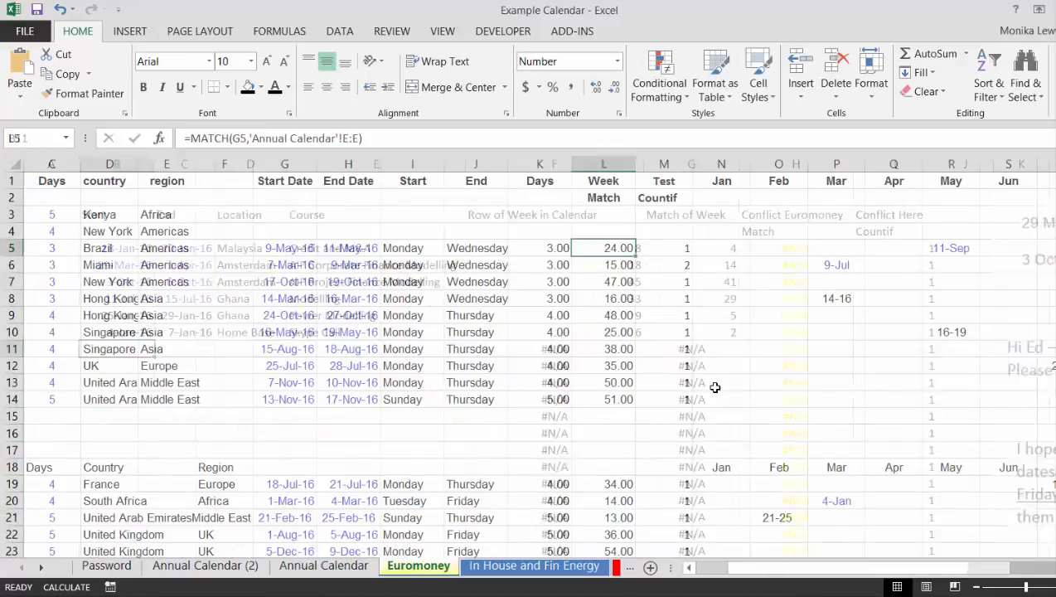
key("ctrl+Page_Up")
key("ctrl+Page_Down")
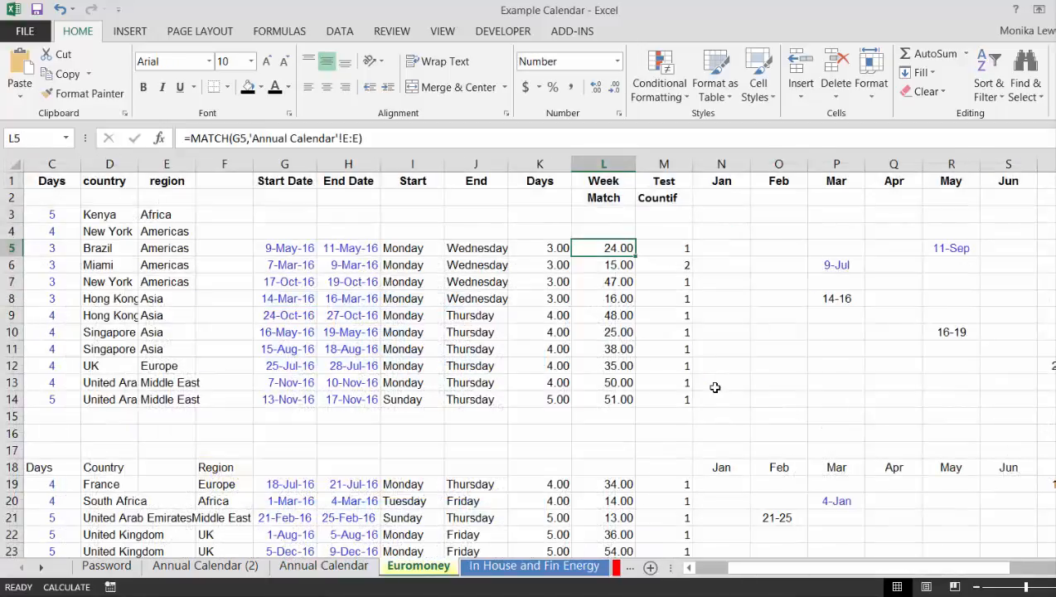
key("Right")
key("F2")
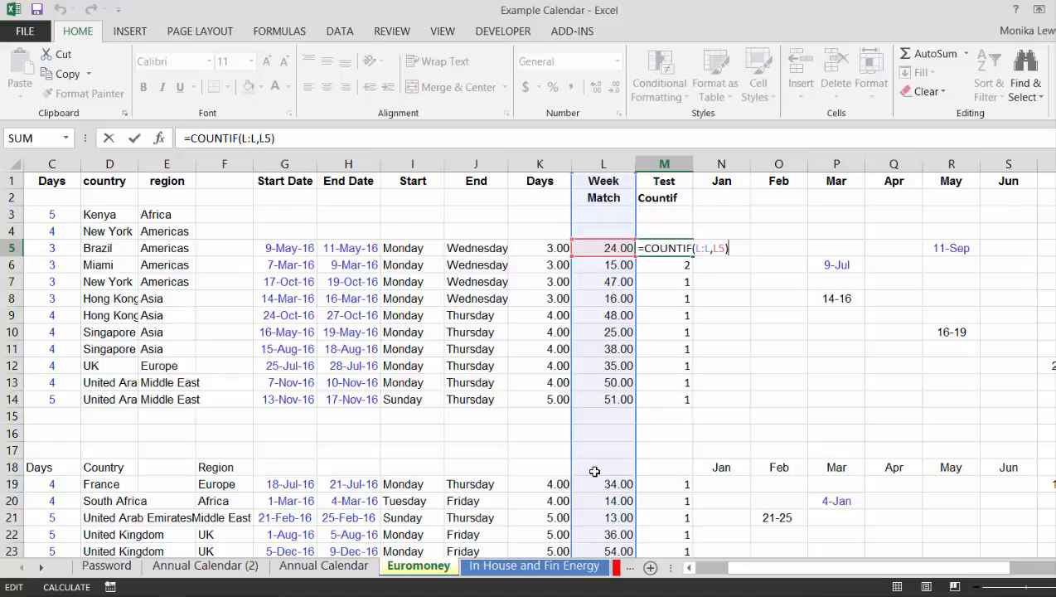
key("Escape")
- Recheck the COUNTIF formula, then scan the Countif results to Hong Kong's count of 2
key("Left")
key("Right")
key("F2")
key("Return")
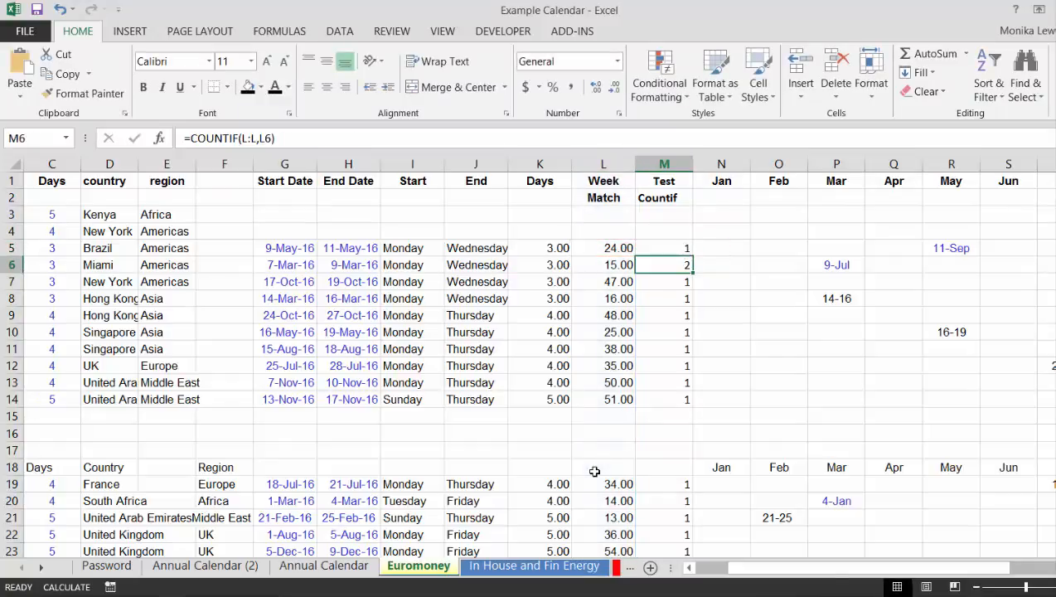
key("Down")
key("Down")
key("Down")
key("Down")
key("Down")
key("Down")
key("Down")
key("Down")
key("Down")
key("Down")
key("Down")
key("Down")
key("Down")
key("Down")
key("Down")
key("Down")
key("Down")
key("Down")
key("Down")
key("Down")
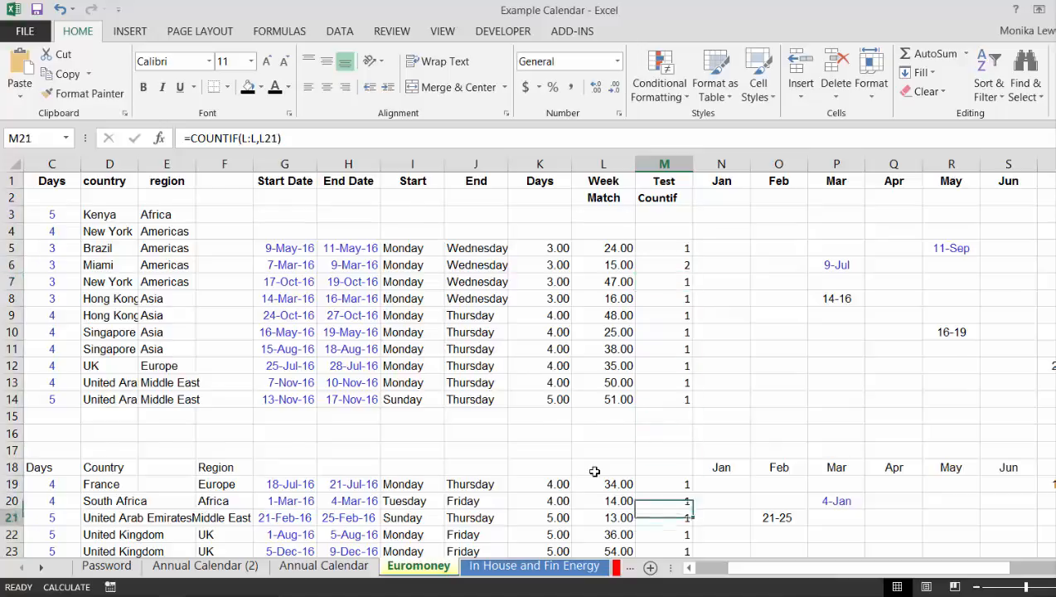
key("Up")
key("Up")
key("Left")
key("Left")
key("Left")
key("Left")
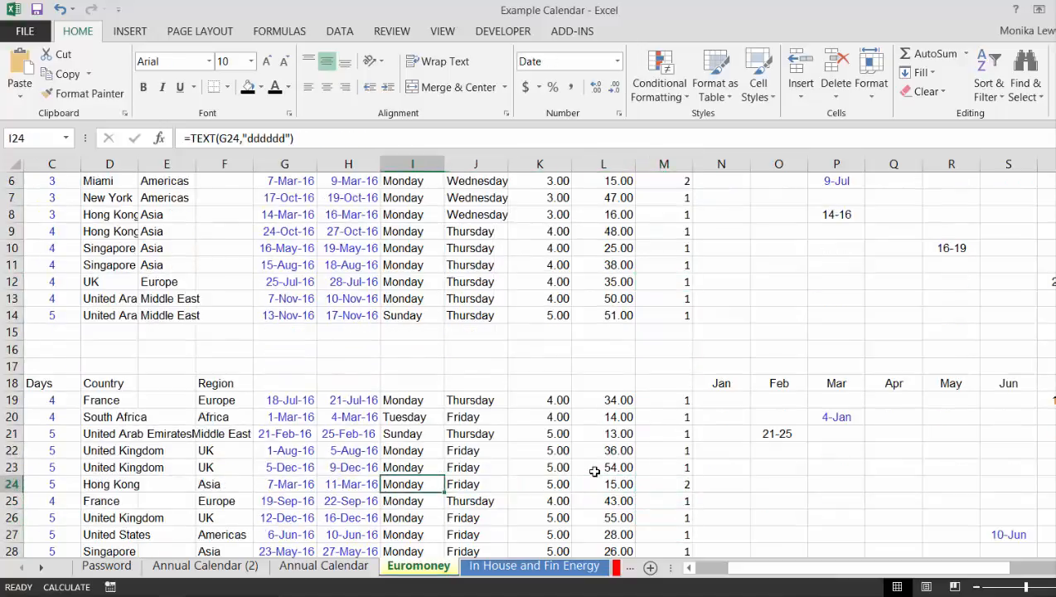
- Review the Hong Kong and Miami rows, both counting 2 in Test Countif
key("Right")
key("Right")
key("Right")
key("Right")
key("Left")
key("Left")
key("Left")
key("Left")
key("Left")
key("Left")
key("Left")
key("Left")
key("Left")
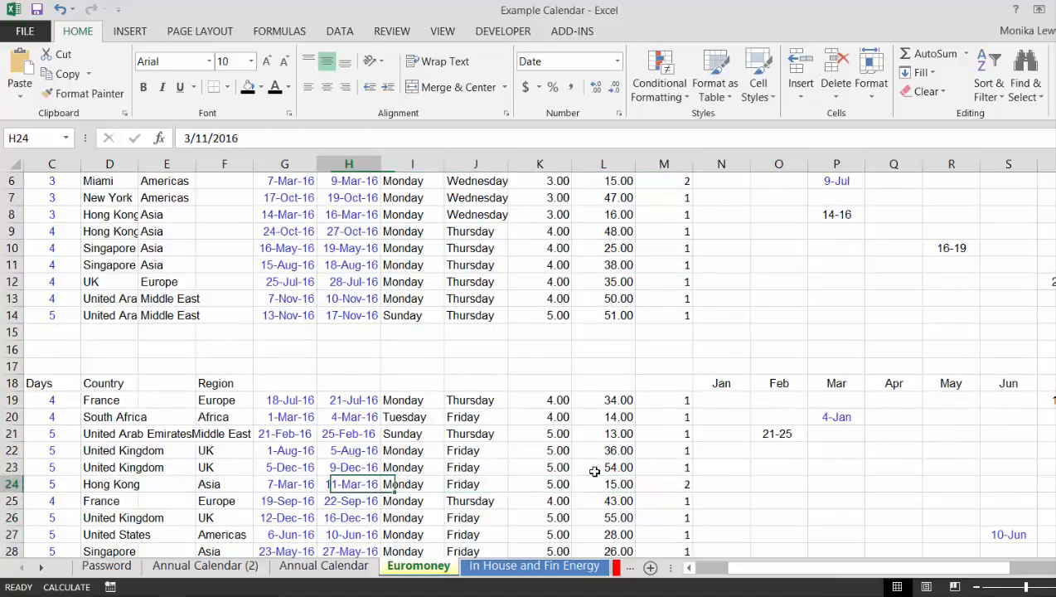
key("Right")
key("Right")
key("Right")
key("Right")
key("Right")
key("Right")
key("Right")
key("Right")
key("Right")
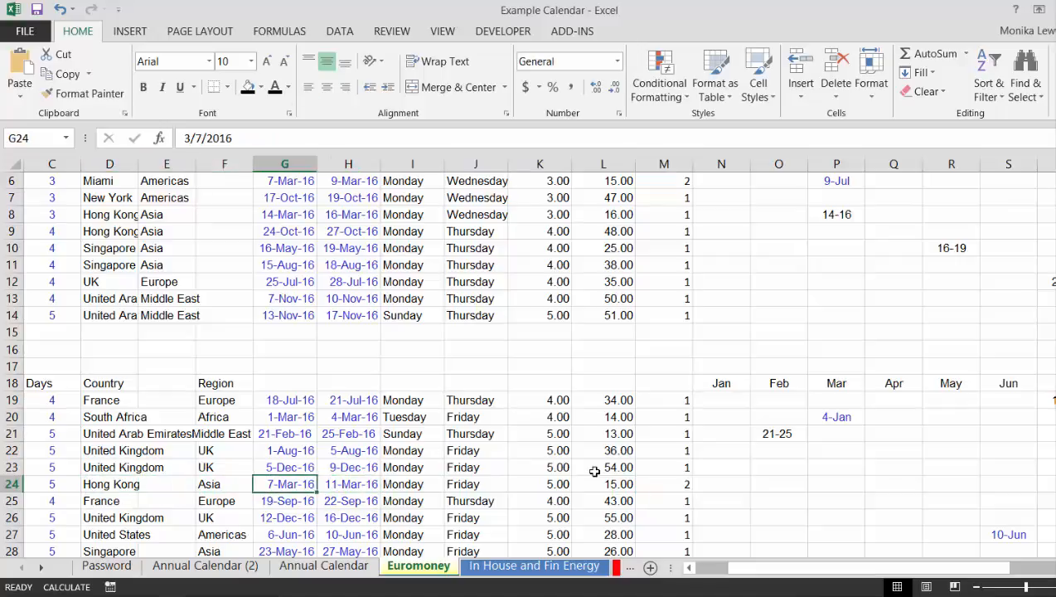
key("Up")
key("Up")
key("Up")
key("Up")
key("Up")
key("Up")
key("Up")
key("Up")
key("Up")
key("Up")
key("Up")
key("Up")
key("Up")
key("Up")
key("Up")
key("Up")
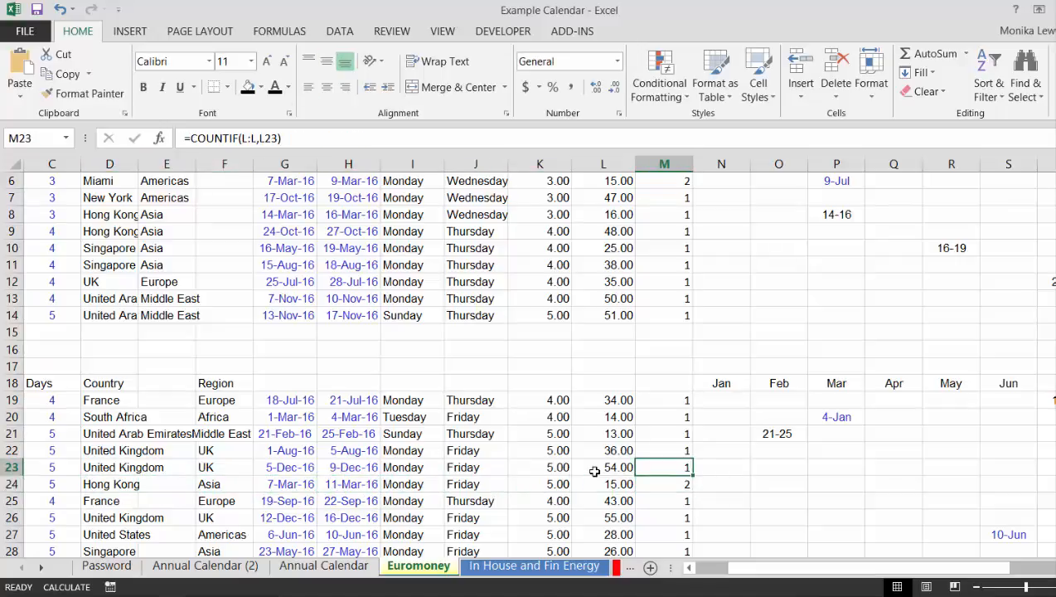
key("Up")
key("Up")
key("Up")
key("Up")
key("Up")
key("Up")
key("Up")
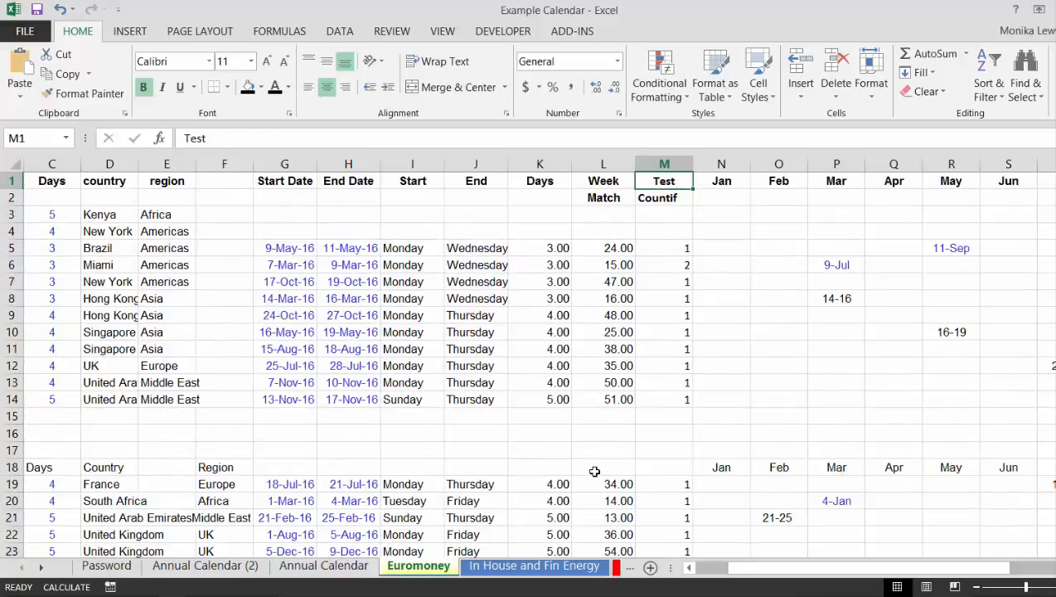
key("Down")
key("Down")
key("Down")
key("Down")
key("Down")
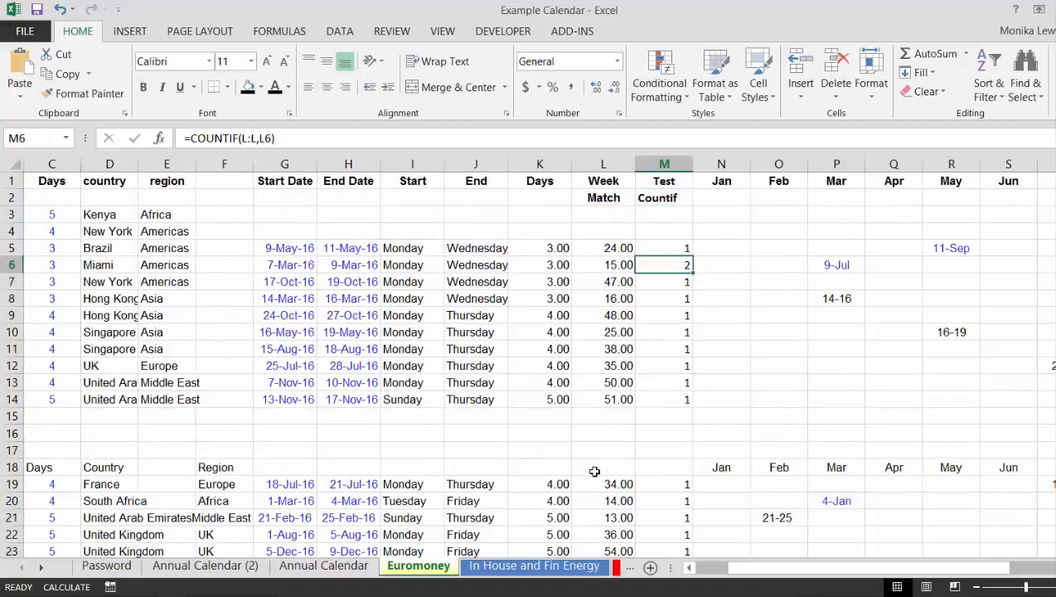
- Check the Topic Area of the Miami course along row 6
key("Left")
key("Left")
key("Left")
key("Left")
key("Left")
key("Left")
key("Left")
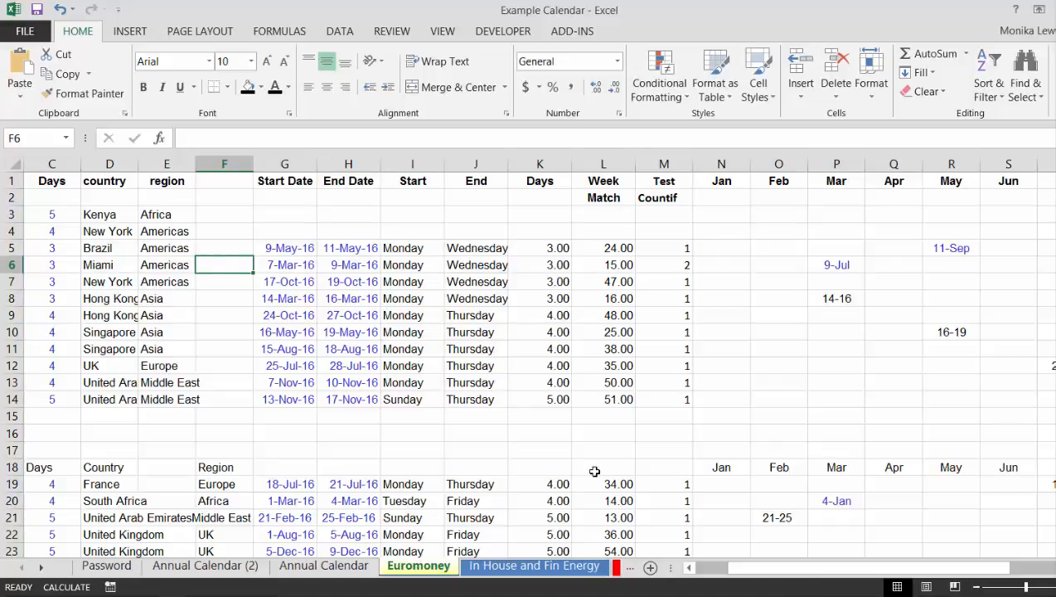
key("Right")
key("Right")
key("Left")
key("Left")
key("Left")
key("Left")
key("Left")
key("Left")
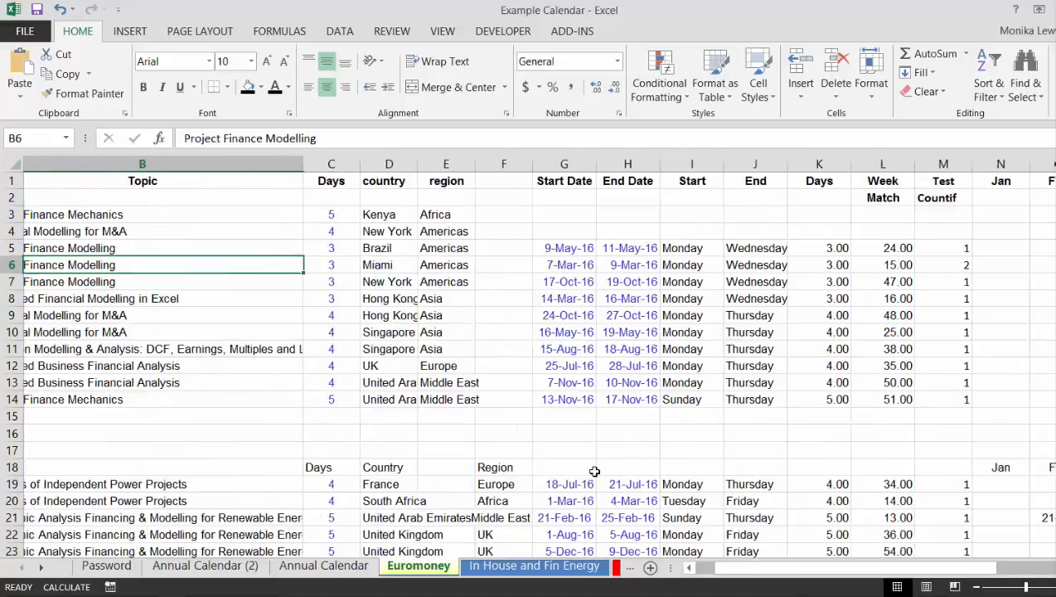
key("Left")
key("Right")
key("Right")
key("Right")
key("Right")
key("Right")
key("Right")
key("Right")
key("Right")
key("Right")
key("Right")
key("Right")
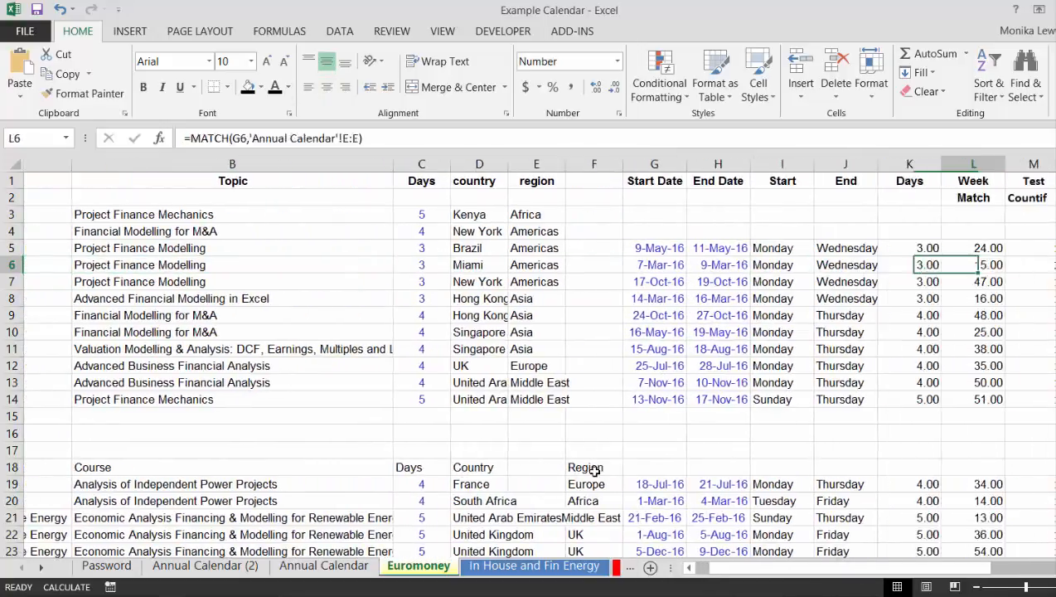
key("Right")
key("Right")
key("Right")
key("Right")
key("Left")
key("Left")
key("Left")
key("Left")
key("Left")
key("Left")
key("Left")
key("Left")
key("Left")
key("Left")
key("Left")
key("Left")
key("Left")
key("Left")
key("Left")
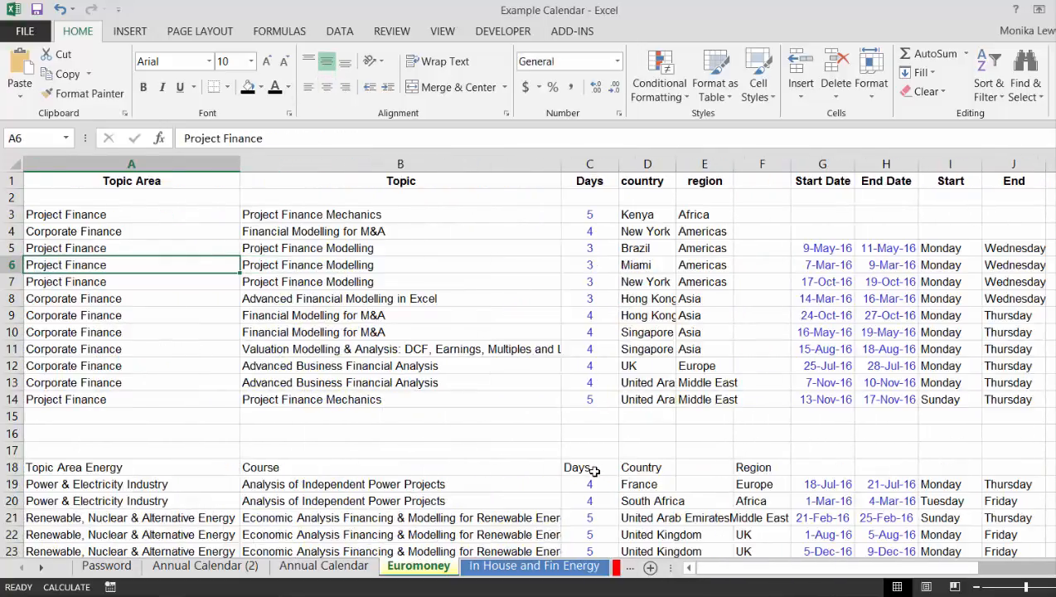
- On In House and Fin Energy, check the Malaysia course dates in B5:C5
key("ctrl+Page_Down")
key("Up")
key("Up")
key("Up")
key("Up")
key("Up")
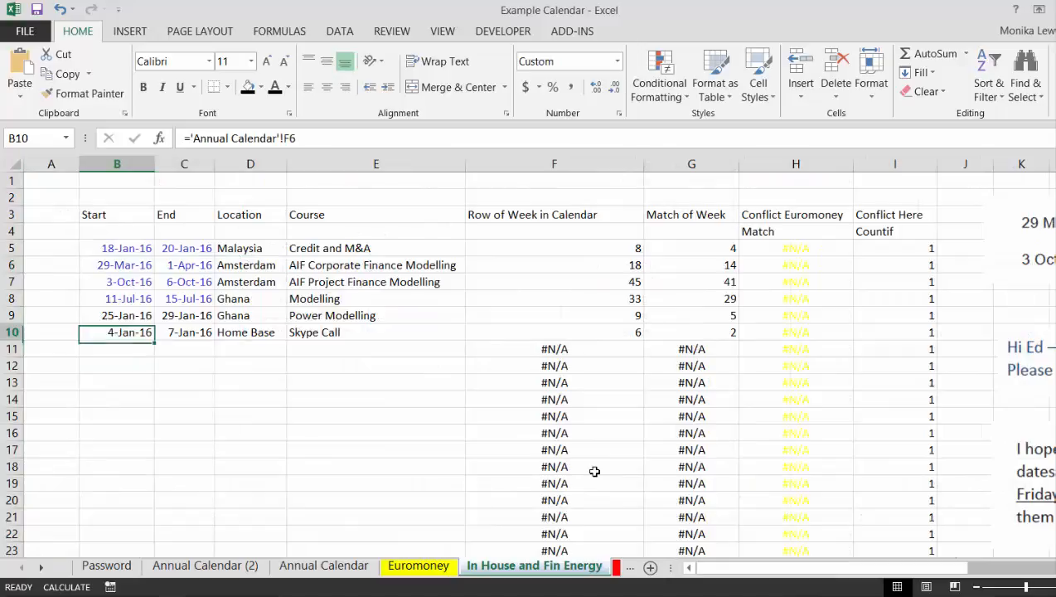
key("Up")
key("Right")
key("Right")
key("Left")
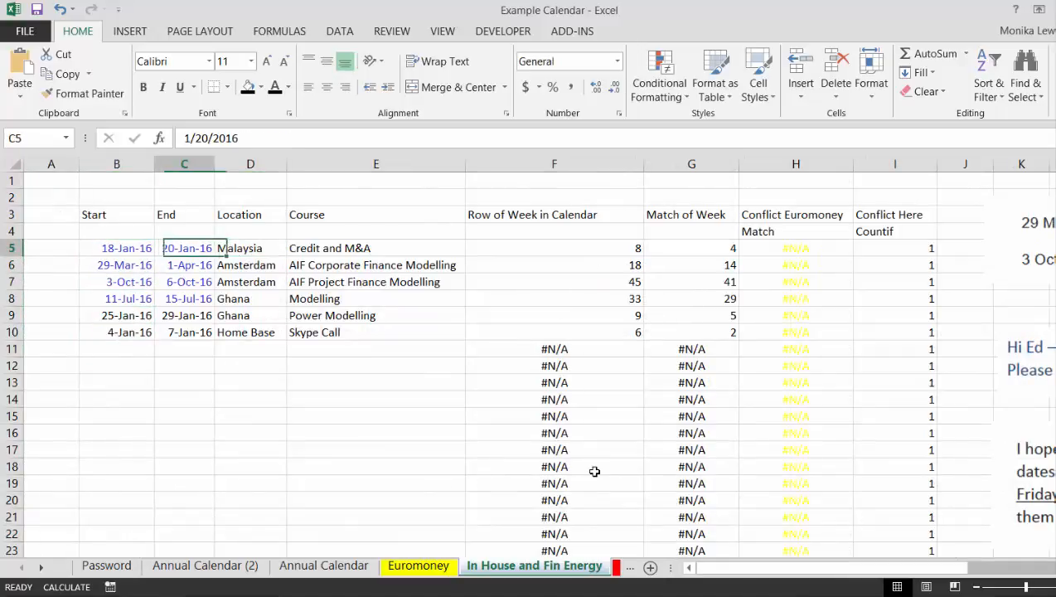
key("Left")
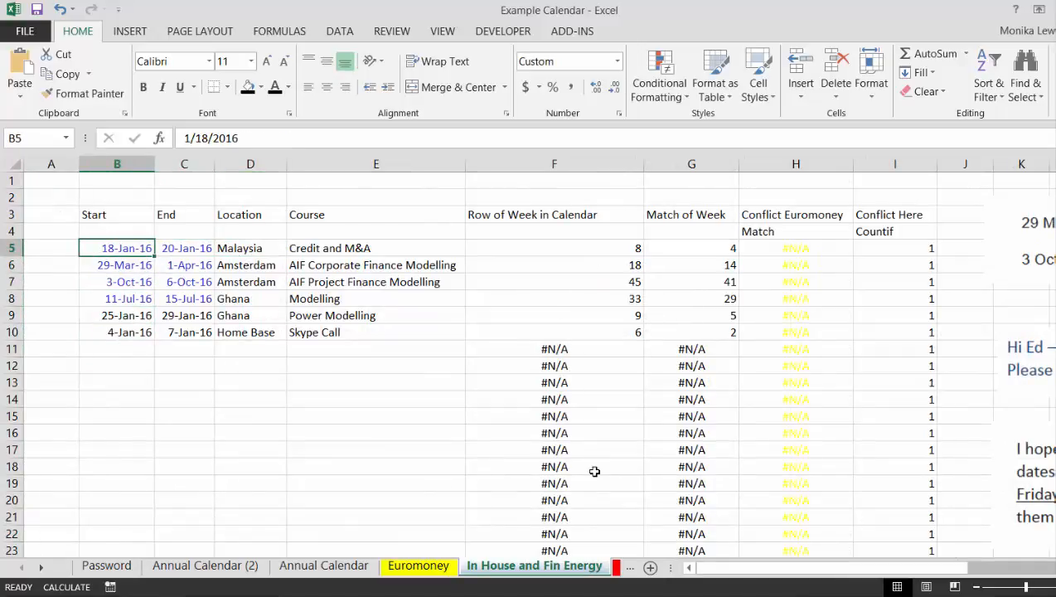
key("ctrl+Page_Up")
key("ctrl+Page_Up")
key("Right")
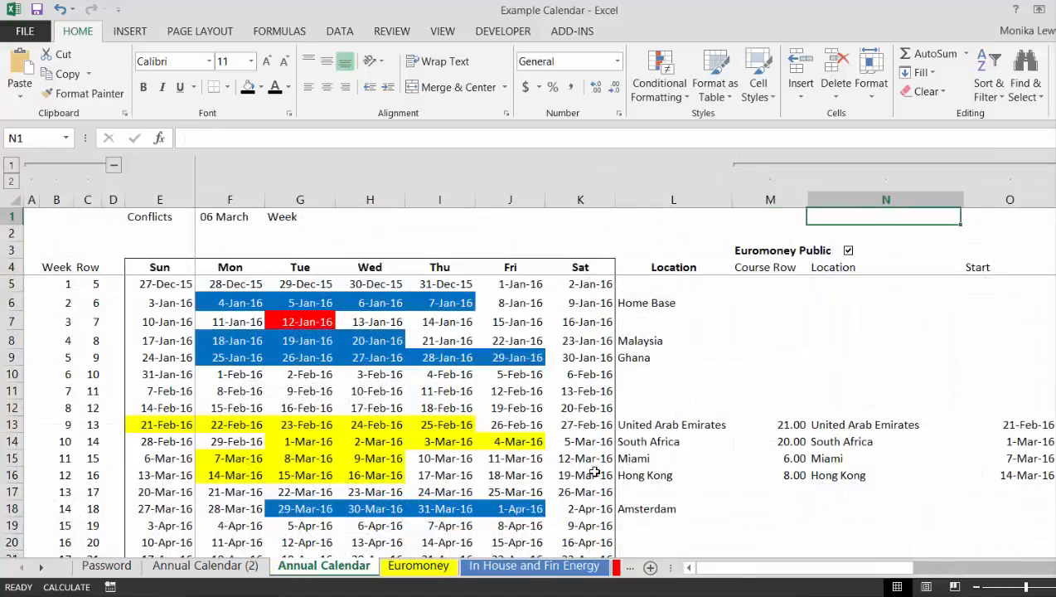
- Confirm the INDEX/IFERROR lookups in O13 (start date) and N13 (United Arab Emirates)
key("Down")
key("Down")
key("Down")
key("Down")
key("Down")
key("Down")
key("Down")
key("Down")
key("Down")
key("Down")
key("Down")
key("Down")
key("Down")
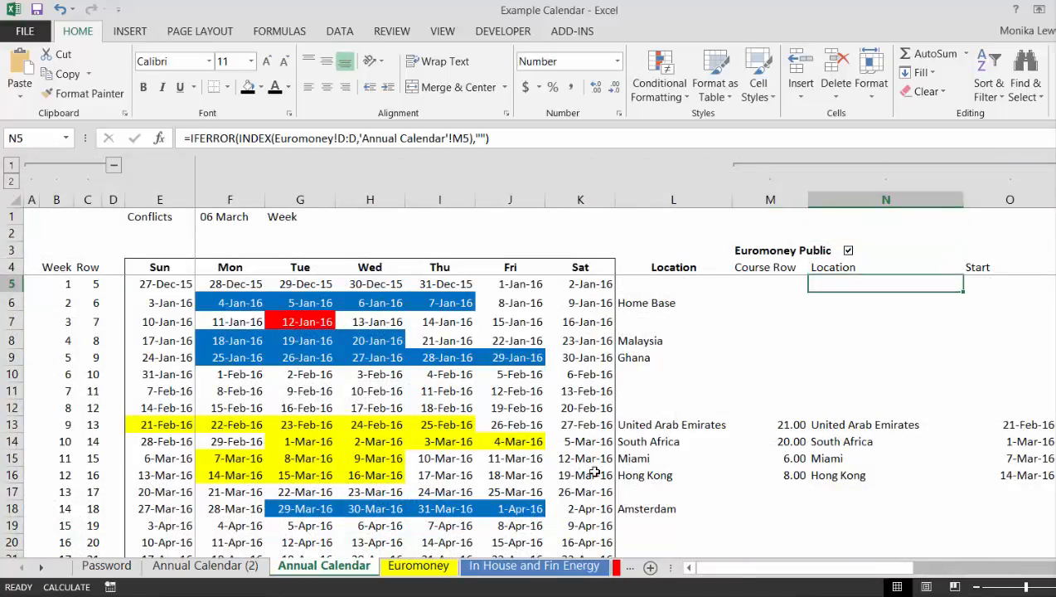
key("Right")
key("Right")
key("Left")
key("Up")
key("F2")
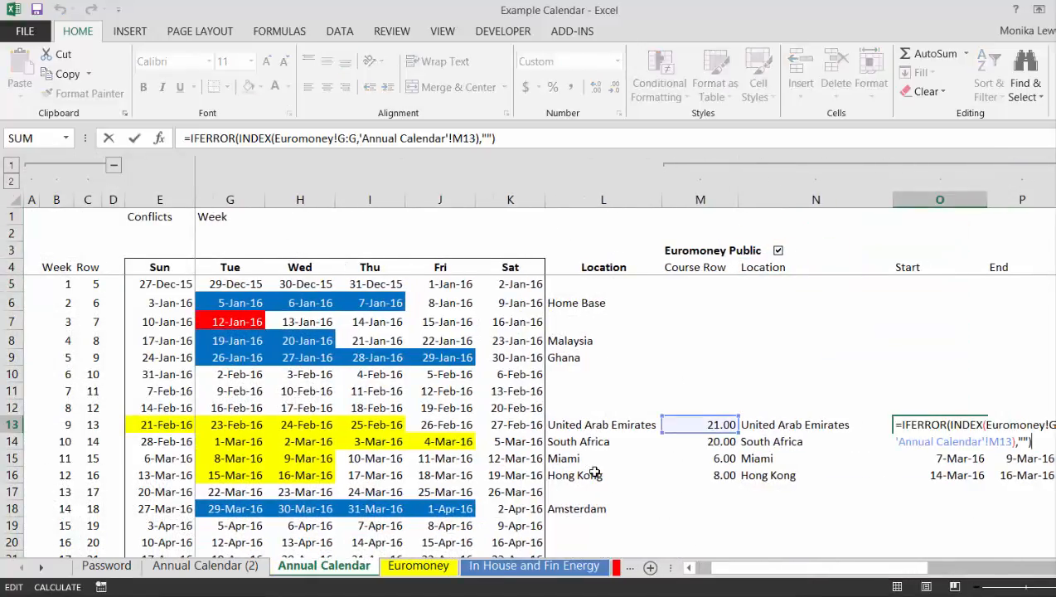
key("Return")
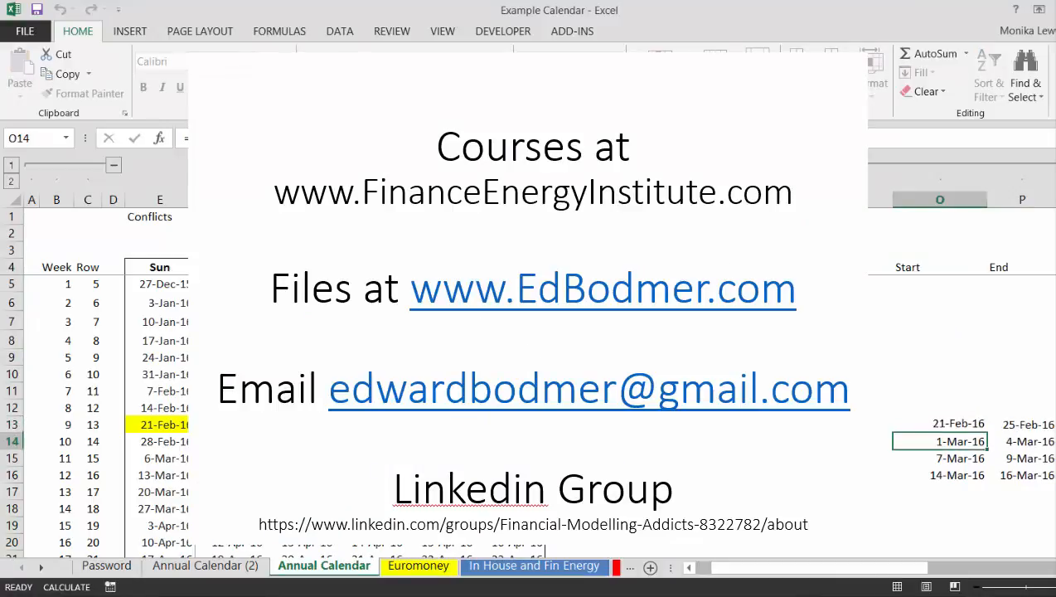
key("Up")
key("F2")
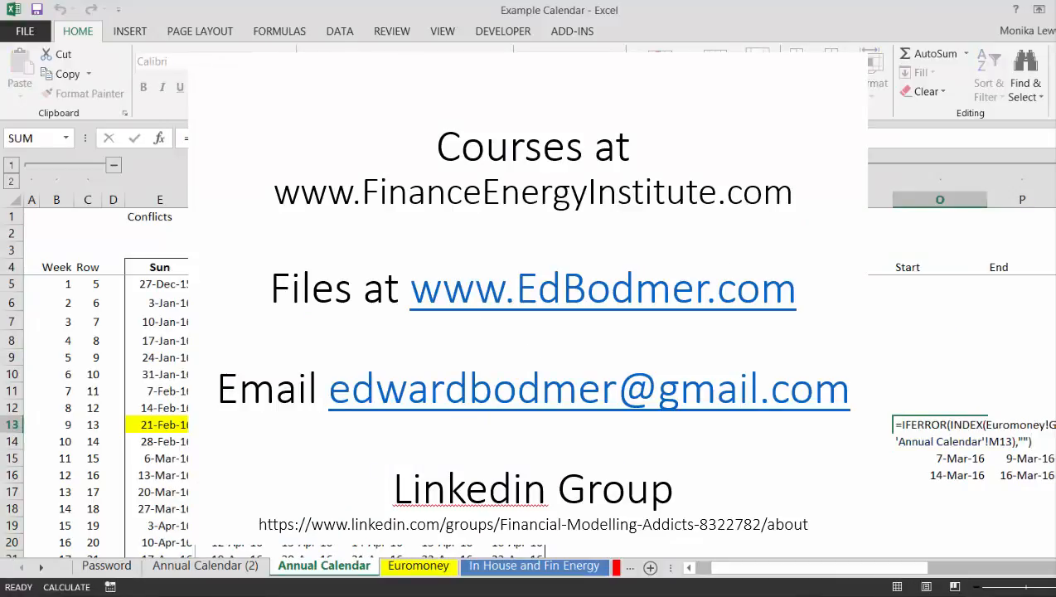
key("Escape")
key("Left")
key("F2")
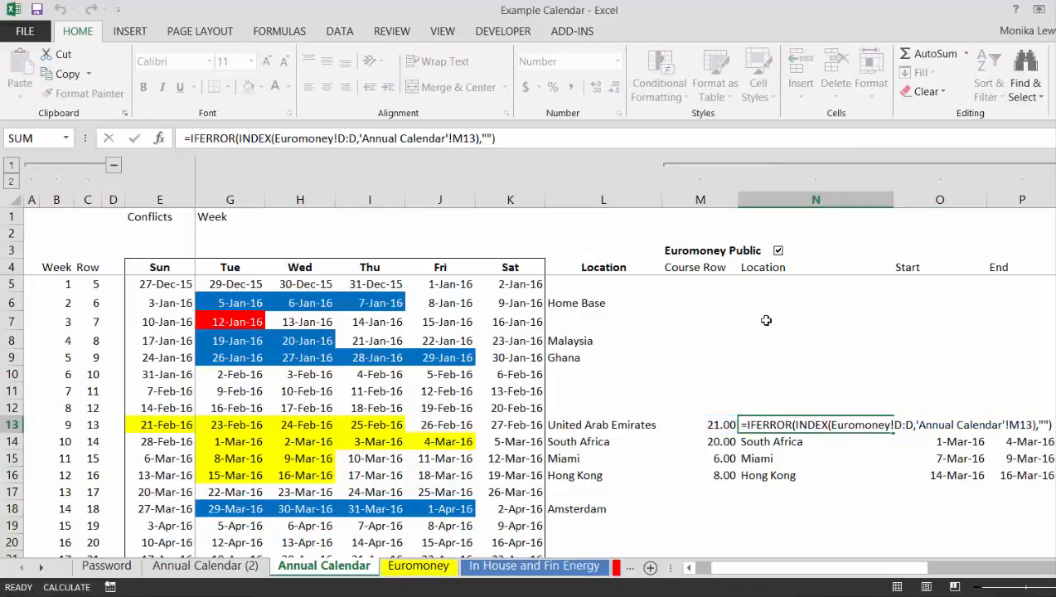
key("Return")
- Check how the Monday and Sunday dates in F13 and E13 are calculated
key("Left")
key("Up")
key("Left")
key("Left")
key("Left")
key("Left")
key("Left")
key("Left")
key("Left")
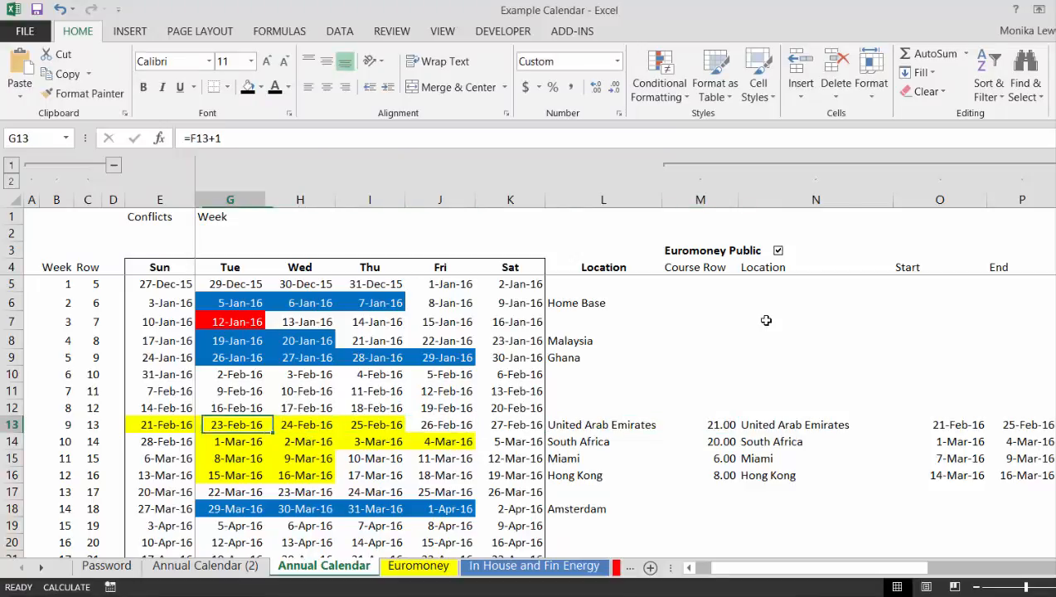
key("Right")
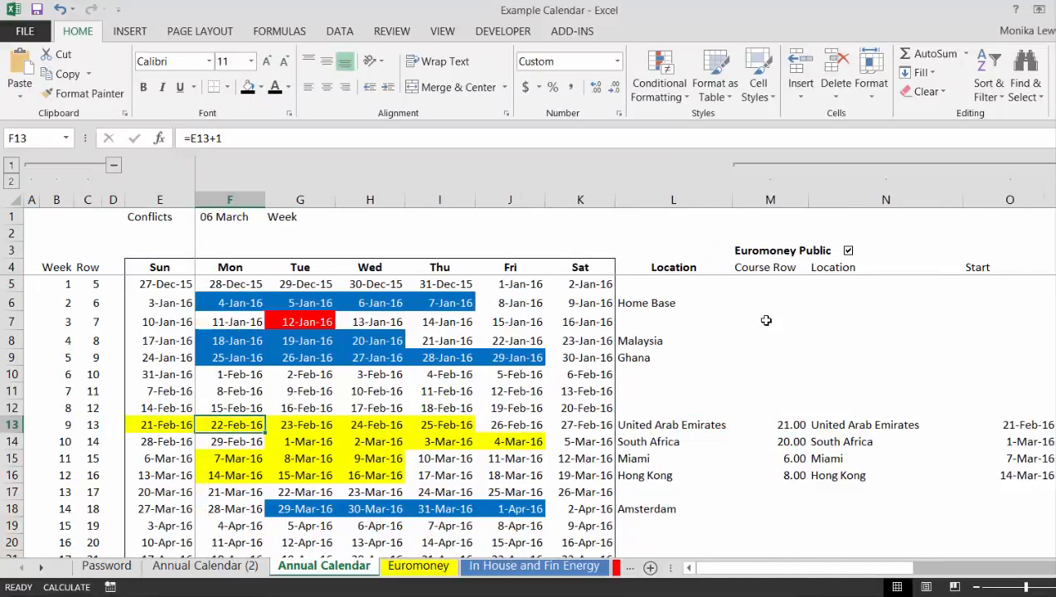
key("Left")
key("F2")
key("Escape")
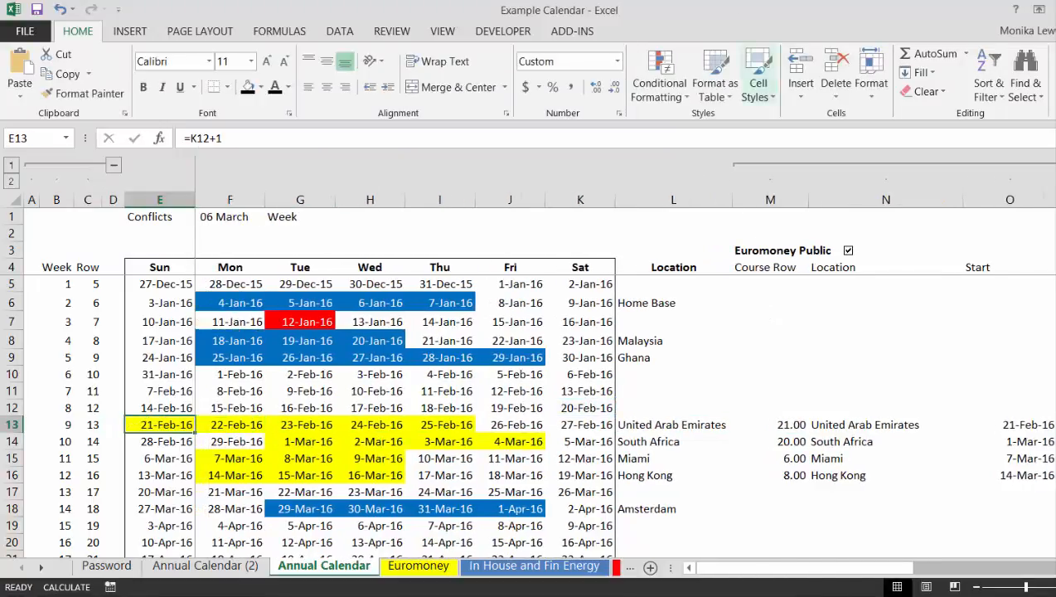
left_click(660, 93)
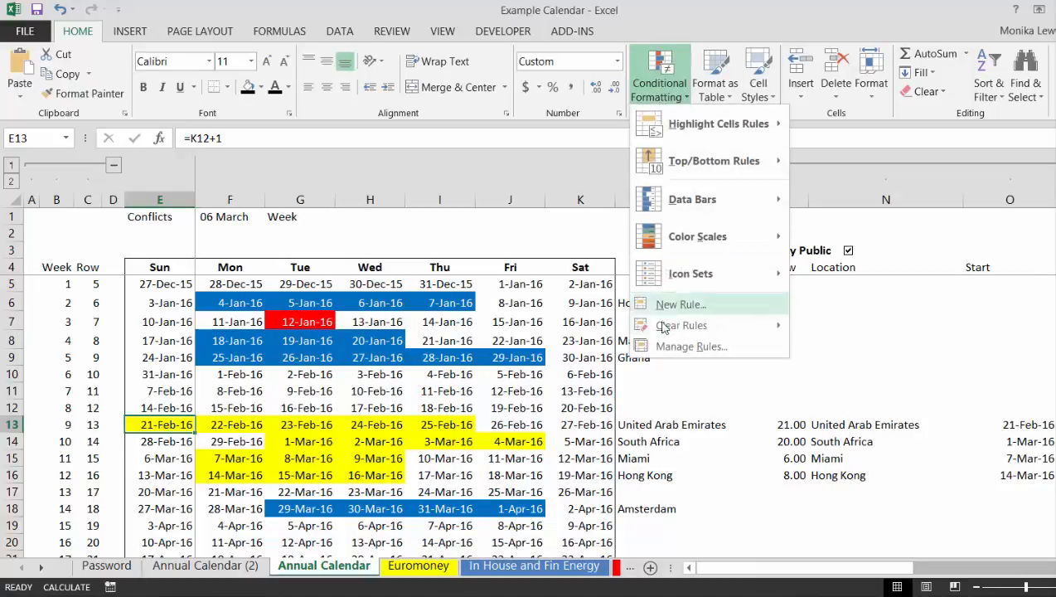
left_click(661, 347)
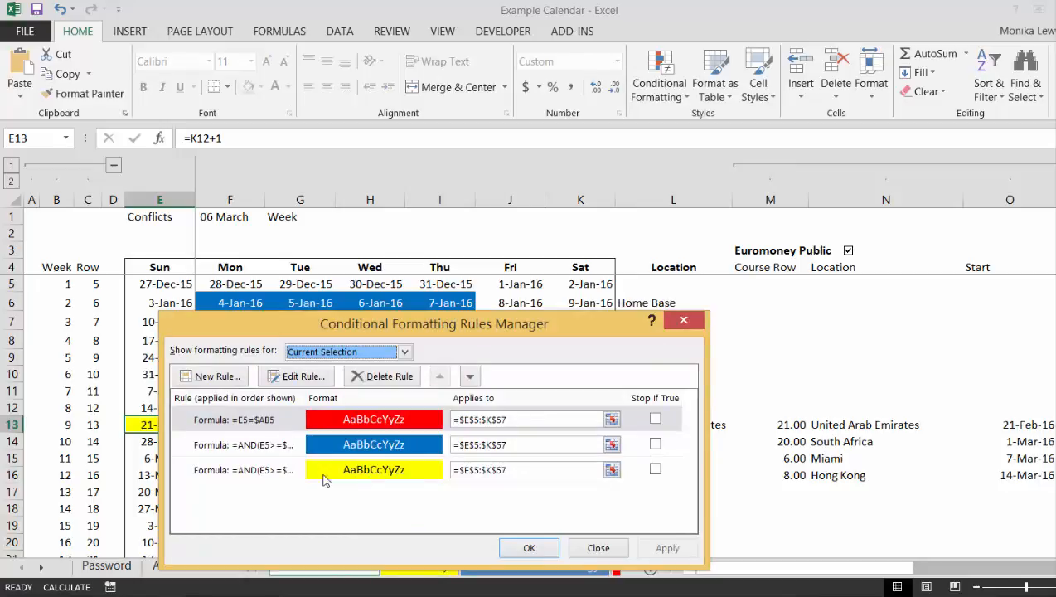
left_click(355, 480)
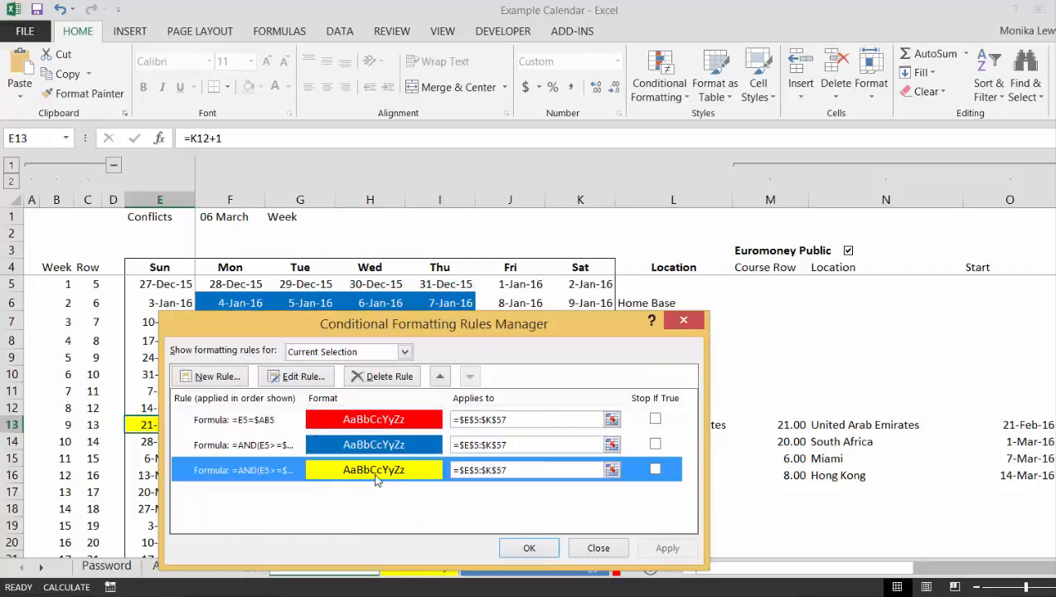
left_click(612, 470)
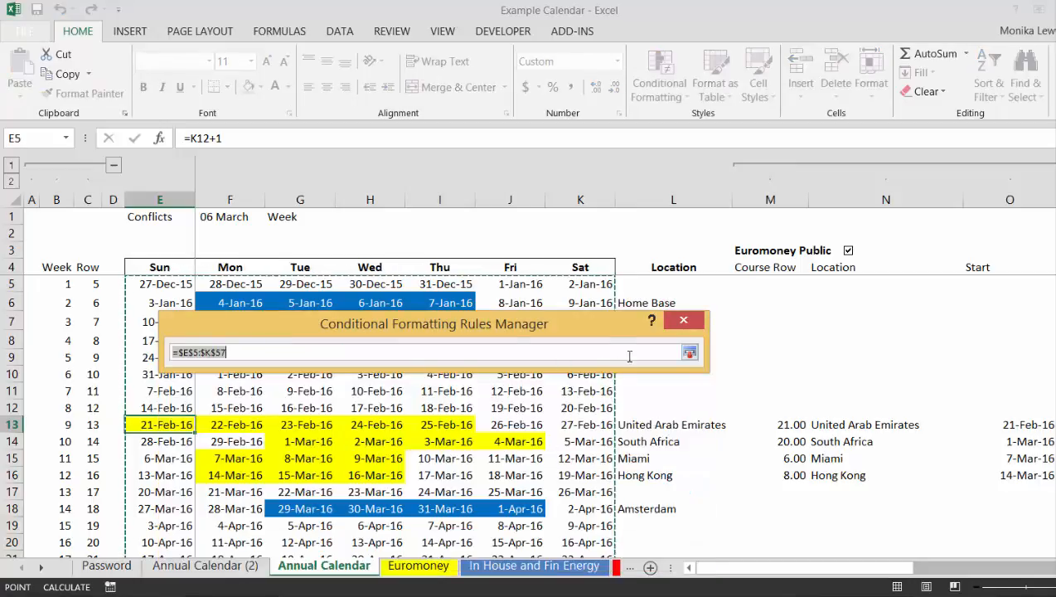
key("Return")
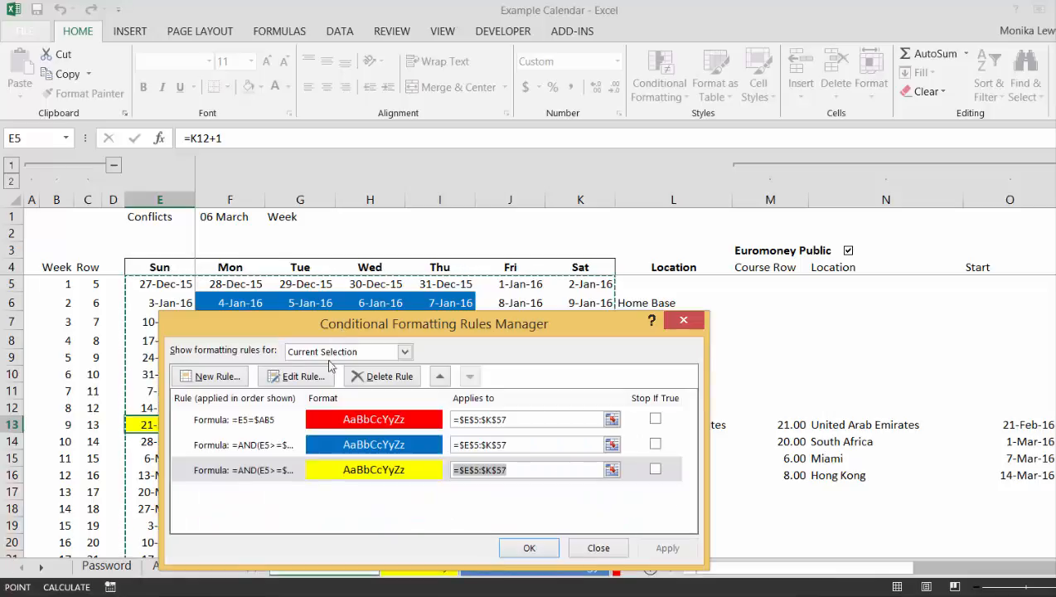
left_click(300, 377)
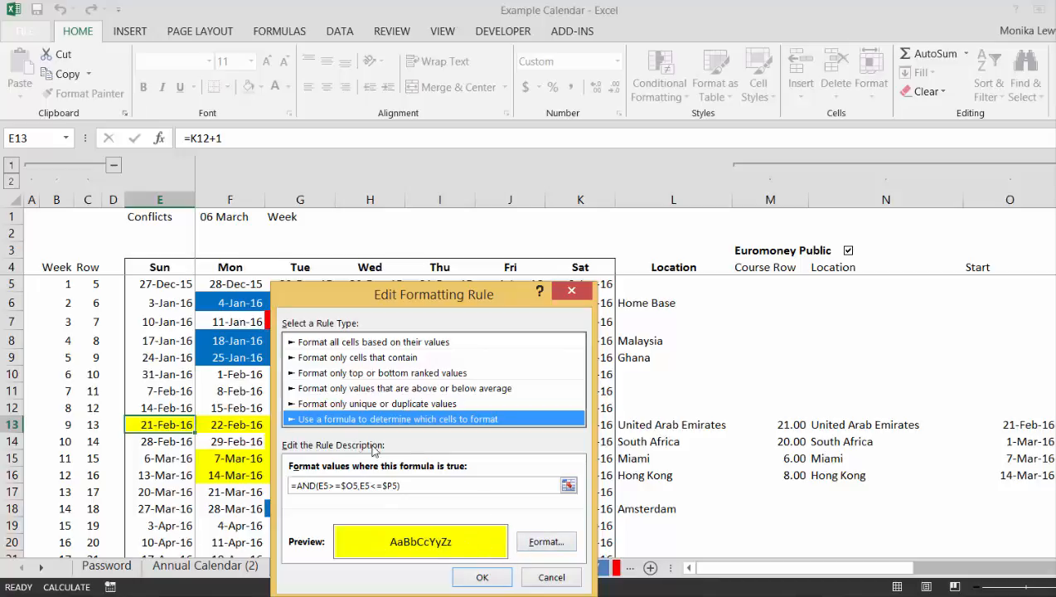
left_click(494, 576)
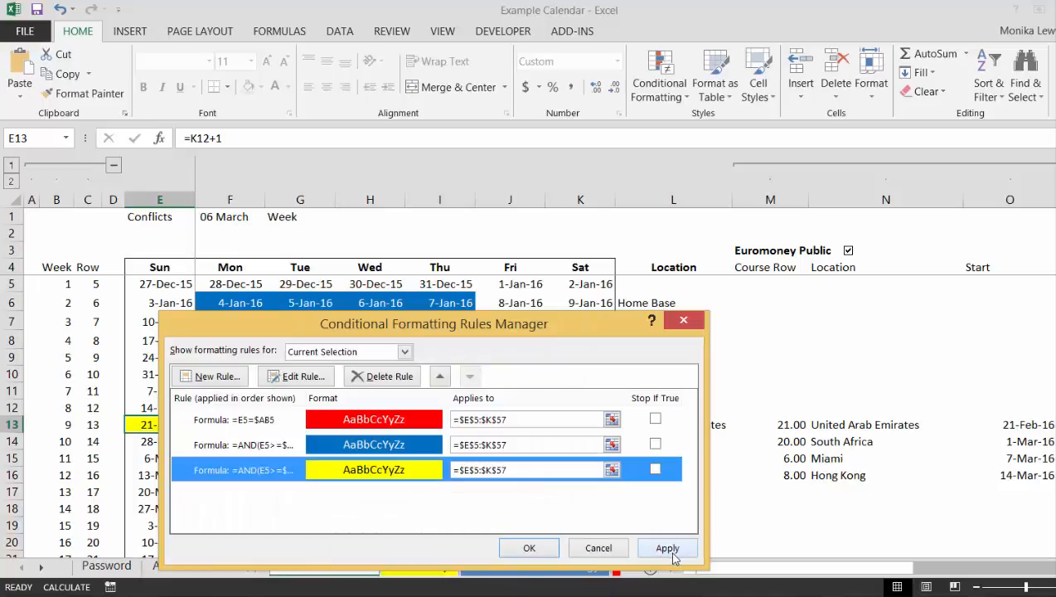
left_click(668, 548)
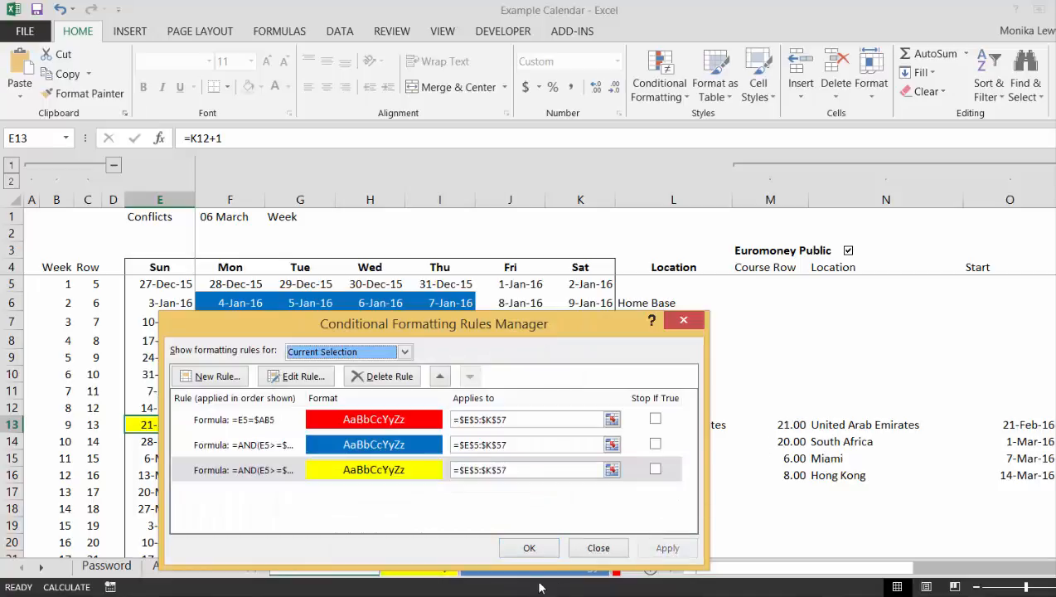
left_click(530, 551)
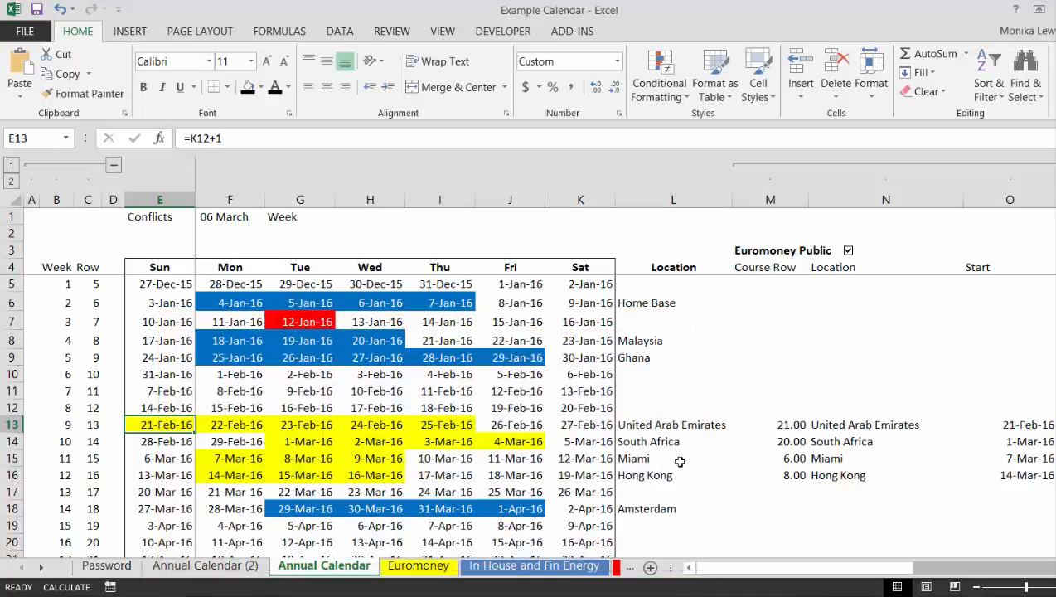
- Select columns M to Q and group them into an outline with Alt+Shift+Right
left_click(679, 462)
key("Right")
key("Right")
key("Right")
key("Right")
key("Right")
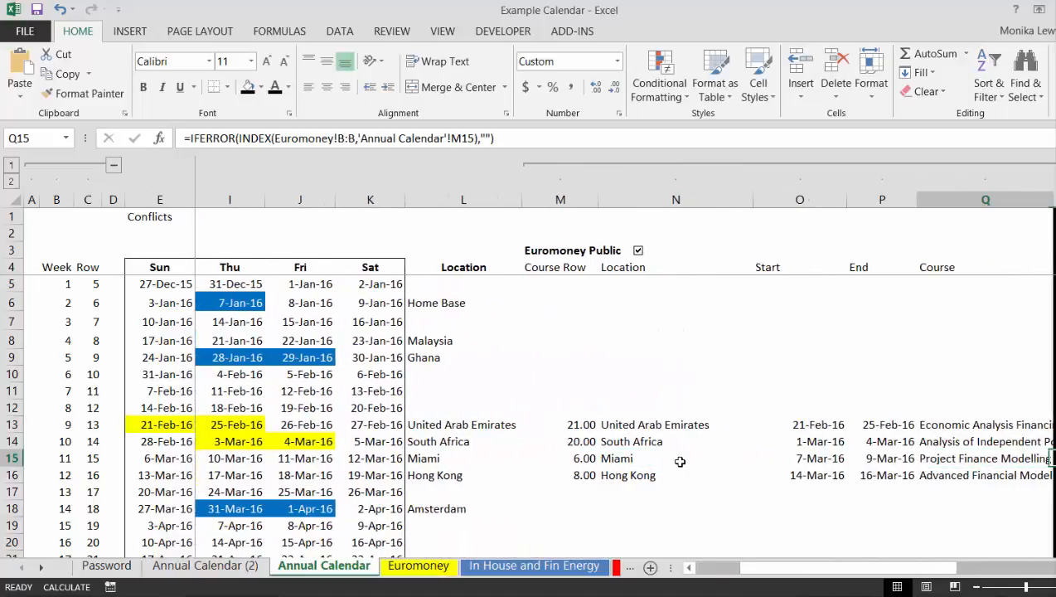
left_click(553, 210)
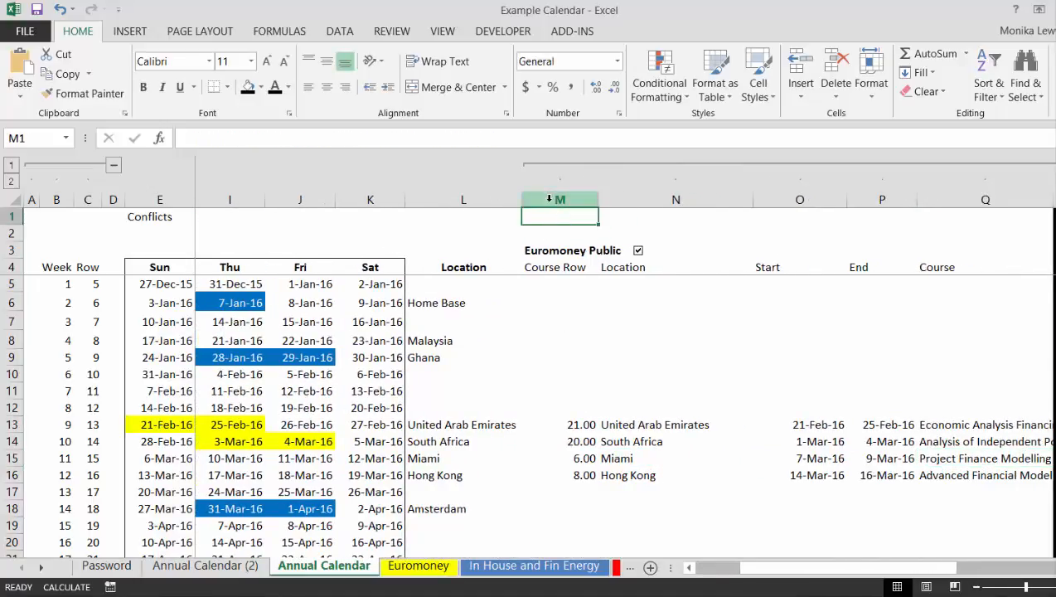
left_click(549, 199)
key("shift+Right")
key("shift+Right")
key("shift+Right")
key("shift+Right")
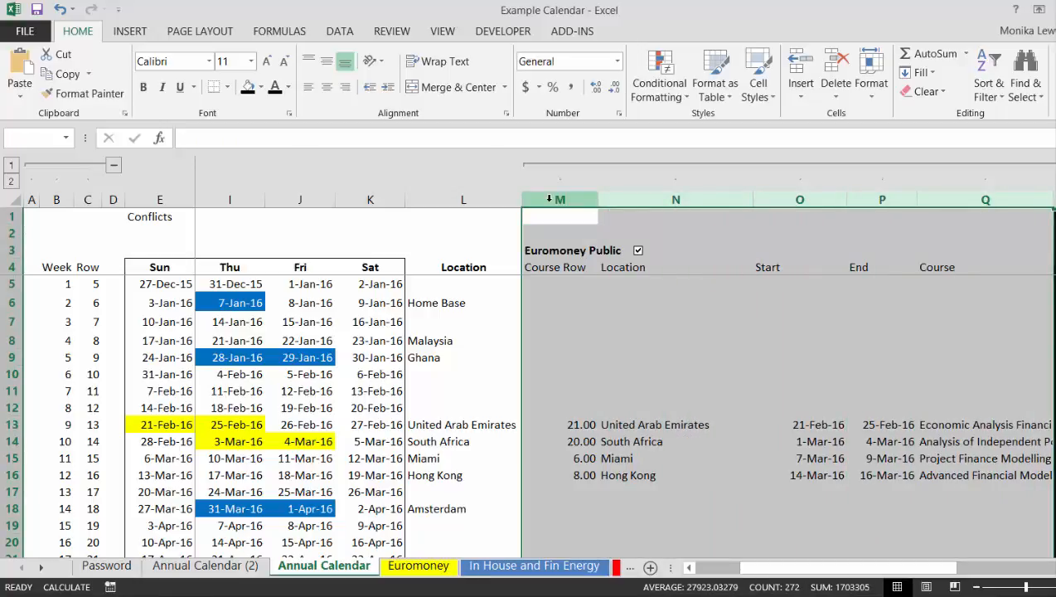
key("alt+shift+Right")
- Collapse and expand the outline groups, leaving Euromoney Public columns M–Q hidden
left_click(11, 166)
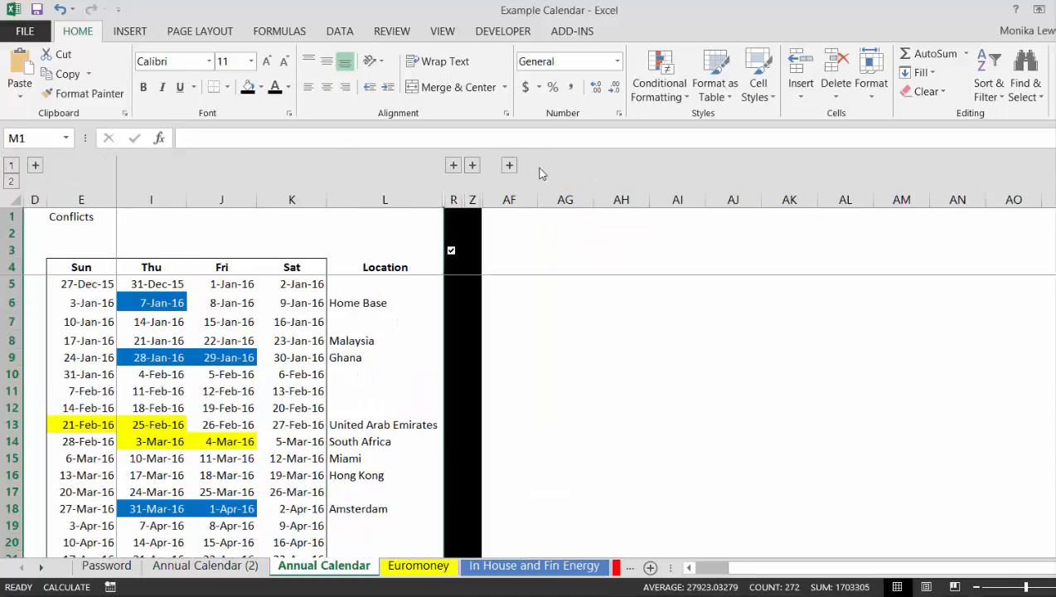
left_click(455, 165)
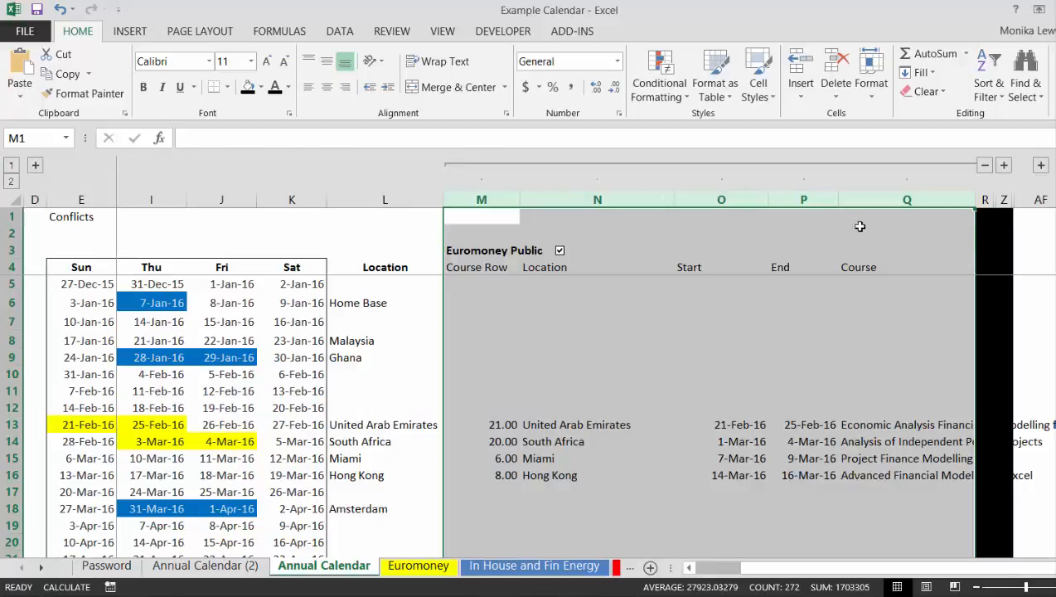
left_click(1003, 165)
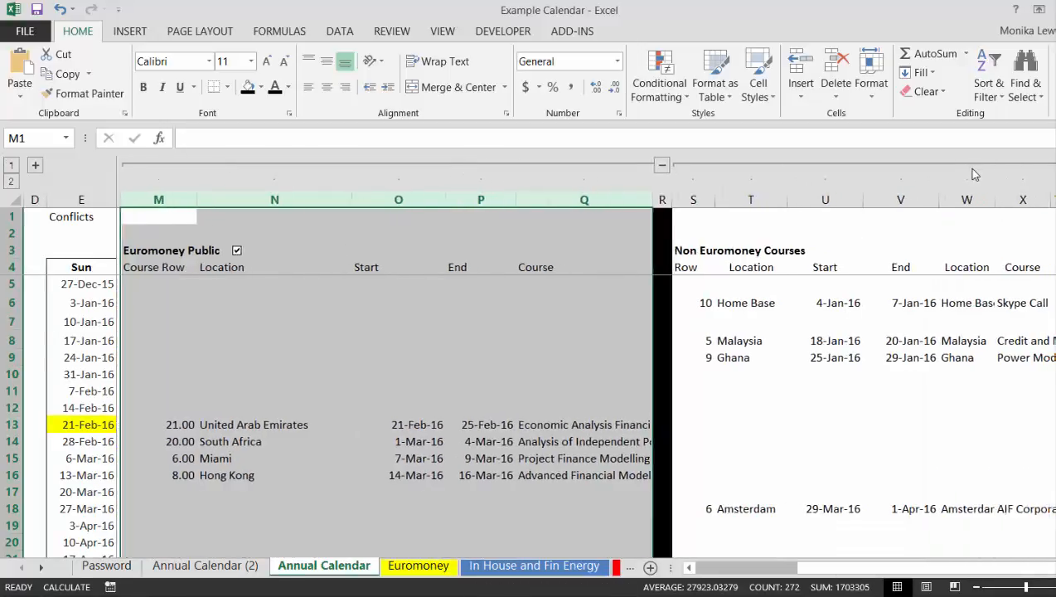
left_click(661, 168)
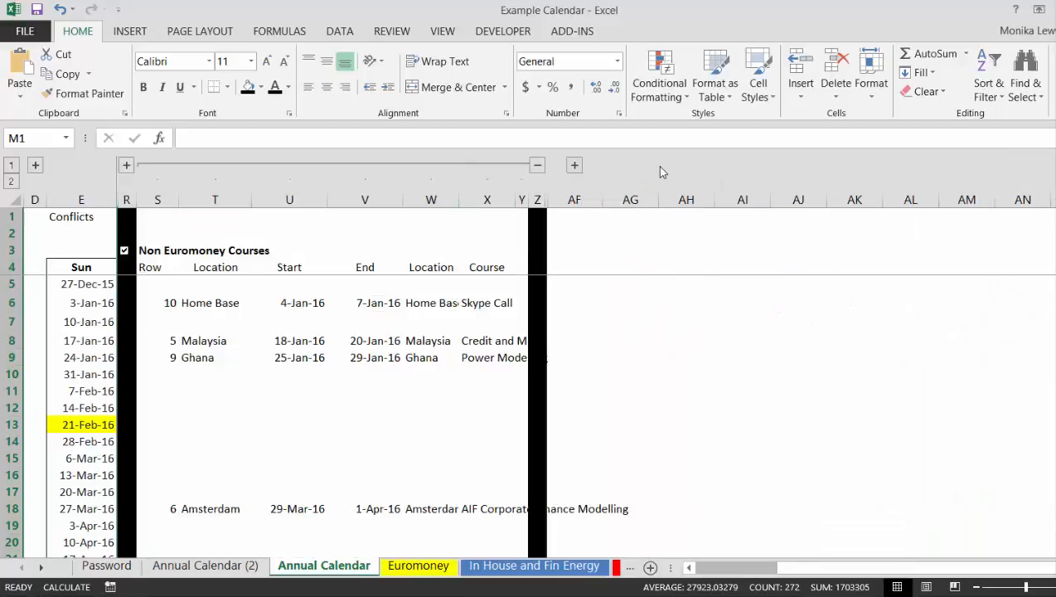
key("Right")
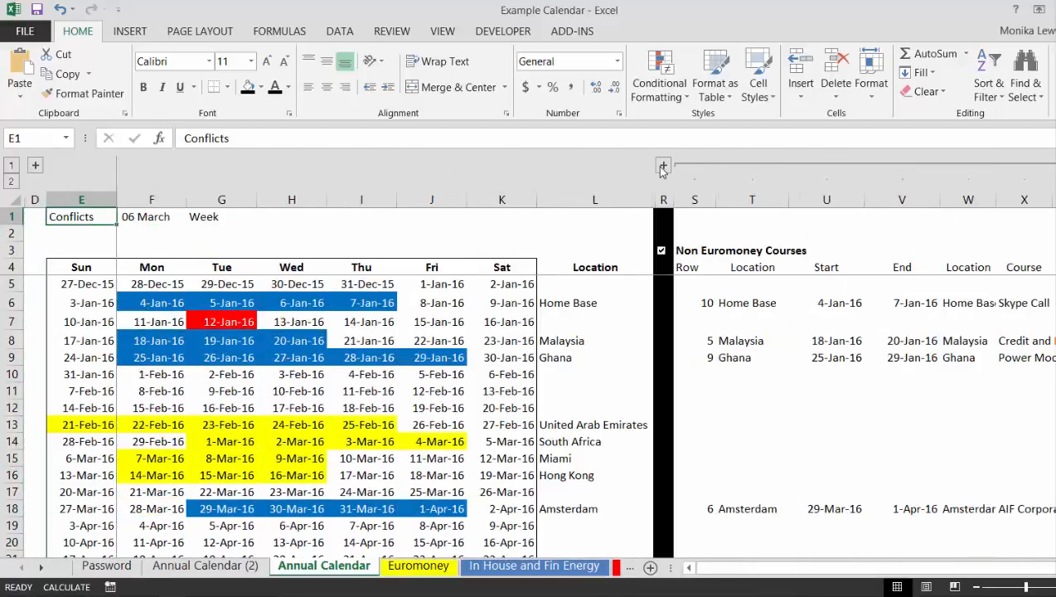
key("Down")
key("Down")
key("Down")
key("Down")
key("Down")
key("Down")
key("Down")
key("Down")
key("Down")
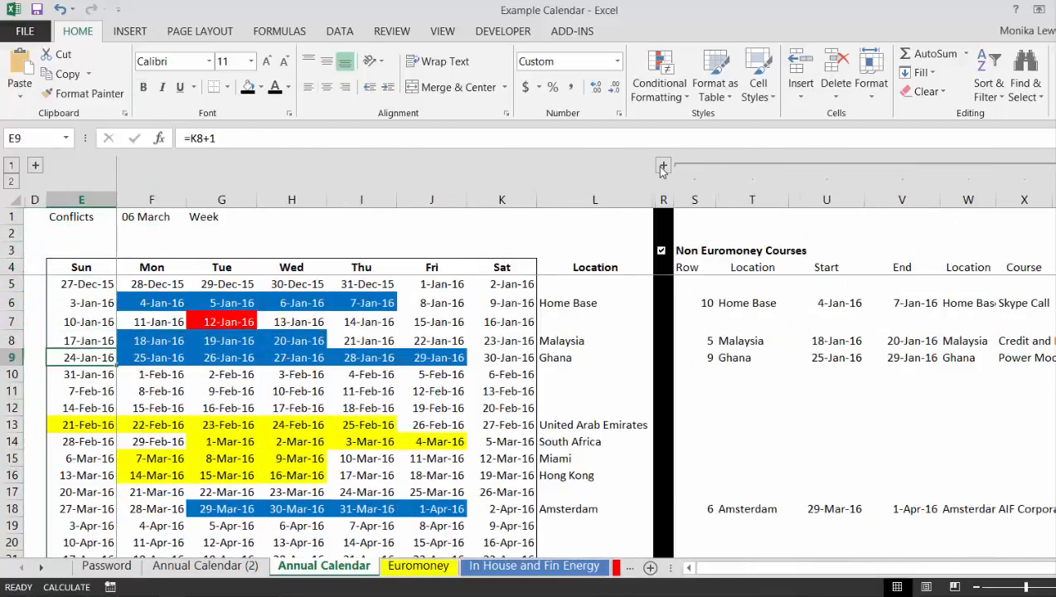
key("ctrl+Page_Down")
key("ctrl+Page_Down")
key("ctrl+Page_Down")
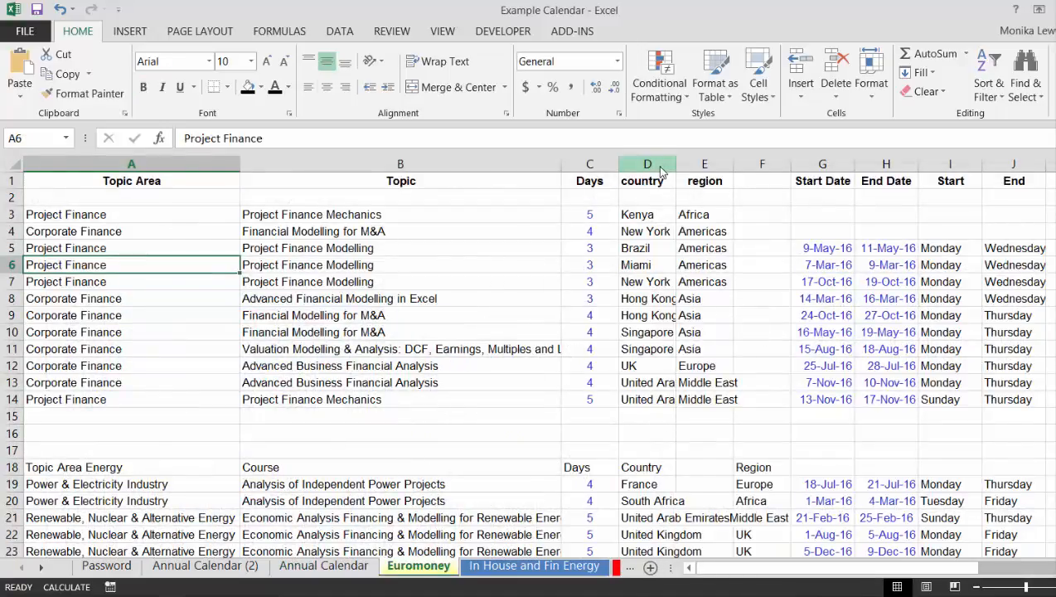
- Append 's' to the first birthday label on the Meetings and Dates sheet
key("Up")
key("Up")
key("Up")
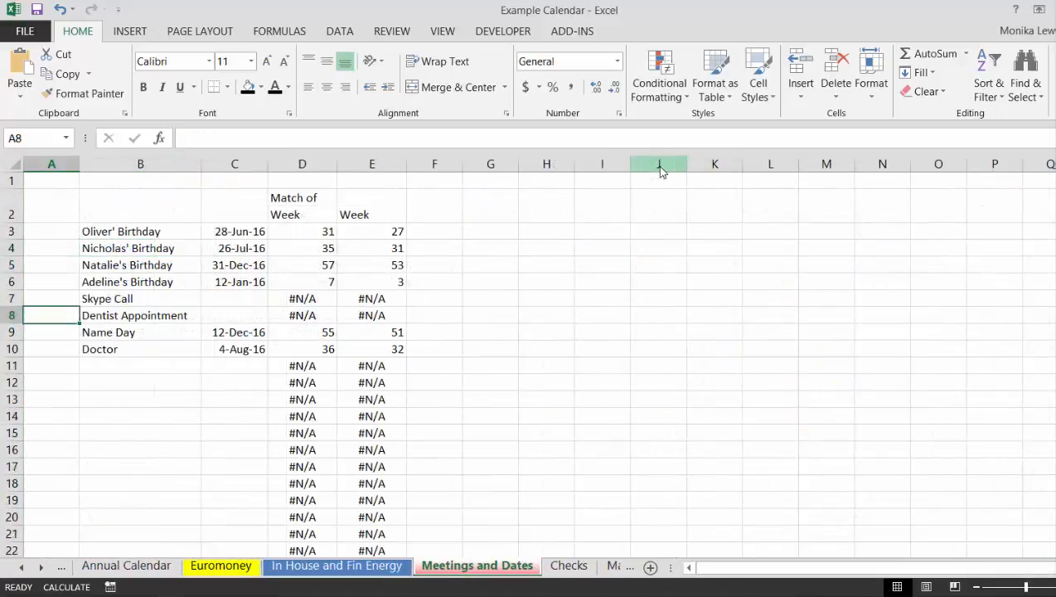
key("Right")
key("Right")
key("Up")
key("Up")
key("Up")
key("Up")
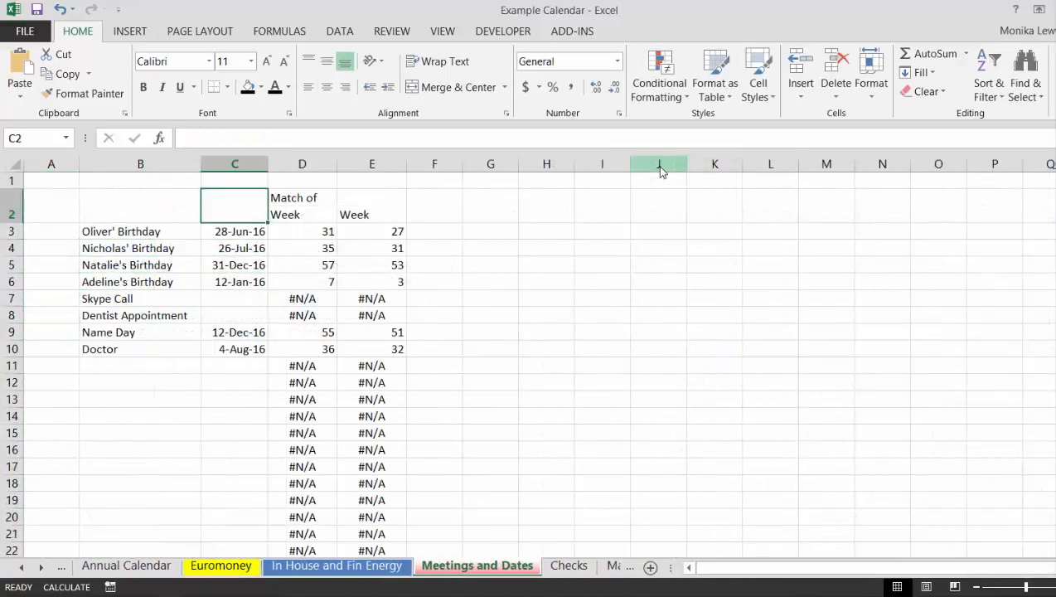
key("Left")
key("Down")
key("F2")
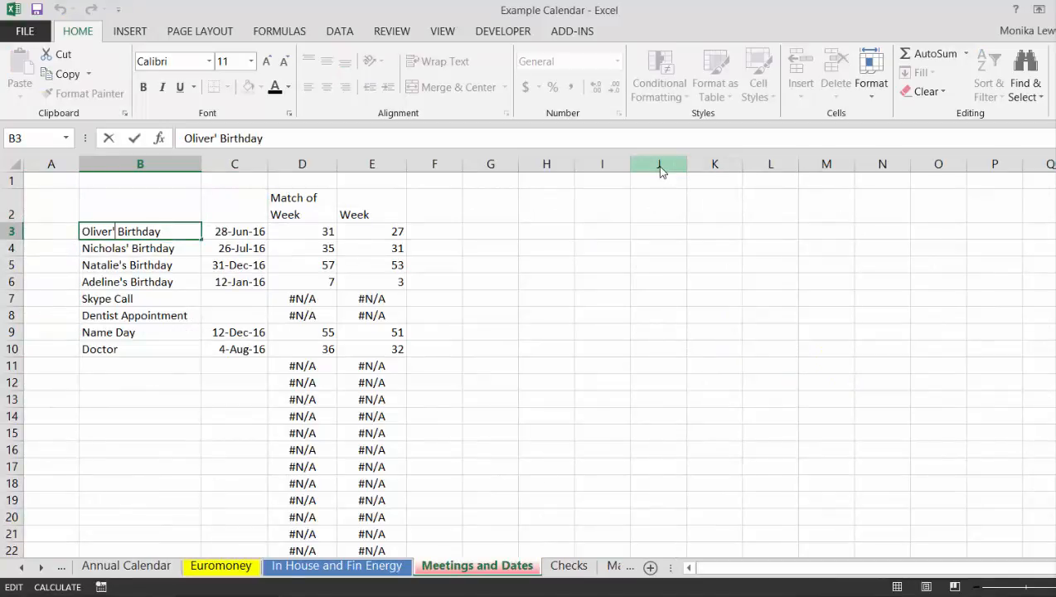
type("s")
key("Return")
- Move between the first birthday's date and its week cells D3 and E3
key("Right")
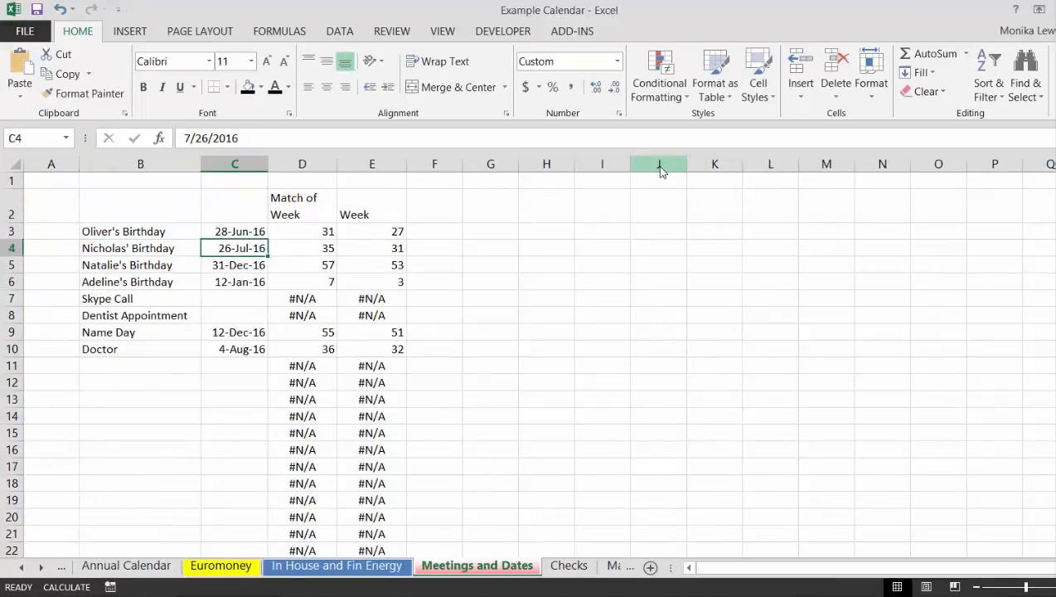
key("Up")
key("Right")
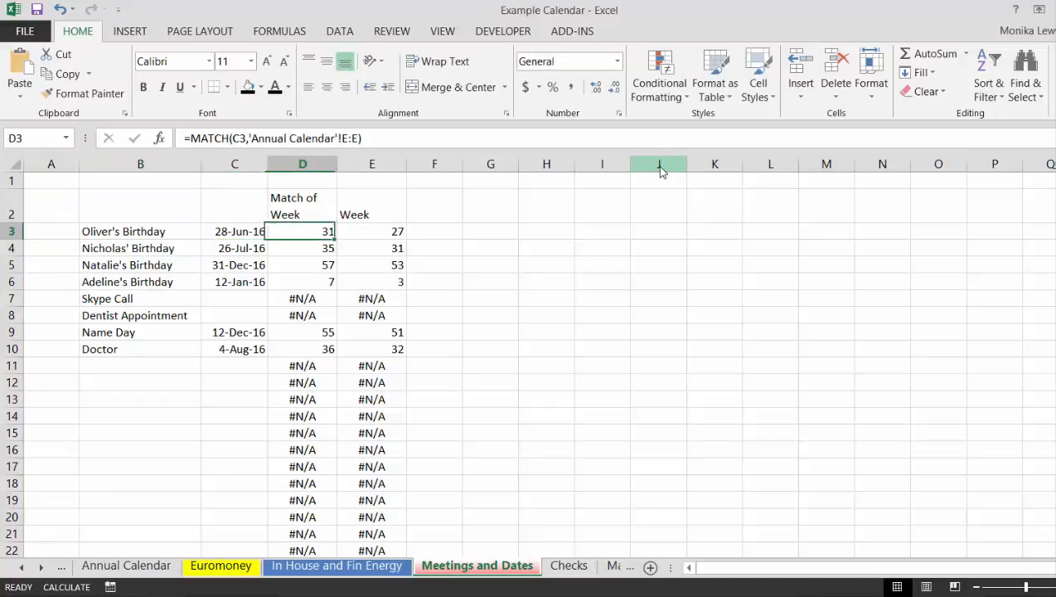
key("Left")
key("Left")
key("Right")
key("Right")
key("Left")
key("Left")
key("Right")
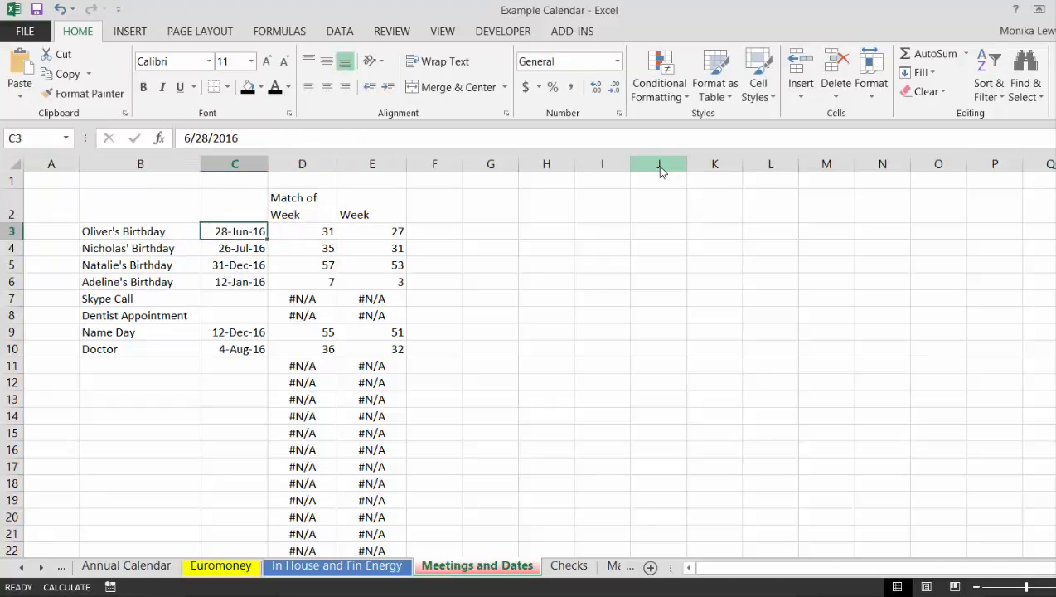
key("Right")
key("Right")
key("Left")
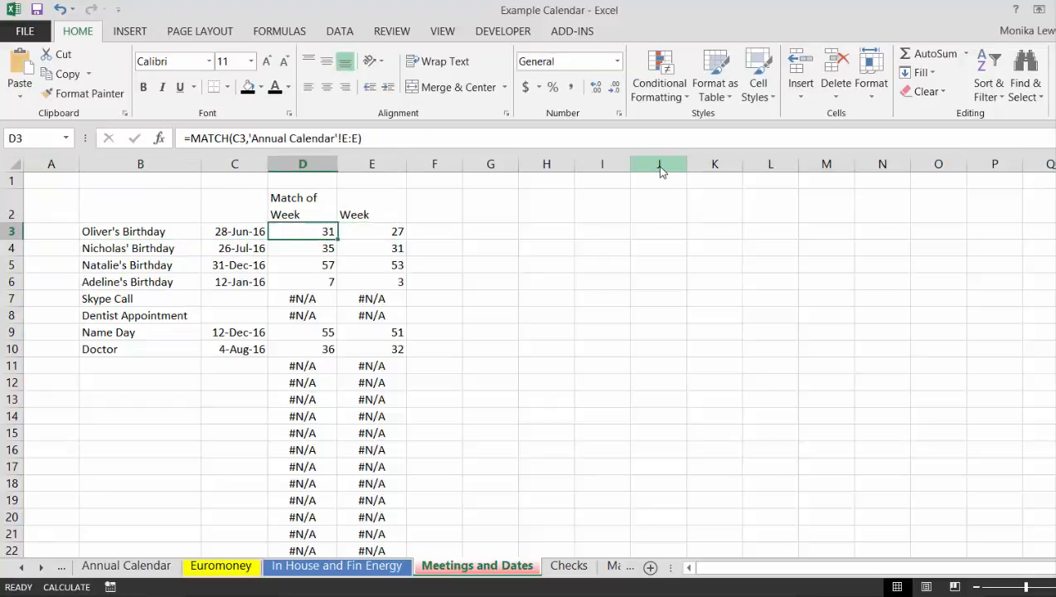
key("Left")
key("Left")
key("Right")
key("Right")
key("Right")
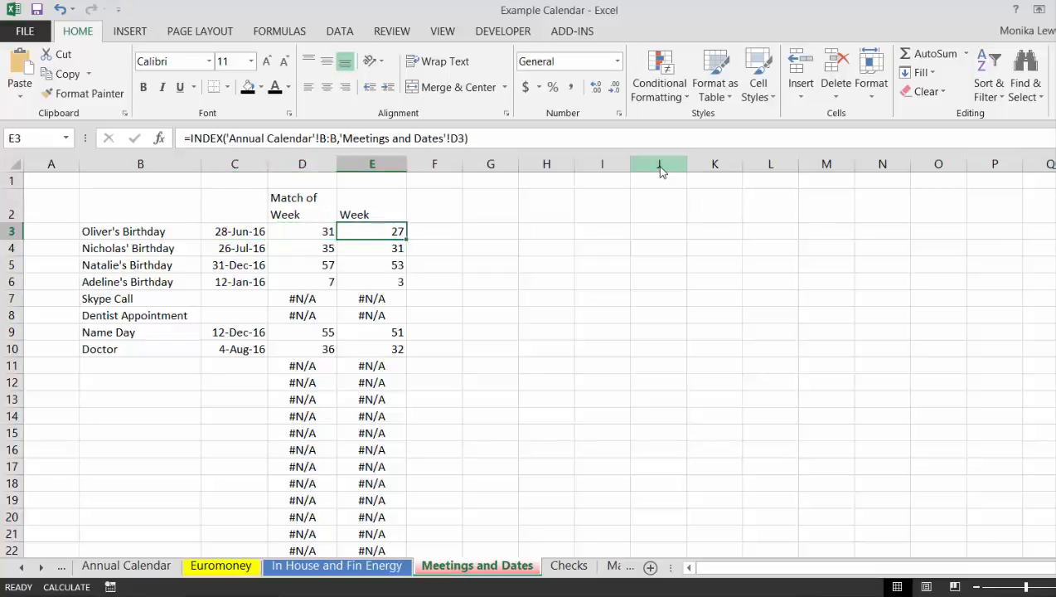
key("Left")
key("Left")
key("Right")
key("Right")
key("Right")
key("Left")
key("Left")
- View D3's MATCH and E3's INDEX week formulas without changing them
key("F2")
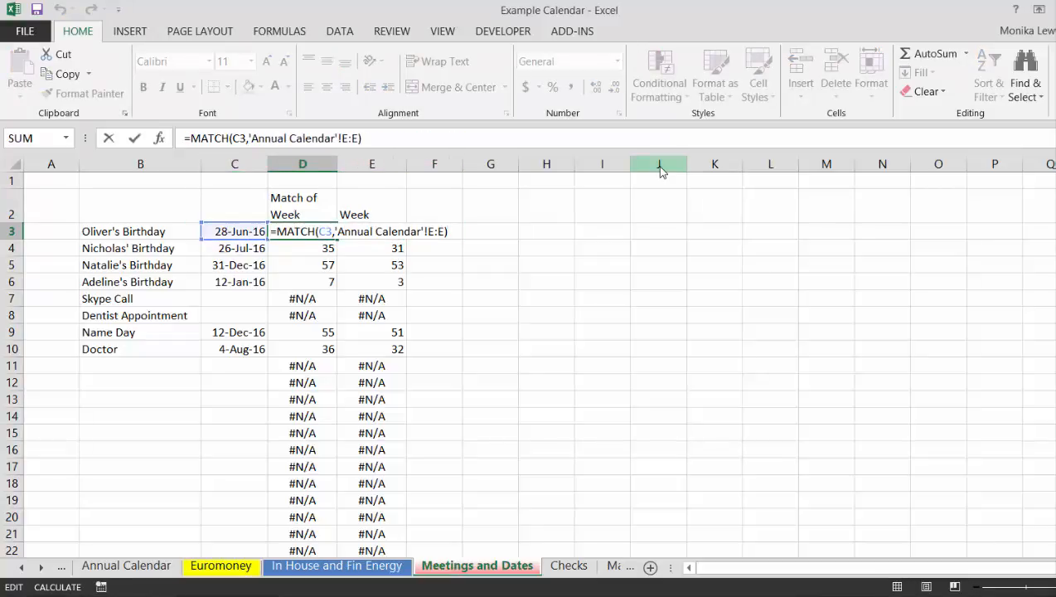
key("Escape")
key("Right")
key("F2")
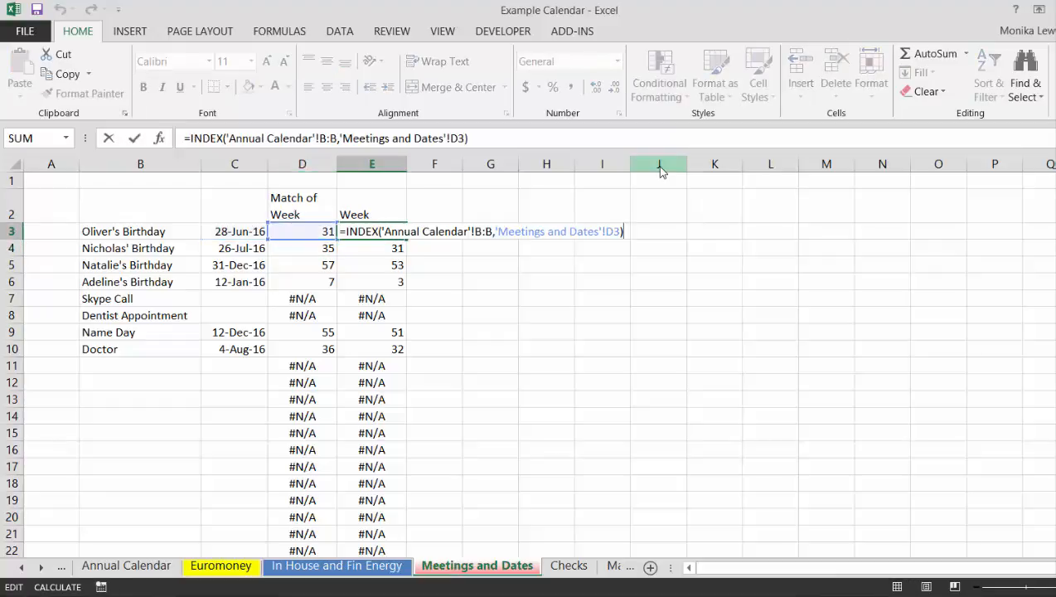
key("Return")
key("Up")
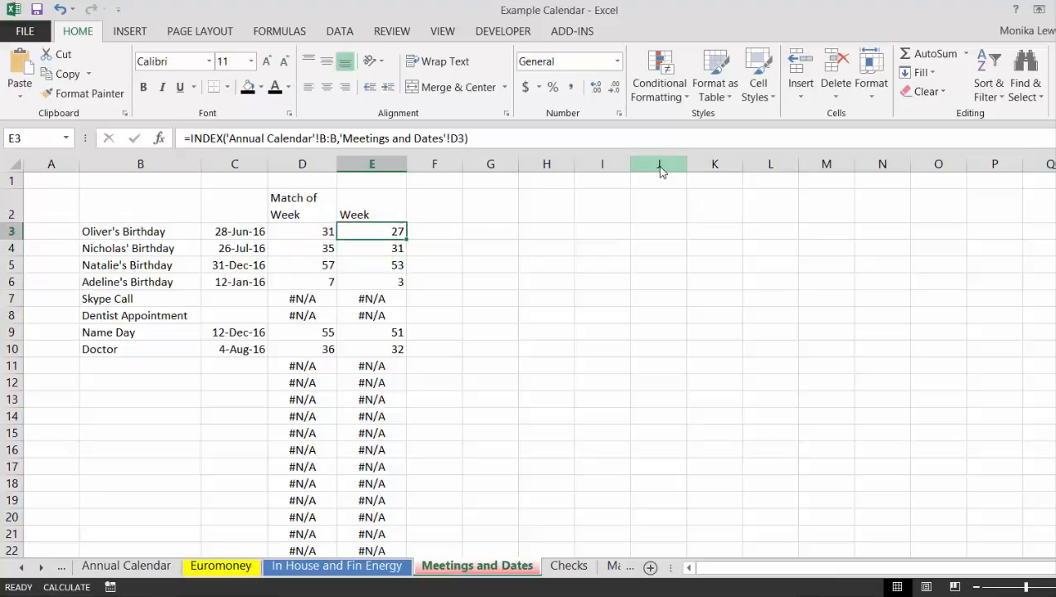
key("ctrl+Page_Up")
key("ctrl+Page_Up")
key("ctrl+Page_Up")
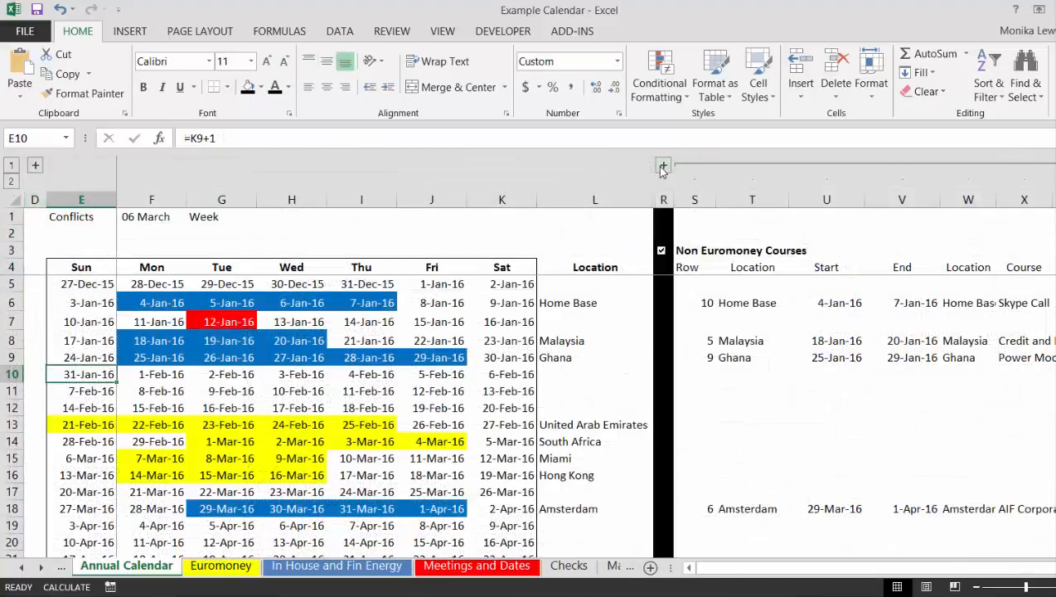
- Move down the Annual Calendar to the week of 31-Jul-16
key("Right")
key("Up")
key("Up")
key("Right")
key("Down")
key("Down")
key("Down")
key("Down")
key("Down")
key("Down")
key("Down")
key("Down")
key("Down")
key("Down")
key("Down")
key("Down")
key("Down")
key("Down")
key("Down")
key("Down")
key("Down")
key("Down")
key("Down")
key("Down")
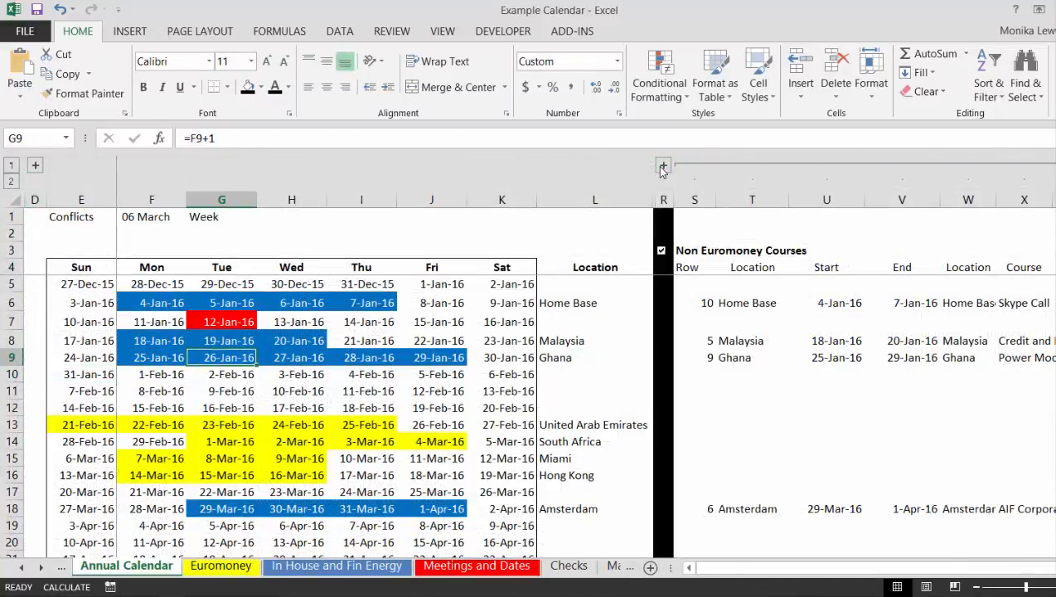
key("Down")
key("Down")
key("Down")
key("Down")
key("Down")
key("Down")
key("Down")
key("Down")
key("Down")
key("Down")
key("Down")
key("Up")
key("Up")
key("Up")
key("Up")
key("Up")
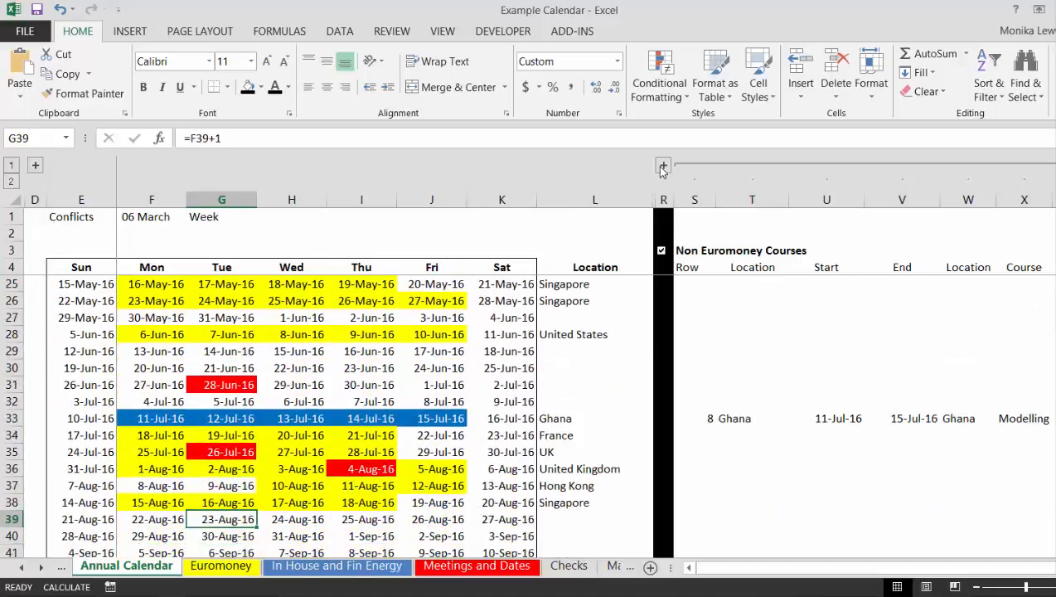
key("Right")
key("Right")
key("Down")
key("Left")
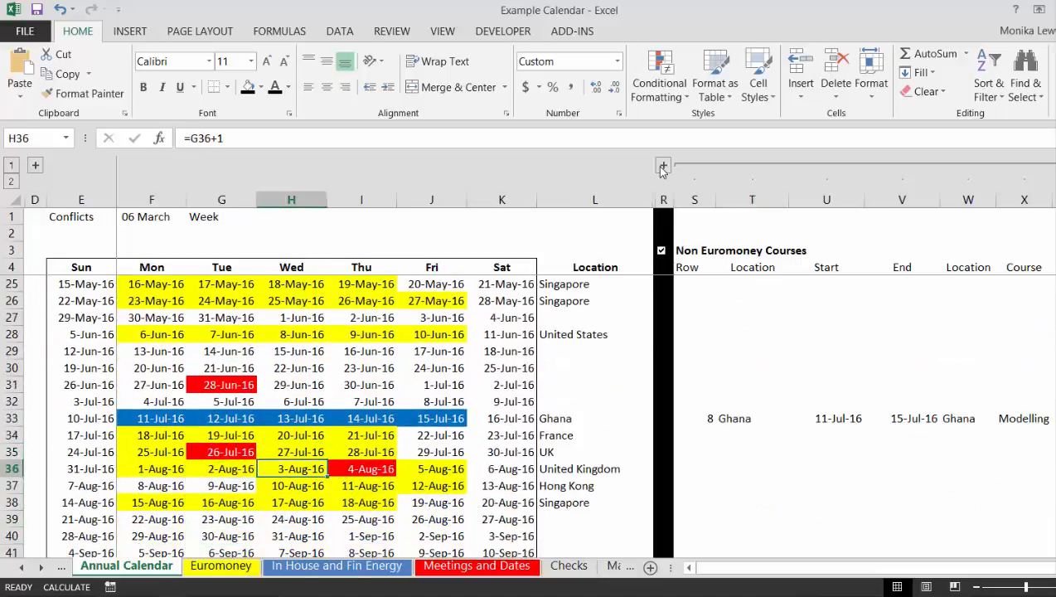
key("Right")
key("Right")
key("Right")
key("Right")
key("Right")
key("Right")
key("Right")
key("Right")
key("Right")
key("Right")
key("Right")
key("Right")
key("Right")
key("Right")
key("Right")
key("Right")
key("Right")
key("Right")
key("Right")
key("Right")
key("Right")
key("Right")
key("Right")
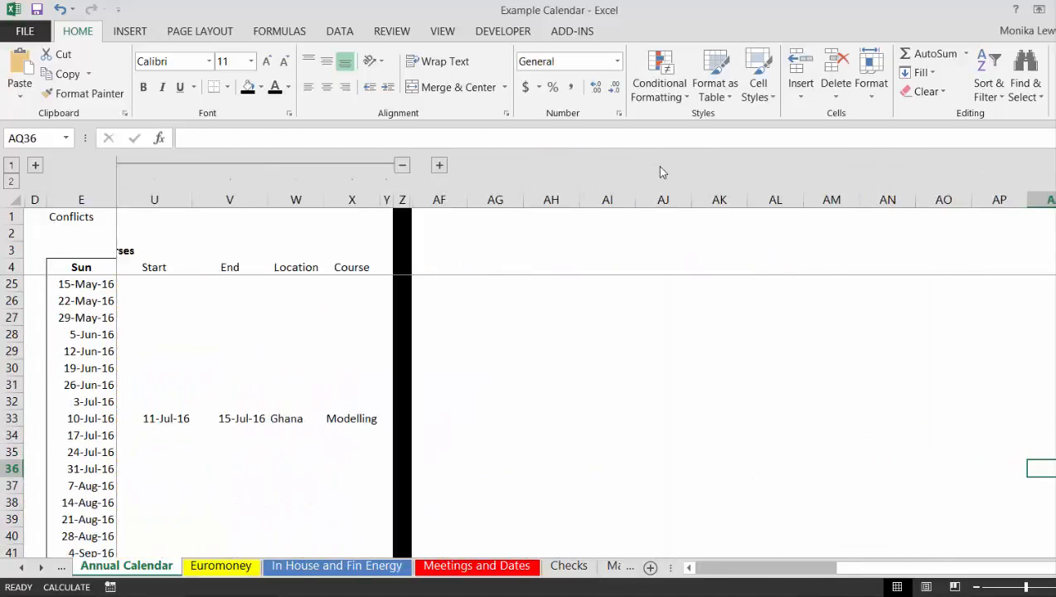
- Expand the outline to show the hidden Added Date, Date and Item columns
left_click(439, 165)
key("Left")
key("Left")
key("Left")
key("Left")
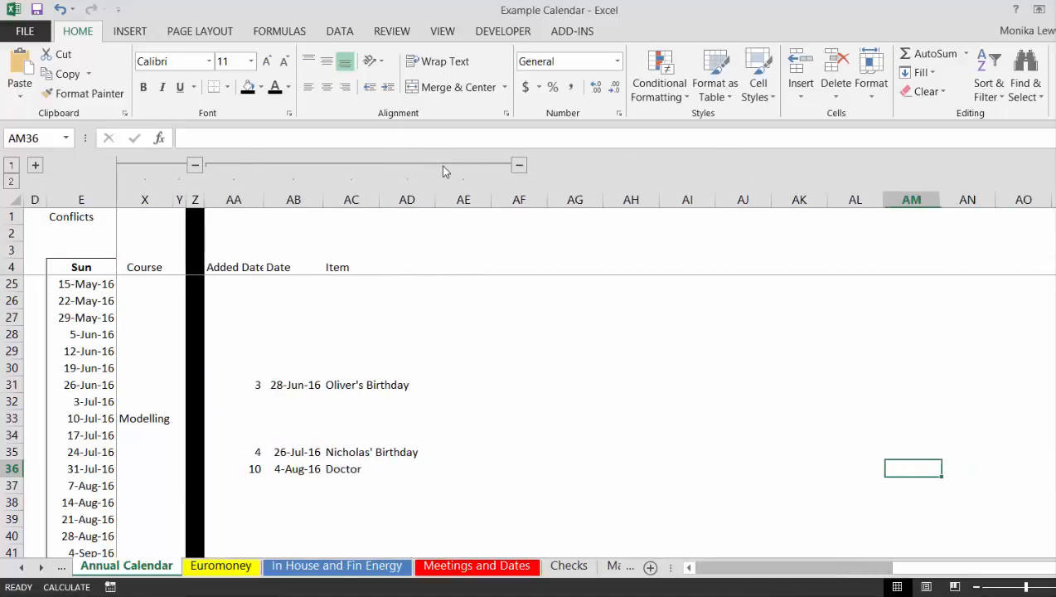
key("Left")
key("Left")
key("Left")
key("Left")
key("Left")
key("Left")
key("Left")
key("Left")
key("Left")
key("Left")
key("Left")
key("Left")
key("Left")
key("Left")
key("Left")
key("Left")
key("Left")
key("Left")
key("Left")
key("Left")
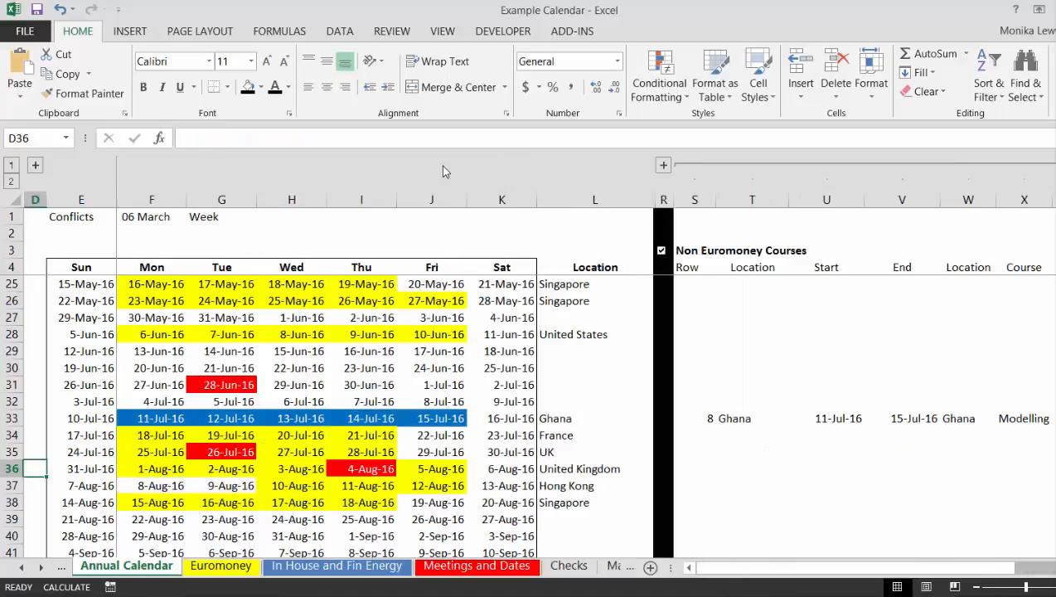
key("Up")
key("Up")
key("Up")
key("Up")
key("Up")
key("Up")
key("Up")
key("Up")
key("Up")
key("Up")
key("Up")
key("Up")
key("Up")
key("Up")
key("Up")
key("Up")
key("Up")
key("Up")
key("Up")
key("Up")
key("Up")
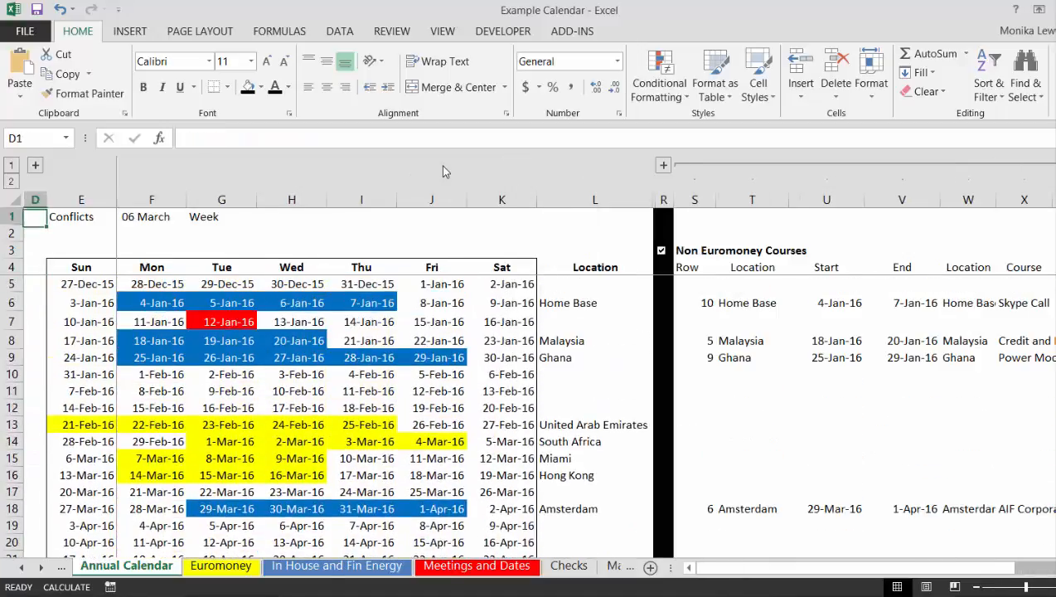
key("Down")
key("Down")
key("Down")
key("Down")
key("Down")
key("Right")
key("Right")
key("Right")
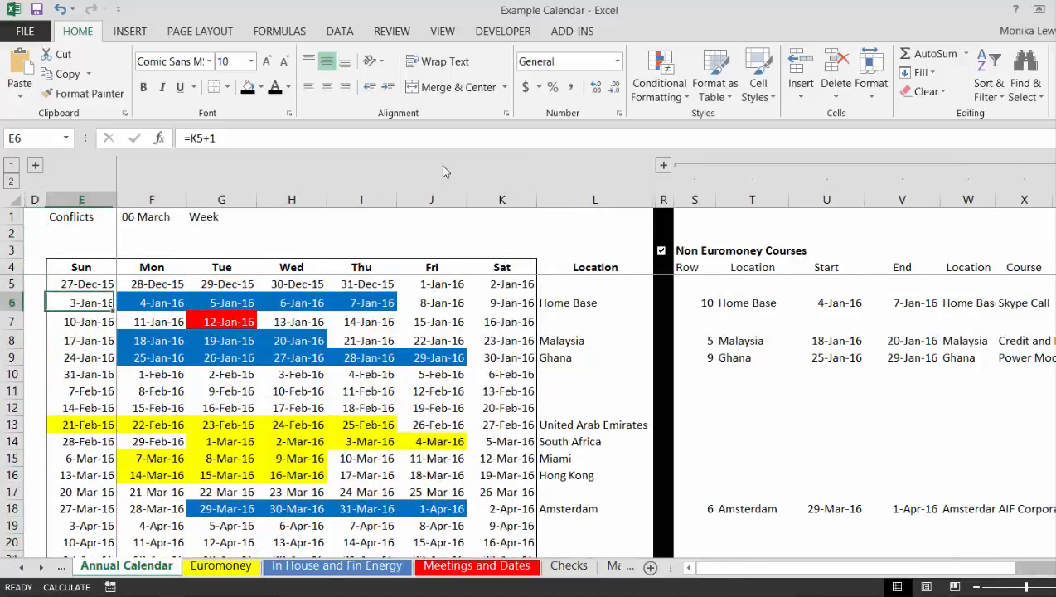
key("Right")
key("Right")
key("Right")
key("Right")
key("Right")
key("Right")
key("Right")
key("Right")
key("Right")
key("Right")
key("Right")
key("Right")
key("Right")
key("Right")
key("Right")
key("Right")
key("Right")
key("Right")
key("Right")
key("Right")
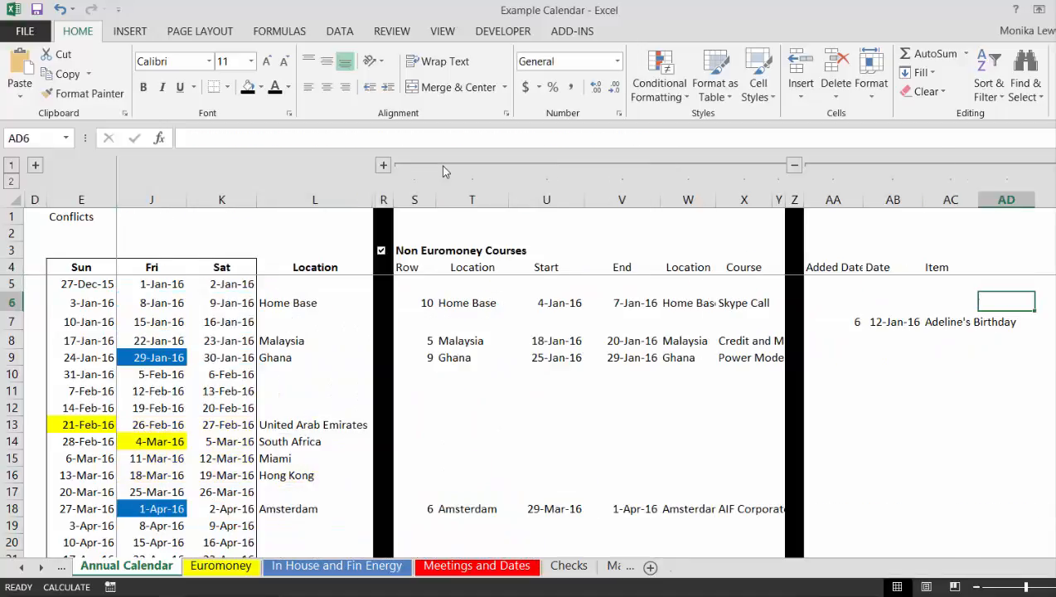
key("ctrl+Page_Down")
key("ctrl+Page_Down")
key("ctrl+Page_Down")
key("ctrl+Page_Up")
key("ctrl+Page_Up")
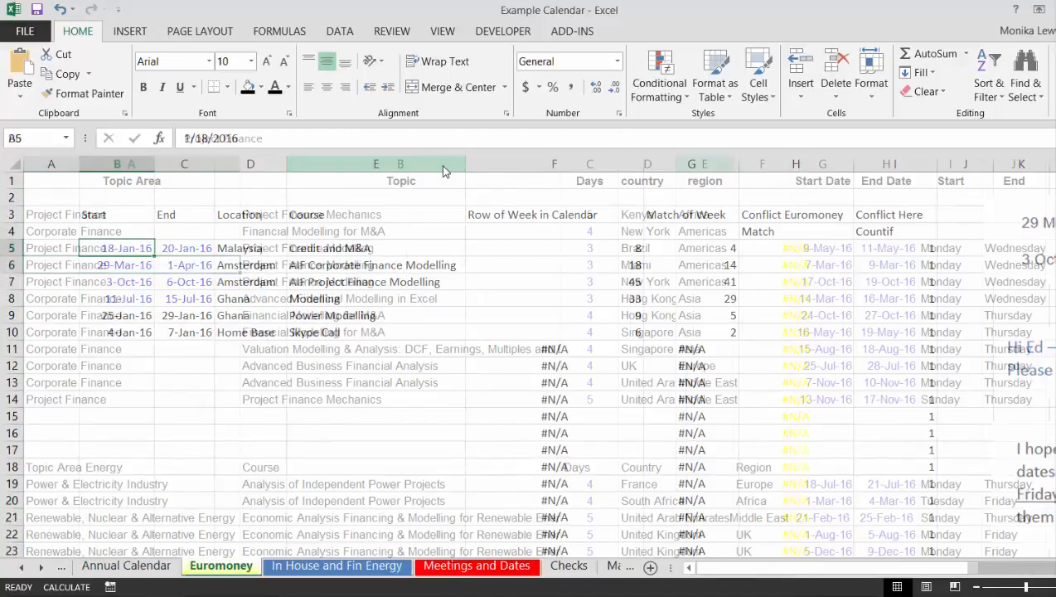
key("ctrl+Page_Down")
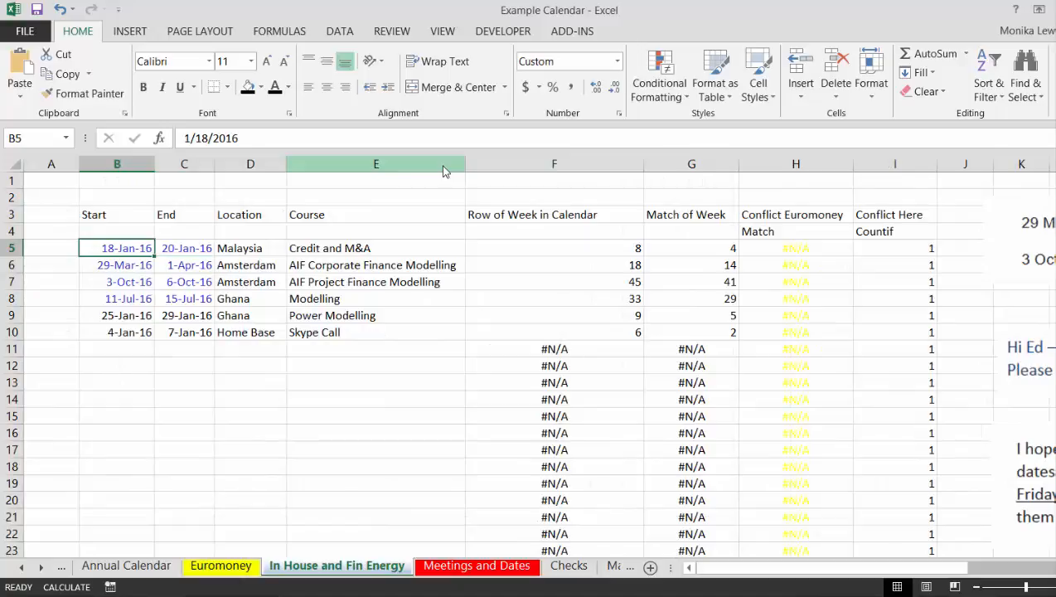
key("Down")
key("Left")
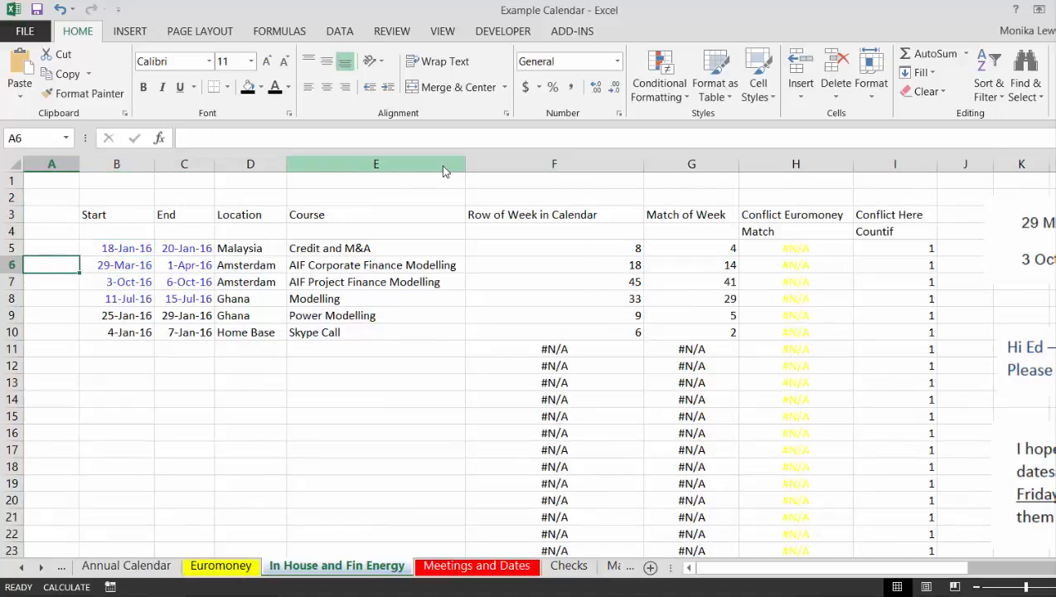
key("Right")
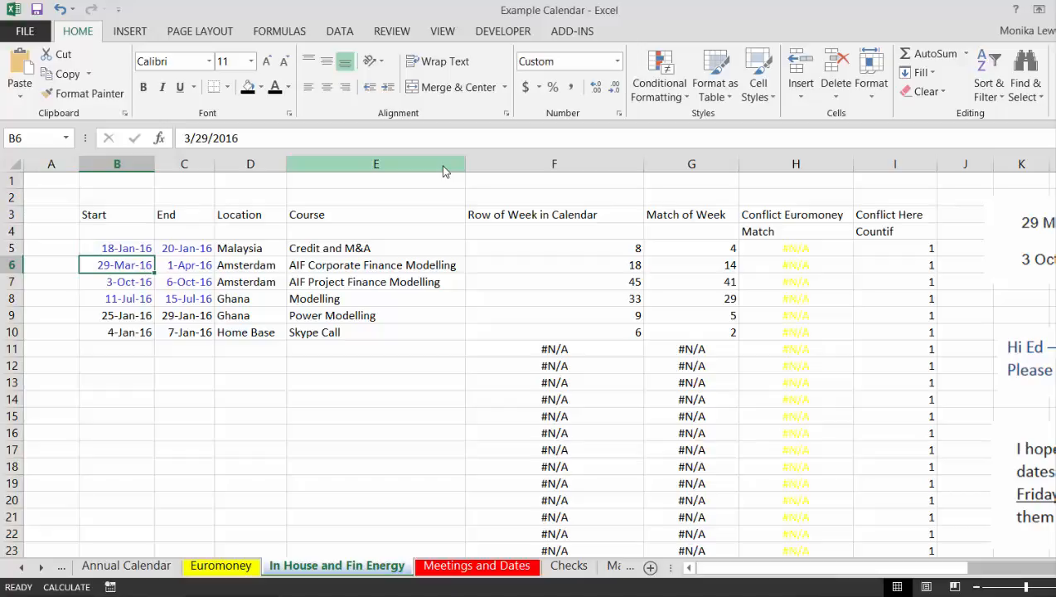
key("ctrl+Page_Down")
key("ctrl+Page_Down")
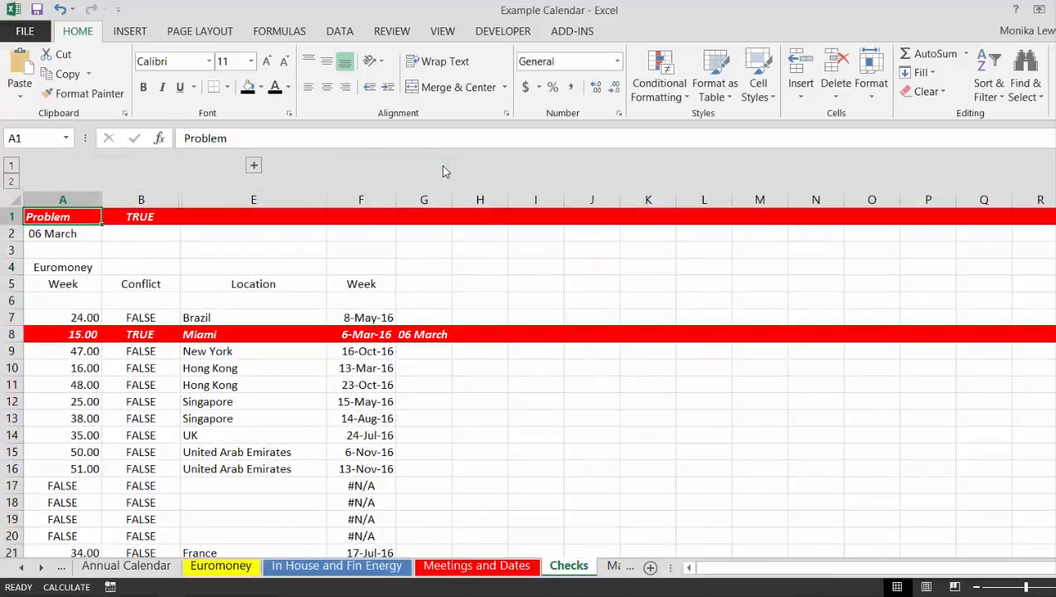
key("ctrl+Page_Up")
key("ctrl+Page_Up")
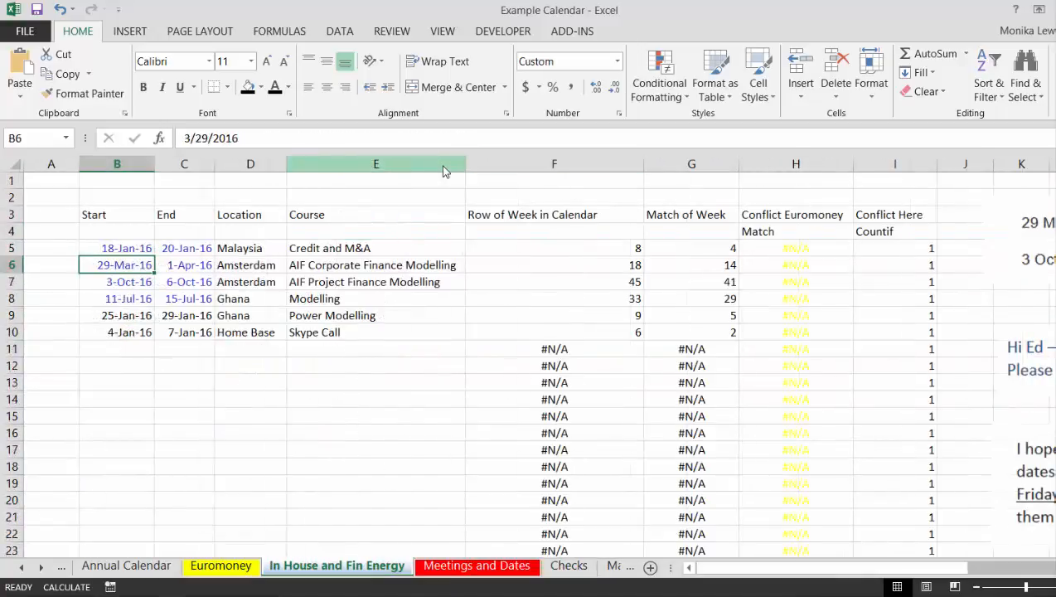
key("ctrl+Page_Down")
key("ctrl+Page_Down")
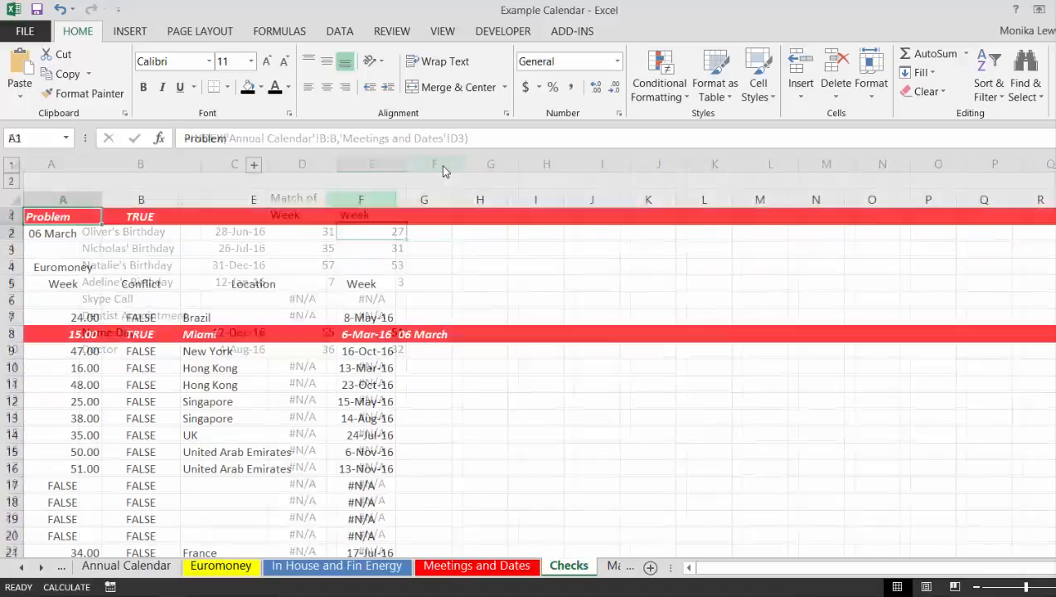
key("Right")
key("Right")
key("Down")
key("Down")
key("Down")
key("Down")
key("Down")
key("Down")
key("Down")
key("Down")
key("Down")
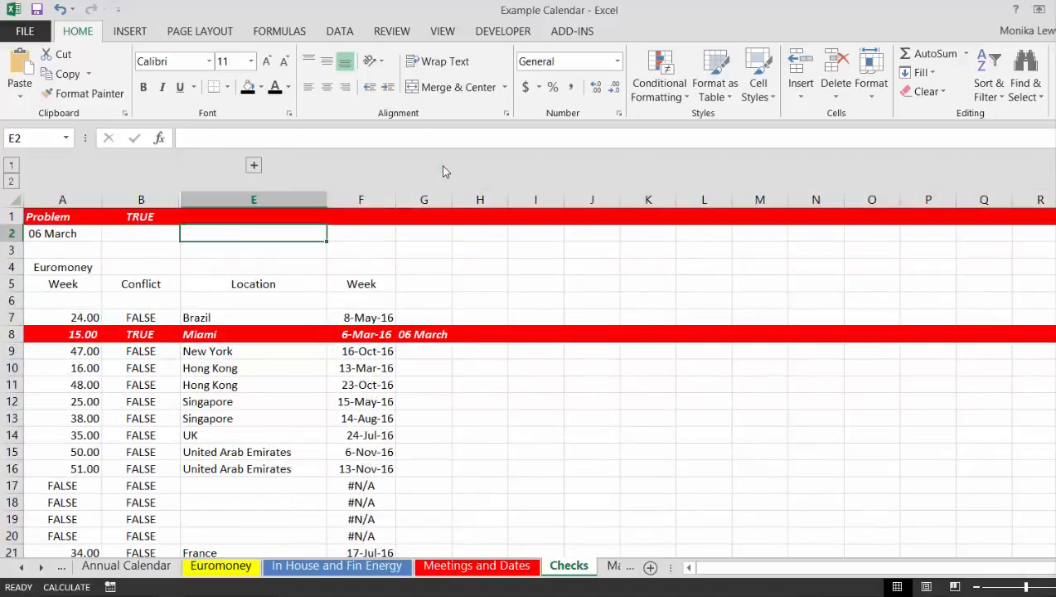
key("ctrl+Page_Up")
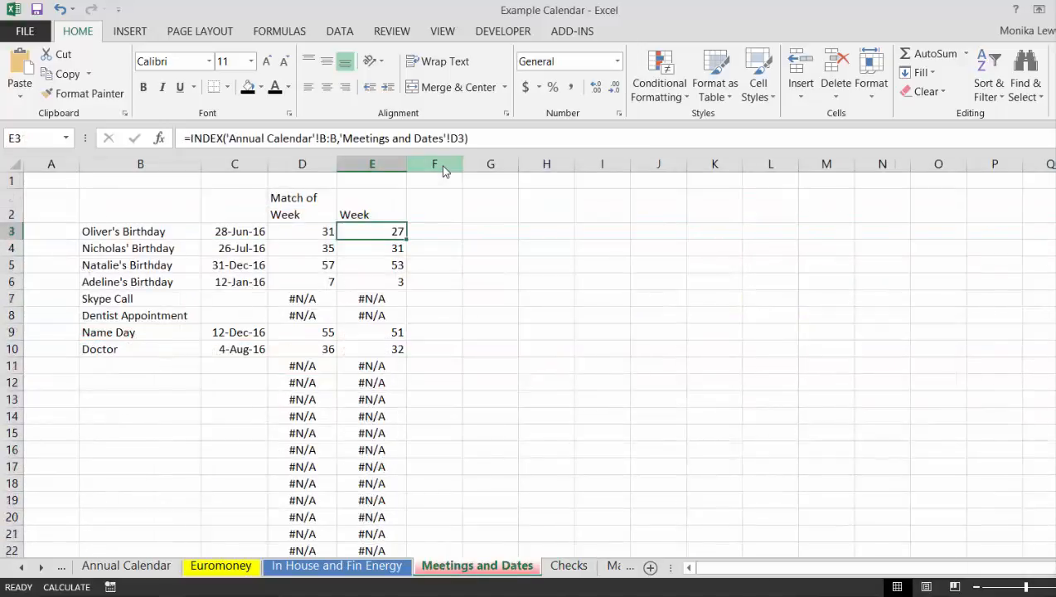
key("ctrl+Page_Up")
key("ctrl+Page_Up")
key("ctrl+Page_Down")
key("ctrl+Page_Up")
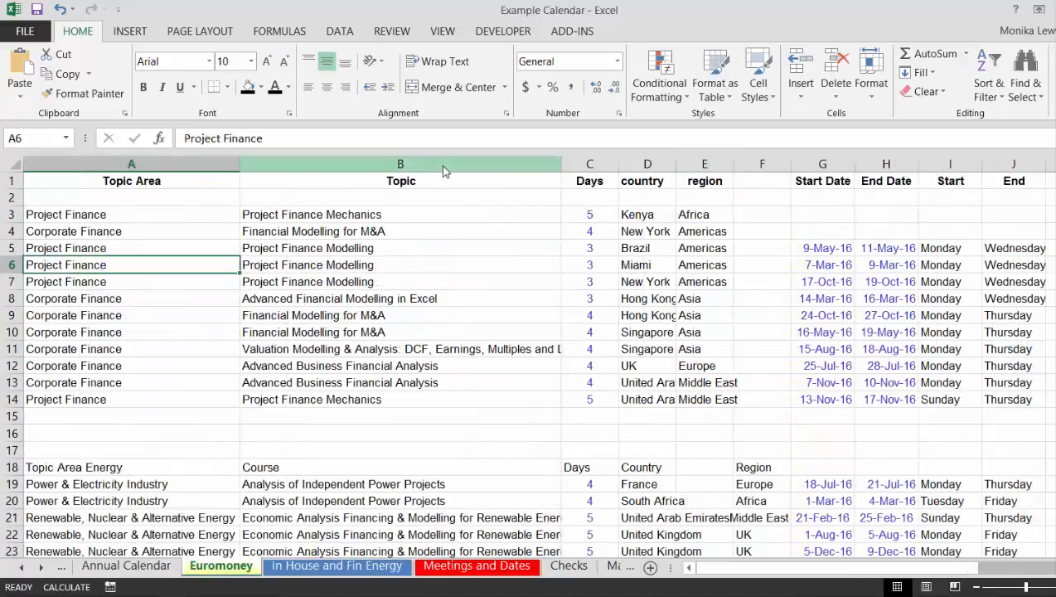
key("ctrl+End")
key("ctrl+Home")
key("ctrl+Page_Down")
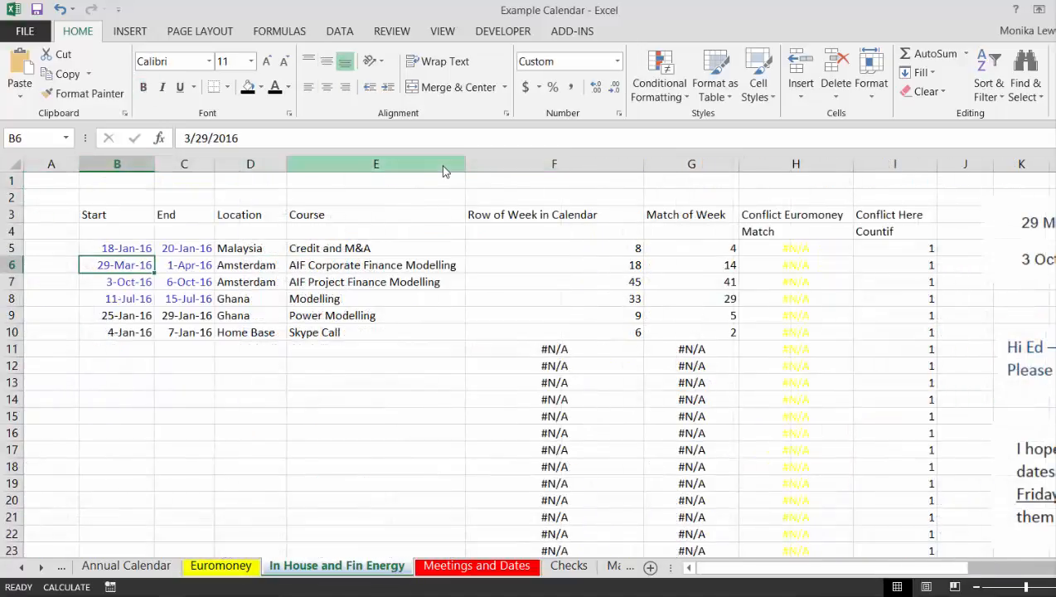
key("Right")
key("Right")
key("Right")
key("Right")
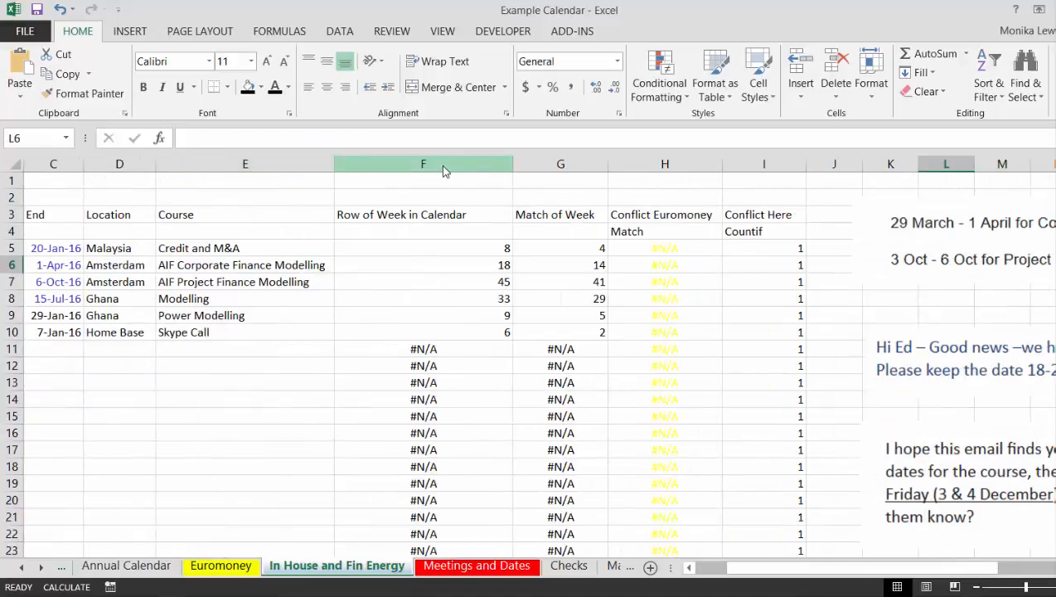
key("Right")
key("Right")
key("Right")
key("Right")
key("ctrl+Page_Down")
key("ctrl+Page_Down")
key("ctrl+Home")
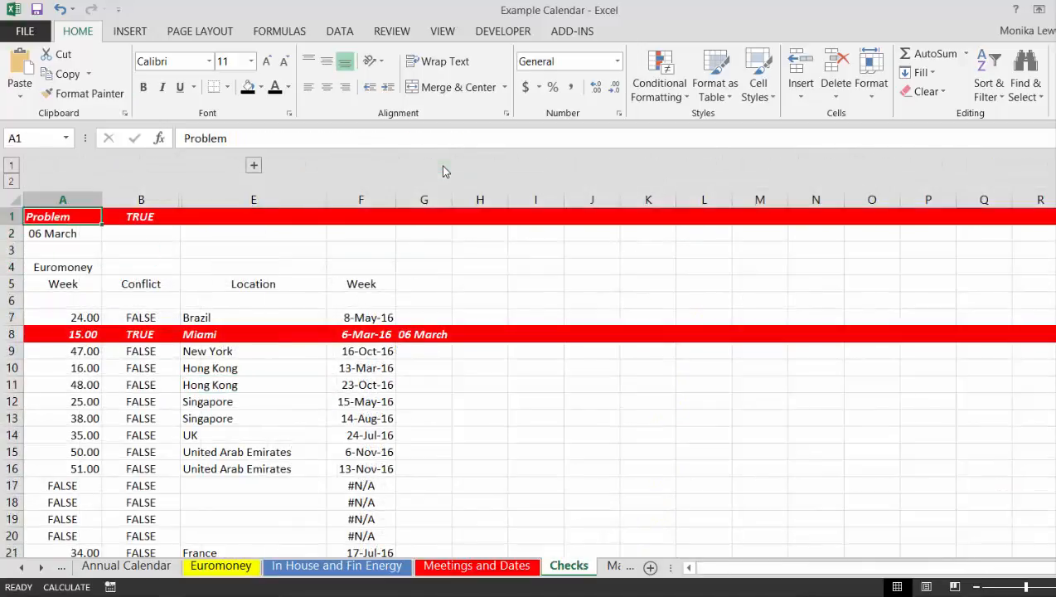
key("Right")
key("Right")
key("Right")
key("Down")
key("Down")
key("Down")
key("Down")
key("Down")
key("Down")
key("Down")
key("Down")
key("Down")
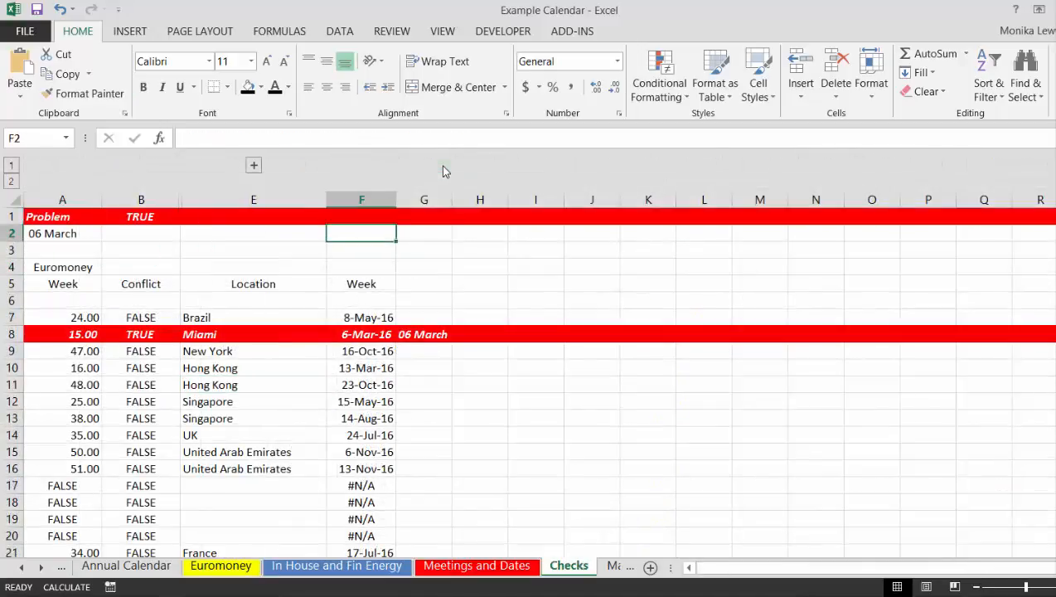
key("Left")
key("Left")
key("Left")
key("Down")
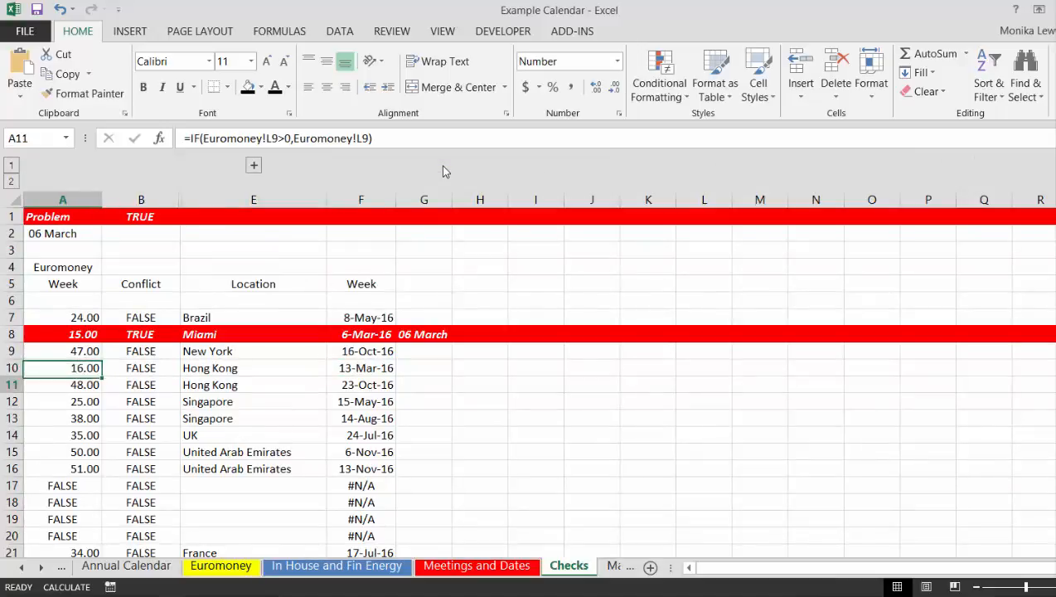
key("Down")
key("Down")
key("Down")
key("Down")
key("Down")
key("Down")
key("Down")
key("Down")
key("Down")
key("Down")
key("Down")
key("Down")
key("Down")
key("Down")
key("Down")
key("Down")
key("Down")
key("Down")
key("Down")
key("Down")
key("Down")
key("Down")
key("Down")
key("Down")
key("Down")
key("Down")
key("Down")
key("Down")
key("Down")
key("Down")
key("Down")
key("Down")
key("Down")
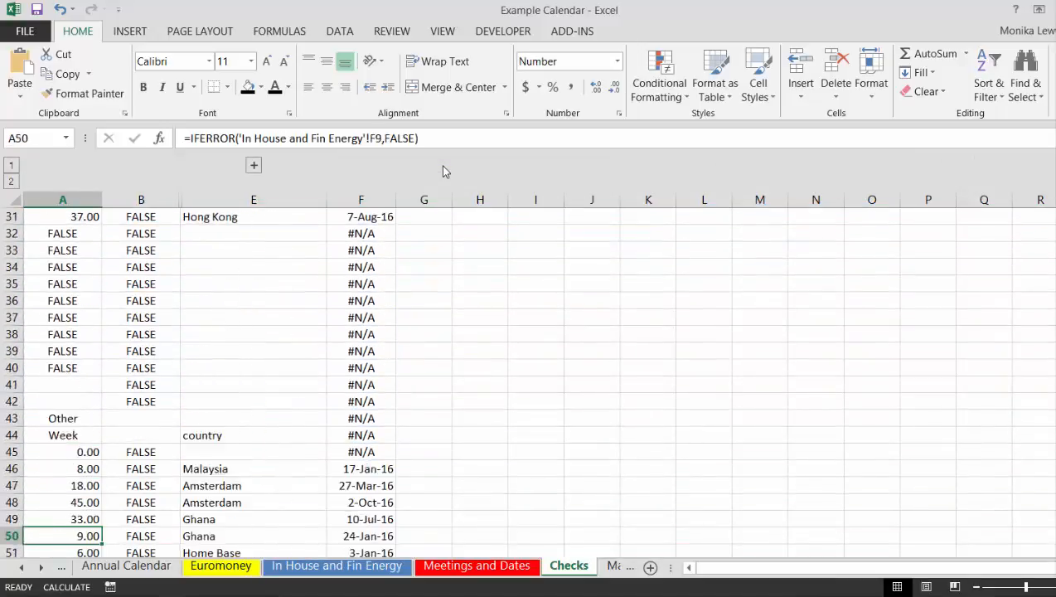
key("Down")
key("Down")
key("Down")
key("Down")
key("Down")
key("Down")
key("Down")
key("Down")
key("Down")
key("Down")
key("Down")
key("Down")
key("ctrl+Up")
key("ctrl+Up")
key("ctrl+Up")
key("ctrl+Up")
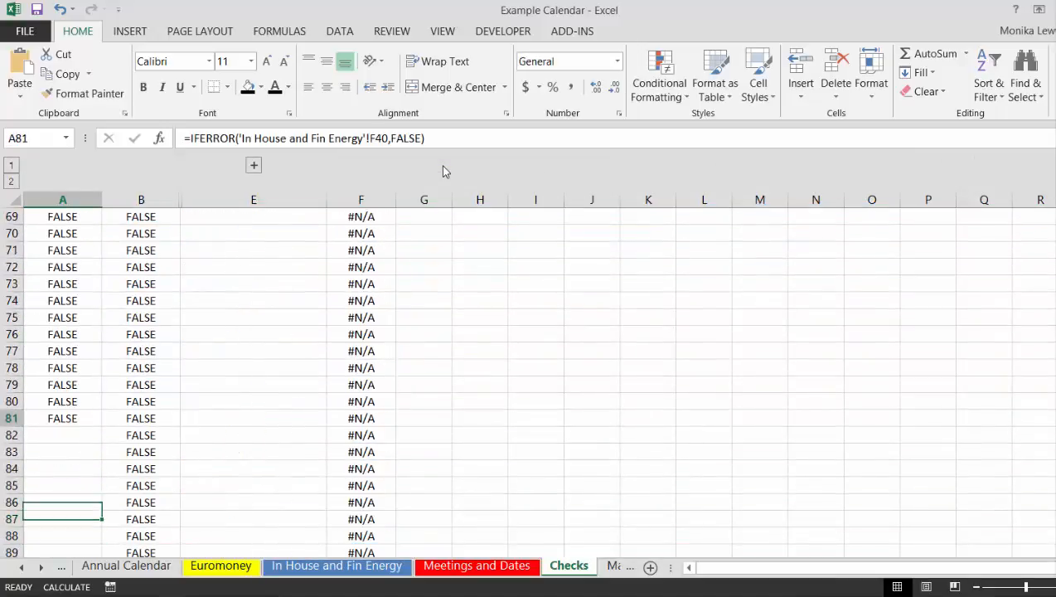
key("ctrl+Up")
key("ctrl+Up")
key("ctrl+Up")
key("ctrl+Up")
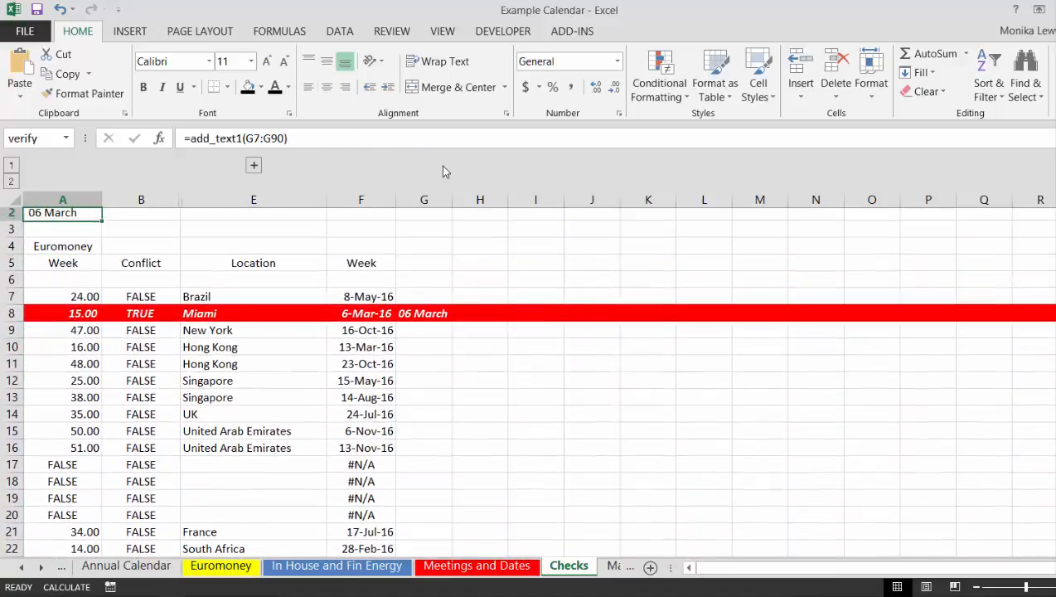
key("Down")
key("Down")
key("Down")
key("Down")
key("Down")
key("Down")
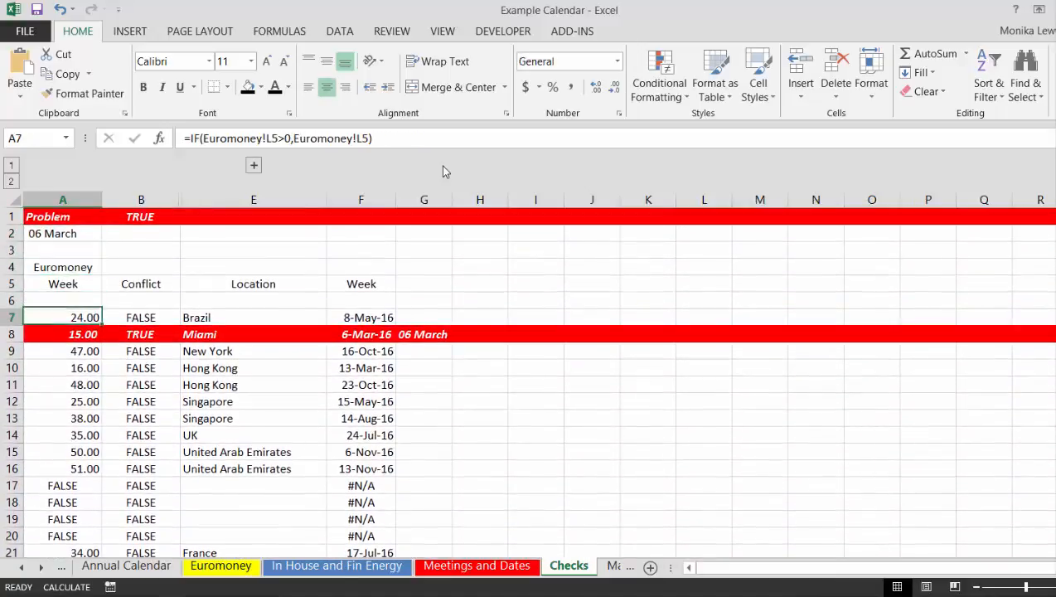
key("Right")
key("F2")
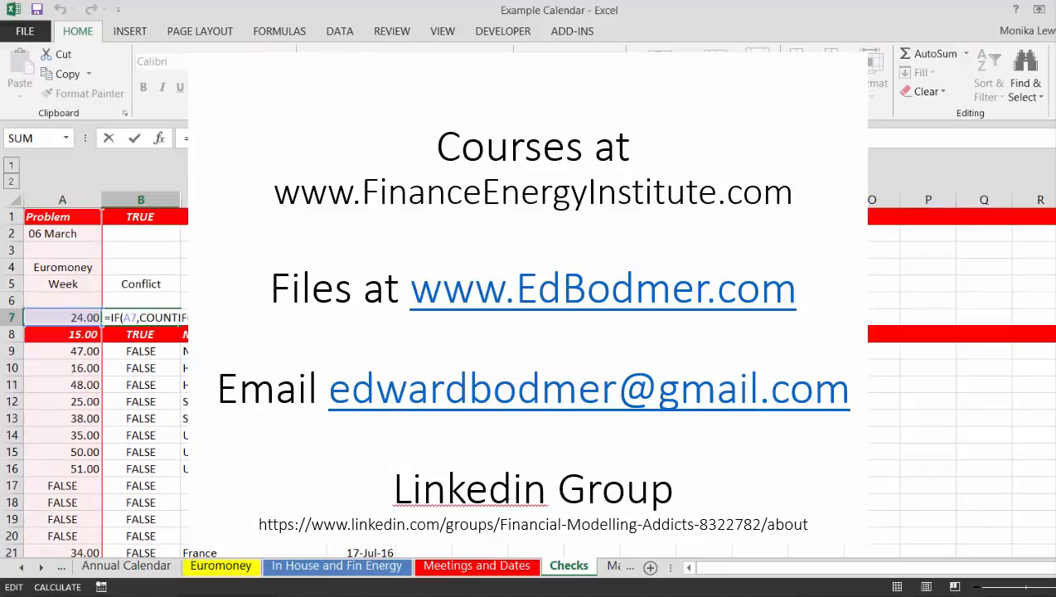
key("Return")
key("Up")
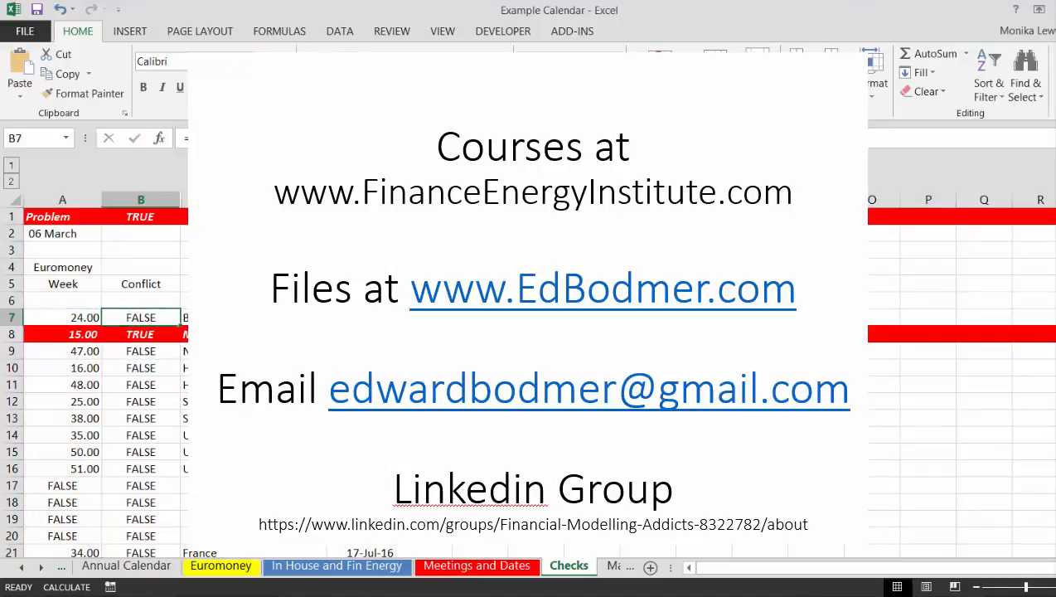
key("Down")
key("Left")
key("Right")
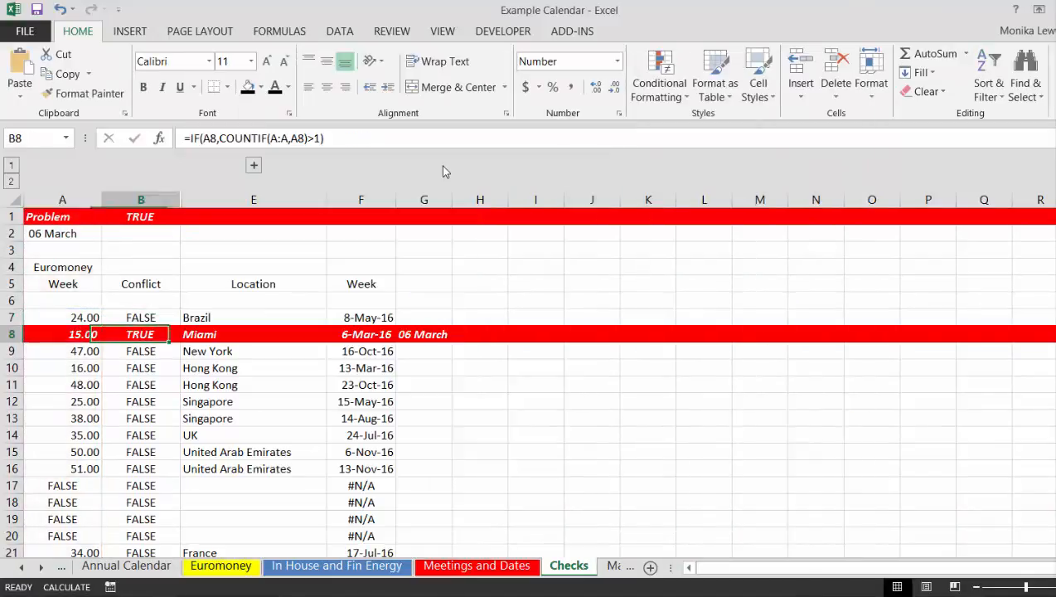
key("Down")
key("Down")
key("Down")
key("Down")
key("Down")
key("Down")
key("Down")
key("Down")
key("Down")
key("Down")
key("Down")
key("Down")
key("Down")
key("Down")
key("Down")
key("Down")
key("Down")
key("Down")
key("Down")
key("Down")
key("Down")
key("Down")
key("Down")
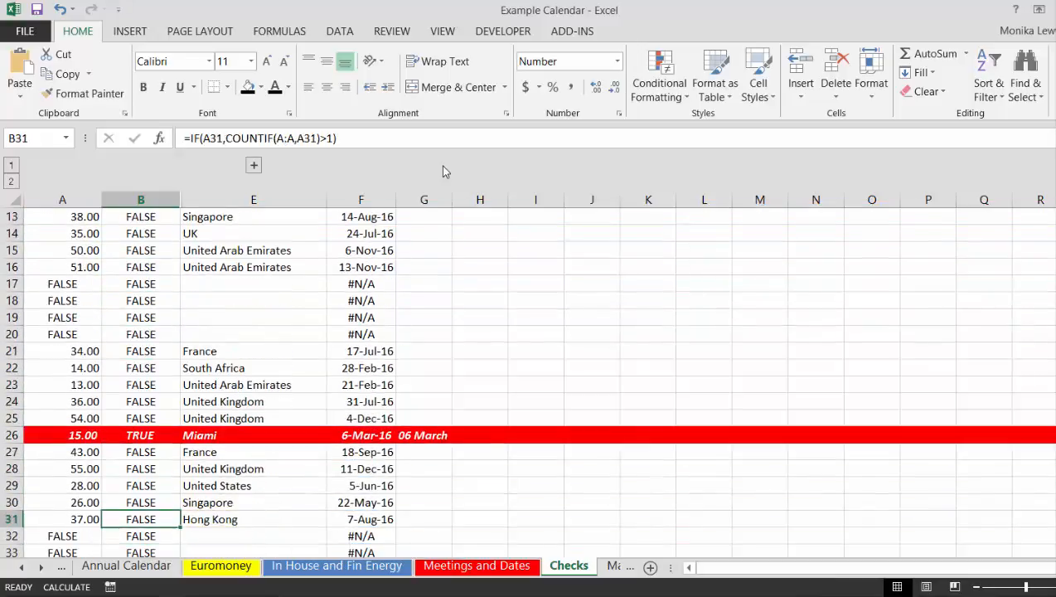
key("Up")
key("Up")
key("Up")
key("Up")
key("Up")
key("Down")
key("Up")
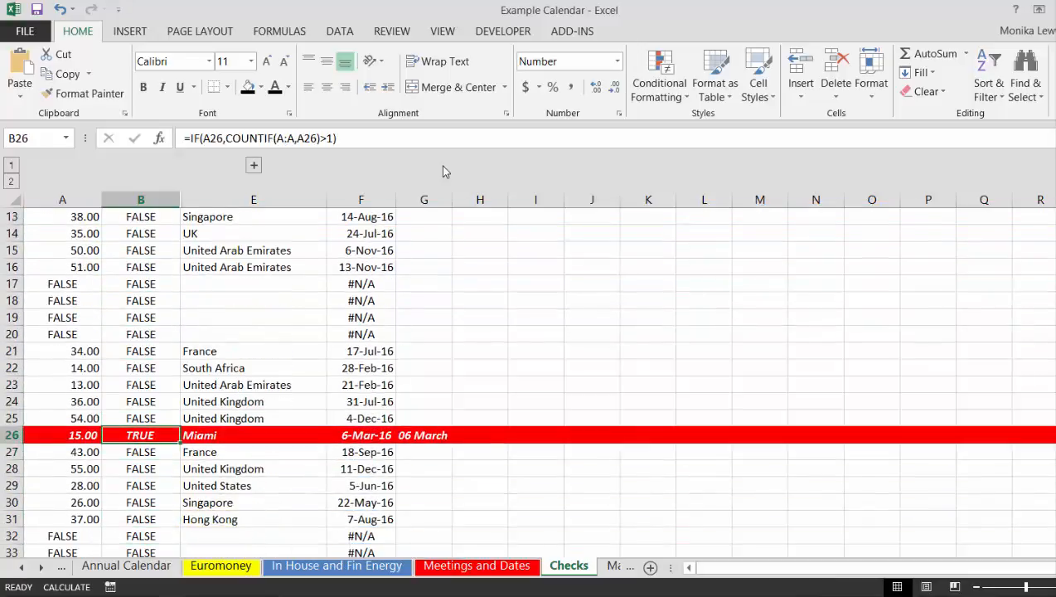
key("ctrl+Up")
key("Up")
key("Left")
key("Up")
key("Up")
key("Up")
key("Up")
key("Up")
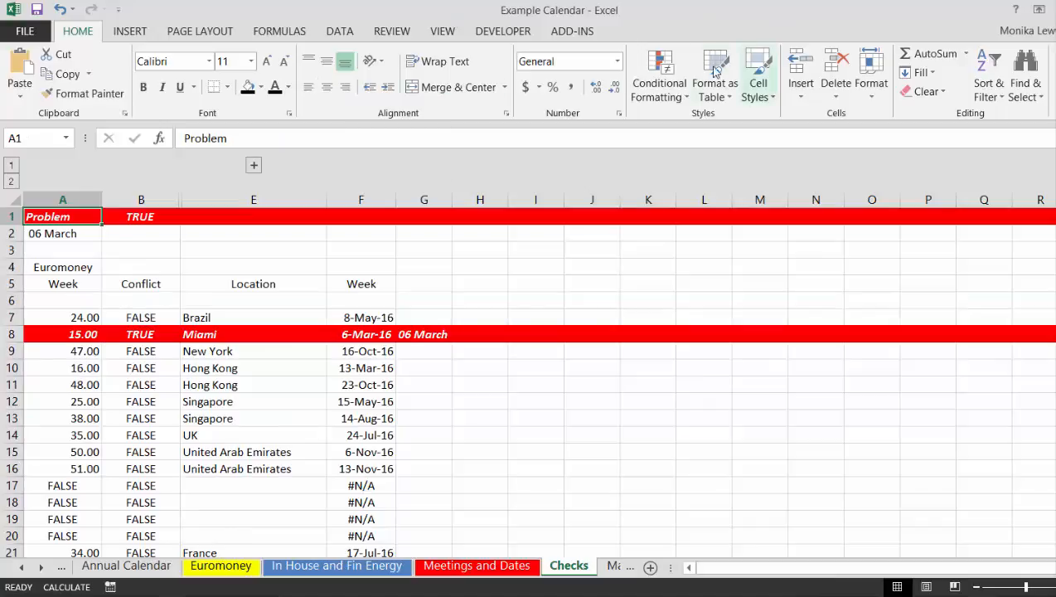
left_click(670, 74)
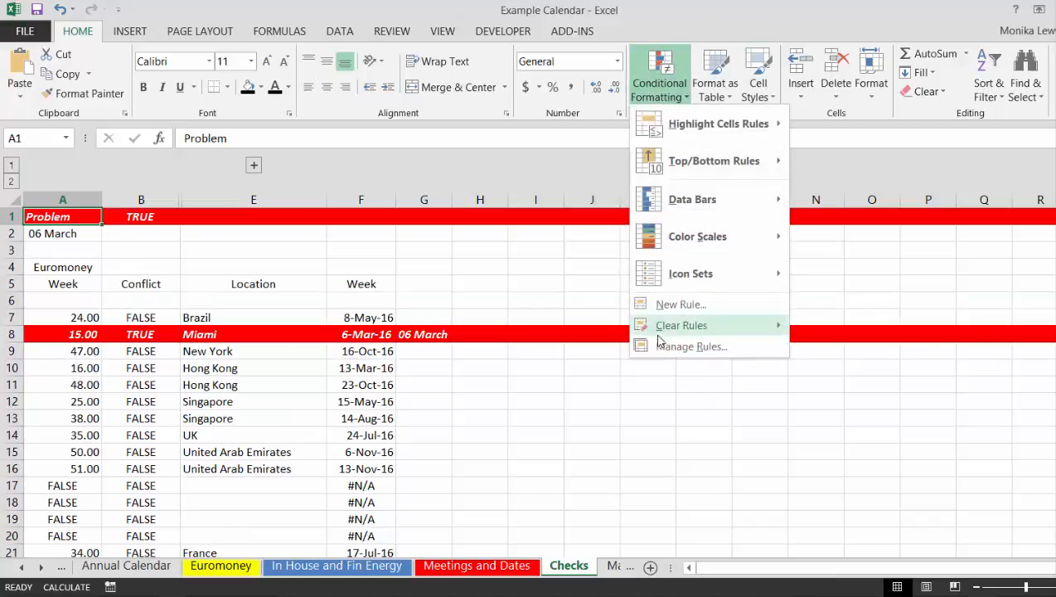
left_click(663, 280)
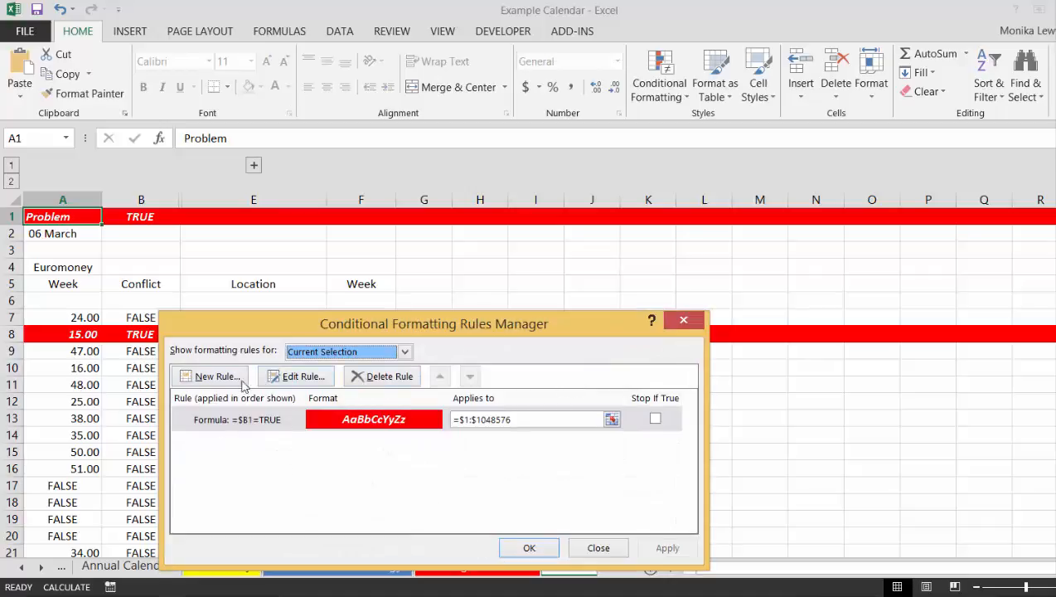
left_click(304, 378)
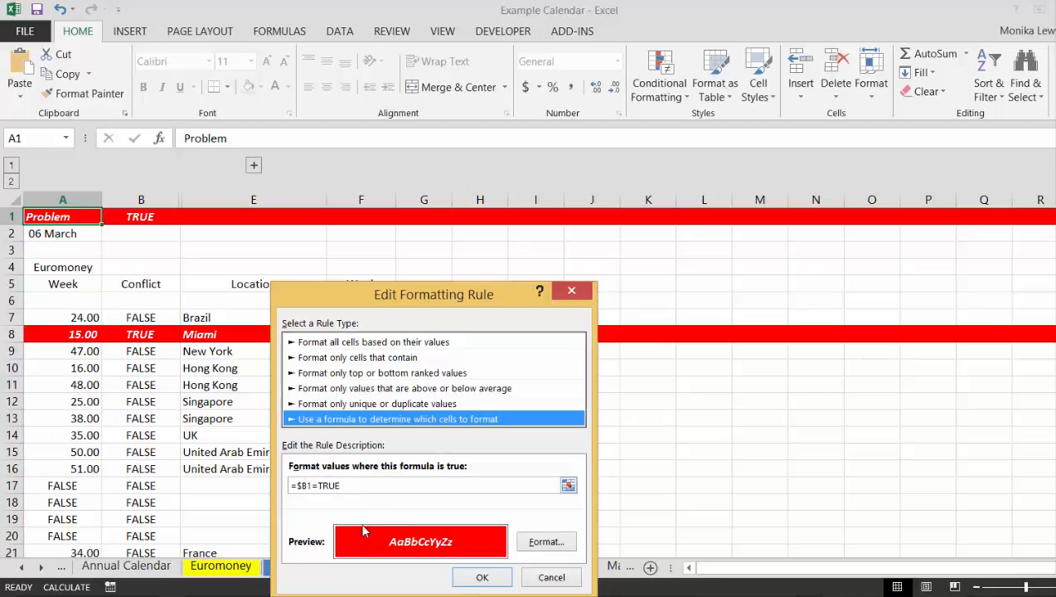
left_click(549, 578)
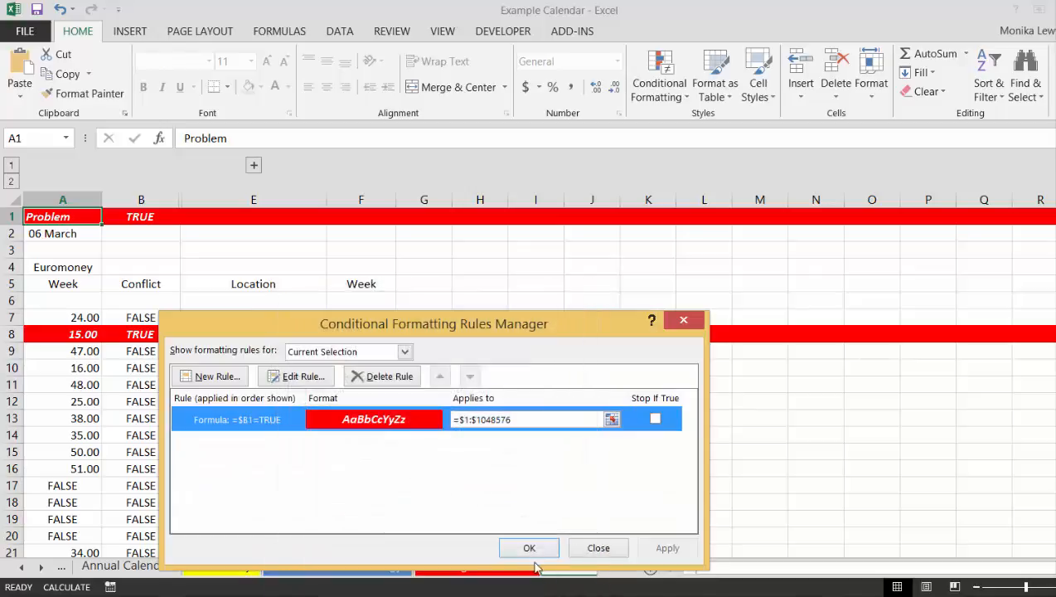
left_click(526, 548)
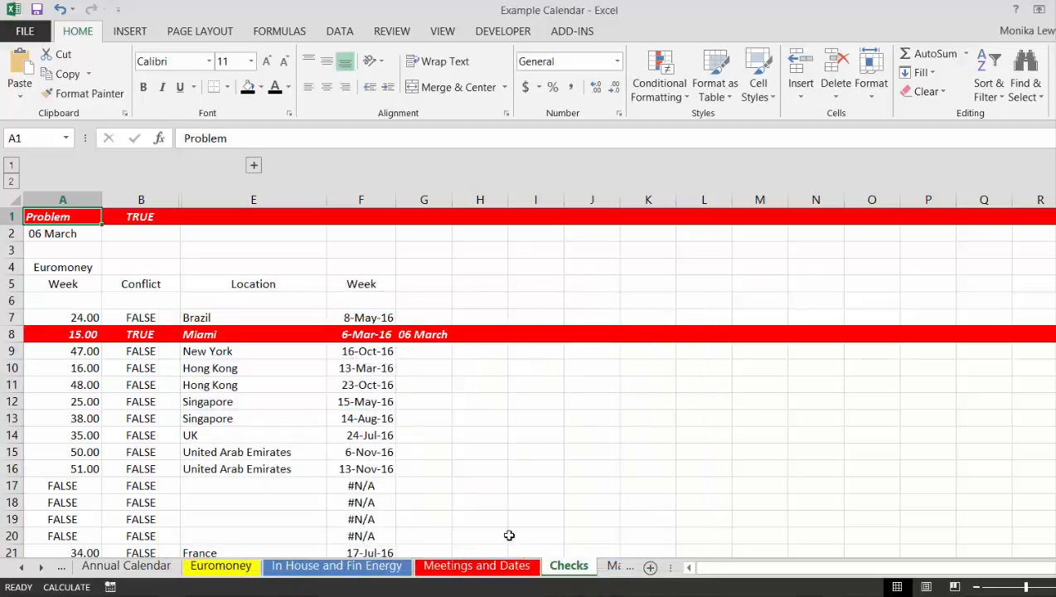
- Review the date lookup, date text and conflict formulas in columns A, B, F and G
left_click(359, 283)
key("Down")
key("Down")
key("Down")
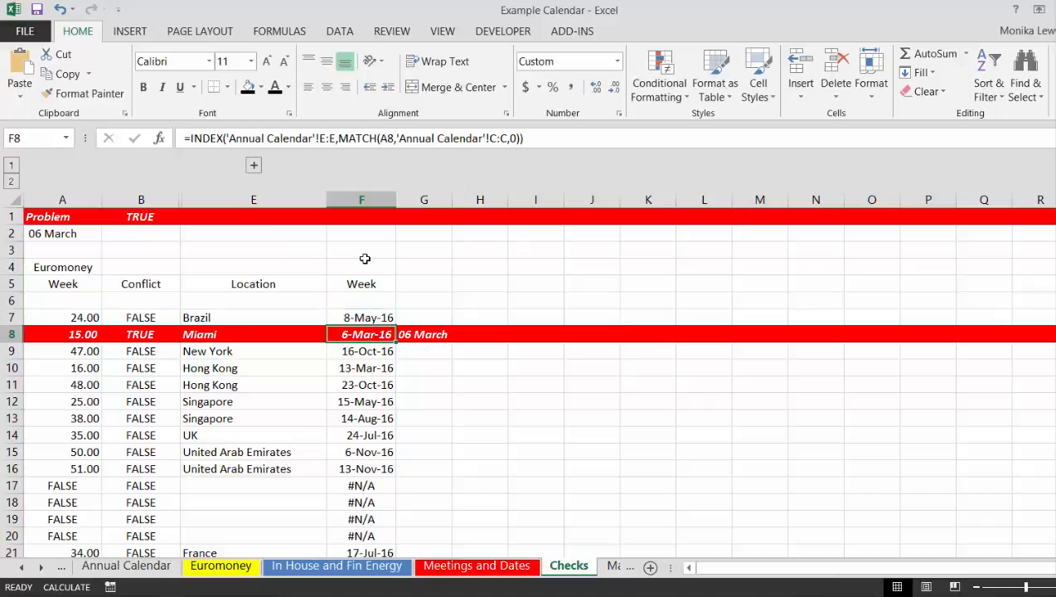
key("Right")
key("Left")
key("Up")
key("Right")
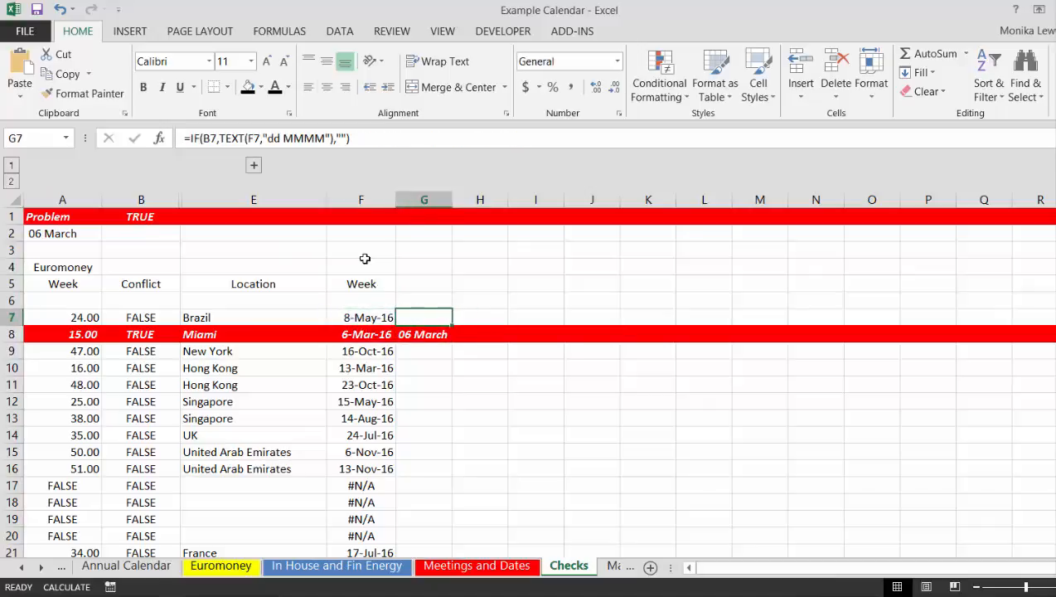
key("Up")
key("Up")
key("Down")
key("Down")
key("Down")
key("Left")
key("Left")
key("Left")
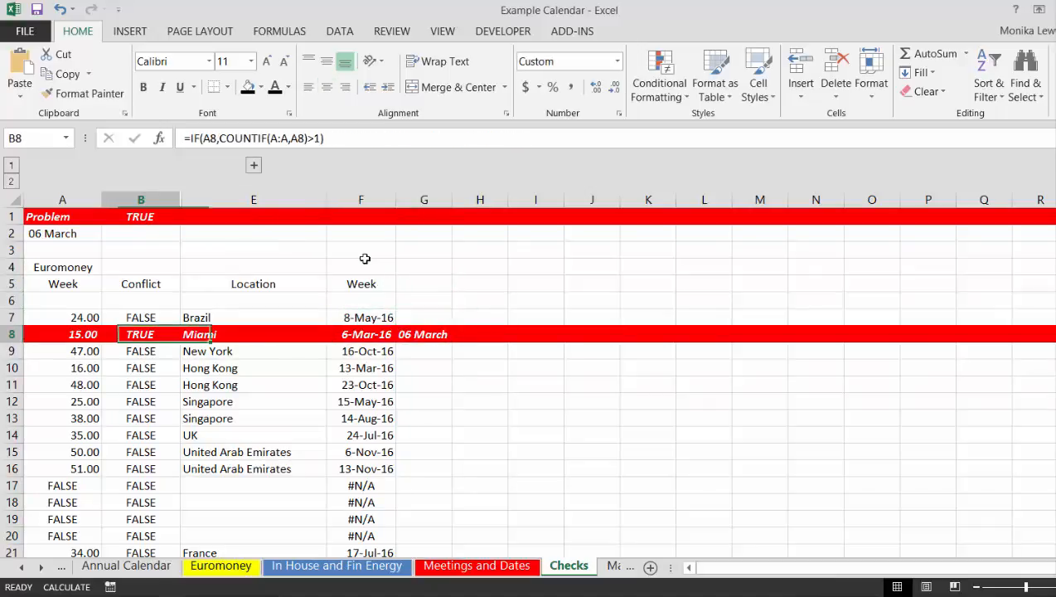
key("Right")
key("Right")
key("Right")
key("Page_Down")
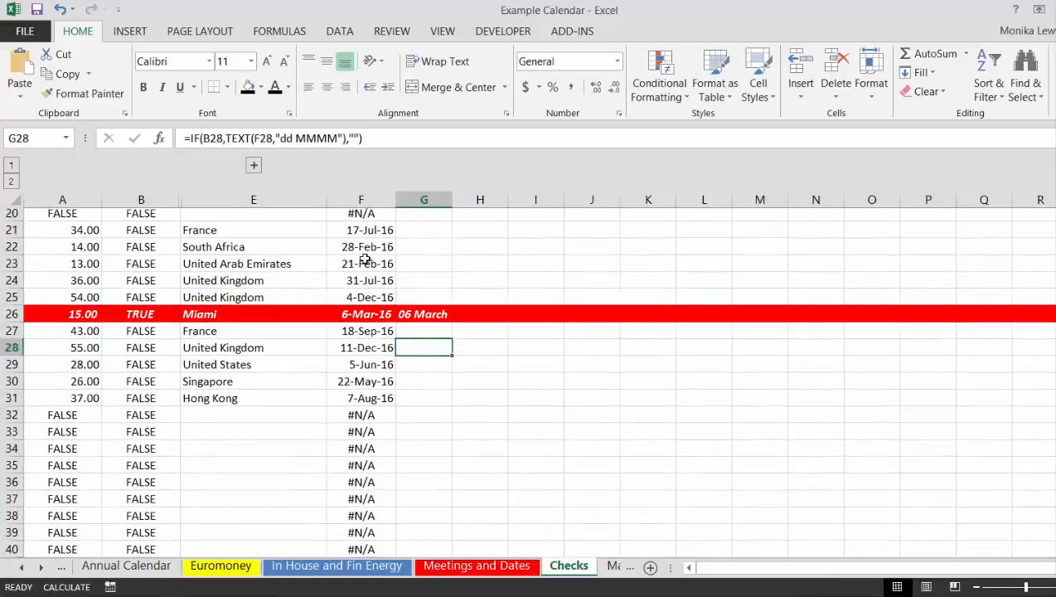
key("Page_Down")
key("Page_Up")
key("Page_Up")
key("Down")
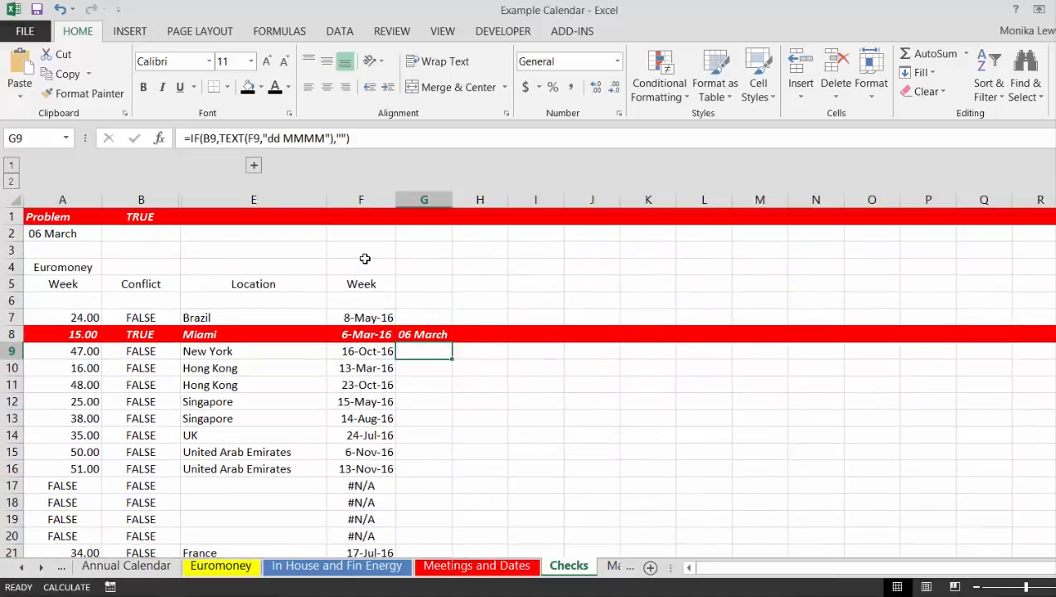
key("Page_Down")
key("Page_Down")
key("Page_Up")
key("Page_Up")
key("Up")
key("Up")
key("Up")
key("Up")
key("Up")
key("Up")
key("Up")
key("Up")
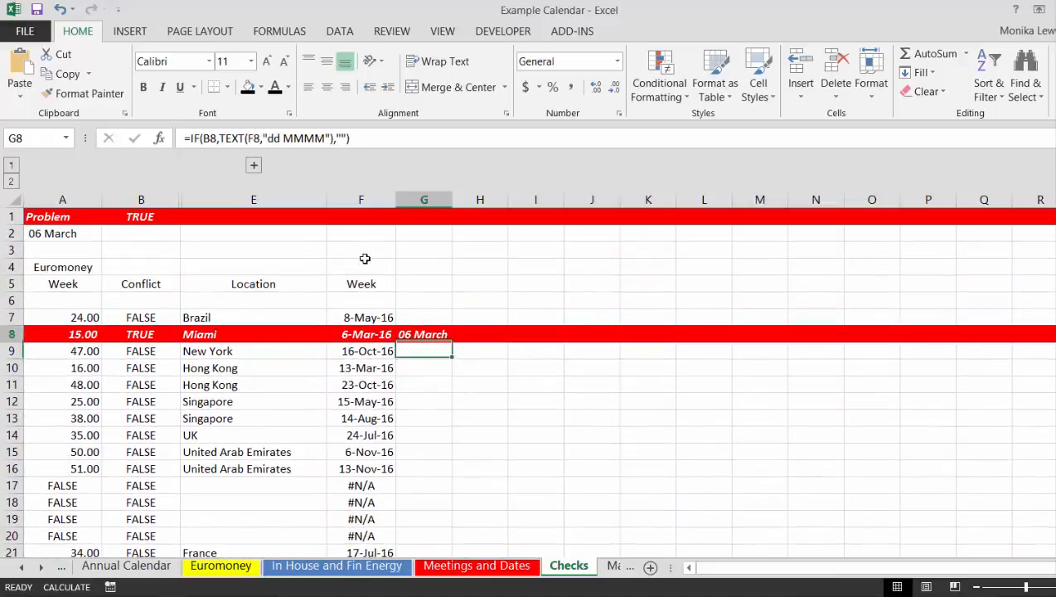
key("Left")
key("Left")
key("Left")
key("Left")
key("Down")
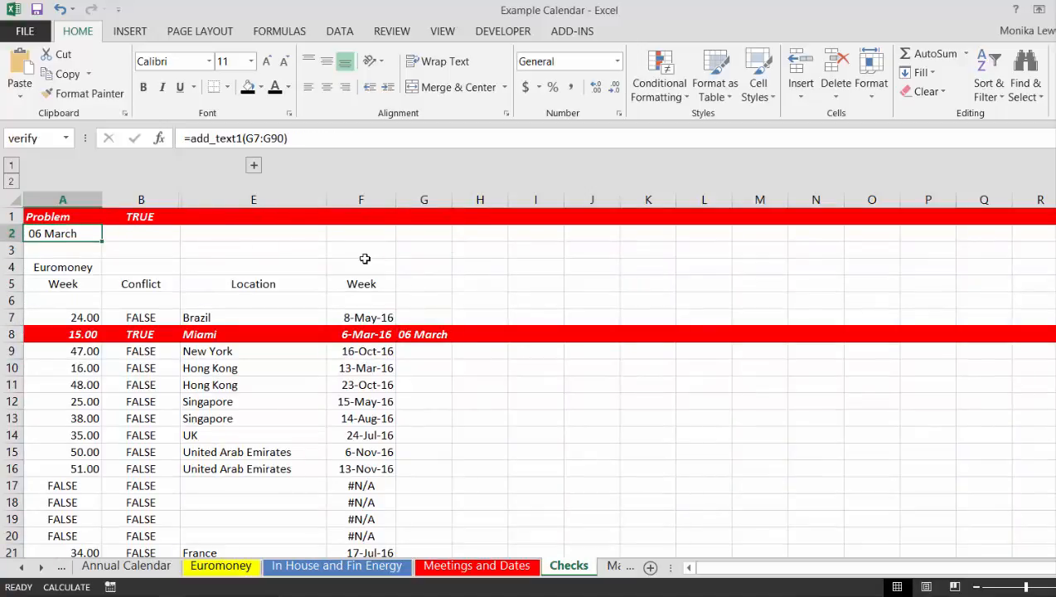
key("Right")
key("Right")
key("Right")
key("Right")
key("Down")
key("Down")
key("Down")
key("Down")
key("Down")
key("Down")
key("Down")
key("Down")
key("Down")
key("Down")
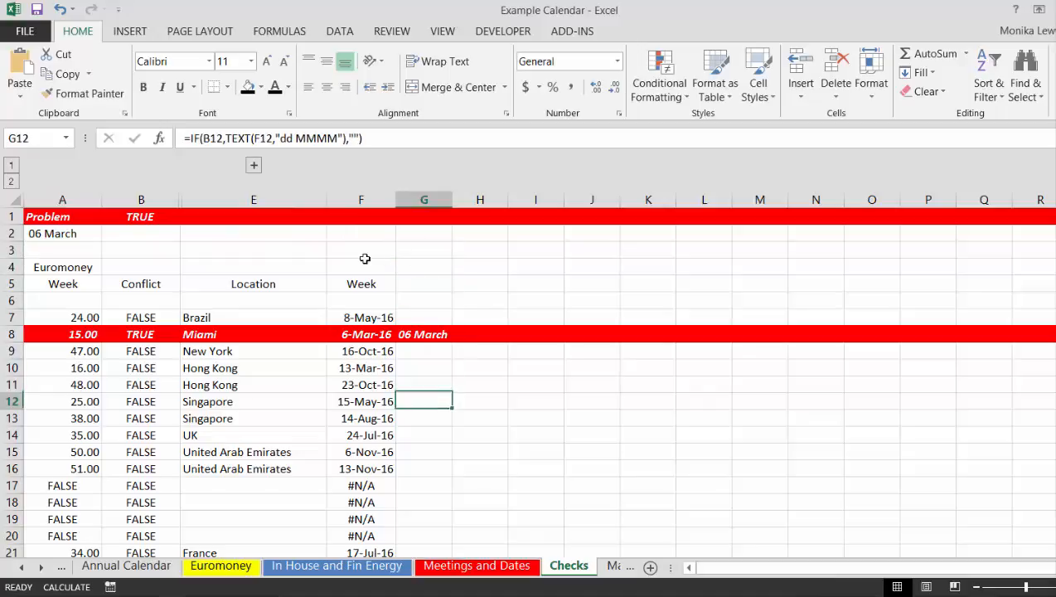
key("Page_Down")
key("Page_Down")
key("Page_Up")
key("Page_Up")
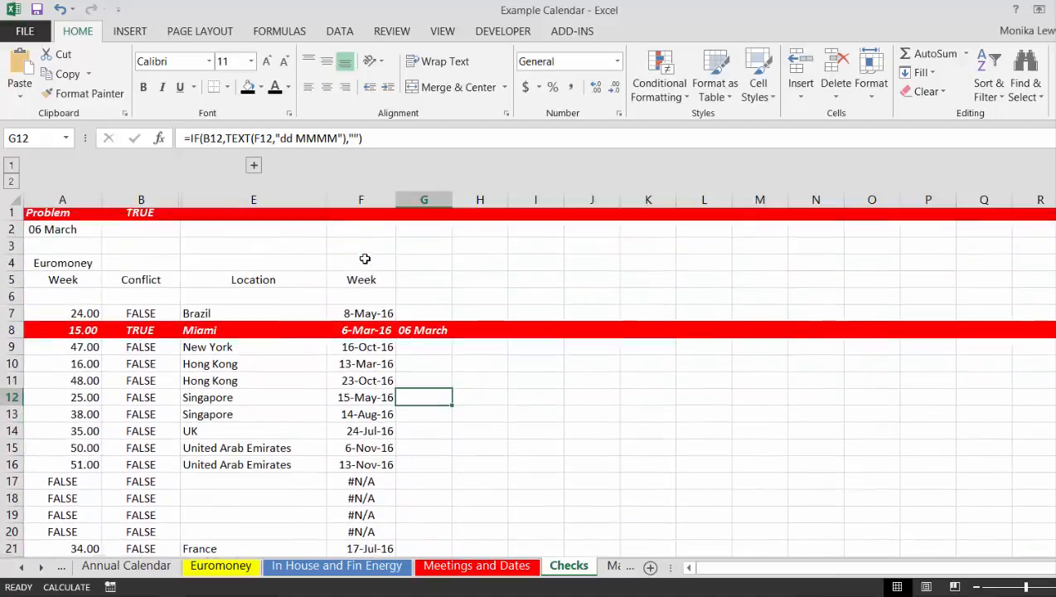
key("Up")
key("Up")
key("Up")
key("Up")
key("Up")
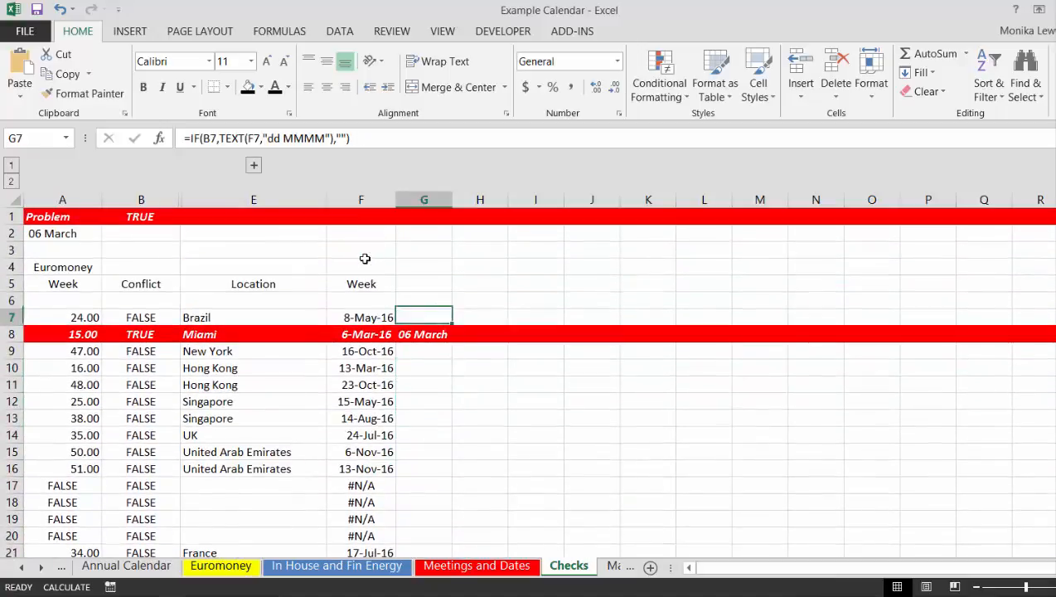
key("Down")
key("Down")
key("Down")
key("Down")
key("Down")
key("Down")
key("Down")
key("Down")
key("Down")
key("Down")
key("Down")
key("Down")
key("Down")
key("Down")
key("Down")
key("Down")
key("Down")
key("Down")
key("Down")
key("Down")
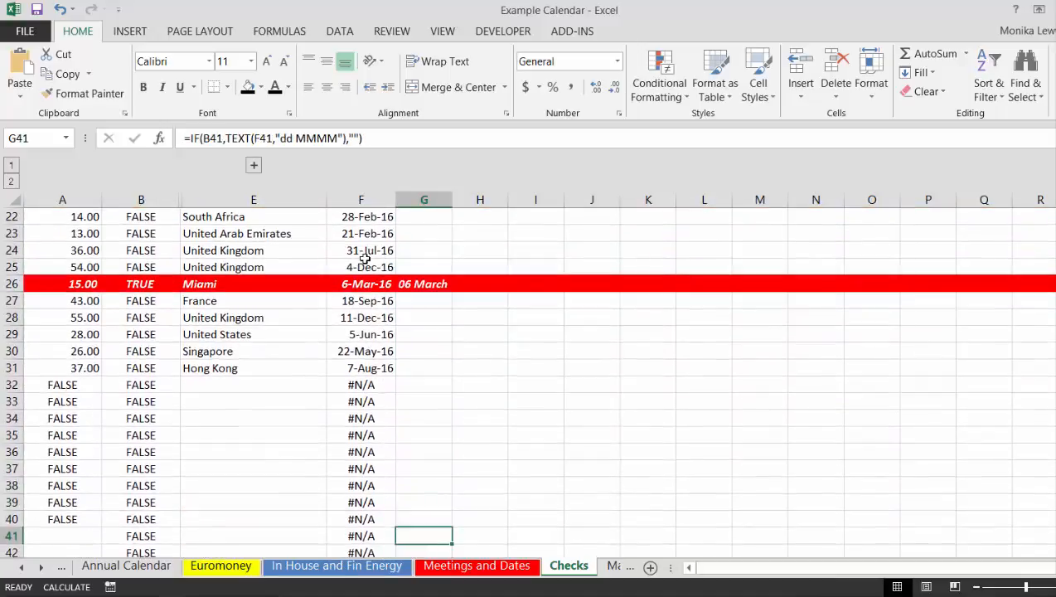
key("Page_Down")
key("Page_Up")
key("Page_Up")
key("Page_Up")
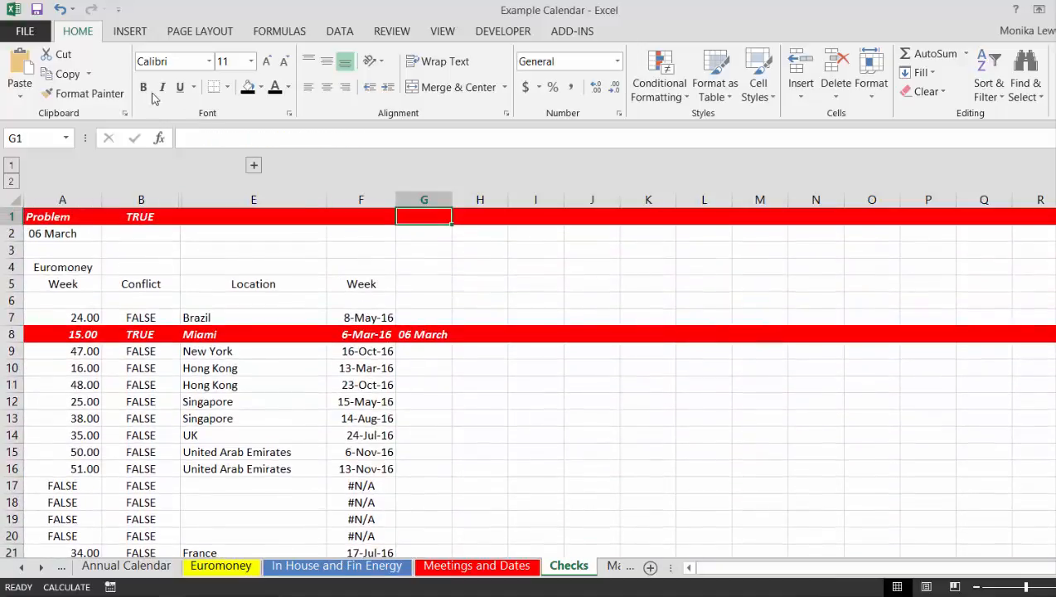
- Open the Developer tab's Macros dialog and select the functions macro
left_click(493, 30)
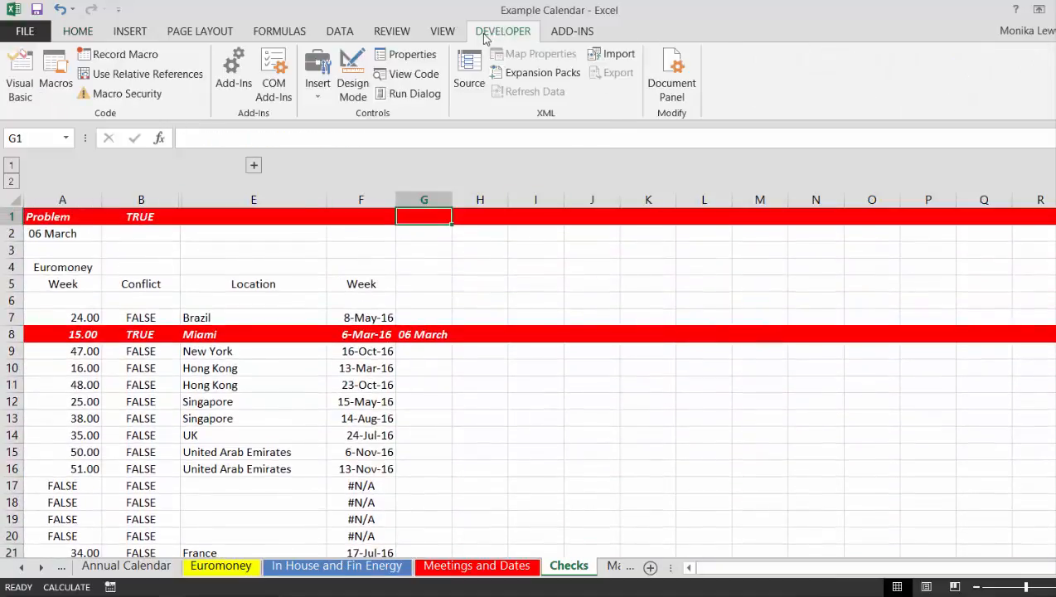
left_click(56, 70)
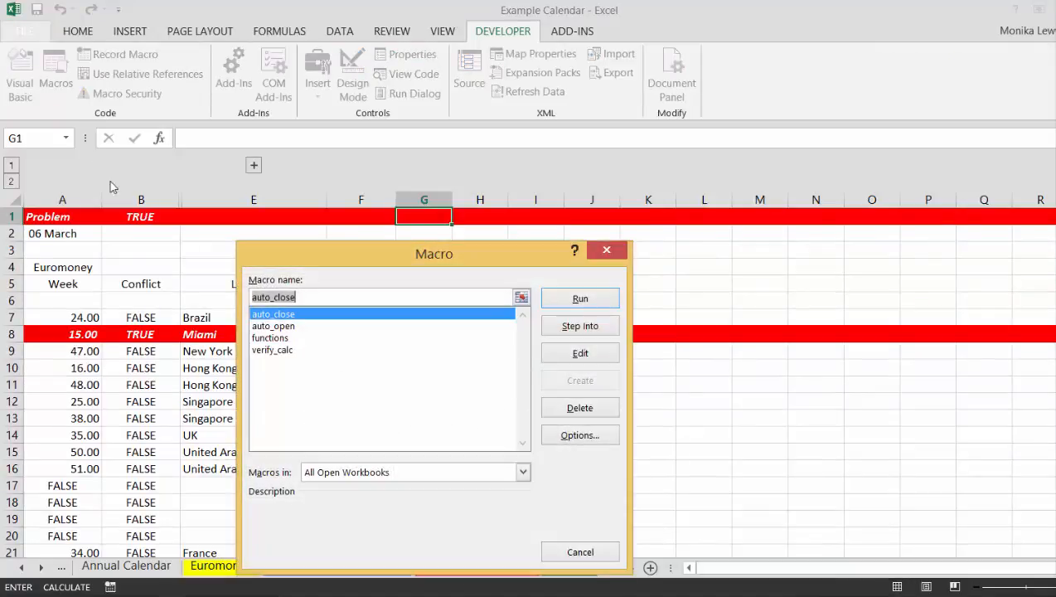
left_click(270, 339)
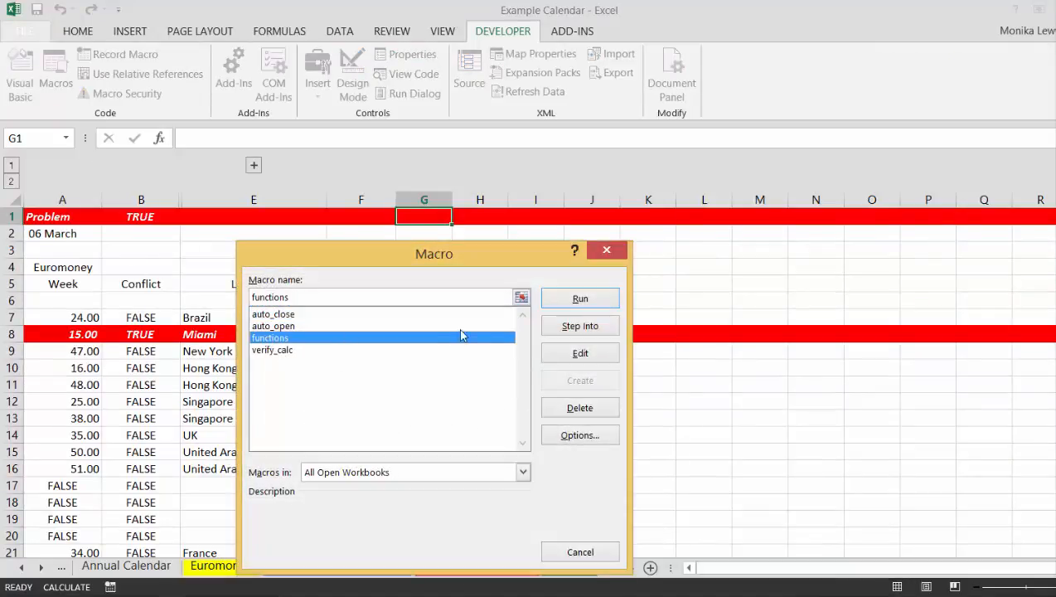
- Edit the functions macro and delete the Application.Volatile line from add_text1 in Module1
left_click(579, 354)
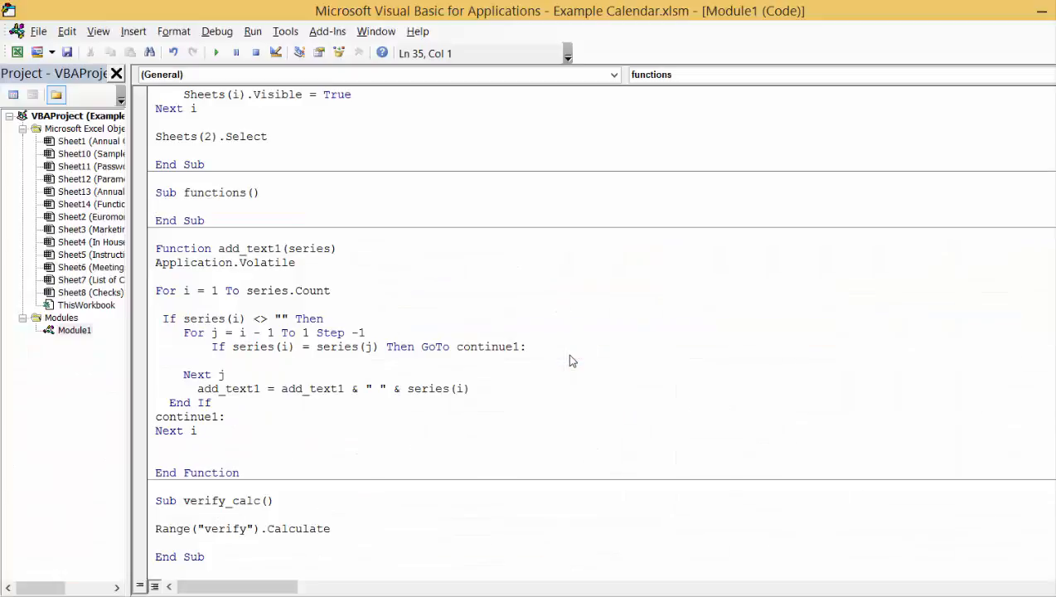
key("Down")
key("Down")
key("Down")
key("Down")
key("Down")
key("Down")
key("Up")
key("Up")
key("Up")
key("Up")
key("Up")
key("Up")
key("Up")
key("Up")
key("Up")
key("Up")
key("Up")
key("Up")
key("Up")
key("Up")
key("Up")
key("shift+Up")
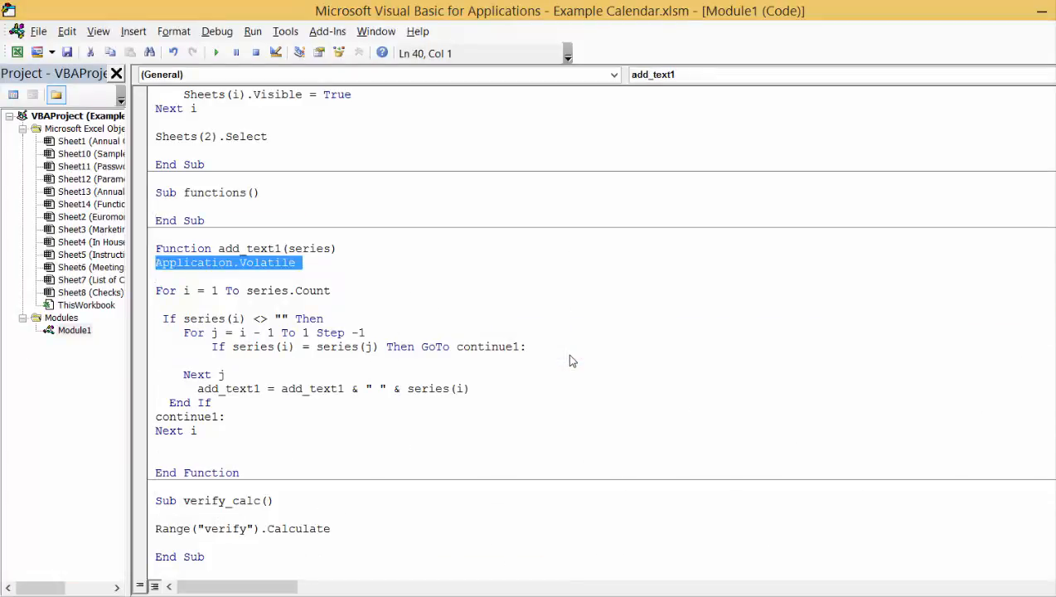
key("Delete")
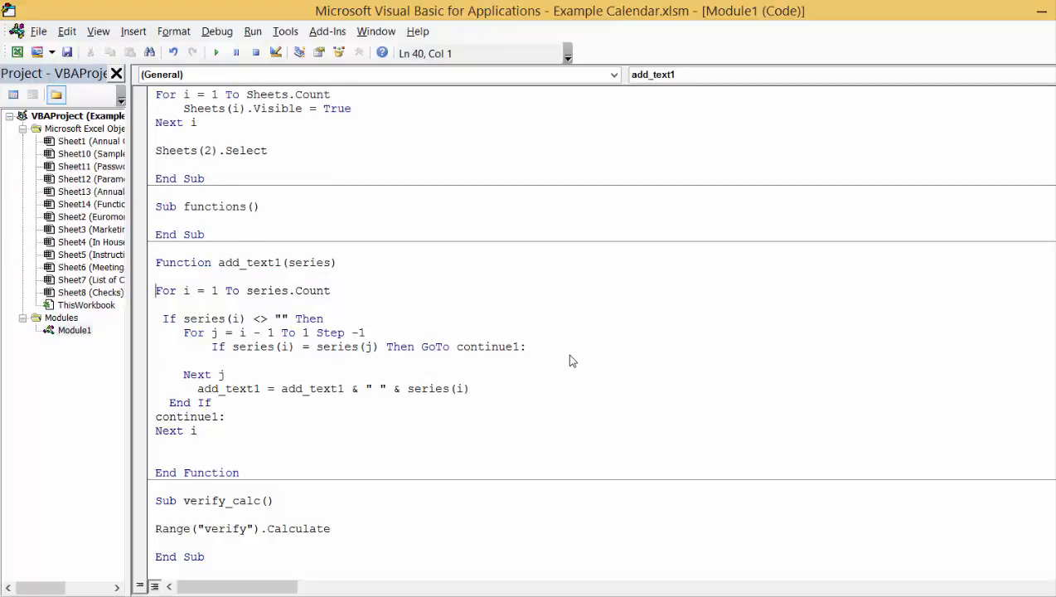
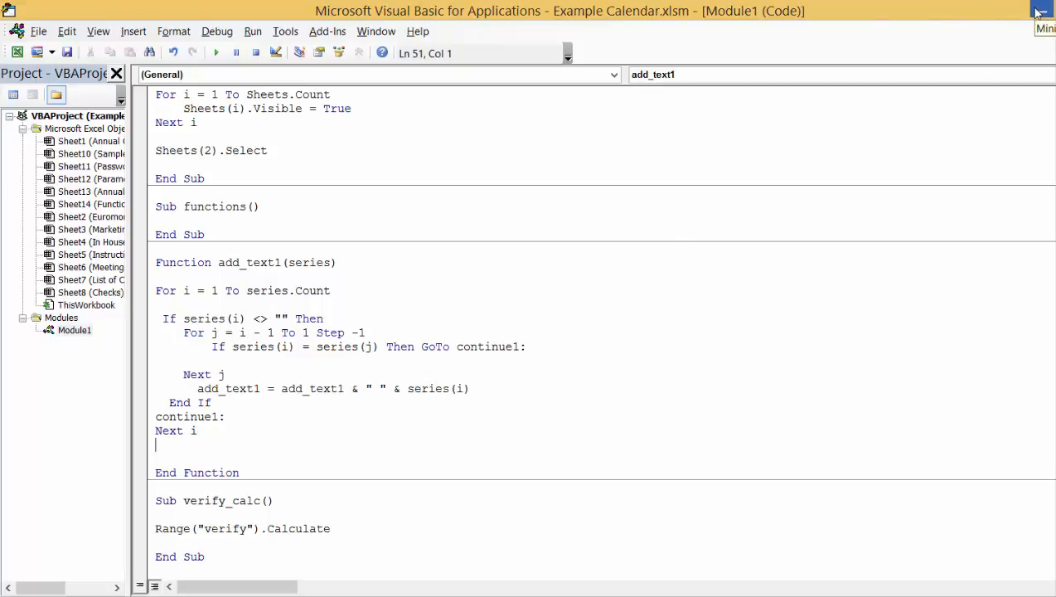
- Minimize the VBA editor and select a cell on the Checks sheet
left_click(1039, 10)
left_click(294, 238)
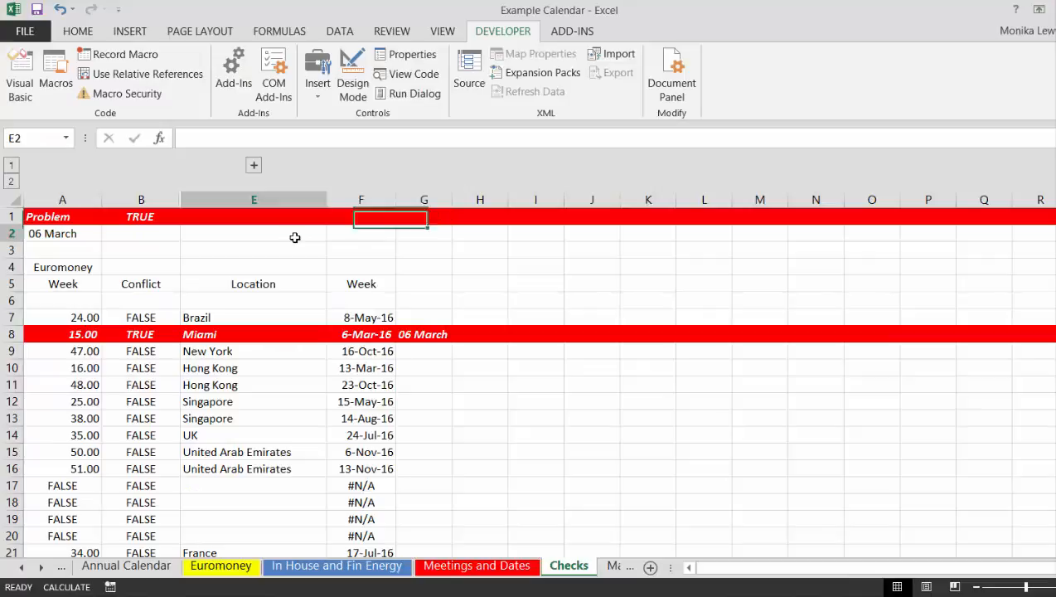
- Inspect the Checks verify cell's =add_text1(G7:G90) formula, then page through the Euromoney course list
key("Left")
key("Left")
key("Right")
key("Left")
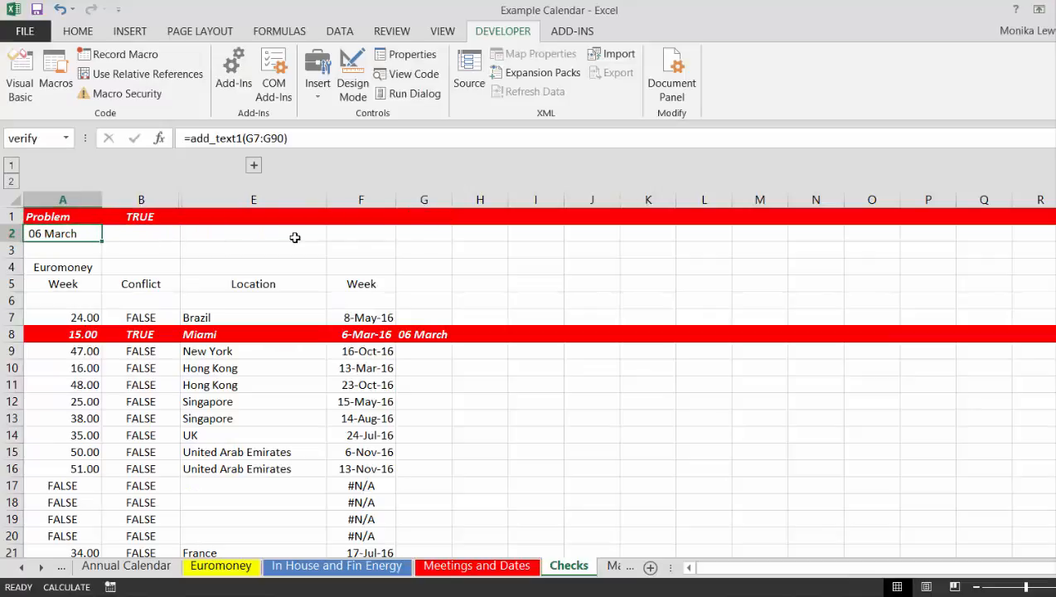
key("Down")
key("Down")
key("Down")
key("Down")
key("Down")
key("Down")
key("Down")
key("Down")
key("Down")
key("Down")
key("Down")
key("Down")
key("Down")
key("Down")
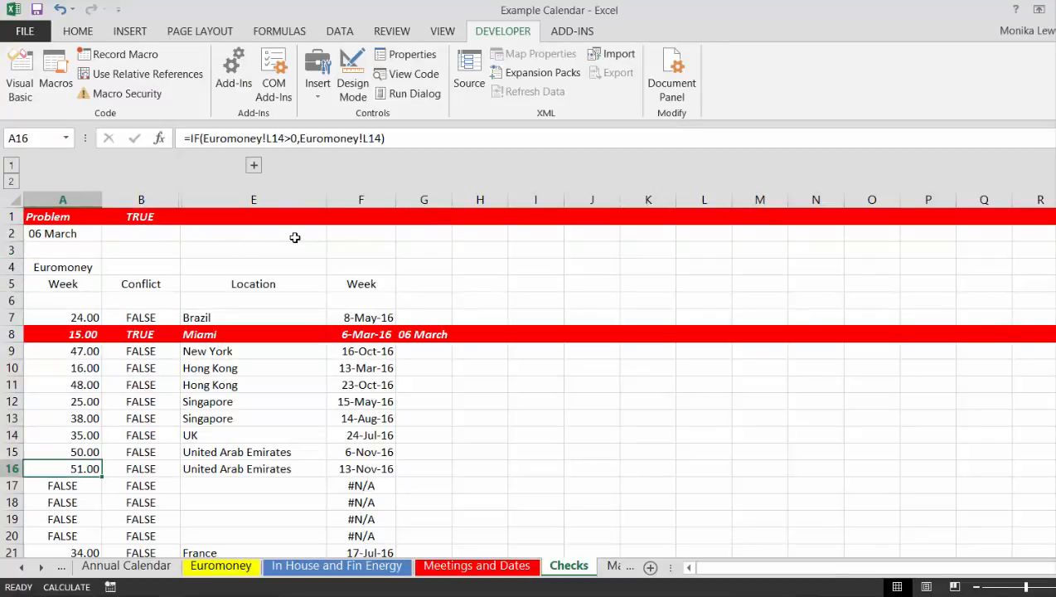
key("ctrl+Page_Up")
key("ctrl+Page_Up")
key("ctrl+Page_Up")
key("ctrl+Page_Up")
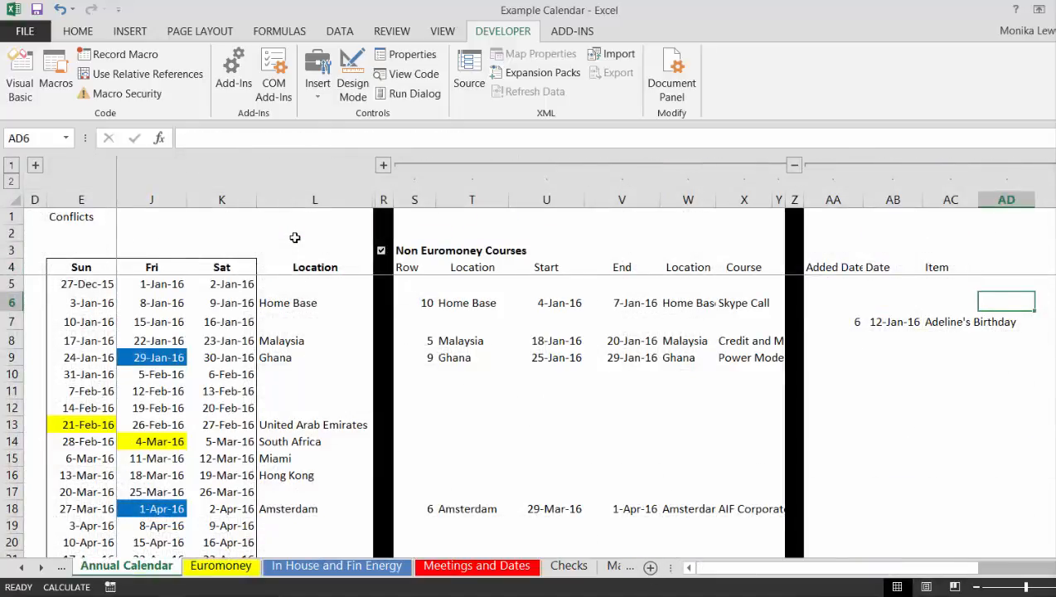
key("ctrl+Page_Down")
key("Page_Down")
key("Page_Down")
key("Page_Up")
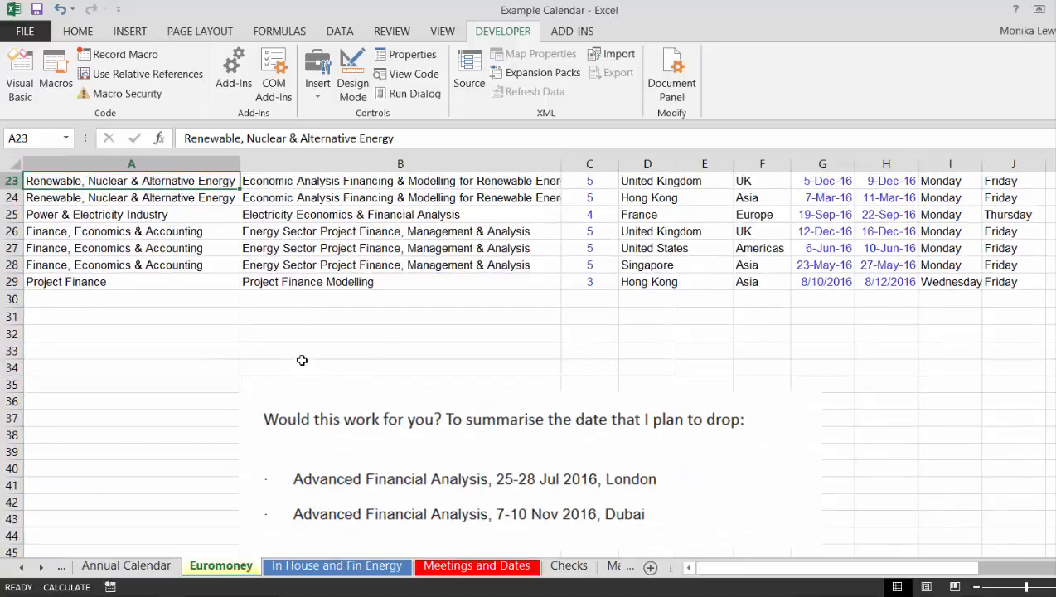
- Locate the Singapore renewable energy course in row 96 and its start and end dates
left_click(302, 360)
key("Page_Down")
key("Down")
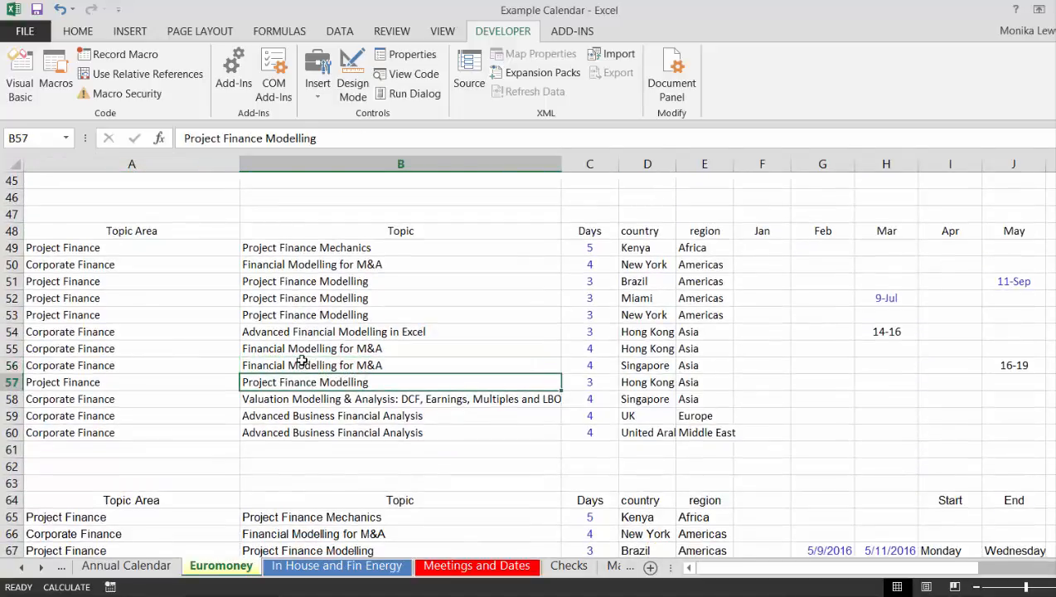
key("Down")
key("Down")
key("Down")
key("Down")
key("Down")
key("Down")
key("Down")
key("Down")
key("Down")
key("Down")
key("Down")
key("Down")
key("Down")
key("Down")
key("Down")
key("Down")
key("Down")
key("Down")
key("Down")
key("Down")
key("Up")
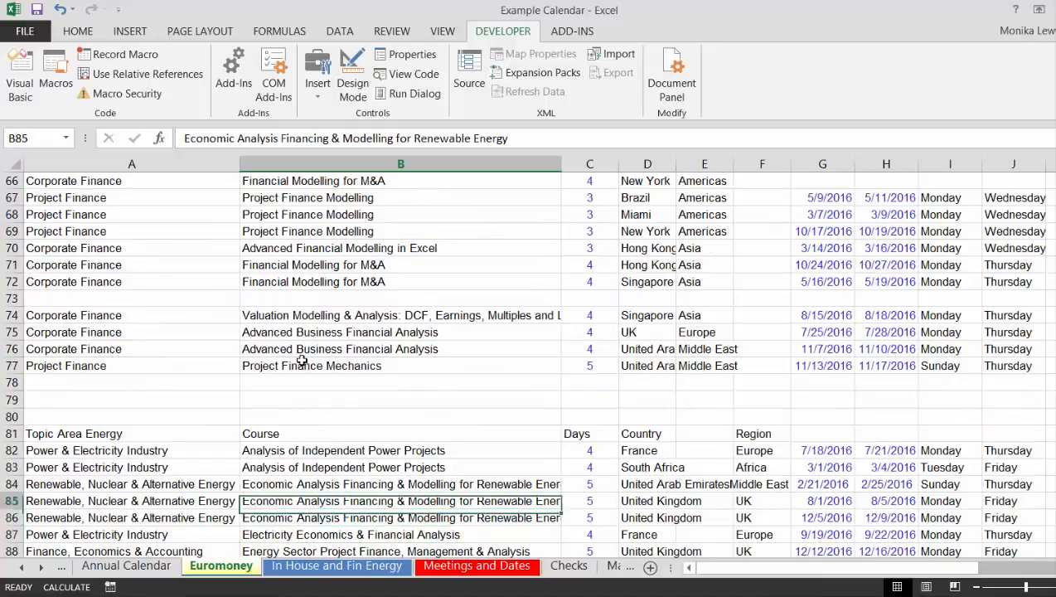
key("Up")
key("Up")
key("Up")
key("Up")
key("Up")
key("Up")
key("Up")
key("Up")
key("Down")
key("Down")
key("Down")
key("Down")
key("Down")
key("Down")
key("Down")
key("Down")
key("Down")
key("Down")
key("Down")
key("Down")
key("Down")
key("Down")
key("Down")
key("Down")
key("Down")
key("Down")
key("Down")
key("Down")
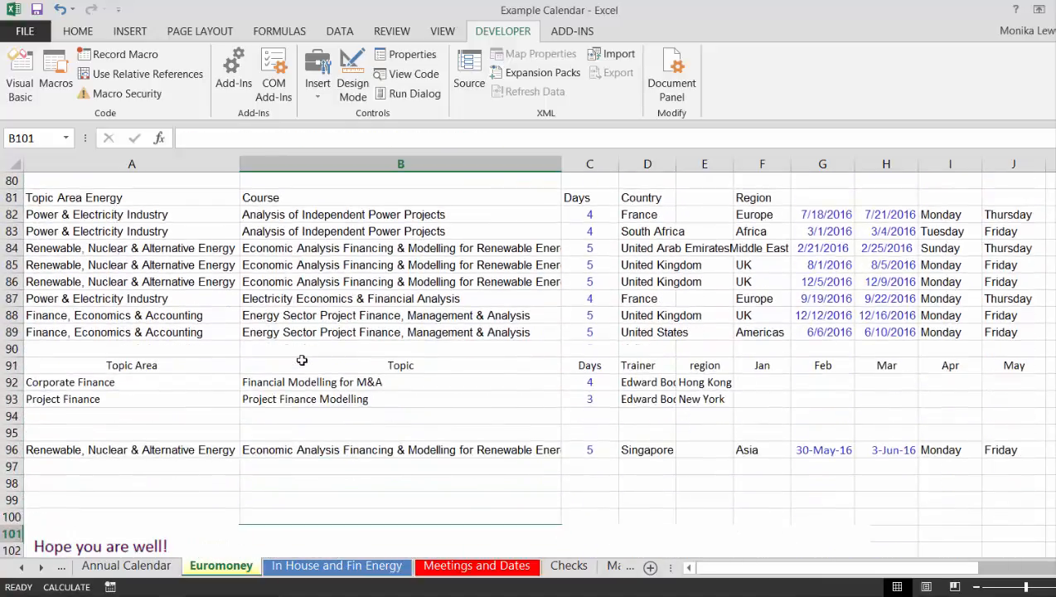
key("Up")
key("Up")
key("Up")
key("Up")
key("Up")
key("Right")
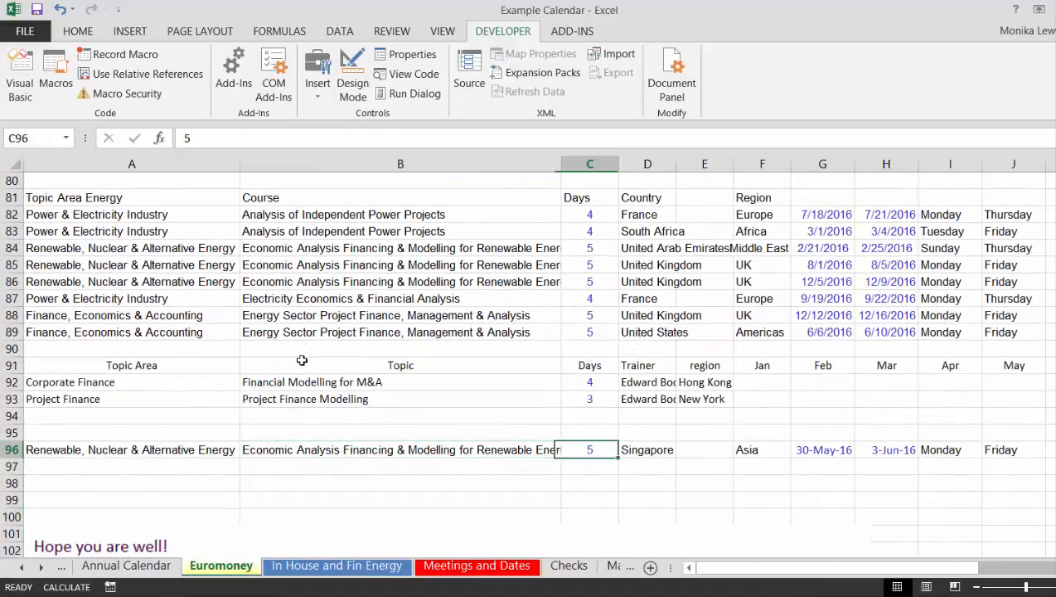
key("Right")
key("Right")
key("Right")
key("Right")
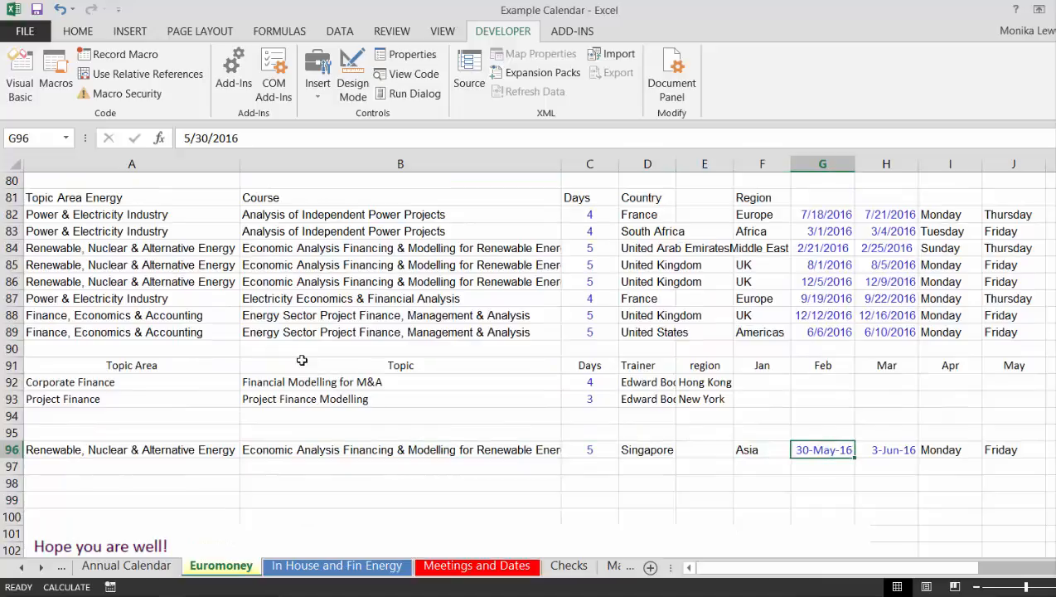
key("Right")
key("Left")
- Review the week values and Miami conflict formulas on the Checks sheet
key("ctrl+Page_Down")
key("ctrl+Page_Down")
key("ctrl+Page_Down")
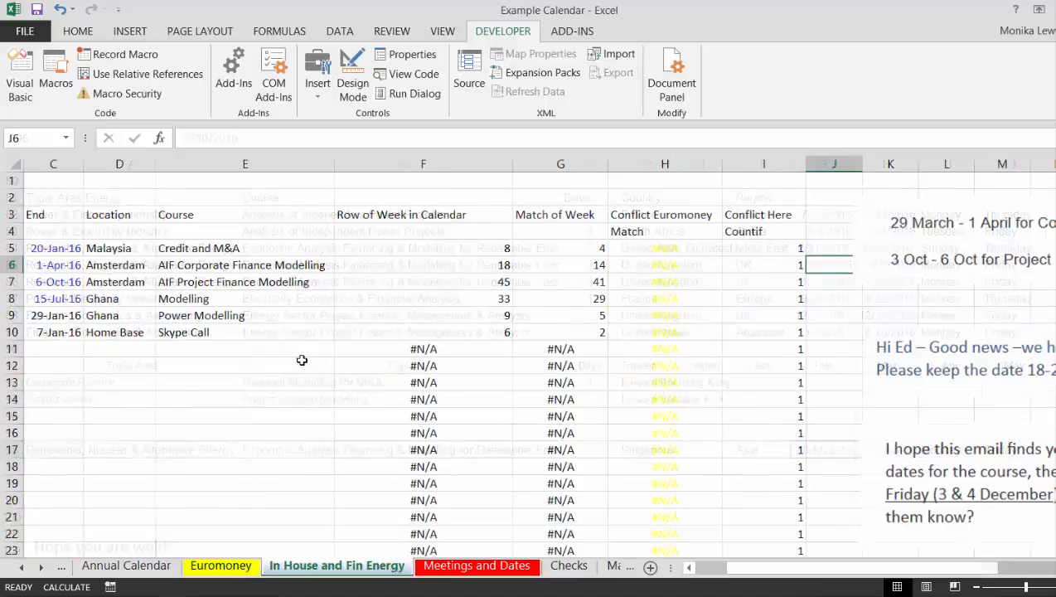
key("Down")
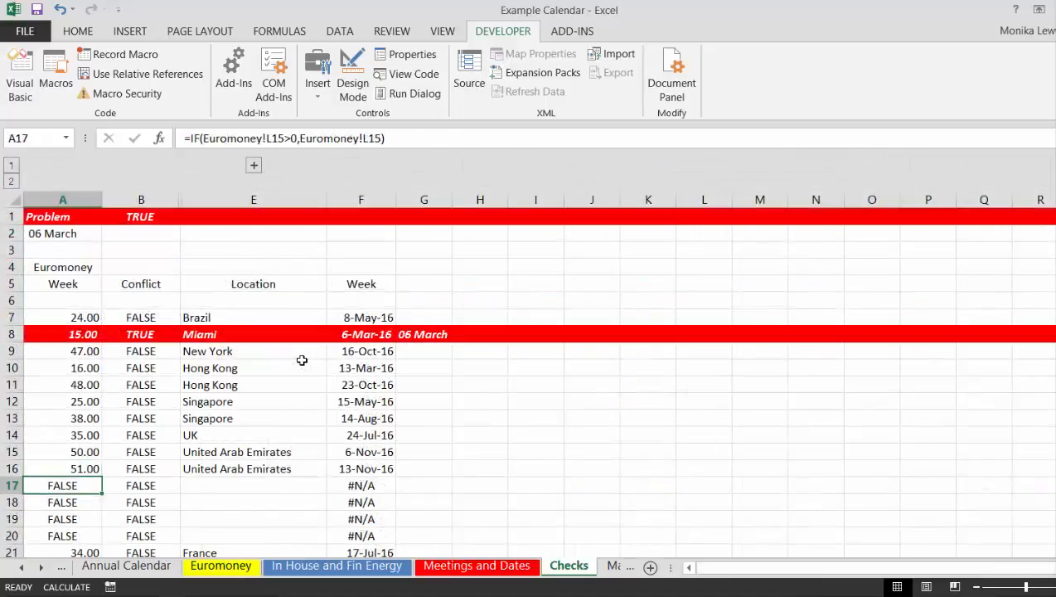
key("Page_Down")
key("Up")
key("Up")
key("Up")
key("Up")
key("Up")
key("Up")
key("Up")
key("Up")
key("Up")
key("Up")
key("Up")
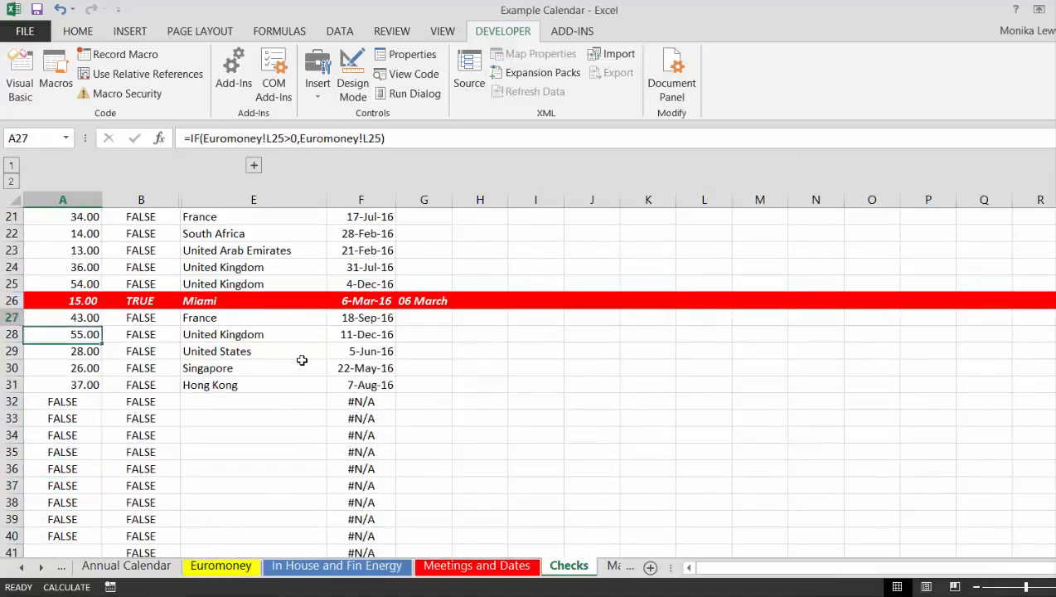
key("Page_Up")
key("Down")
key("Down")
key("Down")
key("Down")
key("Down")
key("Down")
key("Down")
key("Down")
key("Down")
key("Down")
key("Down")
key("Down")
key("Down")
key("Down")
key("Down")
key("Down")
key("Down")
key("Down")
key("Down")
key("Down")
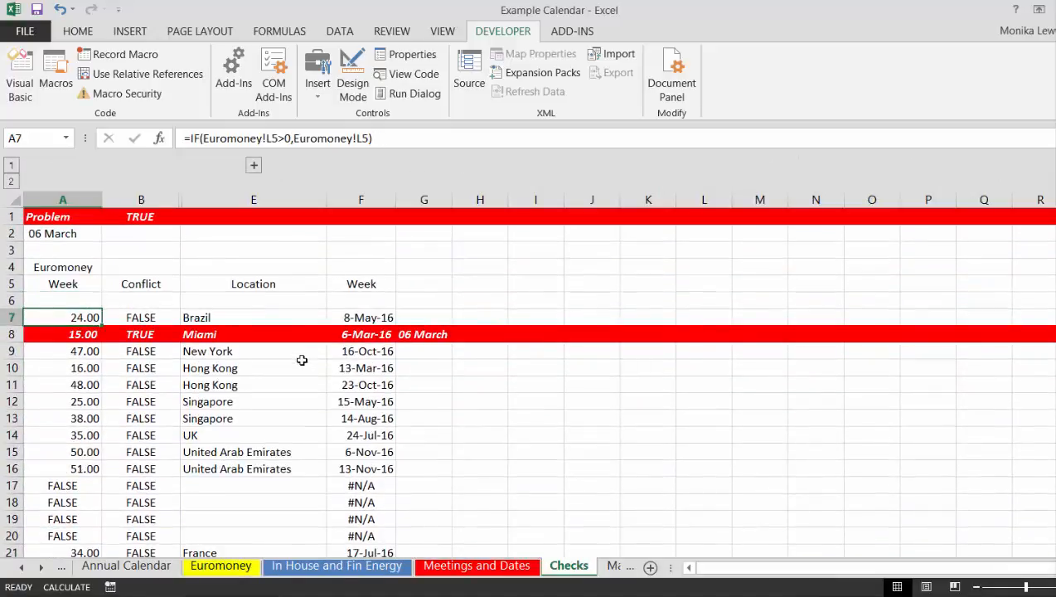
key("Up")
key("Up")
key("Up")
key("Up")
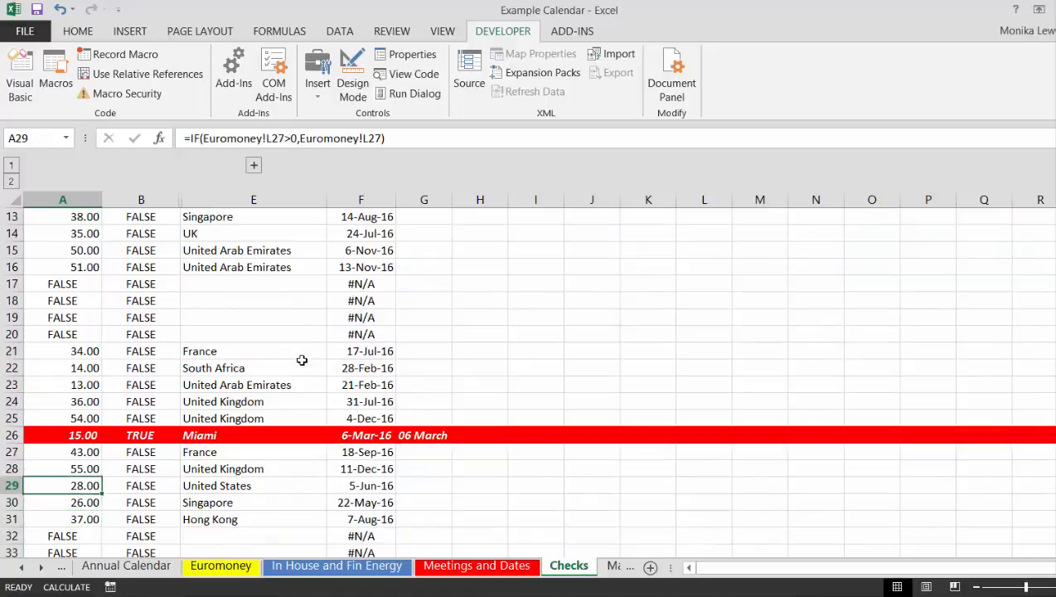
- Copy the row 96 dates 30-May-16 and 3-Jun-16 (G96:H96) on Euromoney
key("ctrl+Page_Up")
key("ctrl+Page_Up")
key("ctrl+Page_Up")
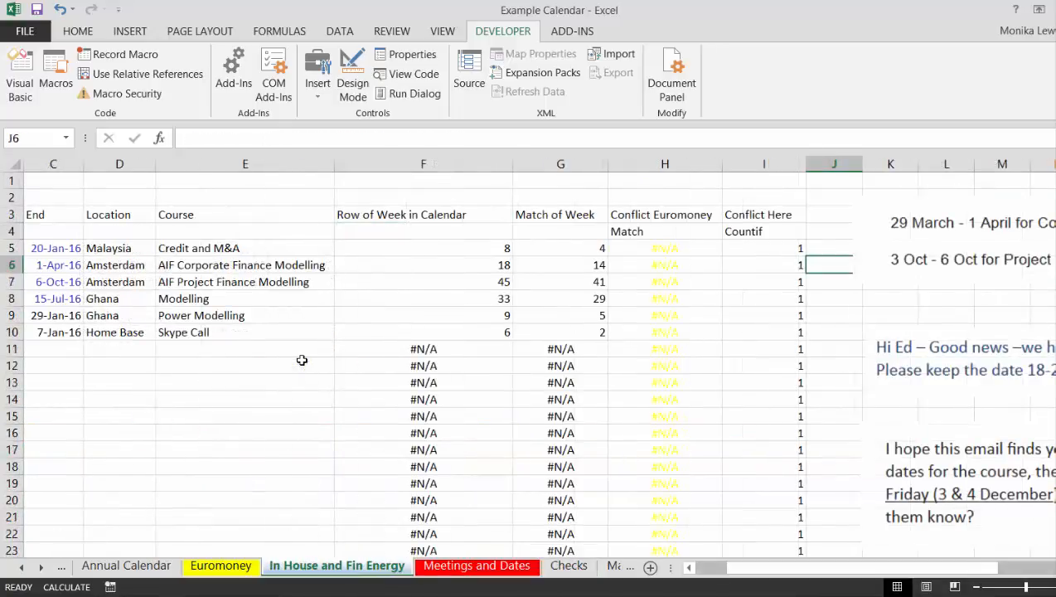
key("Right")
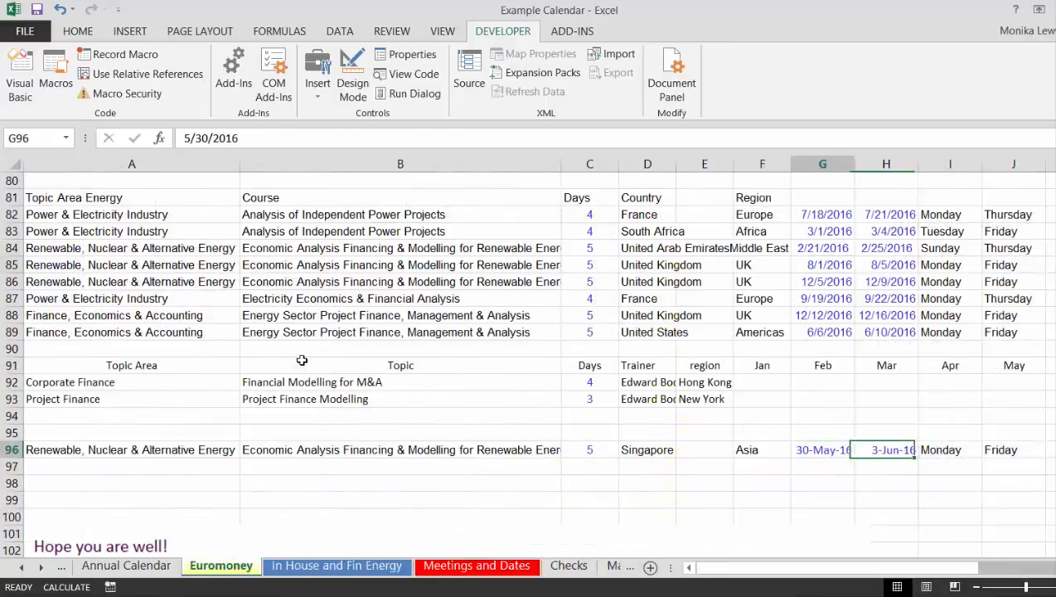
key("Left")
key("shift+Right")
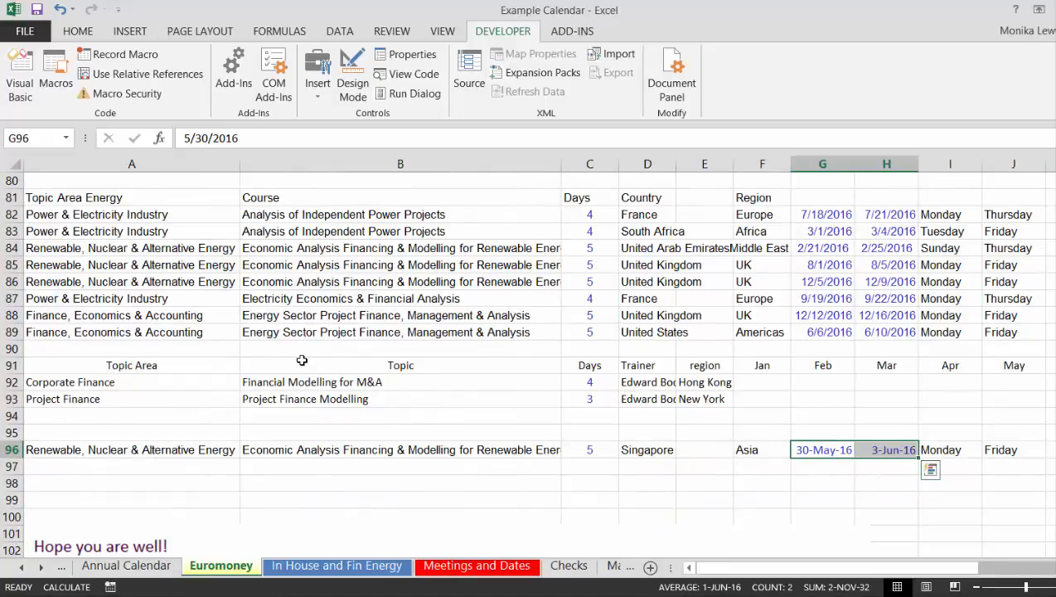
key("ctrl+c")
key("Page_Up")
key("Page_Up")
key("Page_Up")
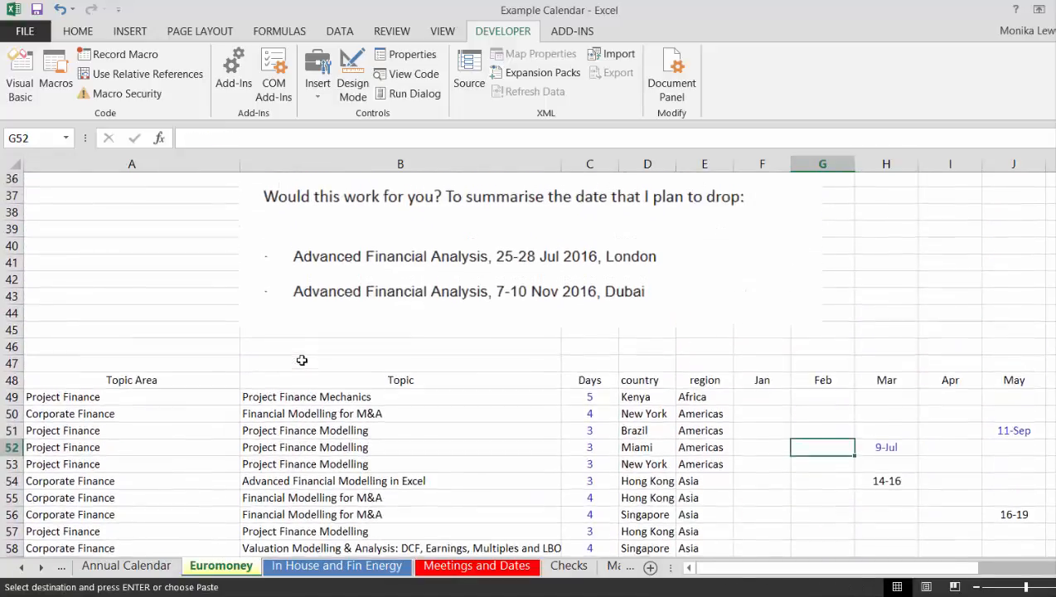
- Move up the Euromoney sheet to the start-date cell of row 24
key("Page_Up")
key("Down")
key("Down")
key("Down")
key("Down")
key("Down")
key("Down")
key("Down")
key("Down")
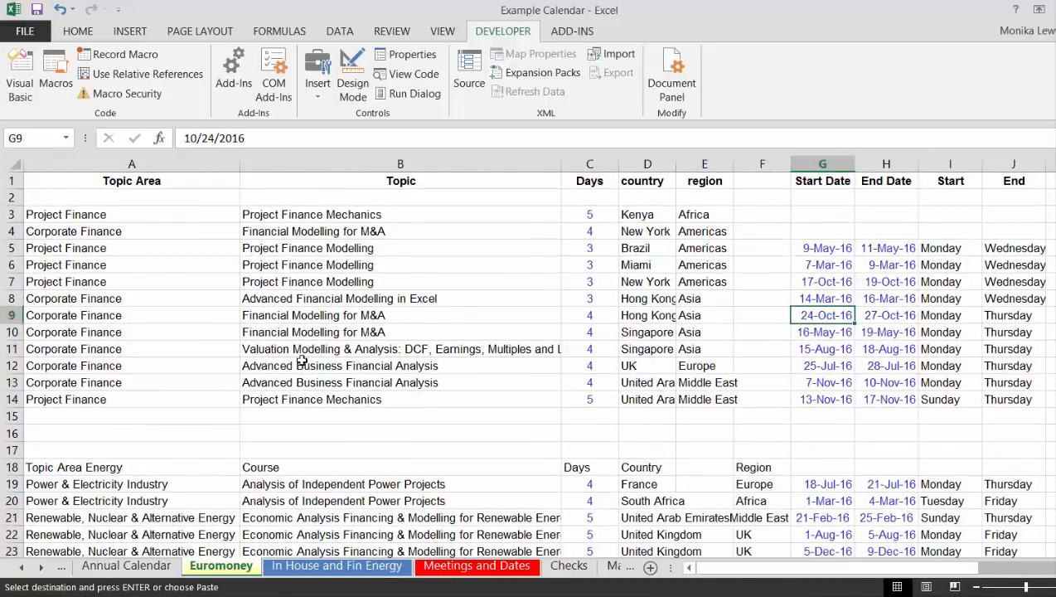
key("Down")
key("Down")
key("Down")
key("Down")
key("Down")
key("Down")
key("Down")
key("Down")
key("Down")
key("Down")
key("Down")
key("Down")
key("Down")
key("Up")
key("Right")
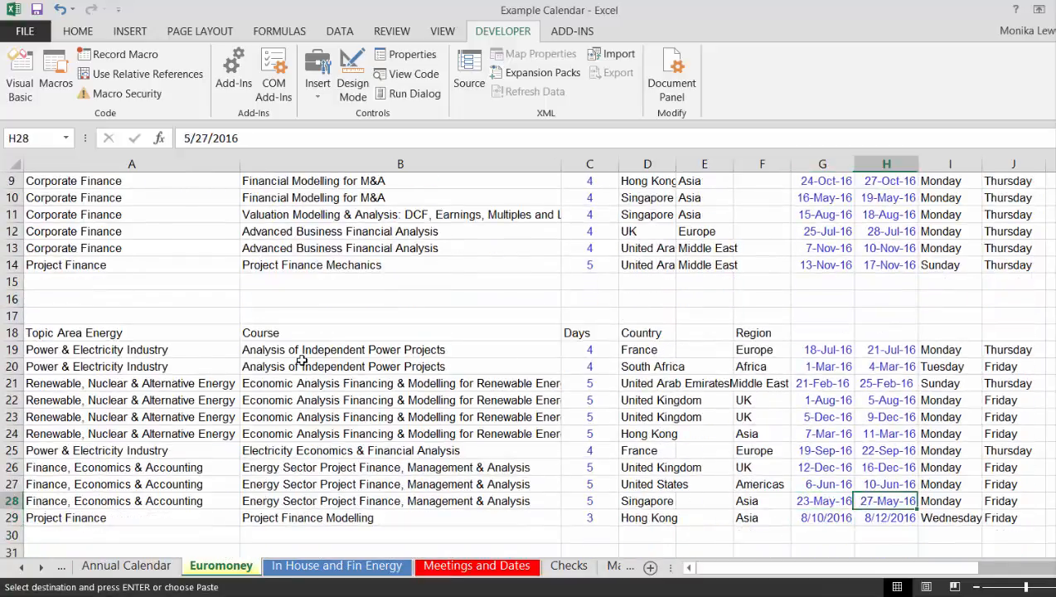
key("Right")
key("Right")
key("Right")
key("Up")
key("Up")
key("Up")
key("Up")
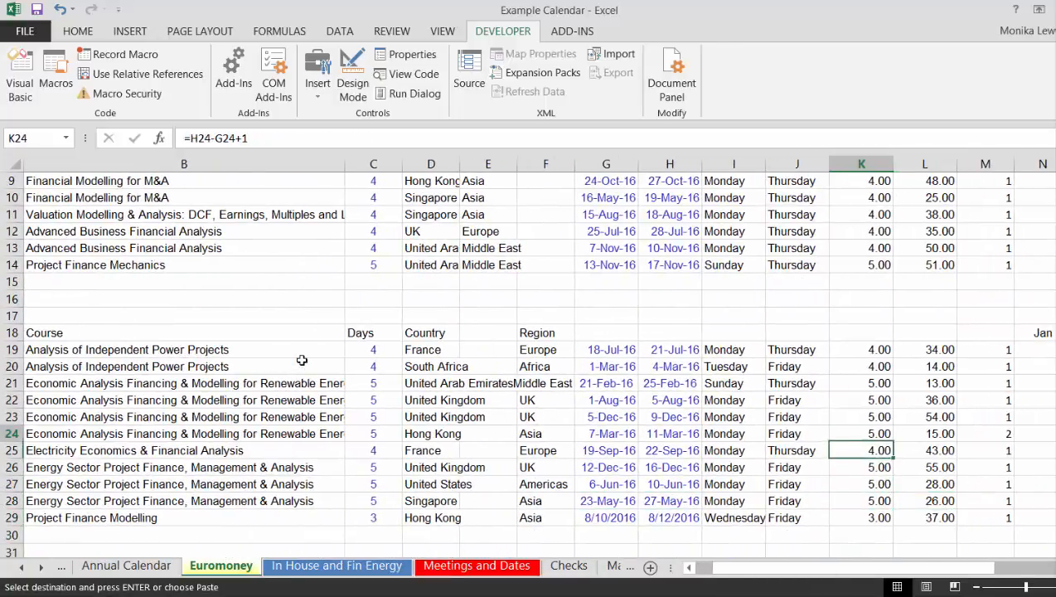
key("Right")
key("Right")
key("Left")
key("Left")
key("Left")
key("Left")
key("Left")
key("Left")
key("Left")
key("Left")
key("Left")
key("Left")
key("Left")
key("Left")
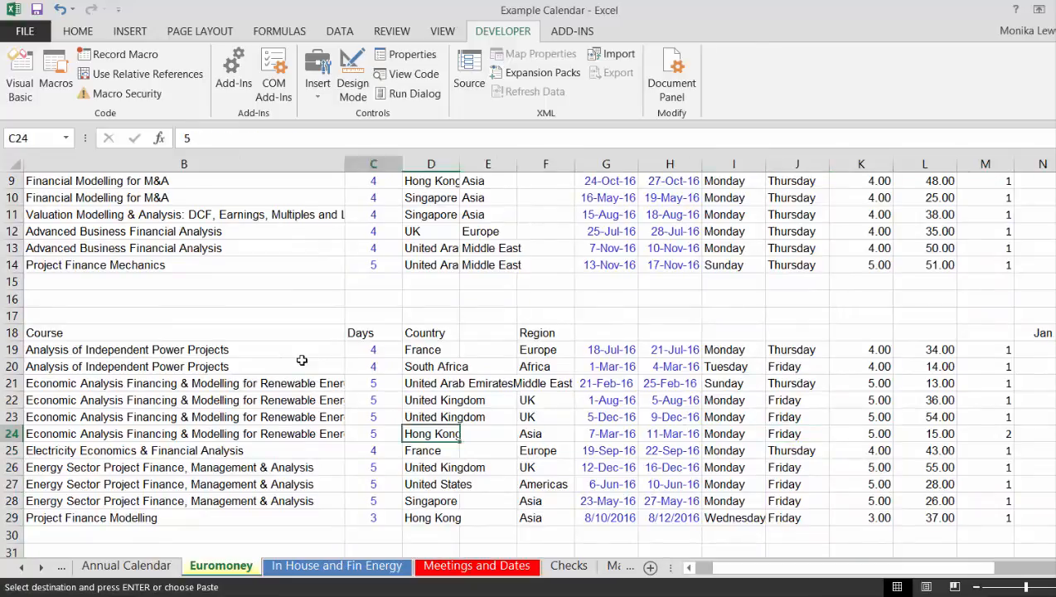
key("Right")
key("Right")
key("Right")
key("Right")
key("Right")
key("Right")
key("Right")
key("Left")
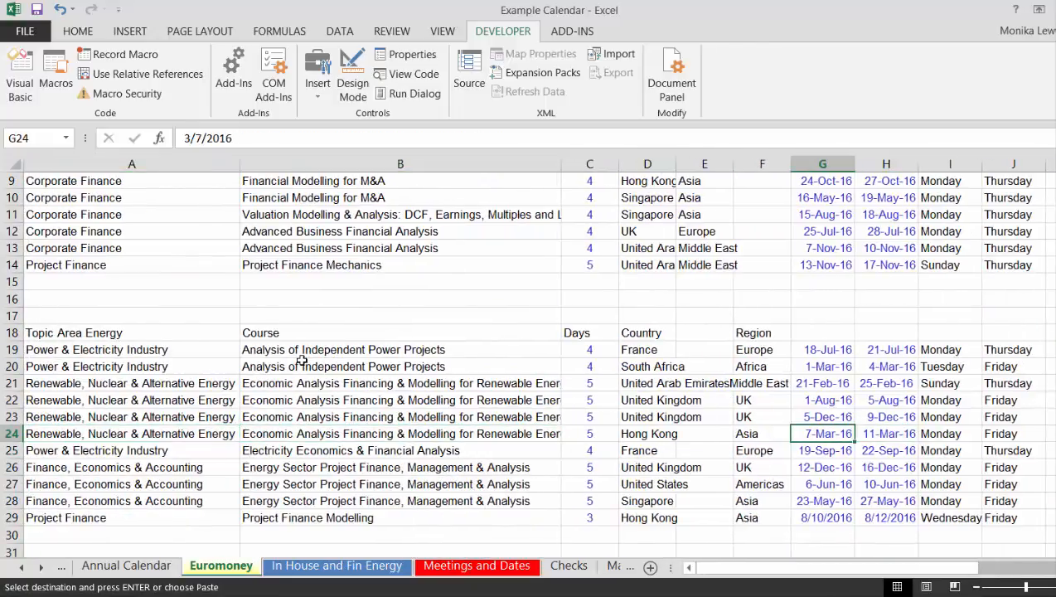
- Paste the copied dates 30-May-16 and 3-Jun-16 as values into row 24
key("alt+e")
key("s")
key("v")
key("Return")
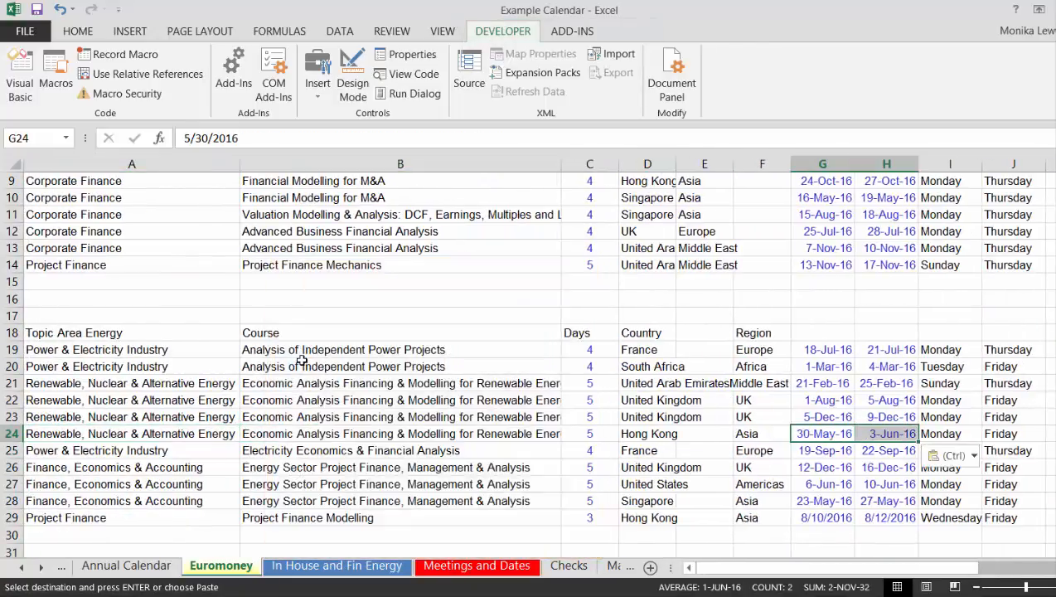
key("Left")
key("Left")
key("Left")
key("Left")
- Enter Singapore as the country in D24
key("Right")
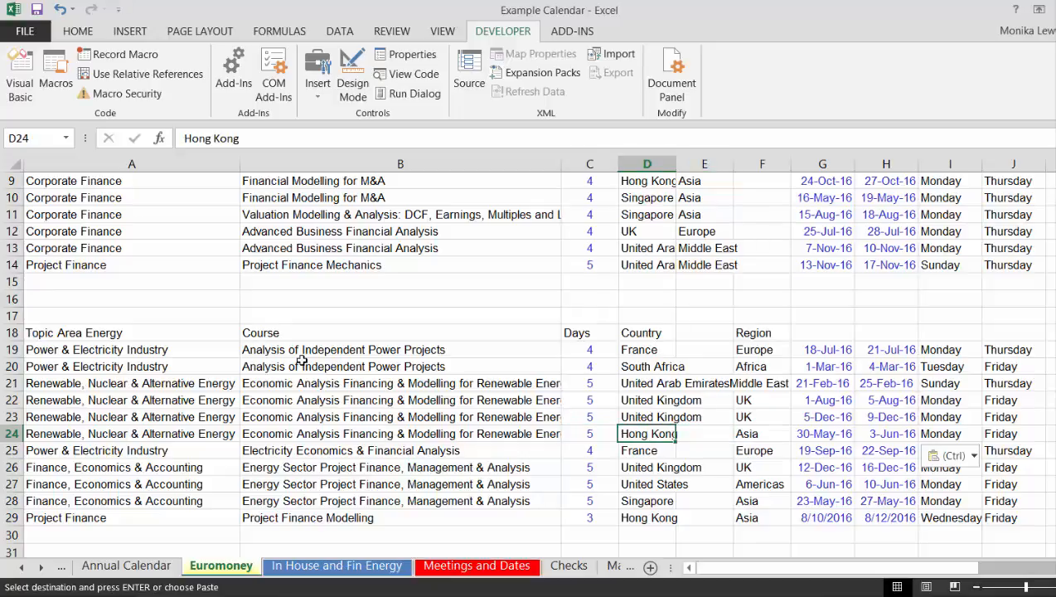
key("Right")
key("Right")
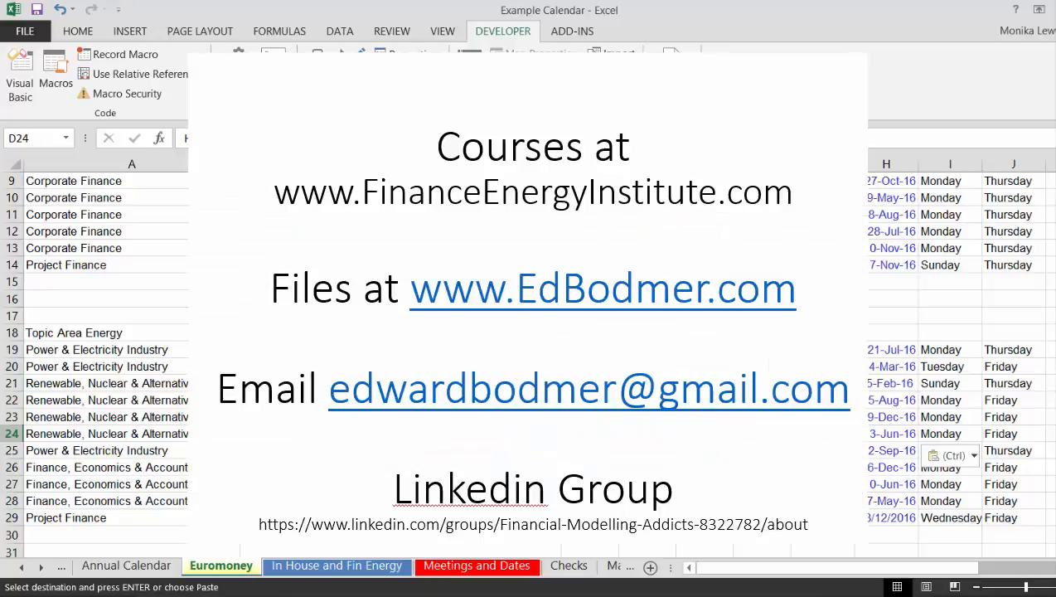
type("S")
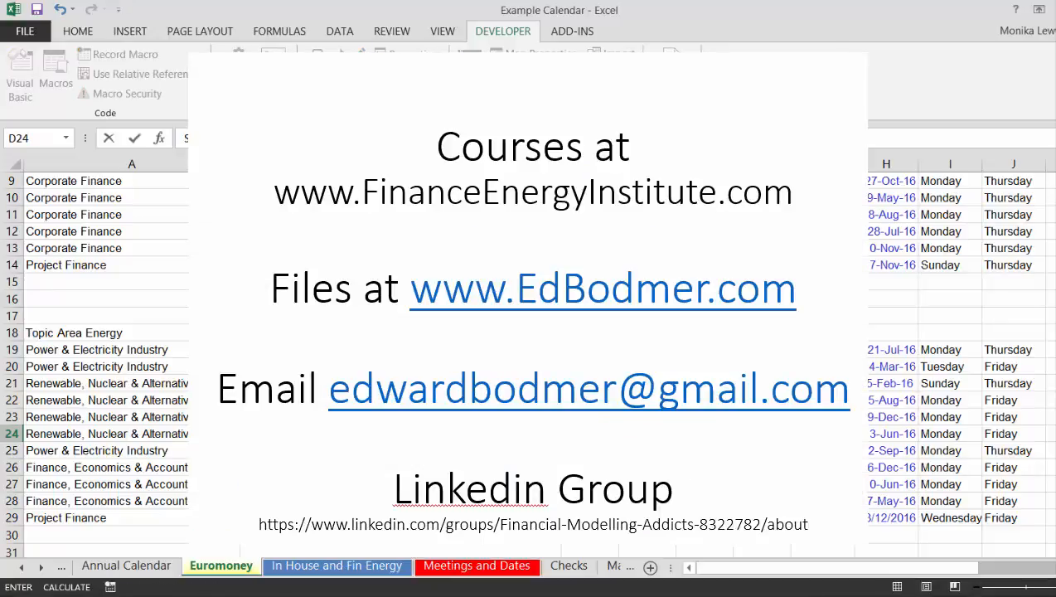
type("ingapore")
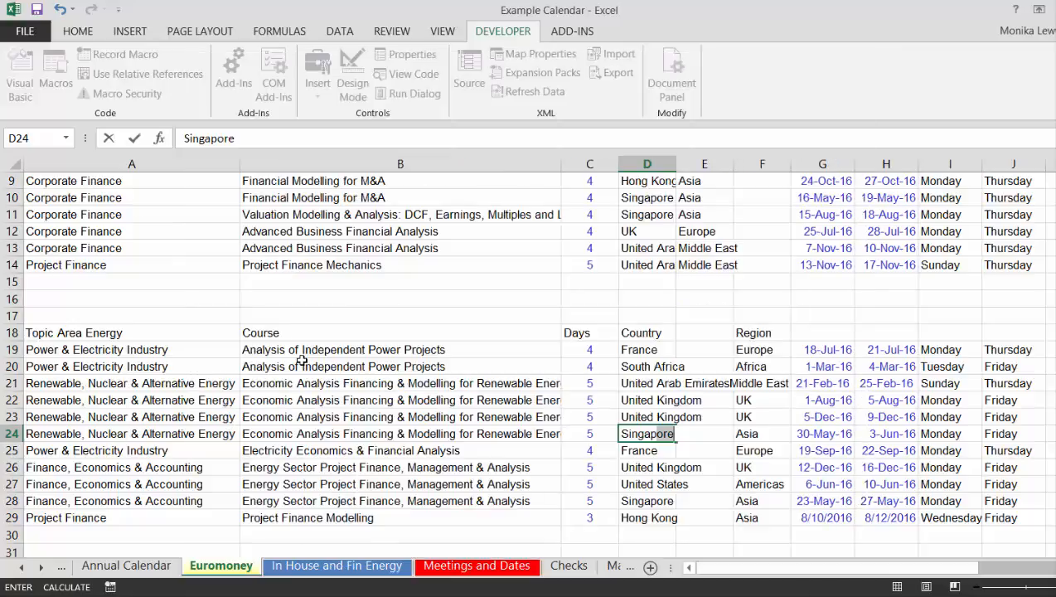
key("Return")
- Check row 24's region and dates, then go to the Annual Calendar sheet
key("Up")
key("Right")
key("Right")
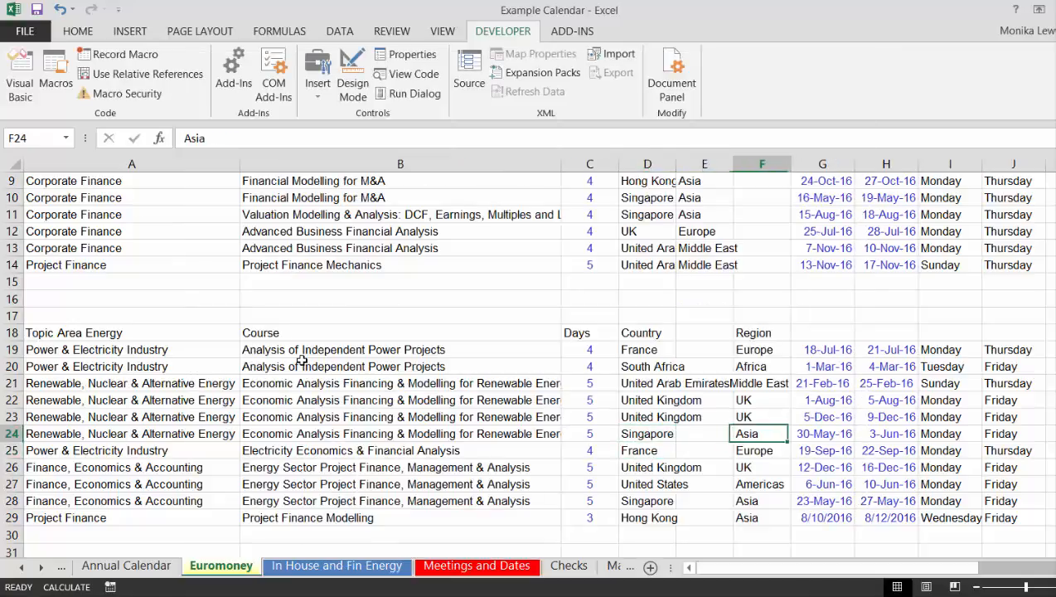
key("Right")
key("Right")
key("Right")
key("Right")
key("Left")
key("Left")
key("Right")
key("Right")
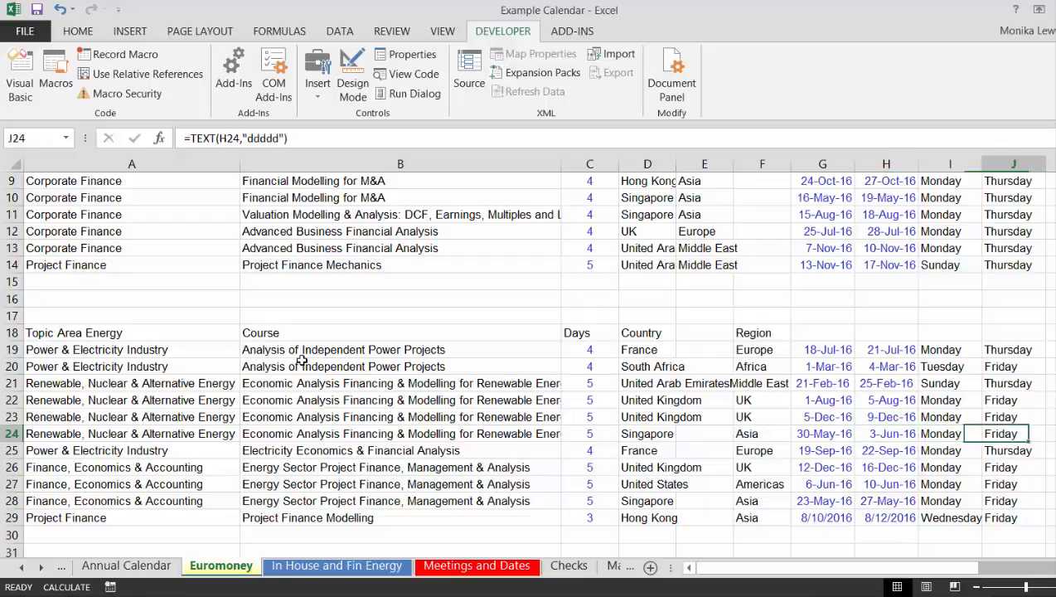
key("Right")
key("Right")
key("Right")
key("Right")
key("Right")
key("Right")
key("Right")
key("Right")
key("Right")
key("Right")
key("Right")
key("Right")
key("Right")
key("Right")
key("Right")
key("Right")
key("Right")
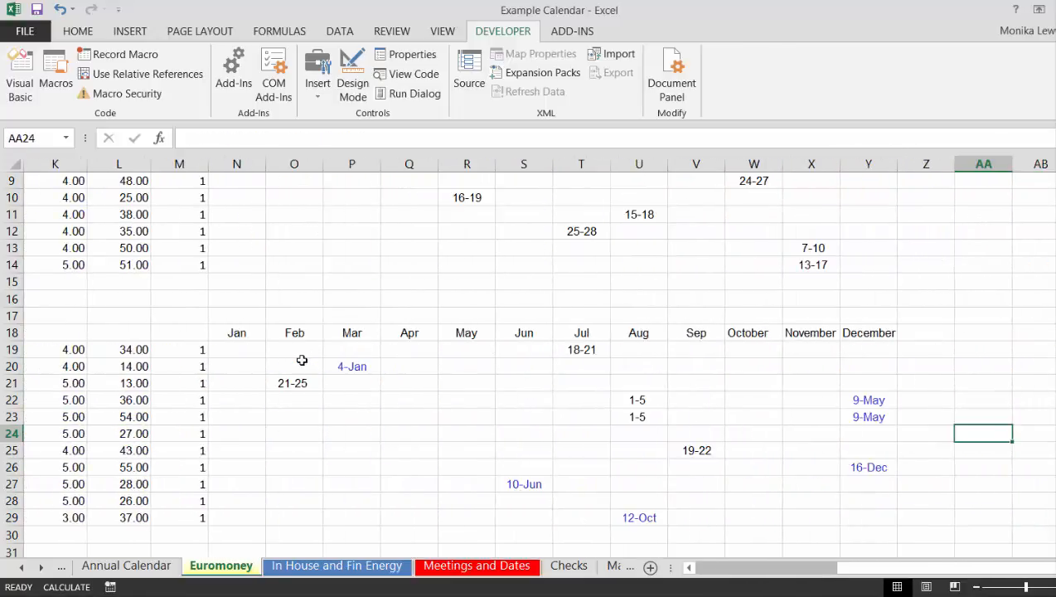
key("Left")
key("Left")
key("Left")
key("Left")
key("Left")
key("Left")
key("Left")
key("Left")
key("Left")
key("Left")
key("Left")
key("Left")
key("Left")
key("Left")
key("Left")
key("Left")
key("Left")
key("Left")
key("Left")
key("Left")
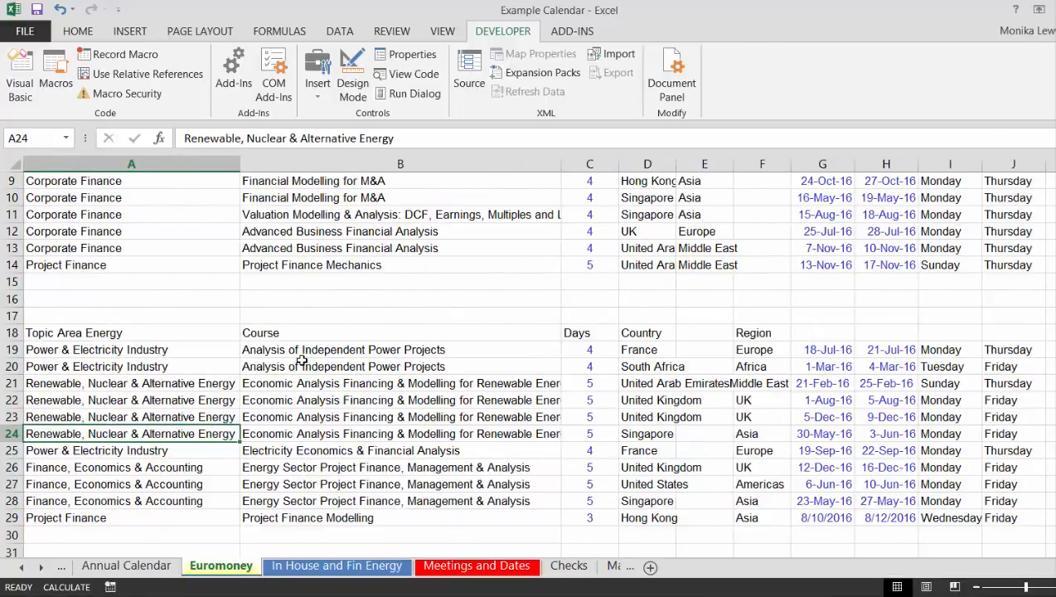
key("ctrl+Page_Up")
key("Left")
key("Left")
key("Left")
key("Left")
key("Left")
key("Left")
key("Left")
key("Left")
key("Left")
key("Left")
key("Left")
key("Left")
key("Left")
key("Left")
key("Left")
key("Left")
key("Left")
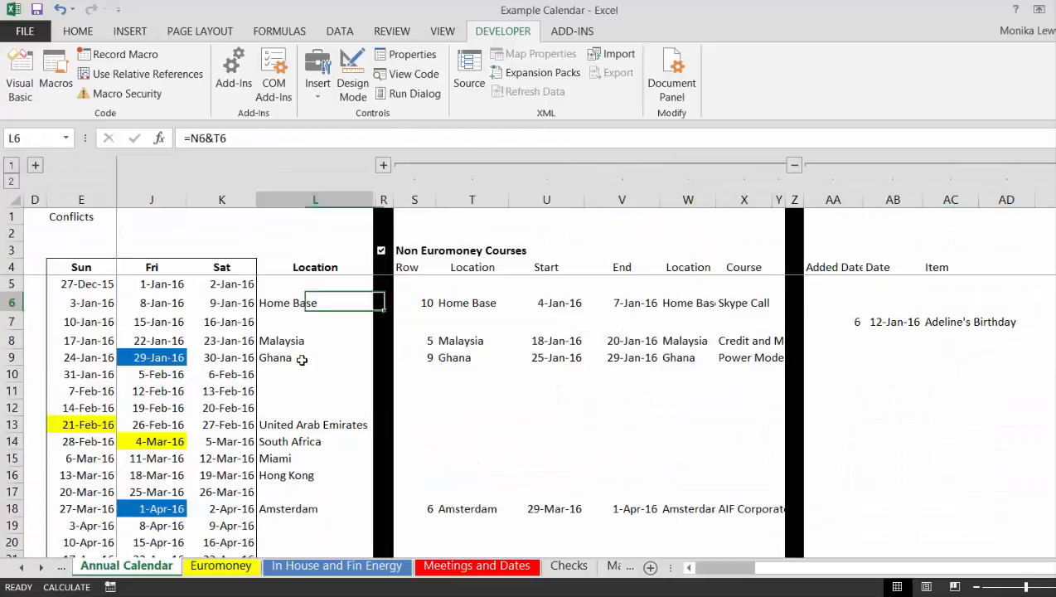
- Browse the Annual Calendar weeks down to summer and back to January
key("Down")
key("Down")
key("Down")
key("Down")
key("Down")
key("Down")
key("Down")
key("Down")
key("Down")
key("Down")
key("Down")
key("Down")
key("Down")
key("Down")
key("Down")
key("Down")
key("Down")
key("Down")
key("Down")
key("Down")
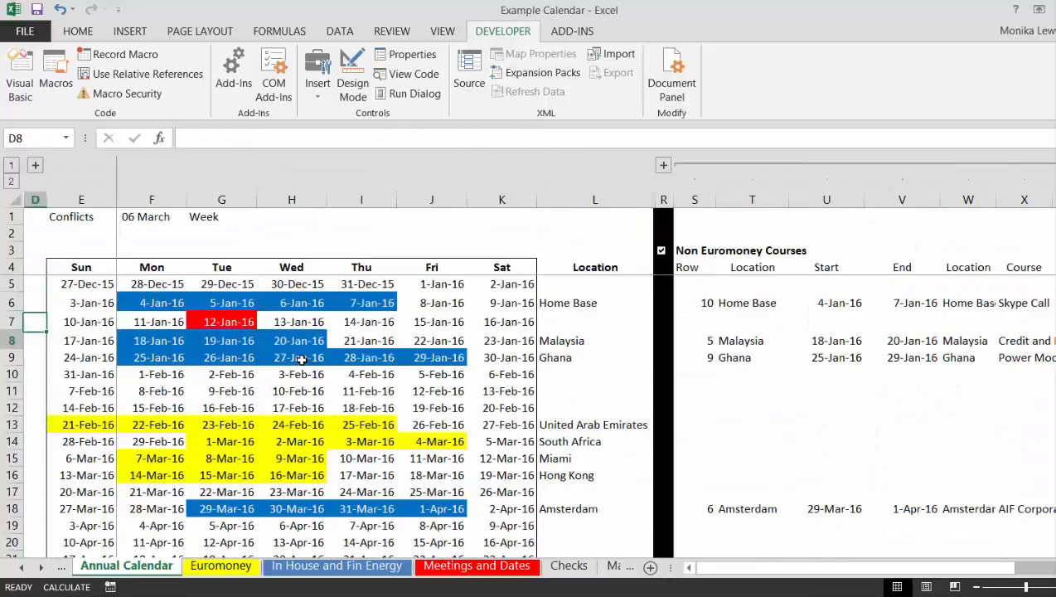
key("Down")
key("Down")
key("Down")
key("Down")
key("Down")
key("Down")
key("Down")
key("Down")
key("Up")
key("Up")
key("Up")
key("Up")
key("Up")
key("Up")
key("Up")
key("Up")
key("Up")
key("Up")
key("Up")
key("Up")
key("Up")
key("Up")
key("Up")
key("Up")
key("Up")
key("Up")
key("Up")
key("Up")
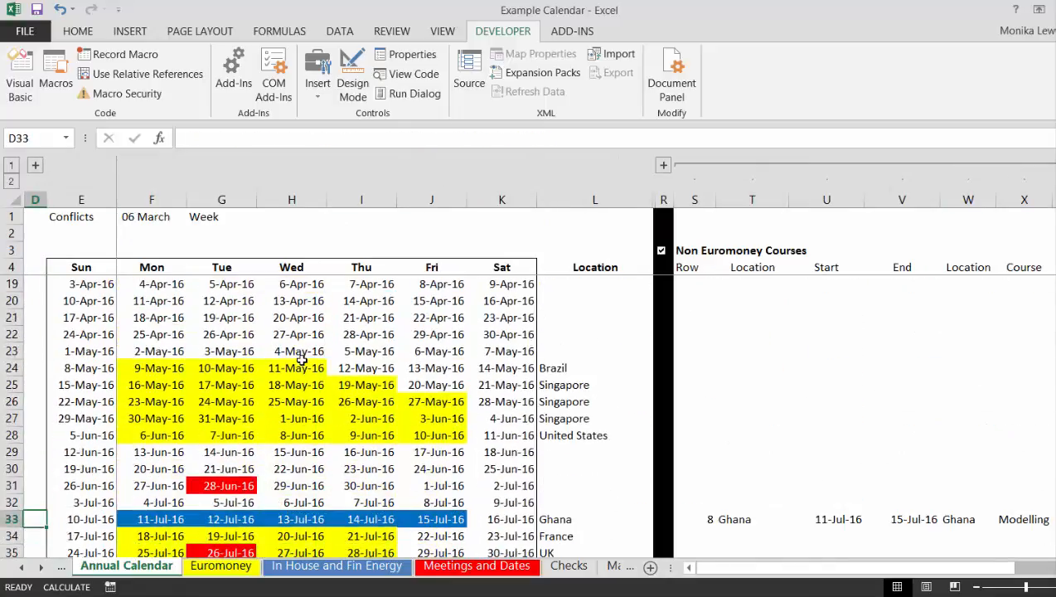
key("Up")
key("Up")
key("Up")
key("Up")
key("Up")
key("Up")
key("Up")
key("Up")
key("Down")
key("Down")
key("Down")
key("Down")
key("Down")
key("Down")
key("Down")
key("Down")
key("Down")
key("Down")
key("Down")
key("Down")
key("Down")
key("Down")
key("Down")
key("Down")
key("Down")
key("Down")
key("Down")
key("Down")
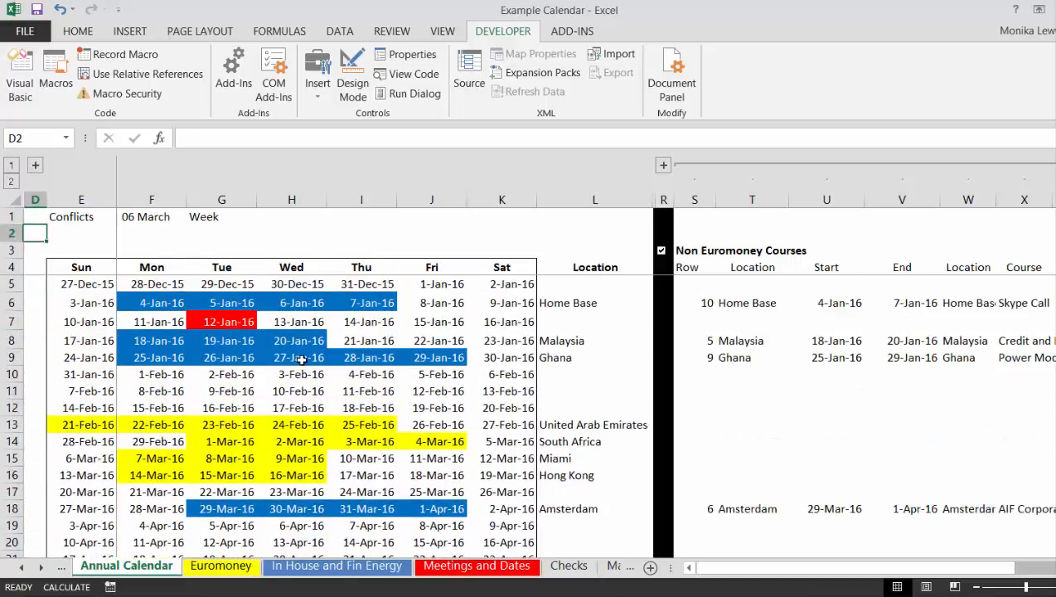
key("Down")
key("Down")
key("Down")
key("Down")
key("Down")
key("Down")
key("Down")
key("Down")
key("Down")
key("Up")
key("Up")
key("Up")
key("Up")
key("Up")
key("Up")
key("Up")
key("Up")
key("Up")
key("Up")
key("Up")
key("Up")
key("Up")
key("Up")
key("Up")
key("Up")
key("Up")
key("Up")
key("Up")
key("Up")
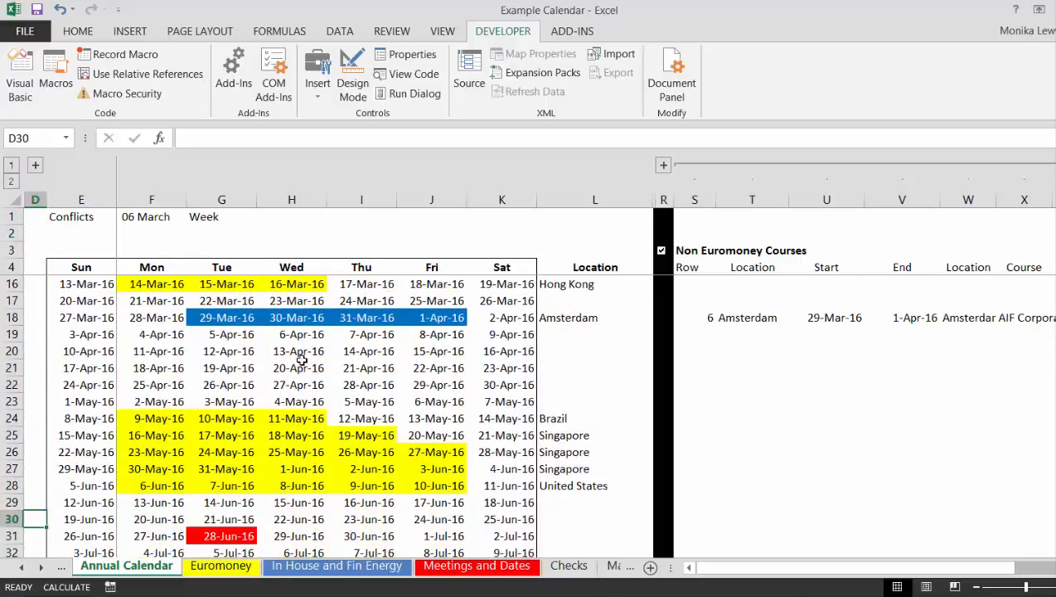
key("Up")
key("Up")
key("Up")
key("Up")
key("Up")
key("Up")
key("Up")
key("Up")
- Re-enter the =Checks!A2 Conflicts formula in F1 so it recalculates to 0
key("Right")
key("Right")
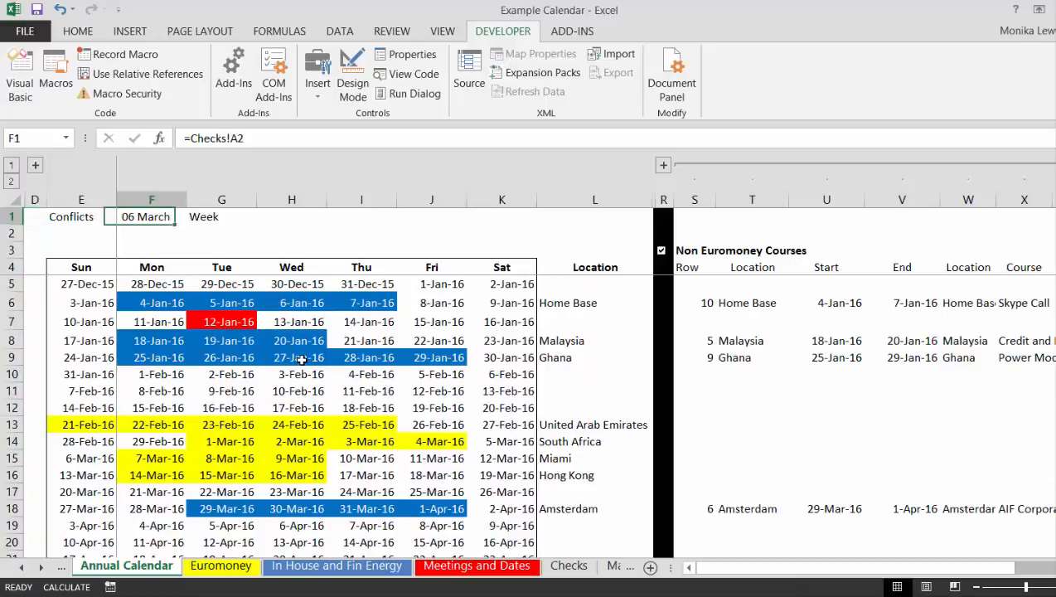
key("Down")
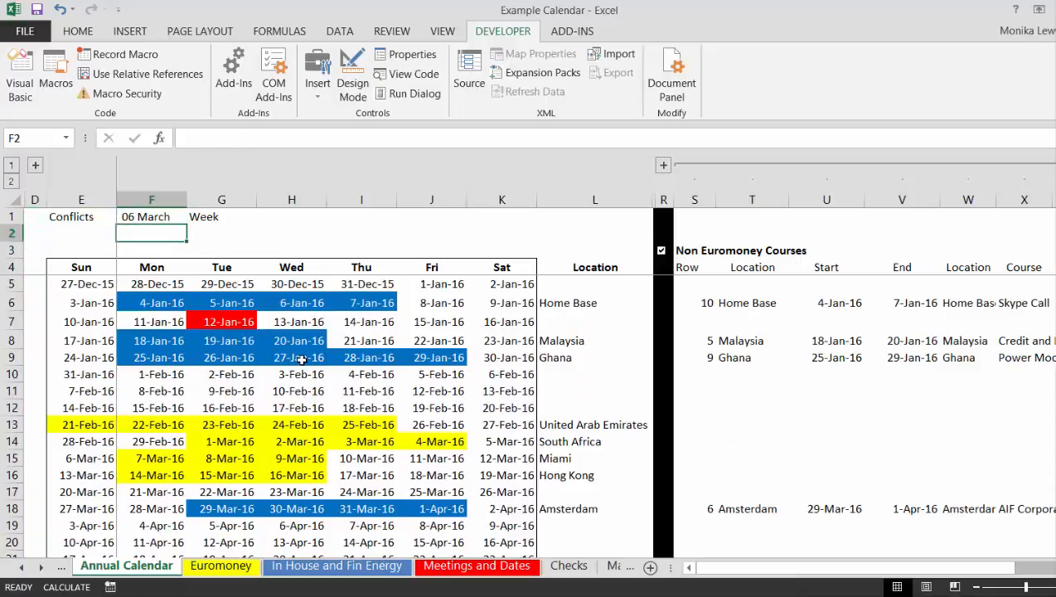
key("Up")
key("F2")
key("Return")
key("Up")
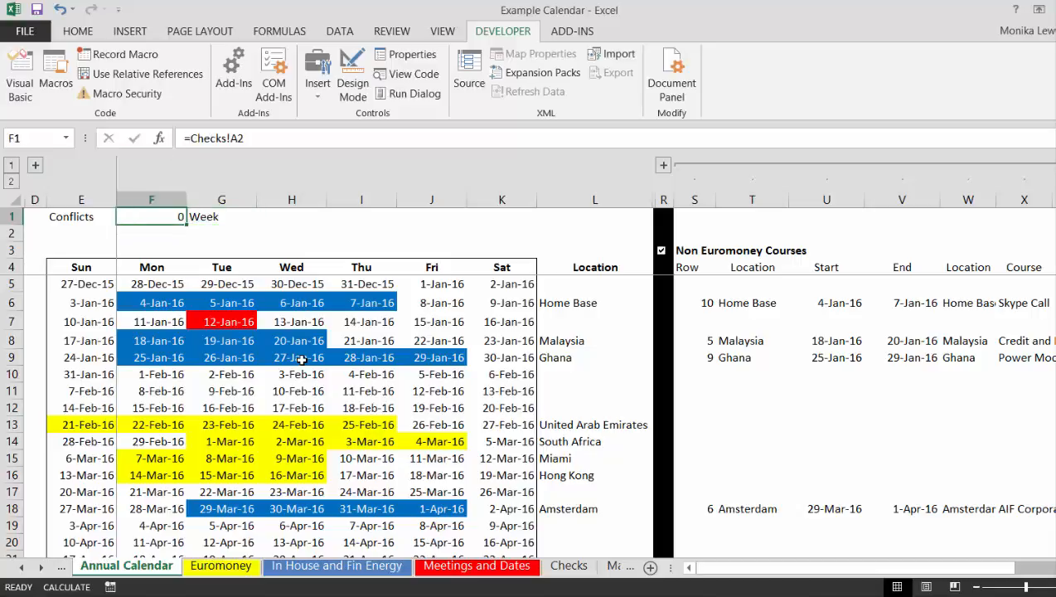
key("Down")
key("Up")
- Move through the In House and Meetings sheets to the Checks verify cell A2
key("ctrl+Page_Down")
key("ctrl+Page_Down")
key("ctrl+Page_Down")
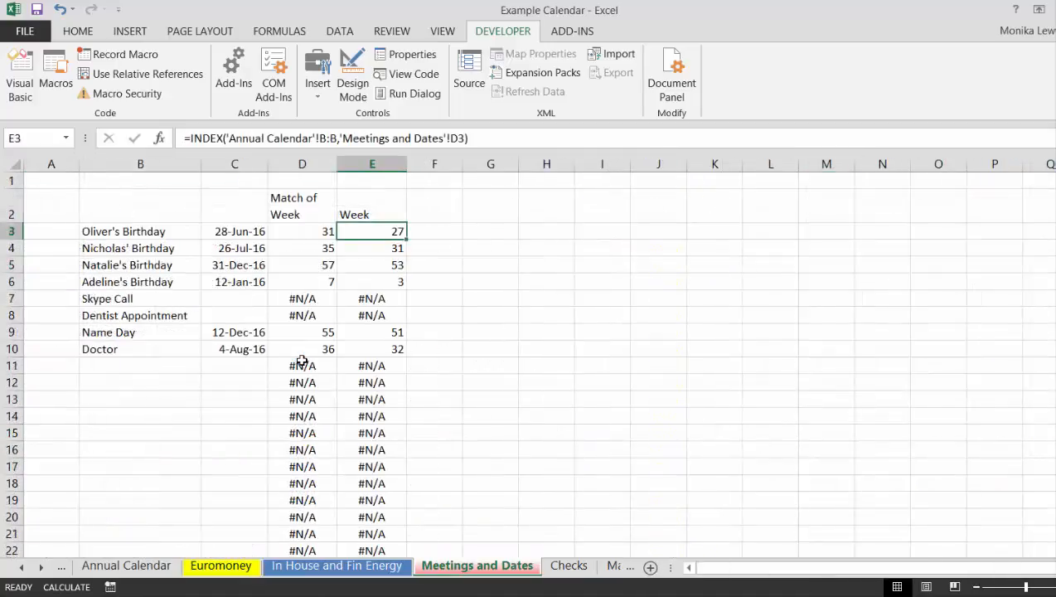
key("Left")
key("Left")
key("Up")
key("Up")
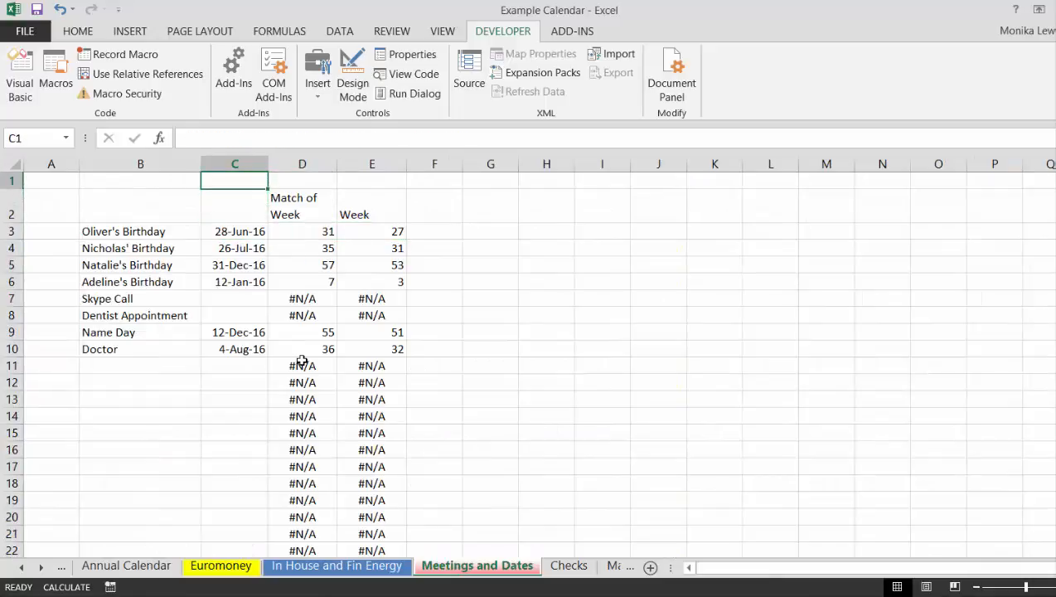
key("ctrl+Page_Down")
key("Page_Up")
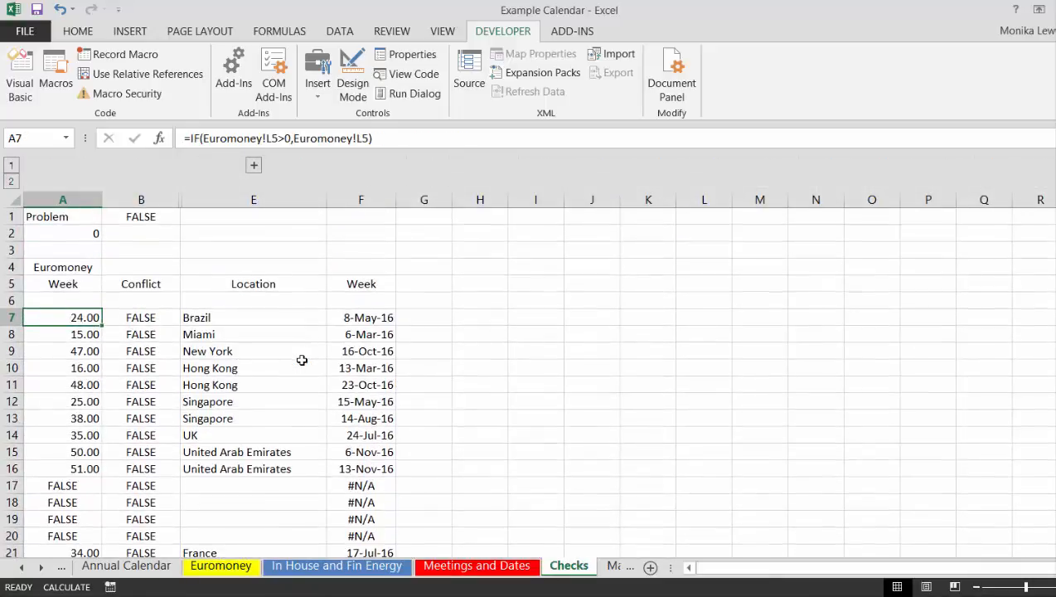
key("Up")
key("Up")
key("Up")
key("Up")
key("Up")
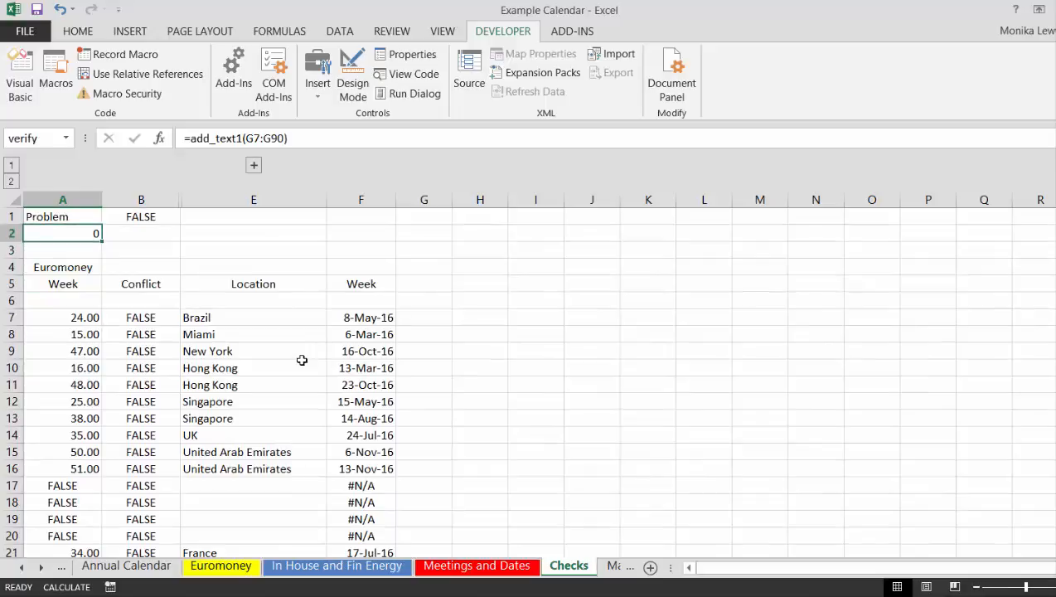
key("F2")
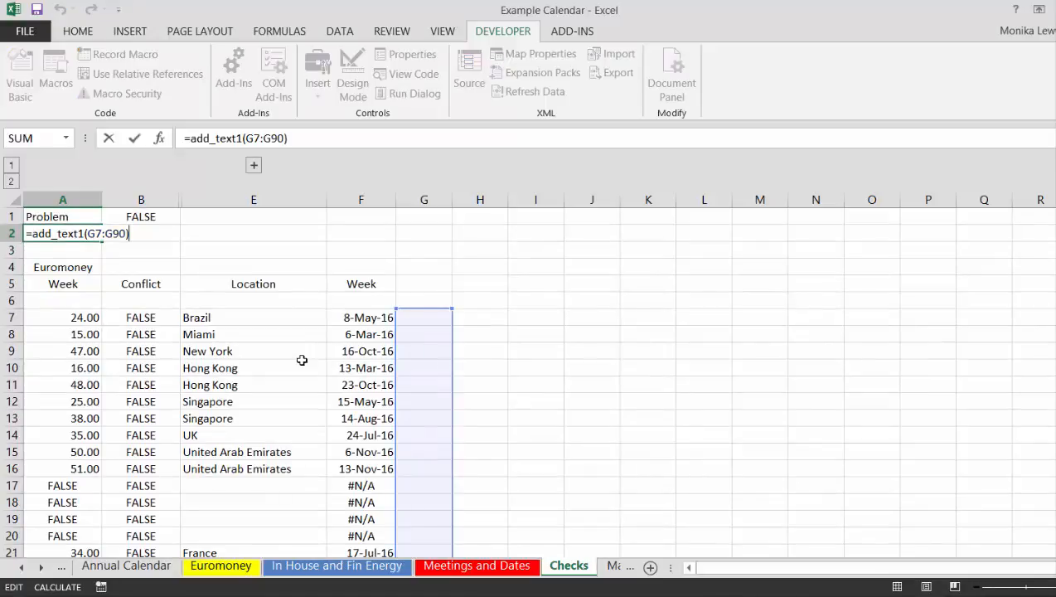
key("Return")
key("Up")
key("Right")
key("Right")
key("Right")
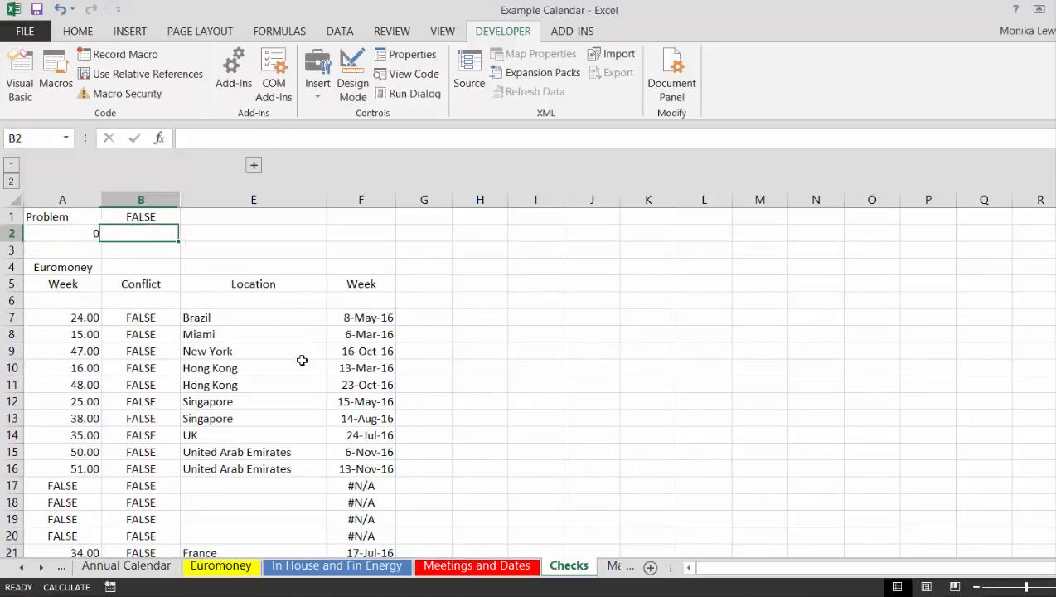
key("Left")
key("Left")
key("Left")
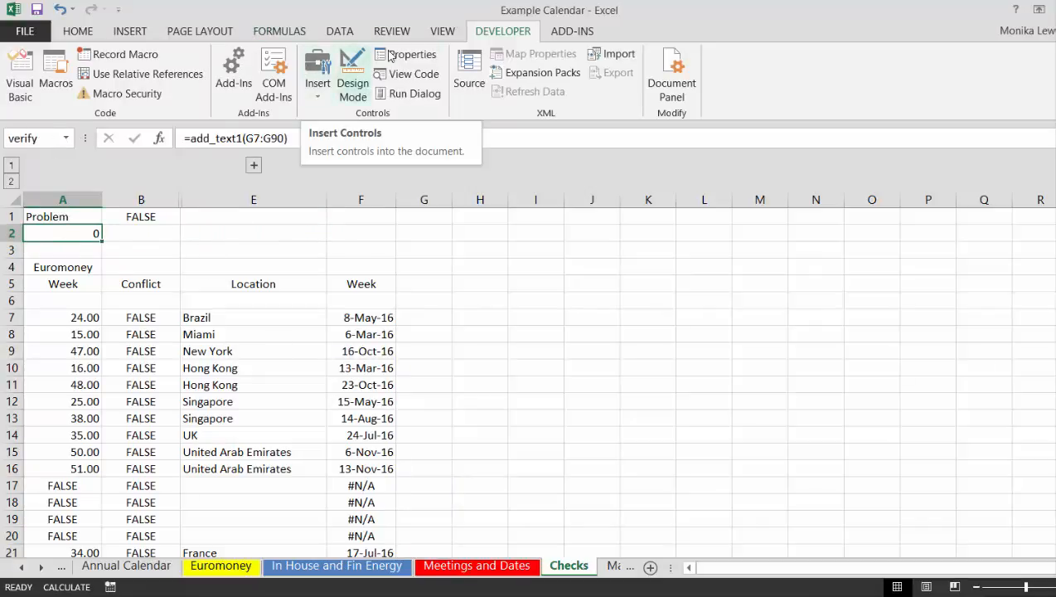
left_click(55, 83)
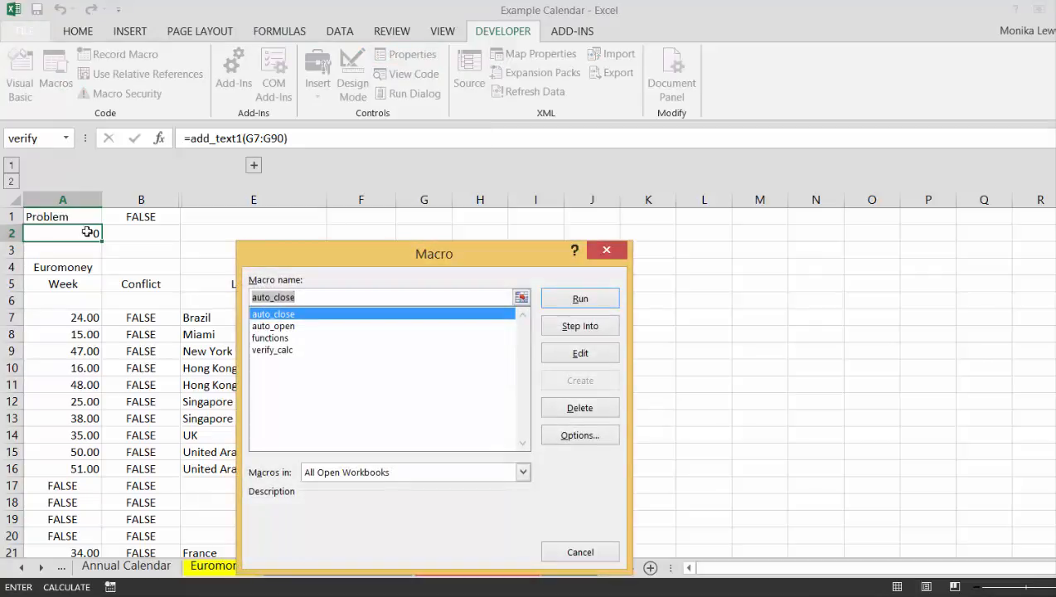
left_click(282, 350)
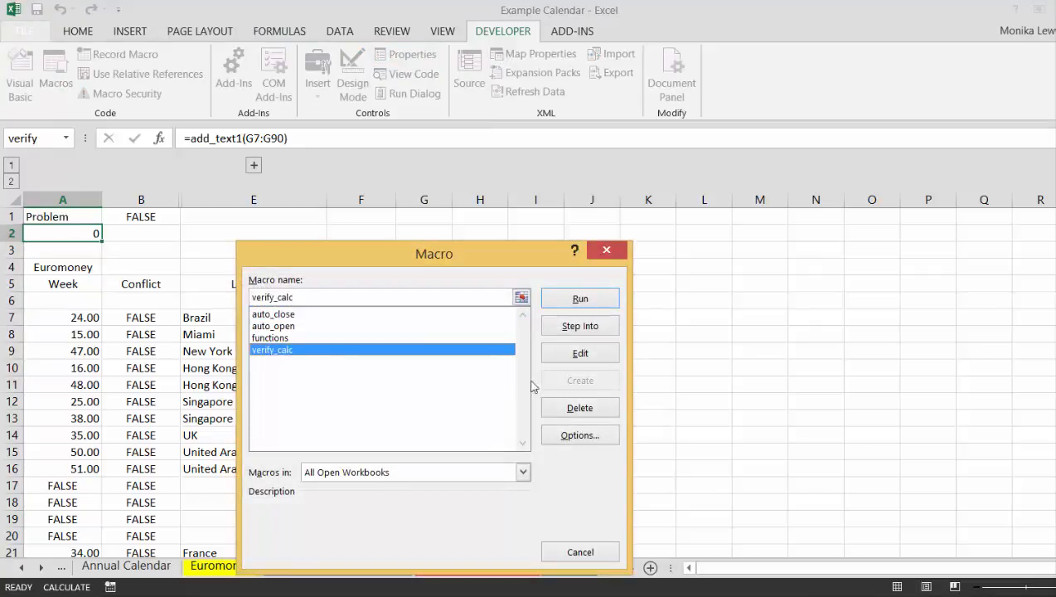
left_click(579, 357)
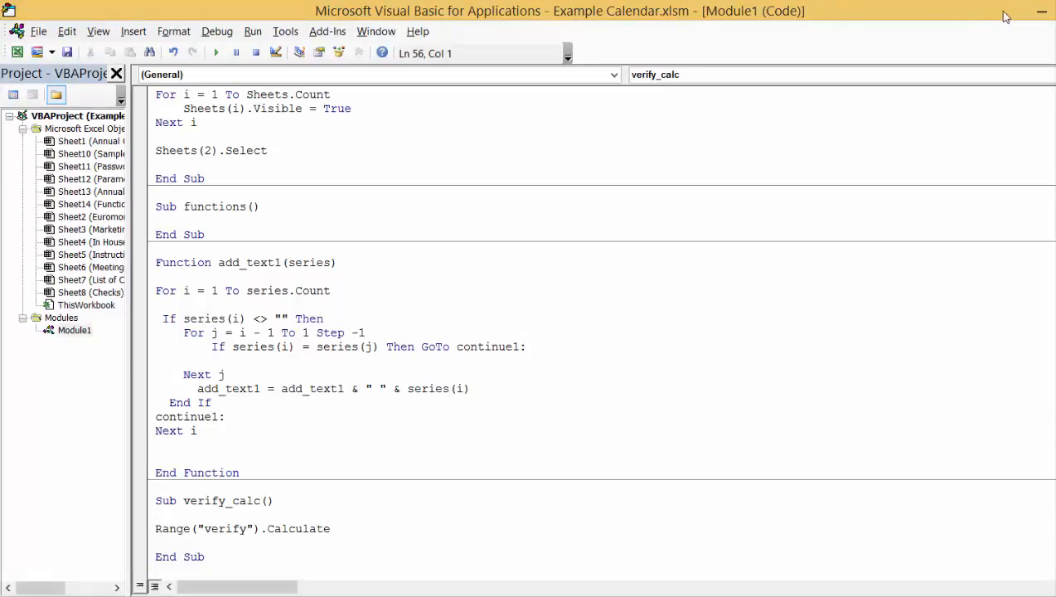
left_click(1034, 14)
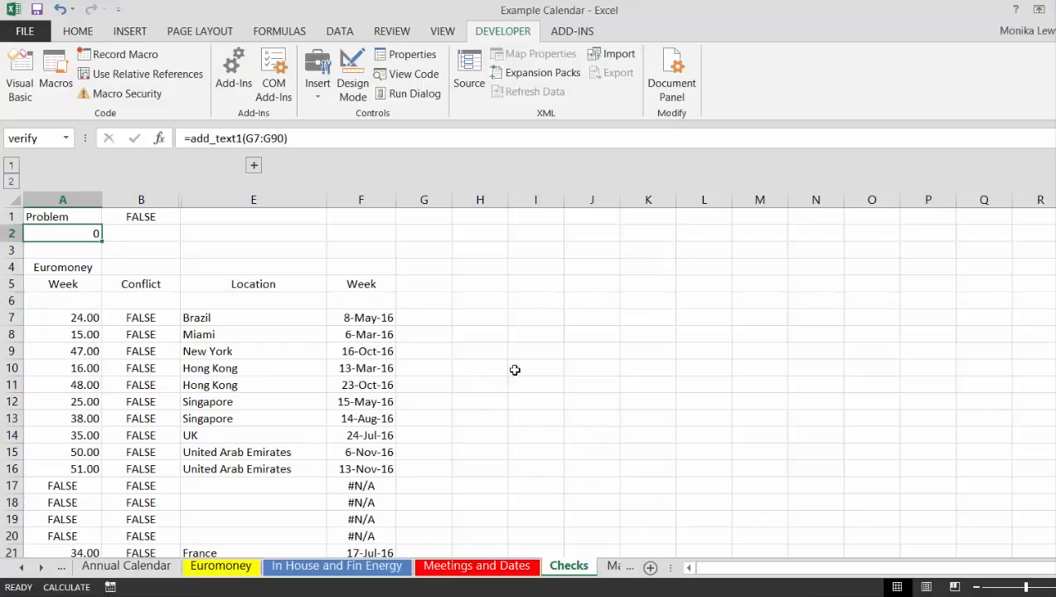
left_click(454, 412)
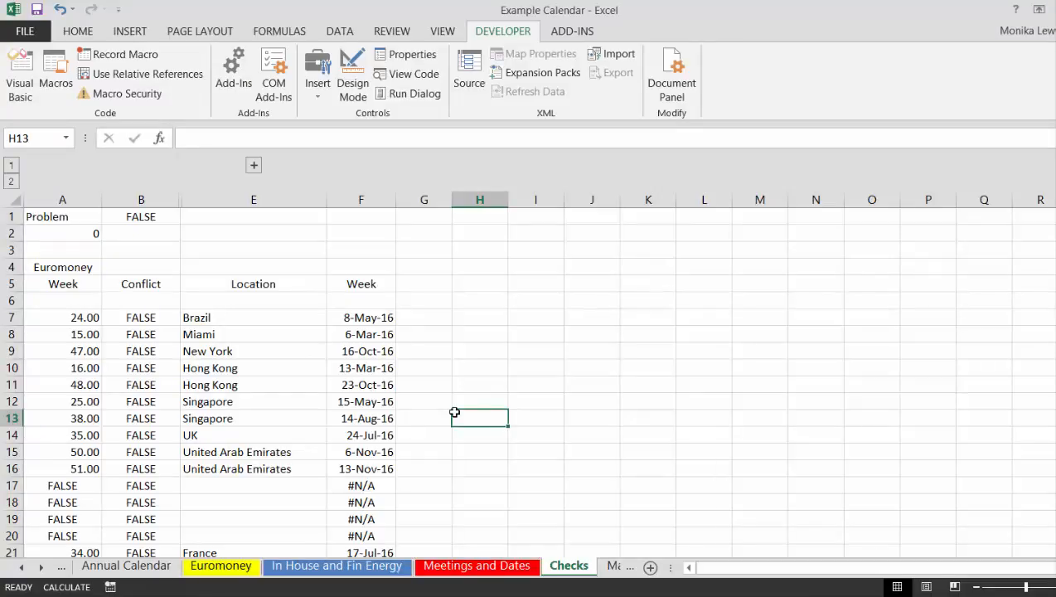
- Flip among the neighbouring sheets and return to verify cell A2 on Checks
key("ctrl+Page_Down")
key("ctrl+Page_Up")
key("ctrl+Page_Up")
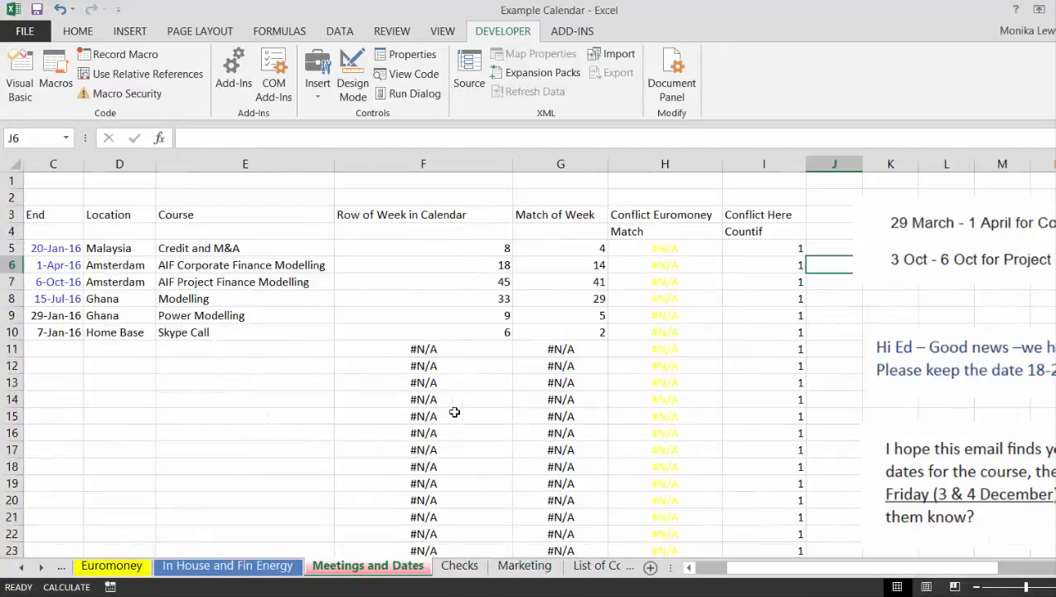
key("ctrl+Page_Up")
key("ctrl+Page_Down")
key("ctrl+Page_Down")
key("Up")
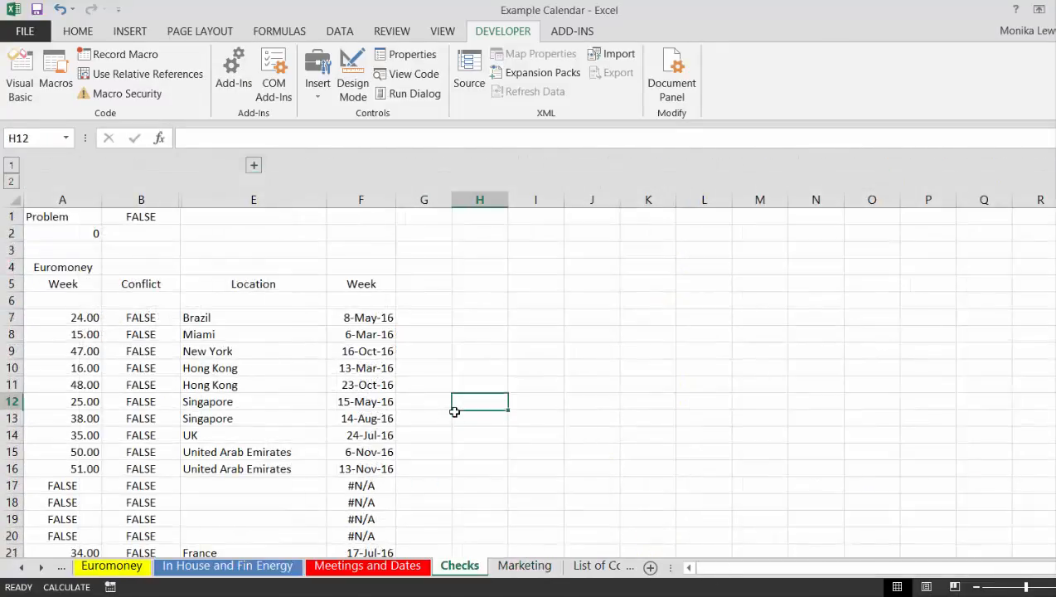
key("Up")
key("Up")
key("Up")
key("Up")
key("Up")
key("Up")
key("Up")
key("Up")
key("Up")
key("Up")
key("Up")
key("Left")
key("Left")
key("Left")
key("Left")
key("Left")
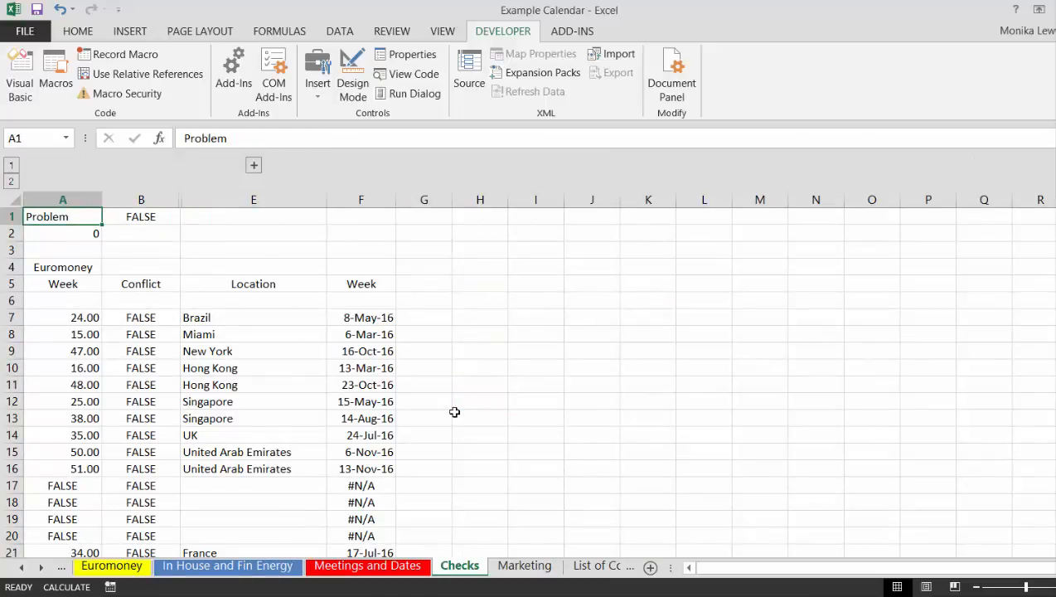
key("Down")
- Wrap the A2 add_text1 formula in an IF and commit it so it returns 0
key("F2")
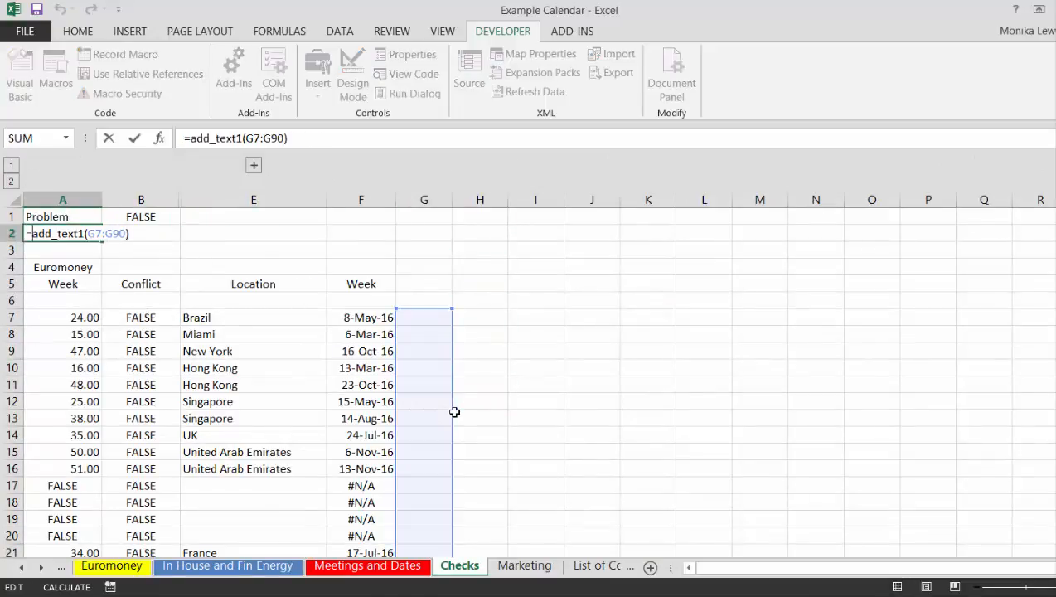
key("Home")
key("Right")
type("if(")
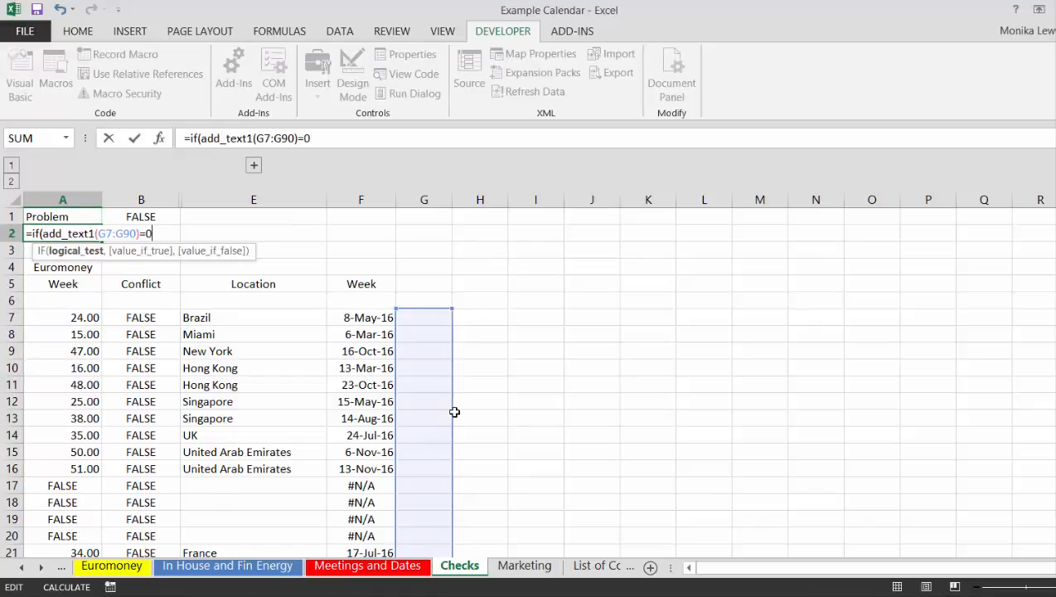
key("ctrl+Return")
key("Right")
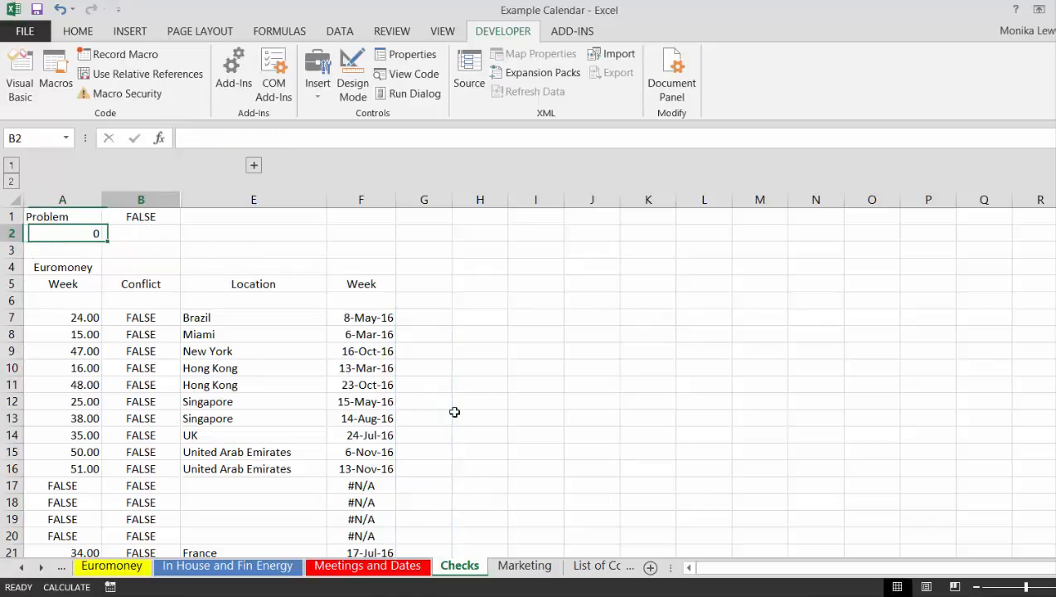
key("Right")
- Inspect the Annual Calendar's weekday header formula in F4 and row 6 date formulas
key("Left")
key("Left")
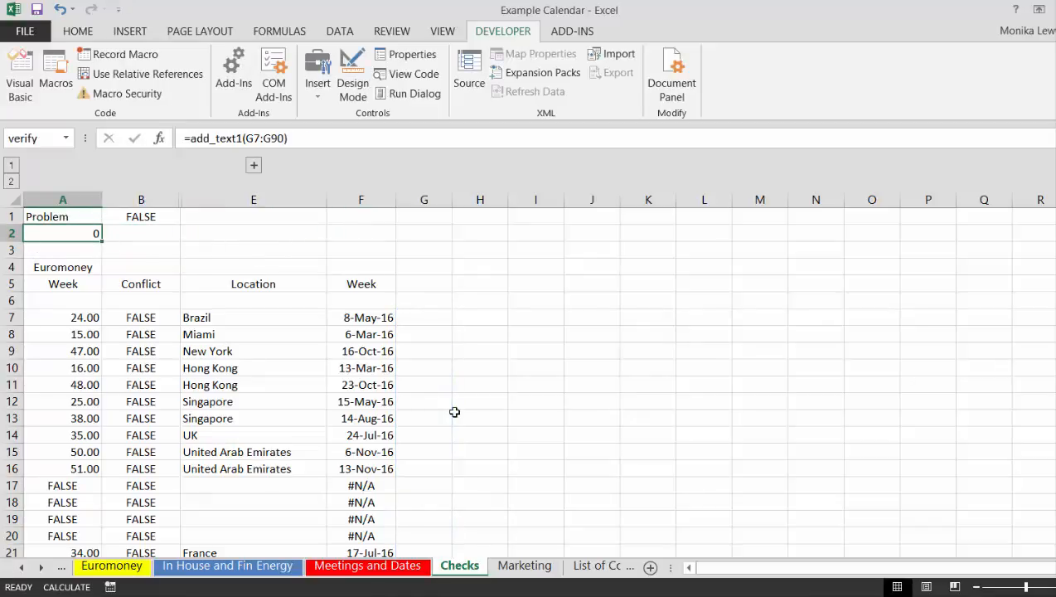
key("ctrl+Page_Up")
key("ctrl+Page_Up")
key("ctrl+Page_Down")
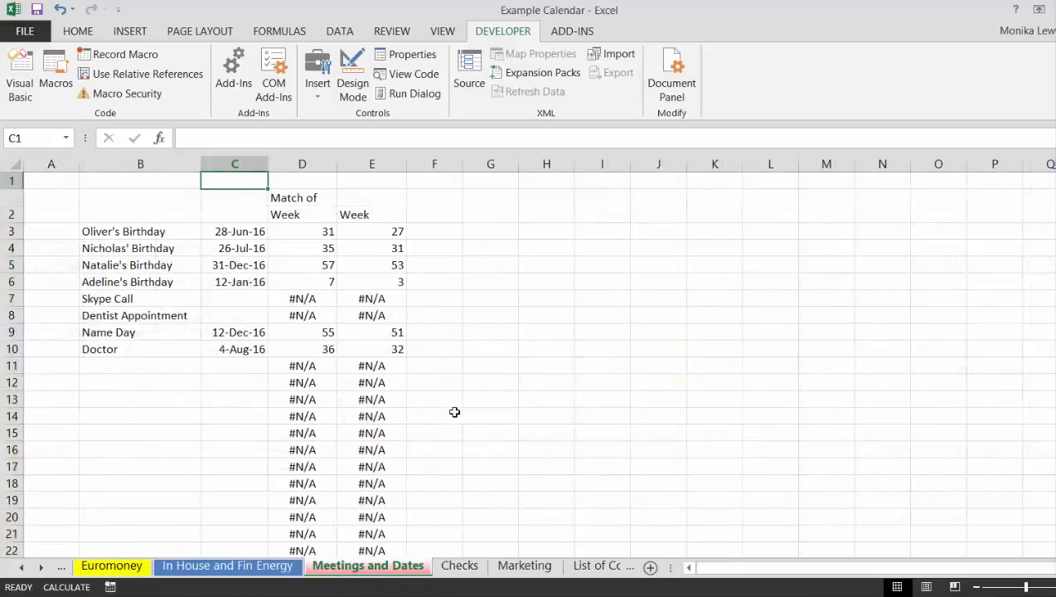
key("ctrl+Page_Down")
key("ctrl+Page_Up")
key("ctrl+Page_Up")
key("ctrl+Page_Up")
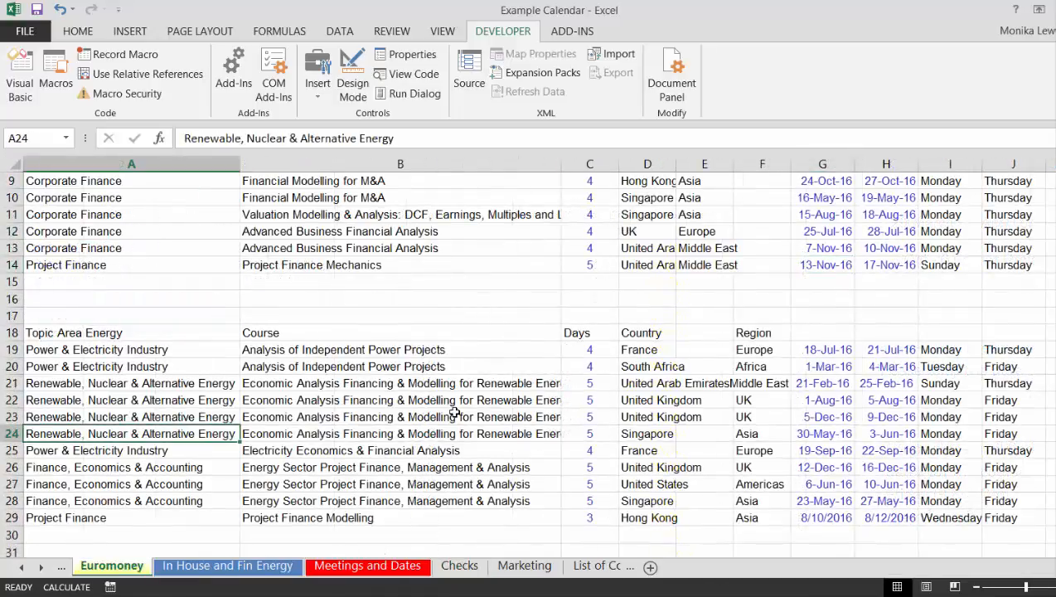
key("ctrl+Page_Up")
key("Down")
key("Down")
key("Down")
key("Down")
key("Down")
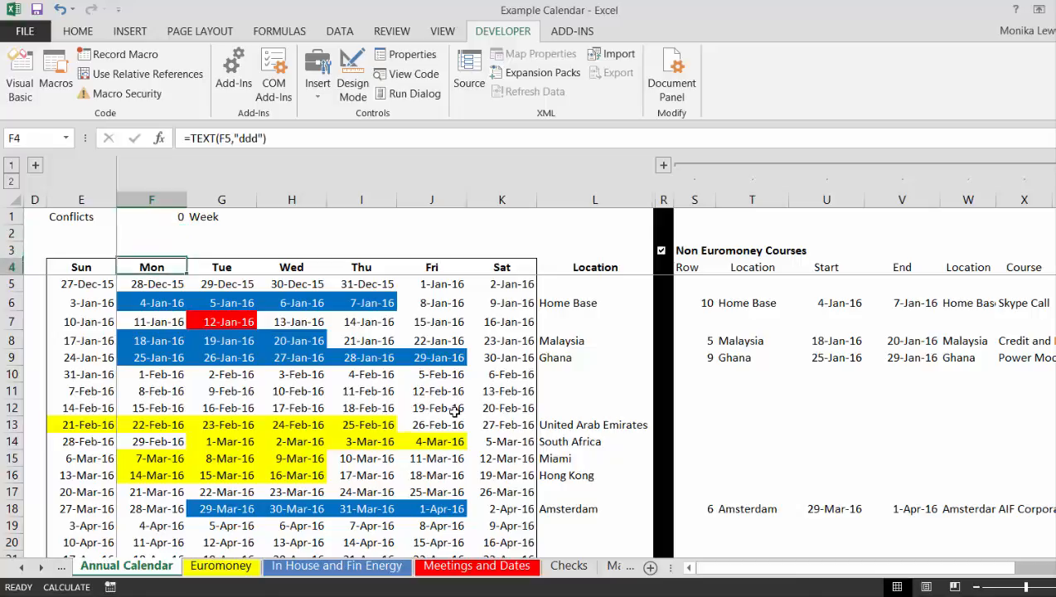
key("Left")
key("Right")
key("Right")
key("Right")
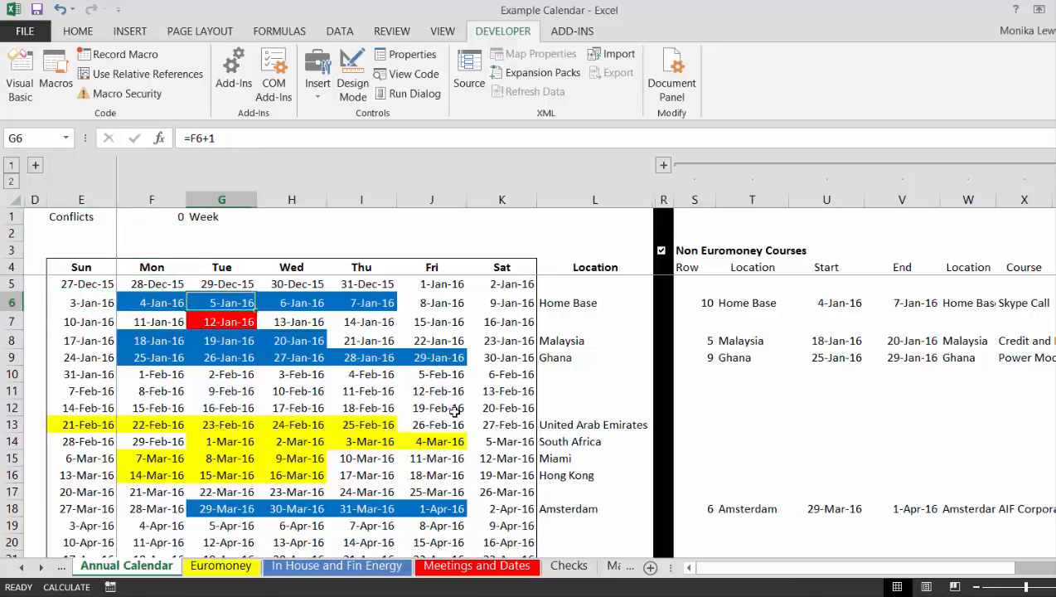
- Browse the Checks, List of Contacts, Marketing and Parameters sheets, checking Conflicts in E5
key("ctrl+Page_Down")
key("ctrl+Page_Down")
key("ctrl+Page_Down")
key("ctrl+Page_Down")
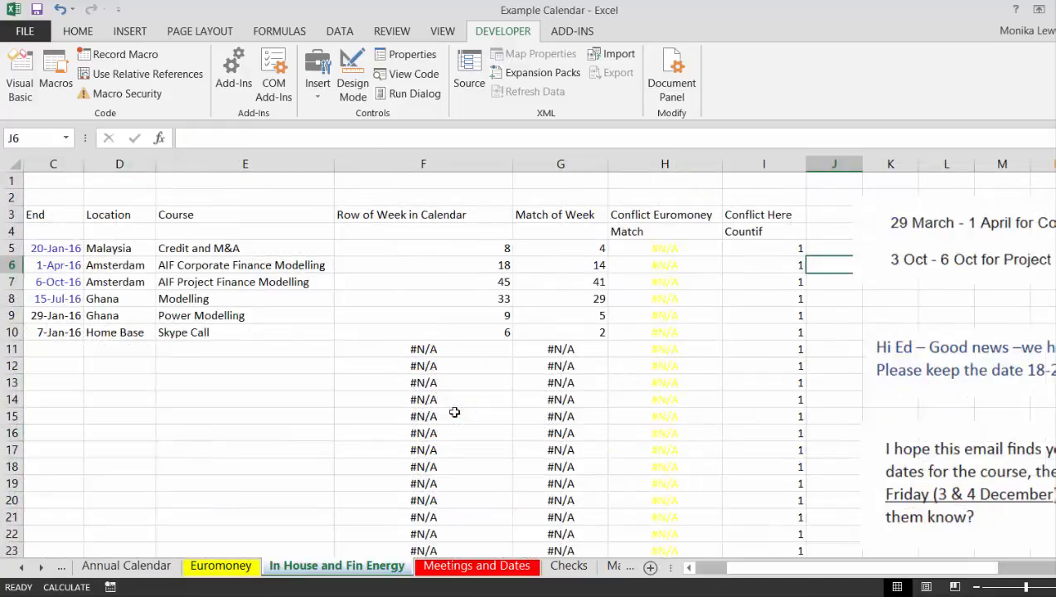
key("ctrl+Page_Down")
key("ctrl+Page_Down")
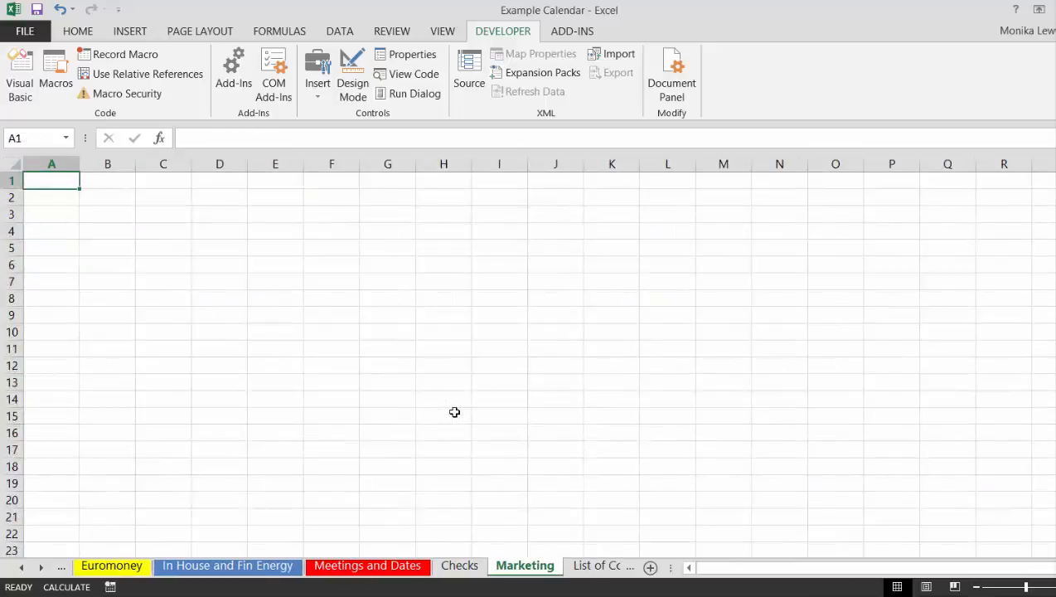
key("ctrl+Page_Down")
key("ctrl+Page_Down")
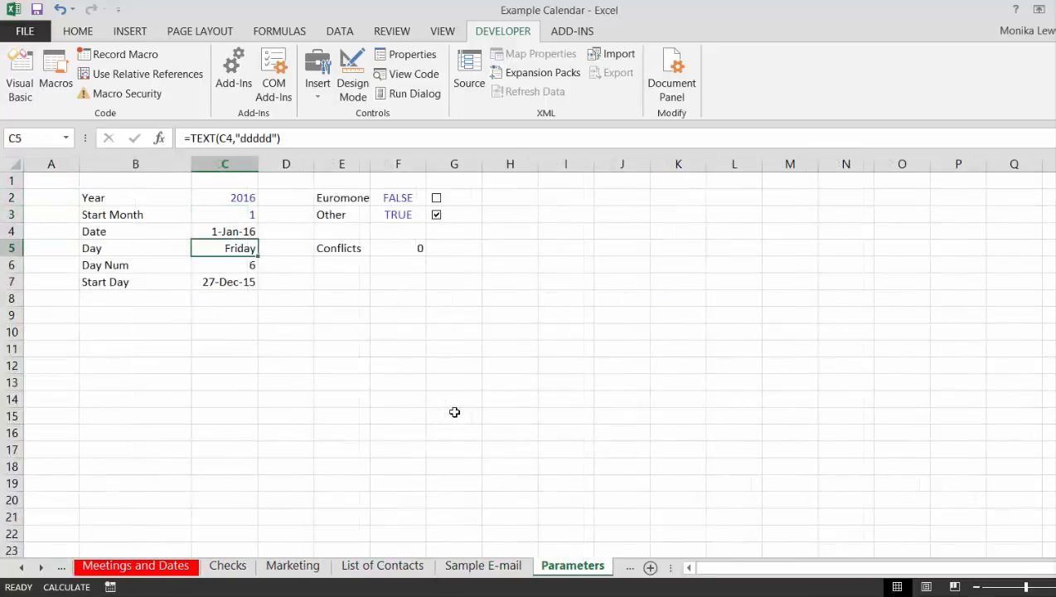
key("ctrl+Page_Up")
key("ctrl+Page_Up")
key("ctrl+Page_Up")
key("ctrl+Page_Up")
key("ctrl+Page_Up")
key("ctrl+Page_Down")
key("ctrl+Page_Down")
key("ctrl+Page_Down")
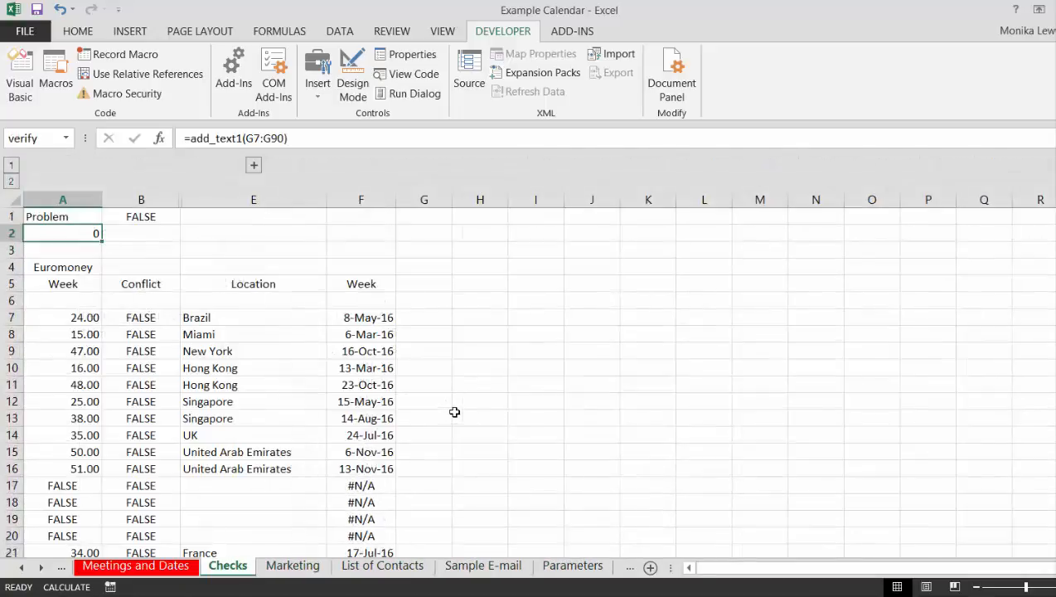
key("ctrl+Page_Up")
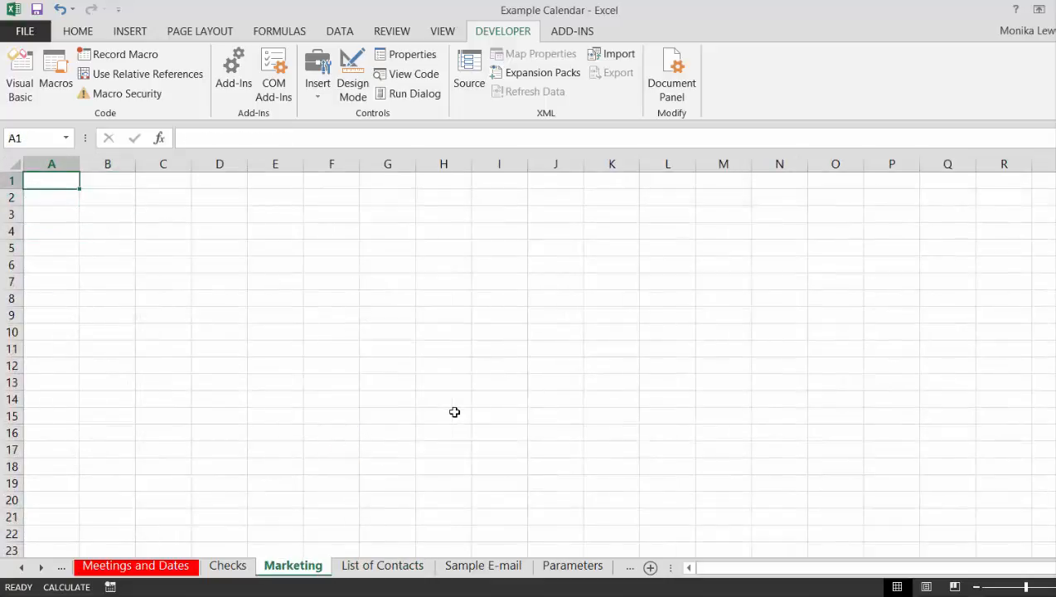
key("ctrl+Page_Down")
key("ctrl+Page_Up")
key("ctrl+Page_Down")
key("ctrl+Page_Down")
key("ctrl+Page_Down")
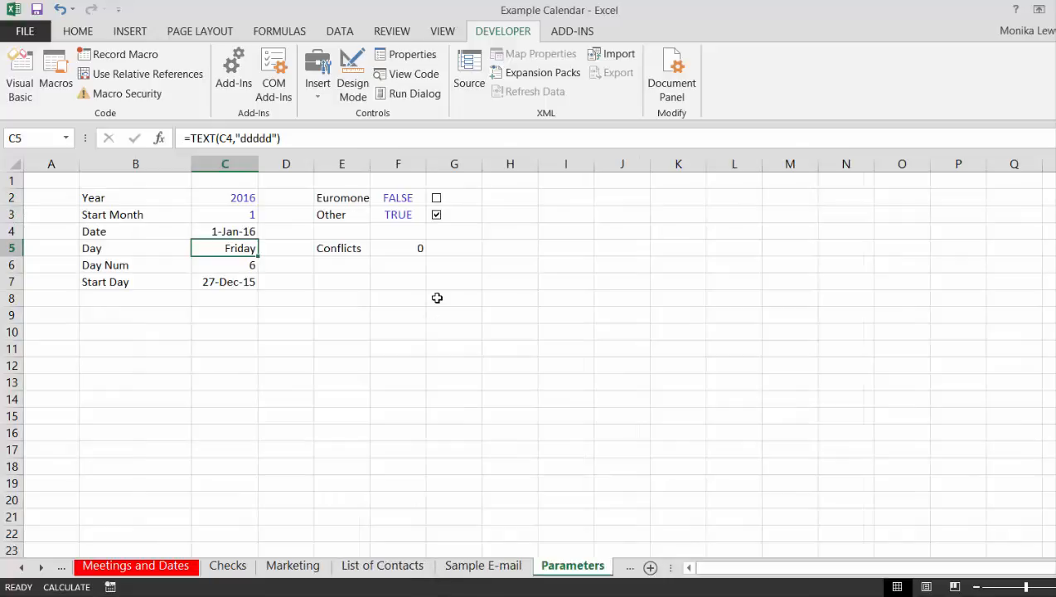
key("Right")
key("Right")
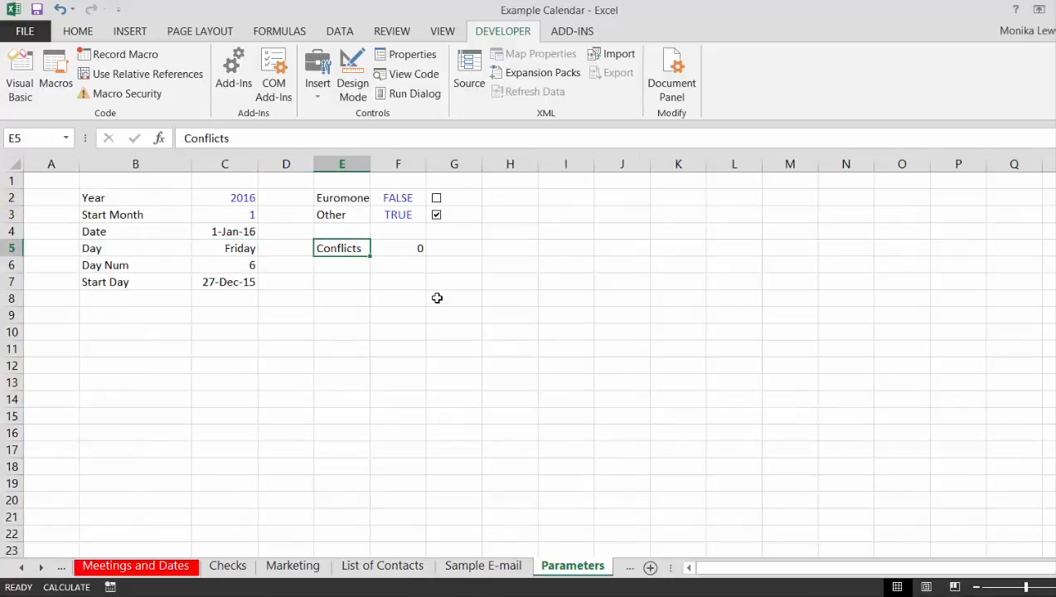
- Inspect the In House and Fin Energy COUNTIF and MATCH conflict formulas, ending on Annual Calendar (2)
key("ctrl+Page_Up")
key("ctrl+Page_Up")
key("ctrl+Page_Up")
key("ctrl+Page_Up")
key("ctrl+Page_Down")
key("ctrl+Page_Down")
key("ctrl+Page_Down")
key("ctrl+Page_Up")
key("ctrl+Page_Up")
key("ctrl+Page_Up")
key("ctrl+Page_Up")
key("ctrl+Page_Up")
key("ctrl+Page_Up")
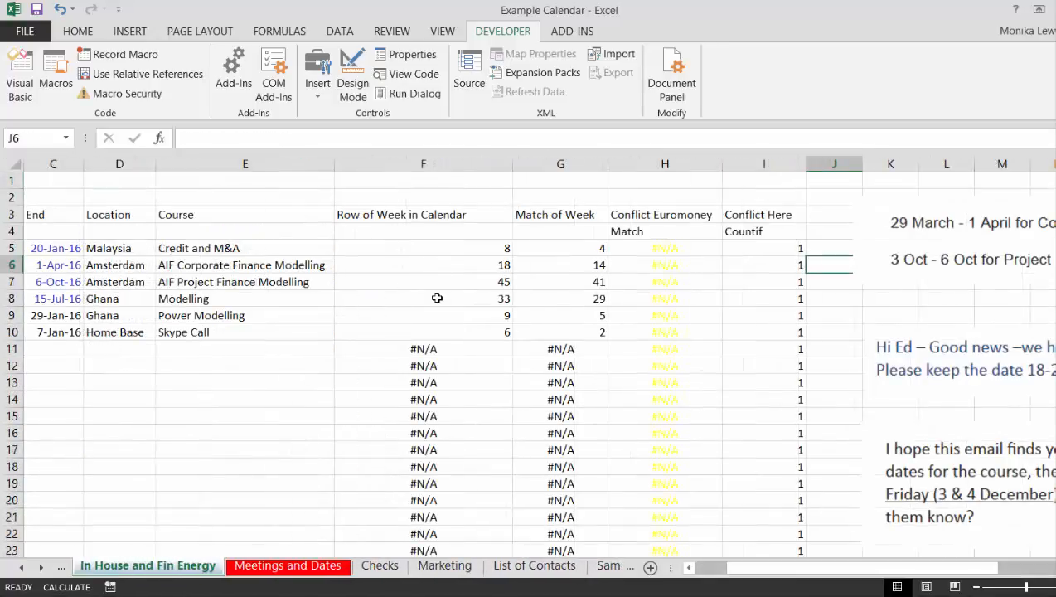
key("Left")
key("Left")
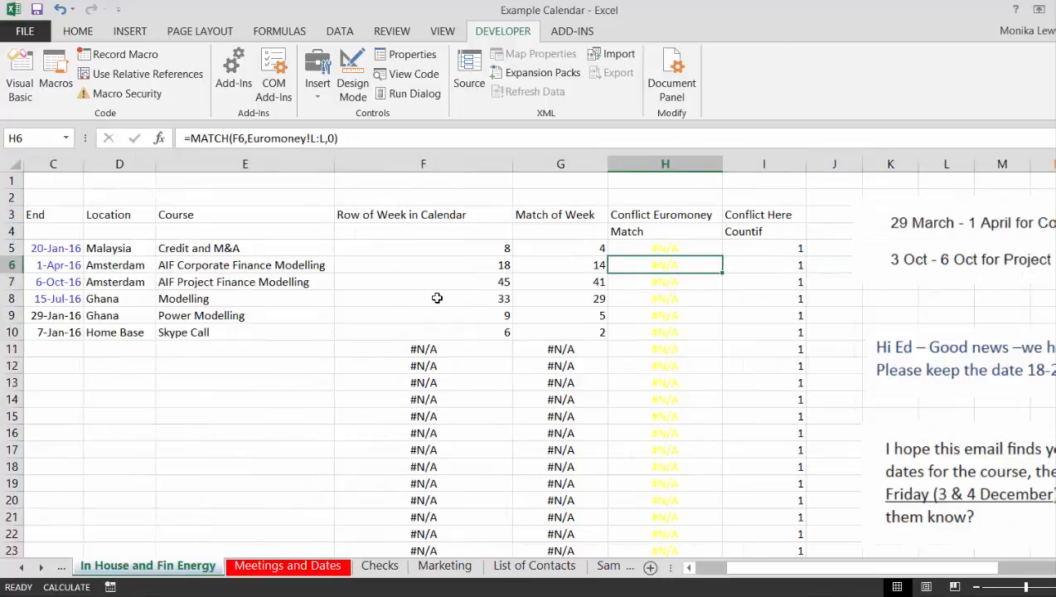
key("ctrl+Page_Up")
key("ctrl+Page_Up")
key("ctrl+Page_Up")
key("ctrl+Page_Up")
key("ctrl+Page_Down")
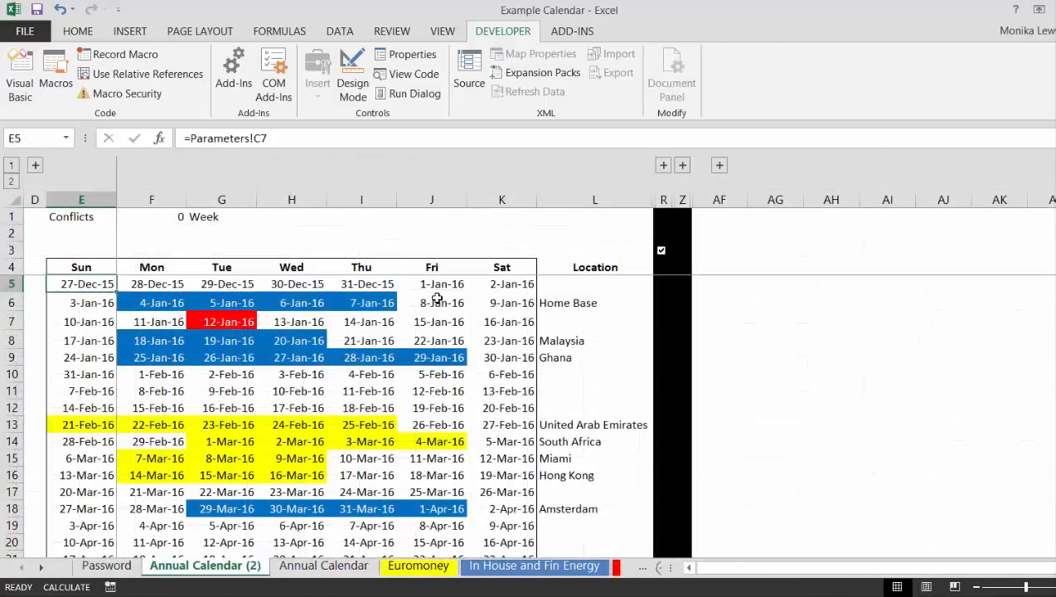
- Toggle the column R non-Euromoney highlight checkbox off and on twice, then go to Checks
left_click(661, 254)
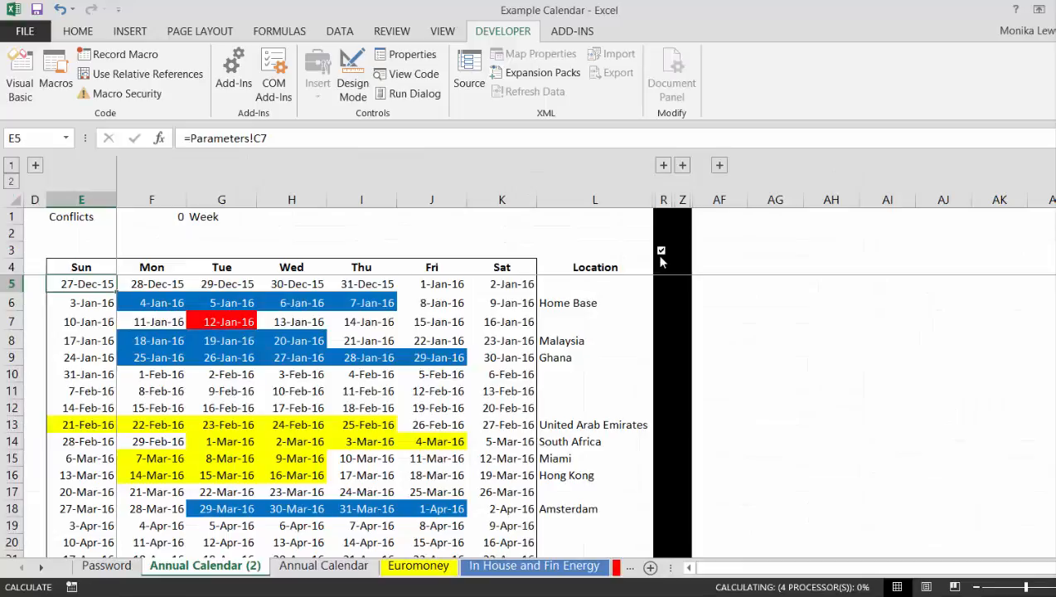
left_click(661, 251)
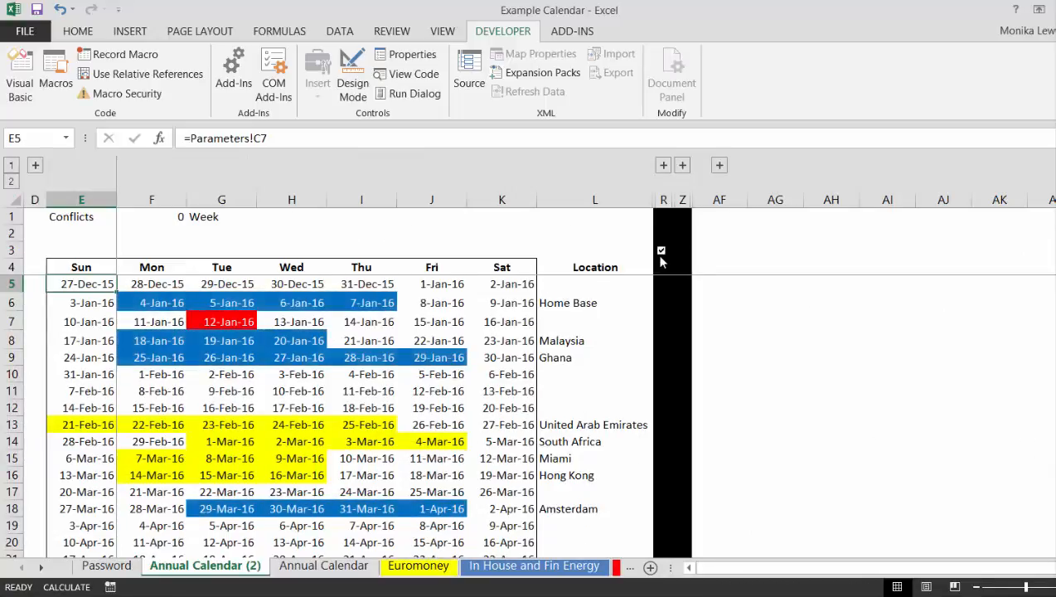
left_click(661, 257)
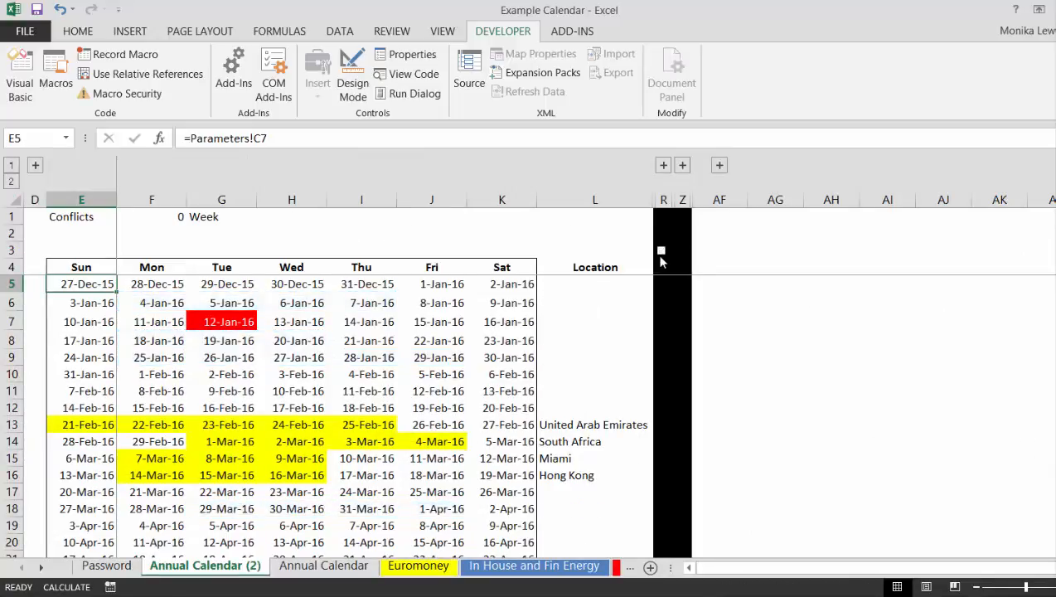
left_click(661, 253)
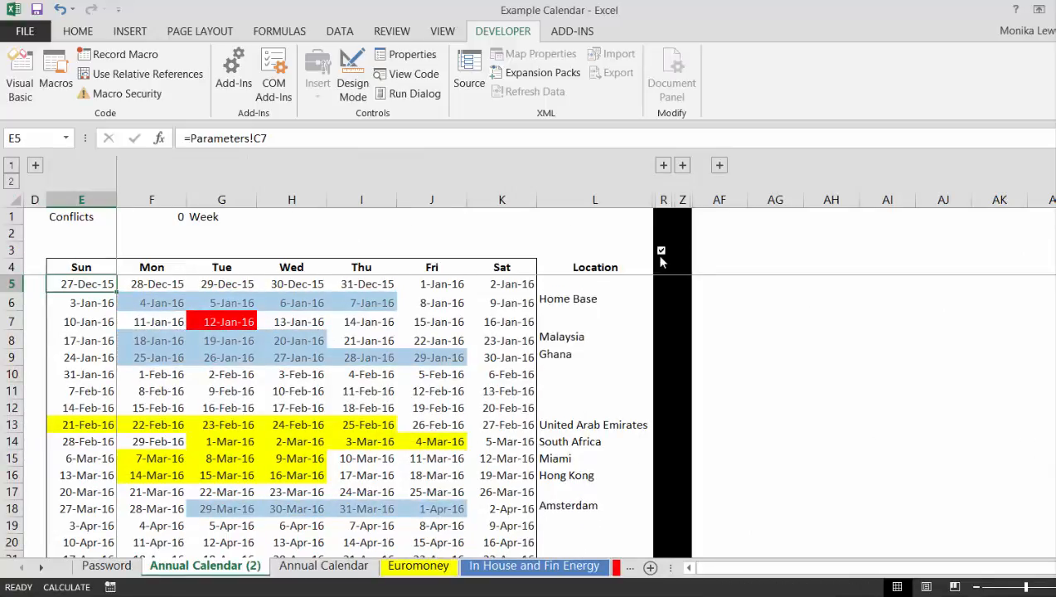
left_click(574, 384)
key("ctrl+Page_Down")
key("ctrl+Page_Down")
key("ctrl+Page_Down")
key("ctrl+Page_Down")
key("ctrl+Page_Down")
key("ctrl+Page_Down")
key("ctrl+Page_Down")
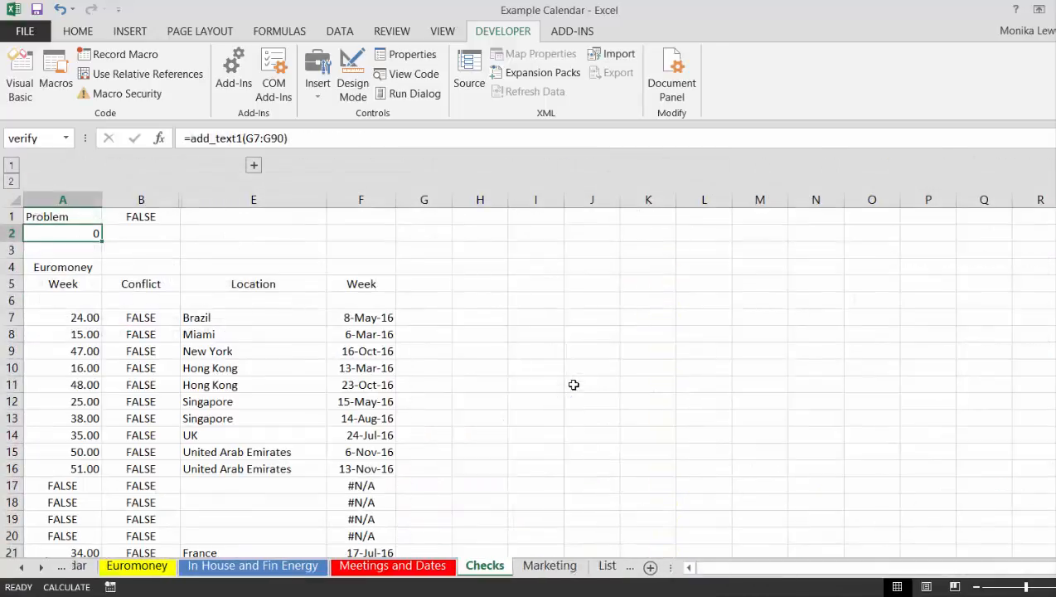
key("ctrl+Page_Down")
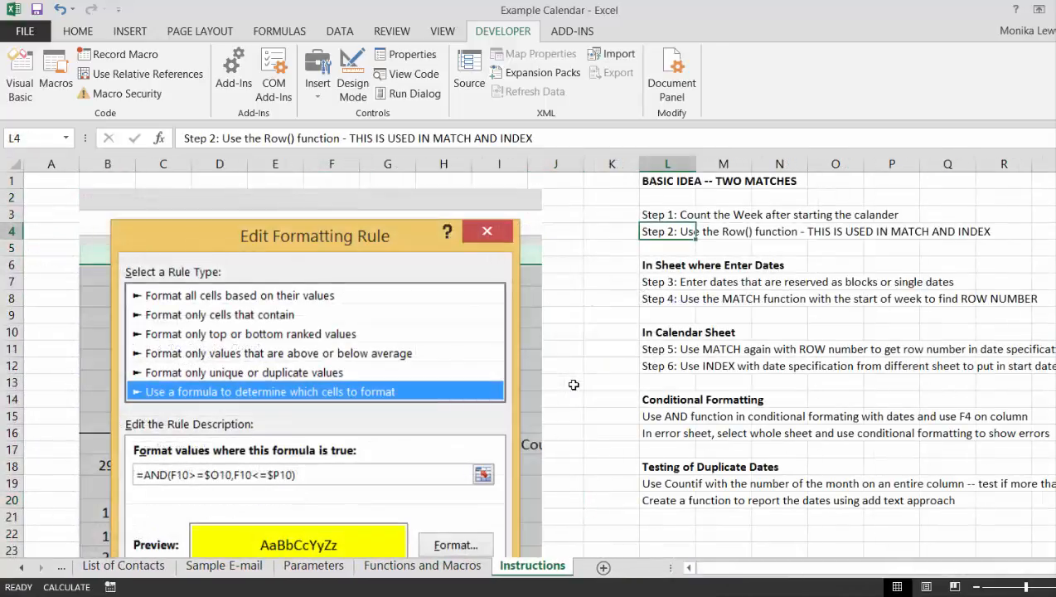
key("Down")
key("Down")
key("Up")
key("Up")
key("Up")
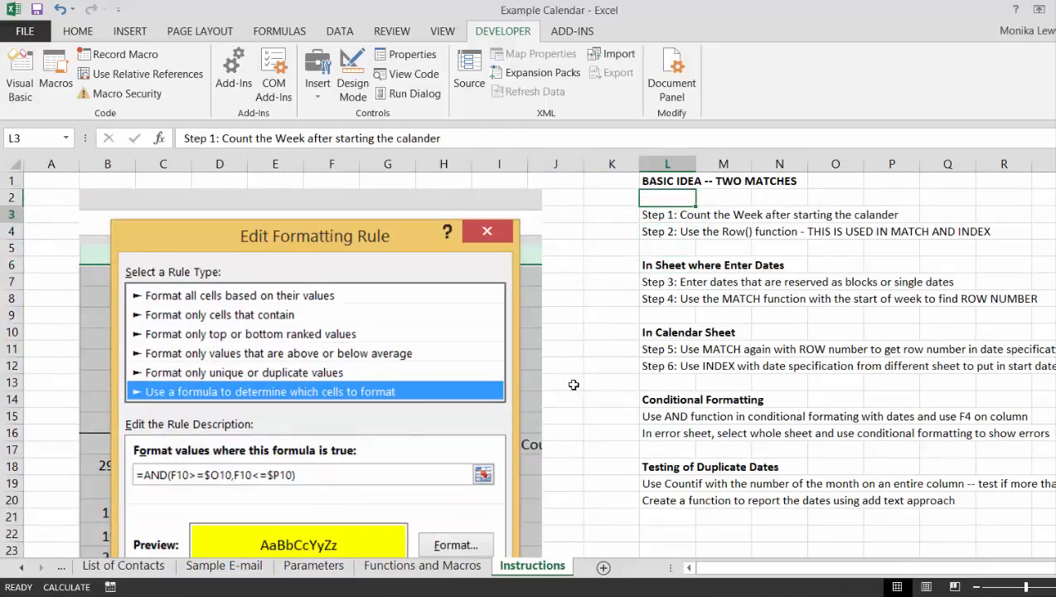
key("Down")
key("Down")
key("Down")
key("Down")
key("Down")
key("Down")
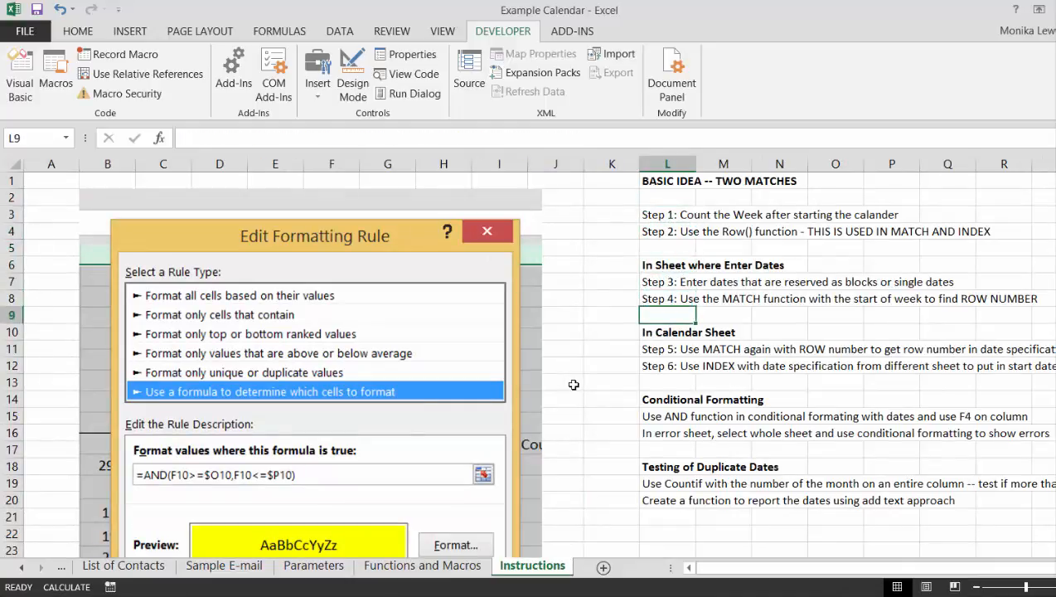
key("Down")
key("Down")
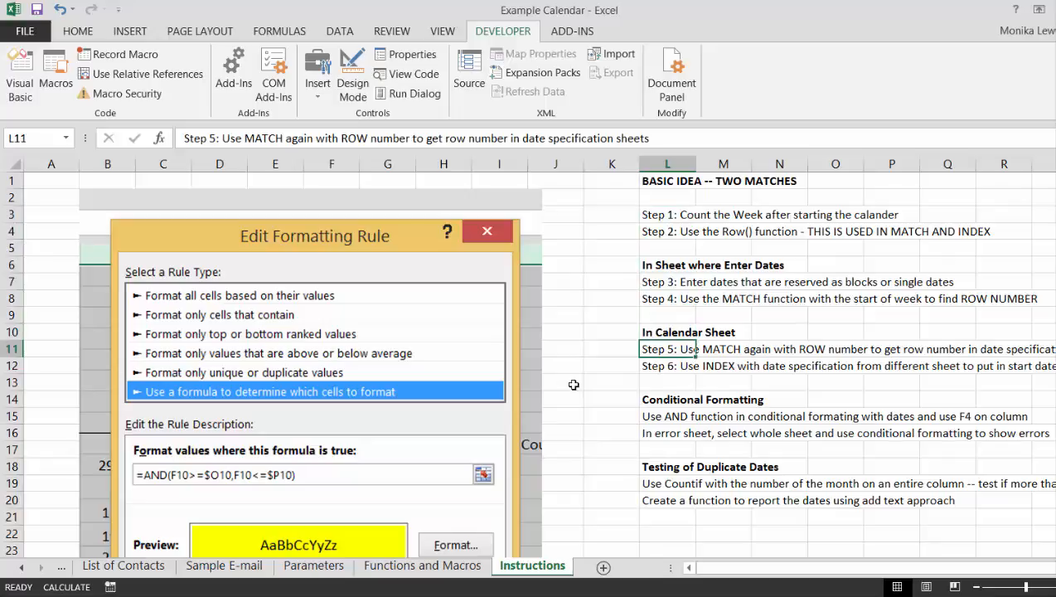
key("Up")
key("Up")
key("Up")
key("Up")
key("Up")
key("Up")
key("Up")
key("Up")
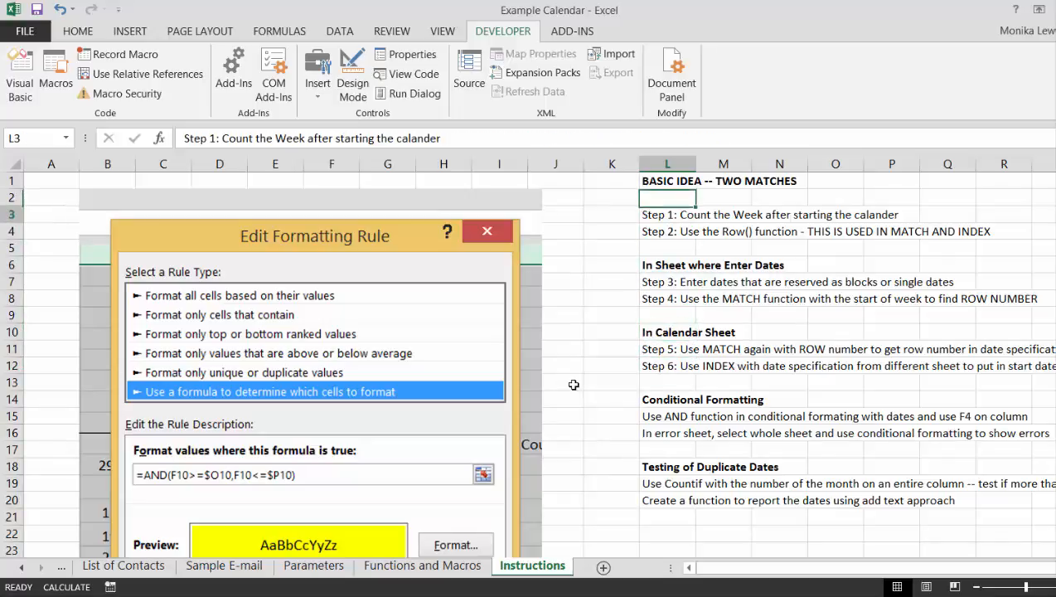
key("Down")
key("Up")
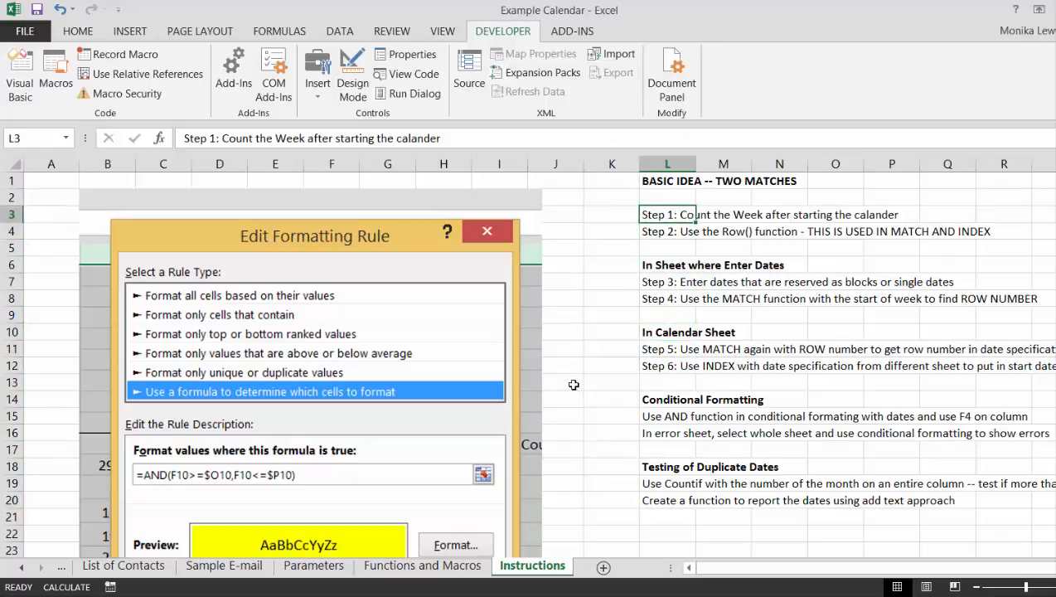
key("Down")
key("Down")
key("Down")
key("Down")
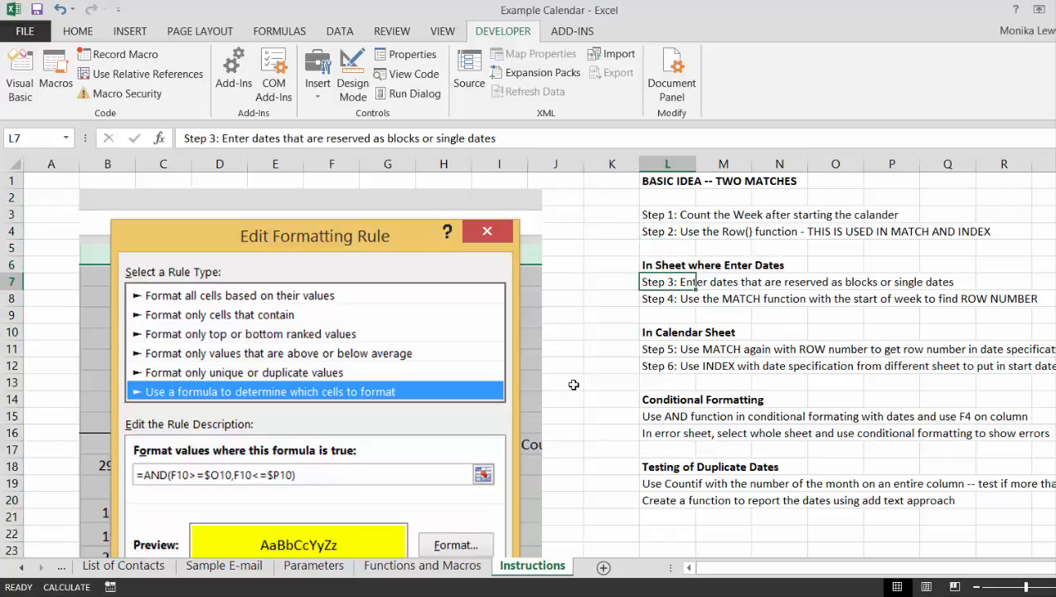
key("Down")
key("Down")
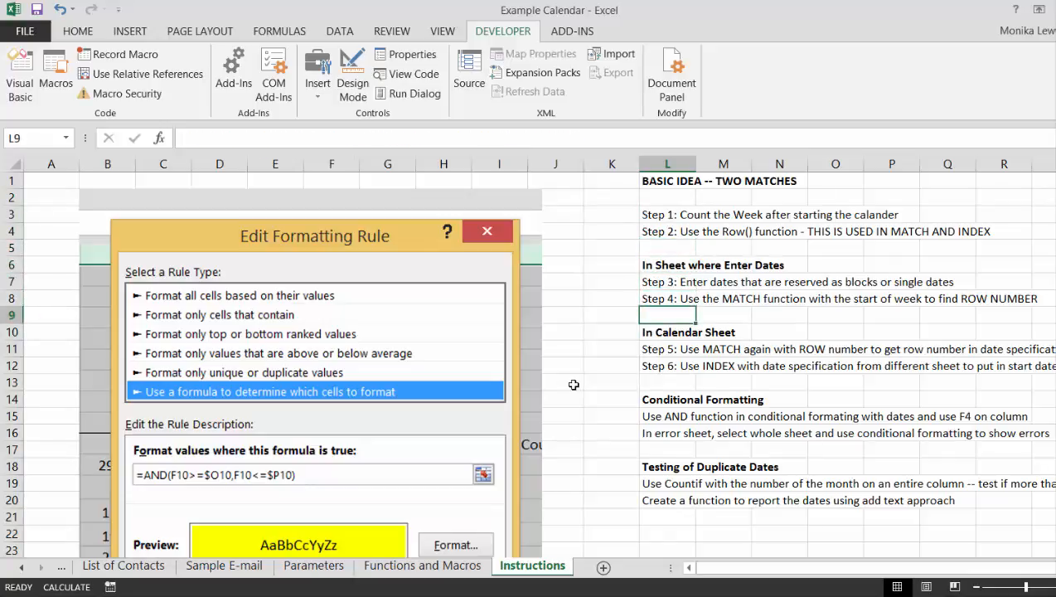
key("Down")
key("Down")
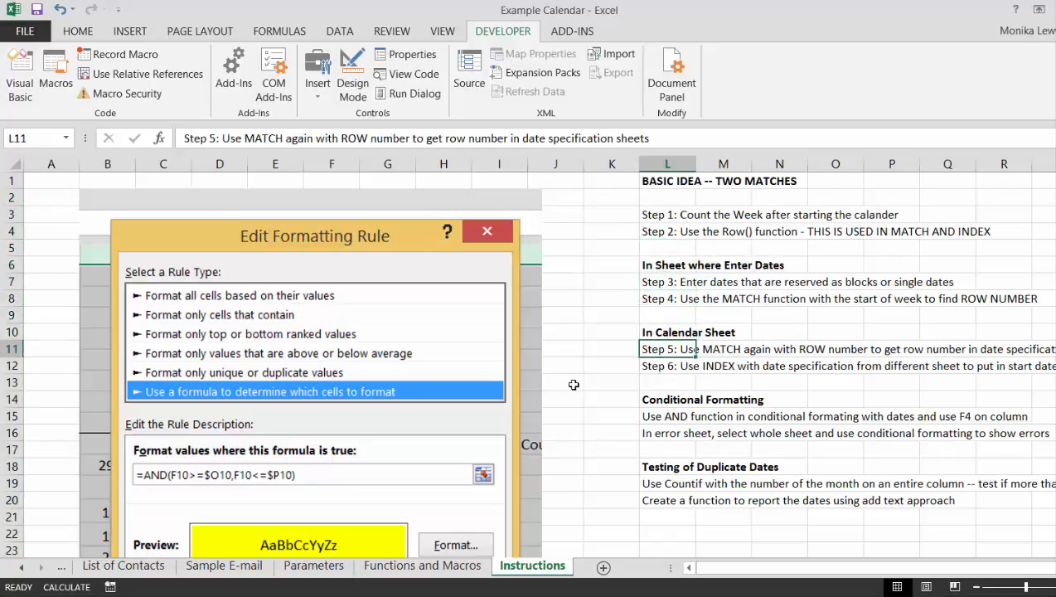
key("Down")
key("Up")
key("Down")
key("Down")
key("Down")
key("Down")
key("Down")
key("Down")
key("Down")
key("Down")
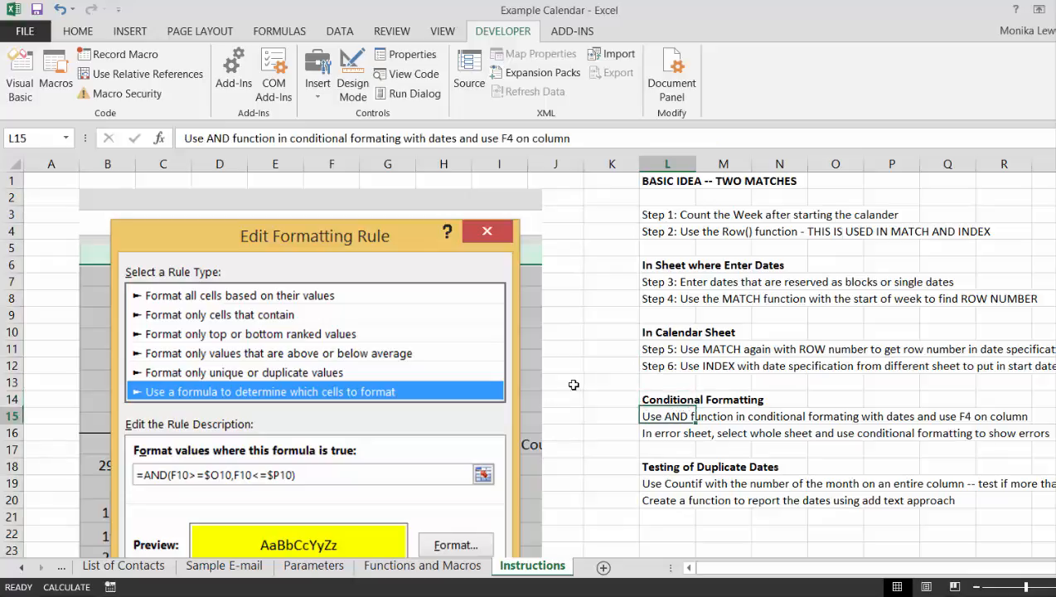
key("Down")
key("Up")
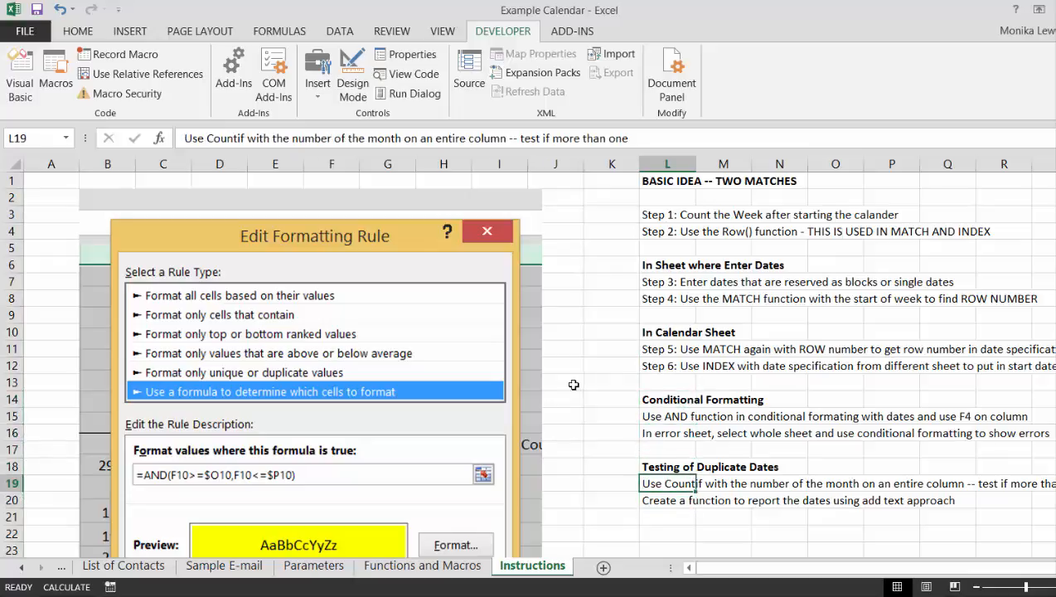
- Step back through the sheet tabs to the Functions and Macros sheet
key("ctrl+Page_Up")
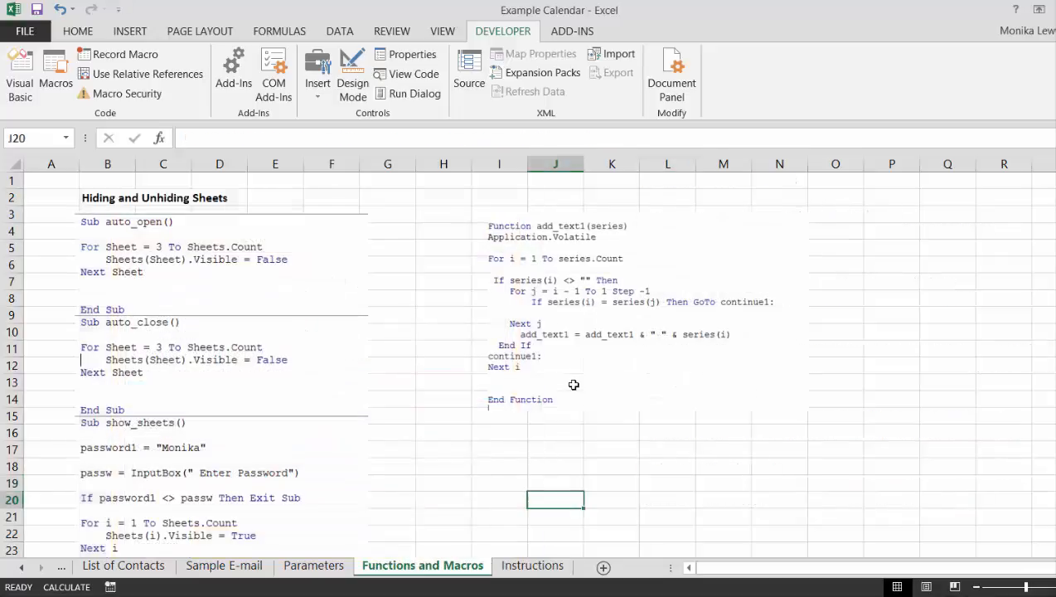
key("ctrl+Page_Up")
key("ctrl+Page_Up")
key("ctrl+Page_Up")
key("ctrl+Page_Up")
key("ctrl+Page_Up")
key("ctrl+Page_Up")
key("ctrl+Page_Up")
key("ctrl+Page_Up")
key("ctrl+Page_Up")
key("ctrl+Page_Up")
key("ctrl+Page_Up")
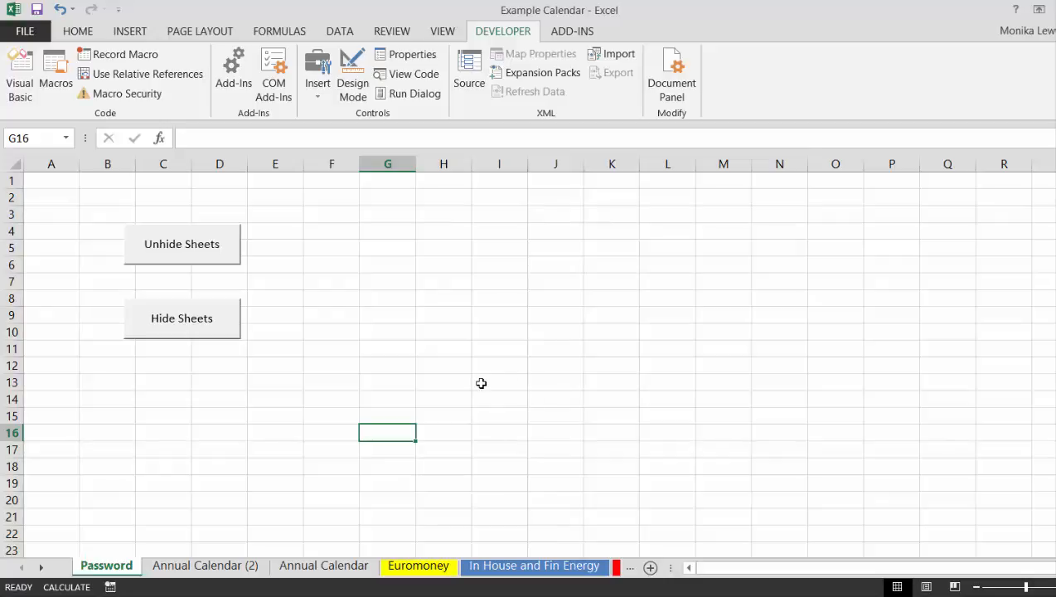
- Cancel the unhide password prompt, then hide every sheet except the first two
left_click(170, 258)
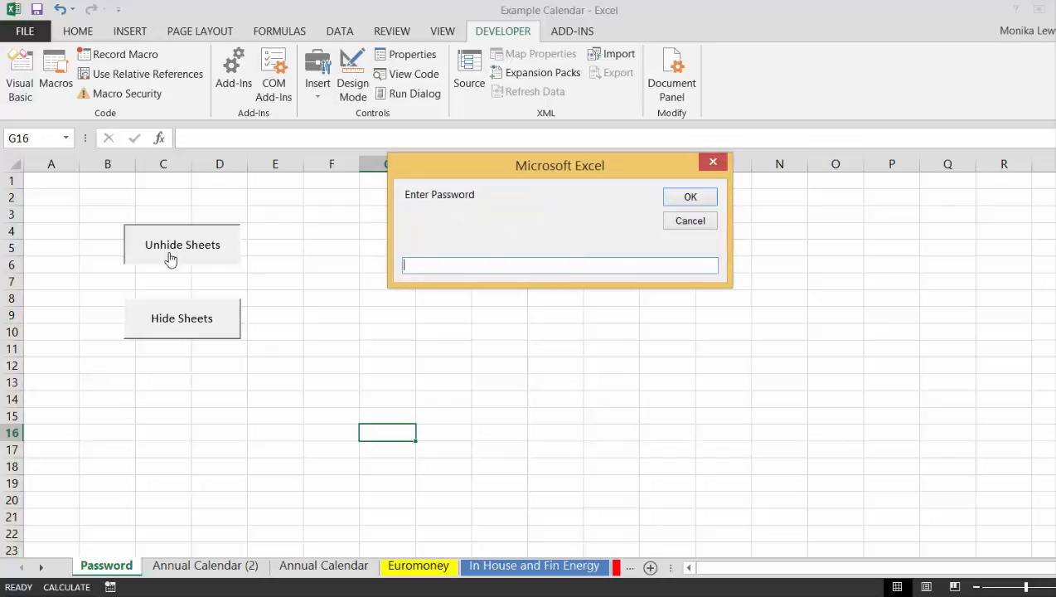
key("Escape")
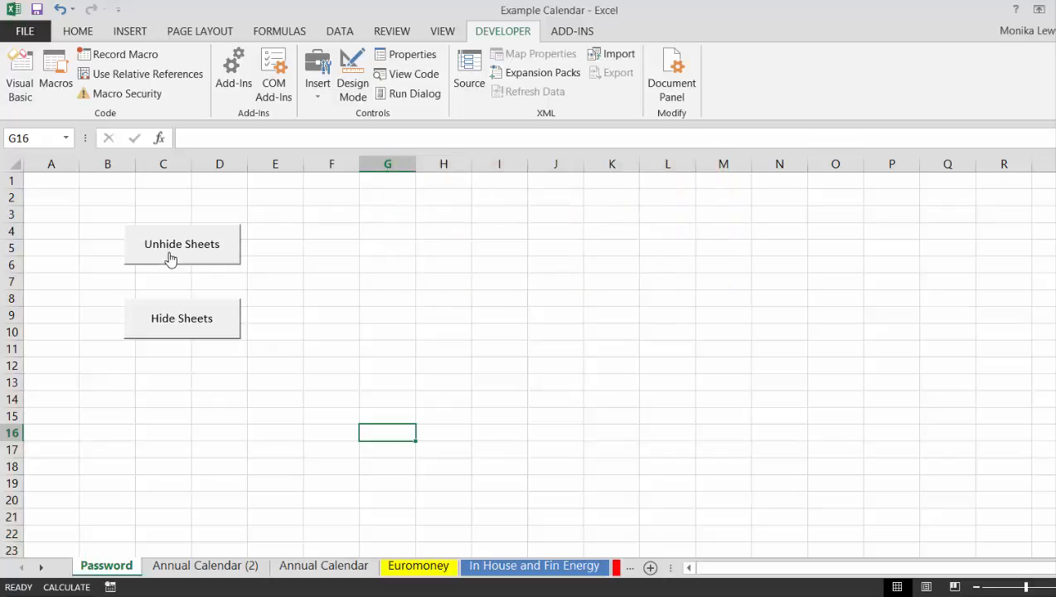
left_click(177, 333)
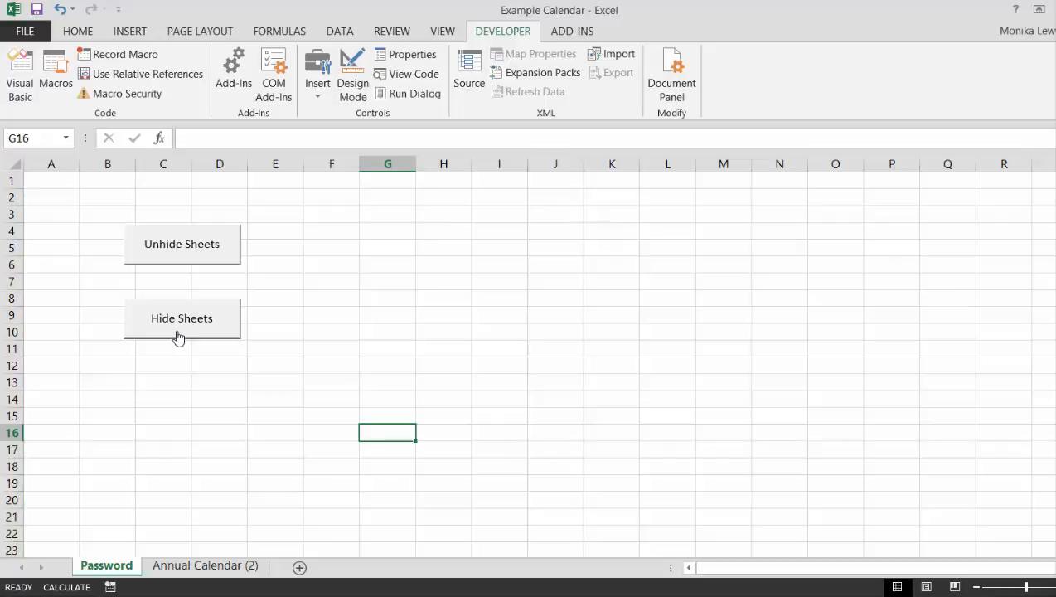
- Browse row 11 and the Tuesday date column of Annual Calendar (2), reaching 2-Feb-16
left_click(178, 336)
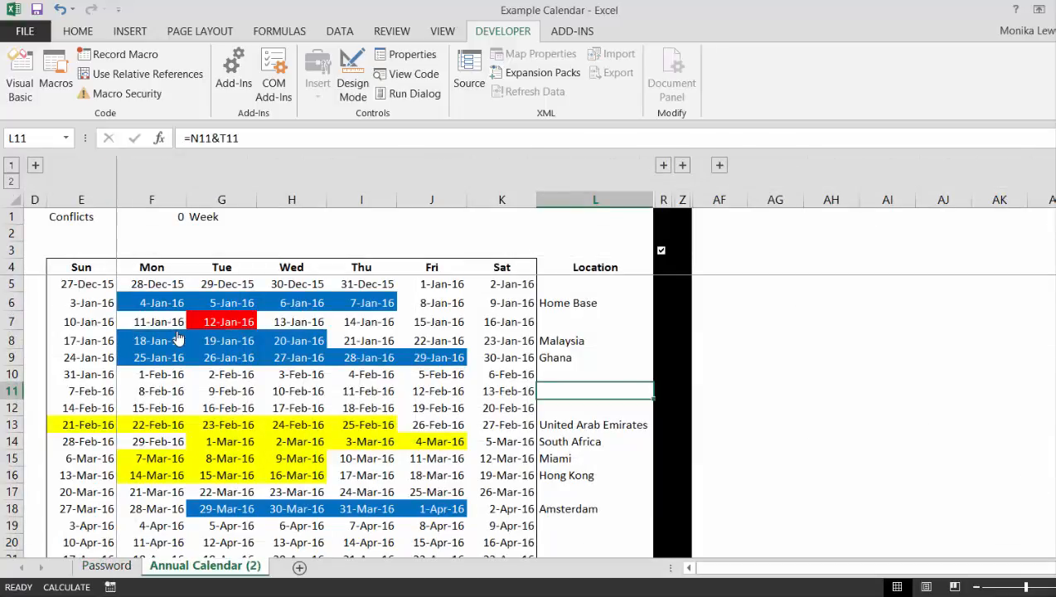
key("Right")
key("ctrl+Right")
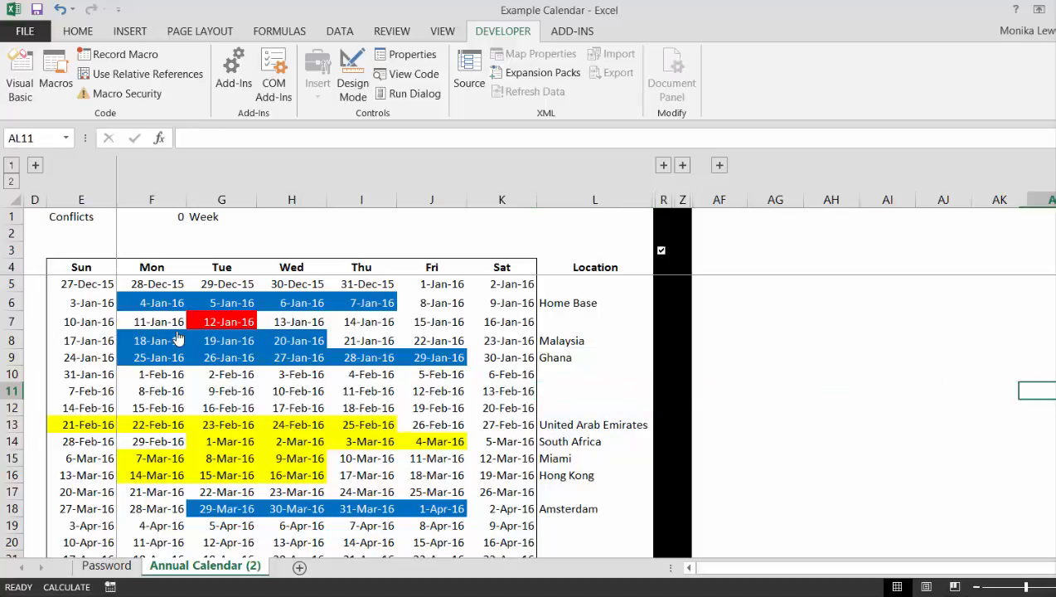
key("ctrl+Left")
key("Left")
key("ctrl+Left")
key("Left")
key("Right")
key("Right")
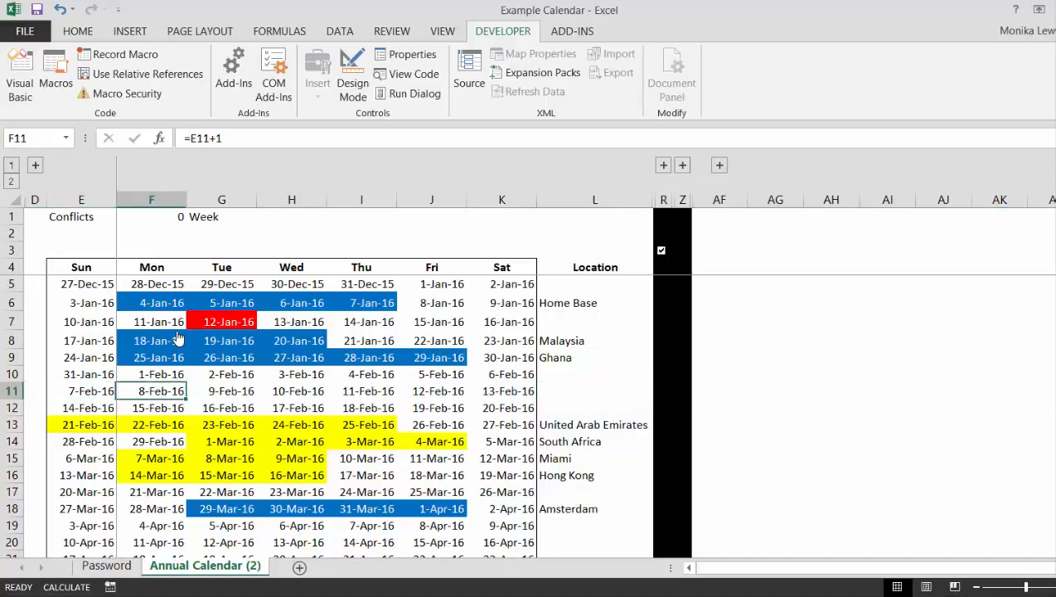
key("Right")
key("Up")
key("Up")
key("Down")
key("Down")
key("Up")
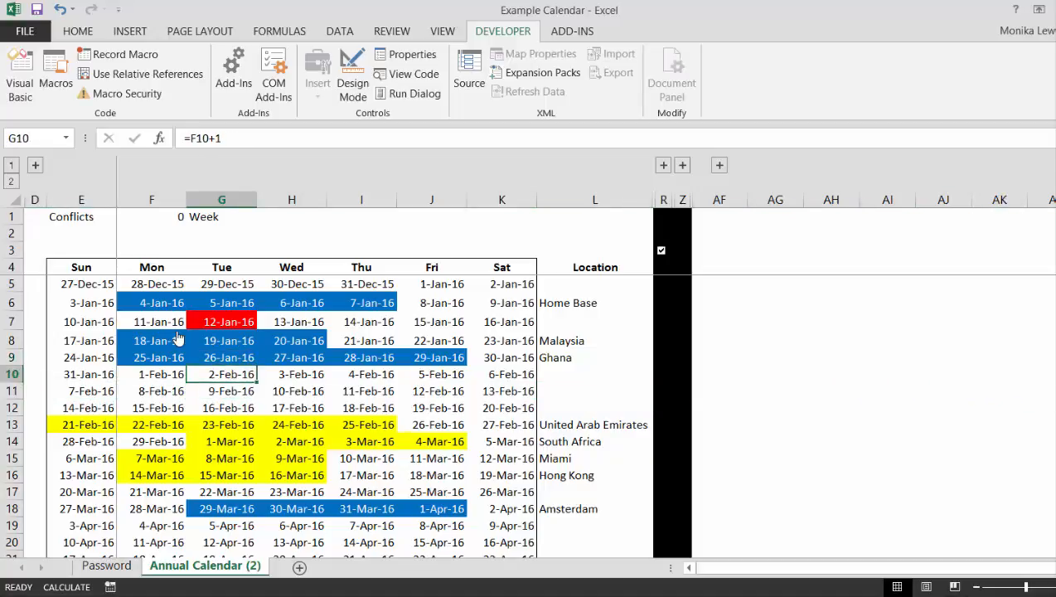
key("Up")
key("Down")
- Try deleting a date on the protected sheet, dismiss the warning, and browse the Monday column
key("Delete")
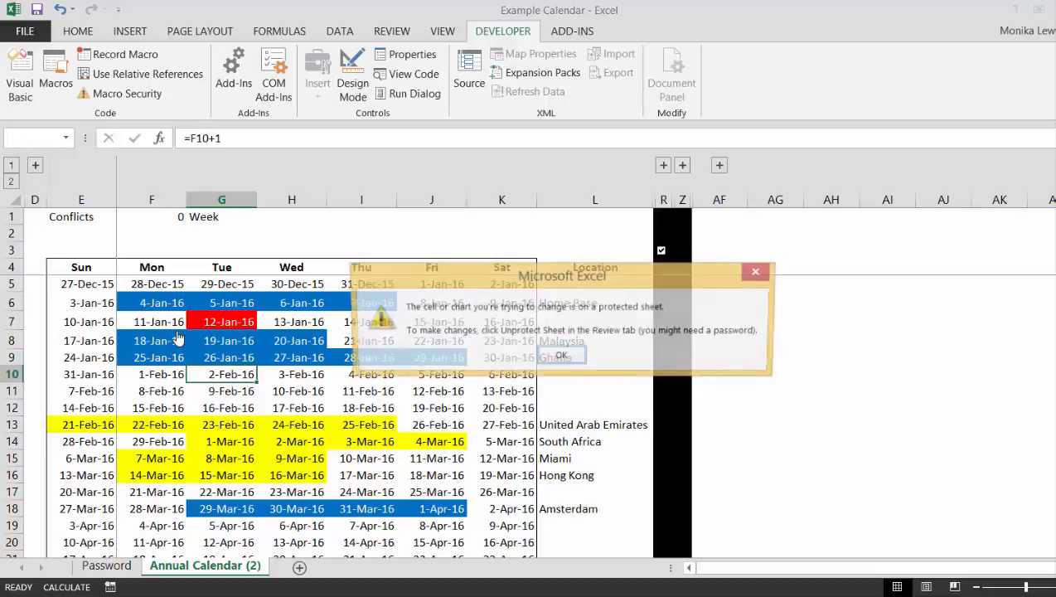
key("Return")
key("Left")
key("Left")
key("Left")
key("Right")
key("Right")
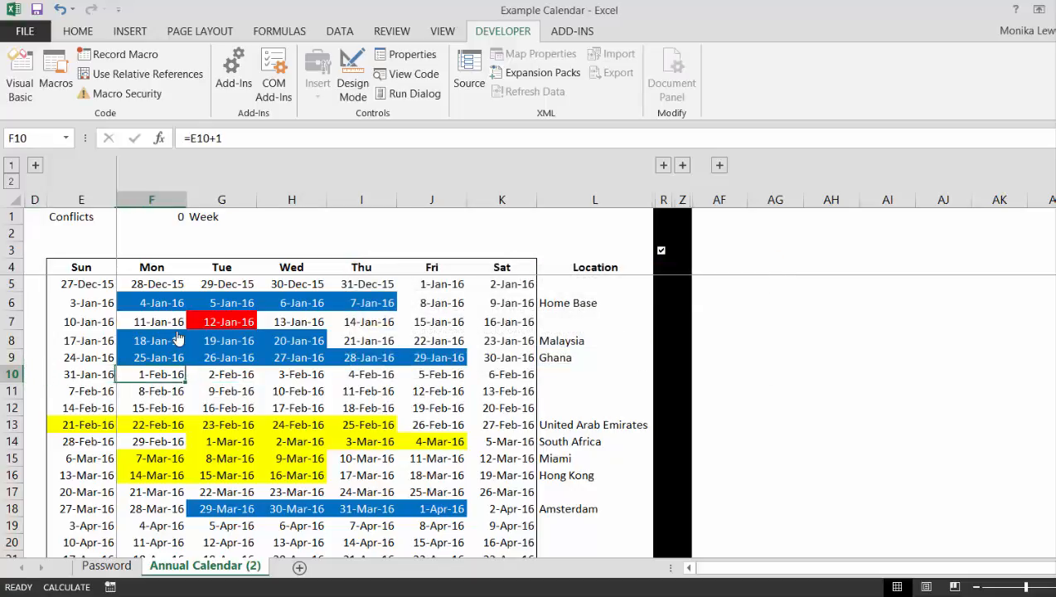
key("Down")
key("Down")
key("Down")
key("Down")
key("Down")
key("Down")
key("Down")
key("Down")
key("Down")
key("Down")
key("Down")
key("Down")
key("Down")
key("Down")
key("Down")
key("Down")
key("Down")
key("Down")
key("Down")
key("Page_Down")
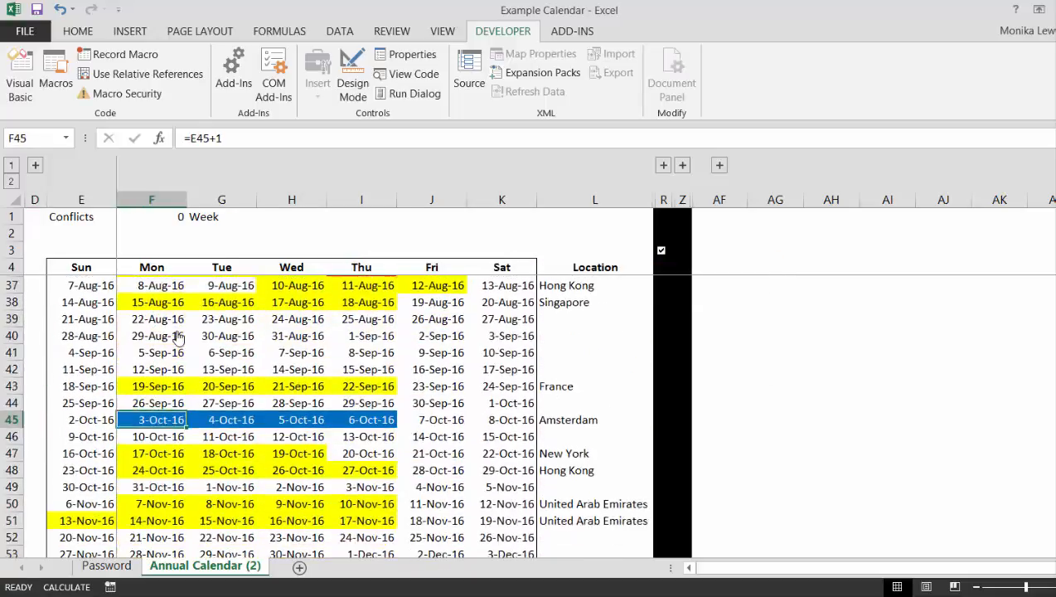
key("Page_Up")
key("Page_Up")
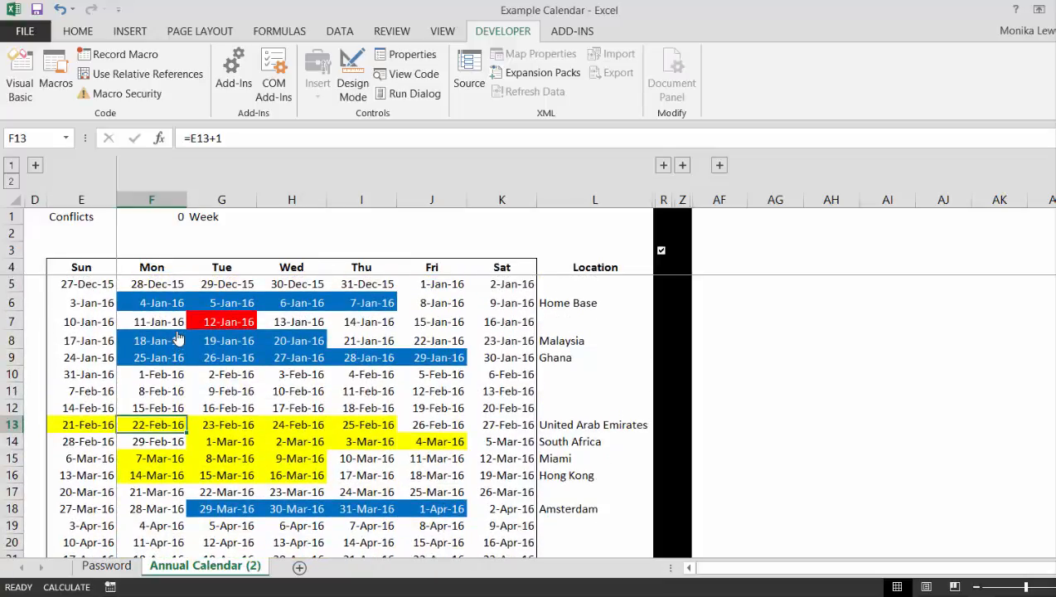
- Return to the Password sheet and move to column A of row 16
key("ctrl+Page_Up")
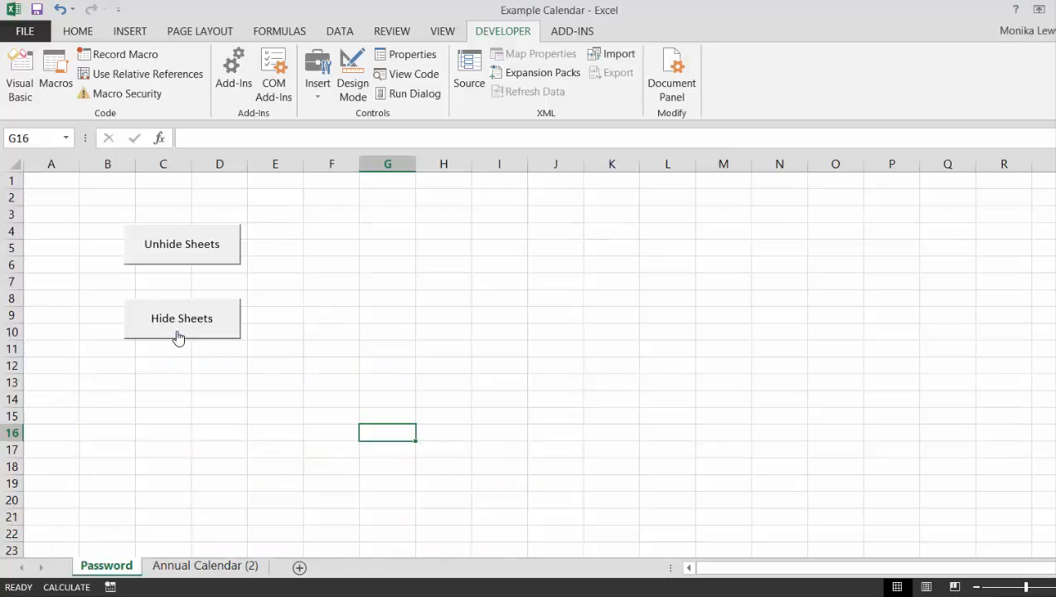
key("Left")
key("Left")
key("Left")
key("Left")
key("Left")
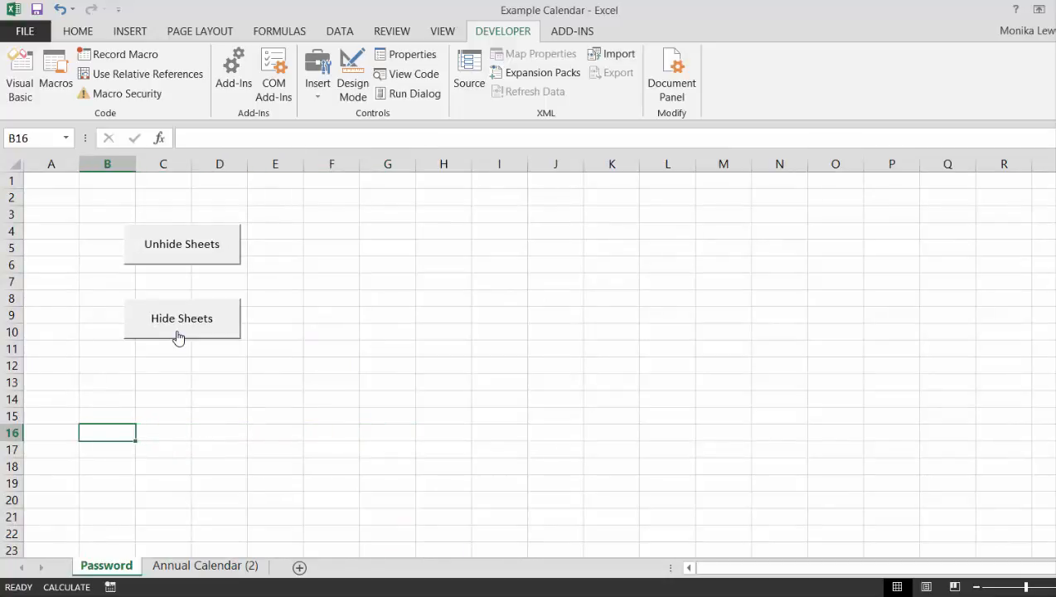
key("Left")
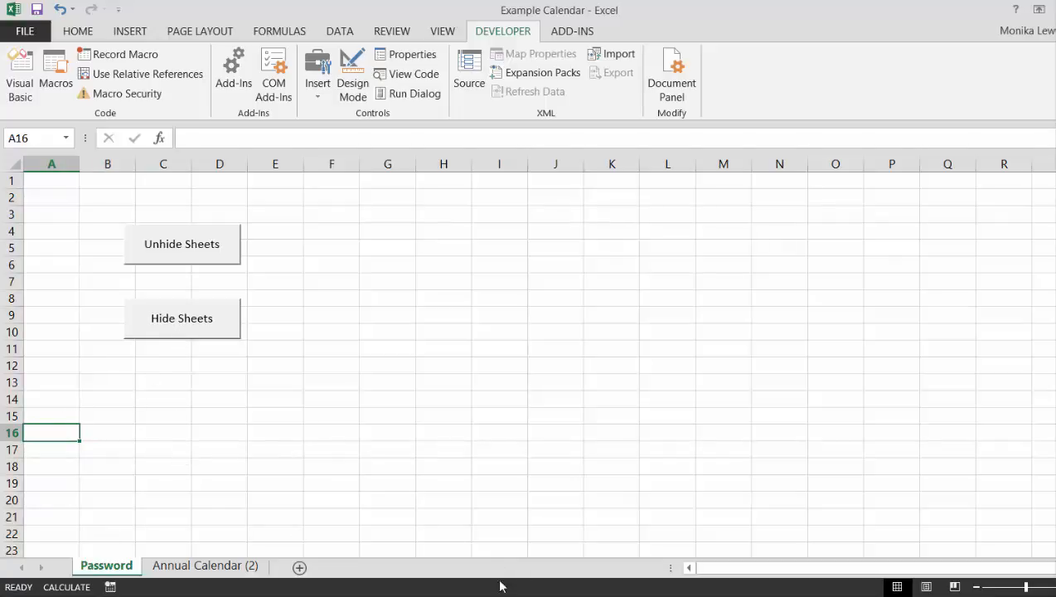
left_click(829, 595)
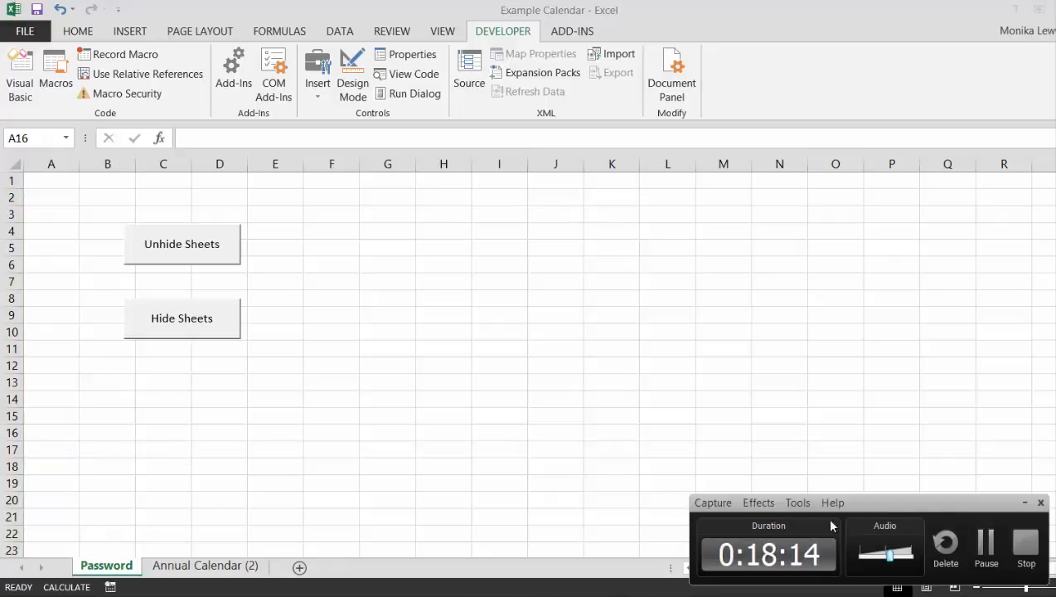
- Open 2016 Schedule (1) from the Schedules folder and inspect the 18-Jan-16 date's formula
left_click(1028, 540)
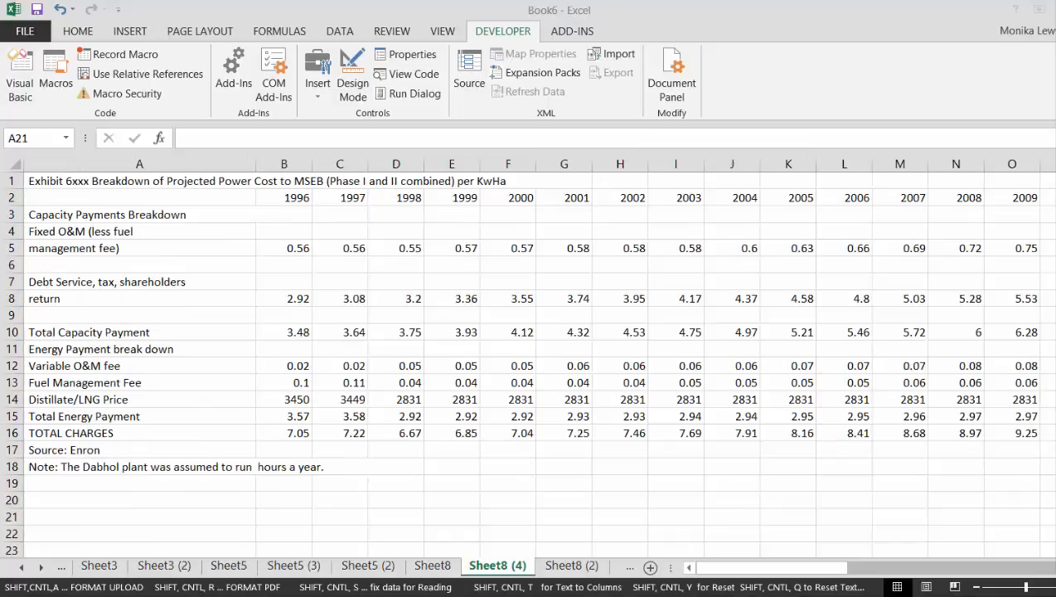
mouse_move(182, 595)
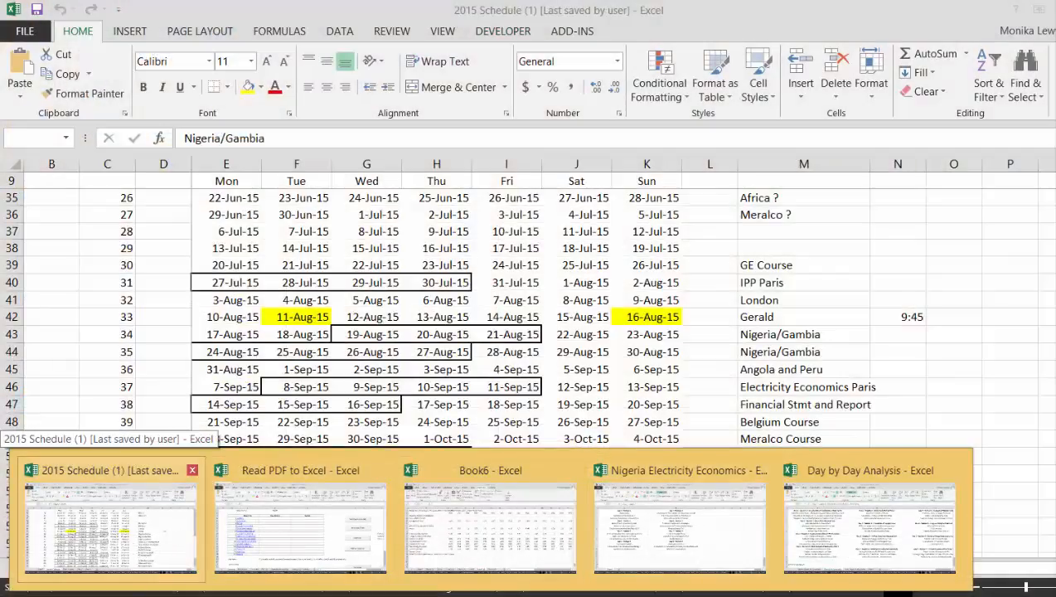
mouse_move(329, 596)
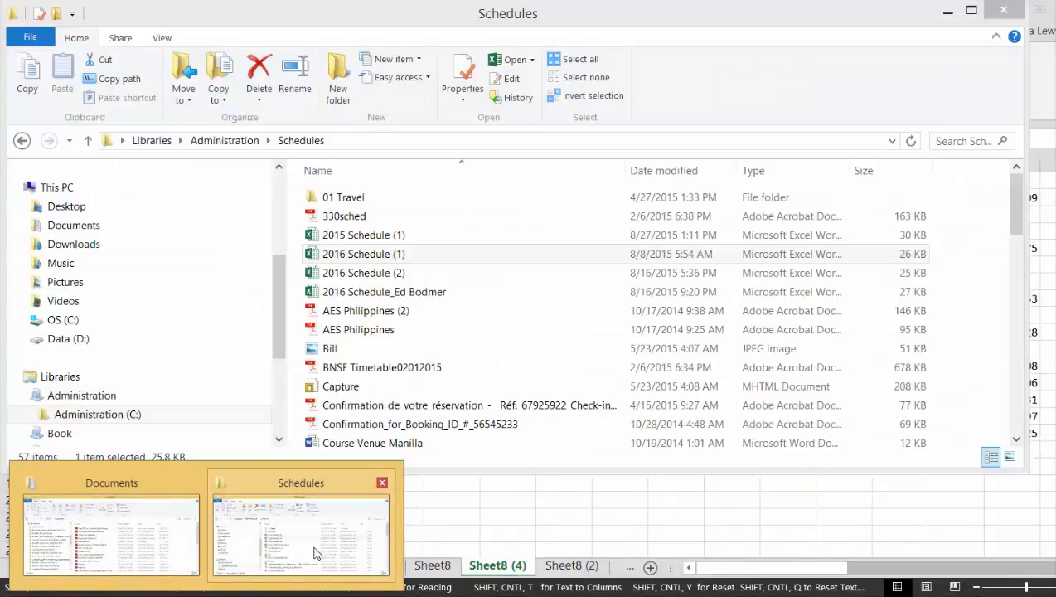
left_click(314, 543)
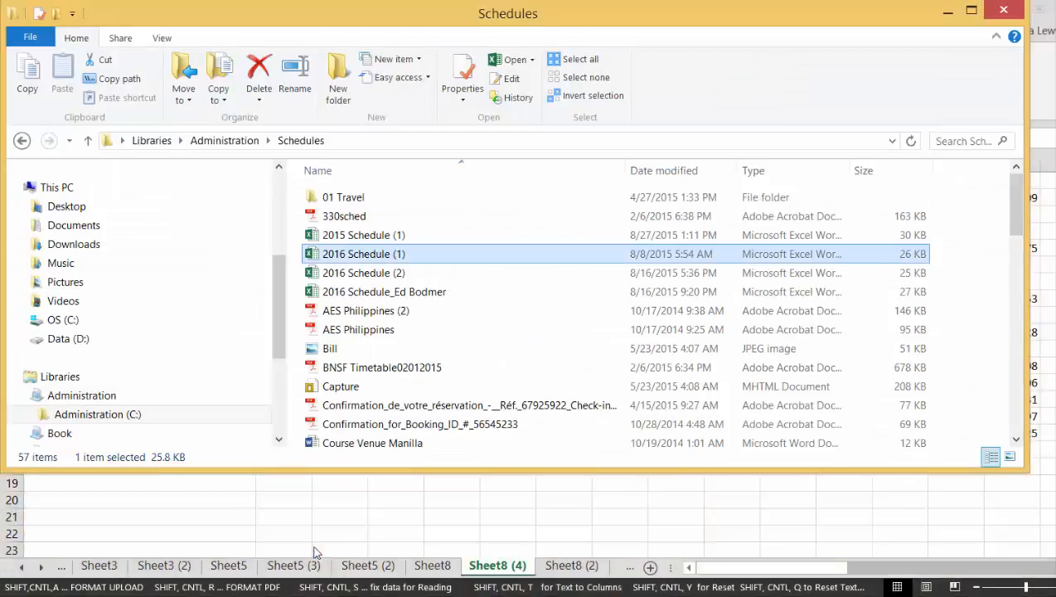
double_click(337, 259)
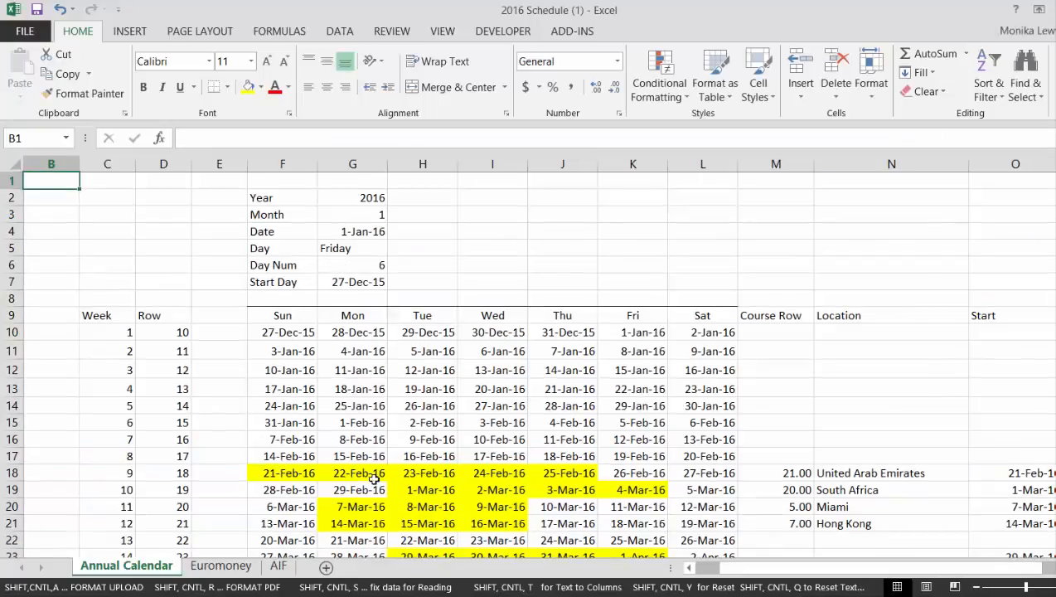
left_click(370, 394)
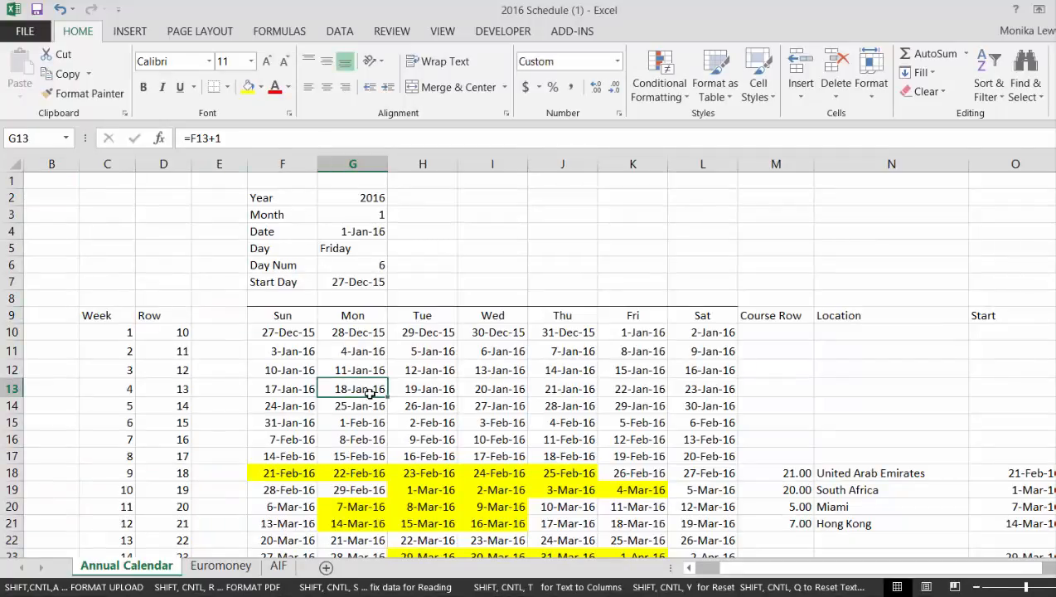
- Switch to the Euromoney sheet and bring up Move or Copy with Alt+E, M
key("ctrl+Page_Down")
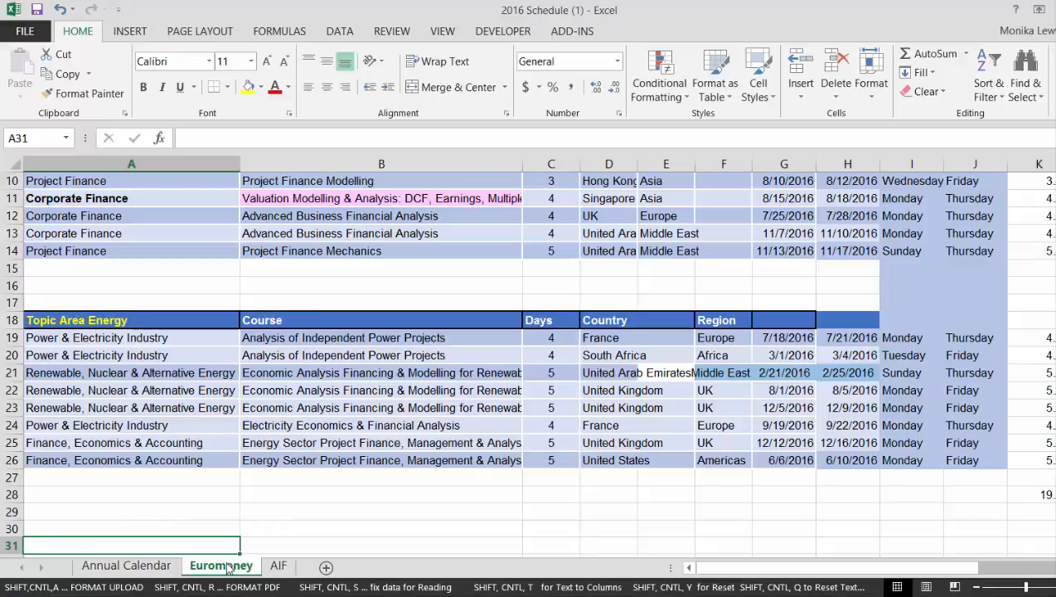
key("alt")
key("e")
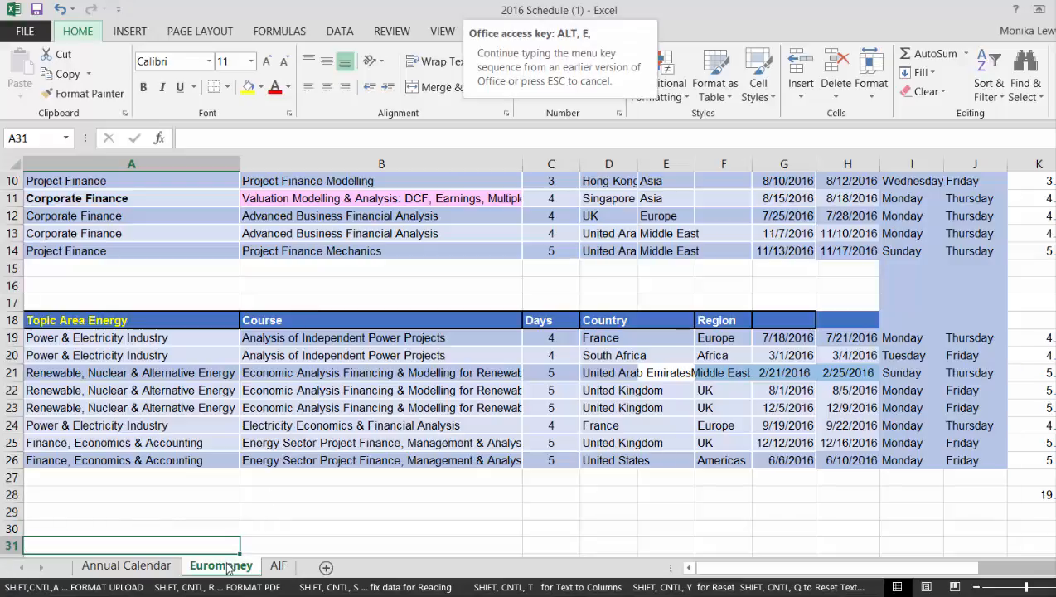
key("m")
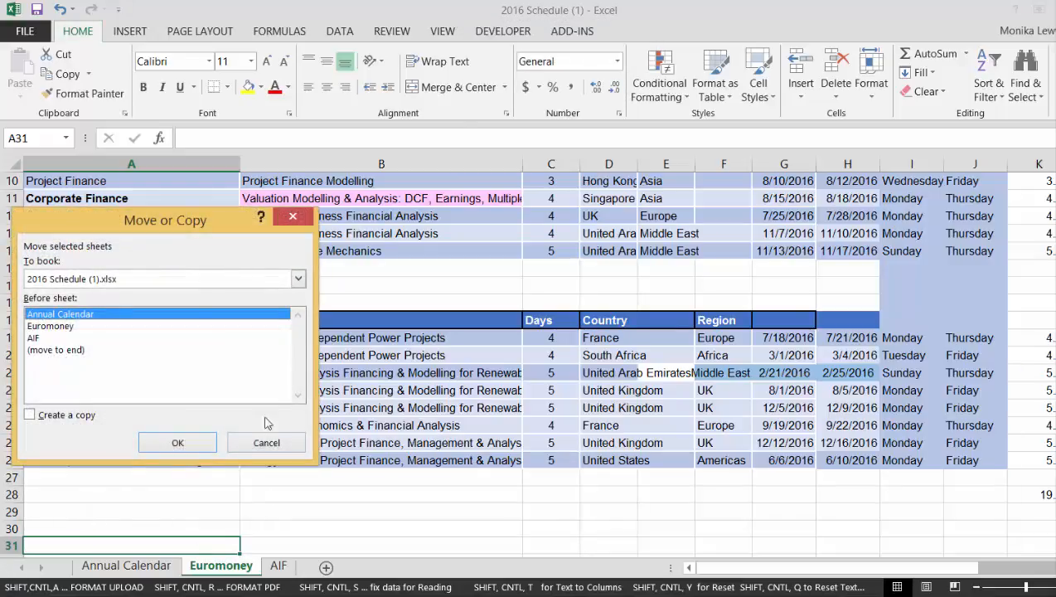
- Send the Euromoney sheet to (new book), then close 2016 Schedule (1) with Don't Save
left_click(300, 280)
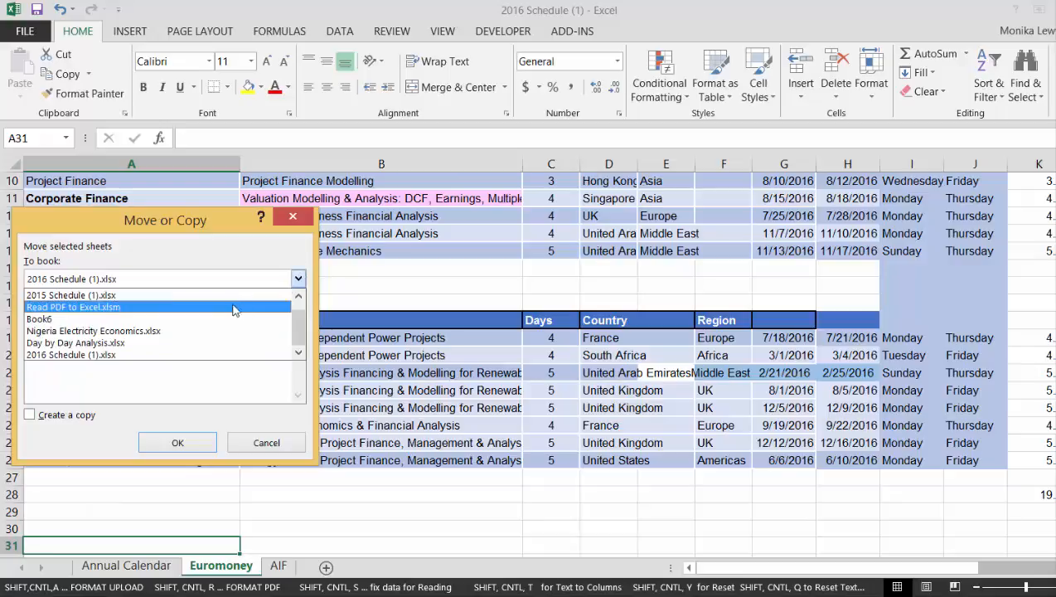
left_click(298, 296)
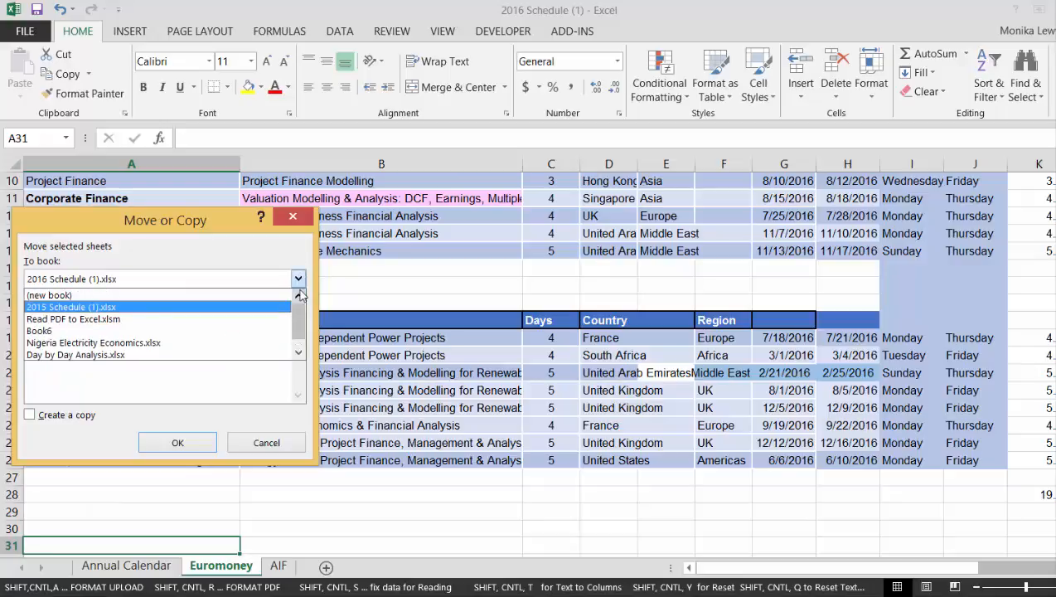
left_click(226, 297)
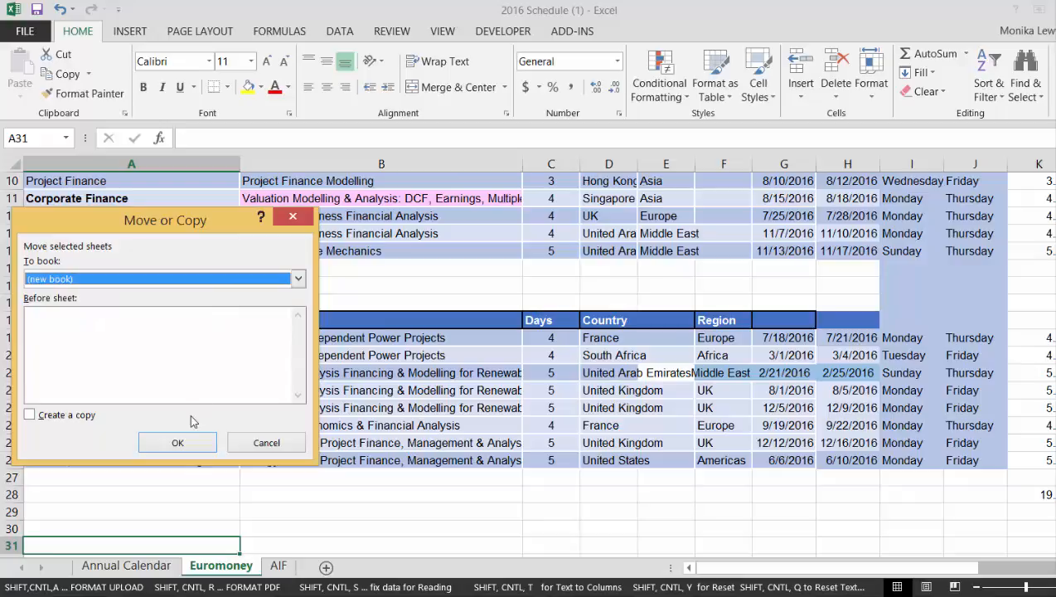
left_click(179, 443)
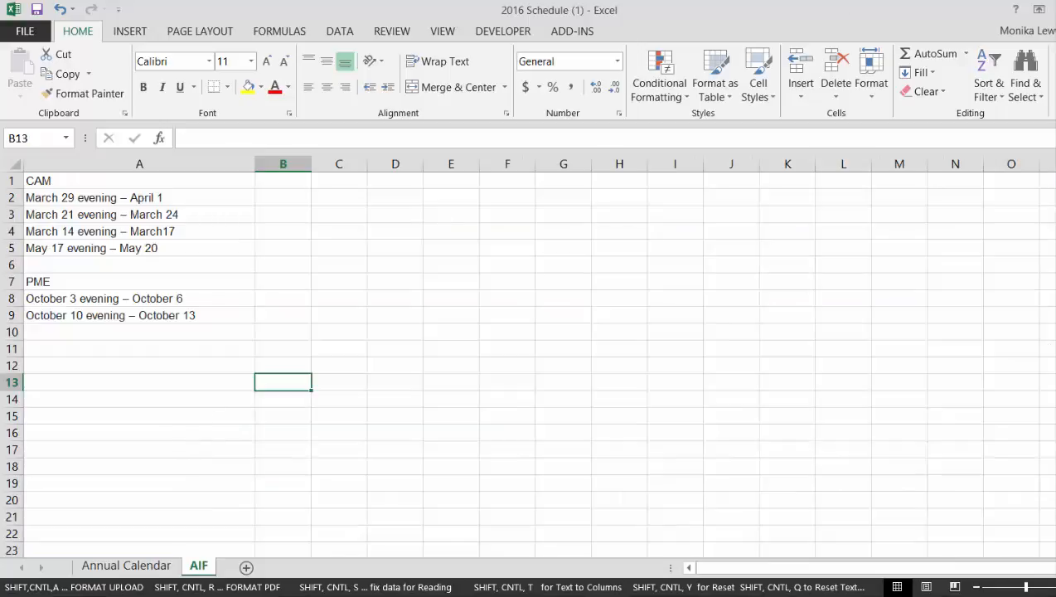
left_click(1055, 9)
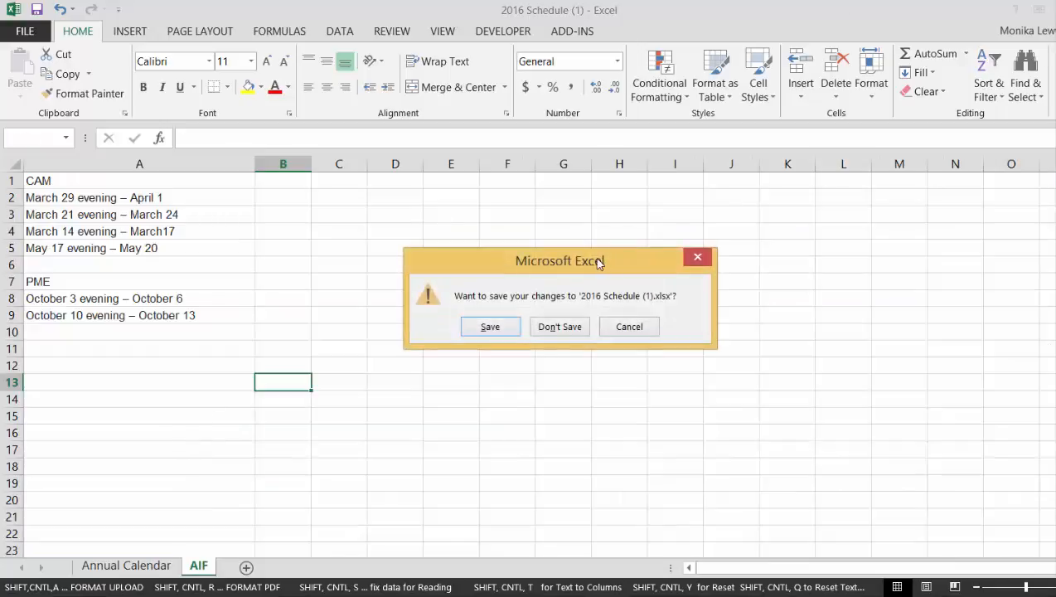
left_click(561, 327)
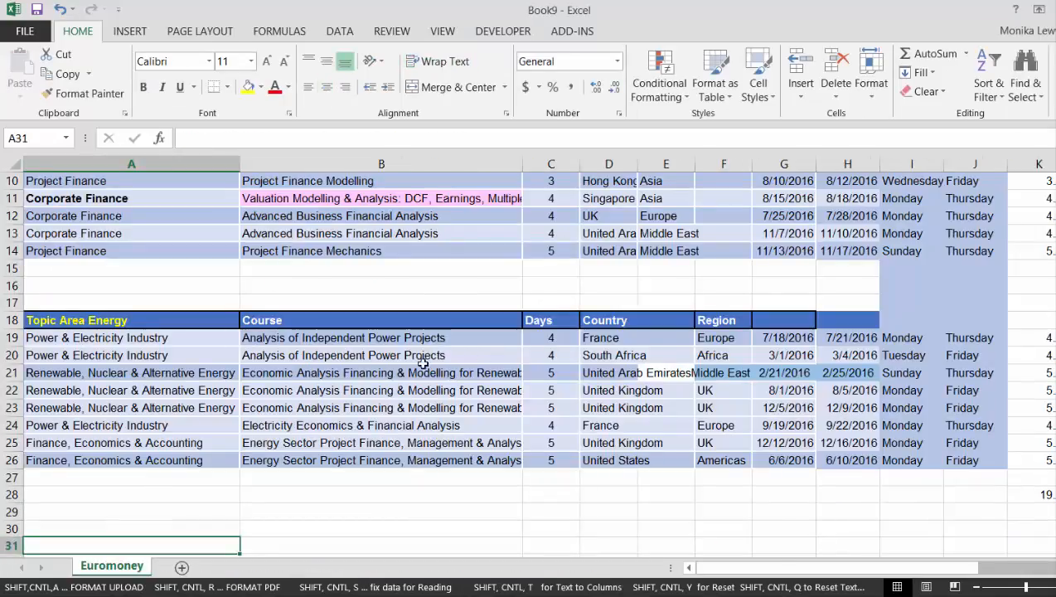
- In Book9, give the whole sheet No Fill, Automatic font colour and No Border
left_click(402, 595)
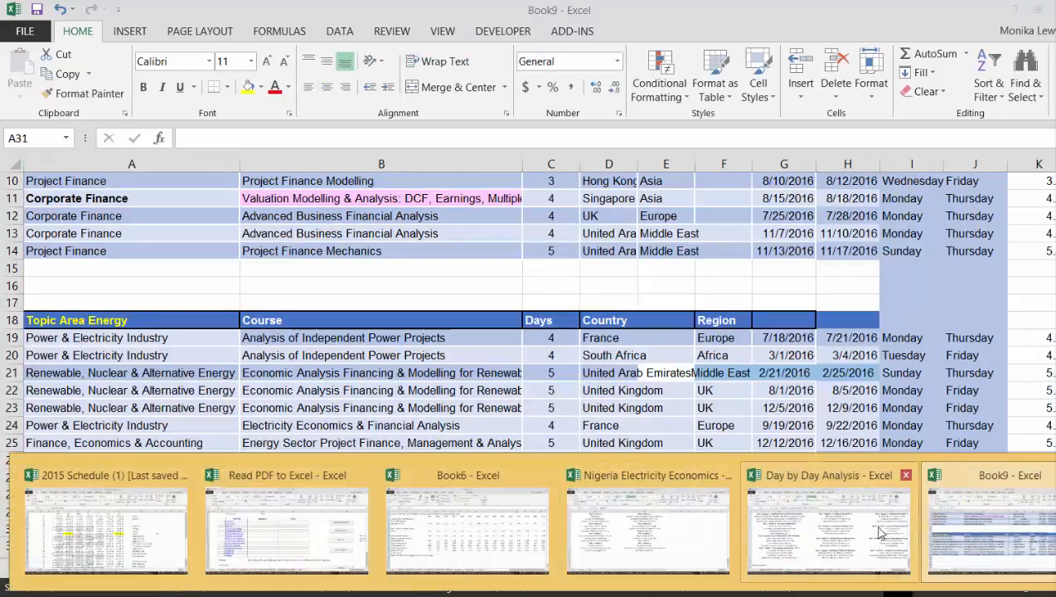
left_click(962, 549)
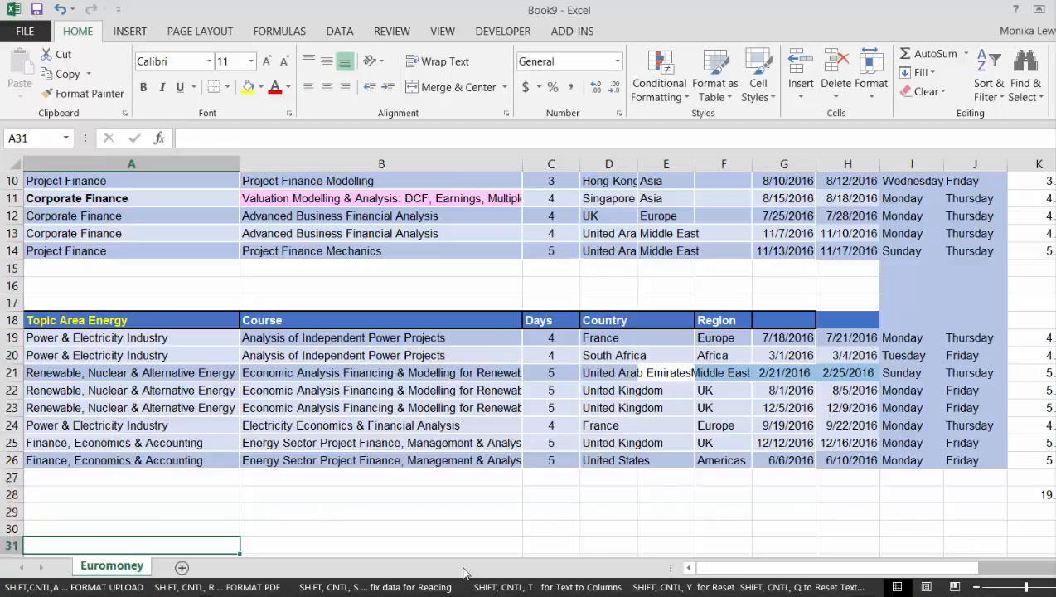
left_click(445, 505)
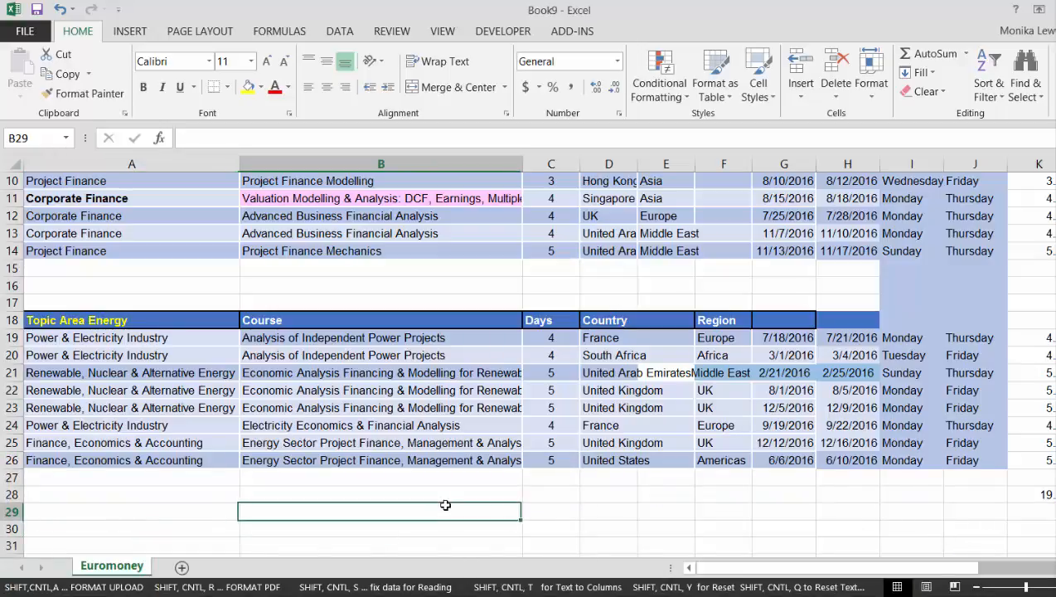
left_click(11, 166)
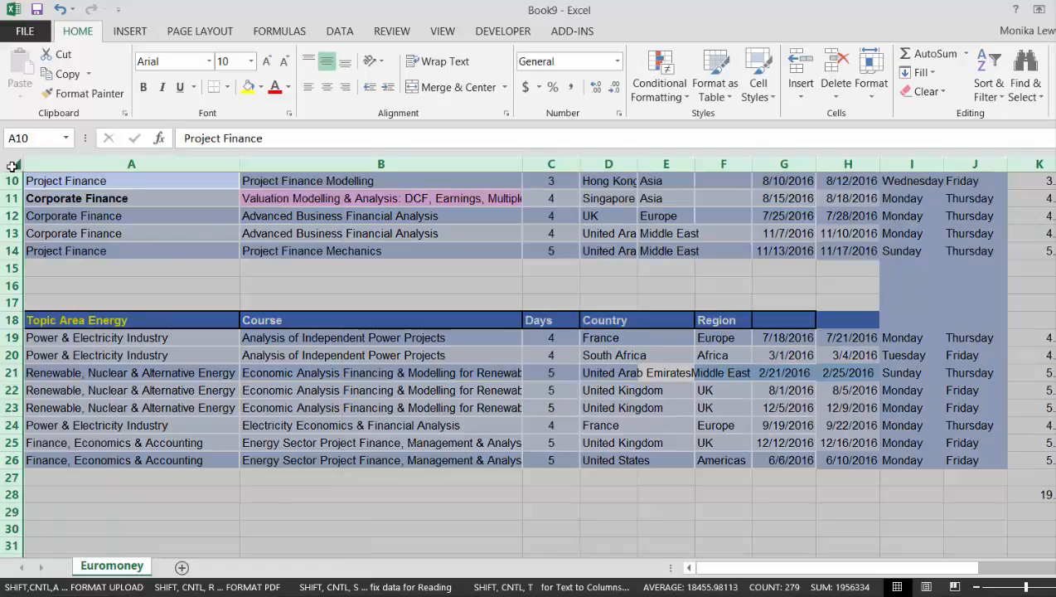
left_click(261, 88)
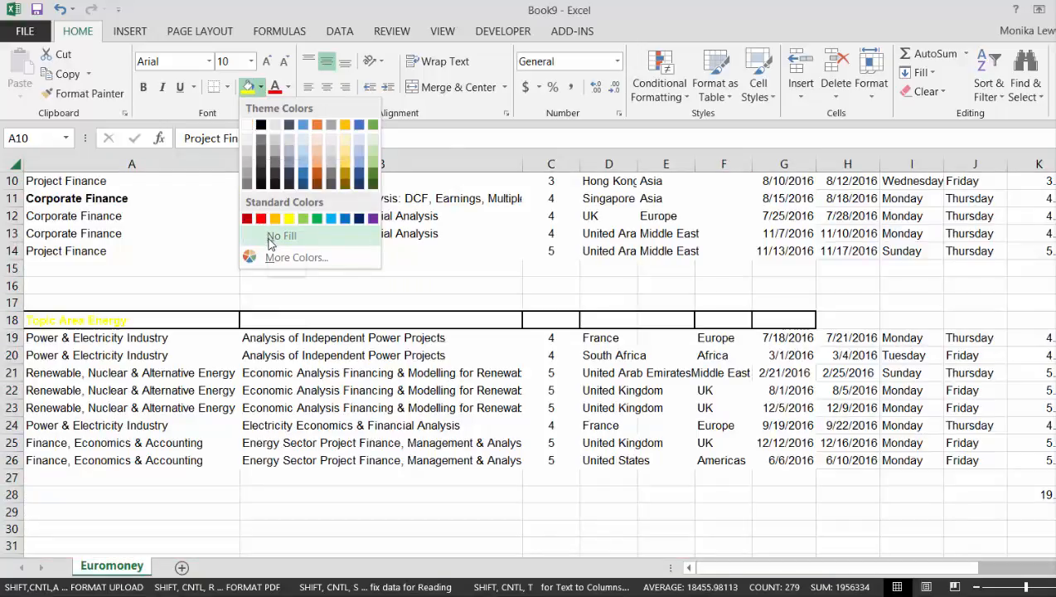
left_click(279, 236)
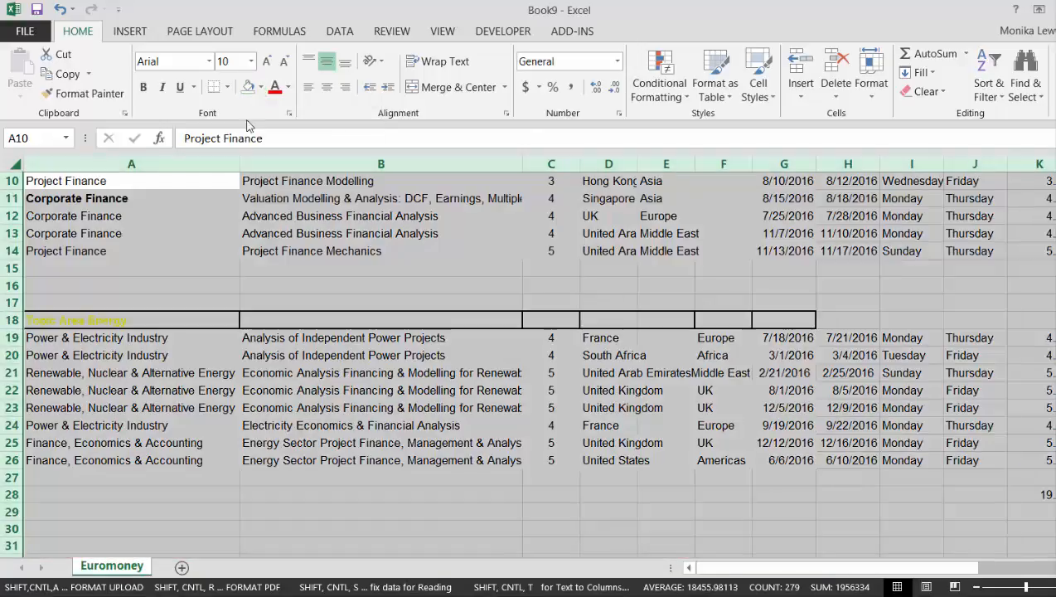
left_click(288, 87)
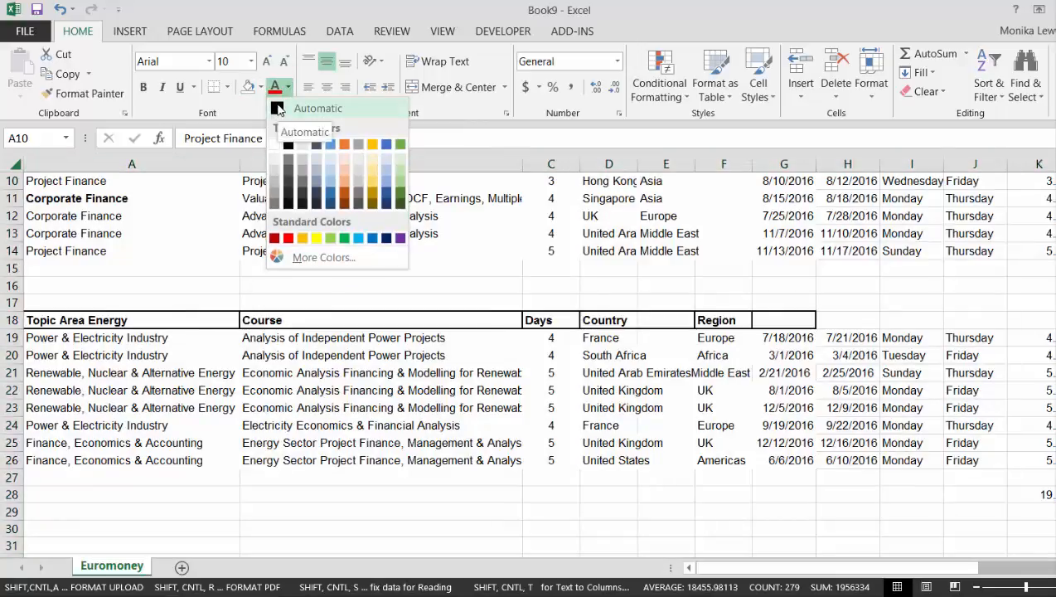
left_click(279, 109)
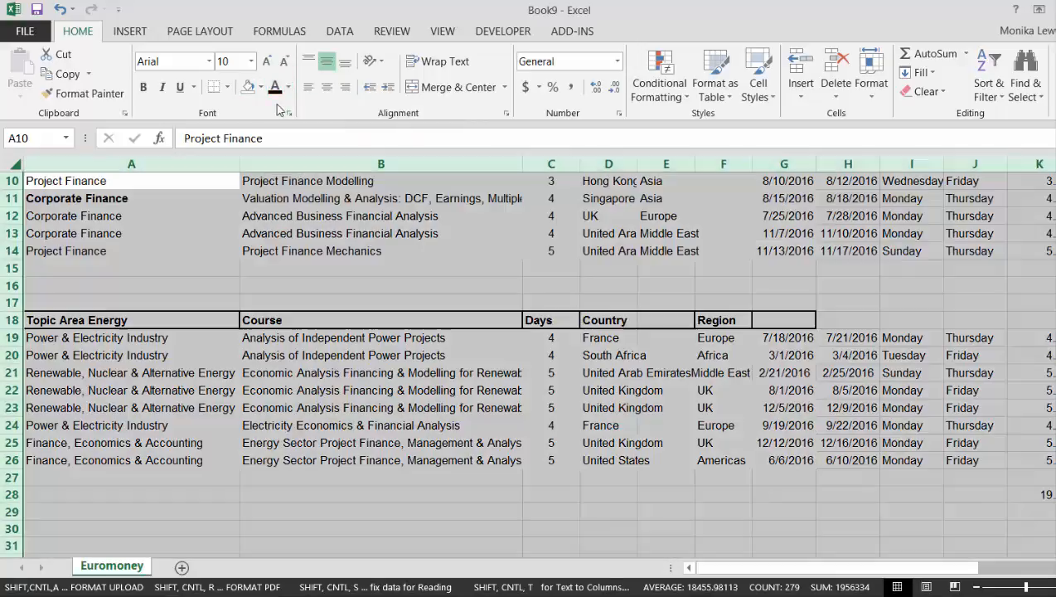
left_click(227, 87)
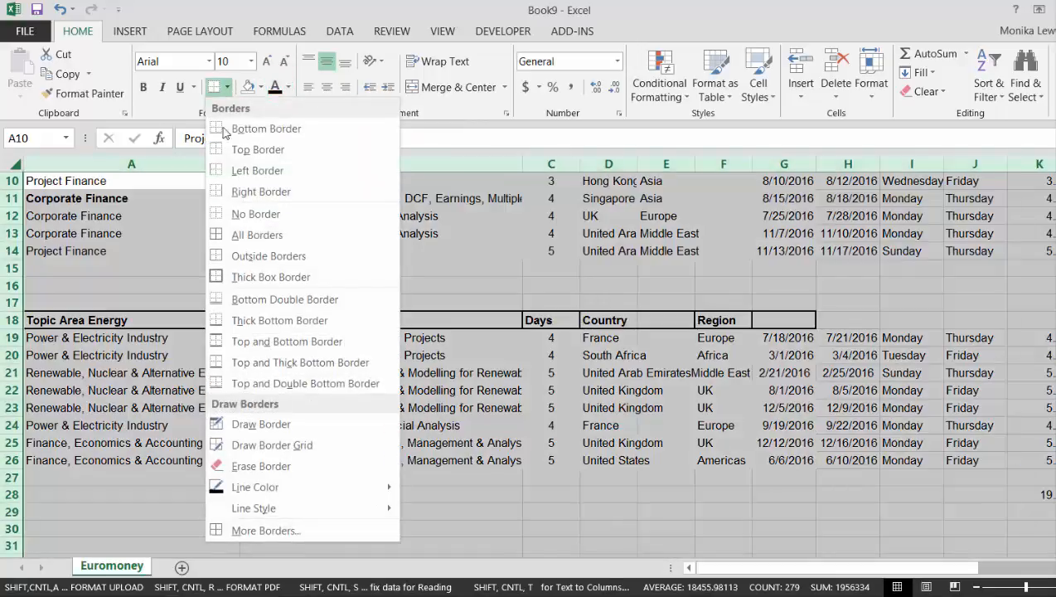
left_click(256, 214)
left_click(402, 292)
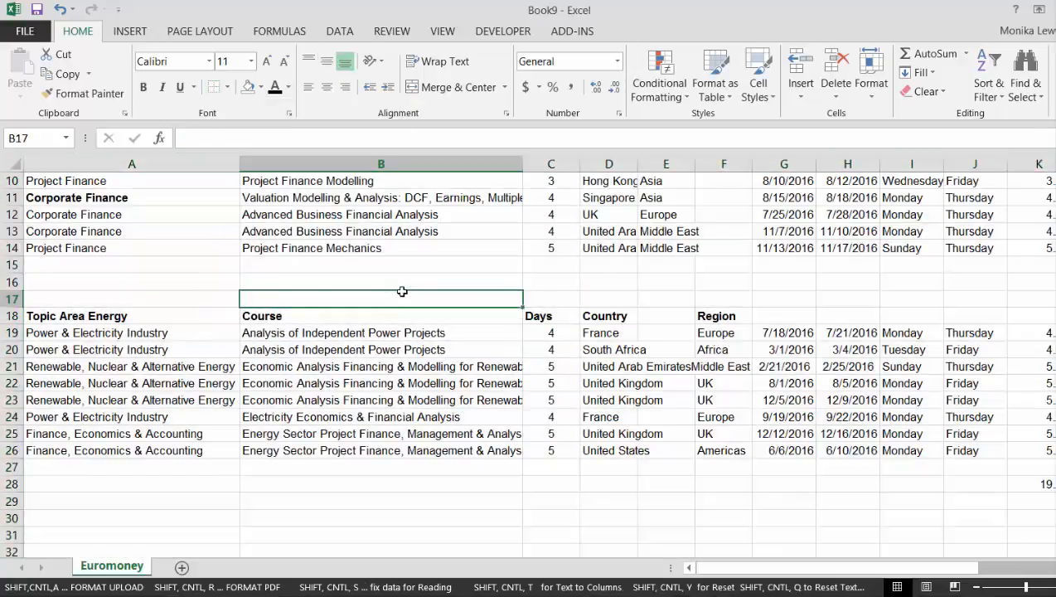
- Open Go To Special with Ctrl+G and choose Constants
key("ctrl+g")
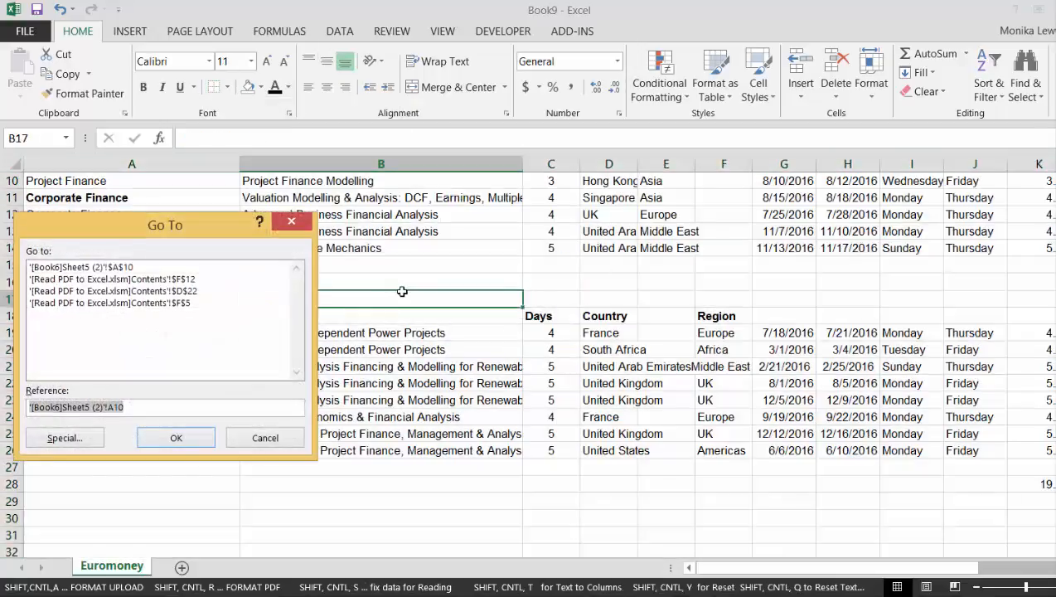
left_click(49, 446)
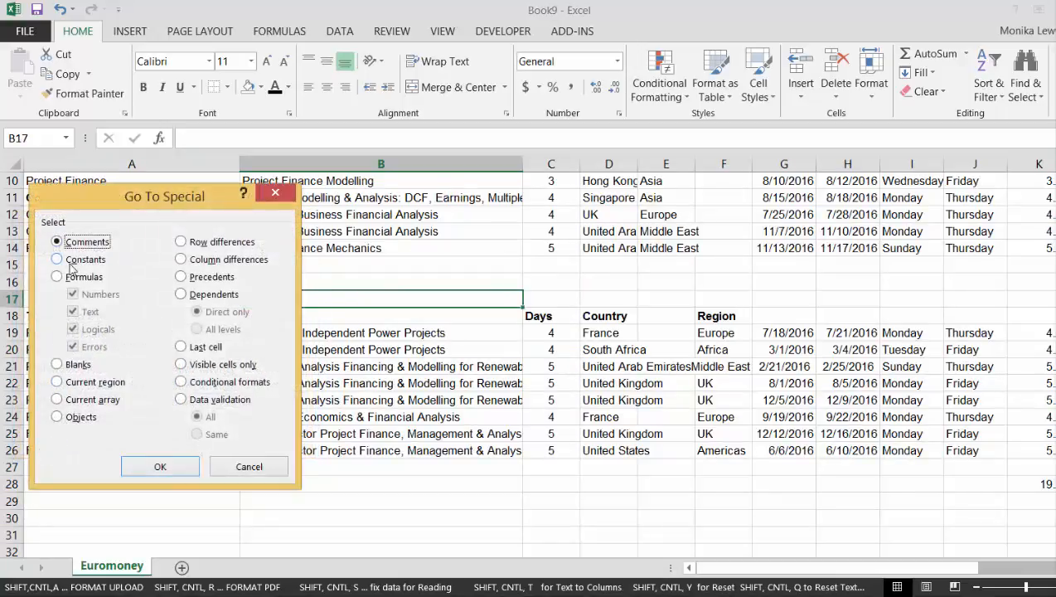
left_click(73, 261)
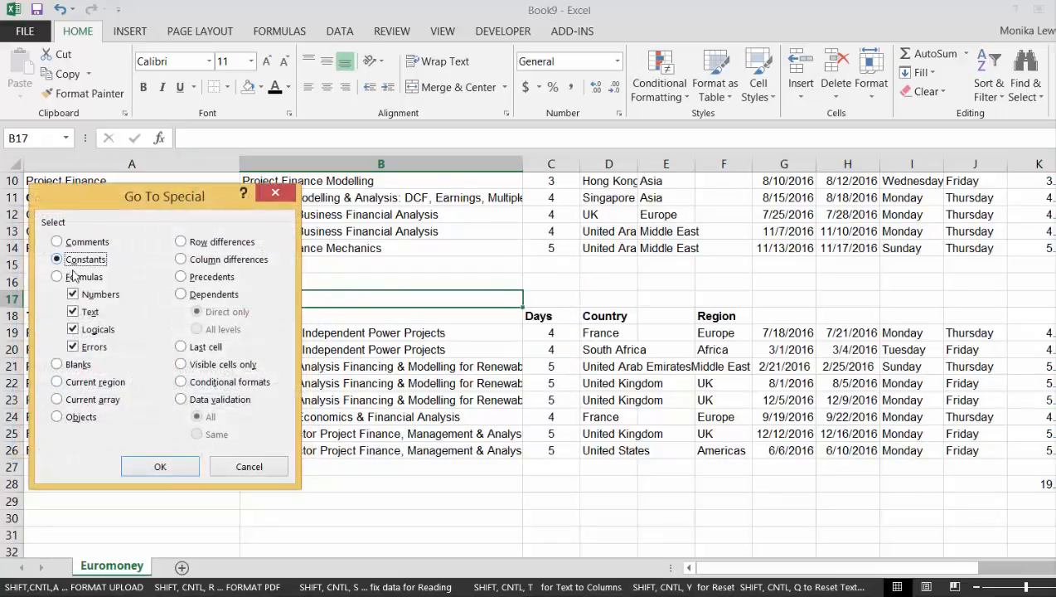
- Select only numeric constants by unticking Text, and colour them Dark Blue
left_click(79, 316)
left_click(154, 466)
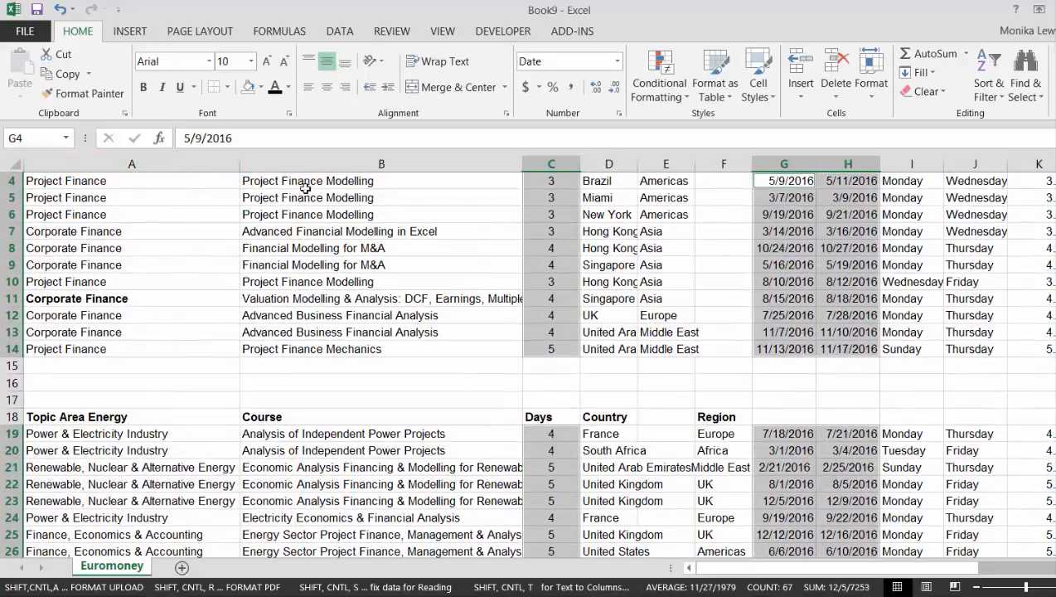
left_click(288, 88)
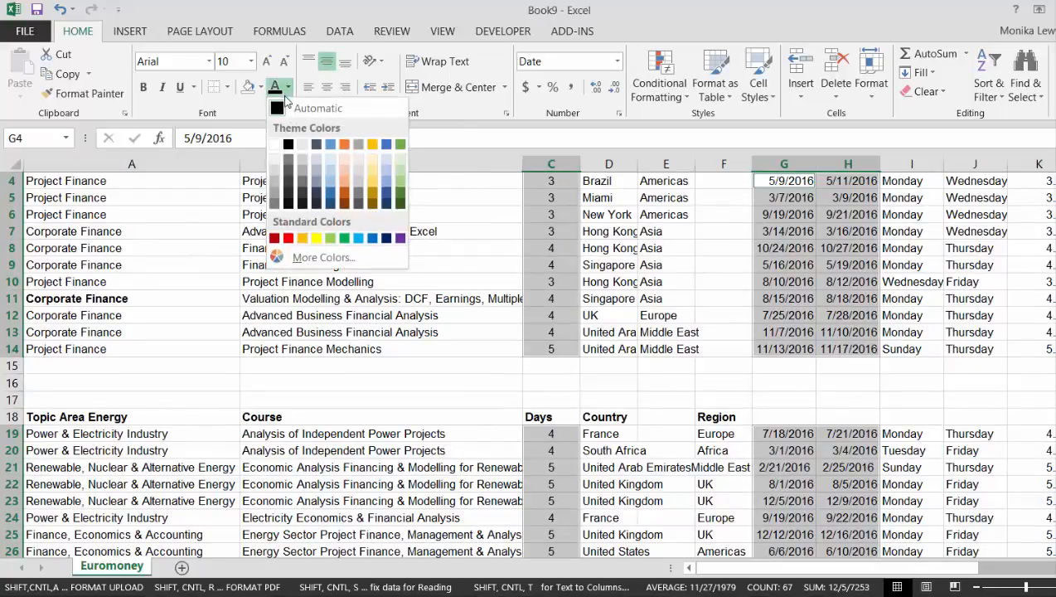
left_click(387, 239)
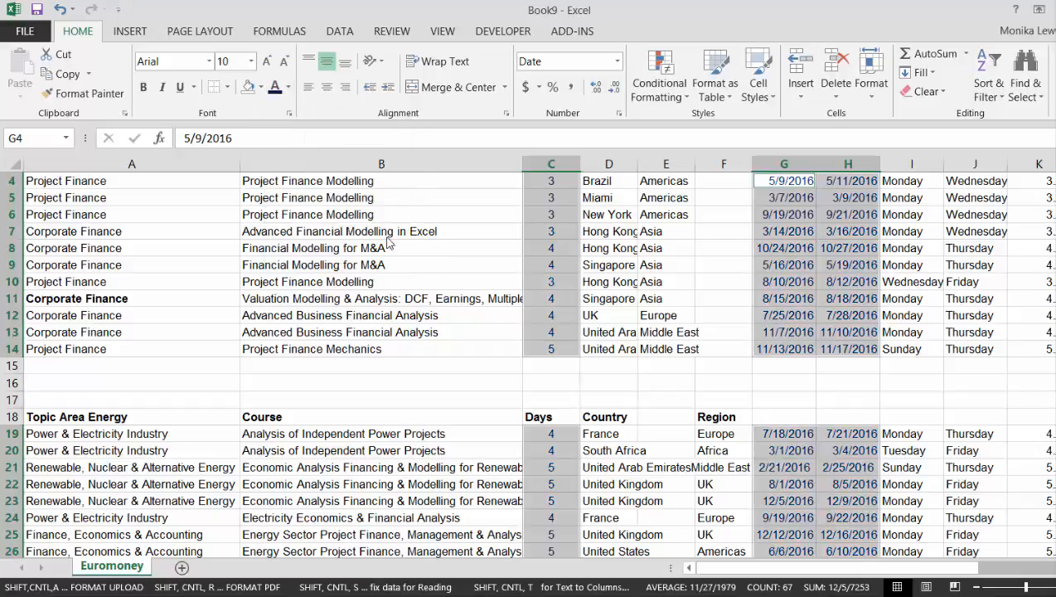
left_click(401, 355)
- Navigate through the Euromoney data to the first Days cell, K4
key("Up")
key("Up")
key("Up")
key("Up")
key("Up")
key("Up")
key("Up")
key("Up")
key("Up")
key("Up")
key("Up")
key("Up")
key("Up")
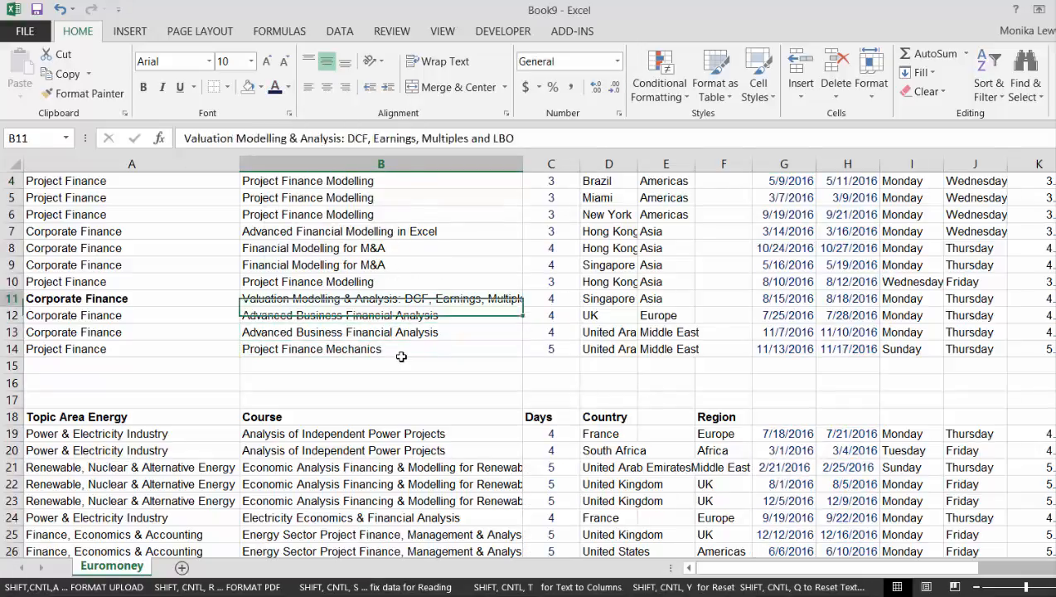
key("Down")
key("Down")
key("Down")
key("Down")
key("Down")
key("Down")
key("Down")
key("Down")
key("Down")
key("Down")
key("Down")
key("Down")
key("Down")
key("Down")
key("Down")
key("Down")
key("Down")
key("Down")
key("Down")
key("Down")
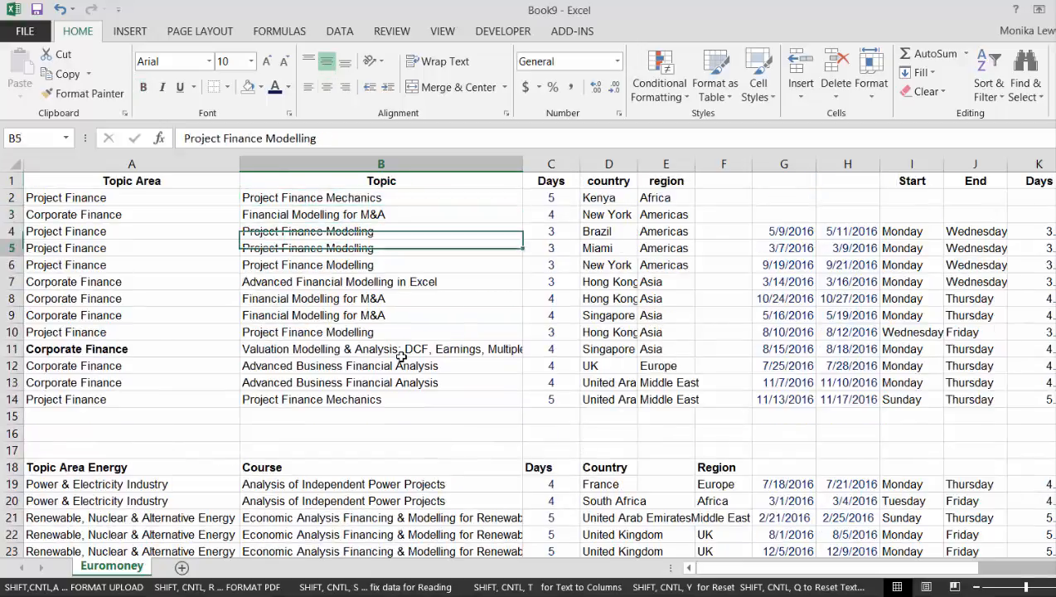
key("Down")
key("Down")
key("Up")
key("Up")
key("Up")
key("Up")
key("Up")
key("Up")
key("Up")
key("Up")
key("Up")
key("Up")
key("Up")
key("Up")
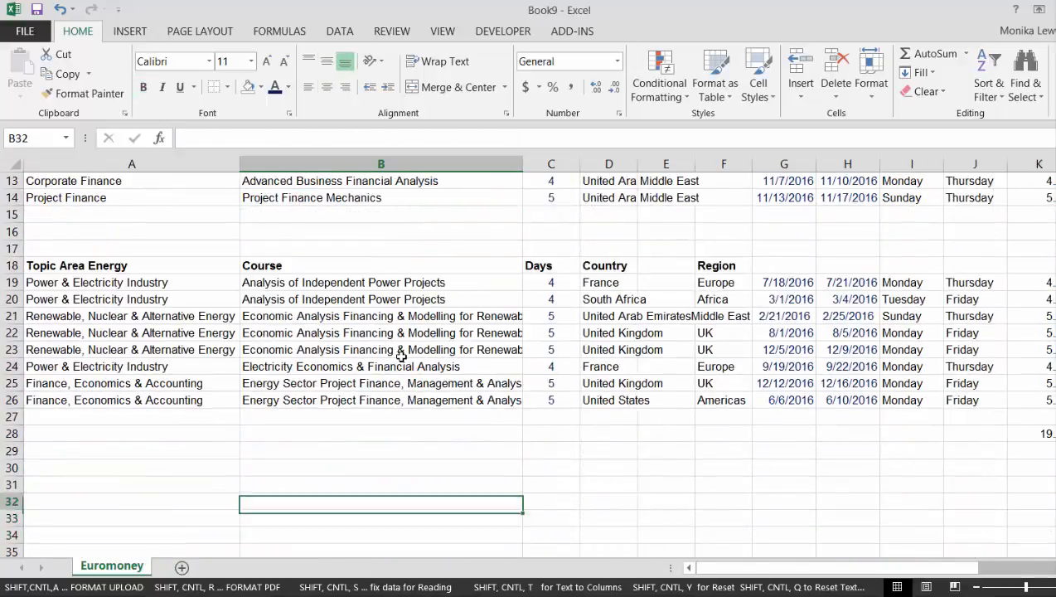
key("Right")
key("Right")
key("Right")
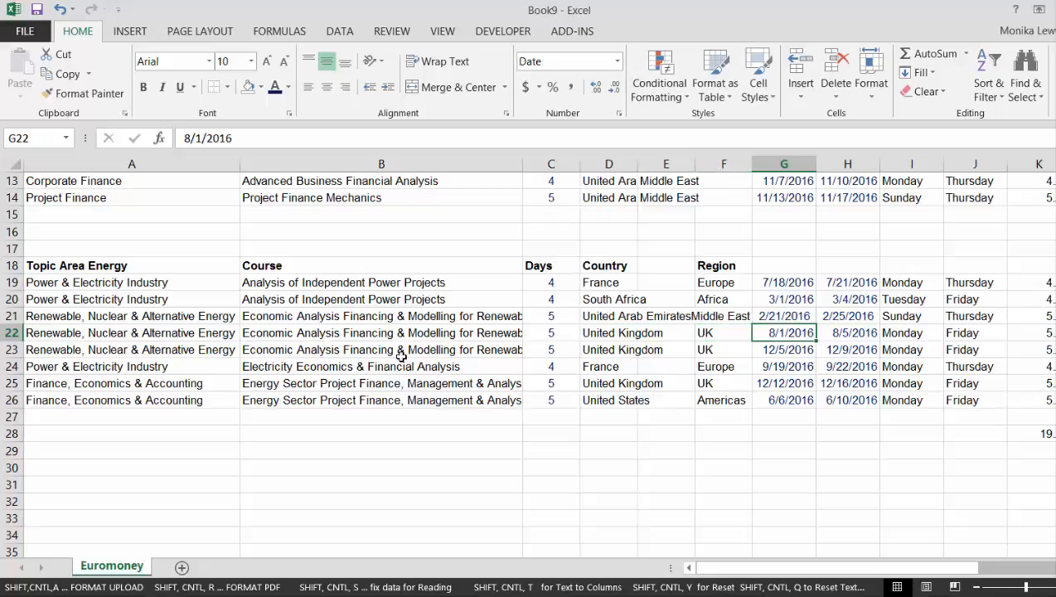
key("Right")
key("Up")
key("Up")
key("Up")
key("Up")
key("Up")
key("ctrl+Up")
key("ctrl+Up")
key("ctrl+Up")
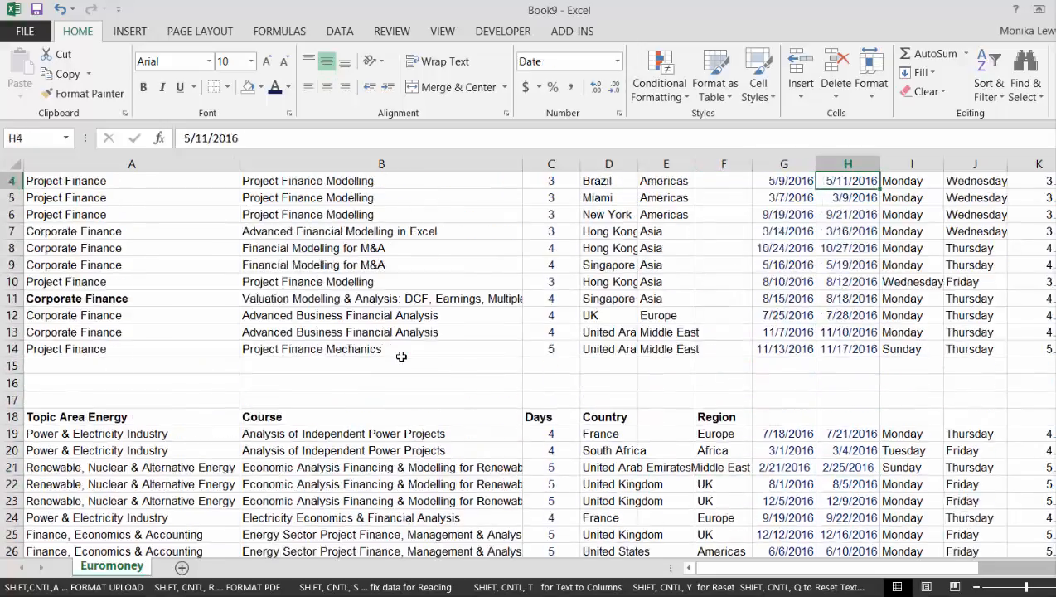
key("Right")
key("Right")
key("Right")
key("Right")
key("Right")
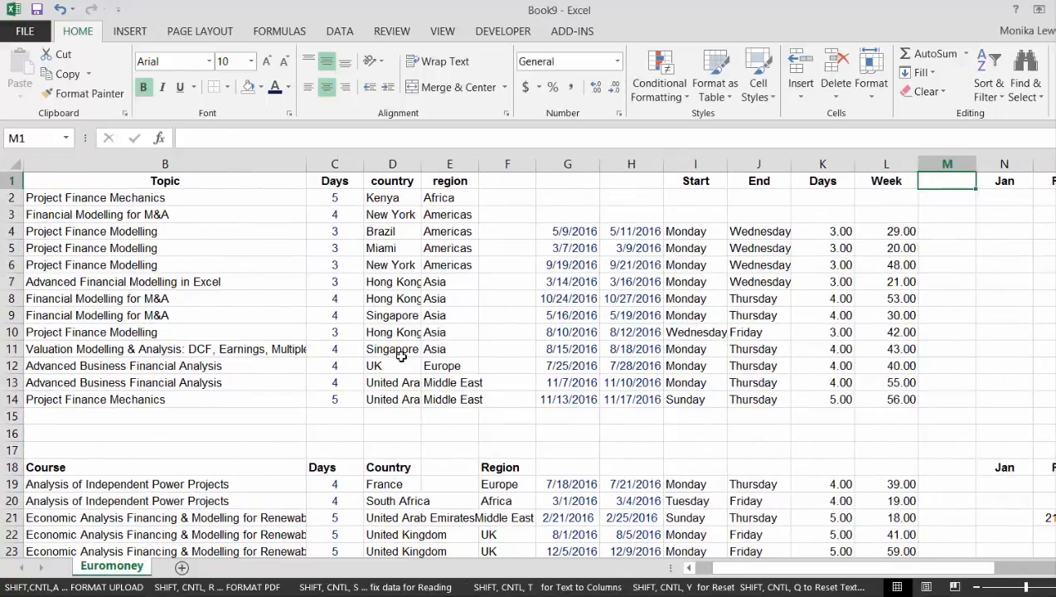
key("Down")
key("Down")
key("Left")
key("Down")
key("Left")
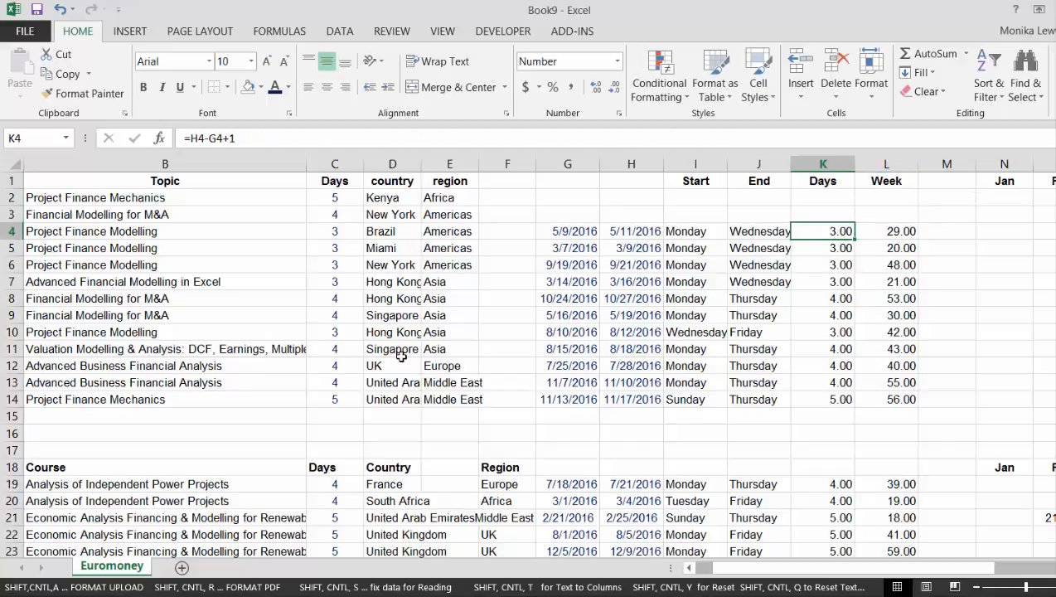
- Select K4:L28 and clear its Days and Week values
key("shift+Right")
key("shift+Down")
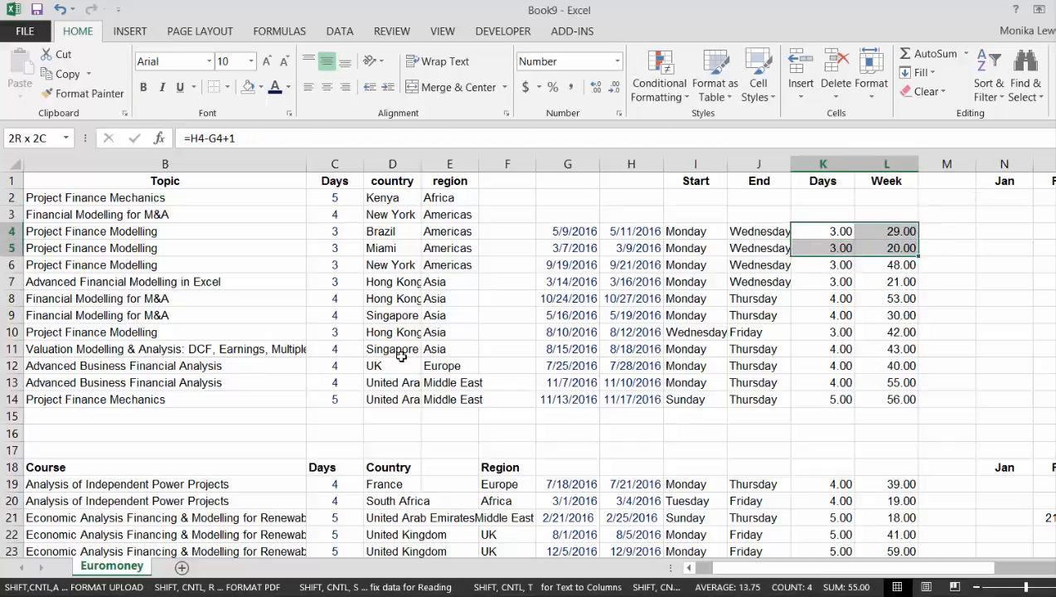
key("shift+Down")
key("shift+Down")
key("shift+Down")
key("shift+Down")
key("shift+Down")
key("shift+Down")
key("shift+Down")
key("shift+Down")
key("shift+Down")
key("shift+Down")
key("shift+Down")
key("shift+Down")
key("shift+Down")
key("shift+Down")
key("shift+Down")
key("shift+Down")
key("shift+Down")
key("shift+Down")
key("shift+Down")
key("shift+Down")
key("shift+Down")
key("shift+Down")
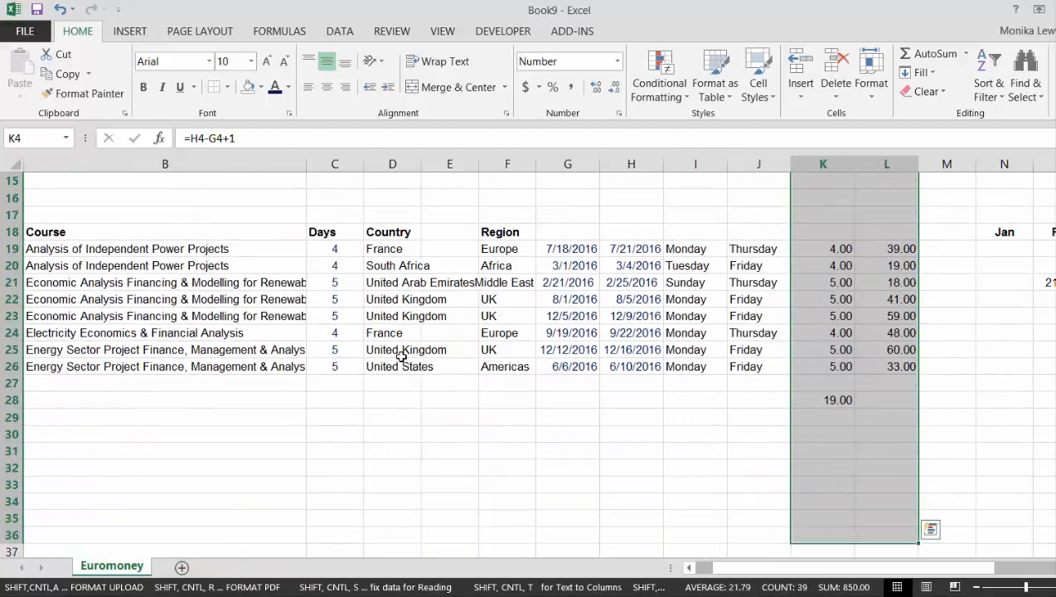
scroll(401, 356, "up", 5)
key("Left")
key("Left")
key("Left")
key("Left")
key("Left")
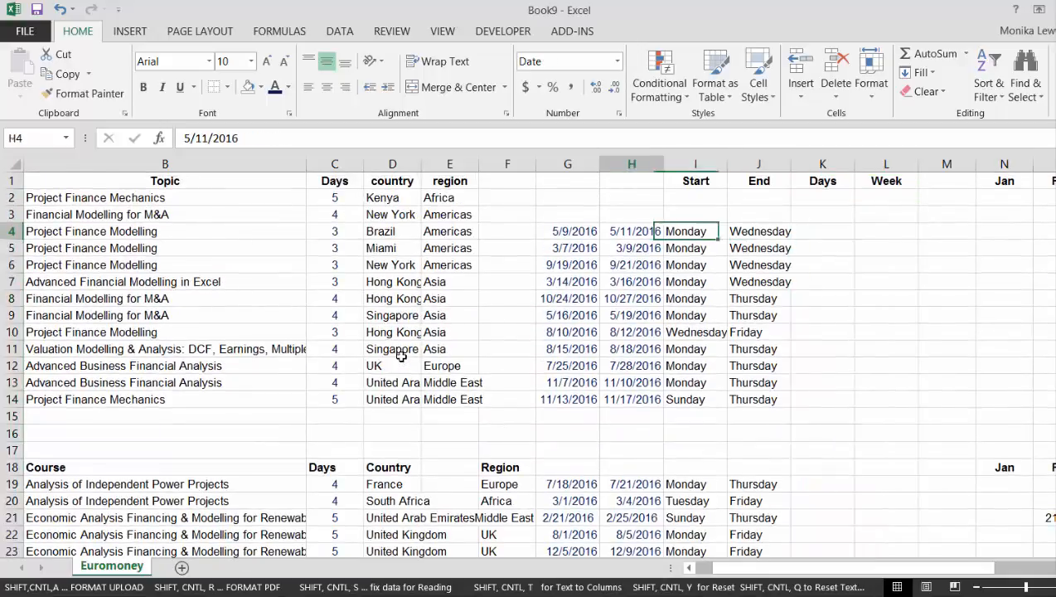
key("Right")
key("Right")
key("Right")
- Enter =TEXT(G4,"ddddd") in I4 and fill I4:J4 down to row 14
key("F2")
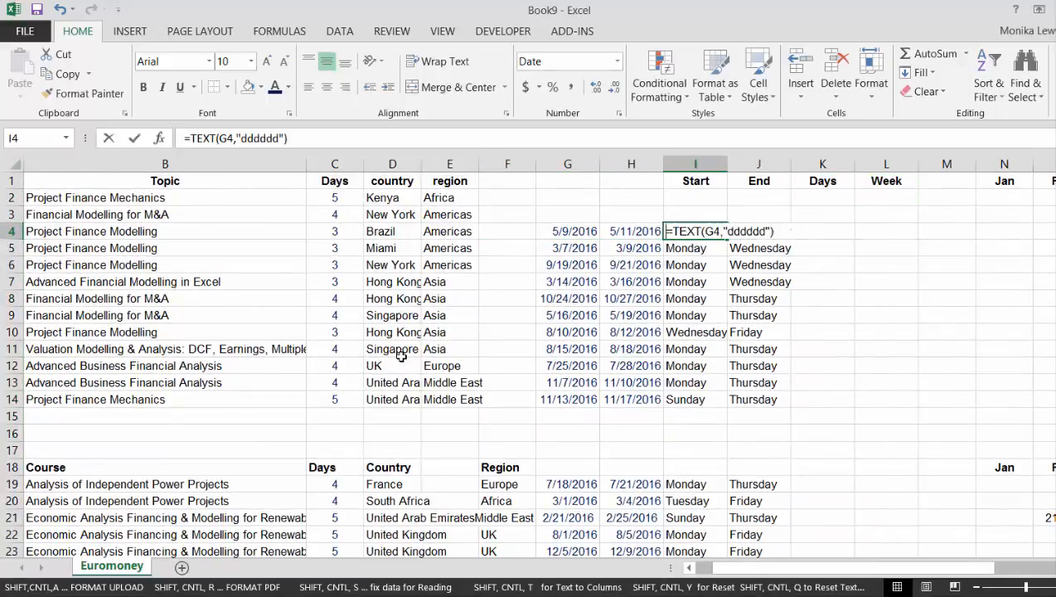
key("Escape")
type("=")
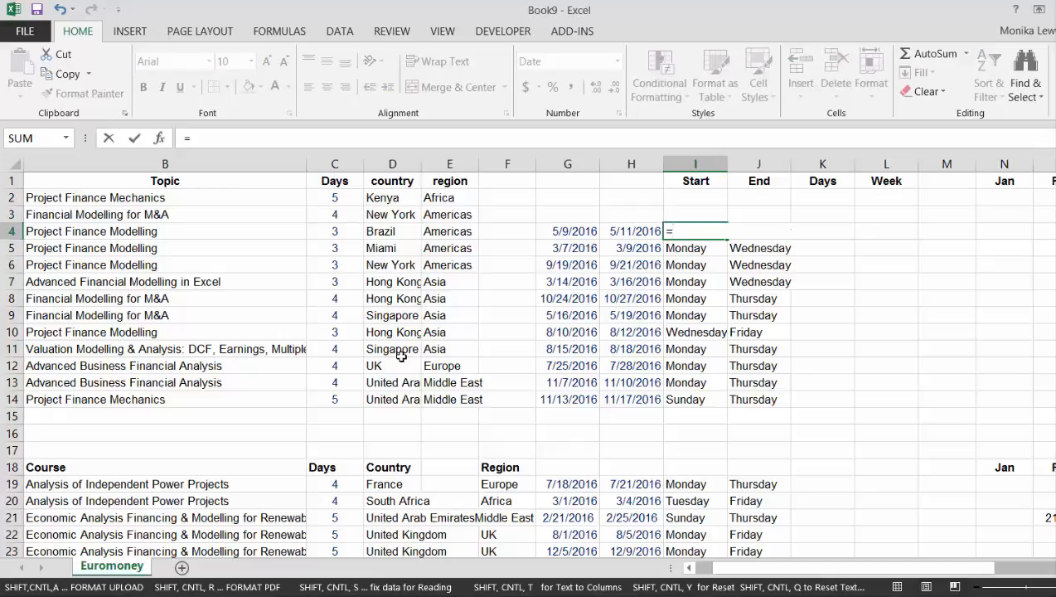
type("text(")
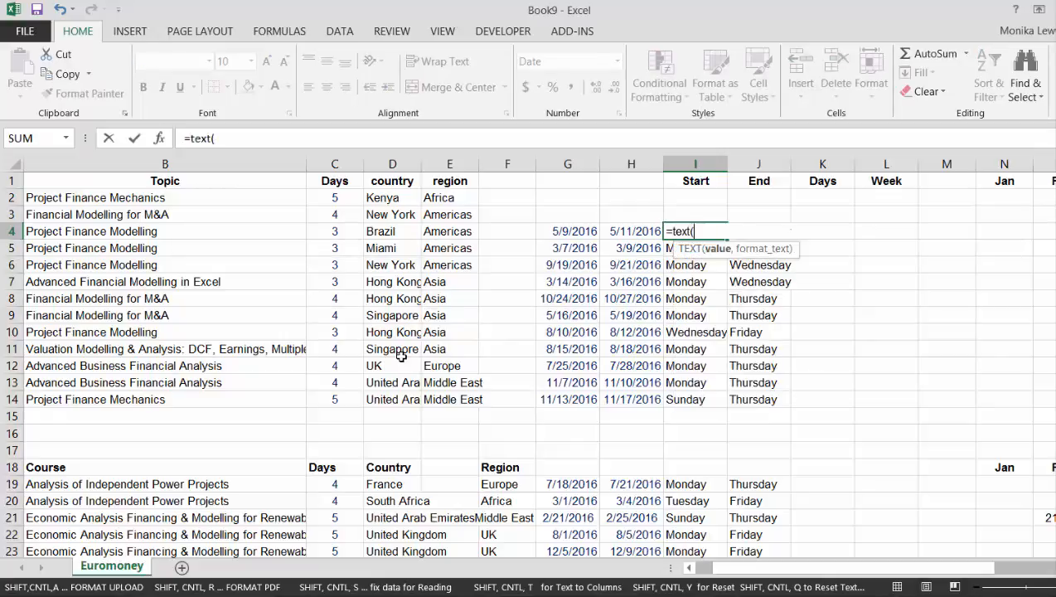
key("Left")
key("Left")
type(",")
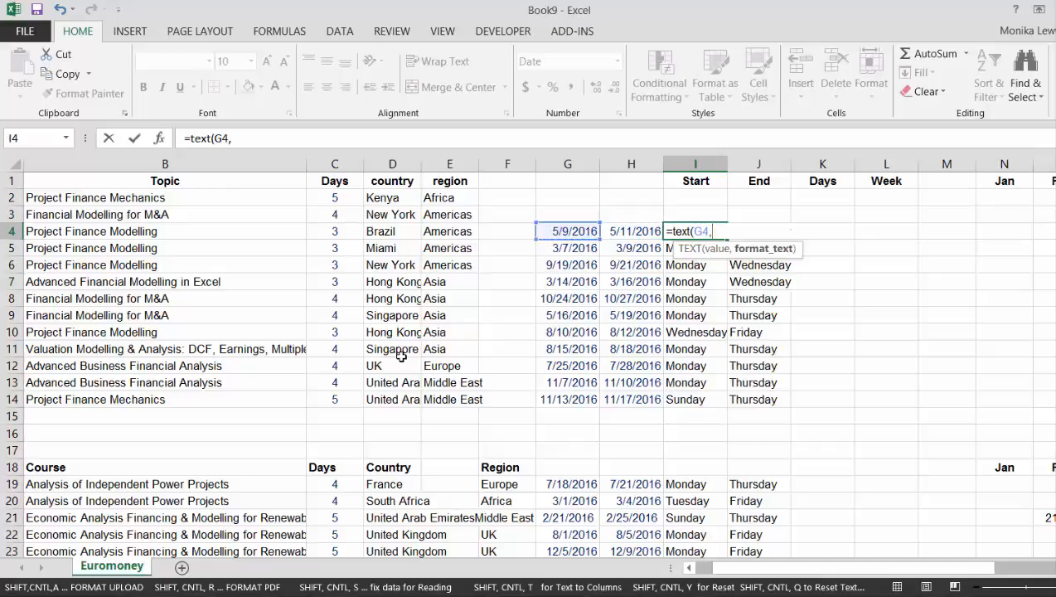
type("\"ddddd")
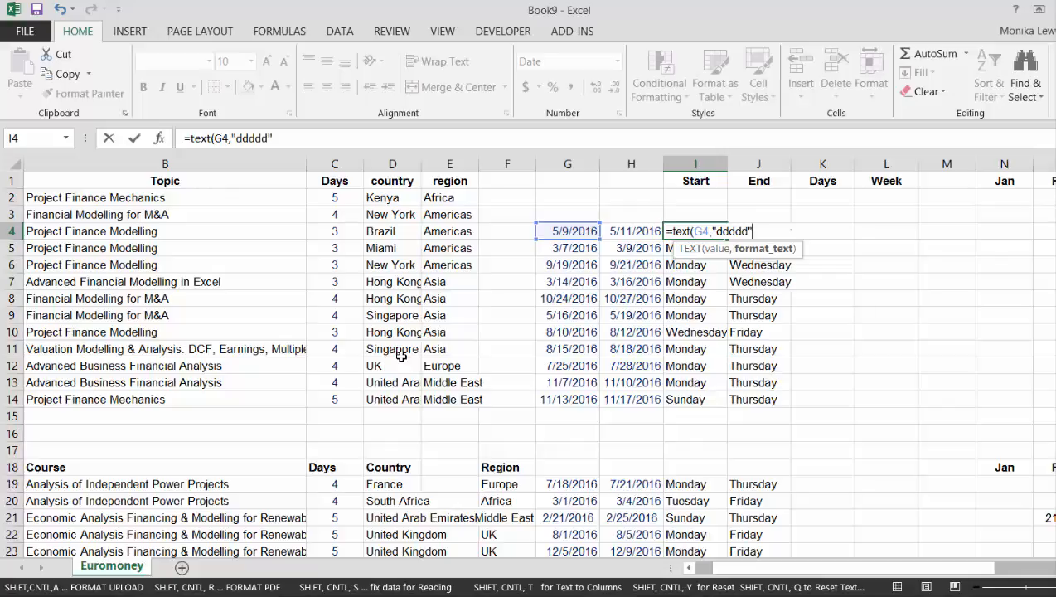
key("ctrl+Return")
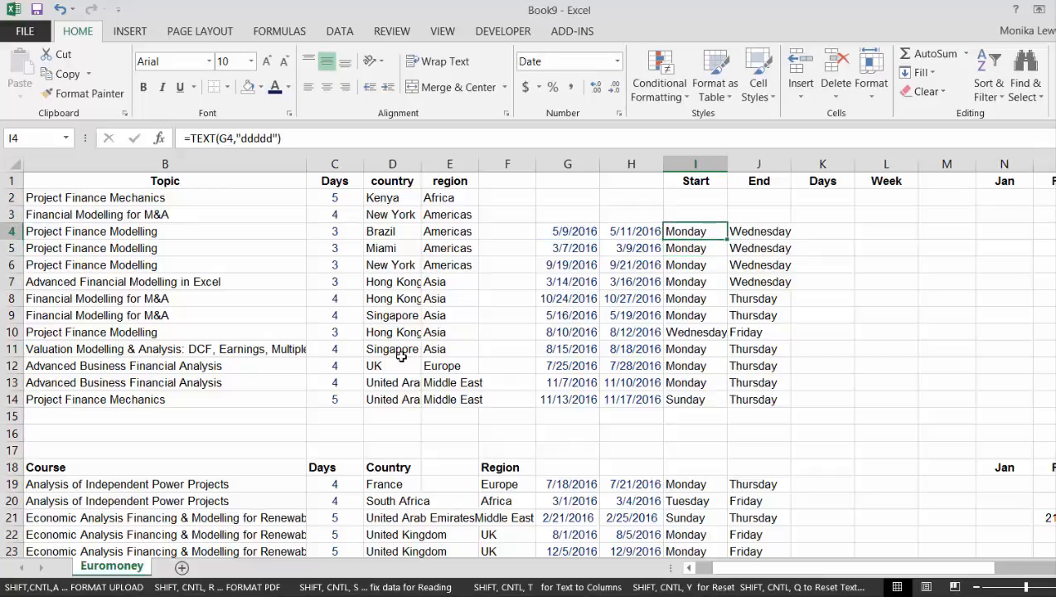
key("shift+Right")
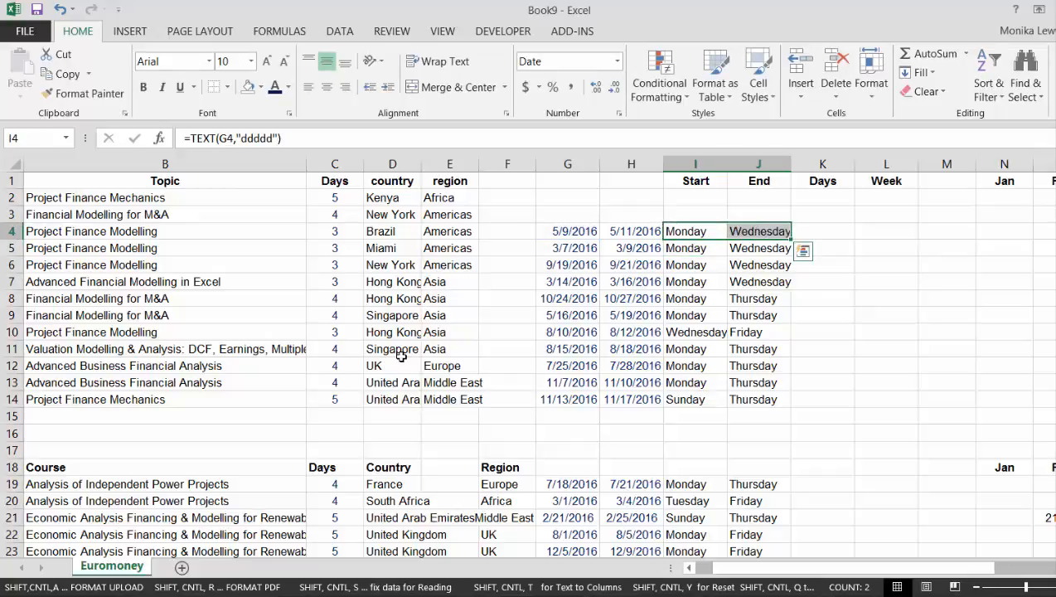
double_click(792, 239)
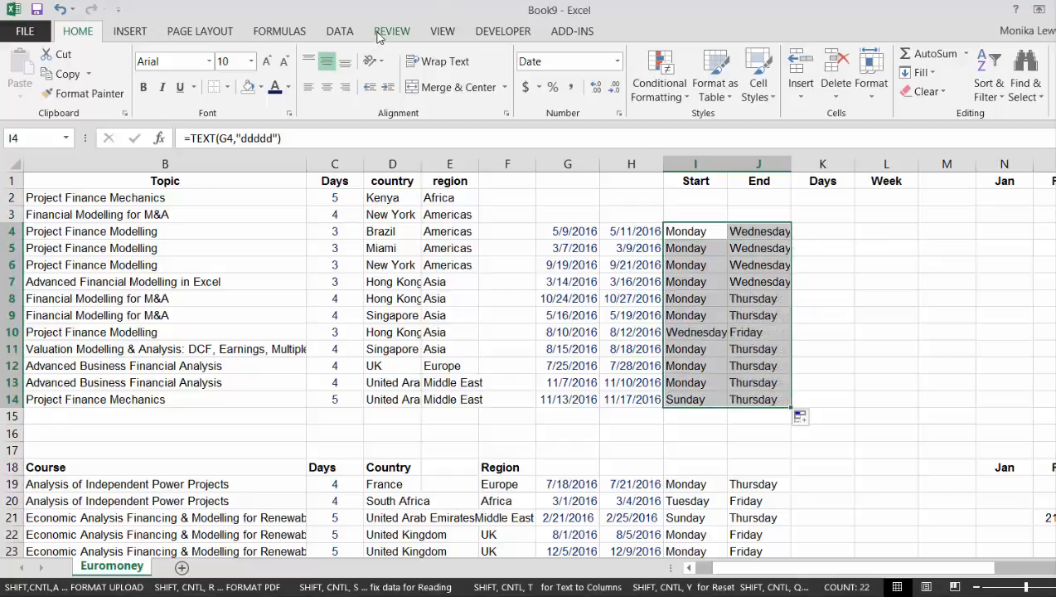
- Open the Watch Window from Formulas, check Calculation Options, then close the Watch Window
left_click(279, 37)
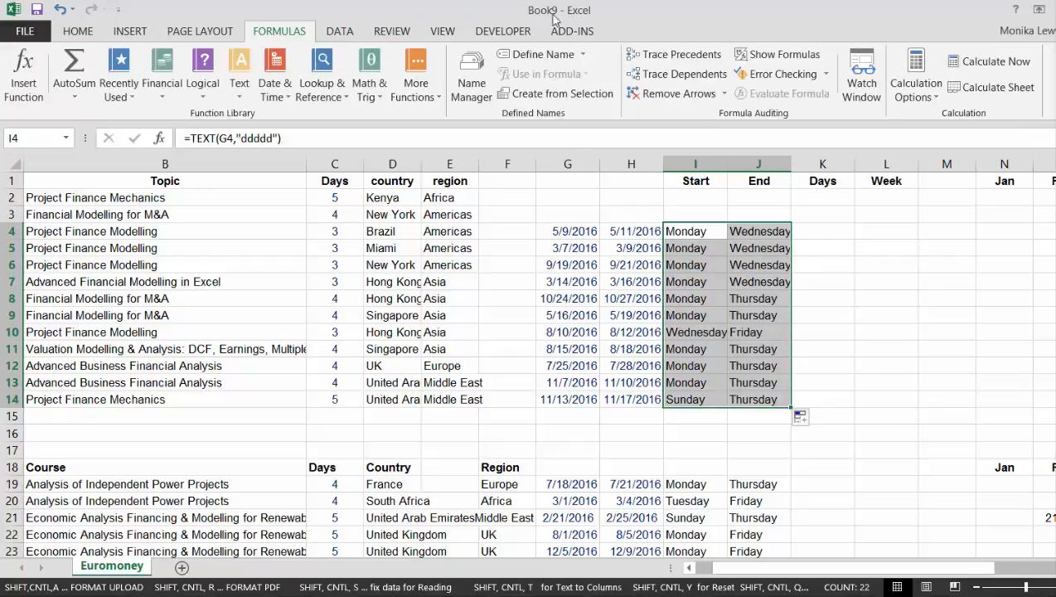
left_click(846, 89)
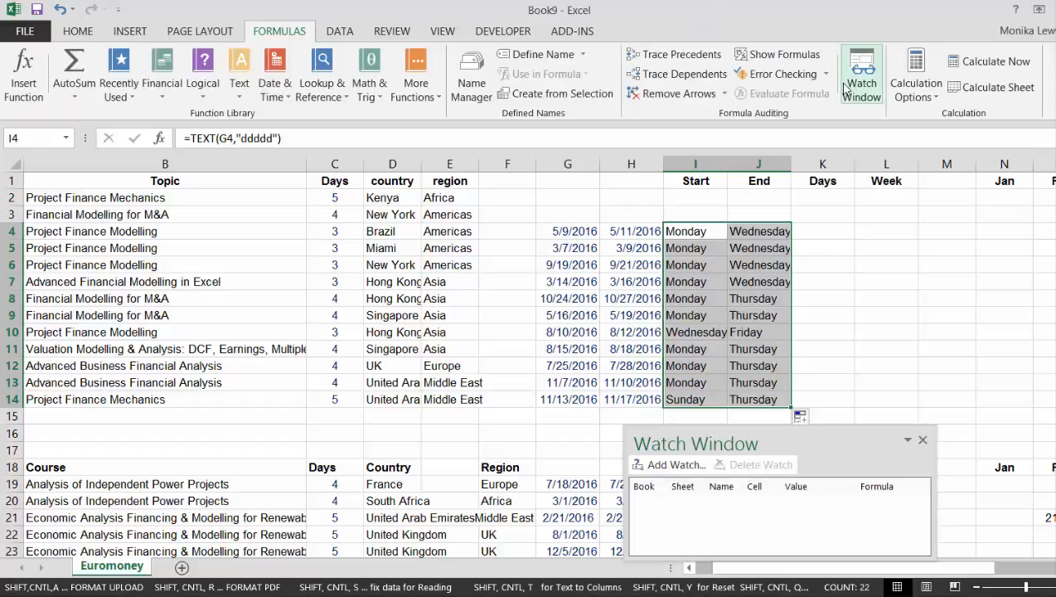
left_click(912, 83)
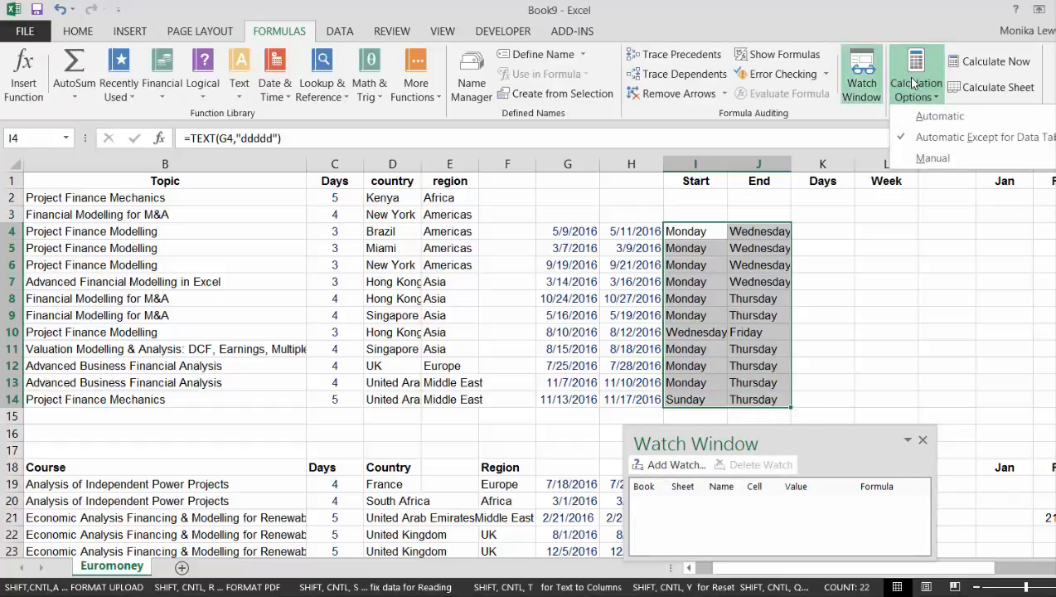
left_click(889, 303)
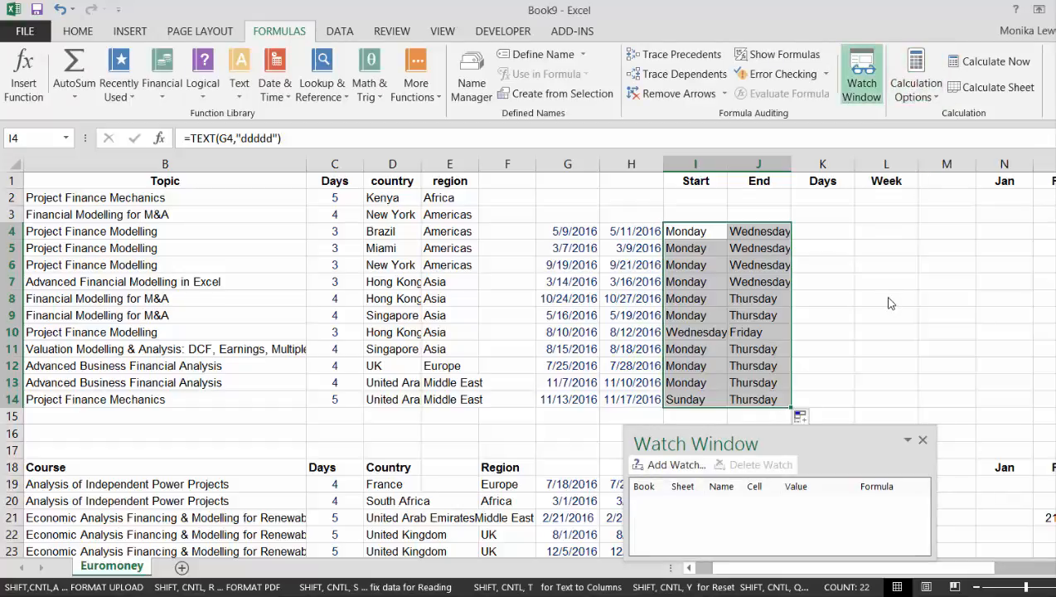
left_click(922, 442)
- Copy the I14:J14 day formulas and paste them into I19:J19
key("Down")
key("Down")
key("Down")
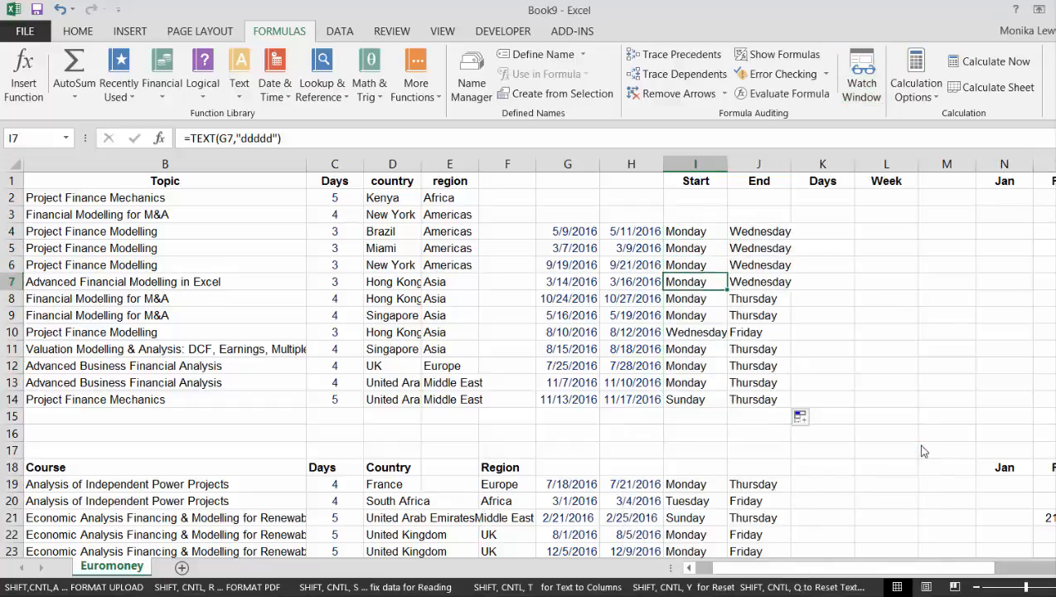
key("Down")
key("Down")
key("Down")
key("Down")
key("Down")
key("Down")
key("Down")
key("Down")
key("Up")
key("shift+Right")
key("ctrl+c")
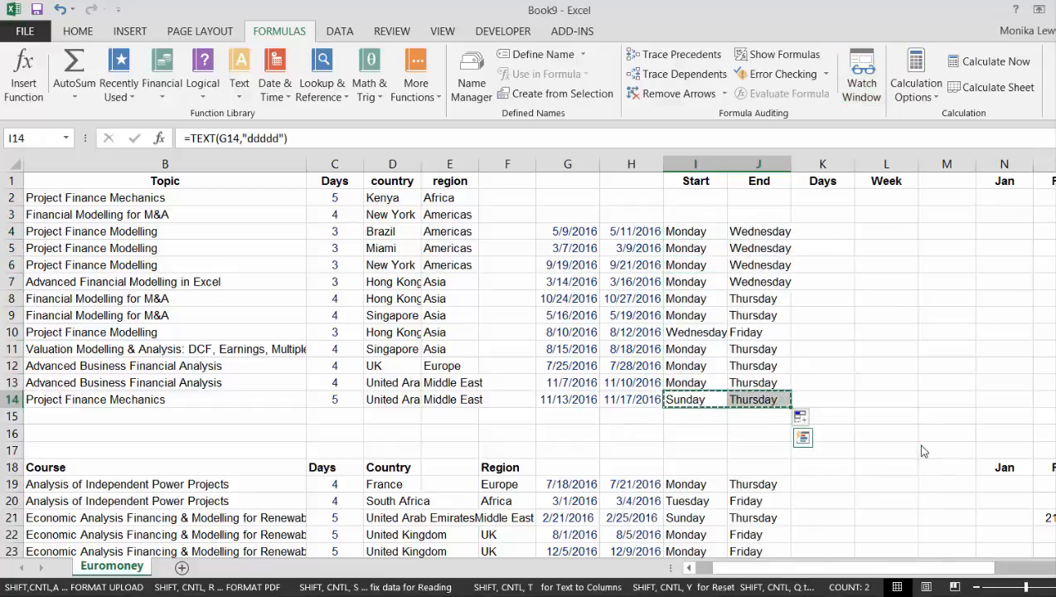
key("Down")
key("Down")
key("Down")
key("Down")
key("Down")
key("Down")
key("Up")
key("ctrl+v")
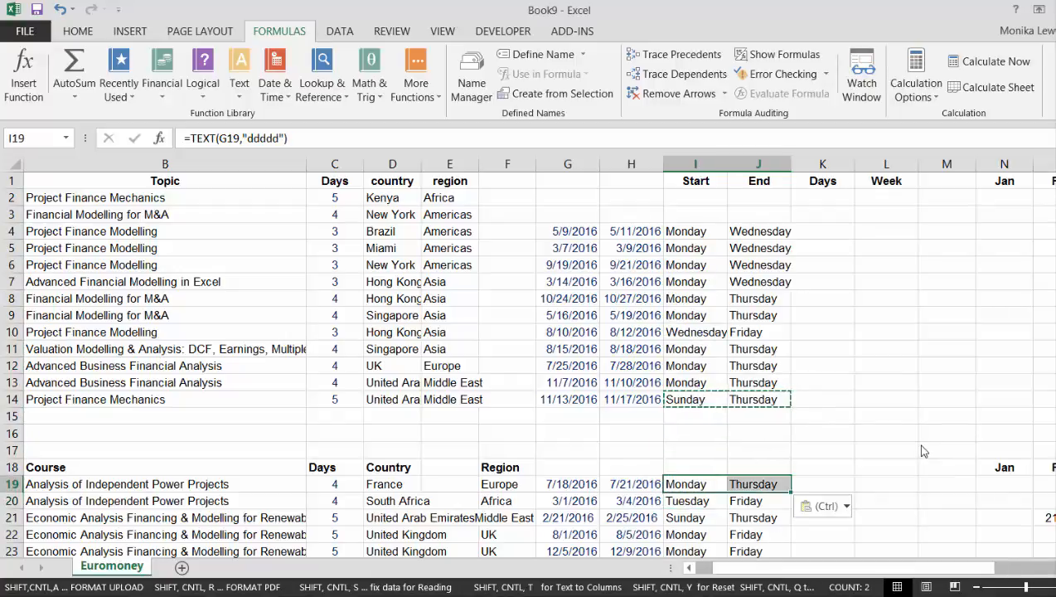
key("Escape")
key("Left")
key("Right")
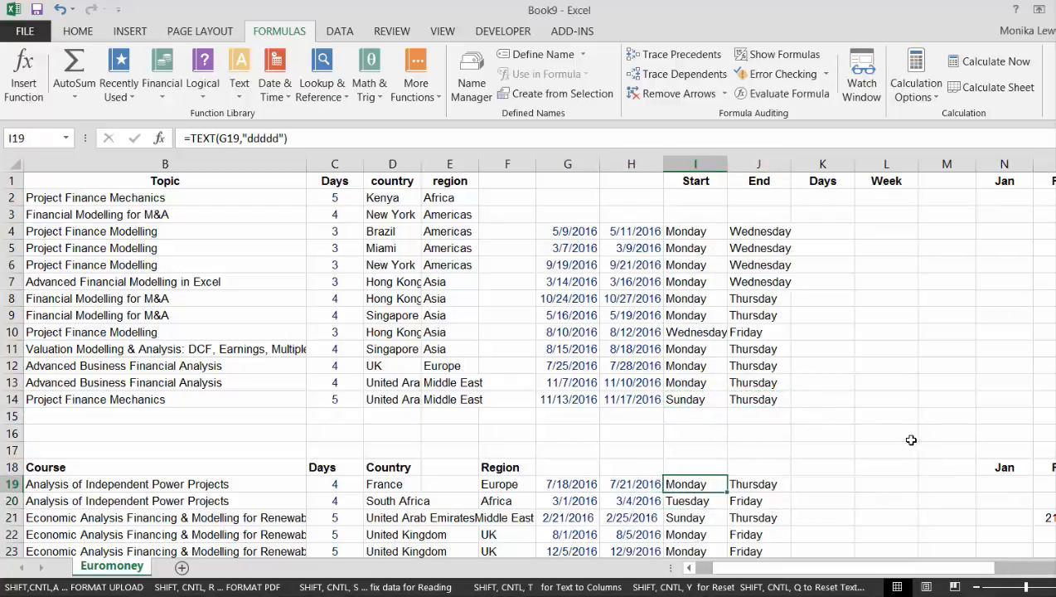
- Fill the formulas down I19:J26 with Ctrl+D and check the results through row 26
key("shift+Right")
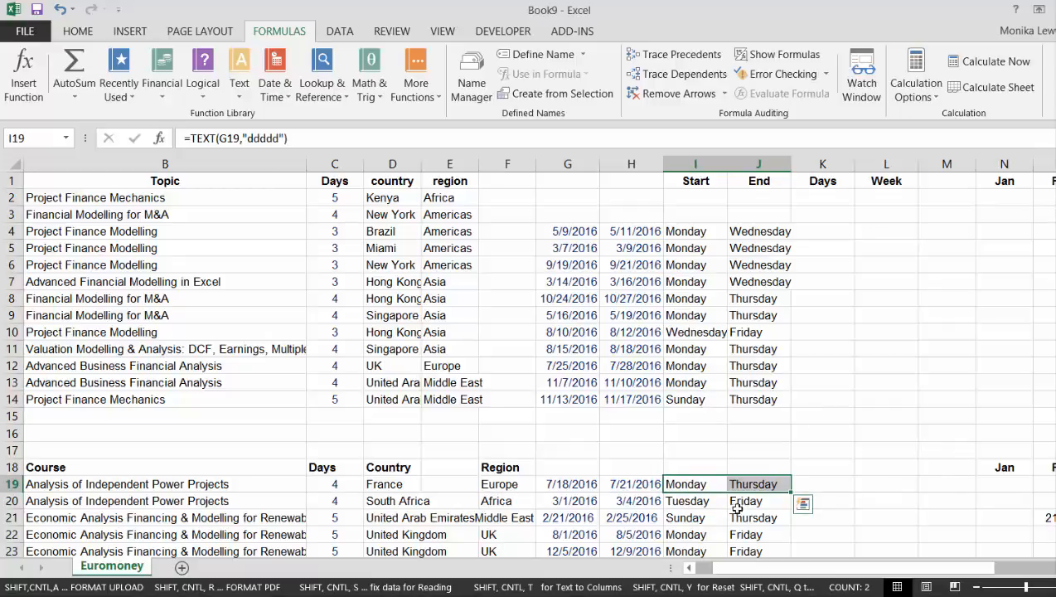
key("shift+Down")
key("shift+Down")
key("shift+Down")
key("shift+Down")
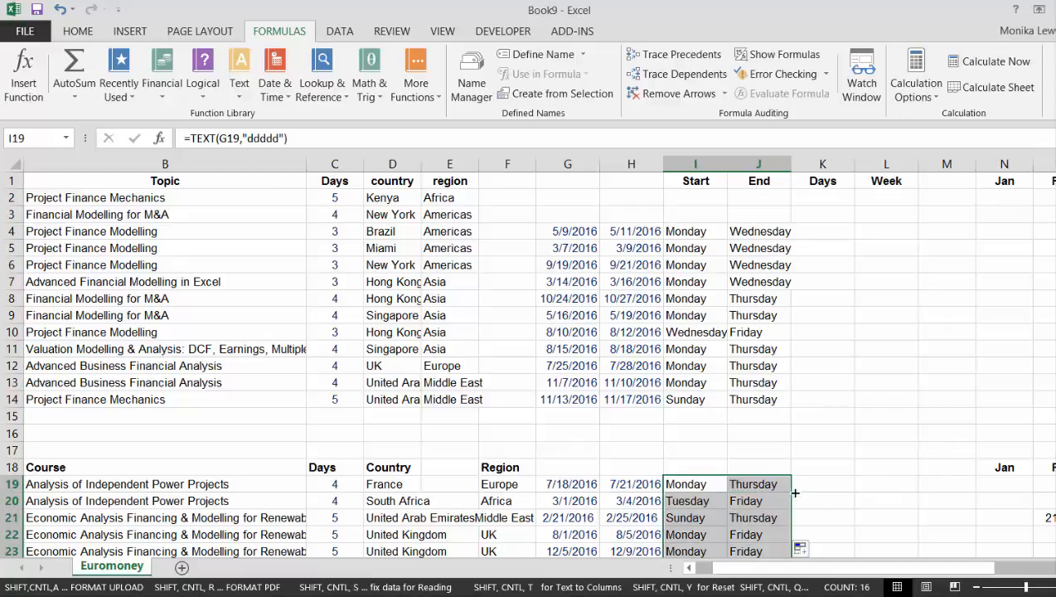
key("Down")
key("Down")
key("Down")
key("Down")
key("Down")
key("Down")
key("Down")
key("Down")
key("Down")
key("Up")
key("Up")
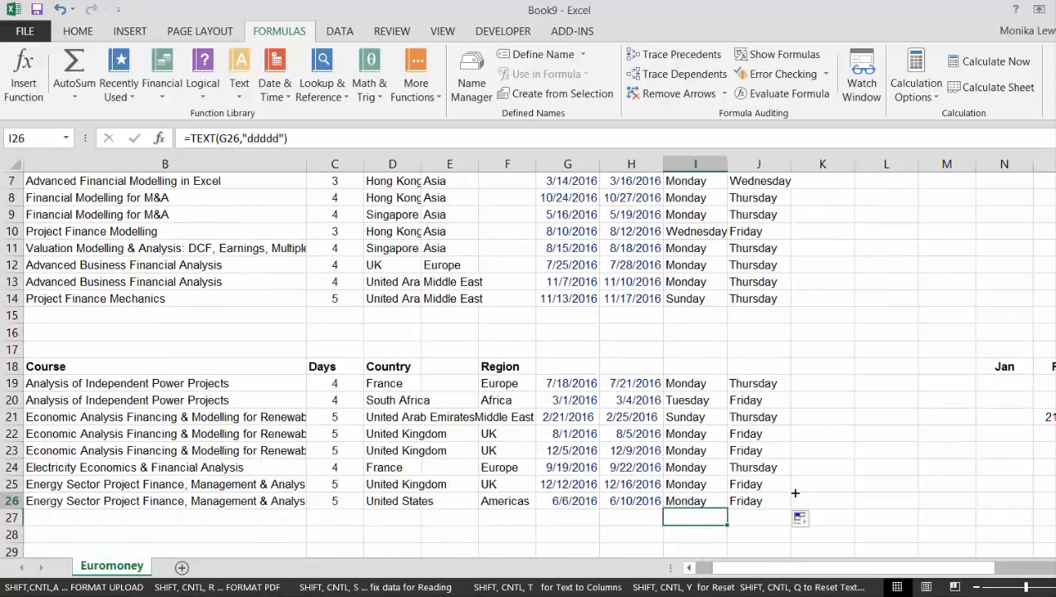
key("Down")
key("Down")
key("Down")
key("Down")
key("Up")
key("Up")
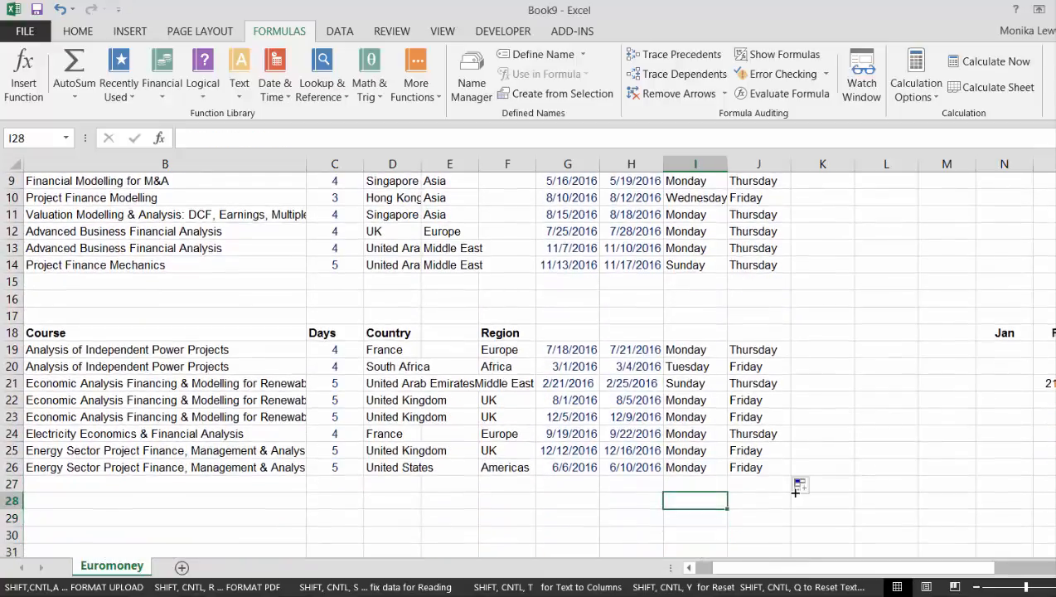
key("Left")
key("Left")
key("Down")
key("Up")
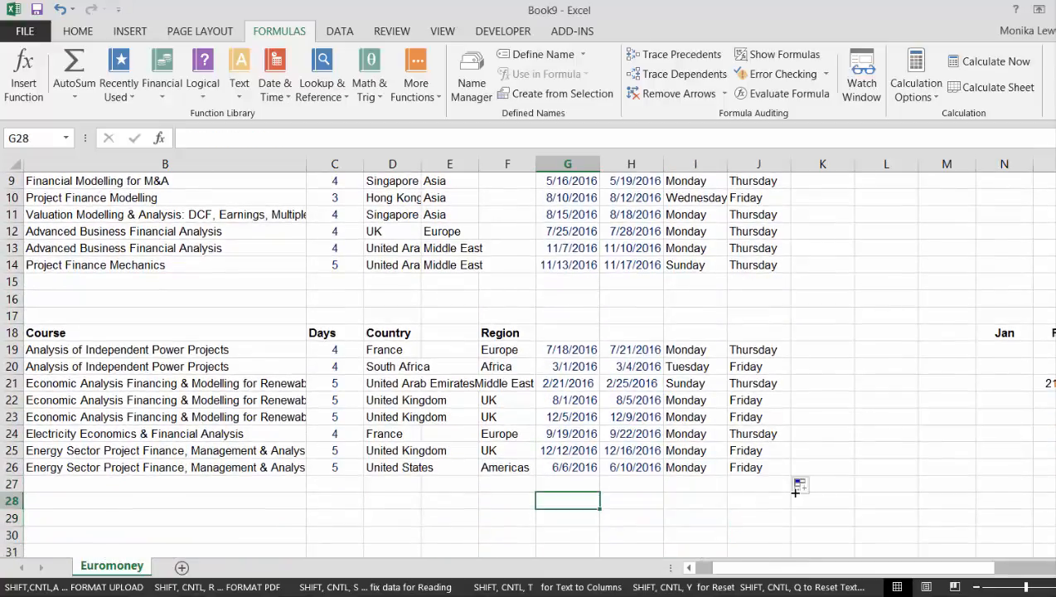
key("Down")
key("Up")
key("Up")
key("Up")
key("Up")
key("Up")
key("Up")
key("Up")
key("Up")
key("Up")
key("Up")
key("Up")
key("Up")
key("Up")
key("Up")
key("Up")
key("Up")
key("Up")
key("Up")
key("Up")
key("Up")
key("Up")
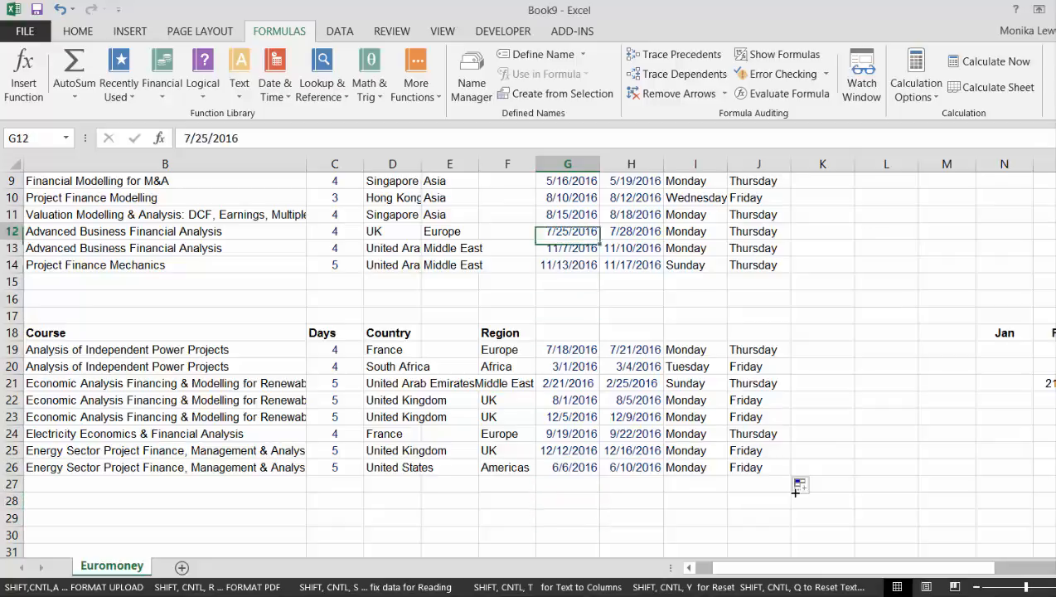
key("Right")
key("Right")
key("Right")
key("Right")
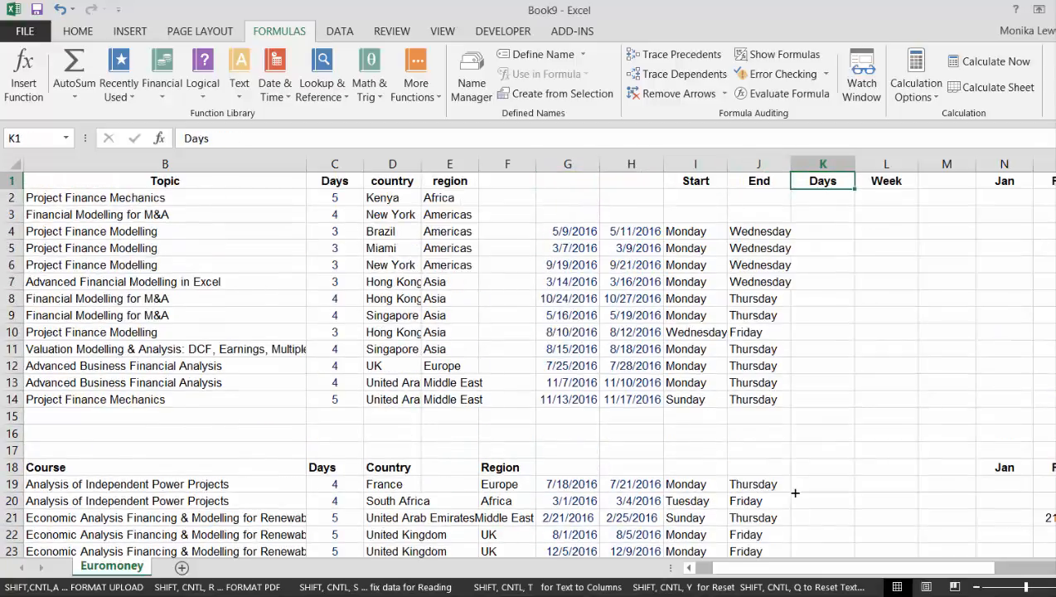
- Enter the Days formula =H4-G4+1 in K4
key("Down")
key("Down")
key("Down")
type("=")
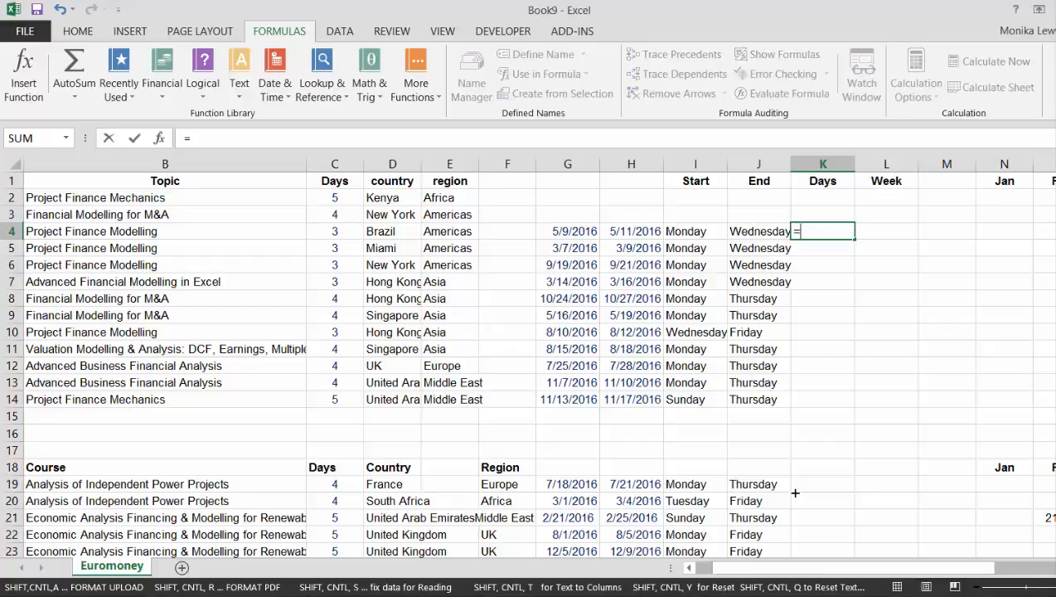
key("Left")
key("Left")
key("Left")
type("-")
key("Left")
key("Left")
key("Left")
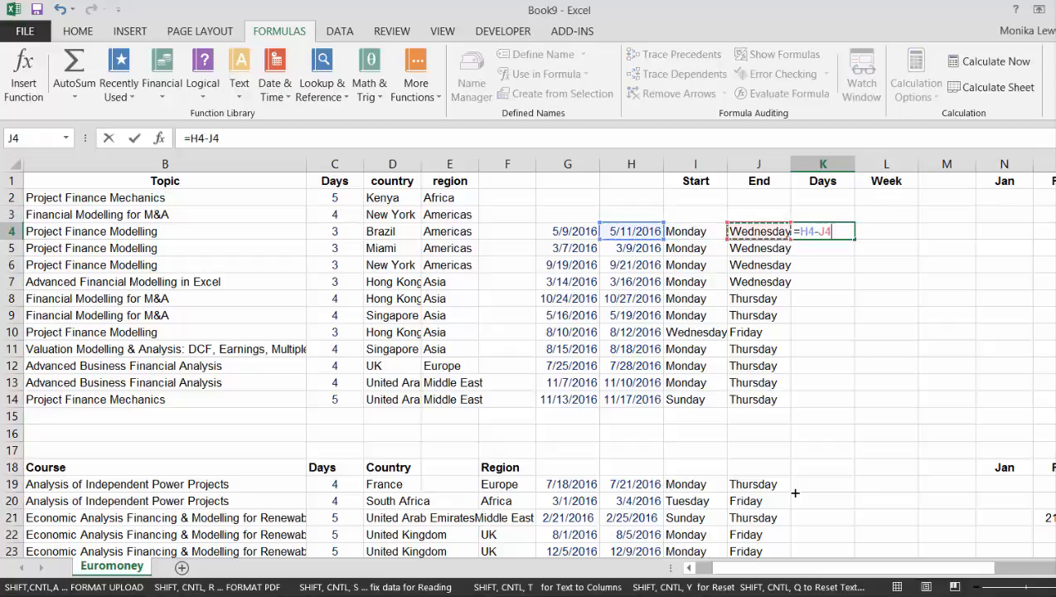
key("Left")
key("Left")
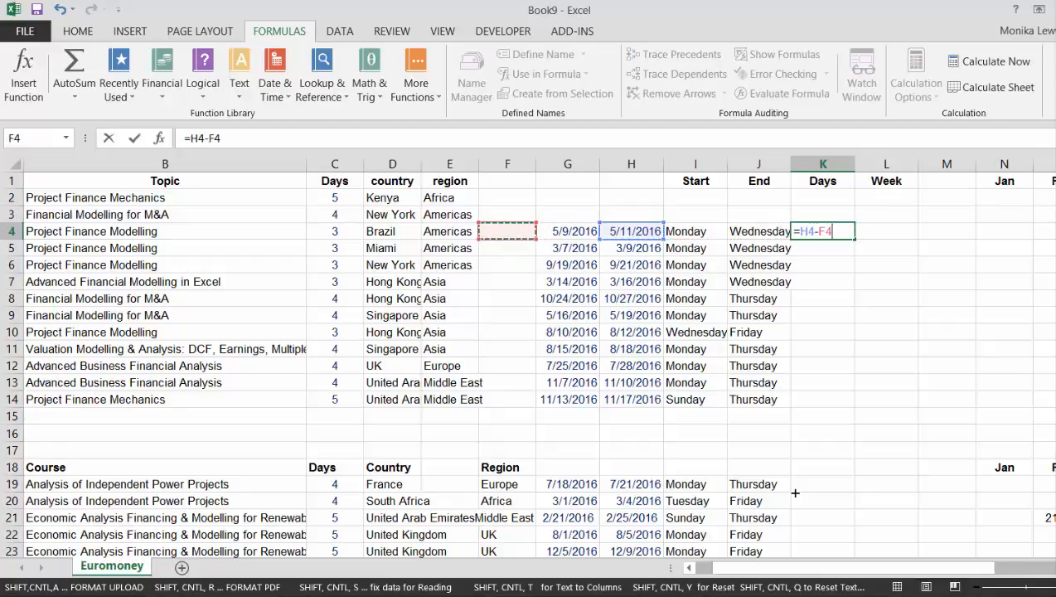
key("Right")
type("+1")
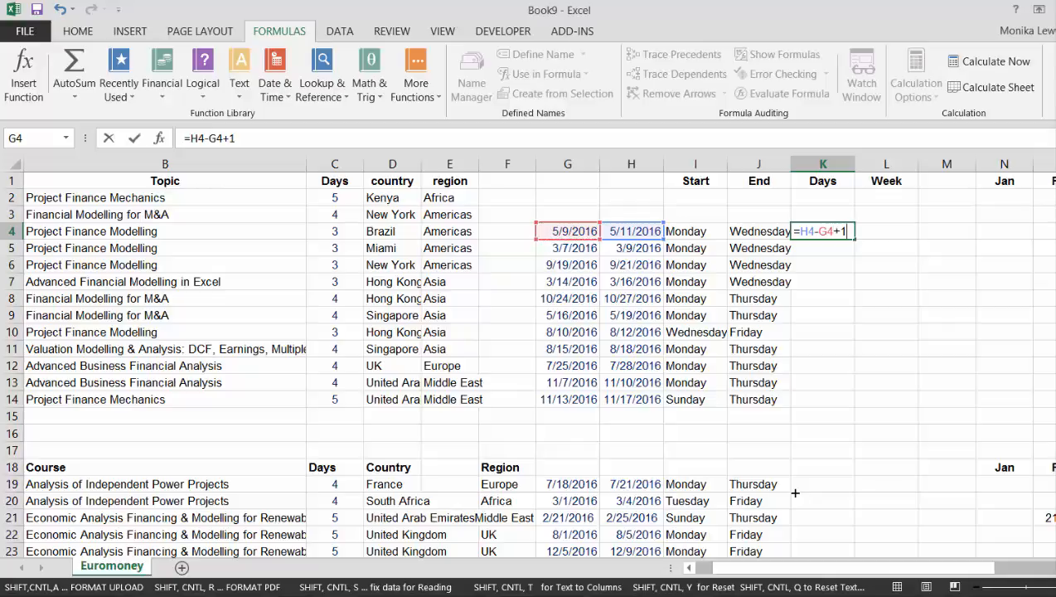
key("Return")
- Fill the Days formula down from K4 through K14 with Ctrl+D
key("Up")
key("shift+Down")
key("shift+Down")
key("shift+Down")
key("shift+Down")
key("shift+Down")
key("shift+Down")
key("shift+Down")
key("shift+Down")
key("shift+Down")
key("shift+Down")
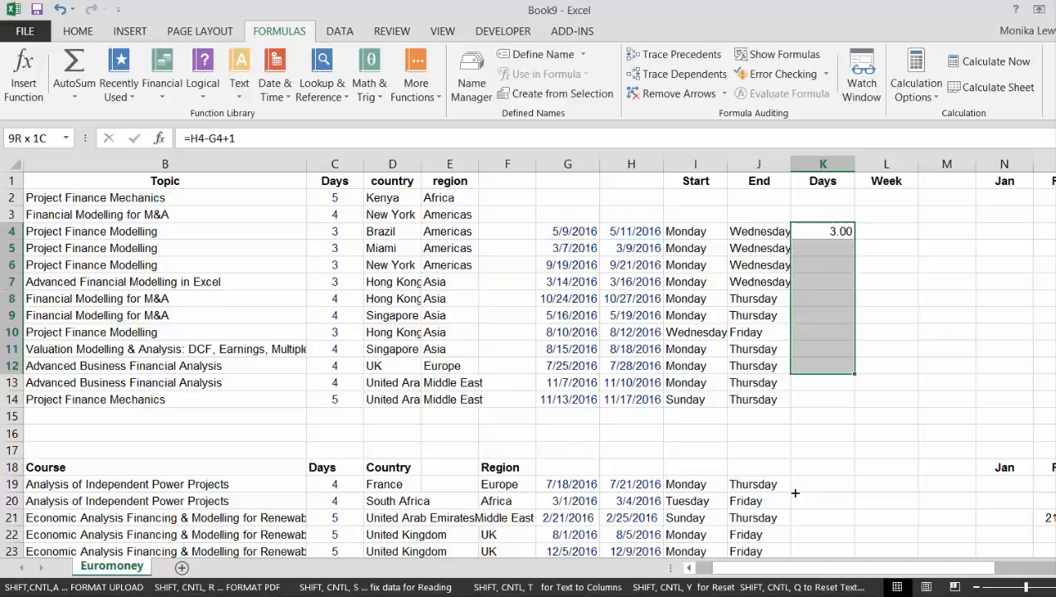
key("ctrl+d")
key("Down")
key("Down")
key("Down")
key("Down")
key("Down")
key("Down")
key("Down")
key("Down")
key("Down")
key("Down")
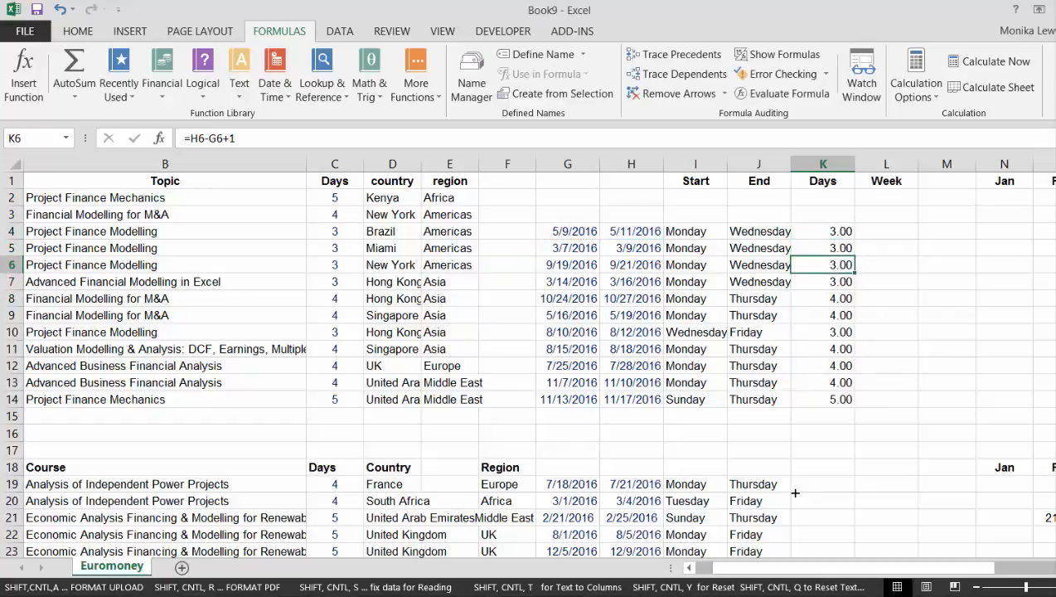
- Copy the Days formula into the second course table's K19:K26
key("ctrl+c")
key("Down")
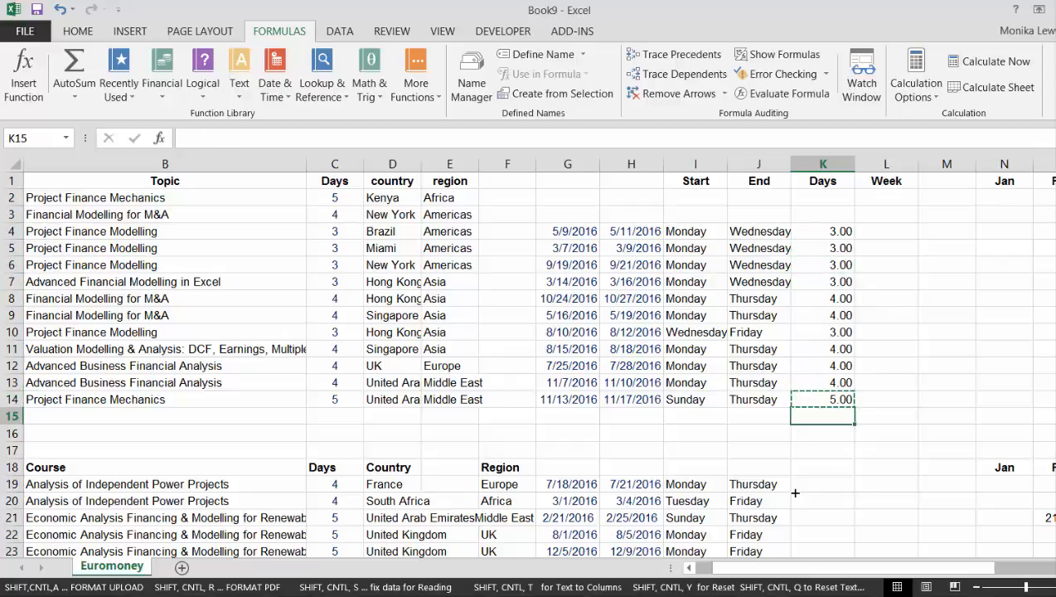
key("Down")
key("Down")
key("Down")
key("Down")
key("ctrl+v")
key("shift+Down")
key("shift+Down")
key("shift+Down")
key("shift+Down")
key("shift+Down")
key("shift+Down")
key("shift+Down")
key("shift+Down")
key("shift+Down")
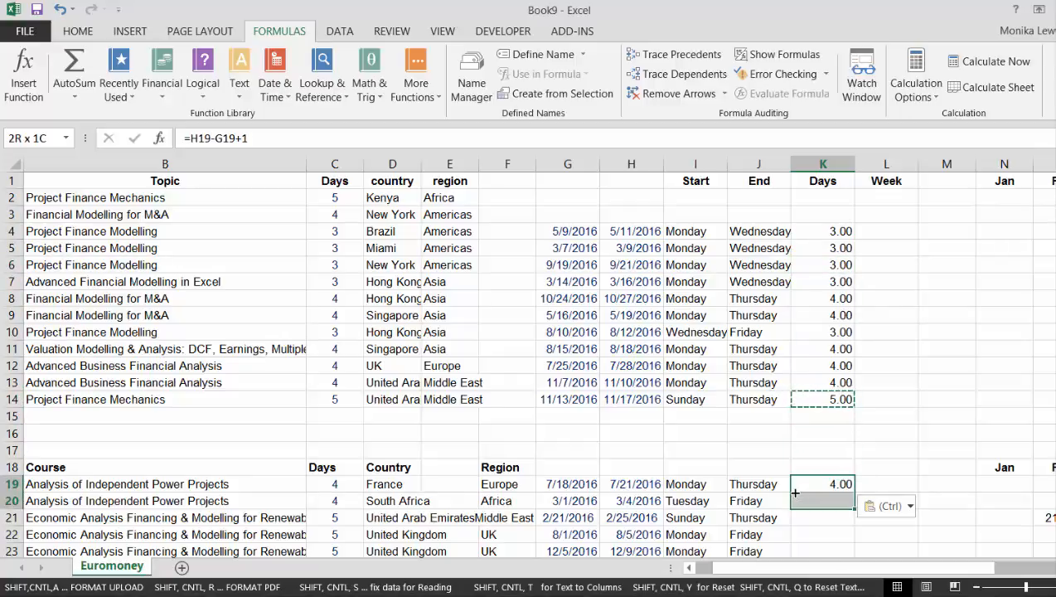
key("shift+Up")
key("shift+Up")
key("shift+Up")
key("shift+Down")
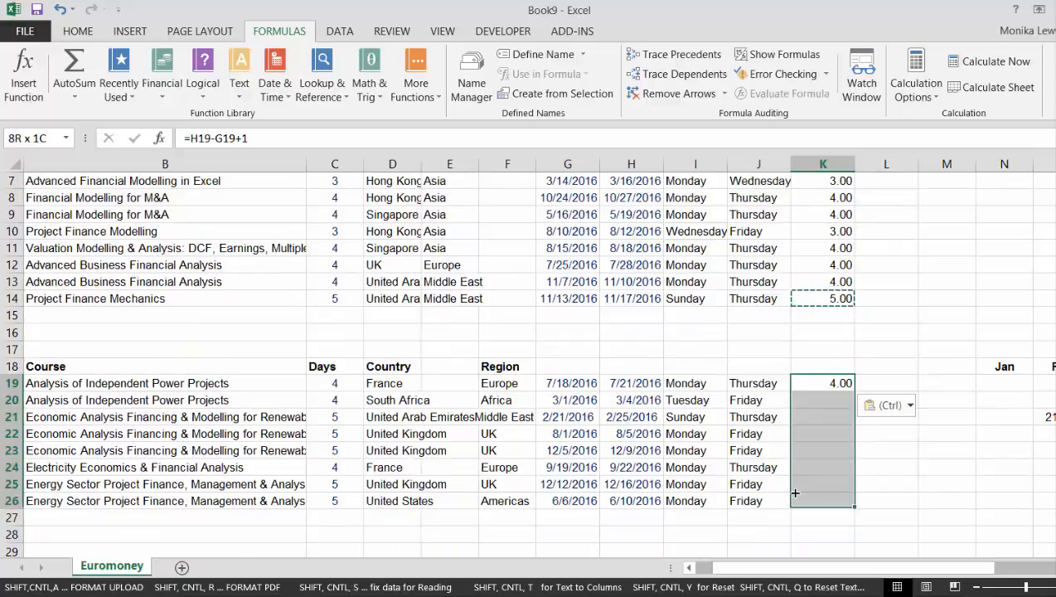
key("Return")
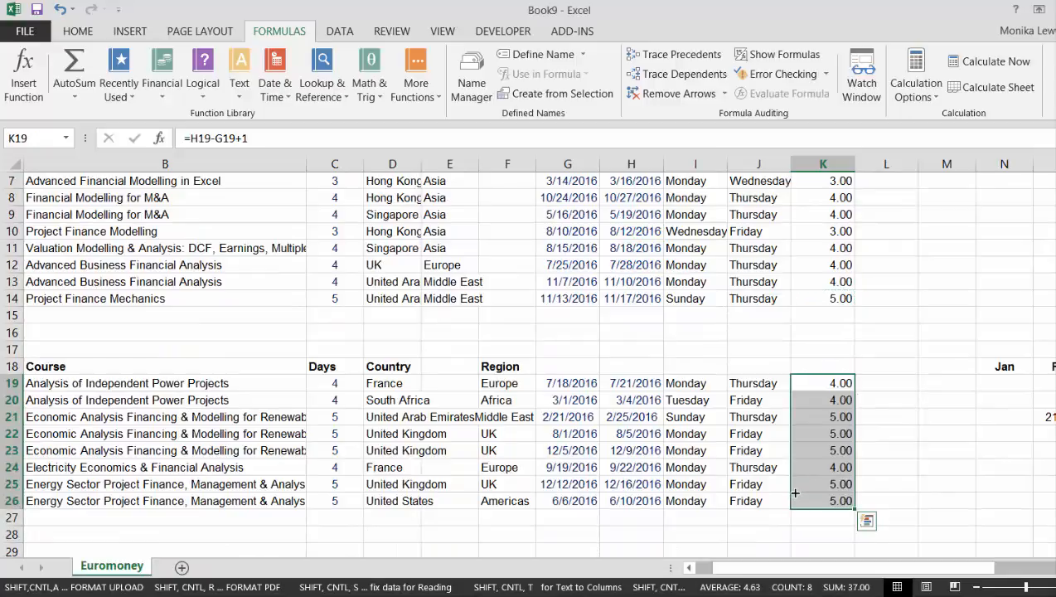
key("Up")
key("Up")
key("Up")
key("Up")
key("Up")
key("Up")
key("Up")
key("Up")
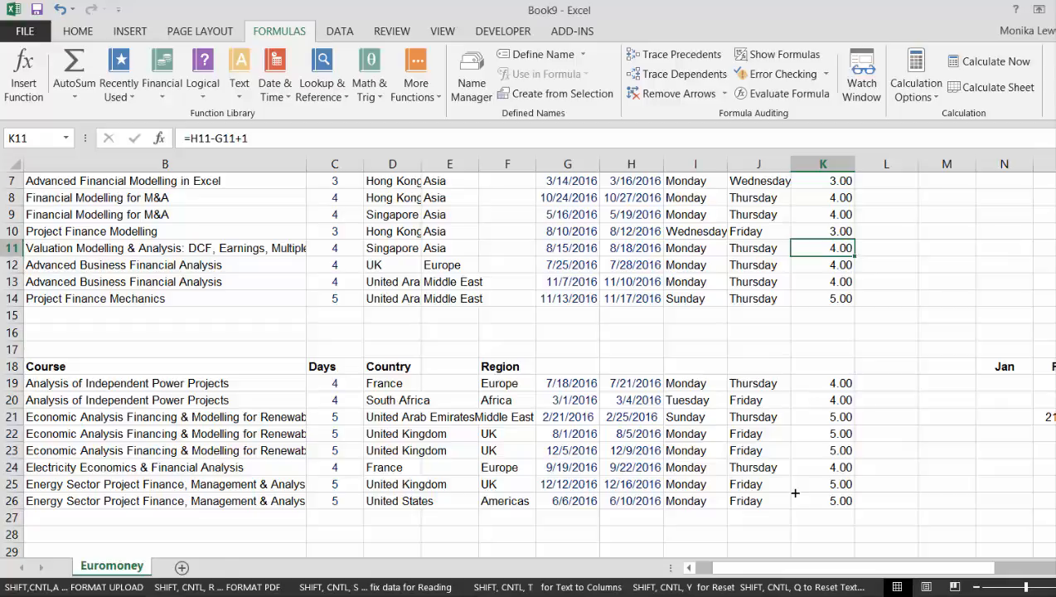
- Insert a new blank worksheet, then return to the Euromoney sheet to review the results
key("shift+F11")
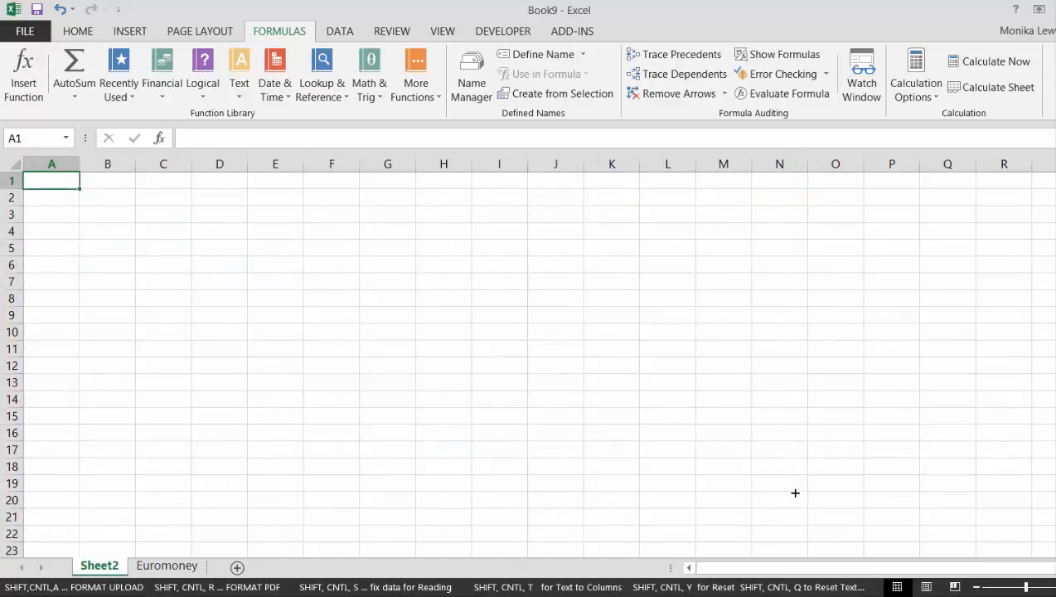
key("ctrl+Page_Down")
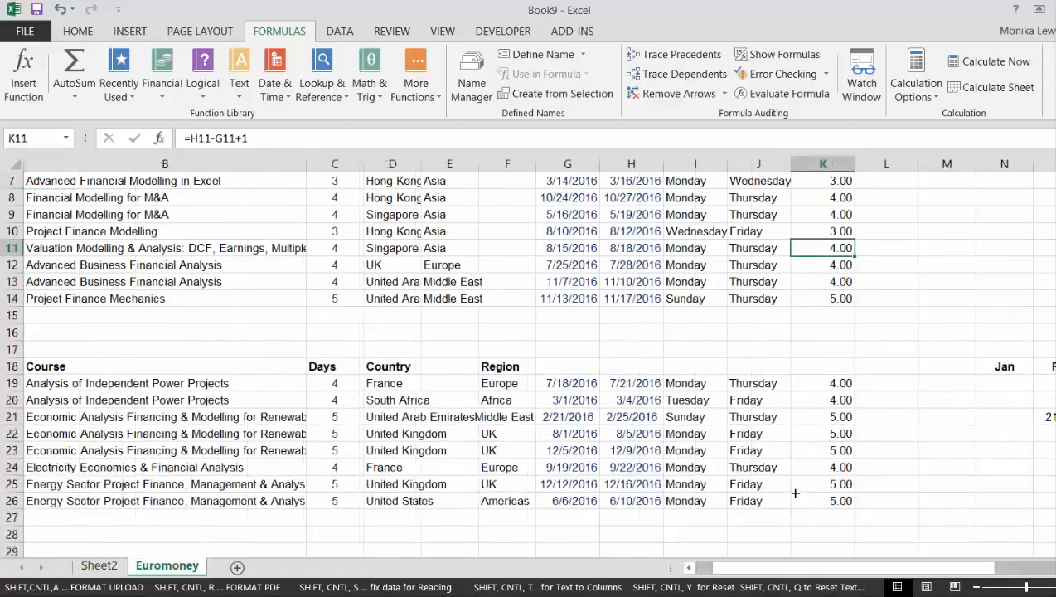
key("Left")
key("Up")
key("Up")
key("Left")
key("Up")
key("Left")
key("Up")
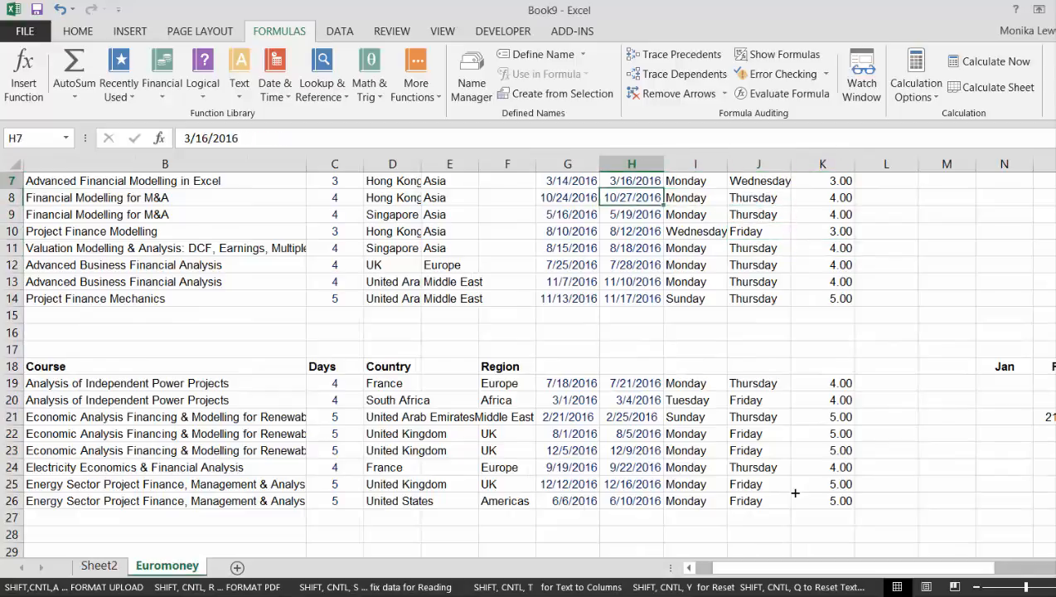
key("Up")
key("Up")
key("Up")
key("Up")
key("Up")
key("Up")
key("Down")
key("Down")
key("Down")
key("Down")
key("Down")
key("Down")
key("Down")
key("Down")
key("Down")
key("Down")
key("Down")
key("Down")
key("Down")
key("Down")
key("Down")
key("Down")
key("Down")
key("Down")
key("Down")
key("Down")
key("Down")
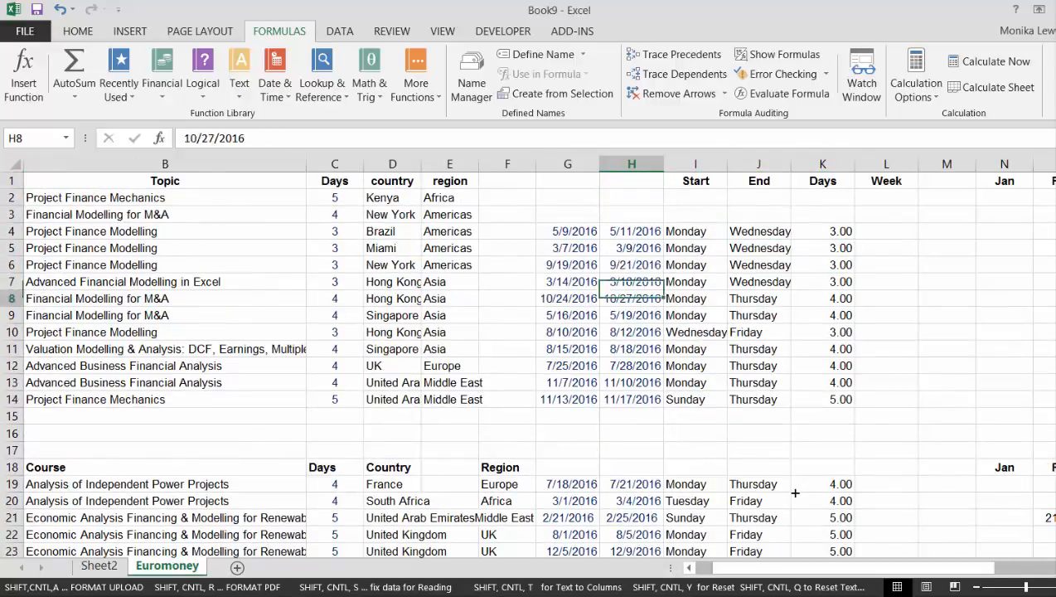
key("Left")
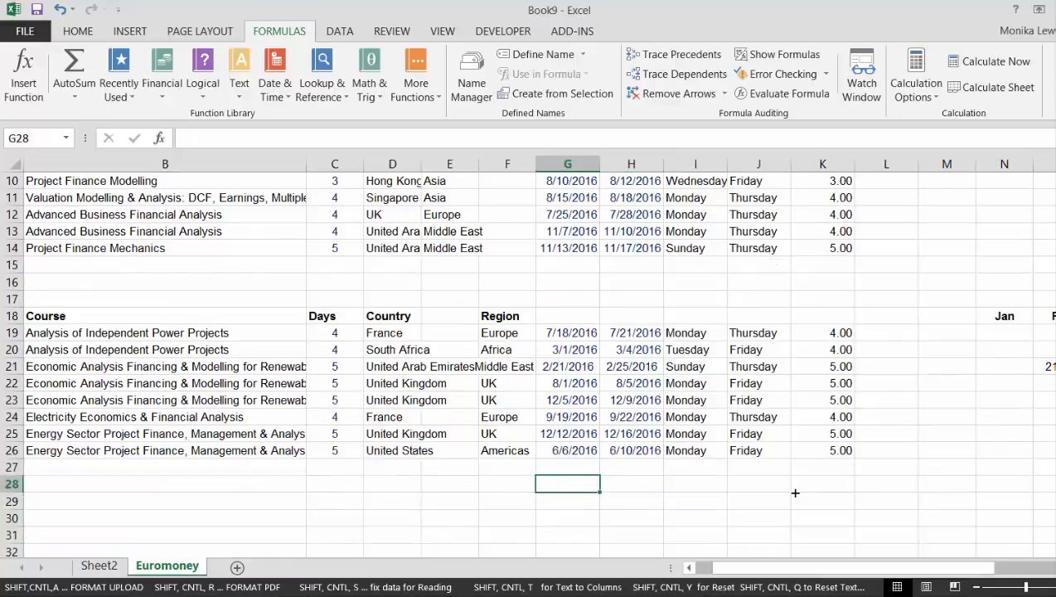
key("Right")
key("Right")
key("Right")
key("Right")
key("Left")
key("Left")
key("Left")
key("Left")
key("Left")
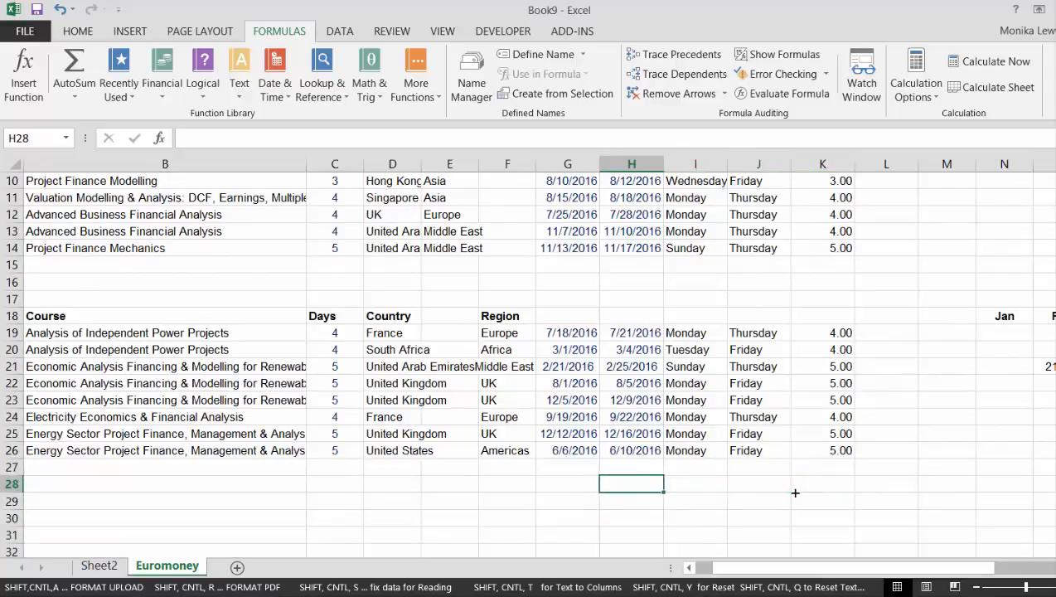
key("Right")
key("Right")
key("Right")
key("Right")
key("Right")
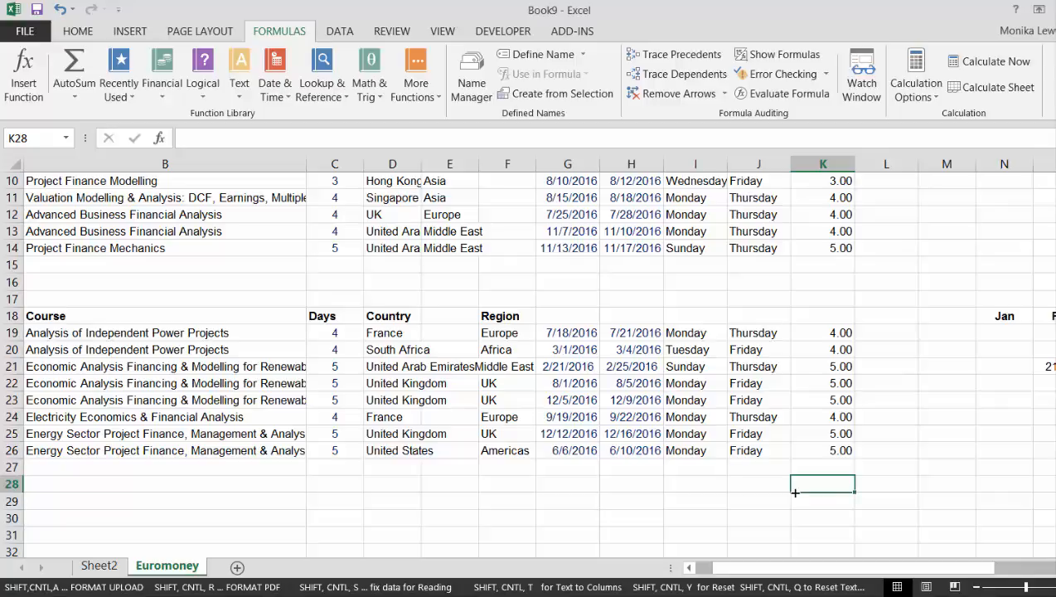
- Look over the Euromoney course rows, then switch to Sheet2 and go to cell E3
key("Left")
key("Left")
key("Left")
key("Left")
key("Left")
key("Left")
key("Left")
key("Up")
key("Up")
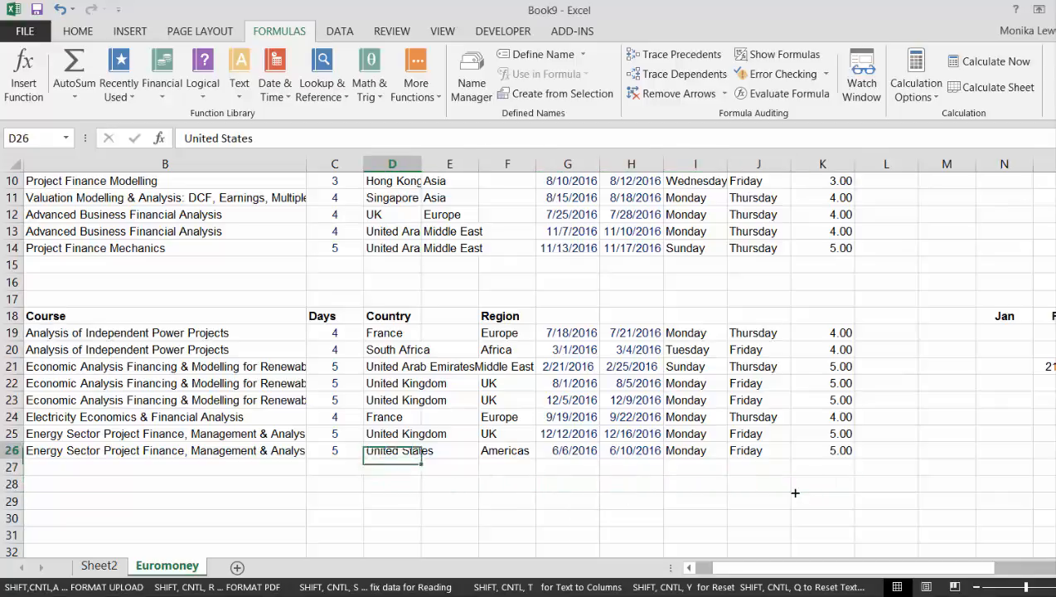
key("Up")
key("Up")
key("Left")
key("Left")
key("Left")
key("Right")
key("Right")
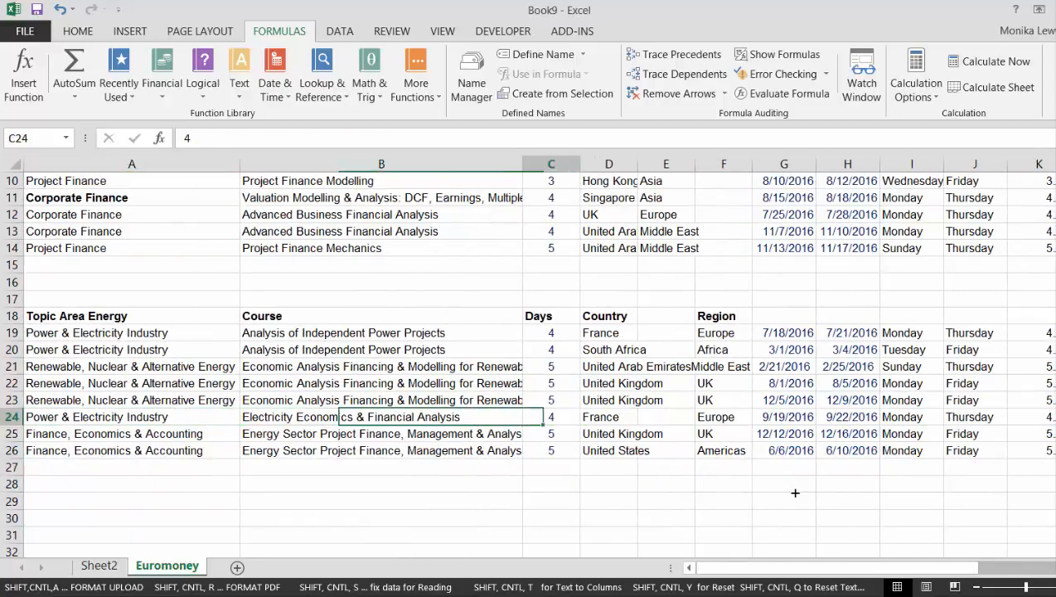
key("Right")
key("Right")
key("Right")
key("Right")
key("Right")
key("Right")
key("Right")
key("Right")
key("Right")
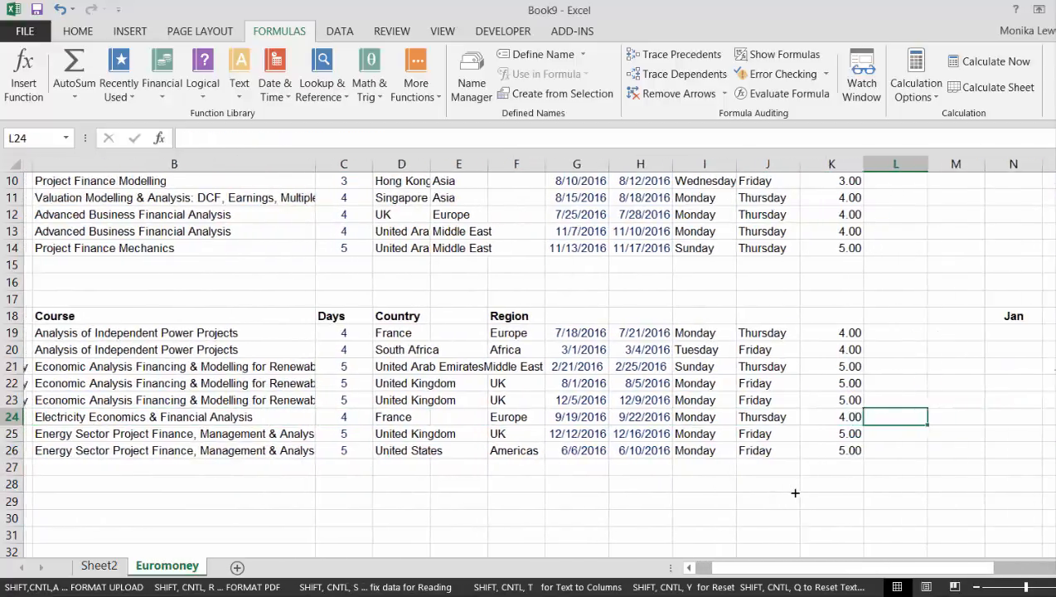
key("Left")
key("Left")
key("Left")
key("Left")
key("Left")
key("Left")
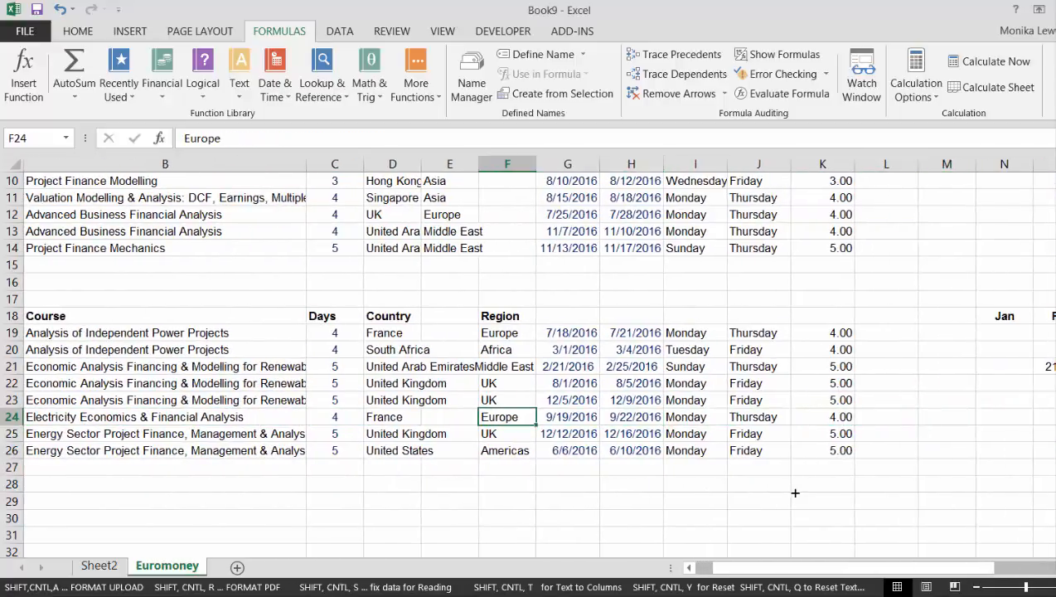
key("Left")
key("Left")
key("Left")
key("Left")
key("Left")
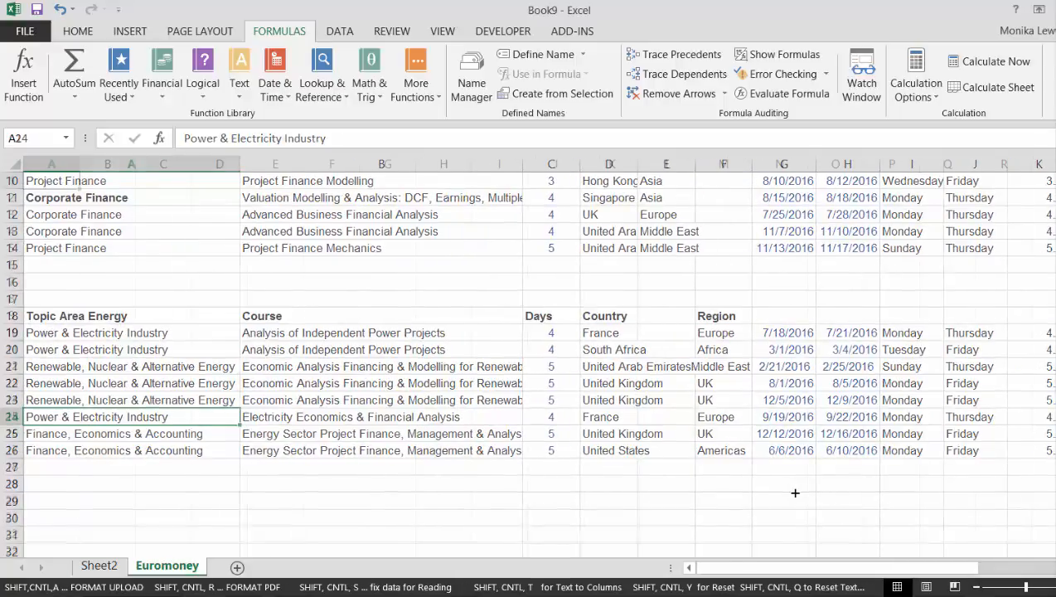
key("ctrl+Page_Up")
key("Down")
key("Down")
key("Right")
key("Right")
key("Right")
key("Right")
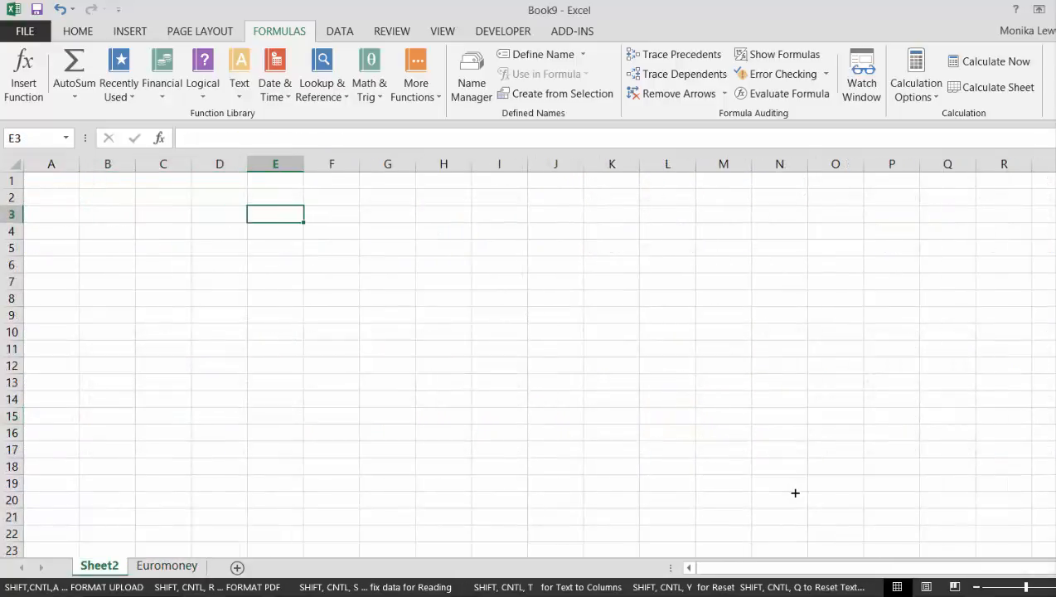
- Label E3 'Start' and enter 1/1/2016 in F3, formatted as 1-Jan-16
type("Da")
key("Escape")
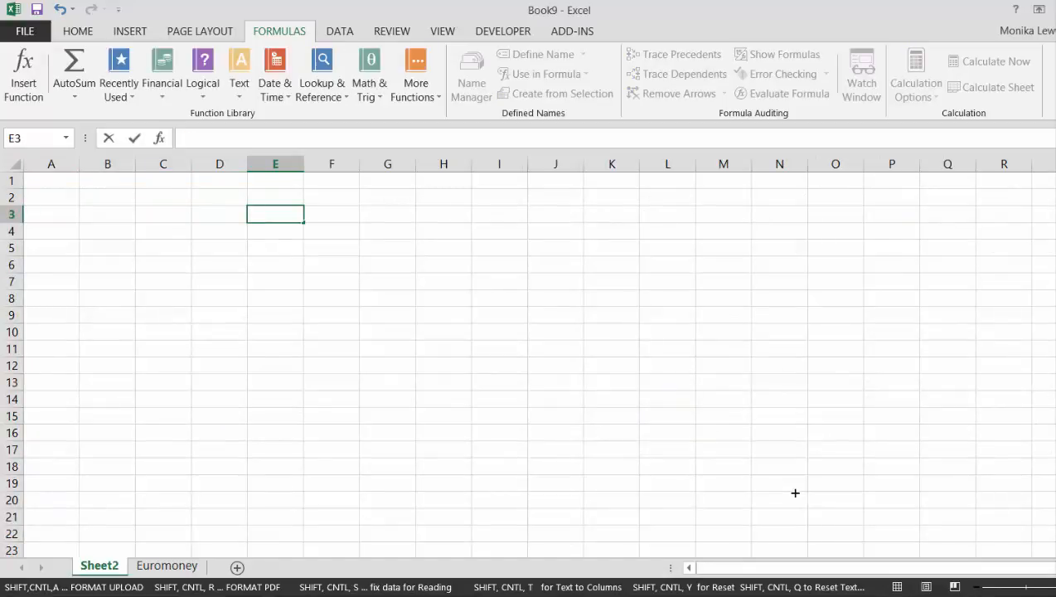
type("Start")
key("ctrl+Return")
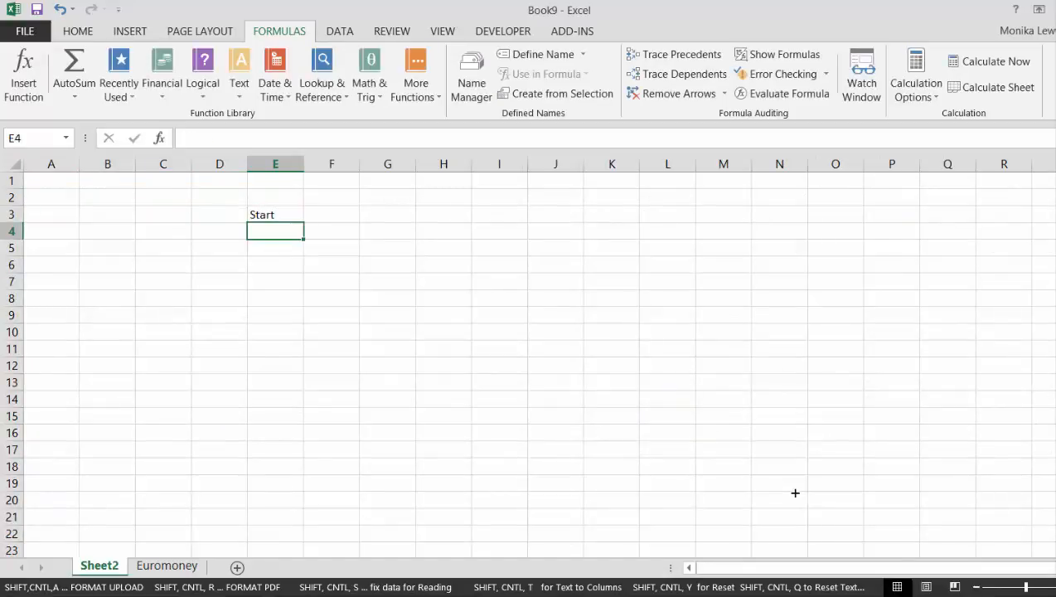
key("Right")
type("1/1/")
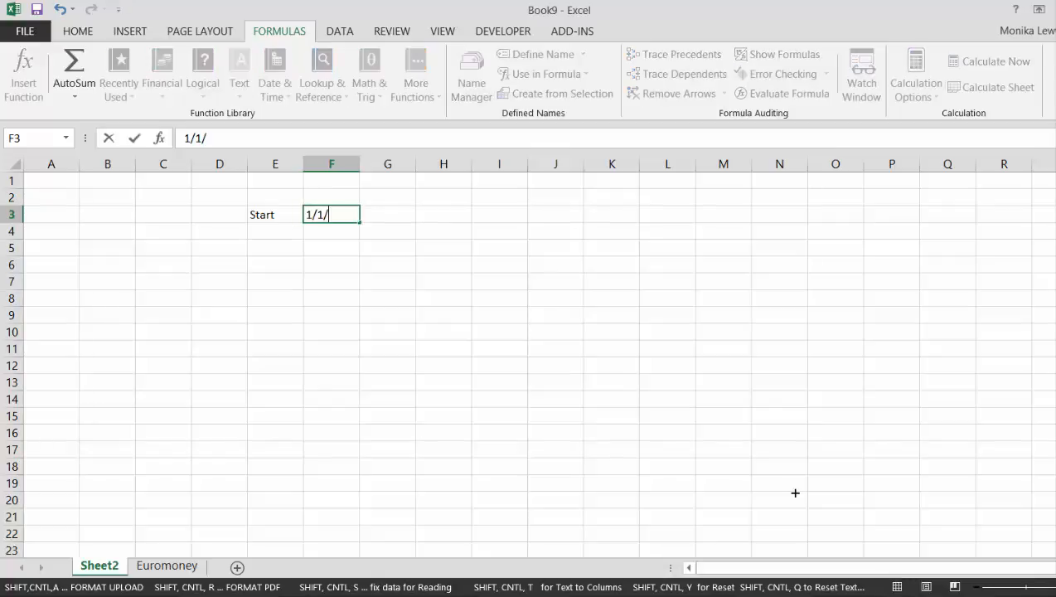
type("2016")
key("ctrl+Return")
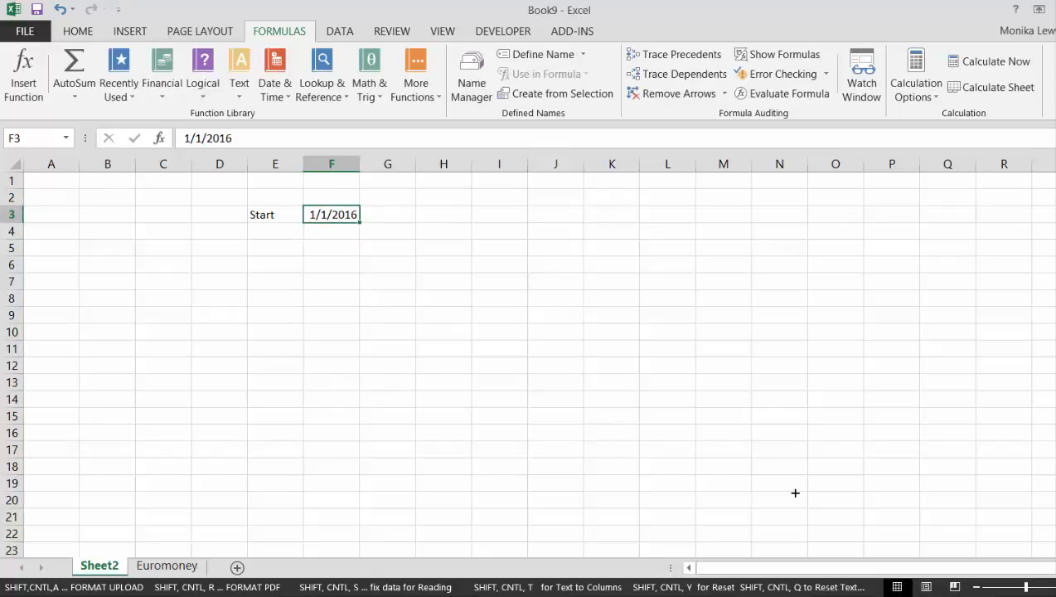
key("ctrl+shift+3")
- Type the weekday heading Sunday in C7
key("Down")
key("Down")
key("Down")
key("Down")
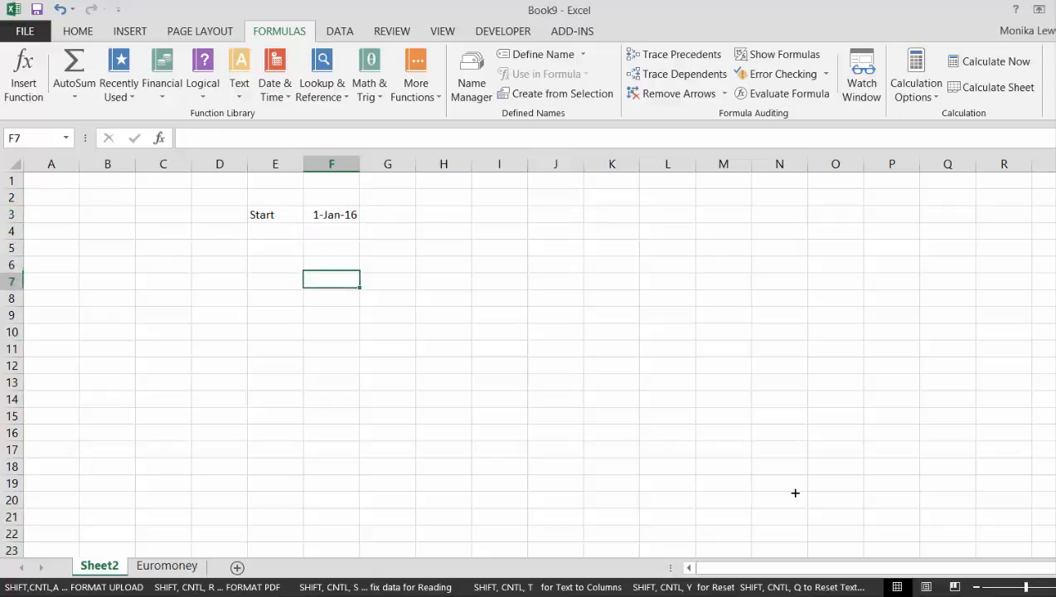
key("Left")
key("Left")
key("Left")
type("Su")
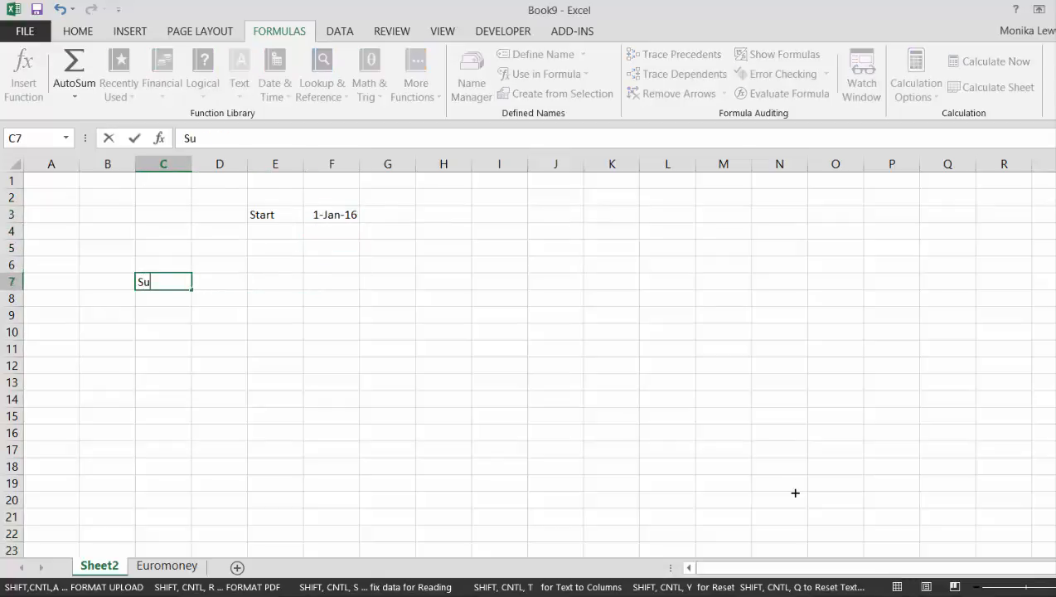
type("nday")
key("Return")
key("Up")
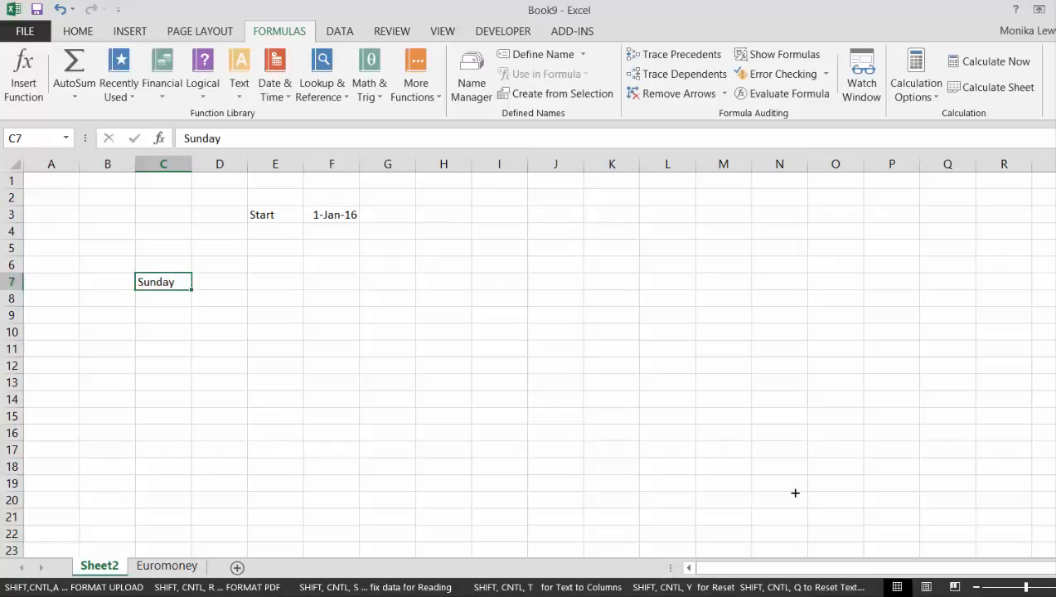
key("Down")
key("Down")
key("Up")
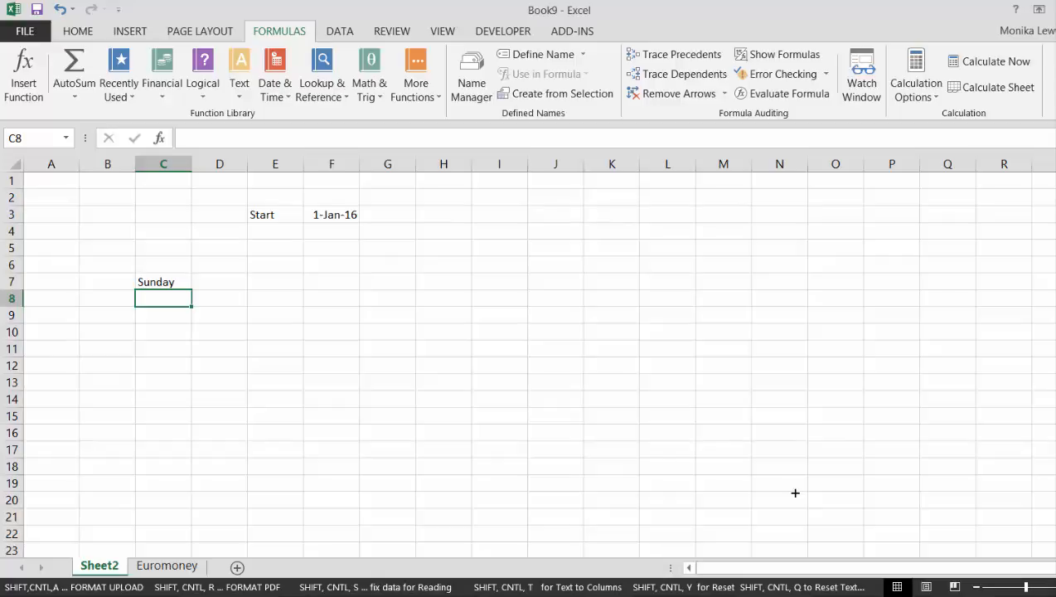
- Put the first calendar date in C8 as =F3-5, giving 27-Dec-15
type("=")
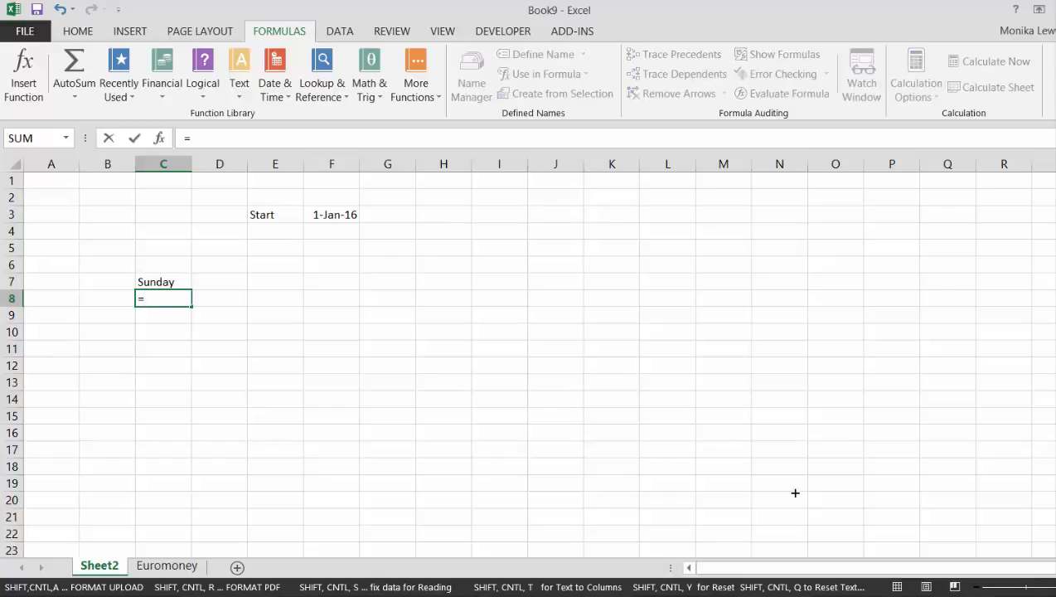
key("Up")
key("Up")
key("Up")
key("Up")
key("Up")
key("Right")
key("Right")
key("Right")
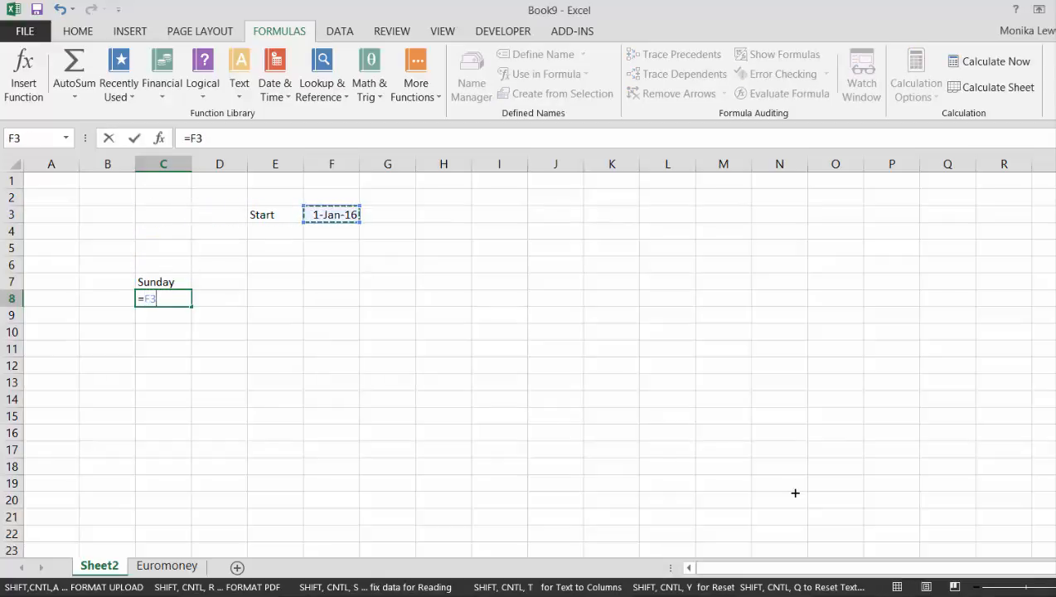
type("-1")
type("5")
key("Return")
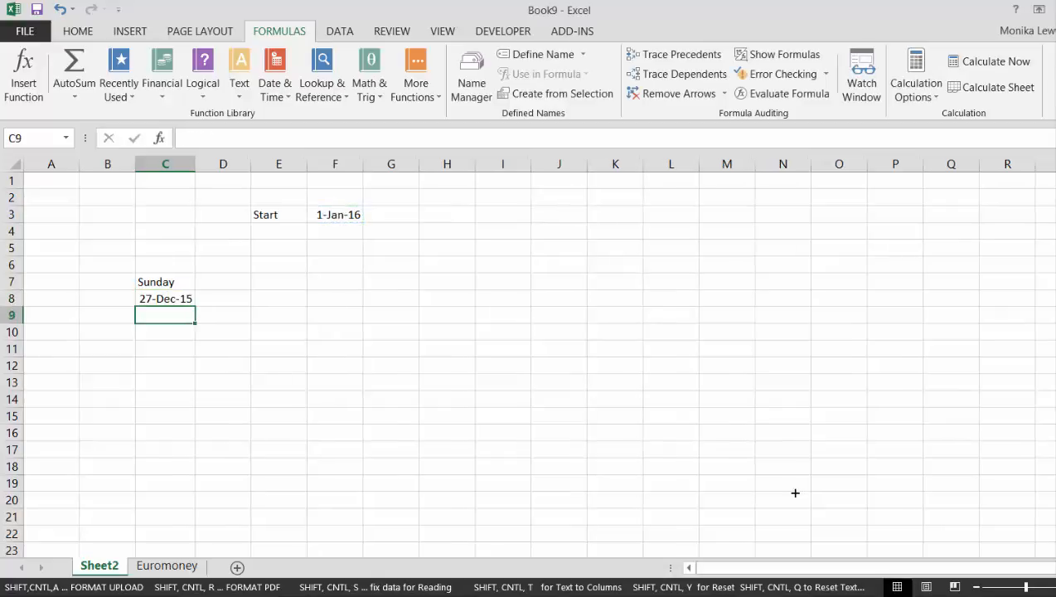
- Show C8's weekday name in C7 with =TEXT(C8,"dddddd")
key("Up")
key("Up")
type("=")
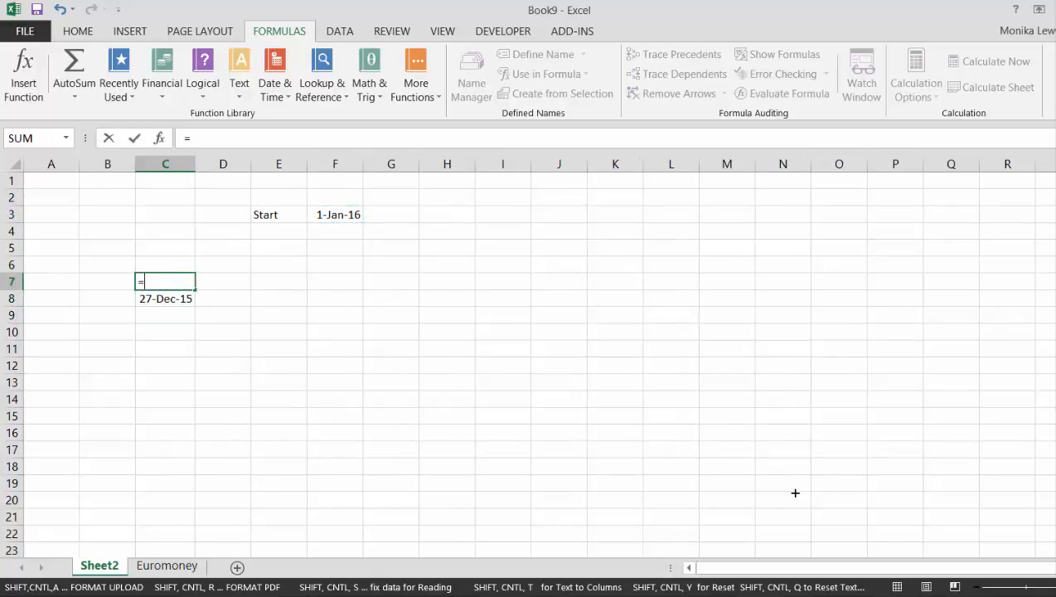
type("text")
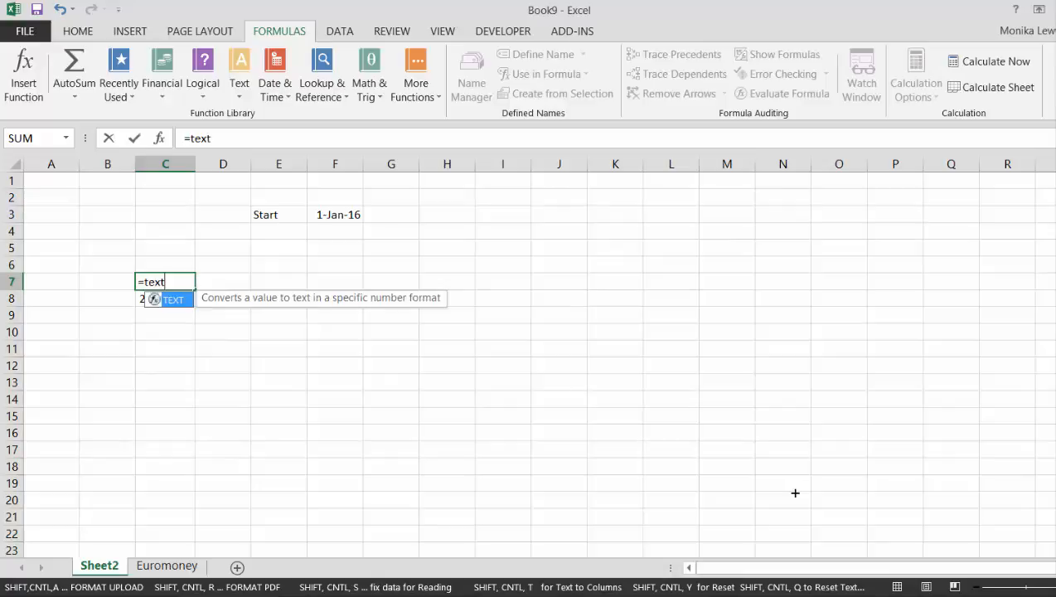
type("(")
key("Down")
type(",")
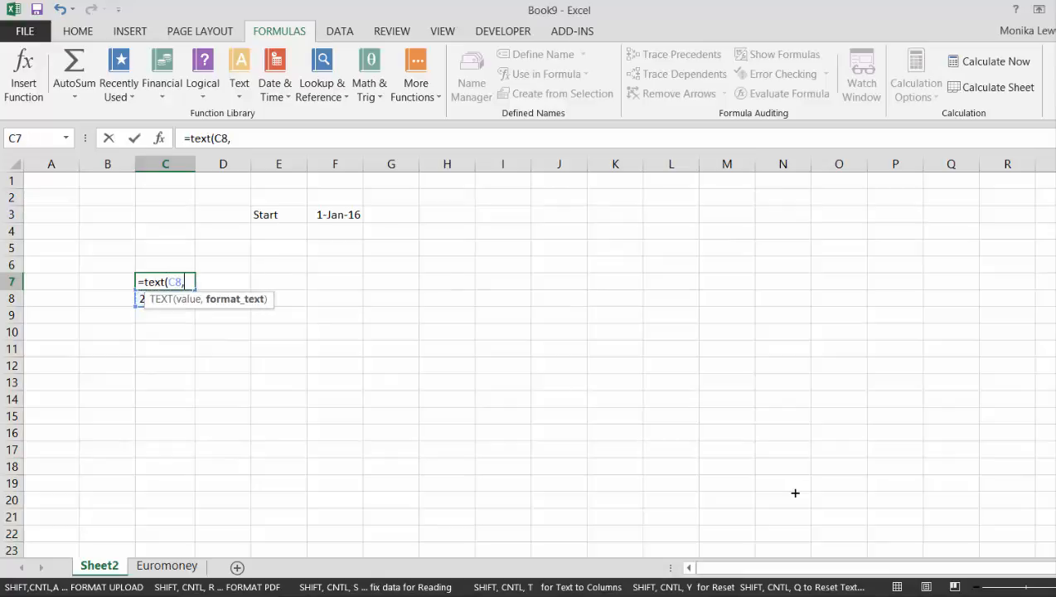
type("\"dddddd")
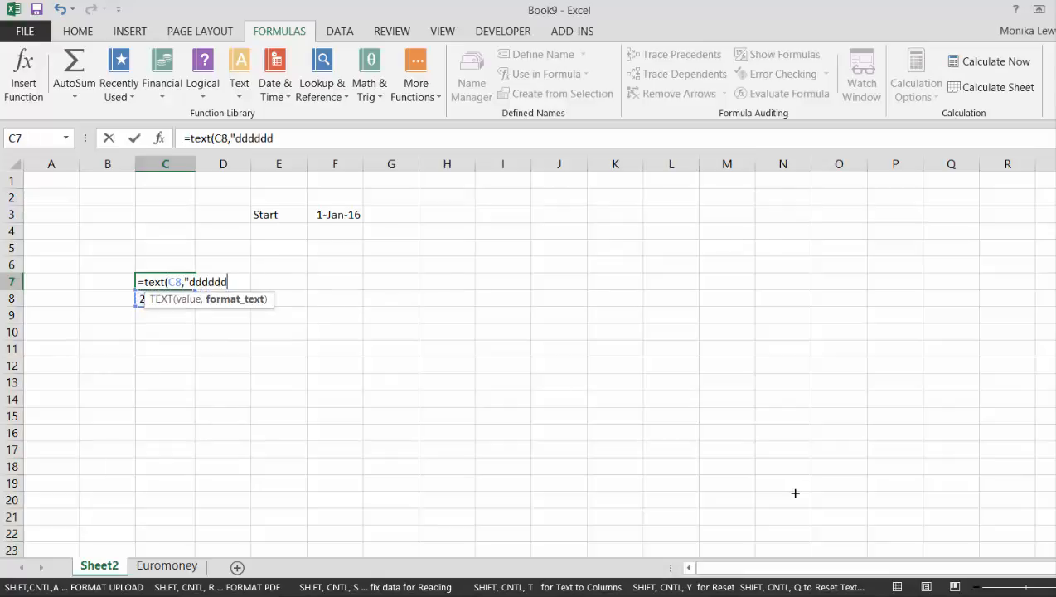
key("Return")
key("Return")
key("Up")
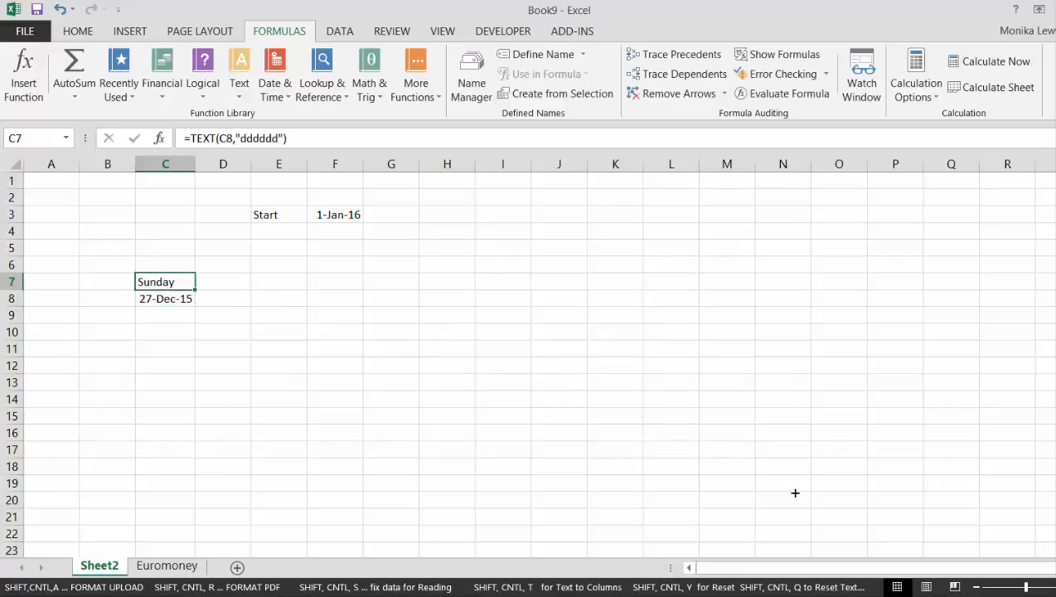
- Enter =C8+1 in D8 and fill the next-day formula right through H8
key("Down")
key("Right")
type("=")
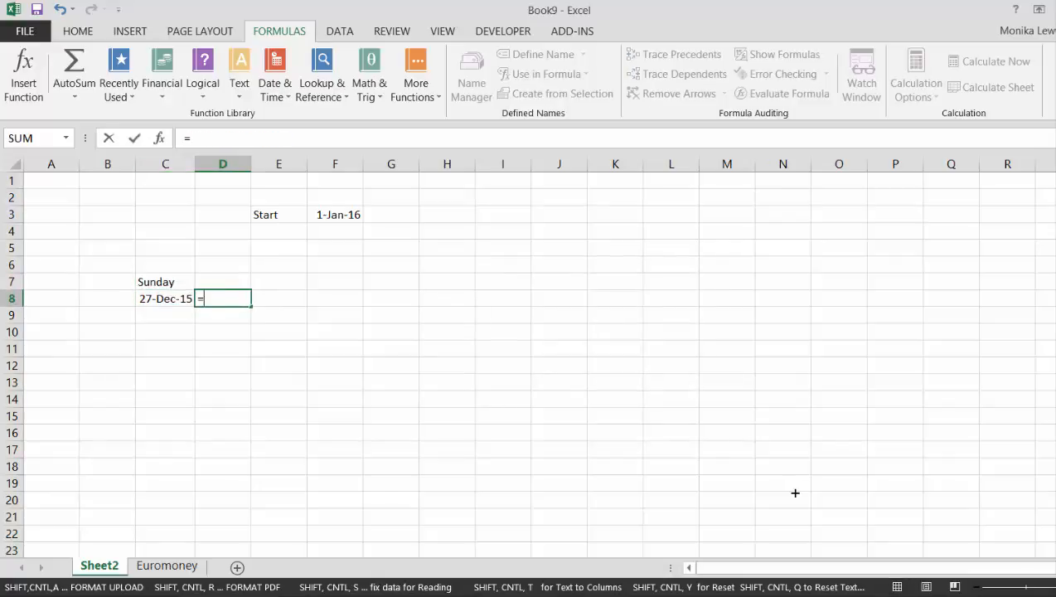
key("Left")
type("+")
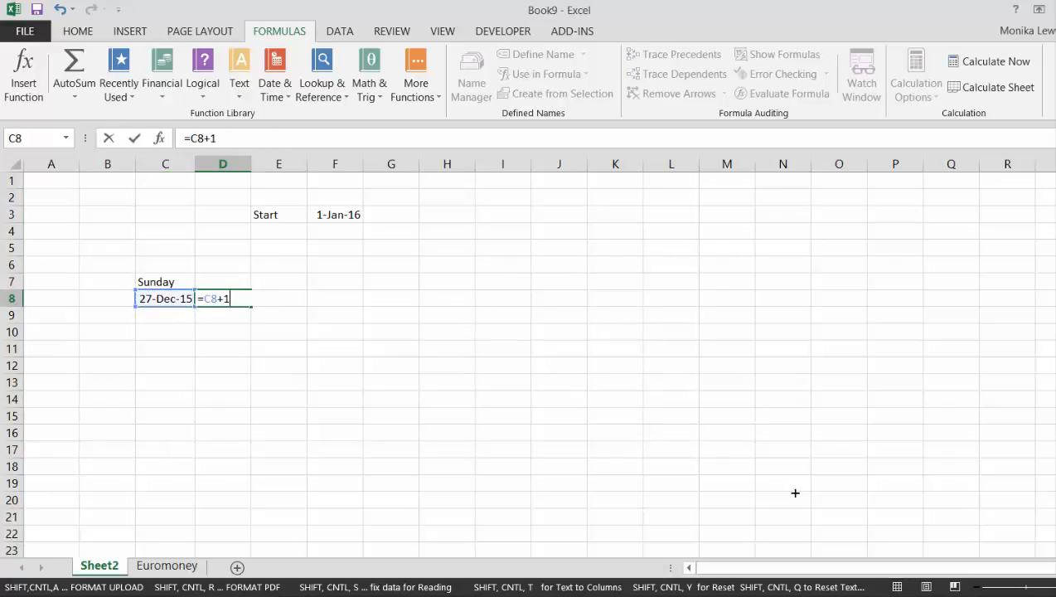
type("1")
key("Return")
key("Up")
key("shift+Right")
key("shift+Right")
key("shift+Right")
key("shift+Right")
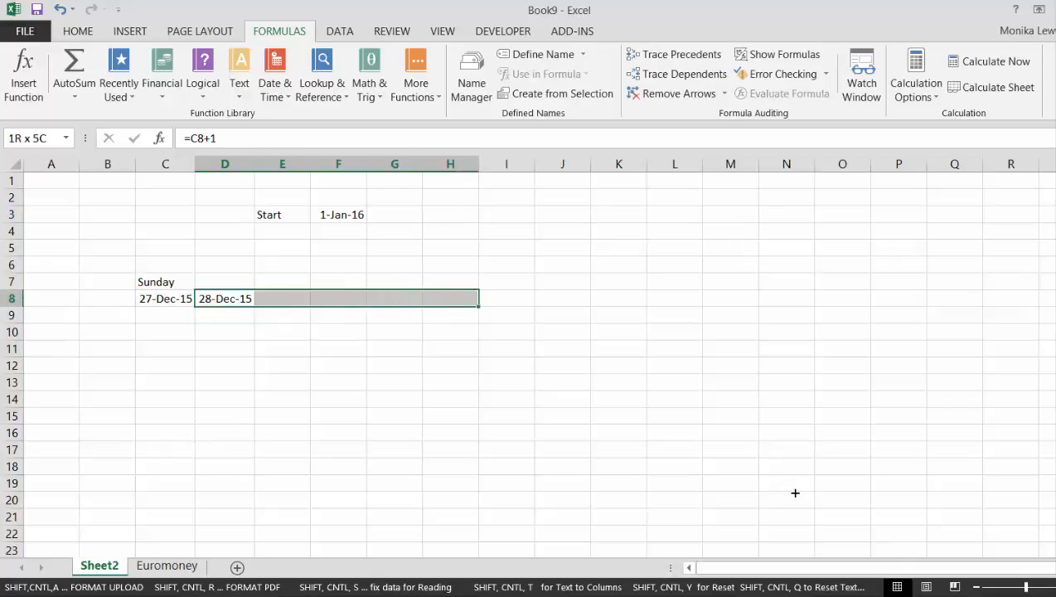
key("ctrl+r")
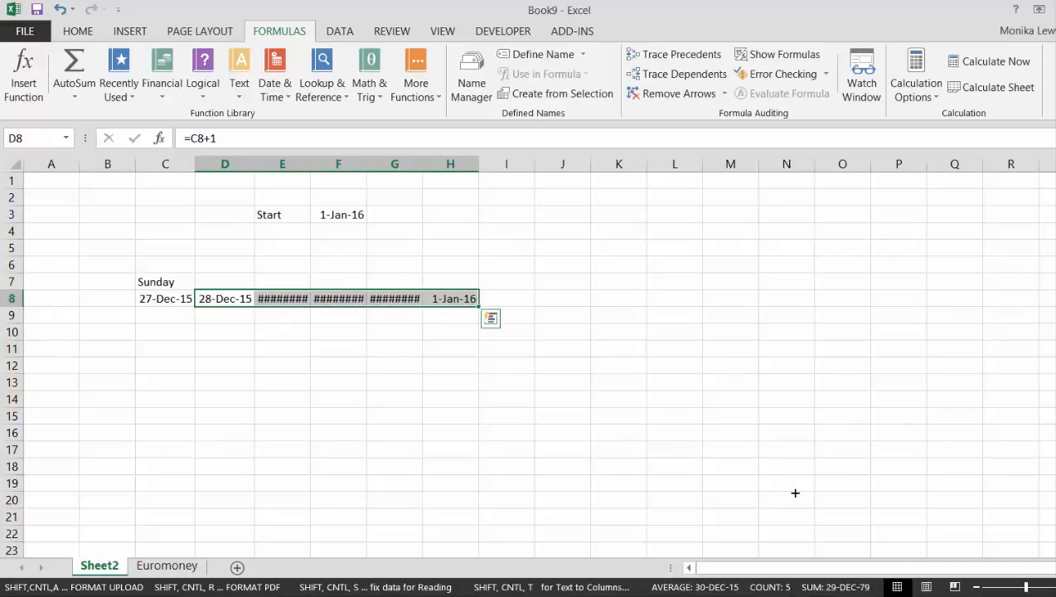
- Fill the weekday headers across row 7 and extend headers and dates into column I
key("Left")
key("Up")
key("shift+Right")
key("shift+Right")
key("shift+Right")
key("shift+Right")
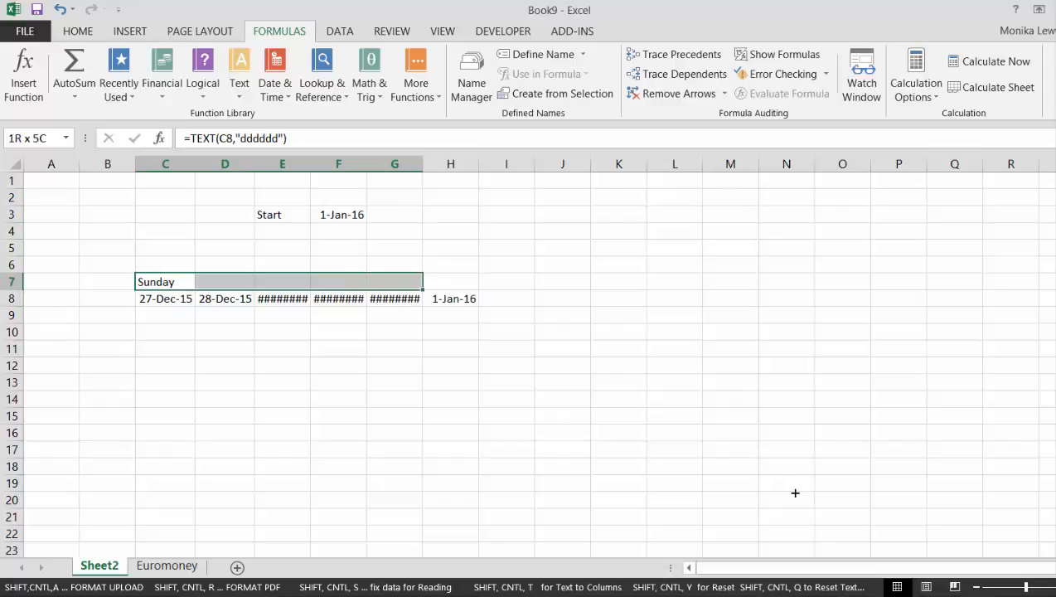
key("shift+Right")
key("ctrl+r")
key("Right")
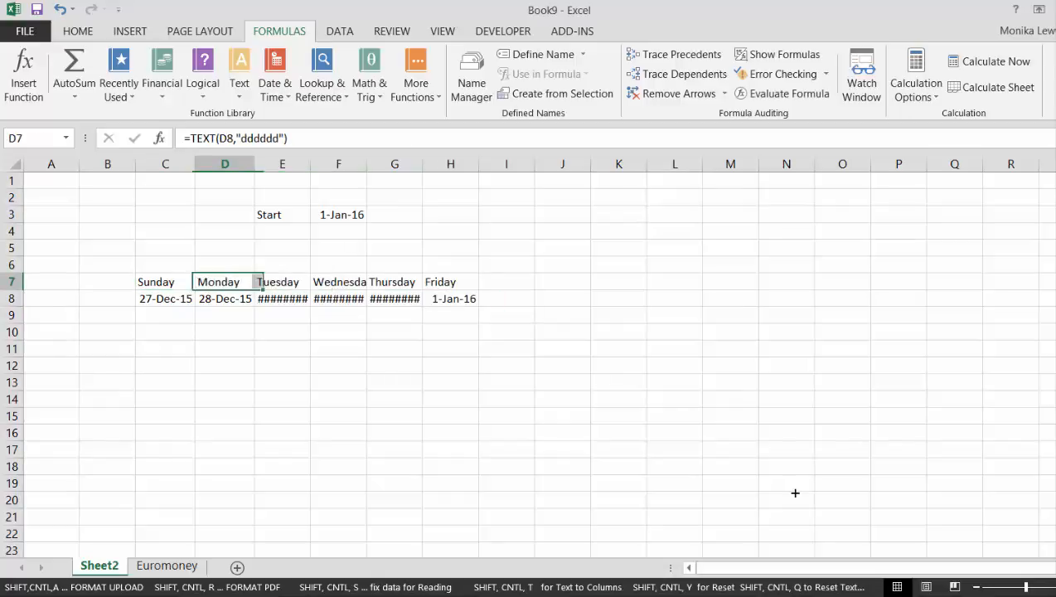
key("Right")
key("Right")
key("Right")
key("Right")
key("shift+Down")
key("shift+Right")
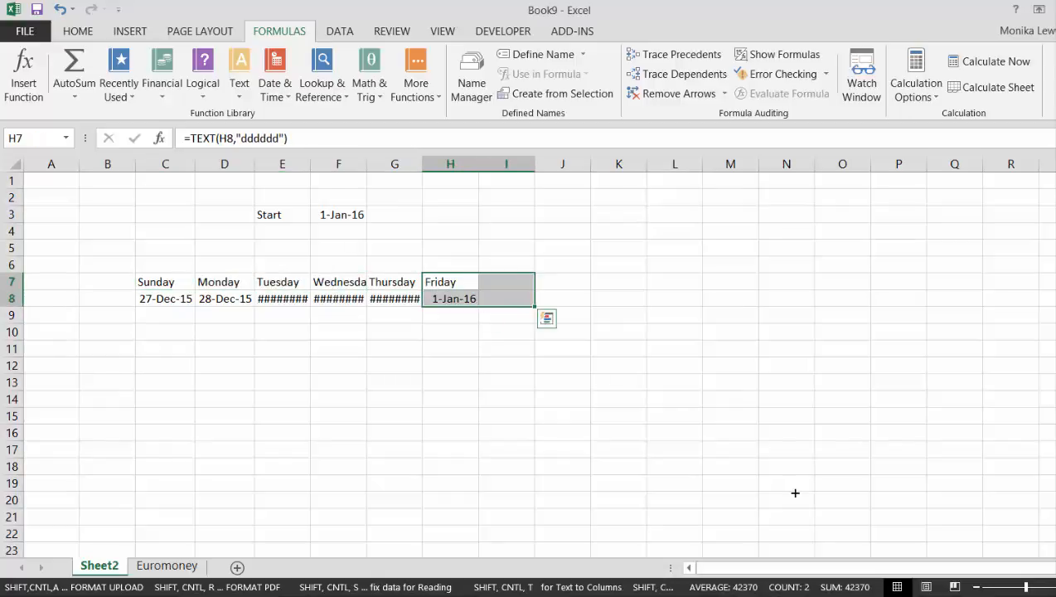
key("ctrl+r")
key("Left")
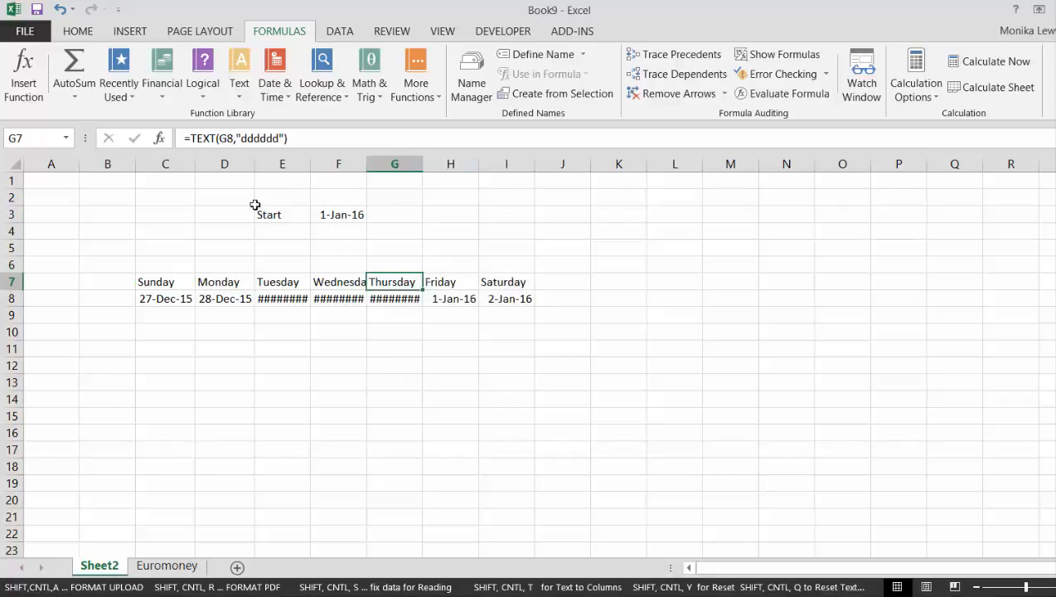
- Widen columns C–I, then enter 'Week' in B7 and 1 in B8
left_click_drag(172, 164, 547, 163)
key("Down")
key("Down")
key("Down")
key("Down")
key("Down")
key("Down")
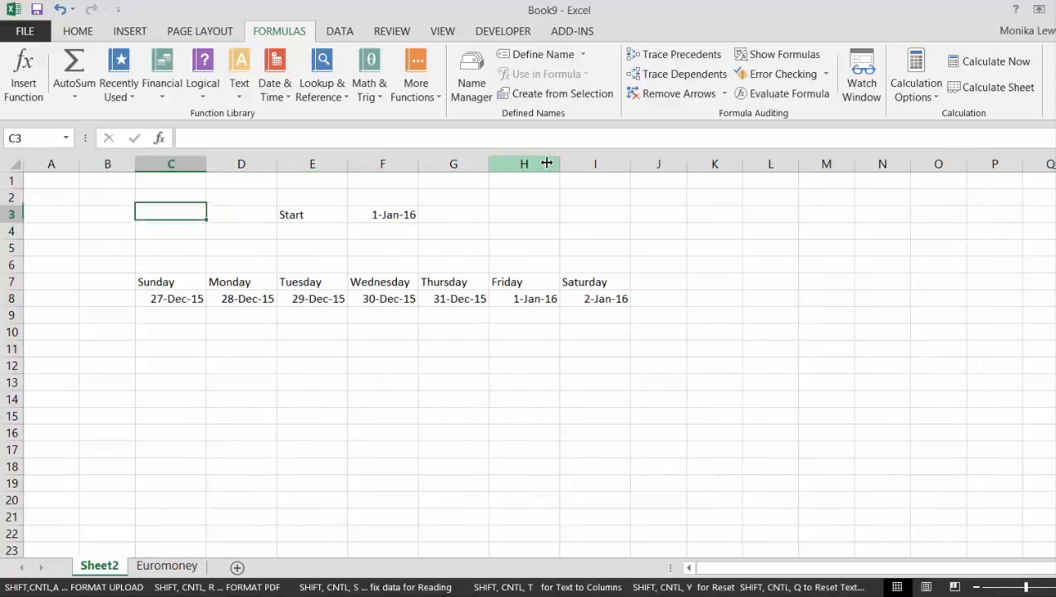
key("Left")
type("We")
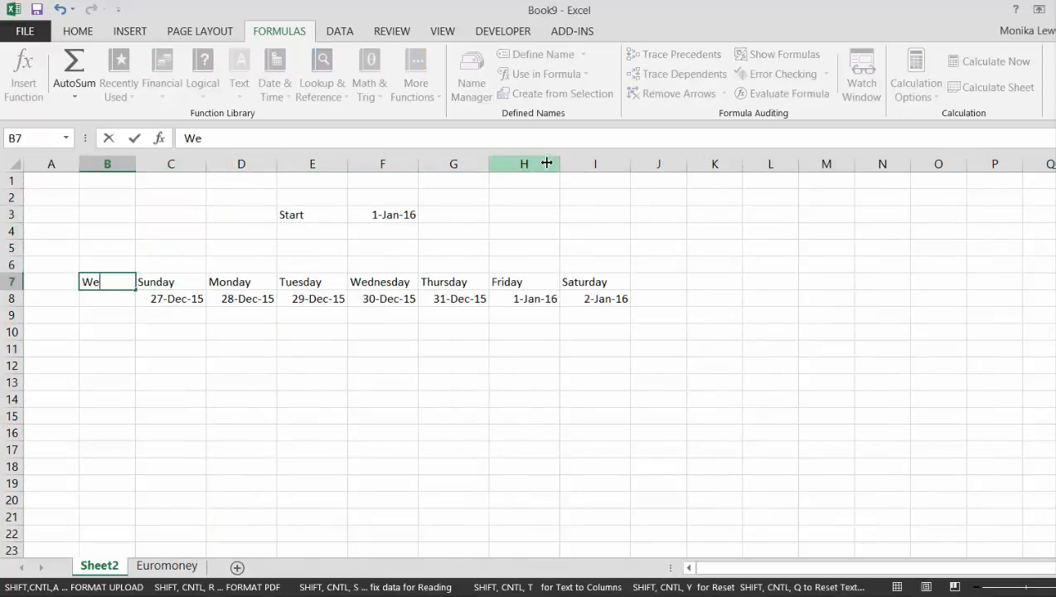
type("ek")
key("Return")
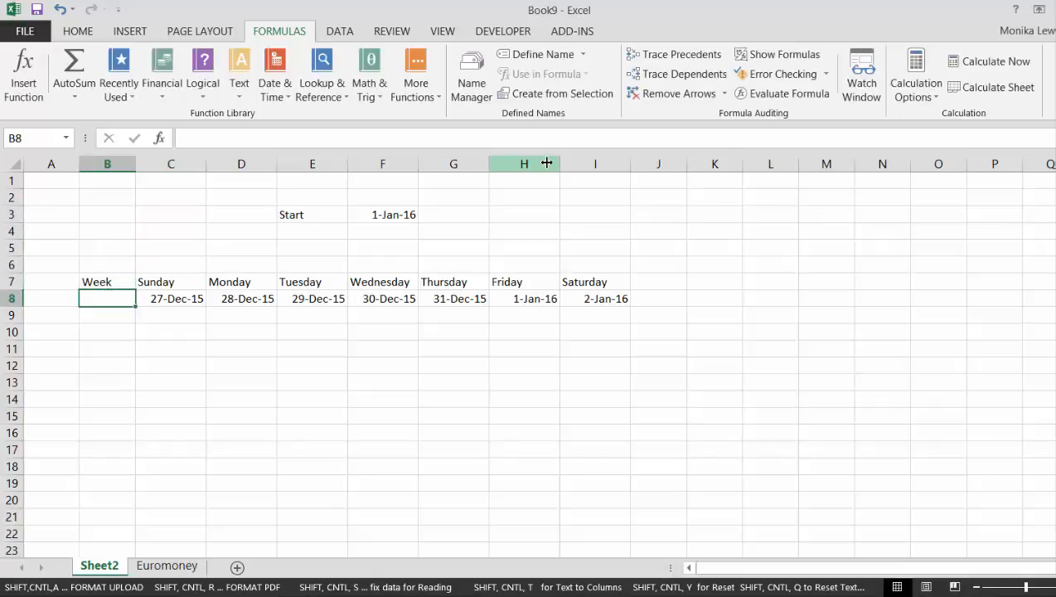
type("1")
key("Return")
- Open the Fill Series dialog from B8
key("Up")
key("alt+e")
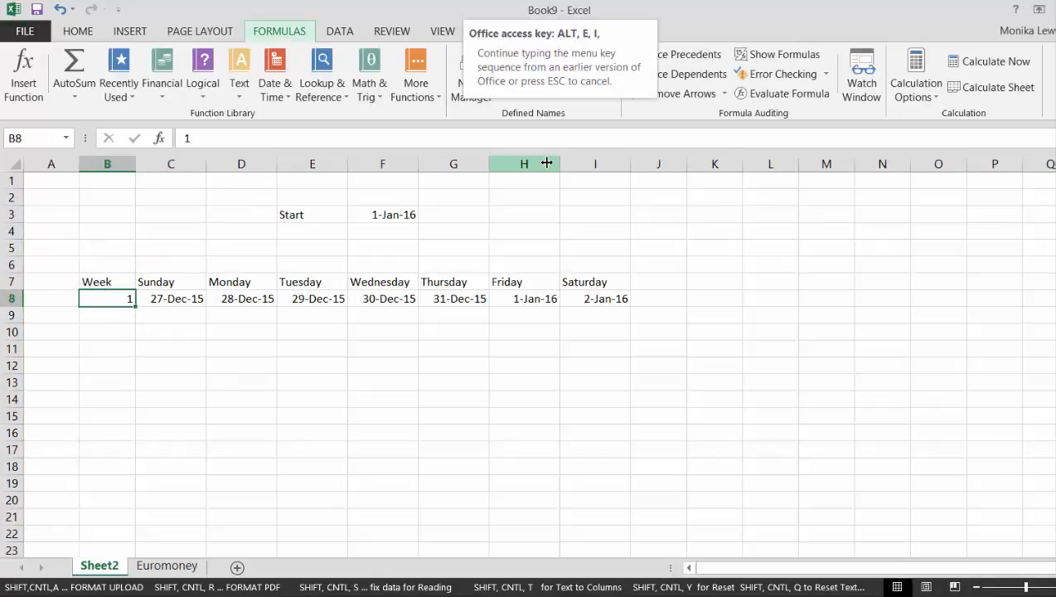
key("s")
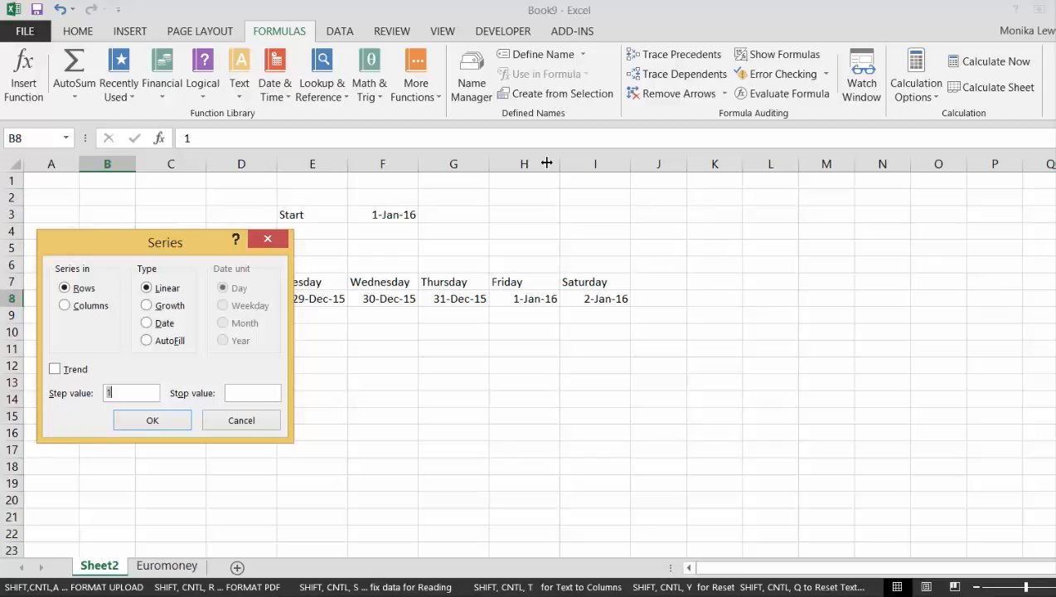
- Fill a linear series with step 1 down column B from B8 to number the weeks
key("alt+c")
key("Tab")
key("Return")
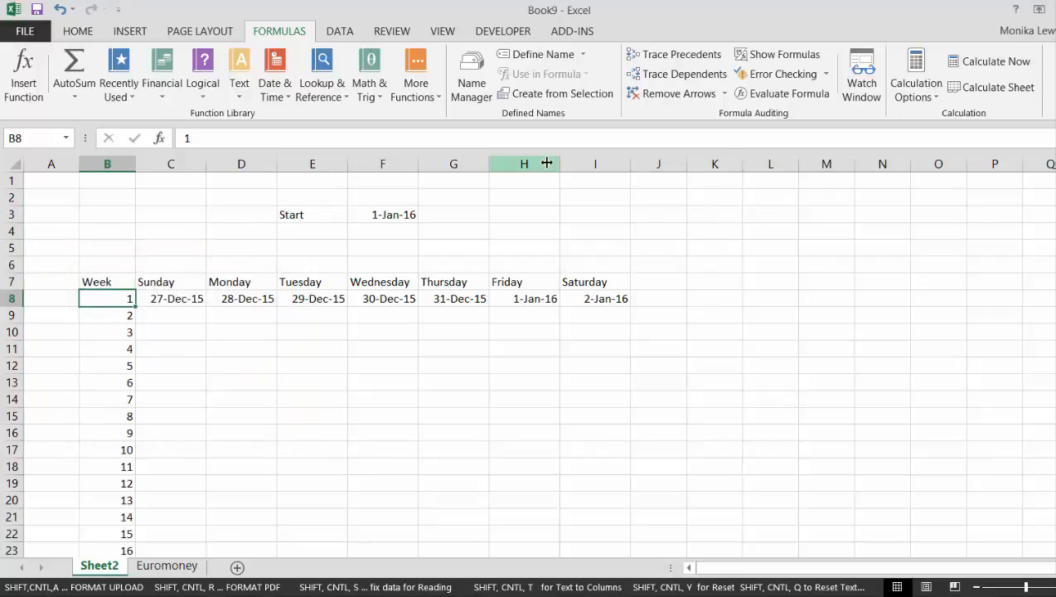
- Enter =I8+1 in C9 so week 2 starts on 3-Jan-16
key("Down")
key("Right")
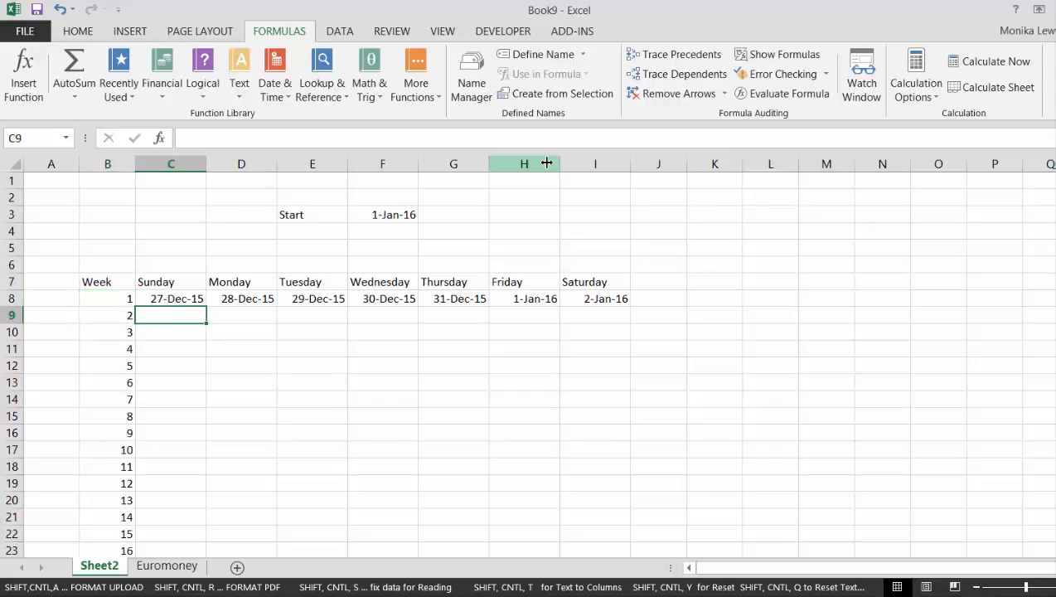
type("=")
key("Up")
key("Right")
key("Right")
key("Right")
key("Right")
key("Right")
key("Right")
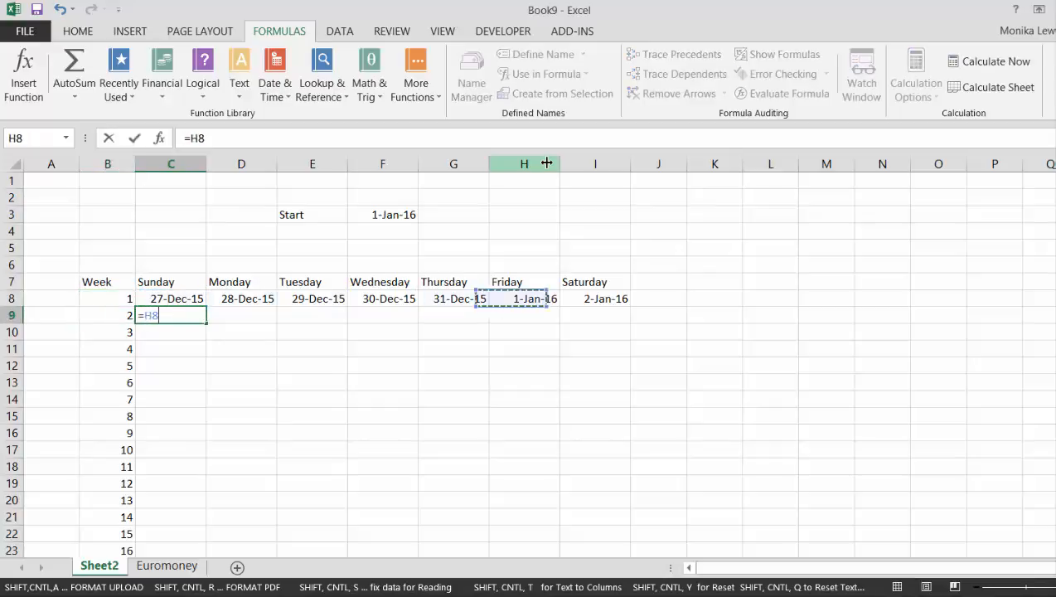
type("+1")
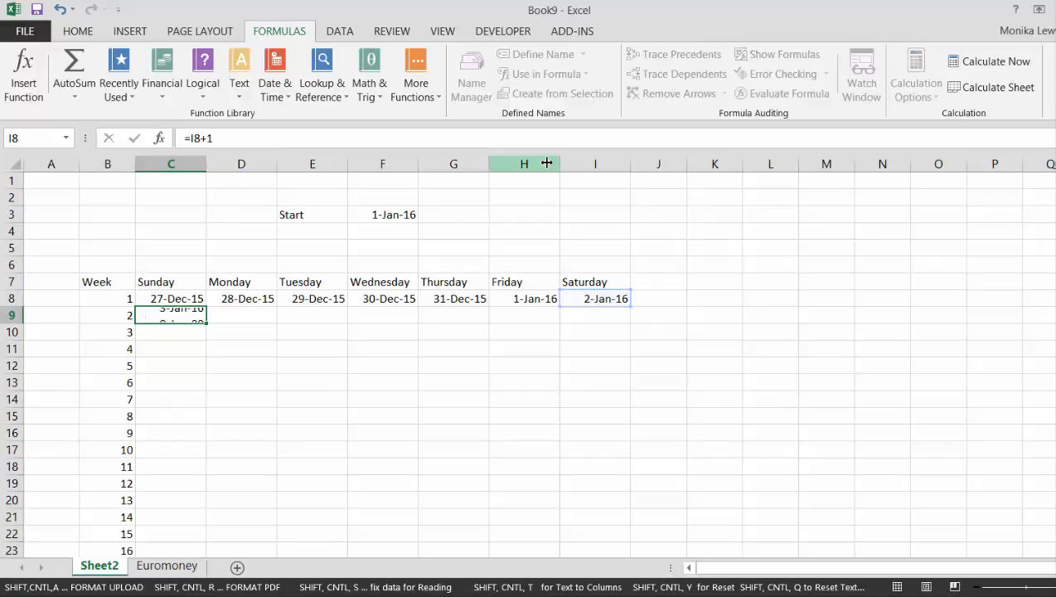
key("Return")
- Copy week 1's date formulas into D9:I9 with Ctrl+D, then fill the week rows down the calendar
key("Up")
key("Right")
key("Up")
key("shift+Right")
key("shift+Right")
key("shift+Right")
key("shift+Right")
key("shift+Right")
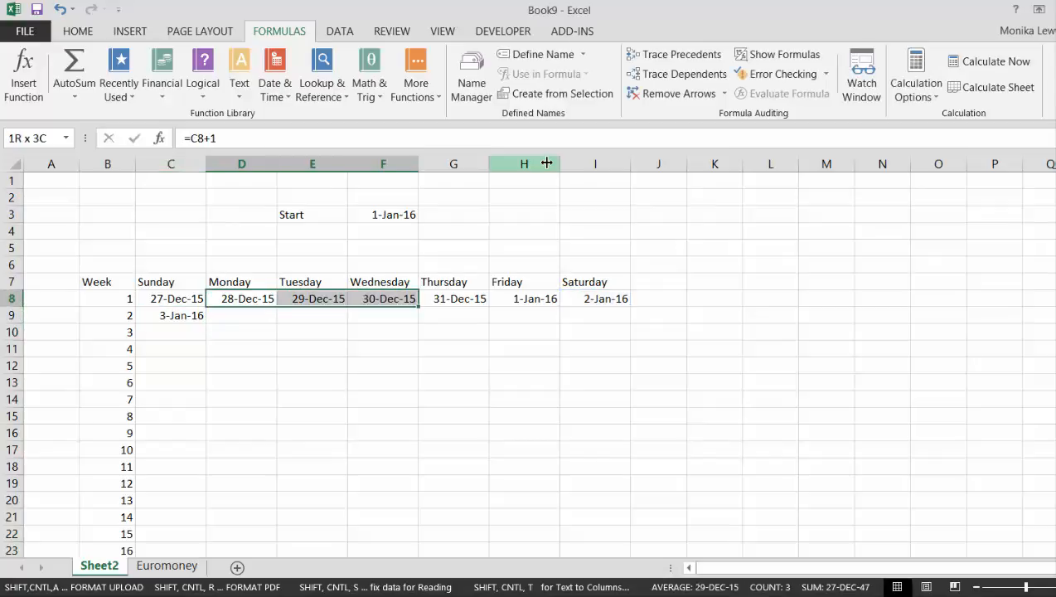
key("shift+Down")
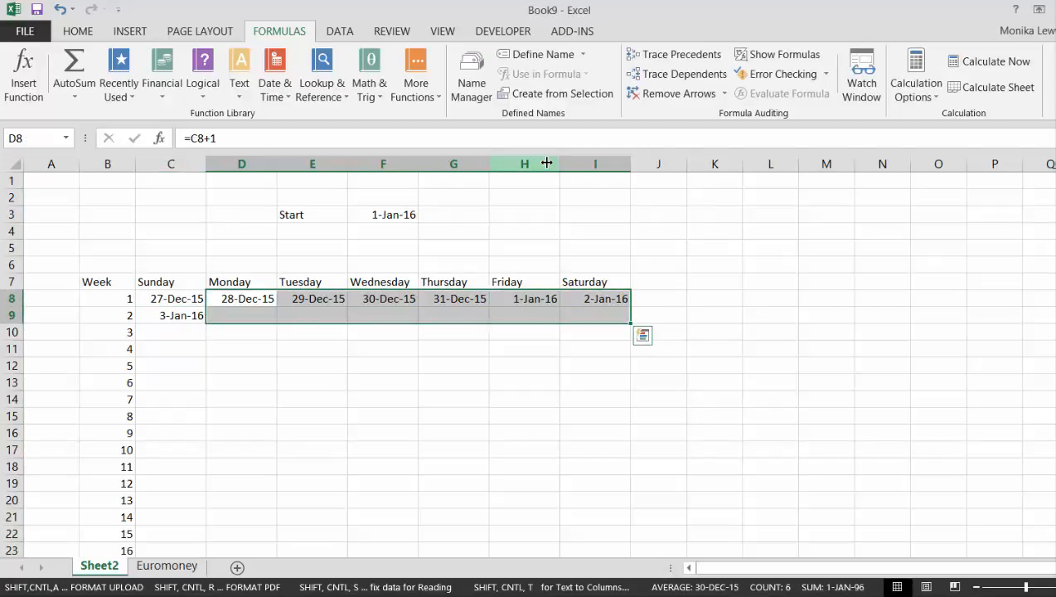
key("ctrl+d")
key("Down")
key("Left")
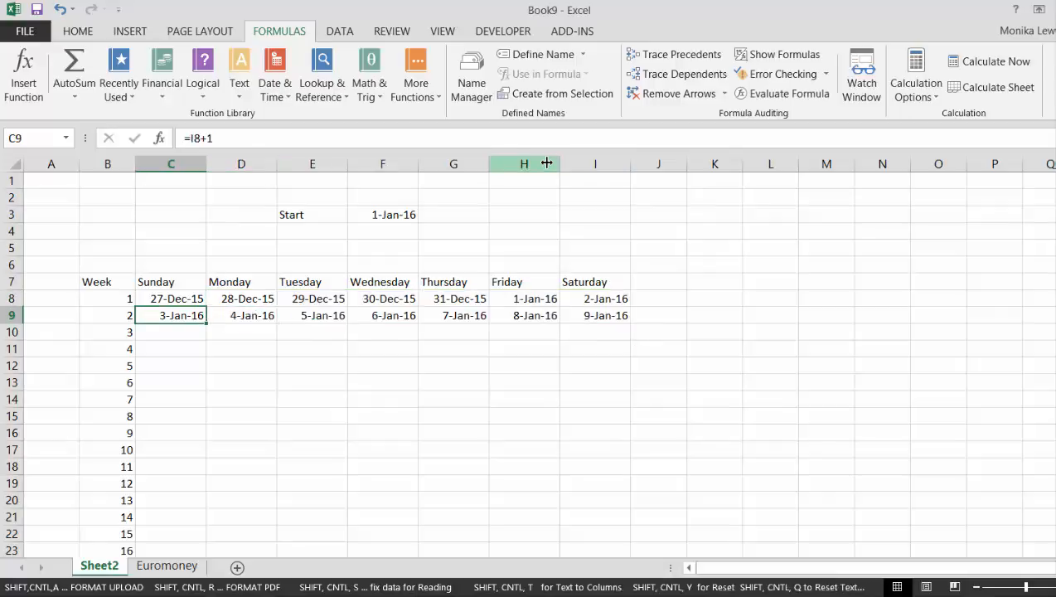
key("shift+Right")
key("shift+Right")
key("shift+Right")
key("shift+Right")
key("shift+Right")
key("shift+Right")
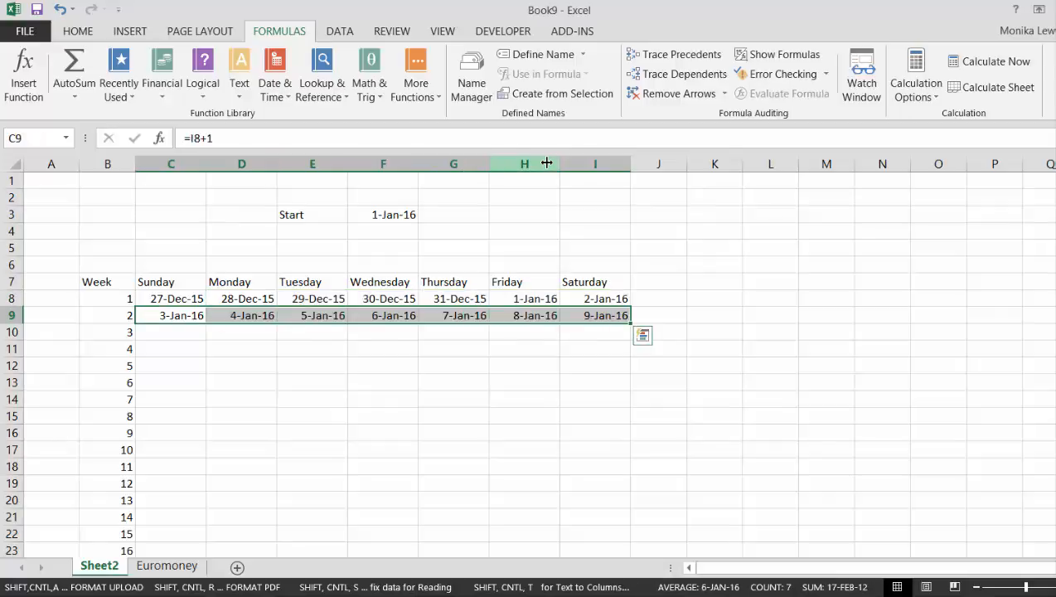
double_click(631, 327)
- Confirm the calendar ends on 31-Dec-16, then review the first week's formulas from C8
key("ctrl+Down")
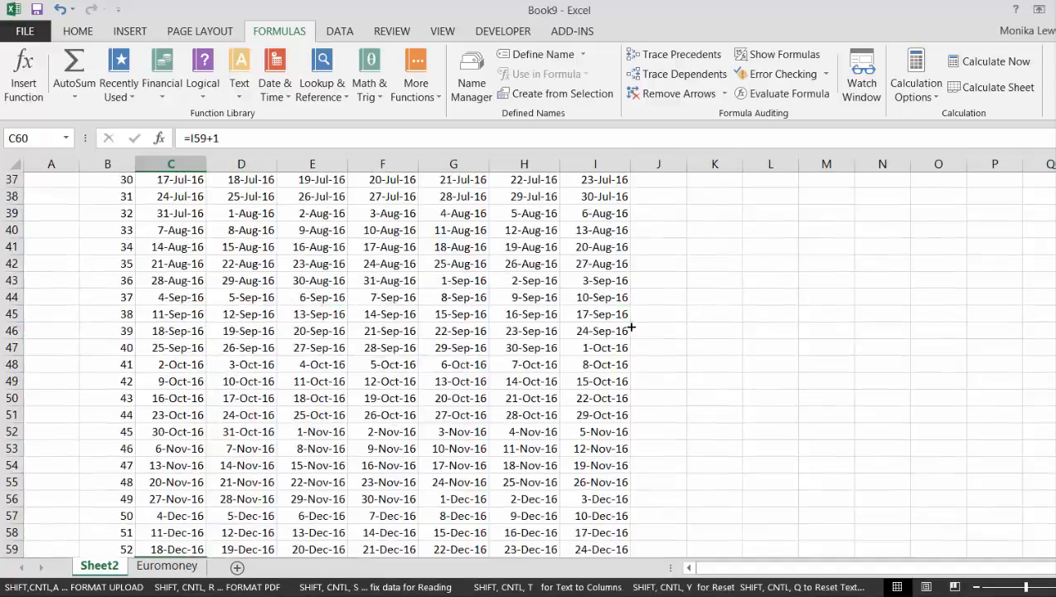
key("Down")
key("Up")
key("Right")
key("Right")
key("Right")
key("Right")
key("Right")
key("Right")
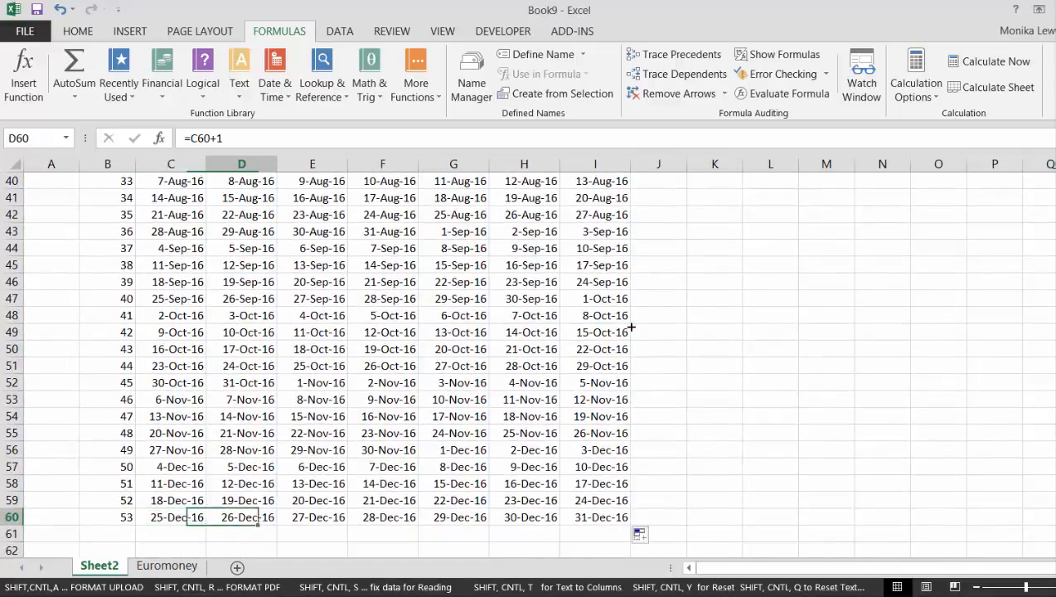
key("ctrl+Up")
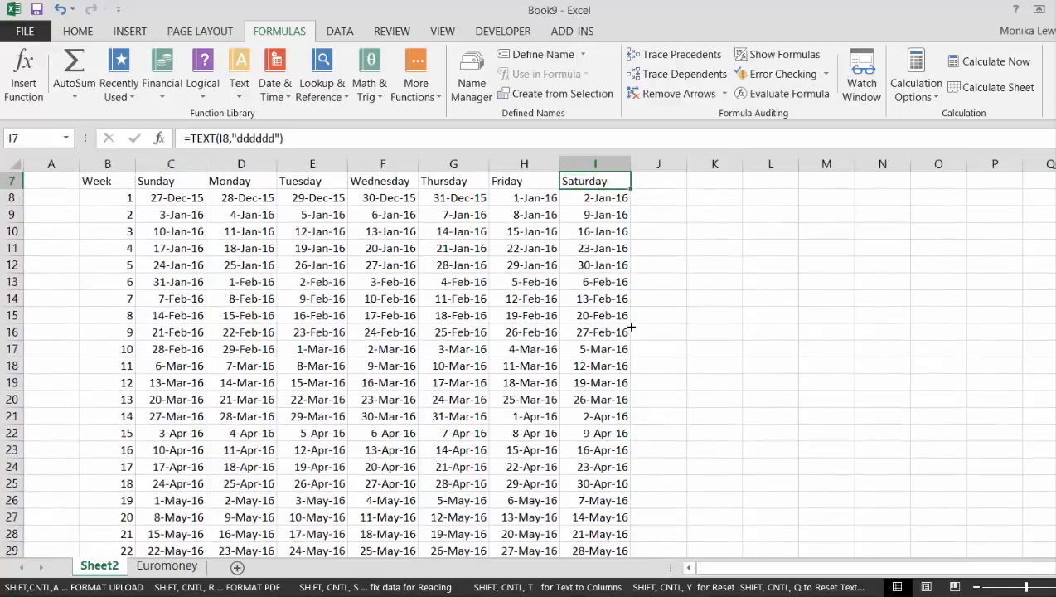
key("Up")
key("Up")
key("Up")
key("Up")
key("Up")
key("Up")
key("Down")
key("Down")
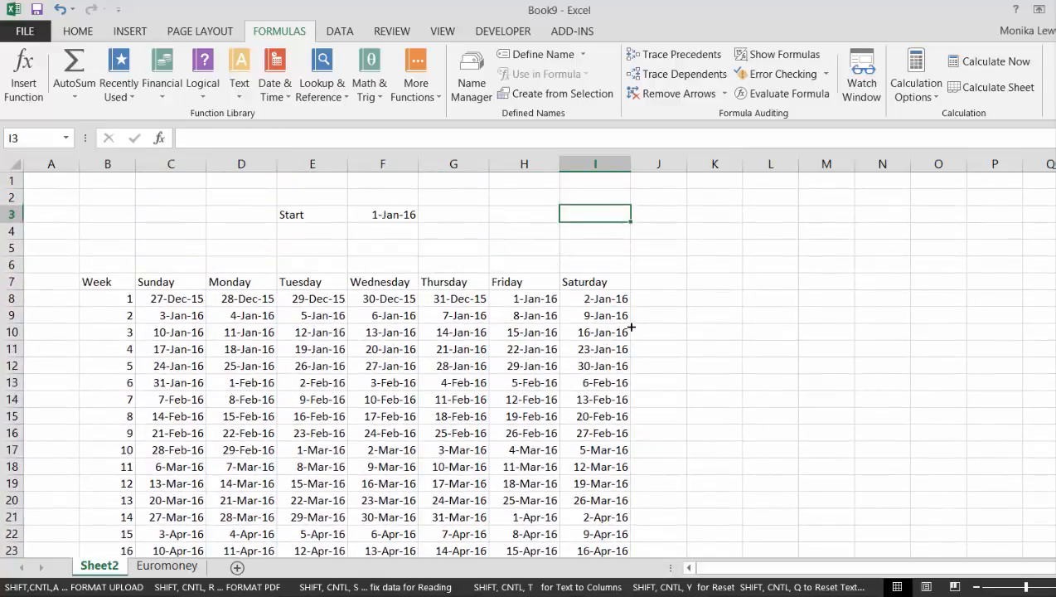
key("Left")
key("Left")
key("Left")
key("Down")
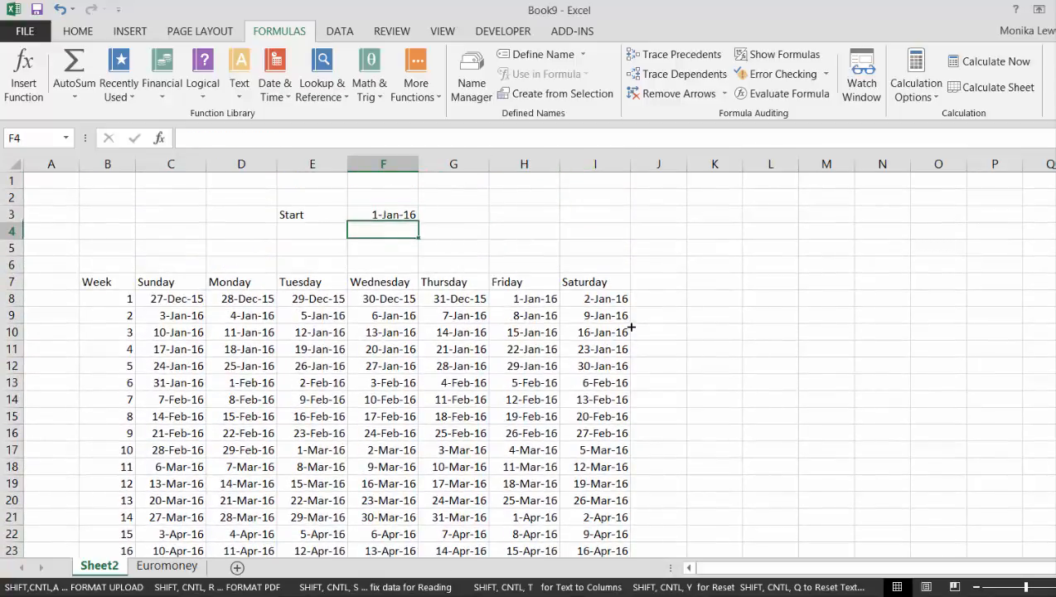
key("Down")
key("Down")
key("Down")
key("Left")
key("Left")
key("Down")
key("Left")
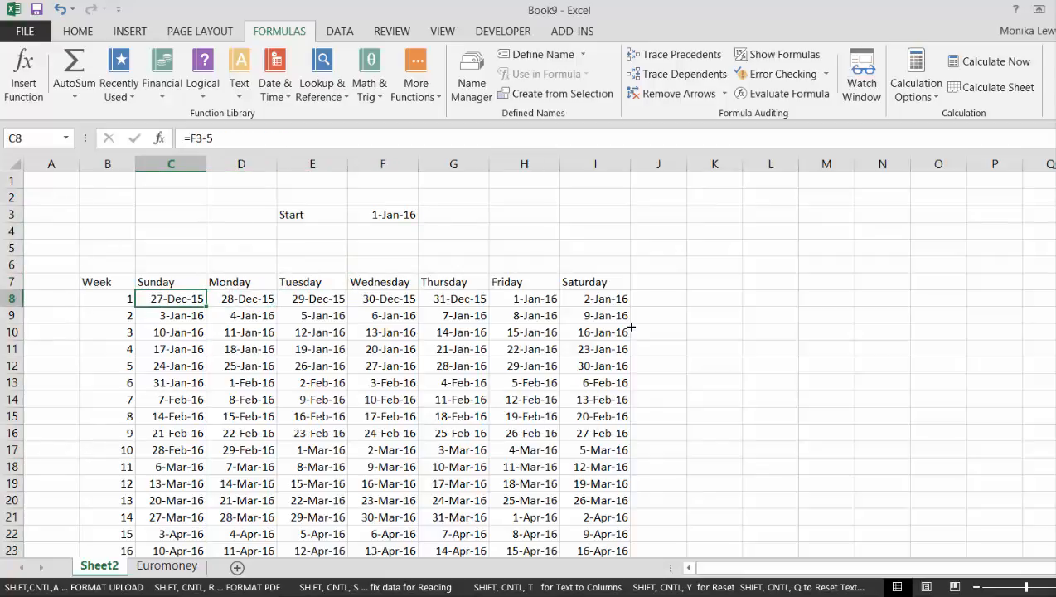
key("Right")
key("Right")
key("Right")
key("Right")
key("Right")
key("Right")
key("Right")
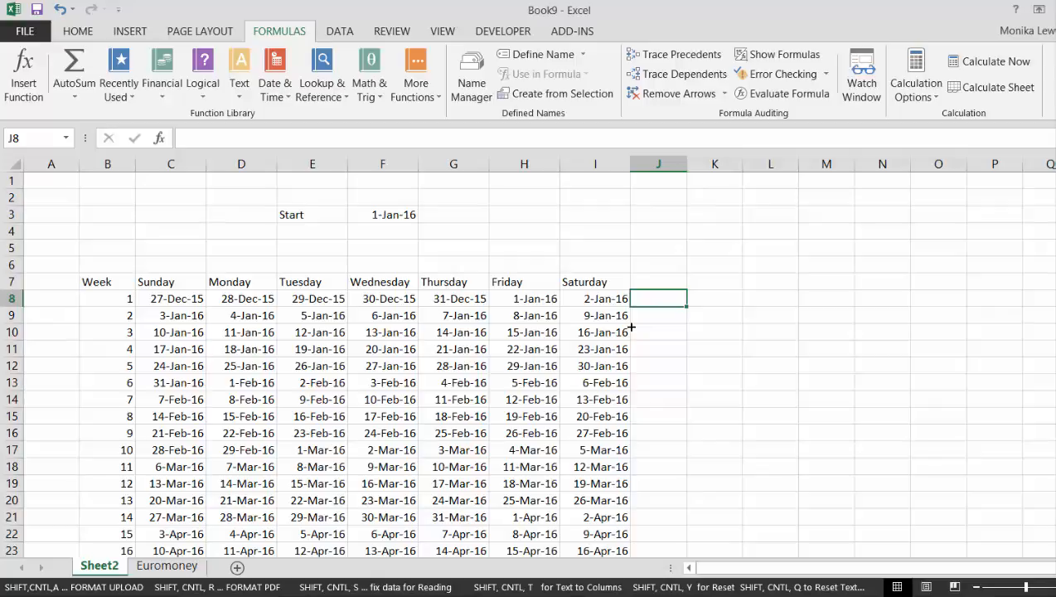
- On the Euromoney sheet, start a MATCH formula in L4 looking up the start date in G4
key("ctrl+Page_Down")
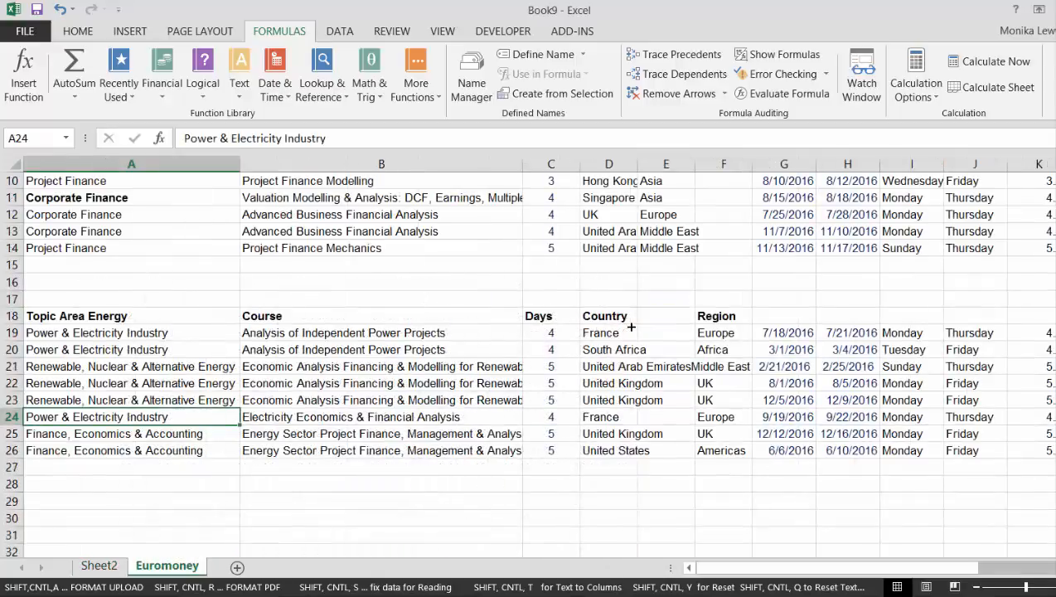
key("Up")
key("Up")
key("Up")
key("Up")
key("Up")
key("Up")
key("Up")
key("Up")
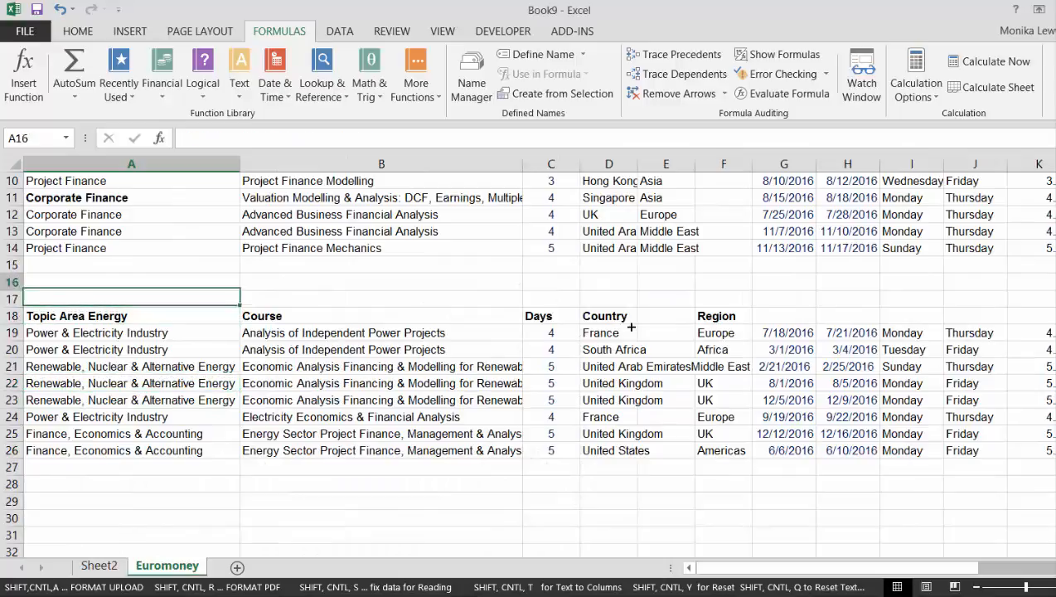
key("Up")
key("Up")
key("Up")
key("Up")
key("Up")
key("Up")
key("Up")
key("Up")
key("Up")
key("Up")
key("Up")
key("Up")
key("Up")
key("Up")
key("Up")
key("Right")
key("Right")
key("Right")
key("Right")
key("Right")
key("Right")
key("Right")
key("Right")
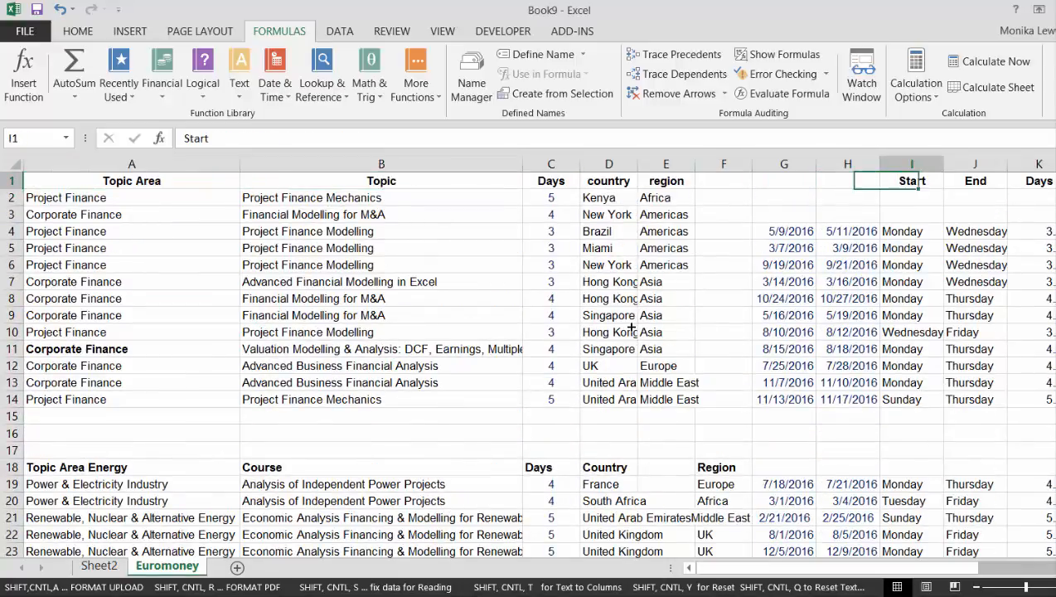
key("Right")
key("Right")
key("Right")
key("Right")
key("Down")
key("Down")
key("Down")
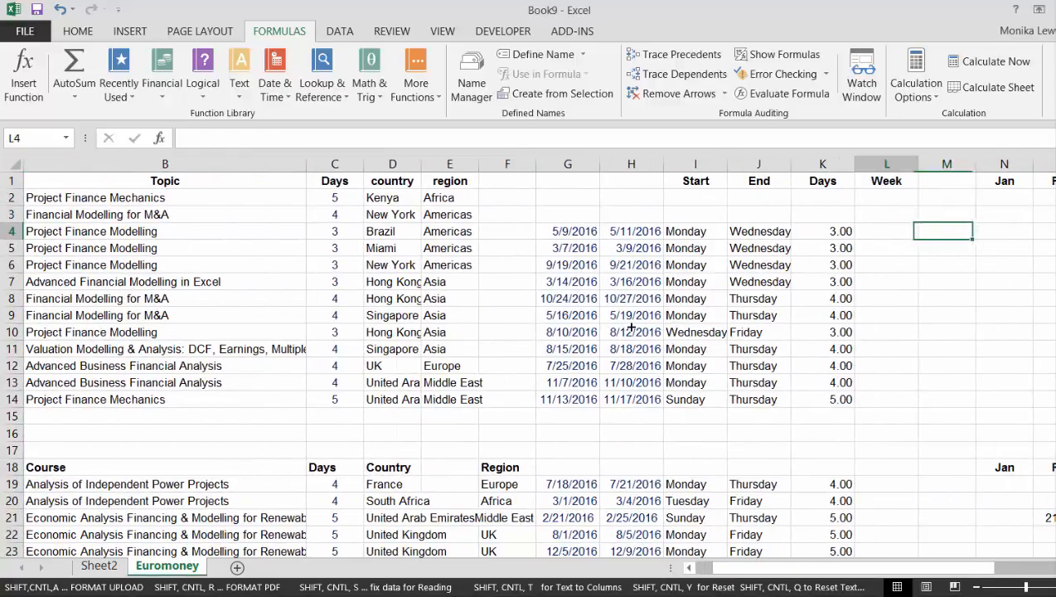
key("Left")
type("=m")
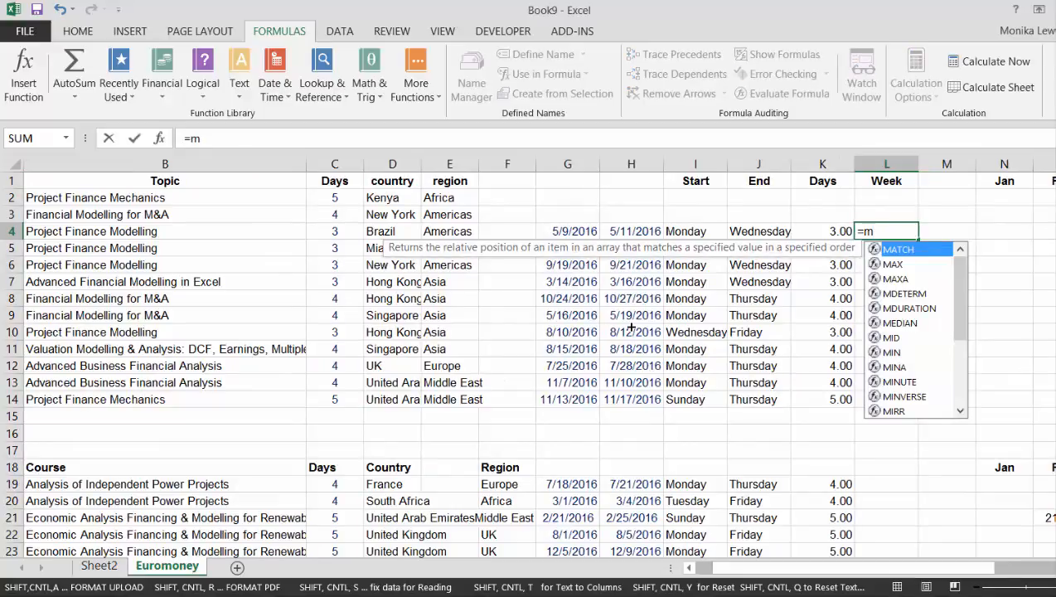
key("Tab")
key("Left")
key("Left")
key("Left")
key("Left")
key("Left")
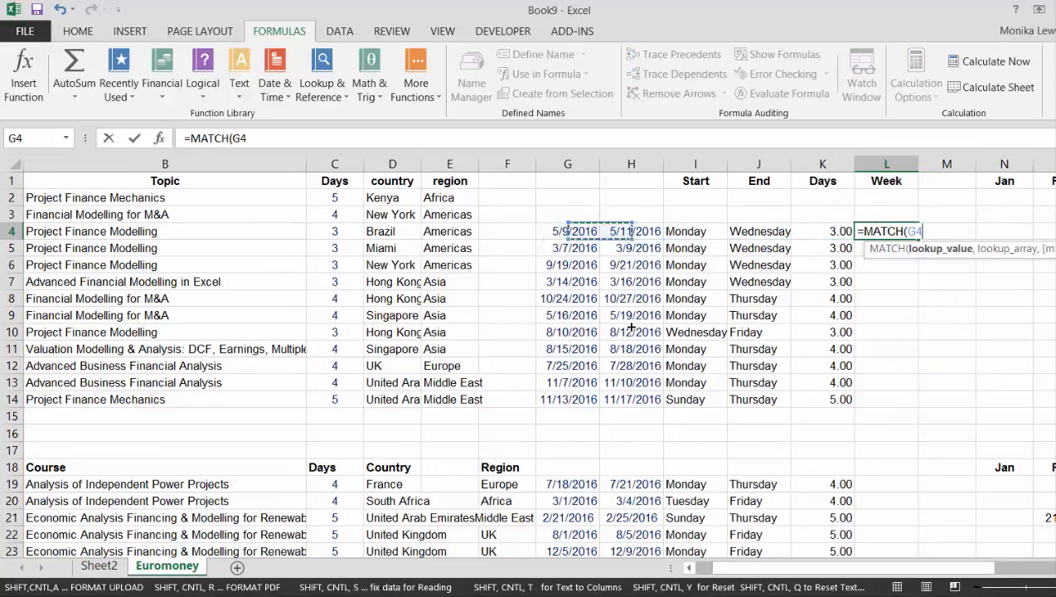
type(",")
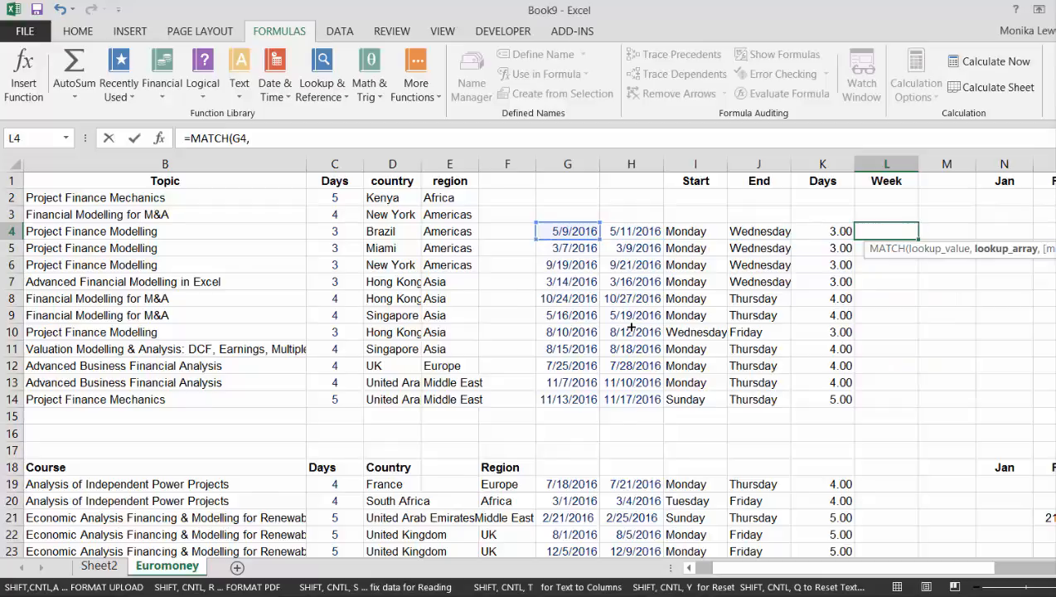
- Set the lookup range to the absolute Sheet2!$B$8:$B$60 week numbers and commit the formula
key("ctrl+Page_Up")
key("Up")
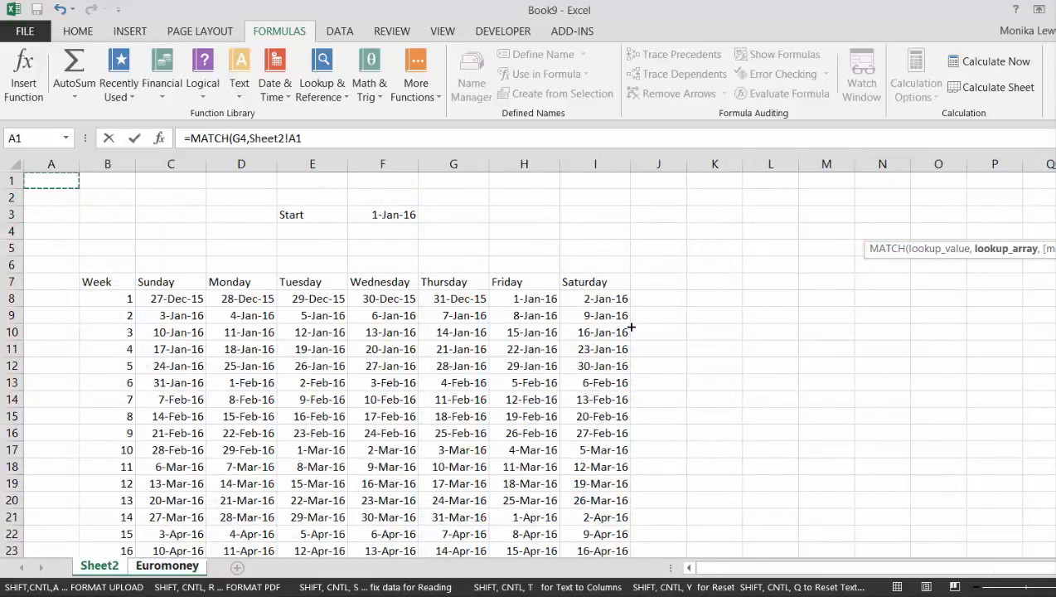
key("Down")
key("Down")
key("Down")
key("Down")
key("Down")
key("Down")
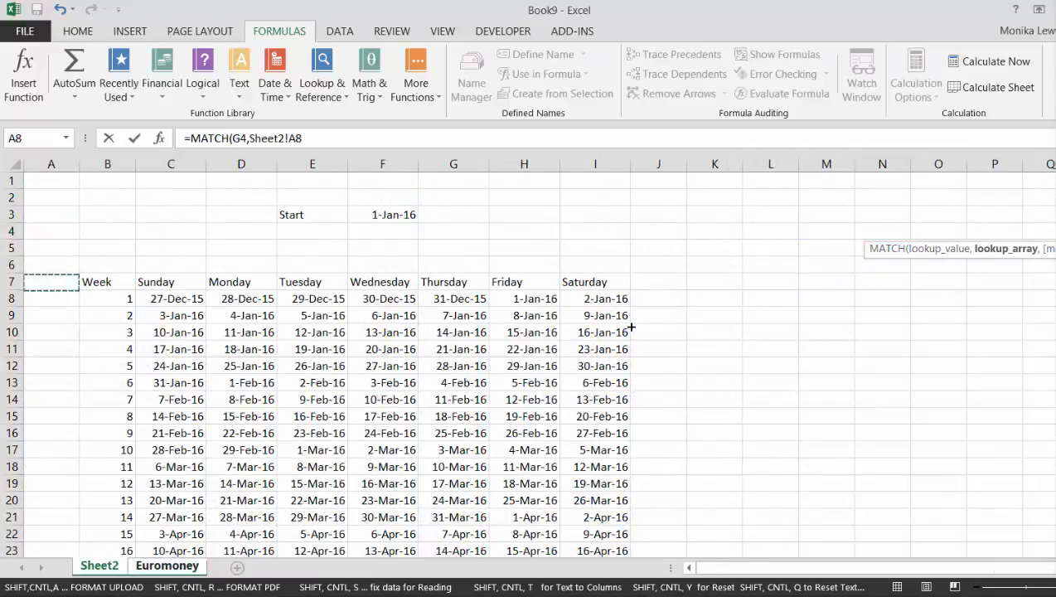
key("Down")
key("Right")
key("ctrl+shift+Down")
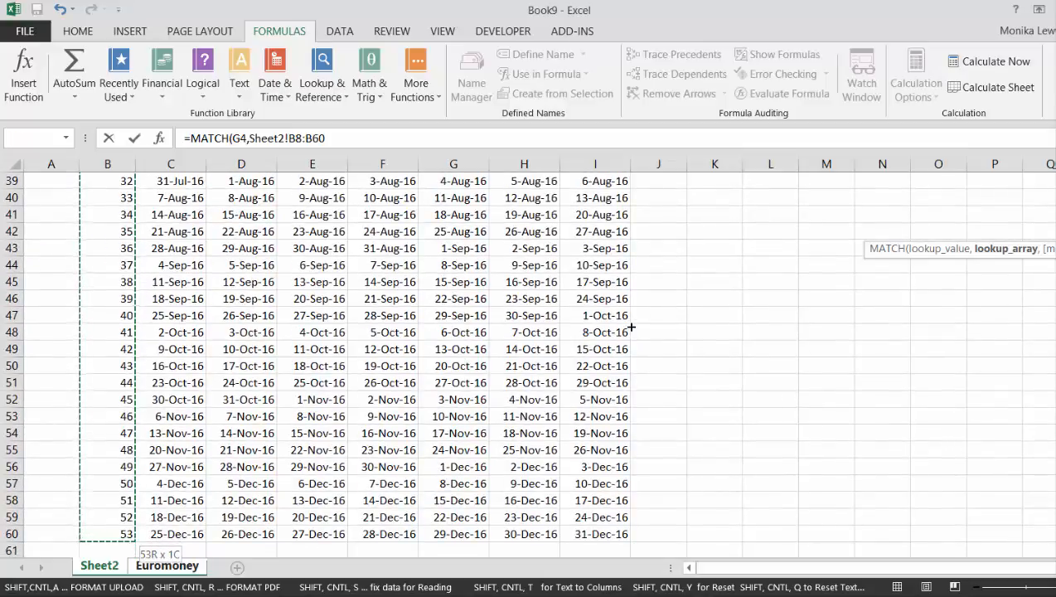
key("F4")
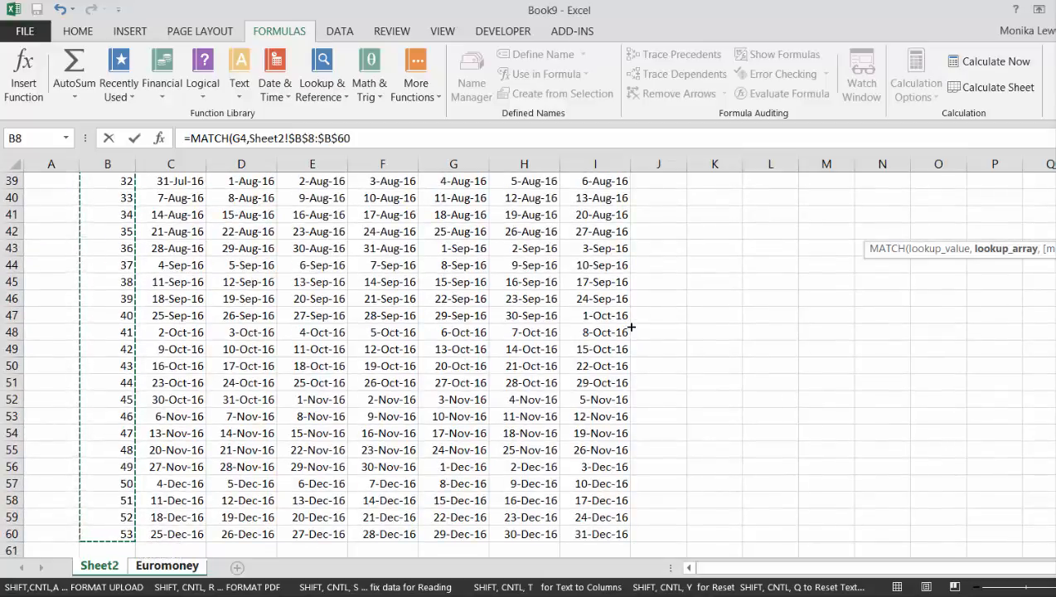
key("Return")
- Fill the MATCH formula down the Week column and check the 53.00 and #N/A results
key("Up")
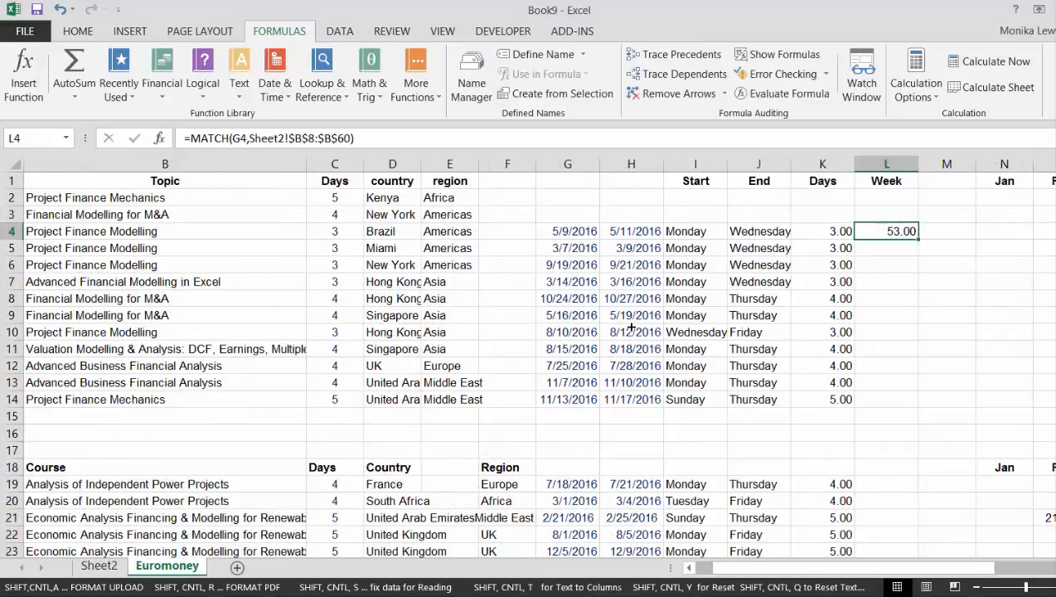
key("shift+Down")
key("shift+Down")
key("shift+Down")
key("shift+Down")
key("shift+Down")
key("shift+Down")
key("shift+Down")
key("shift+Down")
key("shift+Down")
key("shift+Down")
key("shift+Down")
key("shift+Down")
key("shift+Down")
key("shift+Down")
key("shift+Down")
key("shift+Down")
key("shift+Down")
key("shift+Down")
key("shift+Down")
key("shift+Down")
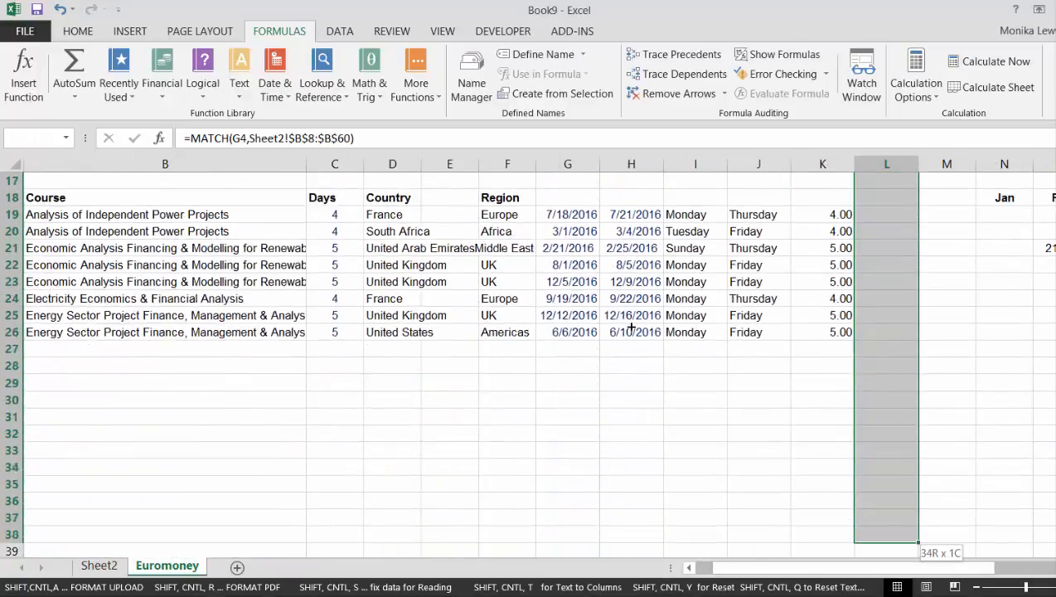
key("shift+Down")
key("shift+Down")
key("shift+Down")
key("shift+Down")
key("shift+Down")
key("shift+Down")
key("shift+Down")
key("shift+Down")
key("shift+Down")
key("shift+Down")
key("shift+Down")
key("shift+Down")
key("shift+Down")
key("shift+Down")
key("shift+Down")
key("shift+Down")
key("shift+Down")
key("shift+Down")
key("shift+Down")
key("shift+Down")
key("ctrl+d")
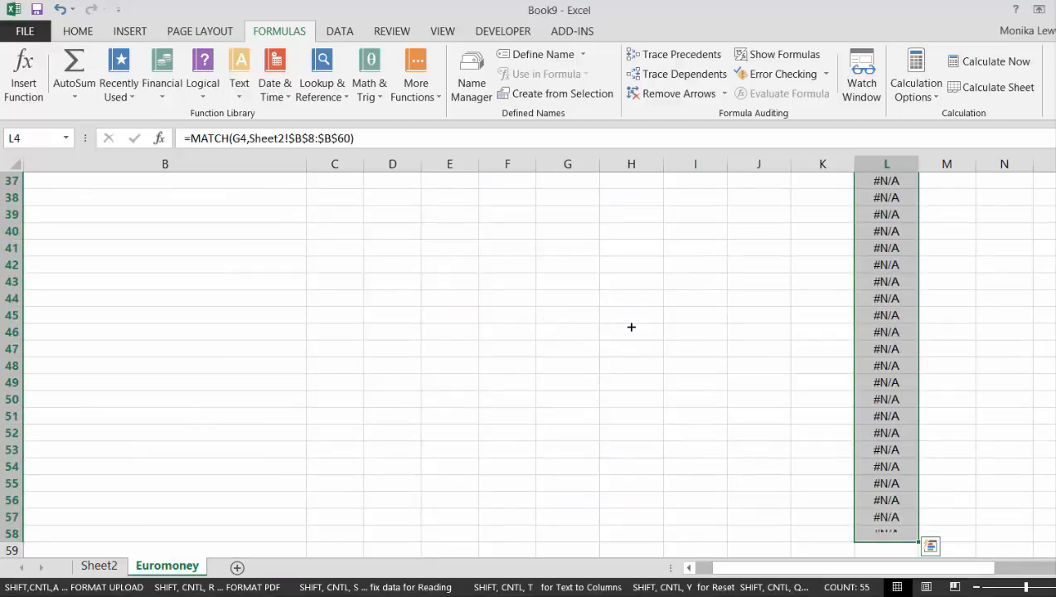
key("Up")
key("Up")
key("Up")
key("Down")
key("Down")
key("Down")
key("Down")
key("Down")
key("Down")
key("Down")
key("Down")
key("Down")
key("Down")
key("Down")
key("Down")
key("Down")
key("Down")
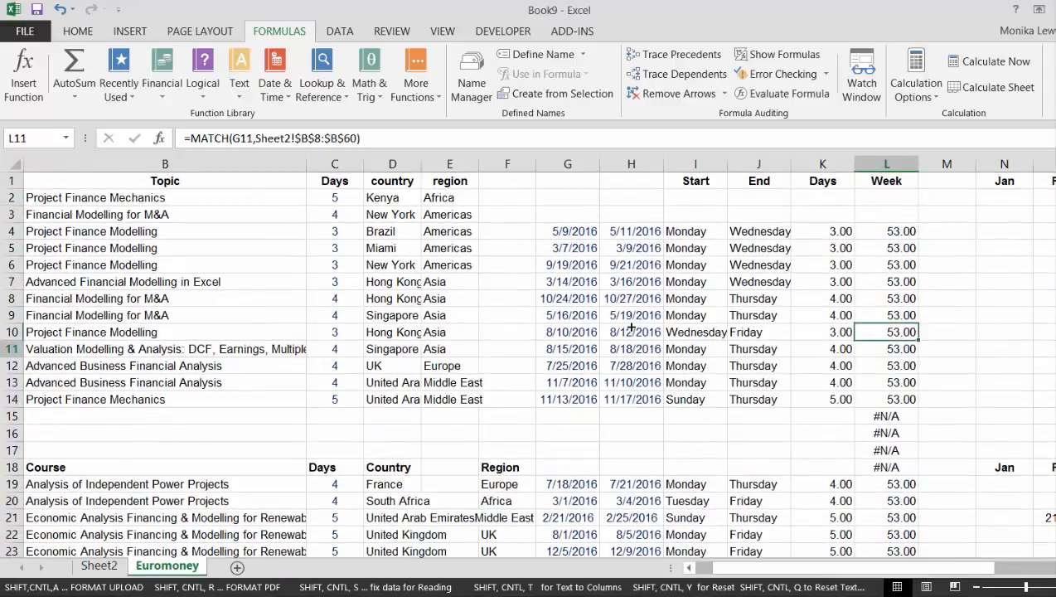
key("Down")
key("Down")
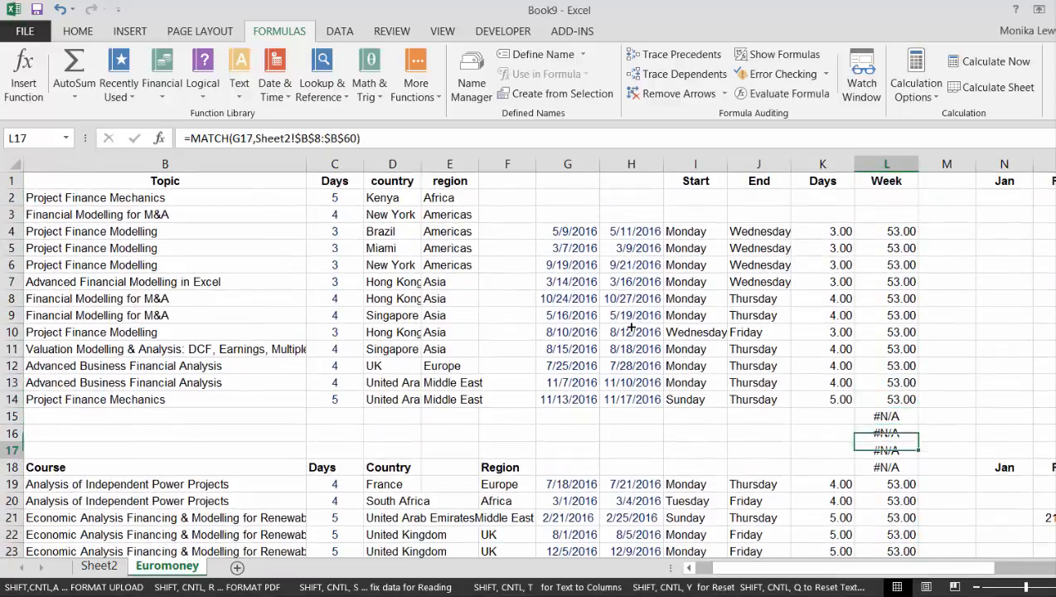
key("Down")
key("Down")
key("Down")
key("Down")
key("Down")
key("Down")
key("Down")
key("Down")
key("Down")
key("Down")
key("Down")
key("Down")
key("Down")
key("Down")
key("Down")
key("Down")
key("Down")
key("Down")
key("Down")
key("Down")
key("Down")
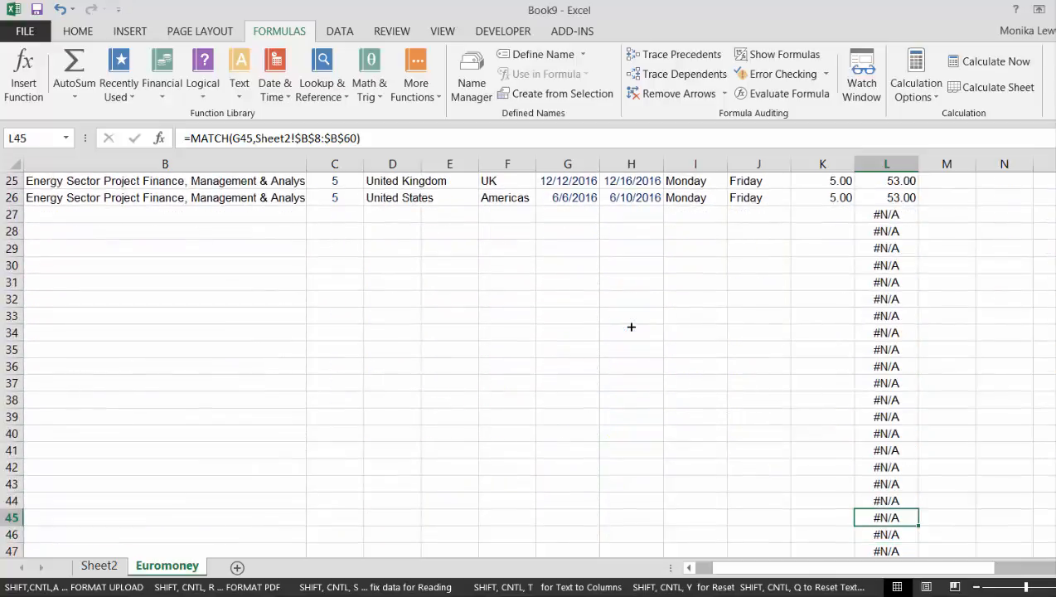
key("Up")
key("Up")
key("Up")
key("Up")
key("Up")
key("Up")
key("Up")
key("Up")
key("Up")
key("Up")
key("Up")
key("Up")
key("Up")
key("Up")
key("Up")
key("Up")
key("Up")
key("Up")
key("Up")
key("Up")
key("Up")
key("Up")
key("Up")
key("Up")
key("Up")
key("Up")
key("Up")
key("Up")
key("Up")
key("Up")
key("Up")
key("Up")
key("Up")
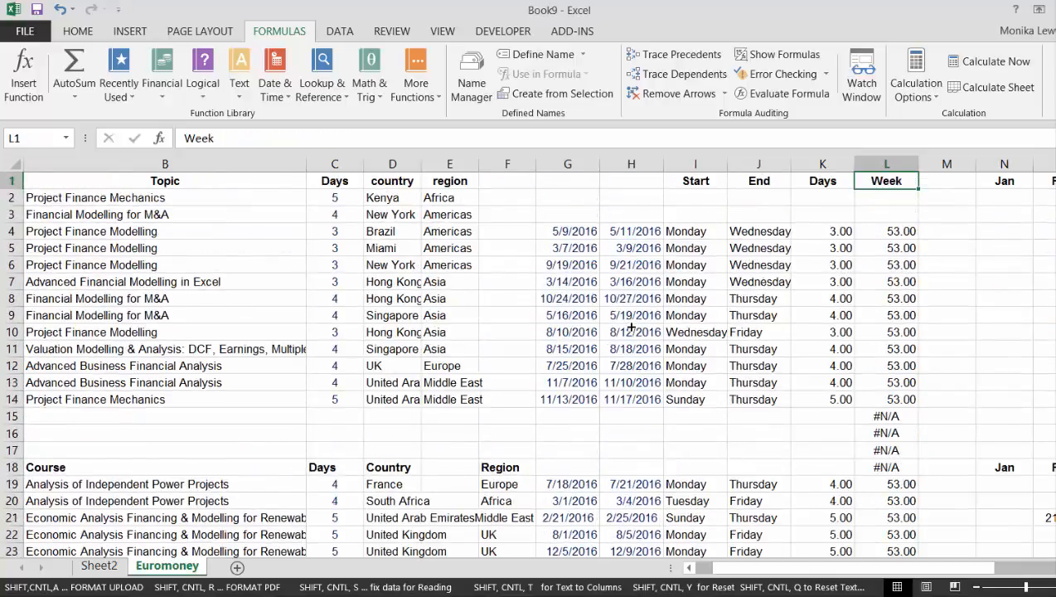
key("Down")
key("Down")
key("Down")
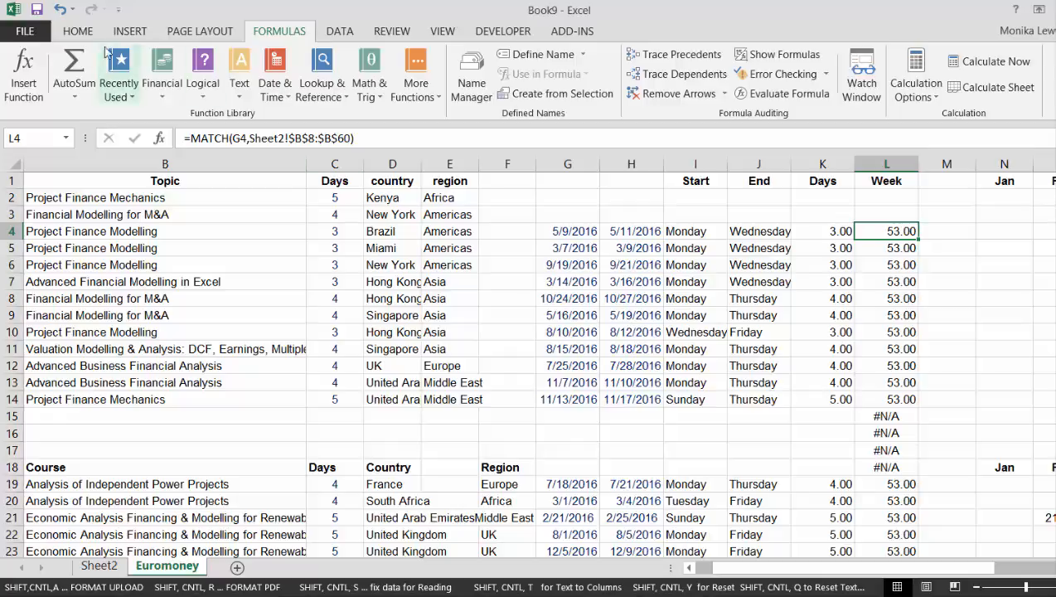
left_click(79, 32)
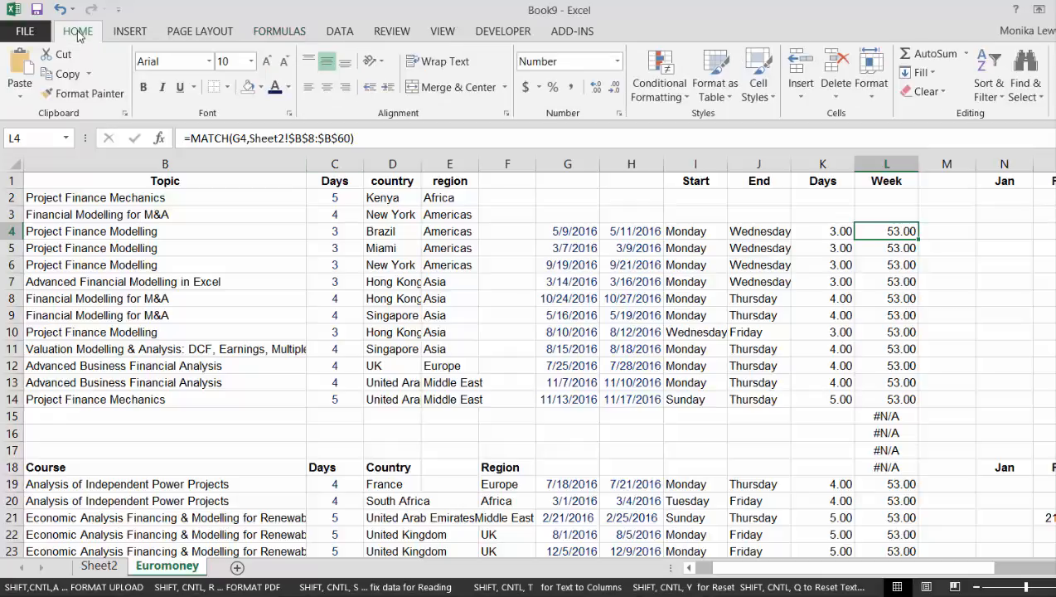
- Create a formula-based conditional rule =ISNA($L$4) that makes the font white
left_click(653, 90)
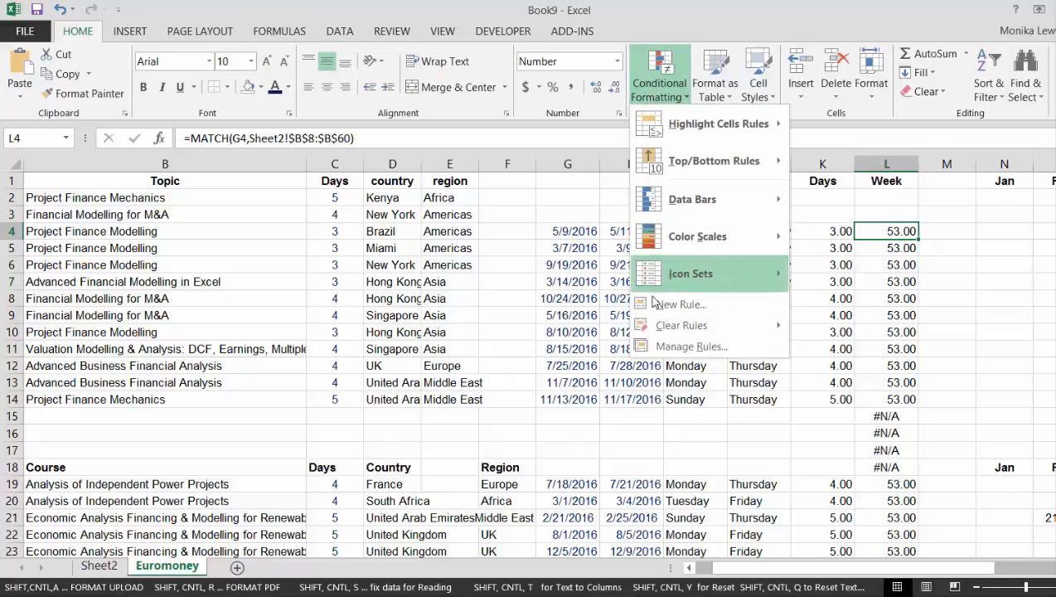
left_click(678, 304)
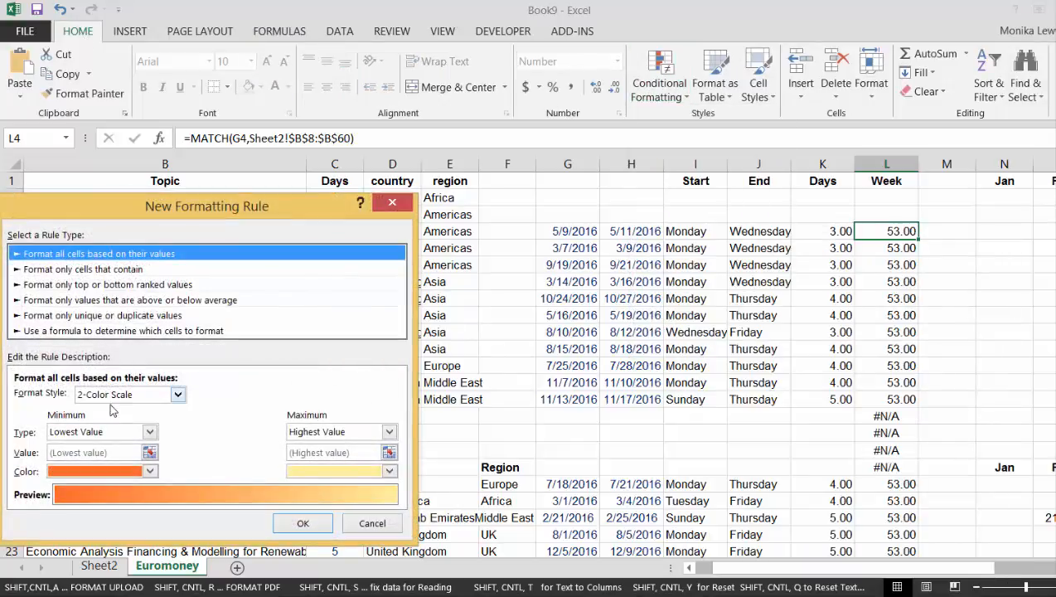
left_click(114, 332)
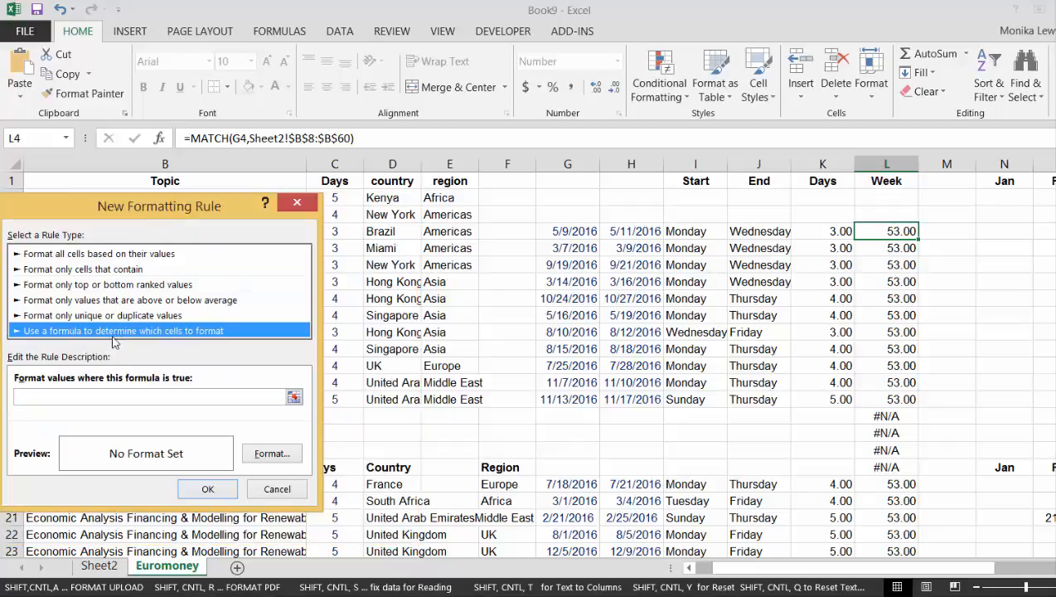
left_click(107, 396)
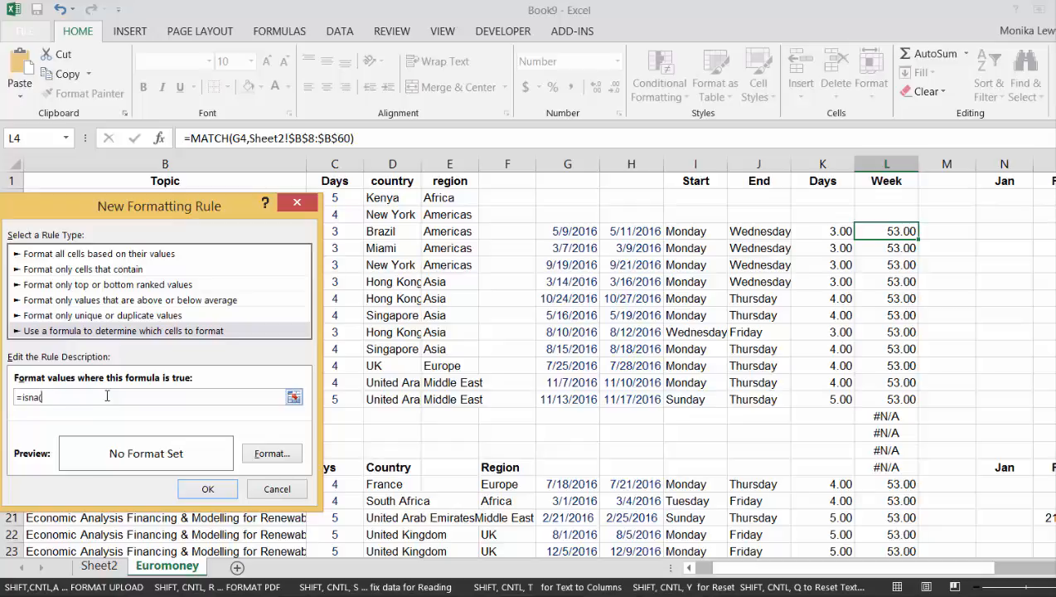
left_click(900, 230)
type(")")
left_click(272, 454)
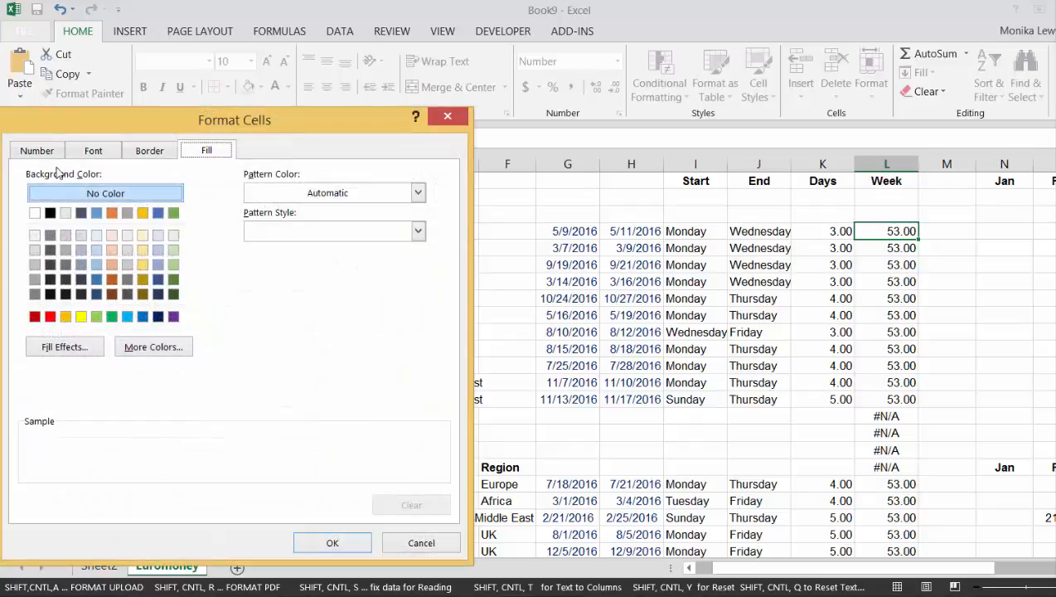
left_click(110, 155)
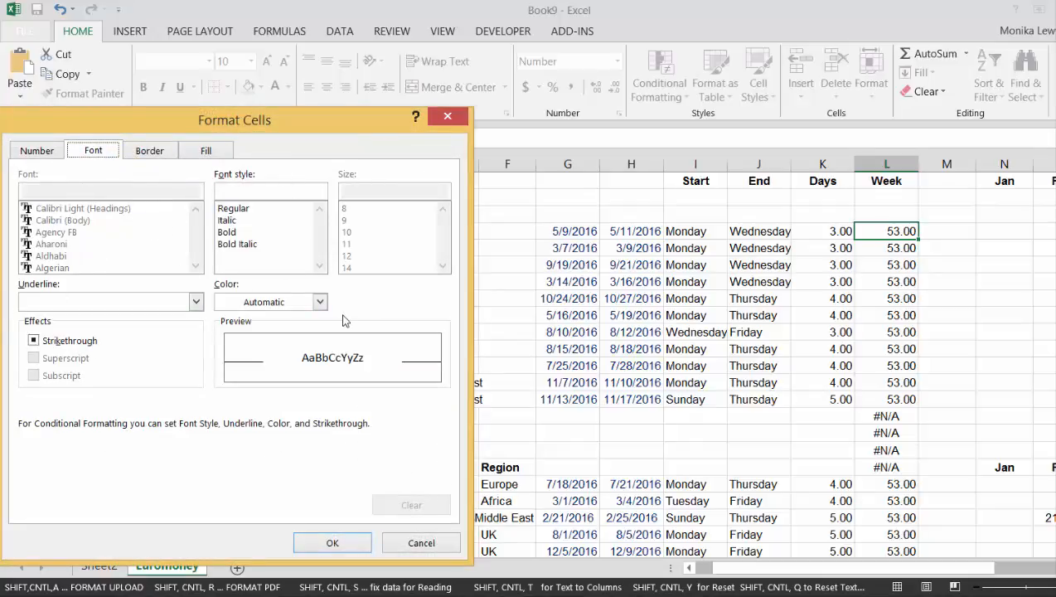
left_click(320, 302)
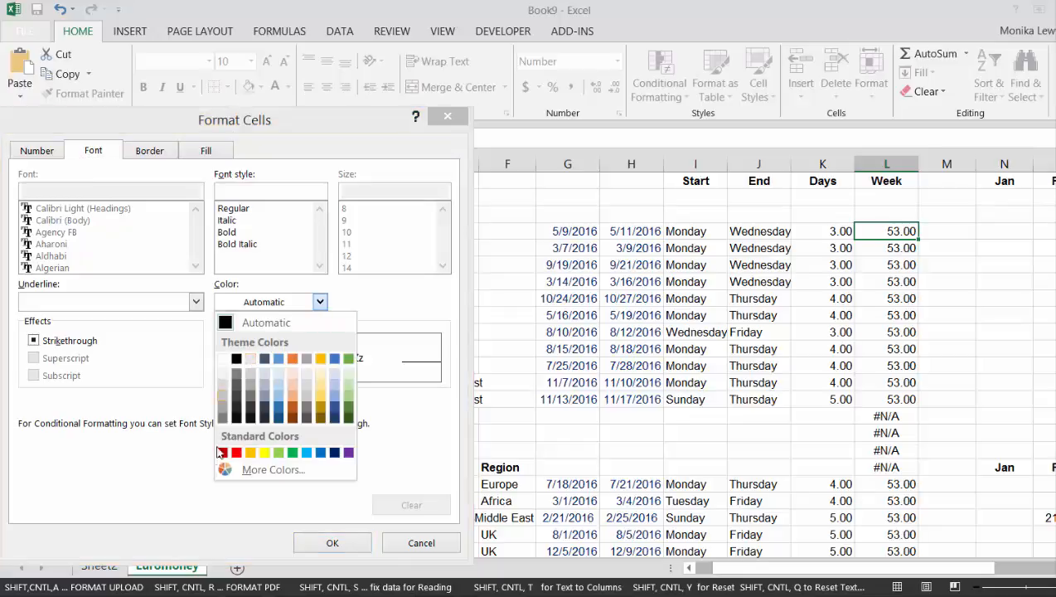
left_click(222, 359)
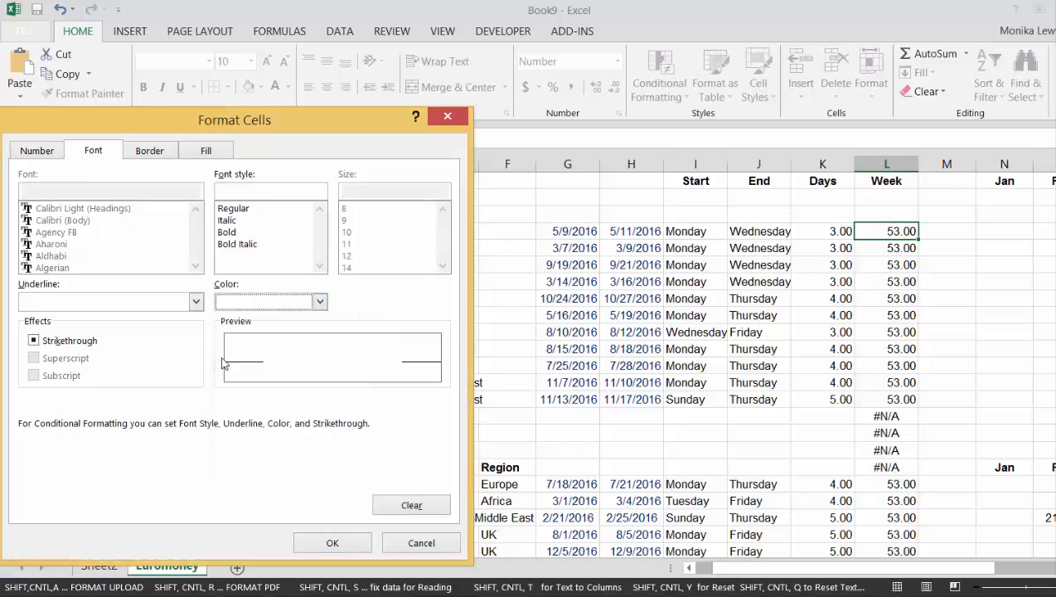
left_click(338, 543)
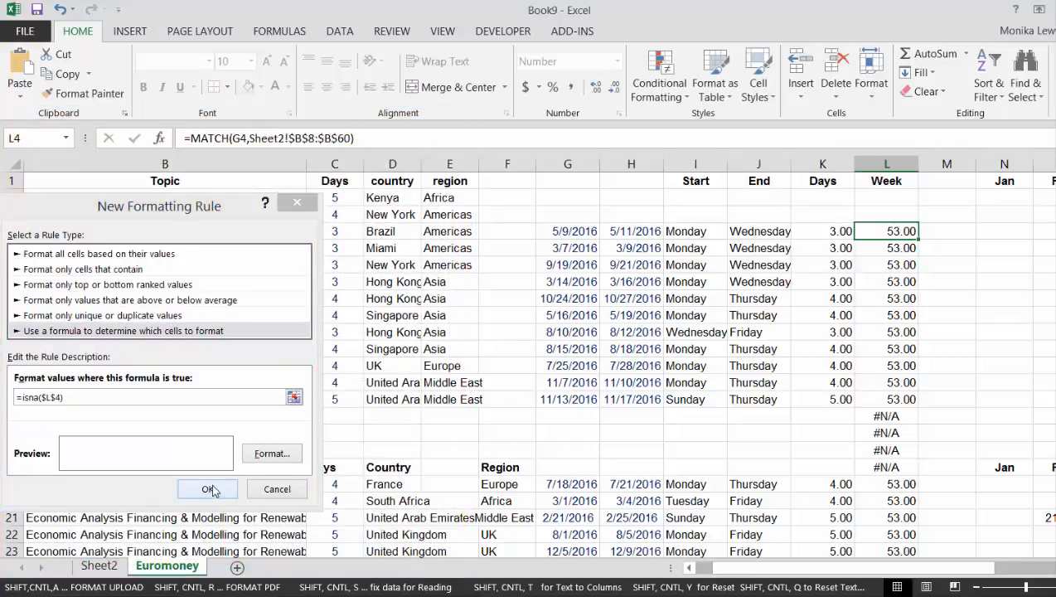
left_click(209, 489)
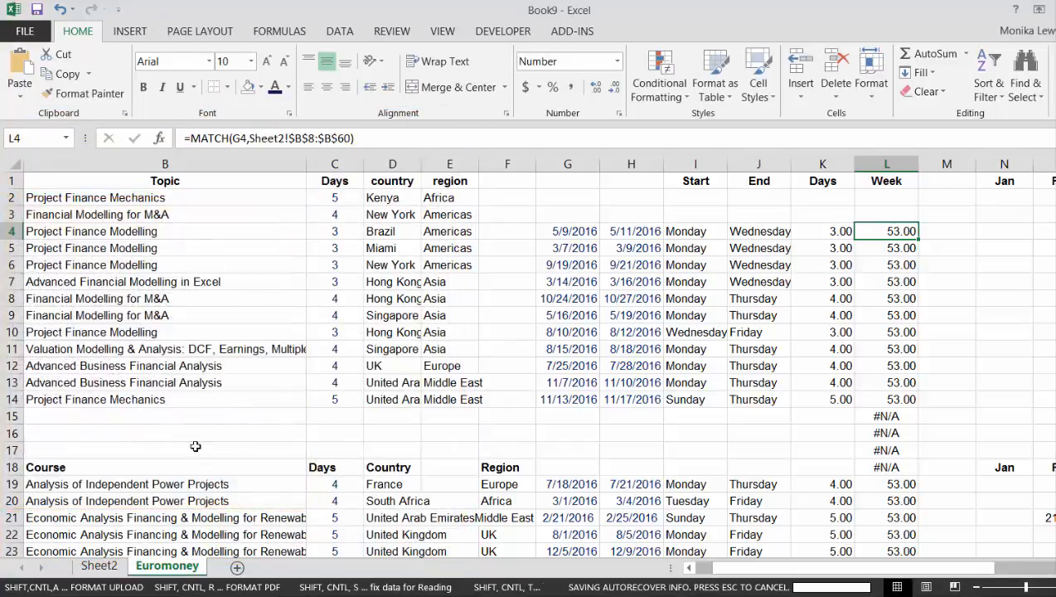
- Copy L4's conditional format down to L5:L58 with the Format Painter
left_click(65, 97)
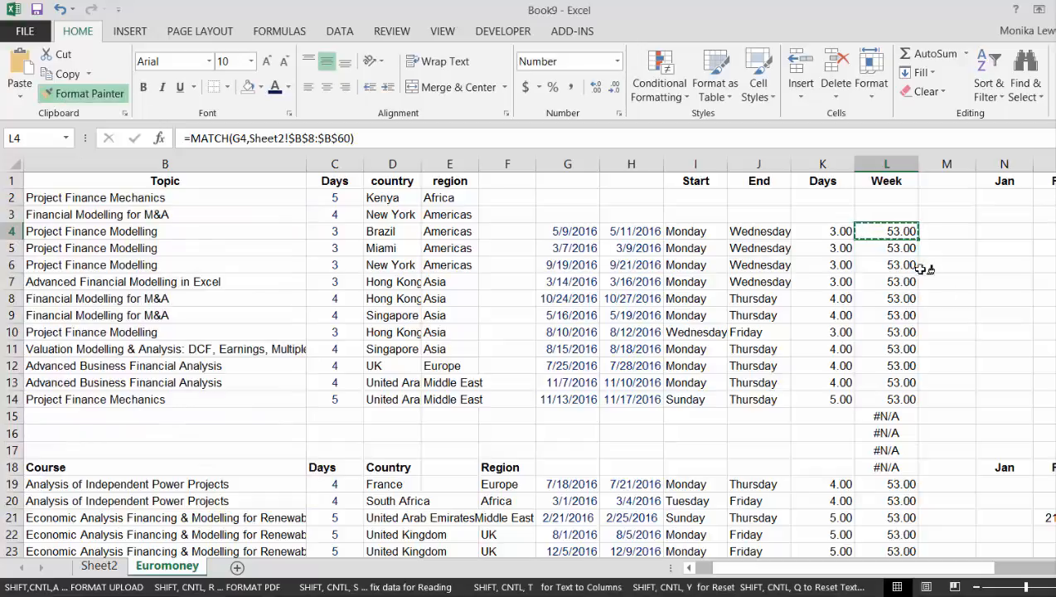
mouse_move(886, 247)
left_mouse_down()
mouse_move(887, 419)
mouse_move(916, 532)
mouse_move(887, 539)
mouse_move(886, 401)
mouse_move(886, 544)
mouse_move(886, 497)
left_mouse_up()
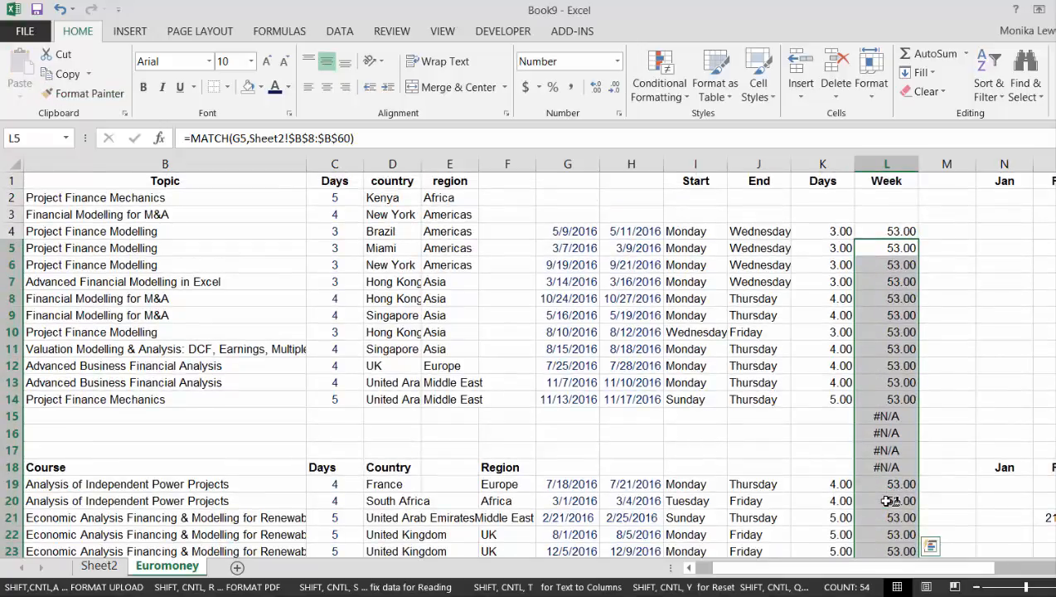
key("Up")
key("Down")
key("Up")
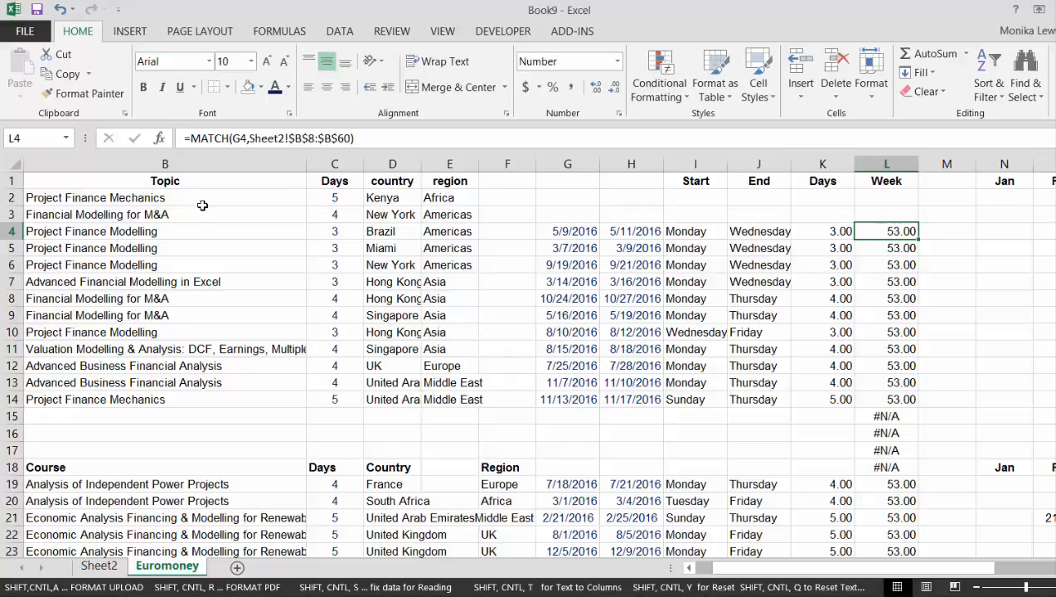
- On Sheet2, add the headers Row Num, Start Date and End Date in J7:L7
key("ctrl+Page_Up")
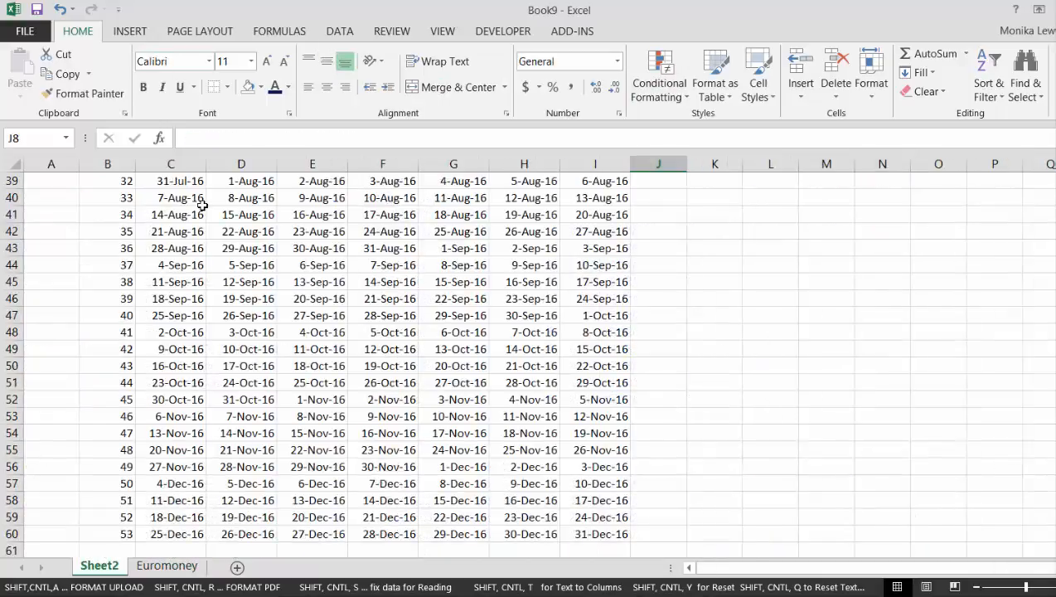
key("Up")
key("Up")
key("Up")
key("Down")
key("Down")
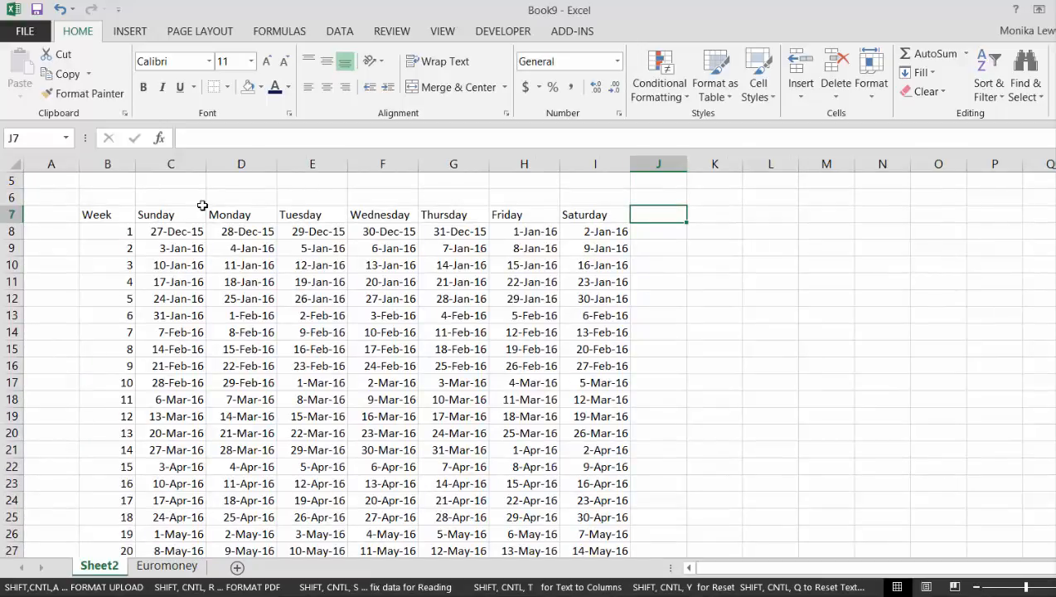
type("Row")
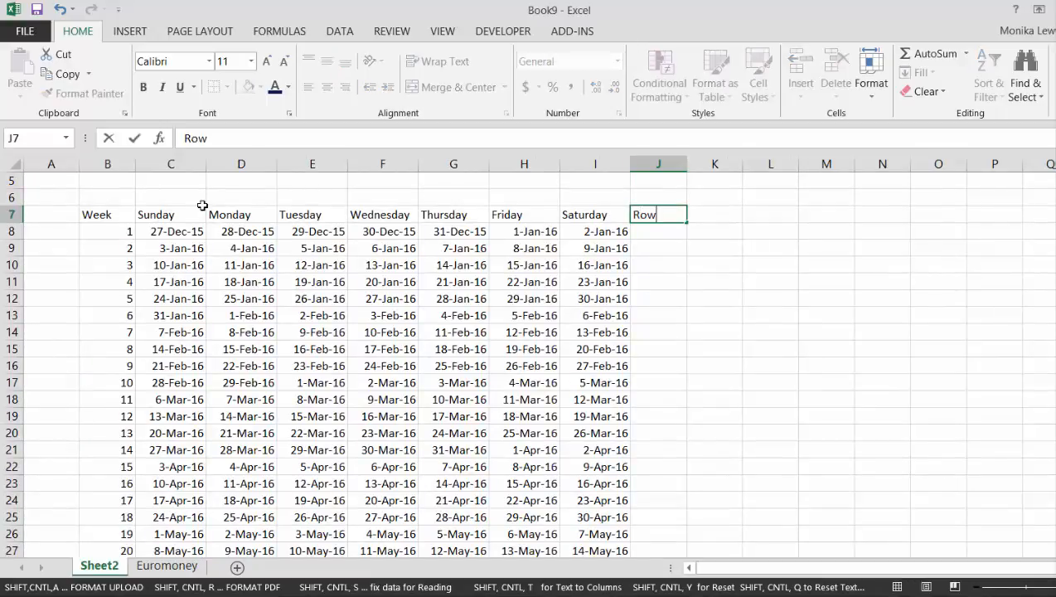
type(" Num")
key("Return")
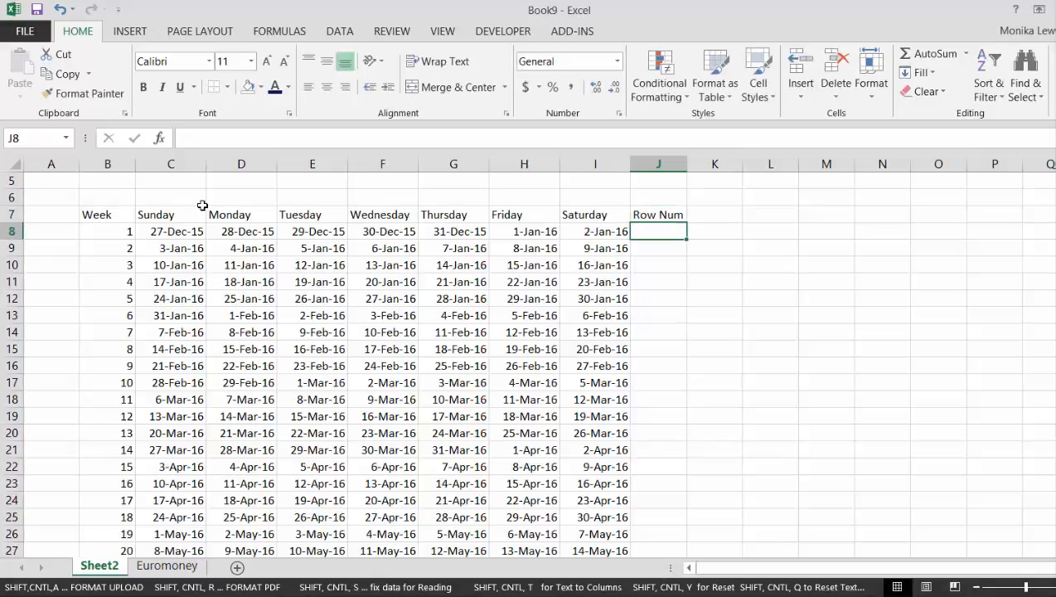
key("Up")
key("Right")
type("Star")
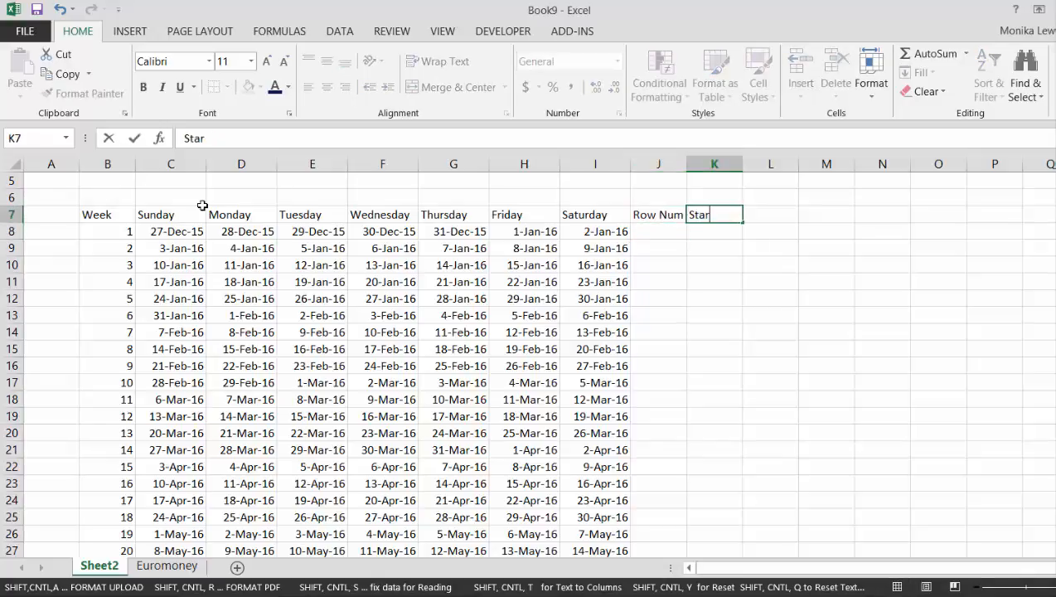
type("t Date")
key("Right")
type("End ")
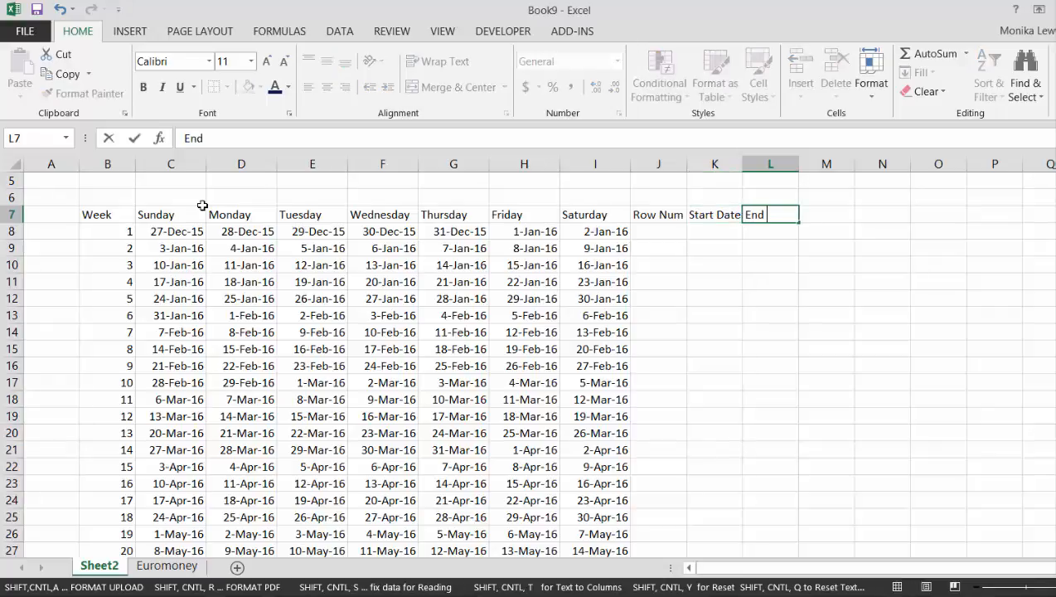
type("Deate")
key("Return")
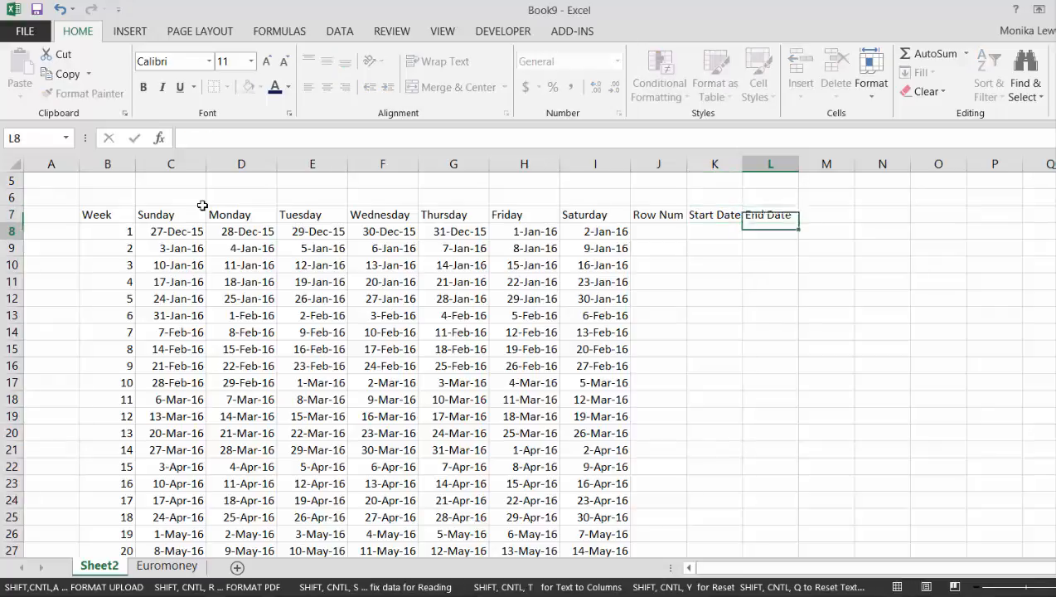
- Add the Loacation and Project headers in M7:N7, then begin a MATCH formula in J8
key("Up")
key("Right")
type("Loacation")
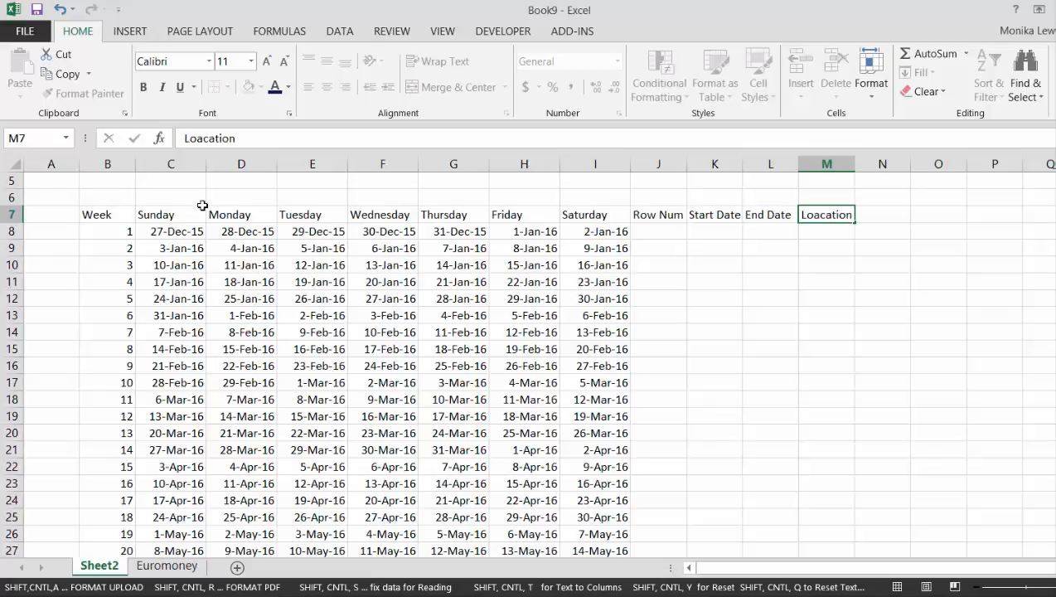
key("Return")
key("Up")
key("Right")
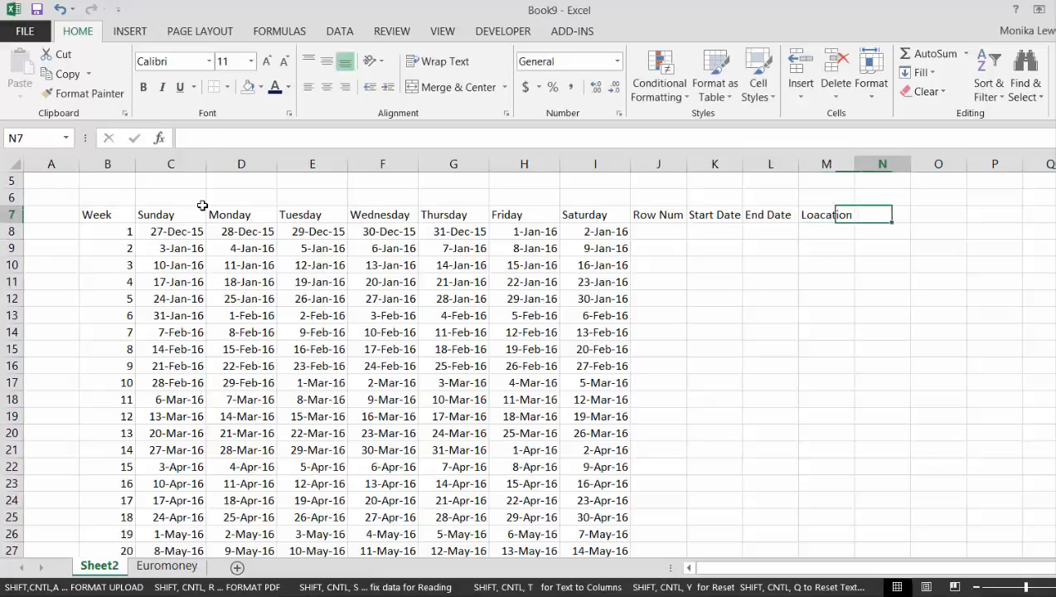
type("Project")
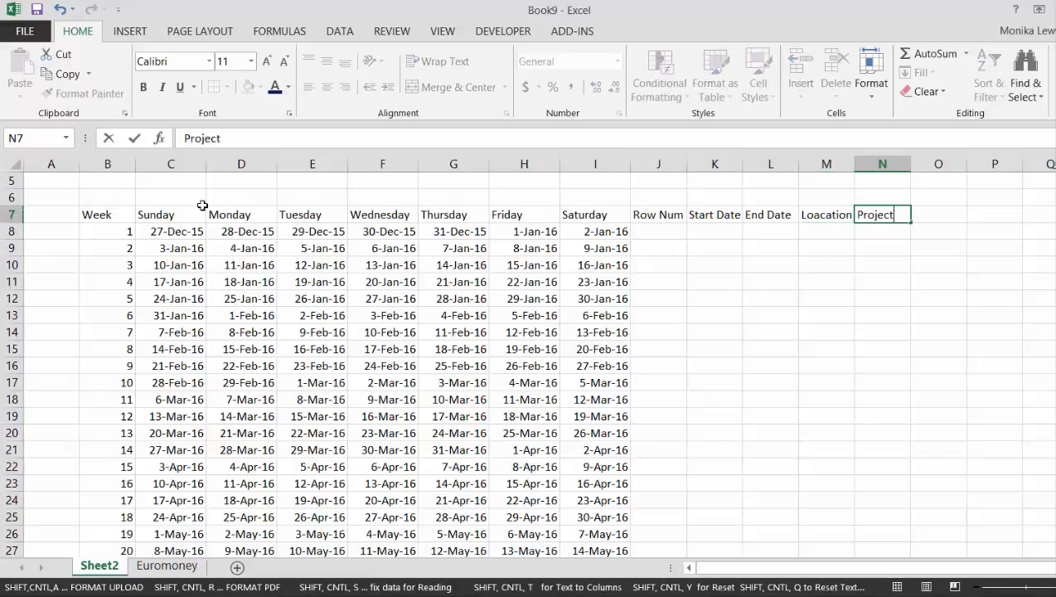
key("Return")
key("Left")
key("Left")
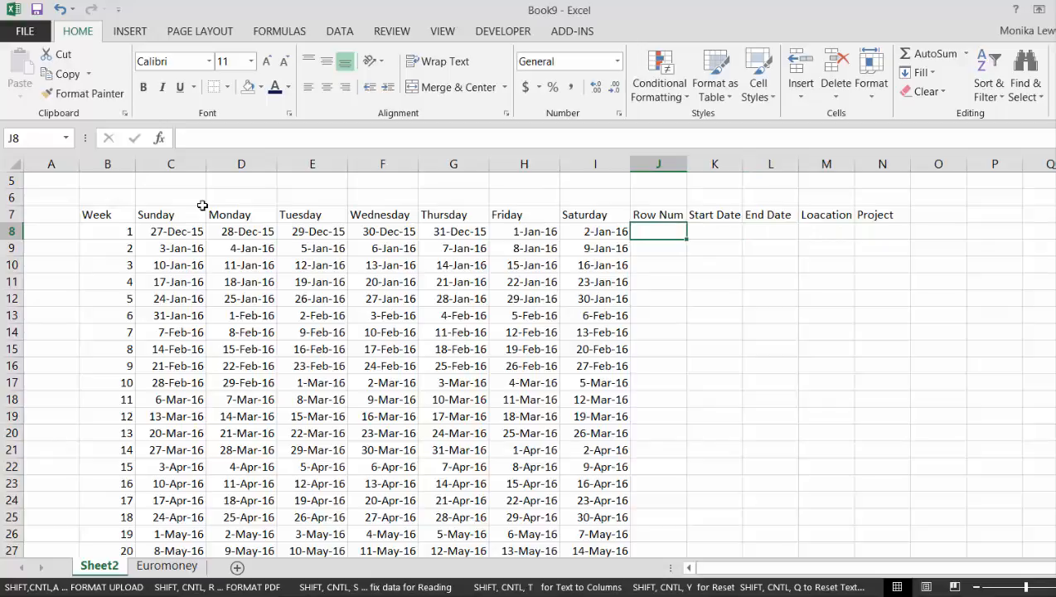
type("=m")
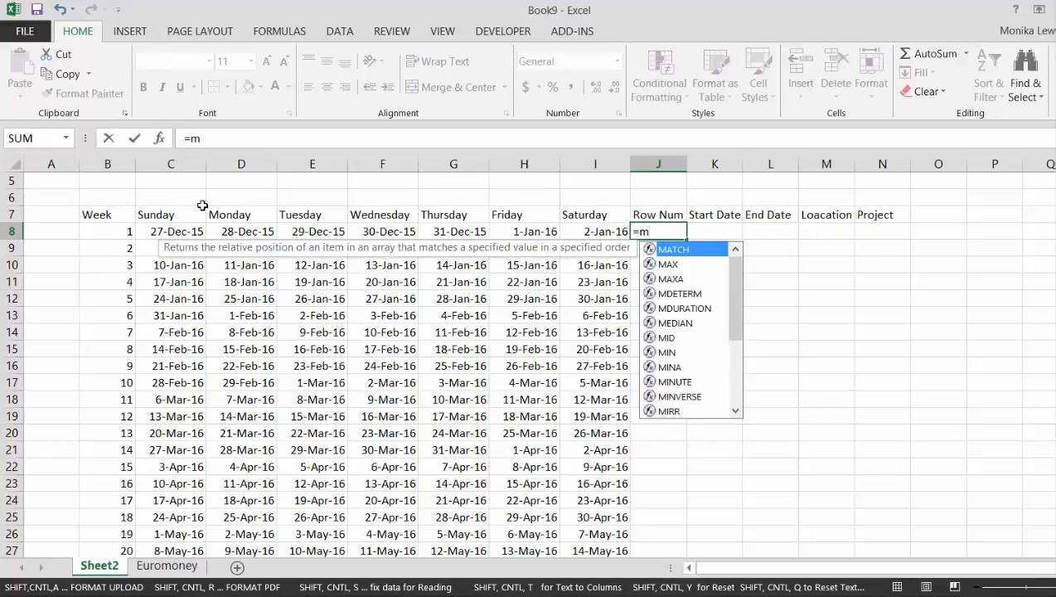
- Complete =MATCH(B8,Euromoney!L:L,0) in J8
key("Tab")
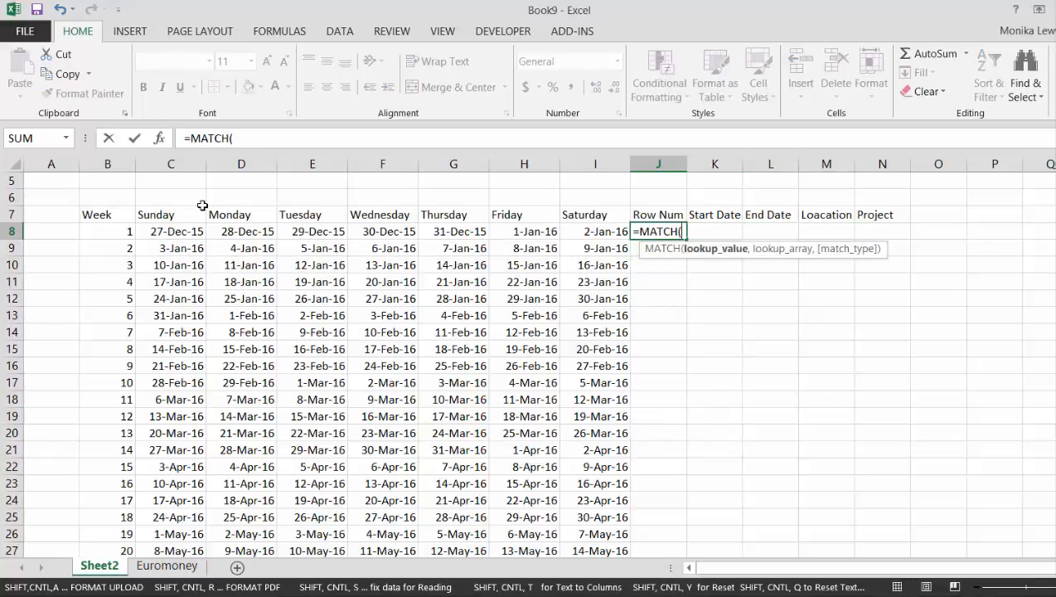
key("Left")
key("Left")
key("Left")
key("Left")
key("Left")
key("Left")
key("Left")
key("Left")
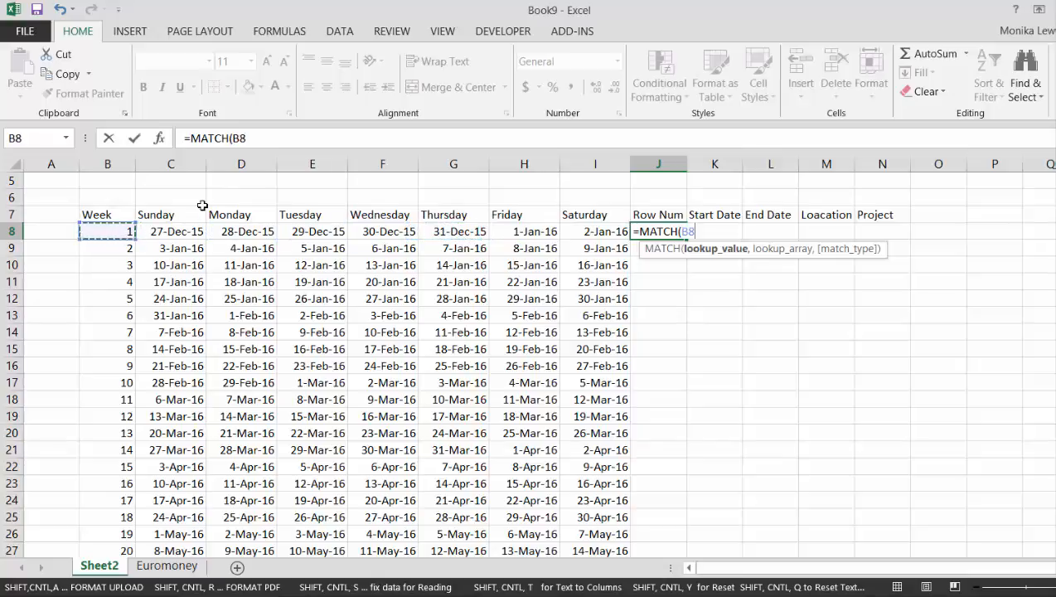
type(",")
key("ctrl+Page_Down")
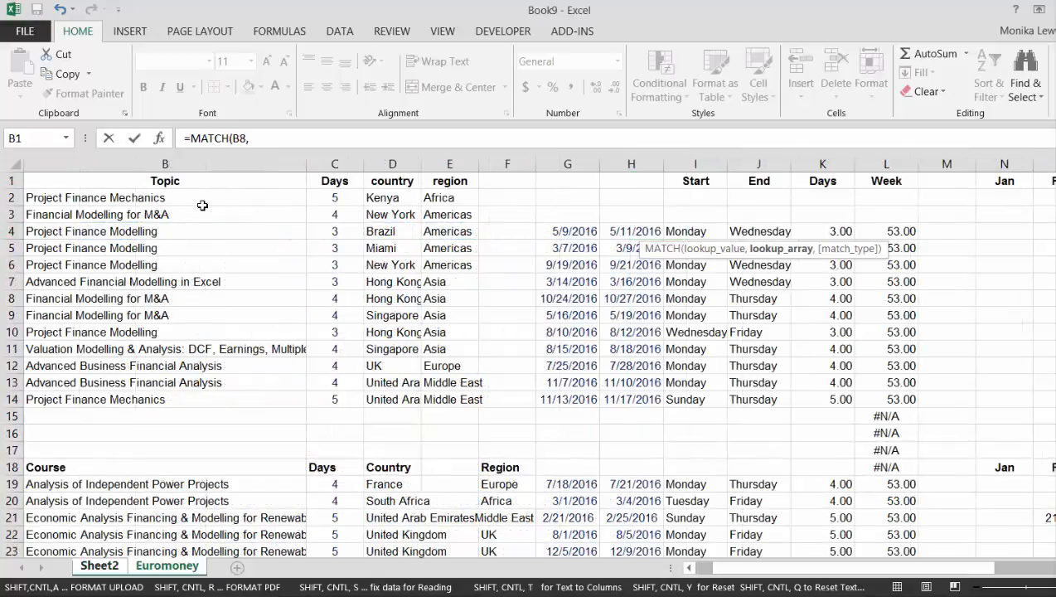
left_click(882, 159)
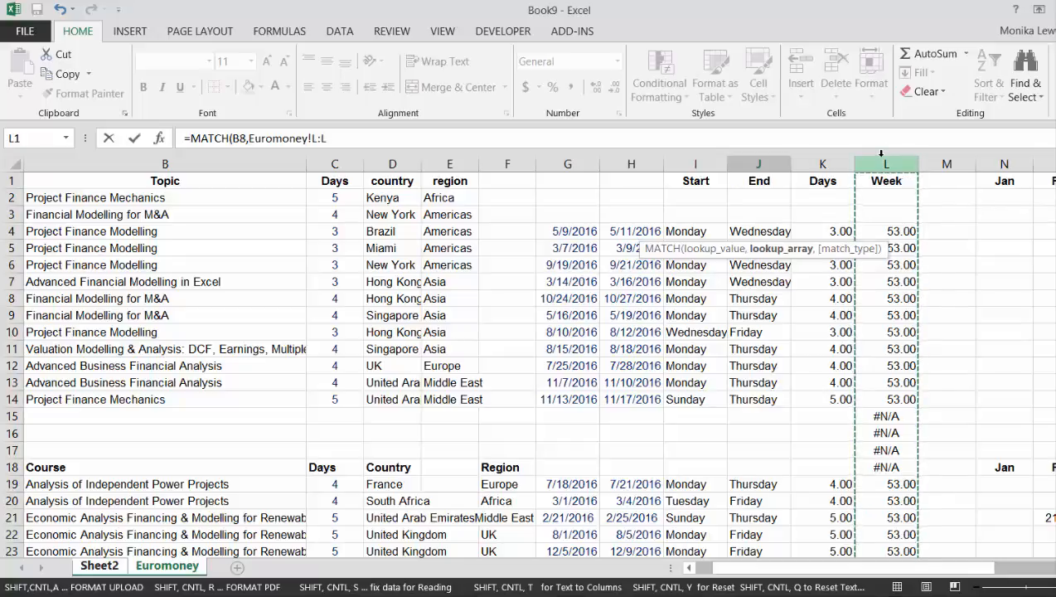
type(",0")
key("Return")
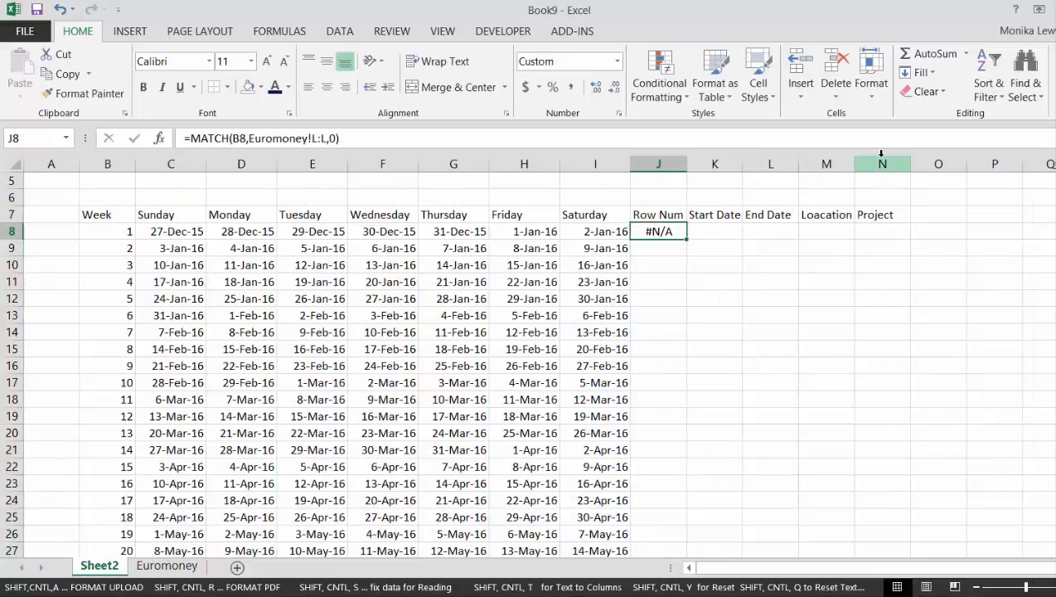
- Copy the J8 MATCH formula down column J to J47 and review the #N/A results
key("shift+Right")
key("shift+Right")
key("shift+Right")
key("shift+Left")
key("Left")
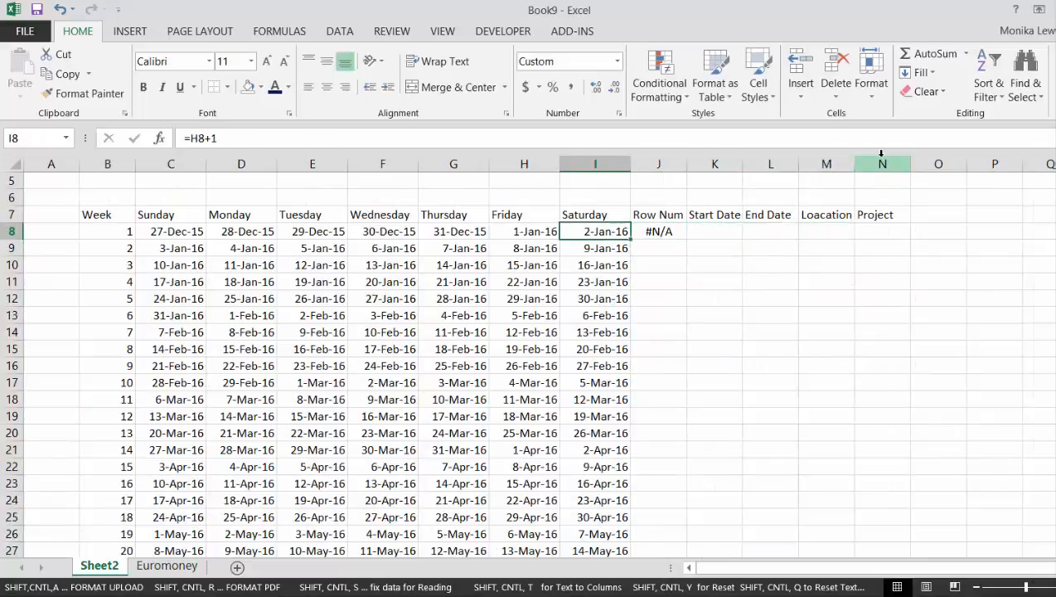
key("Right")
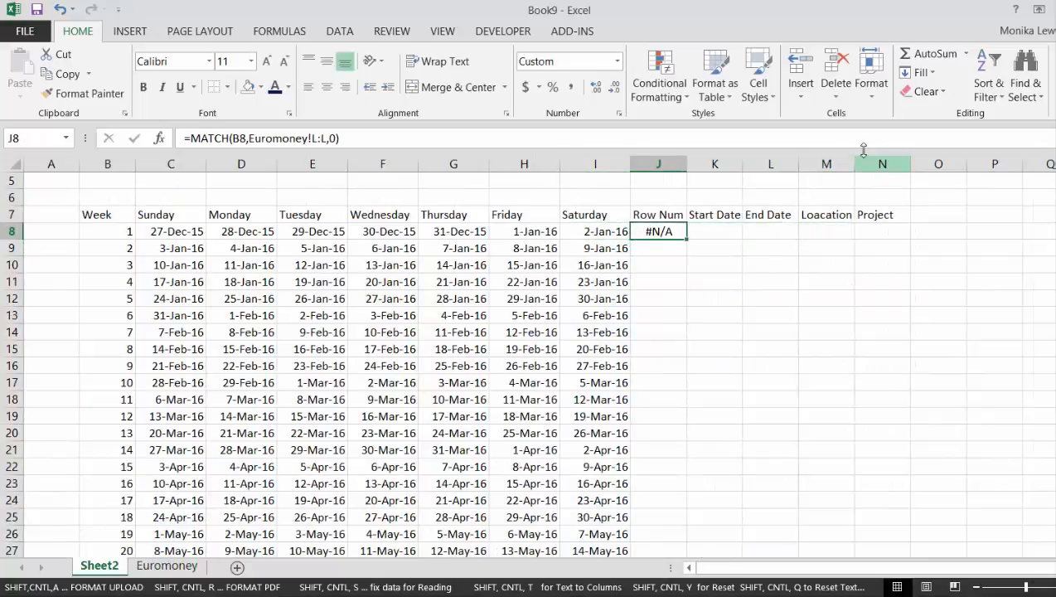
double_click(686, 239)
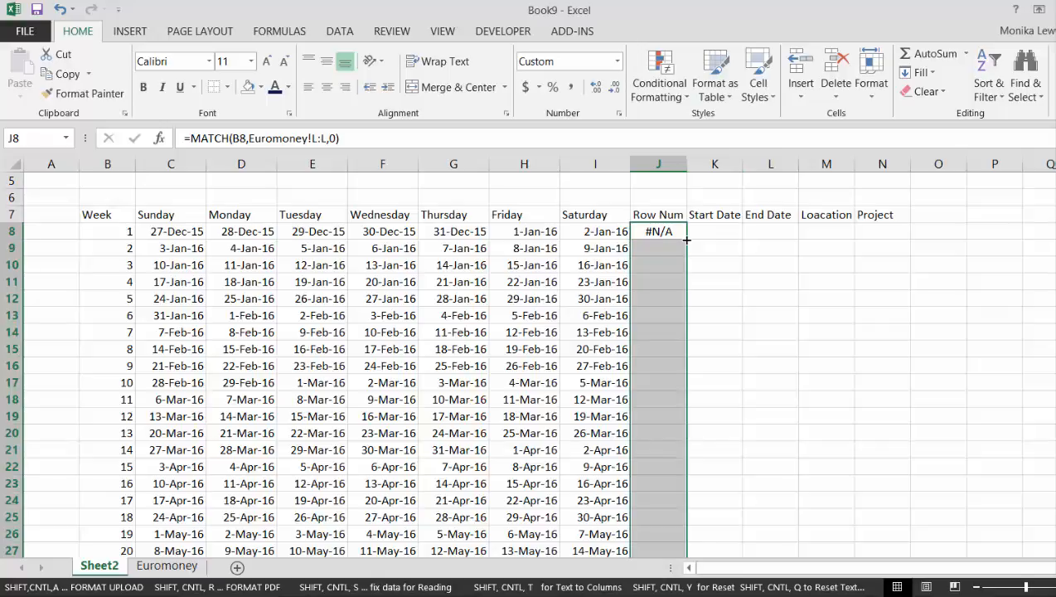
key("Down")
key("Down")
key("Up")
key("Up")
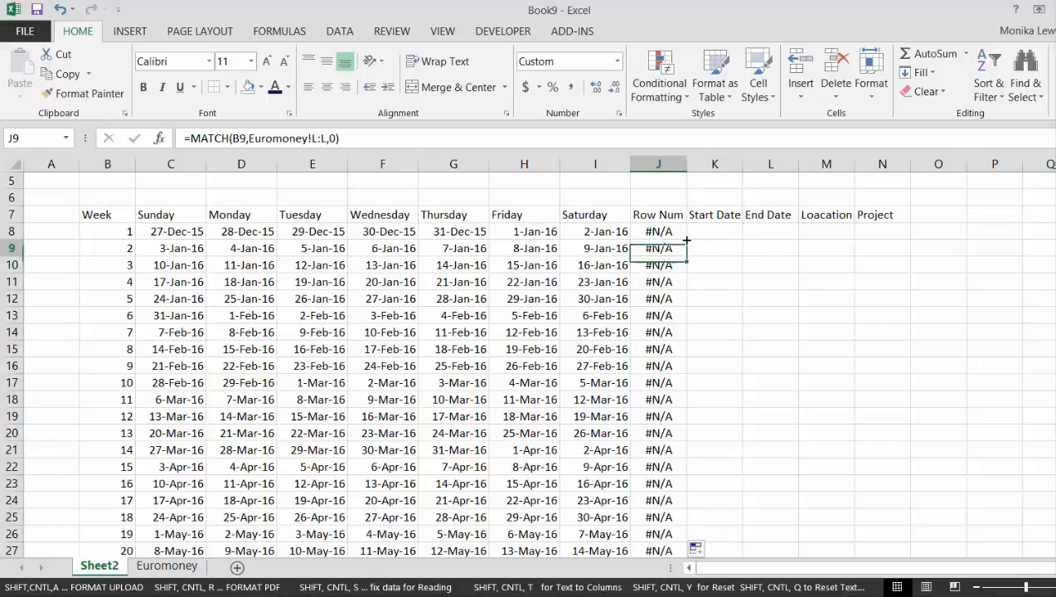
key("Down")
key("Down")
key("Down")
key("Down")
key("Down")
key("Down")
key("Down")
key("Down")
key("Down")
key("Down")
key("Down")
key("Down")
key("Down")
key("Down")
key("Down")
key("Down")
key("Down")
key("Down")
key("Down")
key("Down")
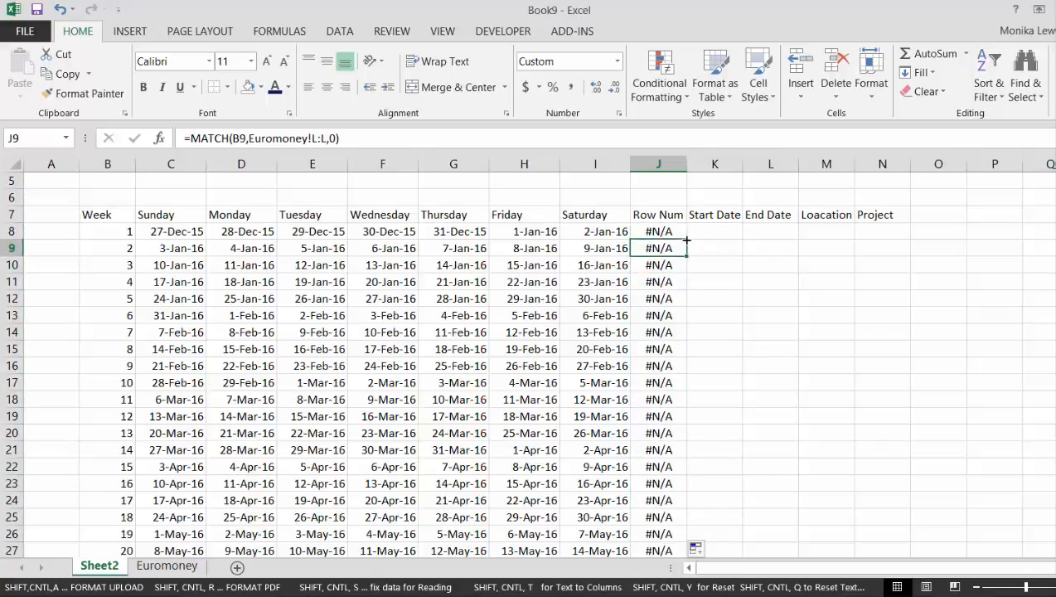
key("Down")
key("Down")
key("Down")
key("Down")
key("Down")
key("Down")
key("Down")
key("Down")
key("Down")
key("Down")
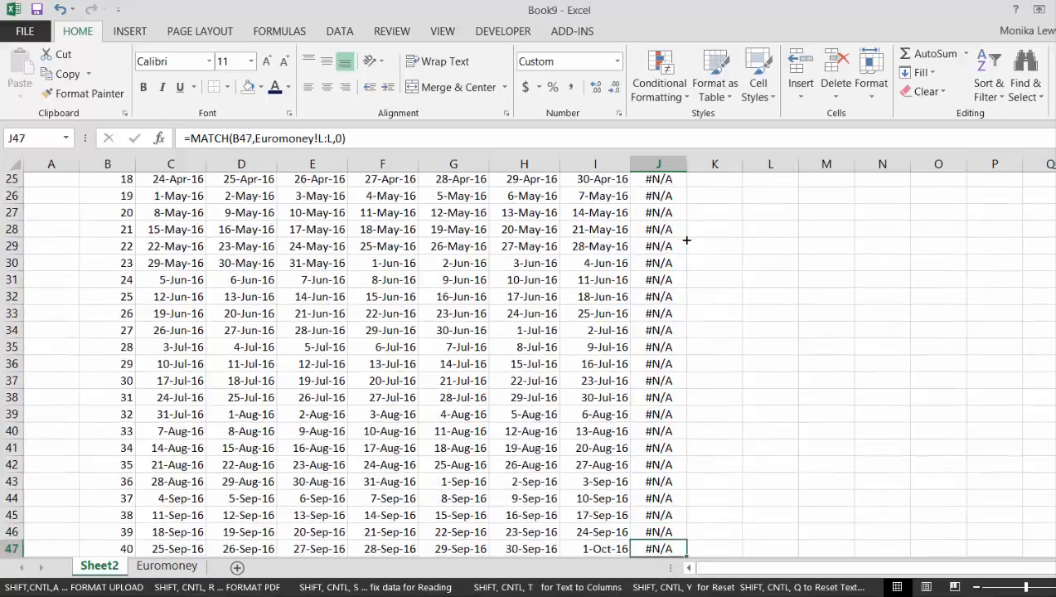
key("Down")
key("Up")
key("Up")
key("Up")
key("Up")
key("Up")
key("Up")
key("Up")
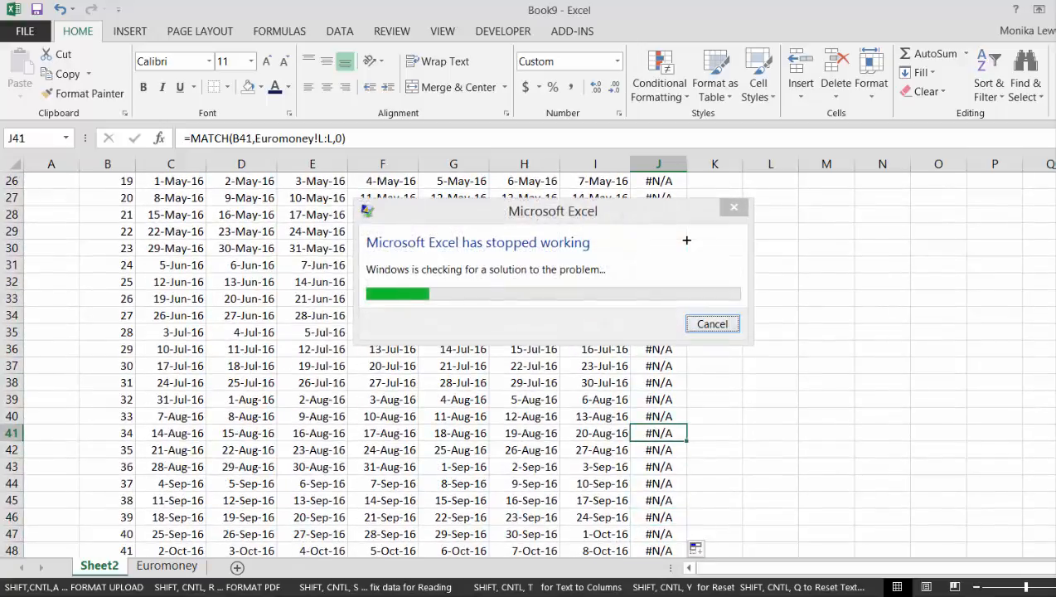
- Cancel the crash check and let Excel recover the calendar workbook
left_click(711, 324)
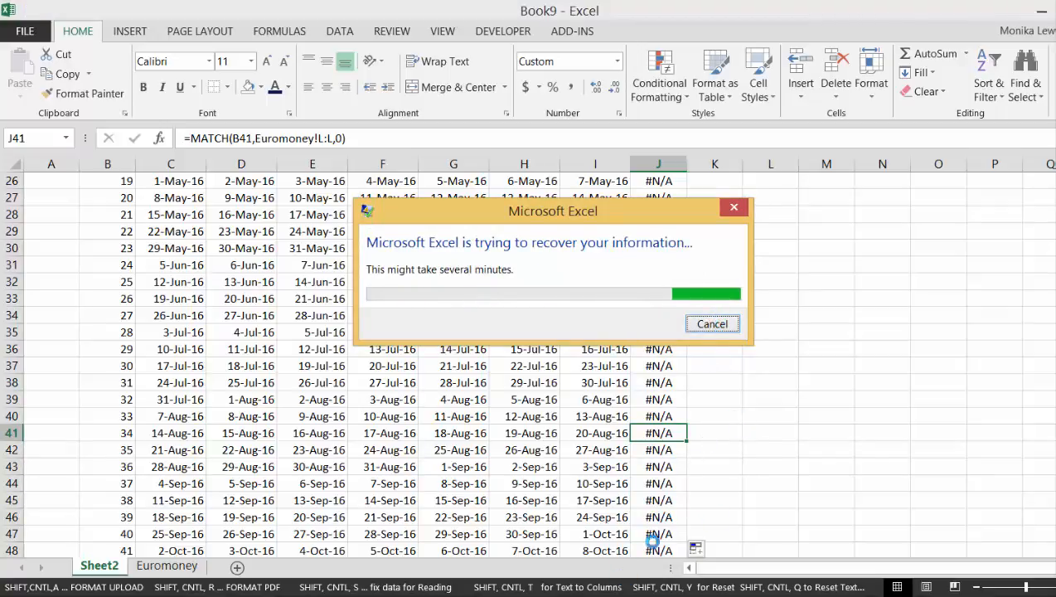
left_click(1052, 594)
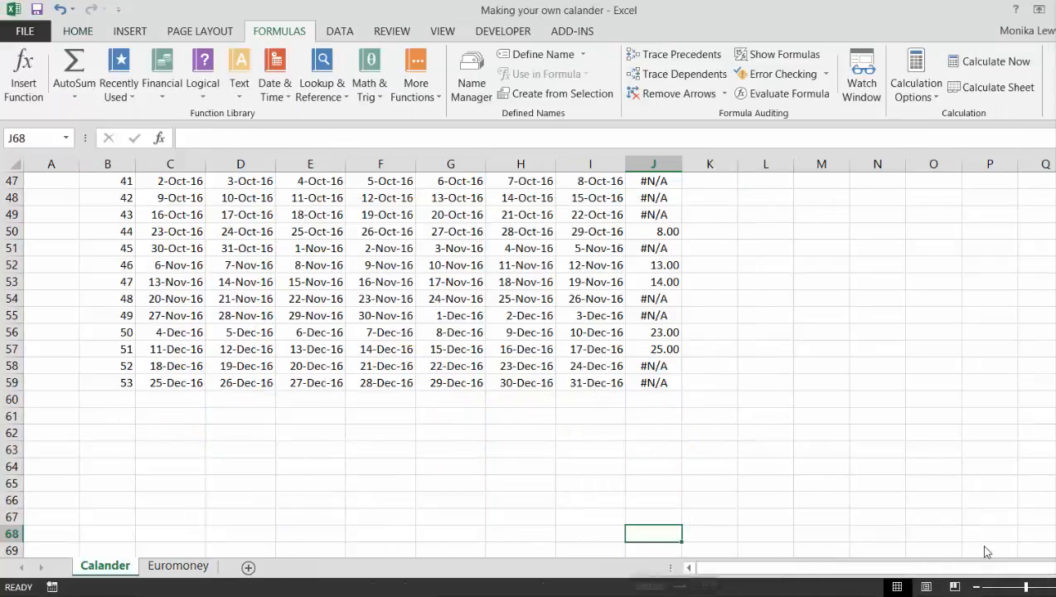
left_click(720, 319)
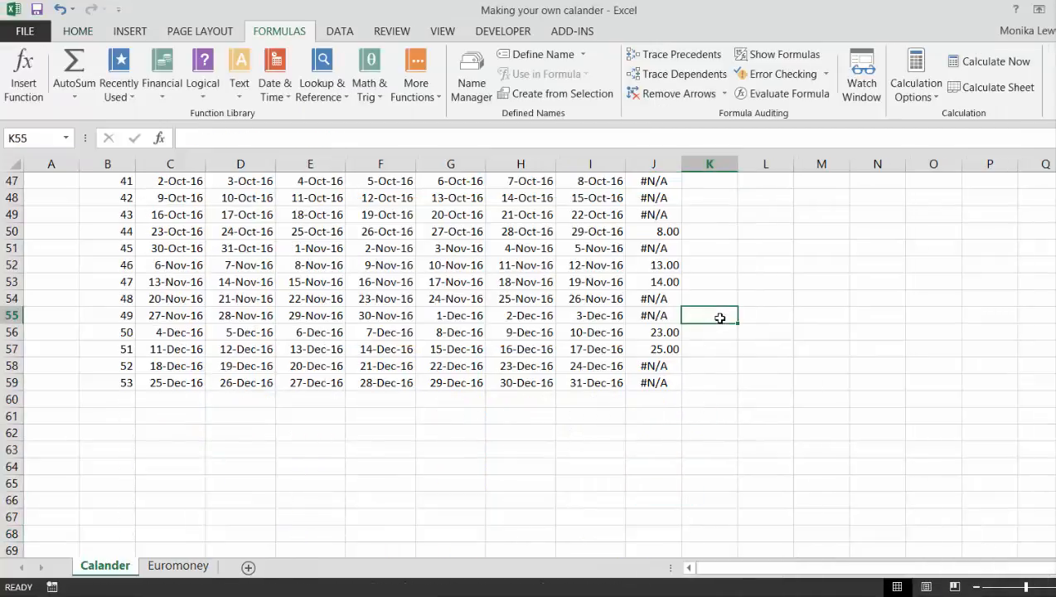
- Select J7:J59 and clear the old Project Row MATCH results
key("Page_Up")
key("Page_Up")
key("Up")
key("Up")
key("Up")
key("Up")
key("Up")
key("Up")
key("Up")
key("Up")
key("Up")
key("Up")
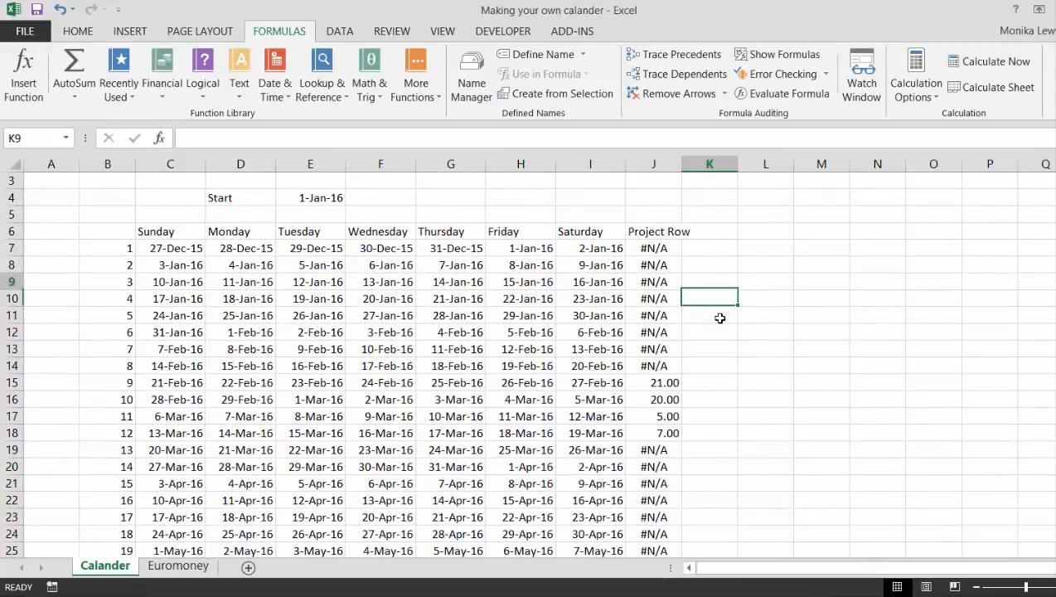
key("Down")
key("Down")
key("Down")
key("Down")
key("Down")
key("Down")
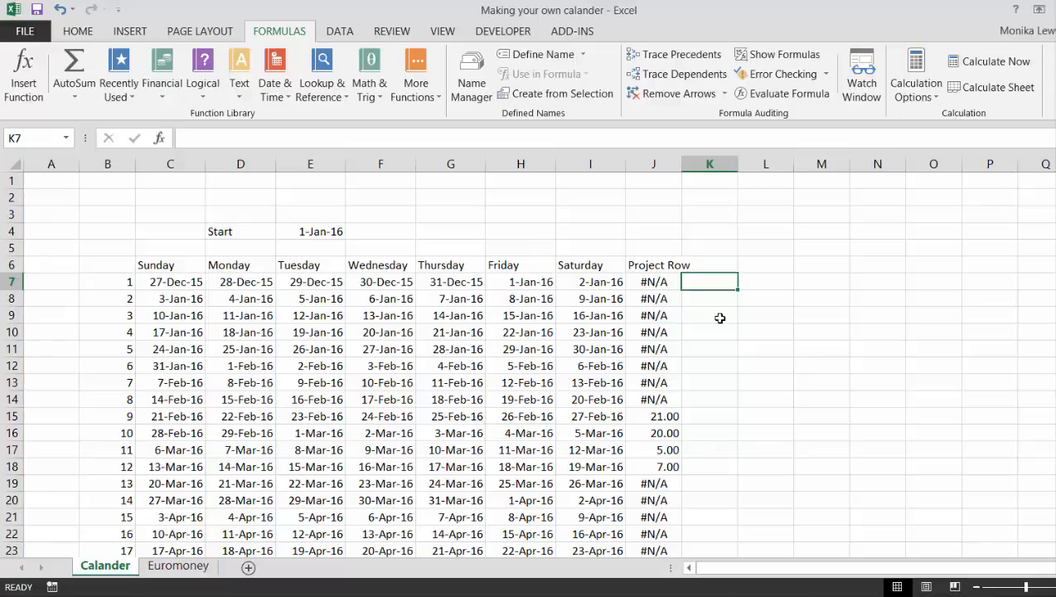
key("Left")
key("ctrl+shift+Down")
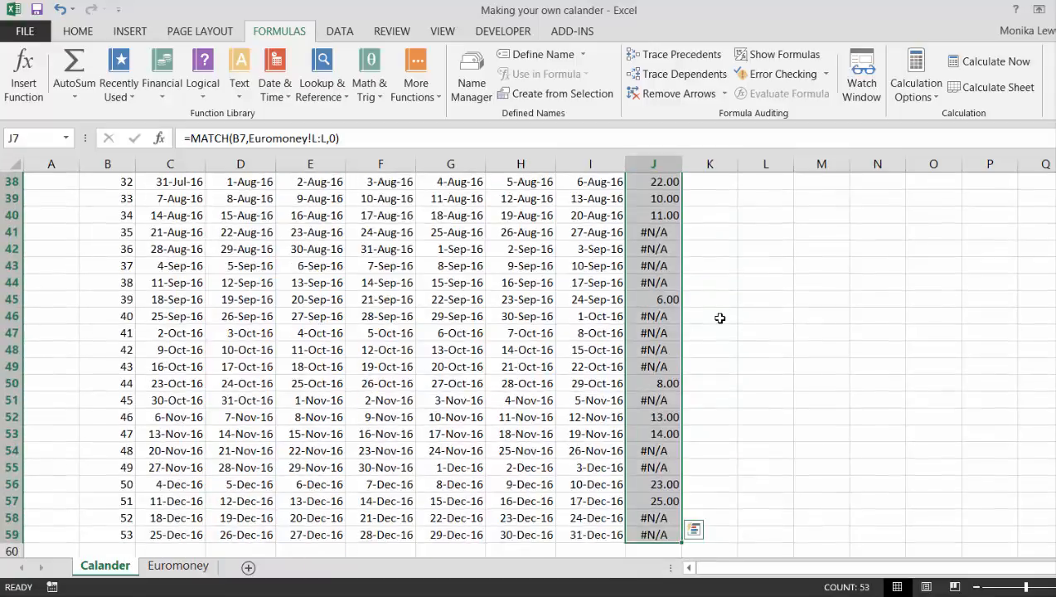
scroll(720, 317, "up", 12)
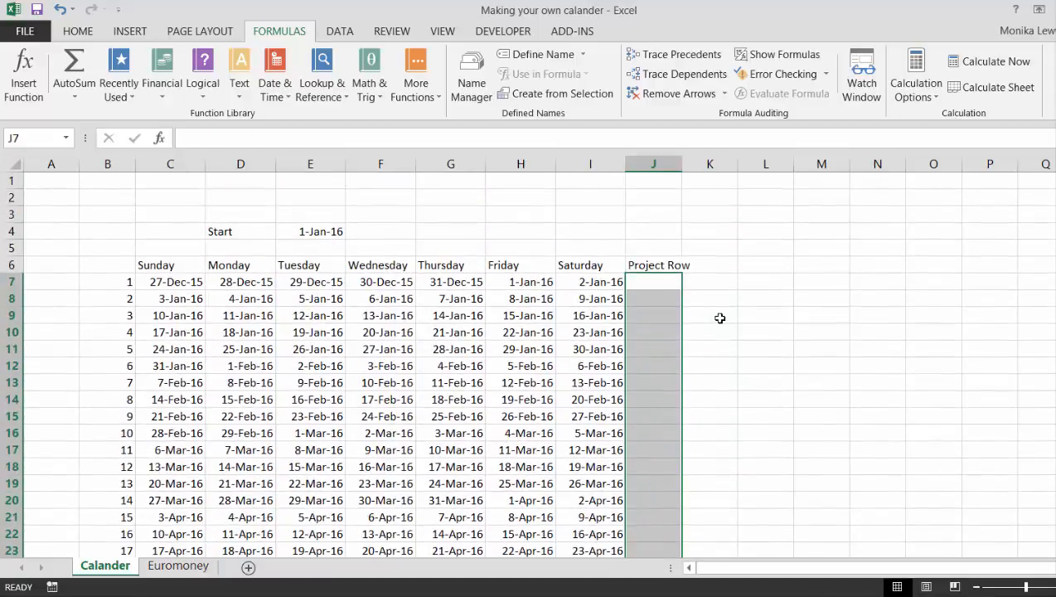
key("Left")
key("Left")
key("Left")
key("Left")
key("Left")
key("Left")
key("Left")
key("Left")
- Enter =MATCH(B7,Euromoney!L:L,0) in J7 to find each week's row on the Euromoney sheet
key("Right")
key("Right")
key("Right")
key("Right")
key("Right")
key("Right")
key("Right")
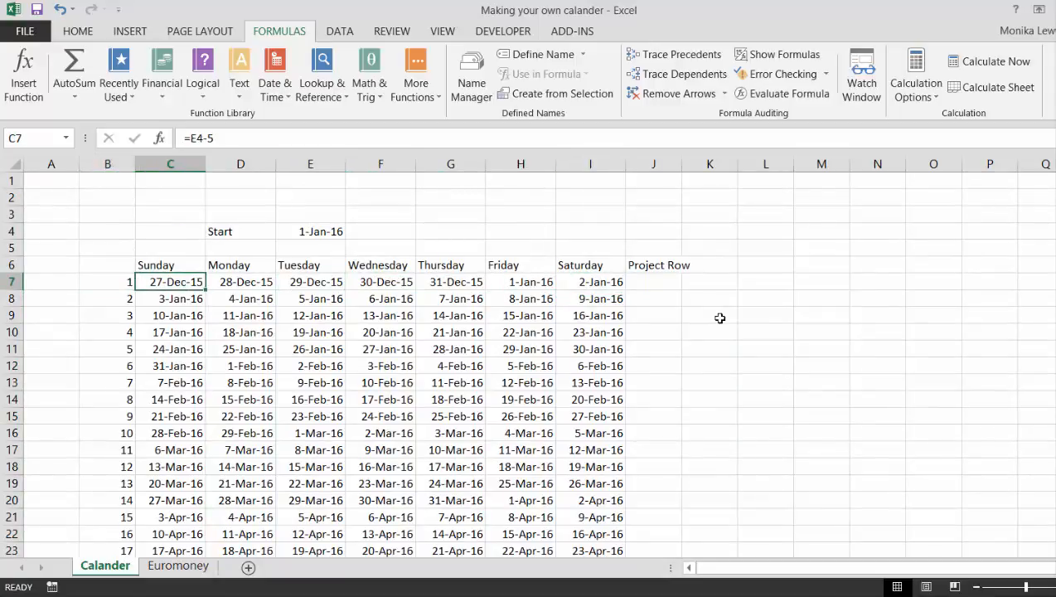
key("Right")
type("=")
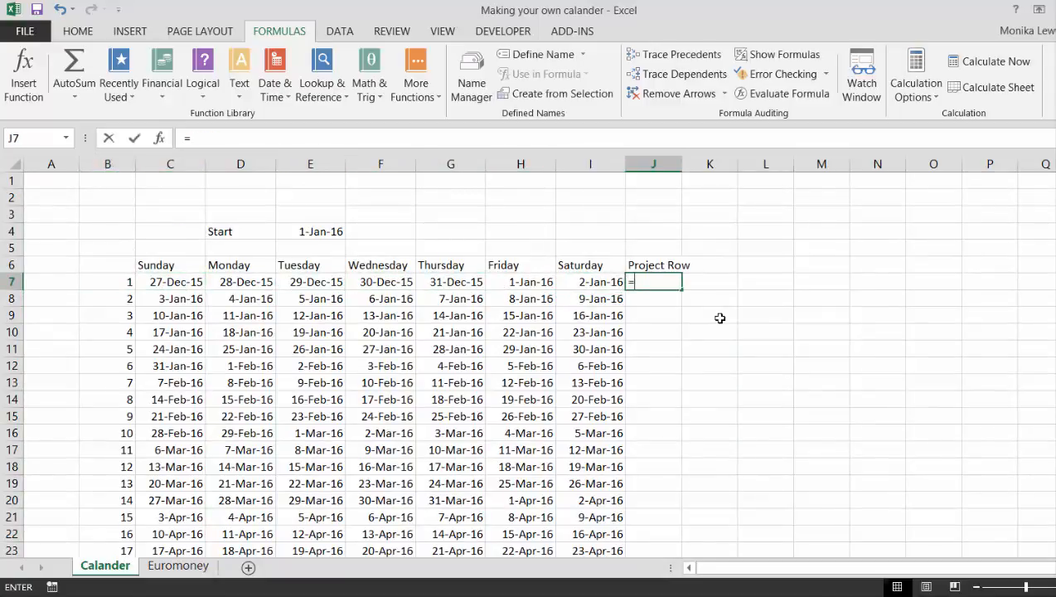
type("m")
key("Tab")
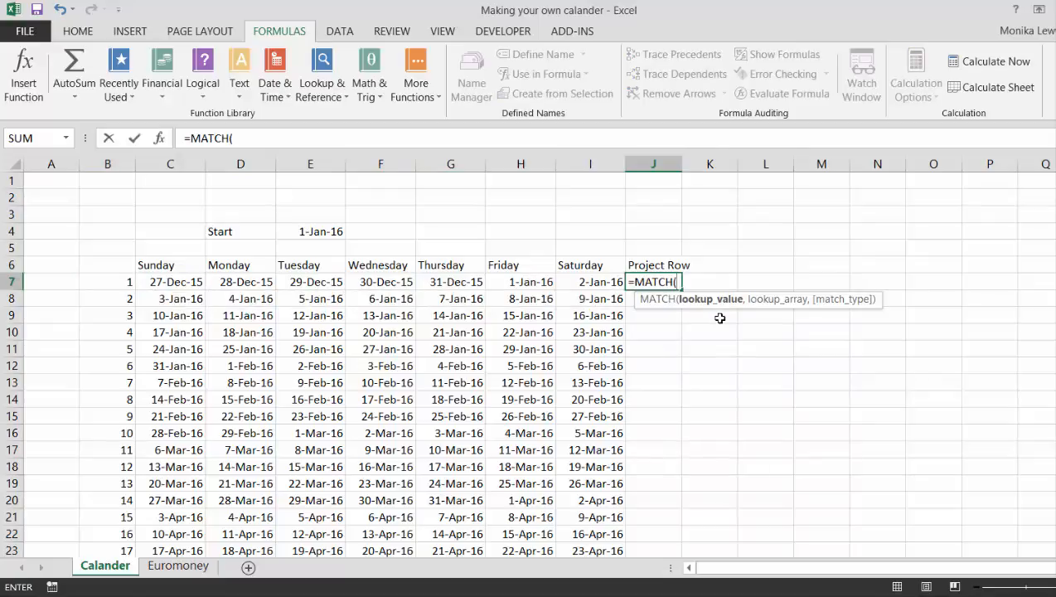
key("Left")
key("Left")
key("Left")
key("Left")
key("Left")
key("Left")
key("Left")
key("Left")
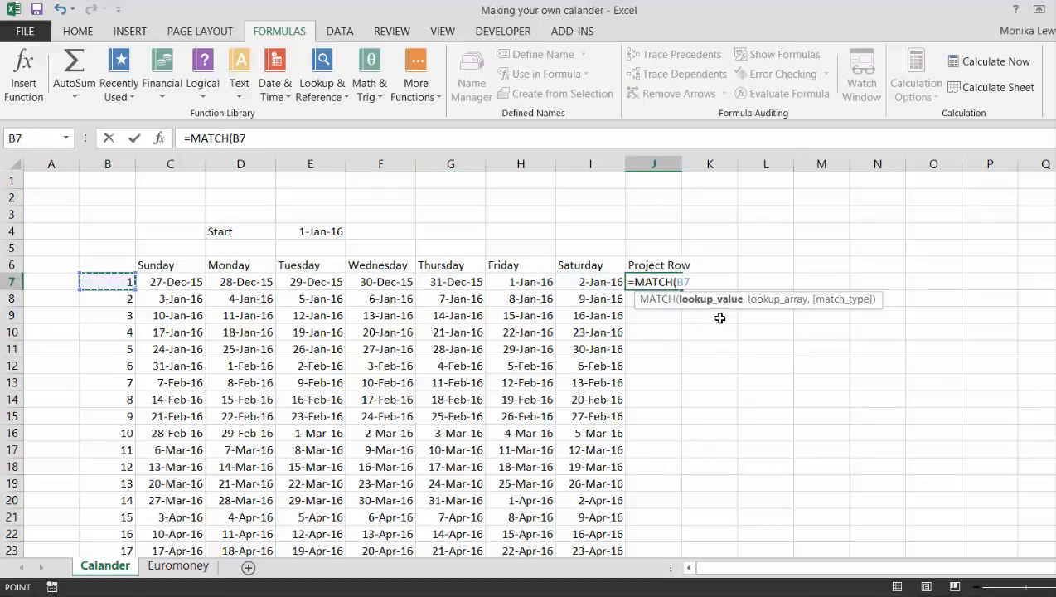
type(",")
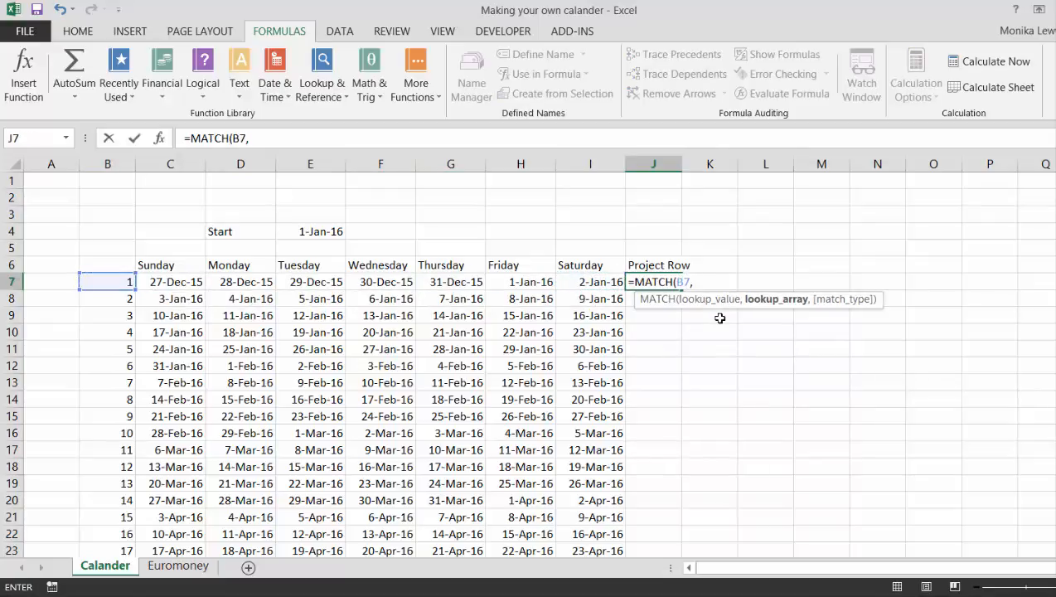
key("ctrl+Page_Down")
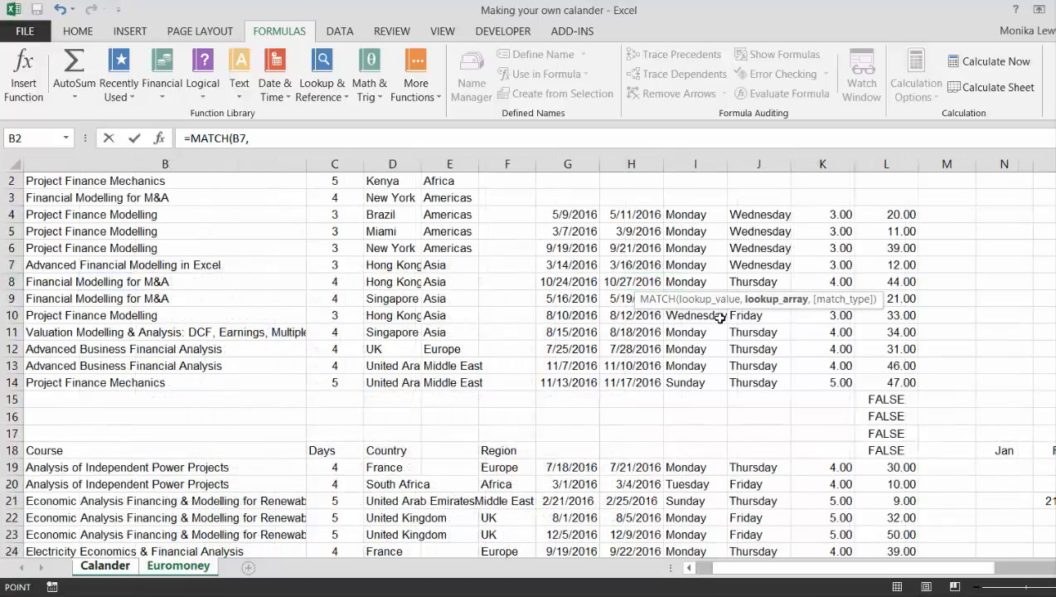
left_click(887, 159)
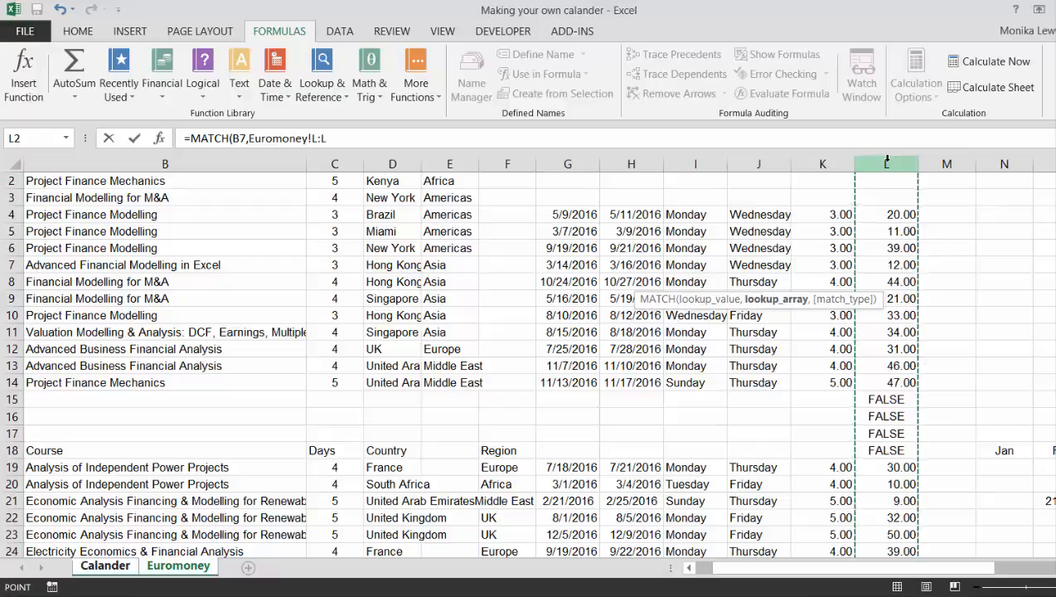
type(",0)")
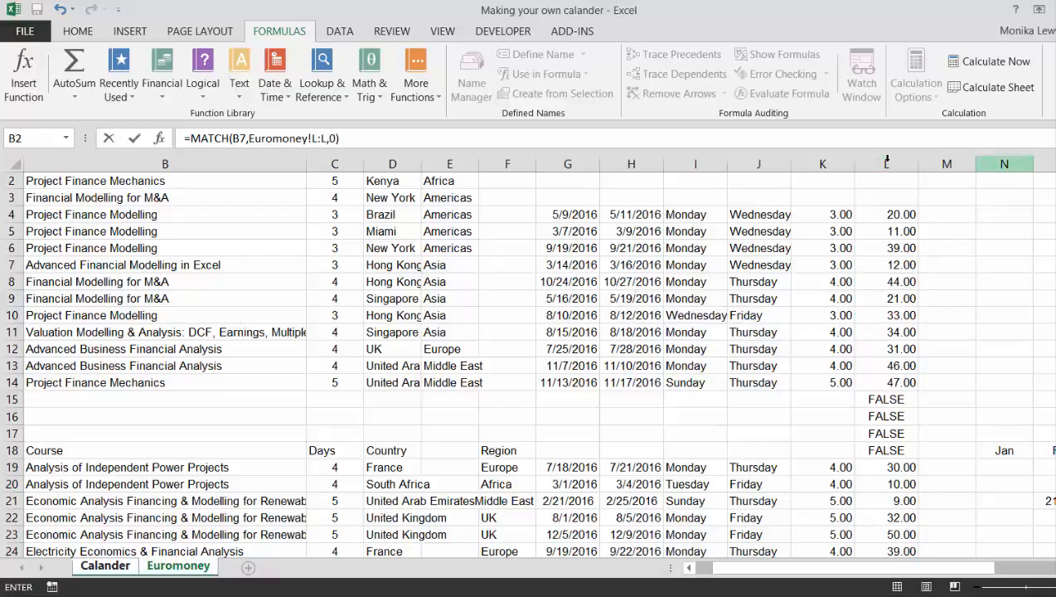
key("Return")
- Copy the J7 MATCH formula down the Project Row column
key("Up")
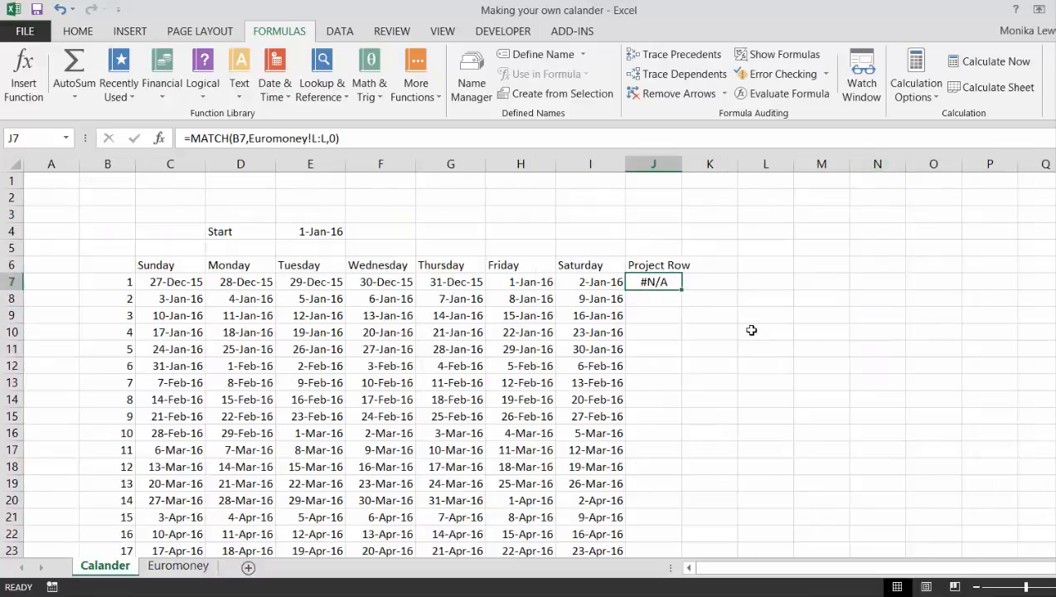
double_click(680, 288)
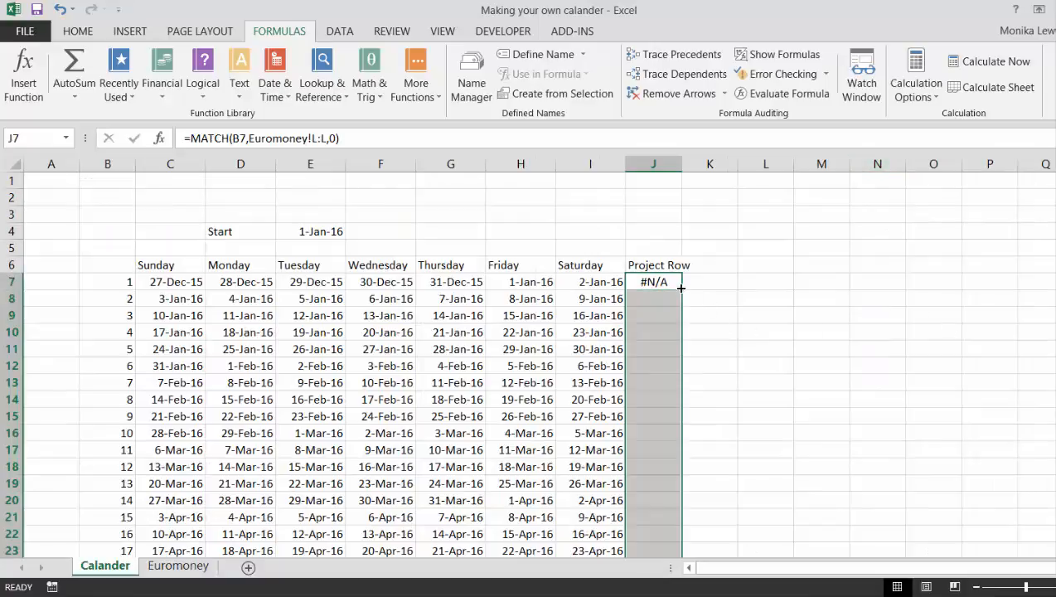
key("Up")
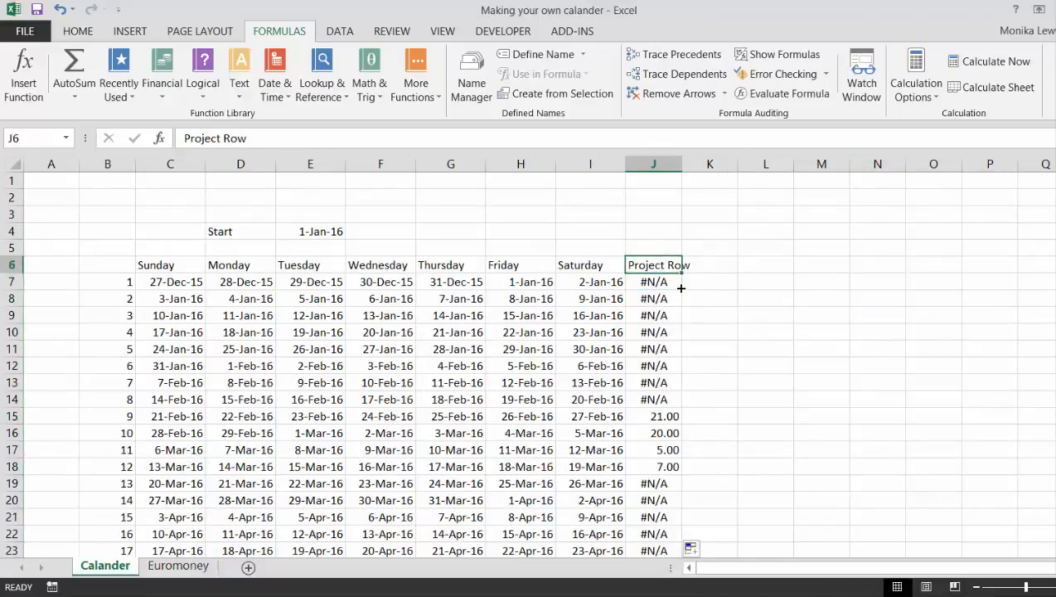
key("Right")
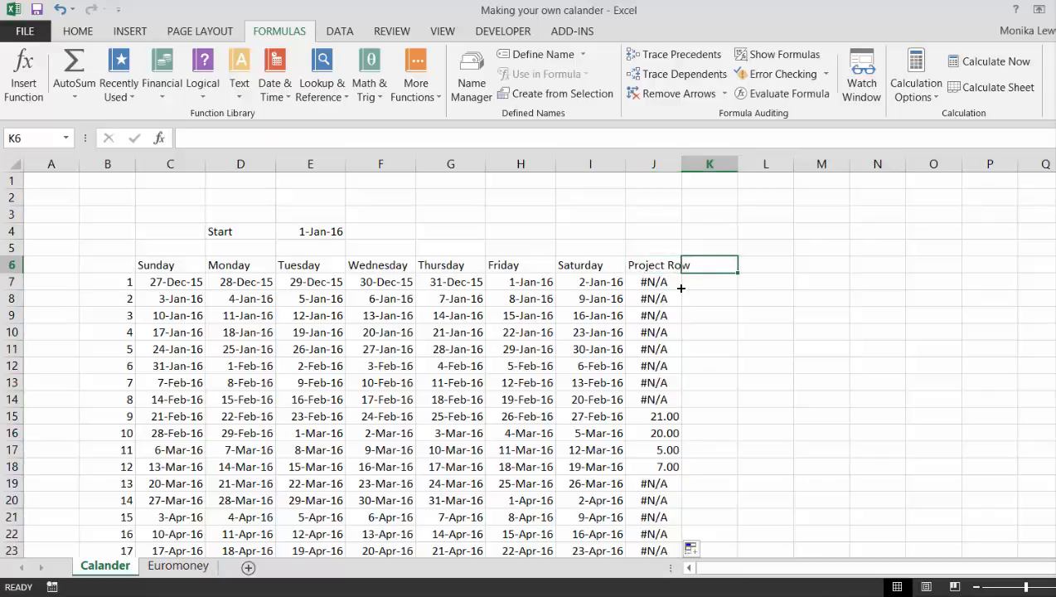
- Add the Start Date heading in K6 and enter =INDEX(Euromoney!G:G,Calander!J7) in K7
type("Start Date")
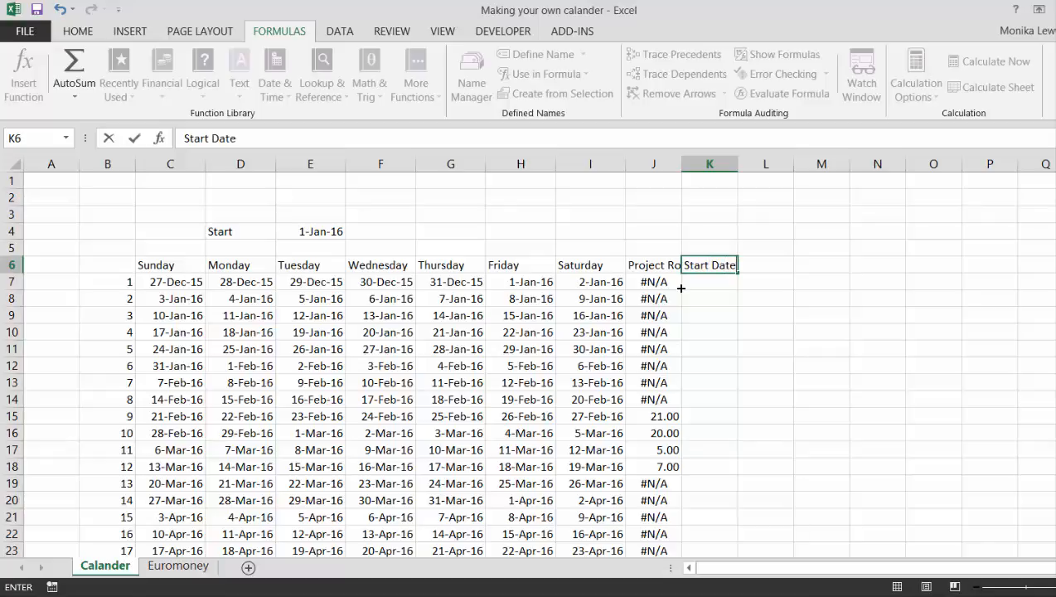
key("Return")
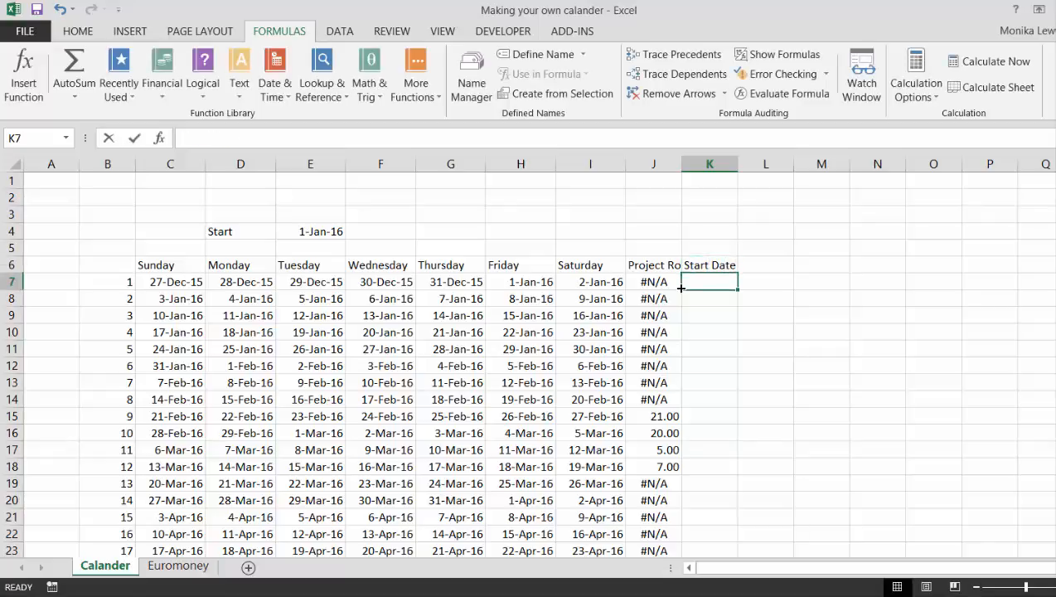
type("=in")
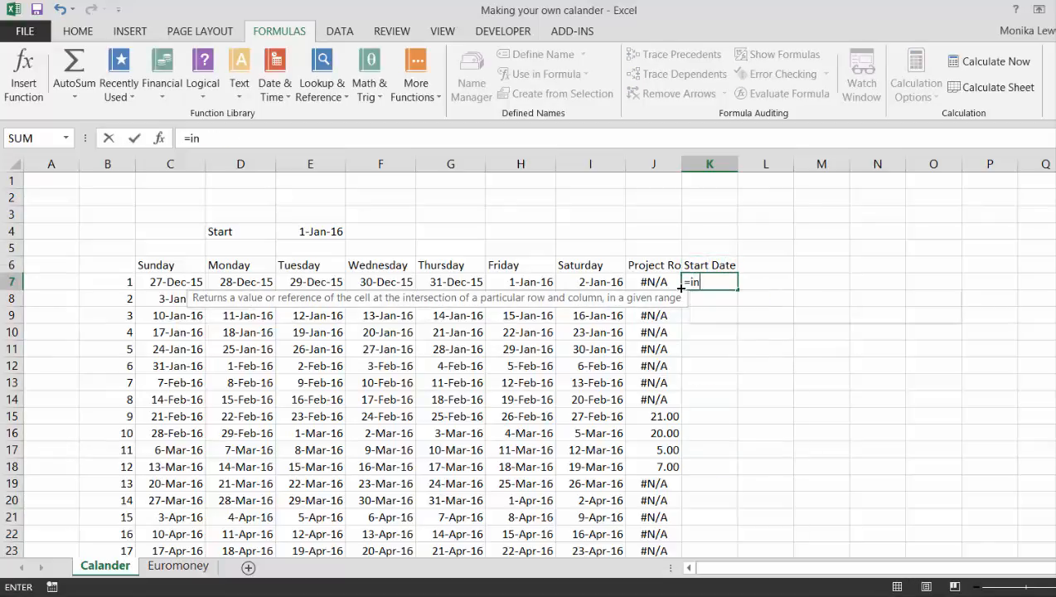
key("Tab")
key("ctrl+Page_Down")
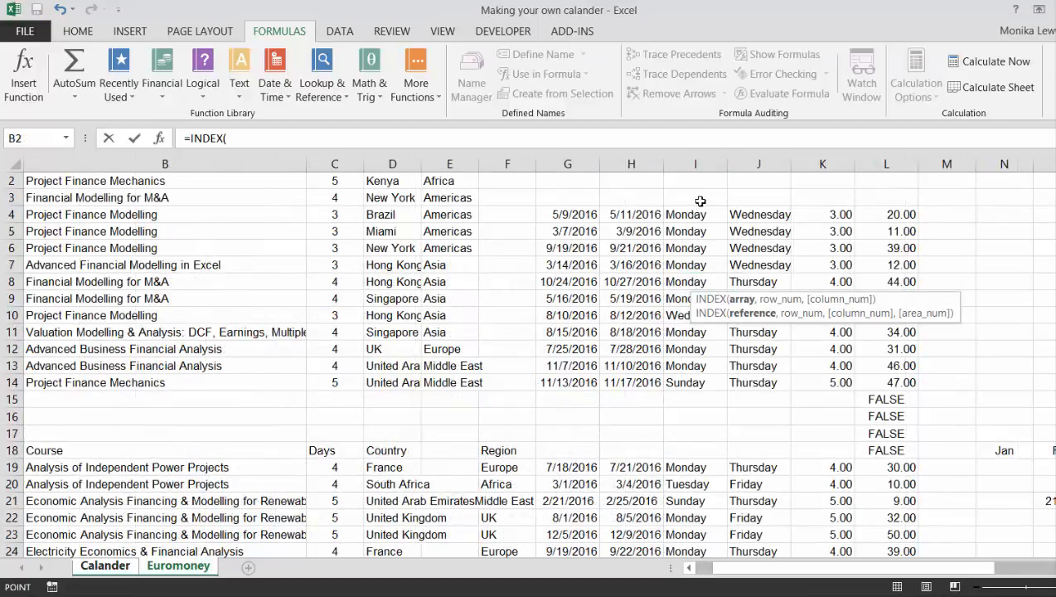
left_click(556, 163)
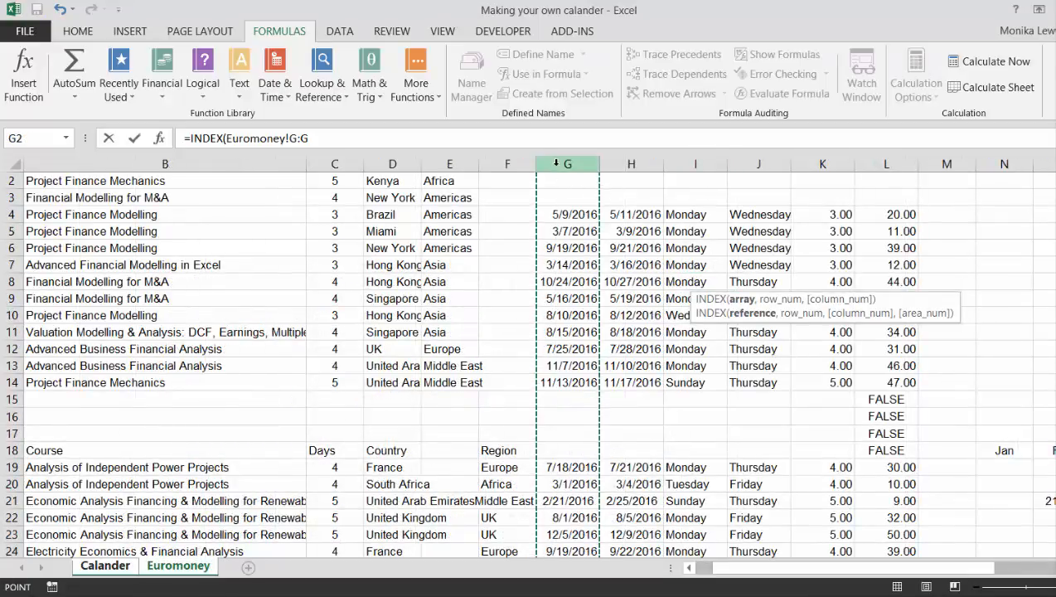
type(",")
key("ctrl+Page_Up")
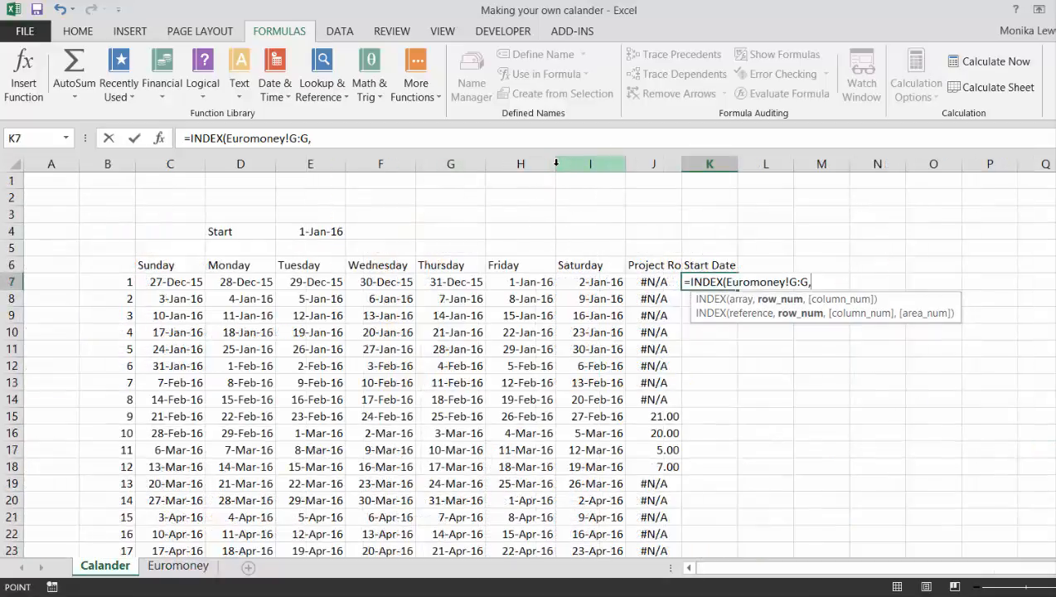
key("Left")
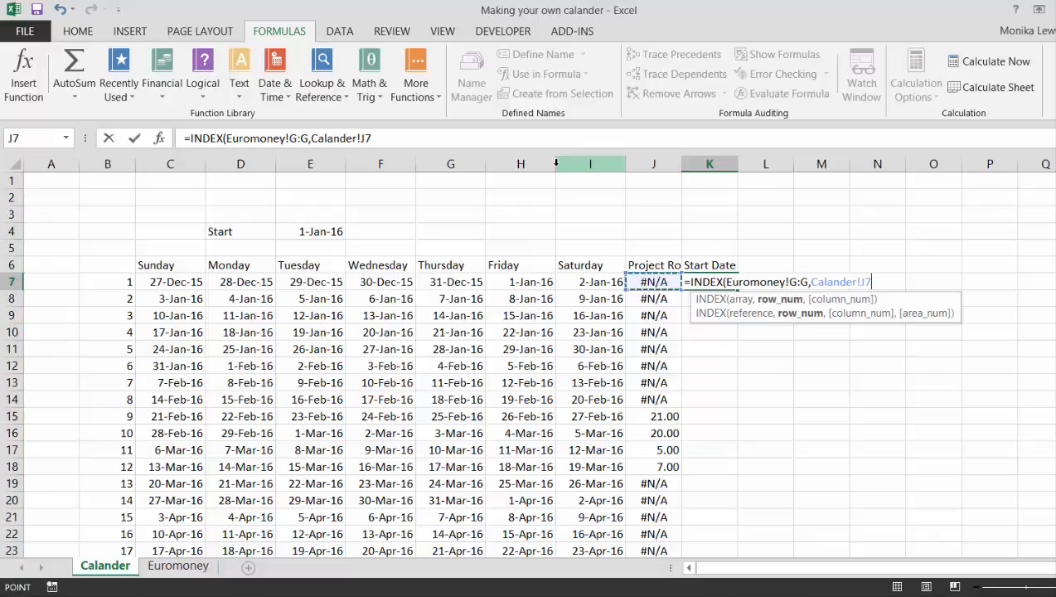
key("Return")
- Type the headings End Date, Location and Project into L6, M6 and N6
key("Up")
key("Up")
key("Right")
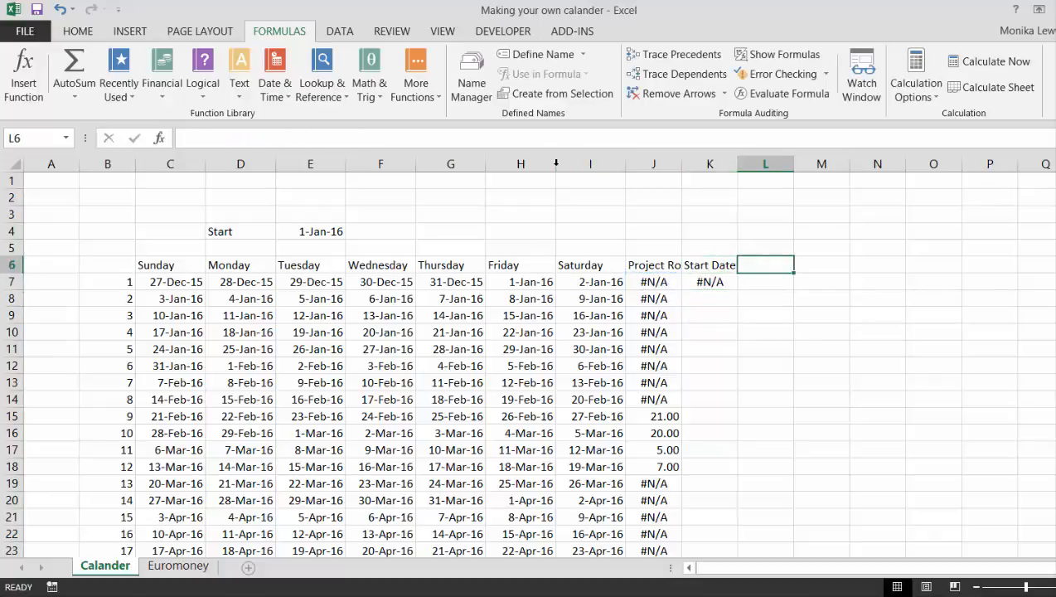
type("End Date")
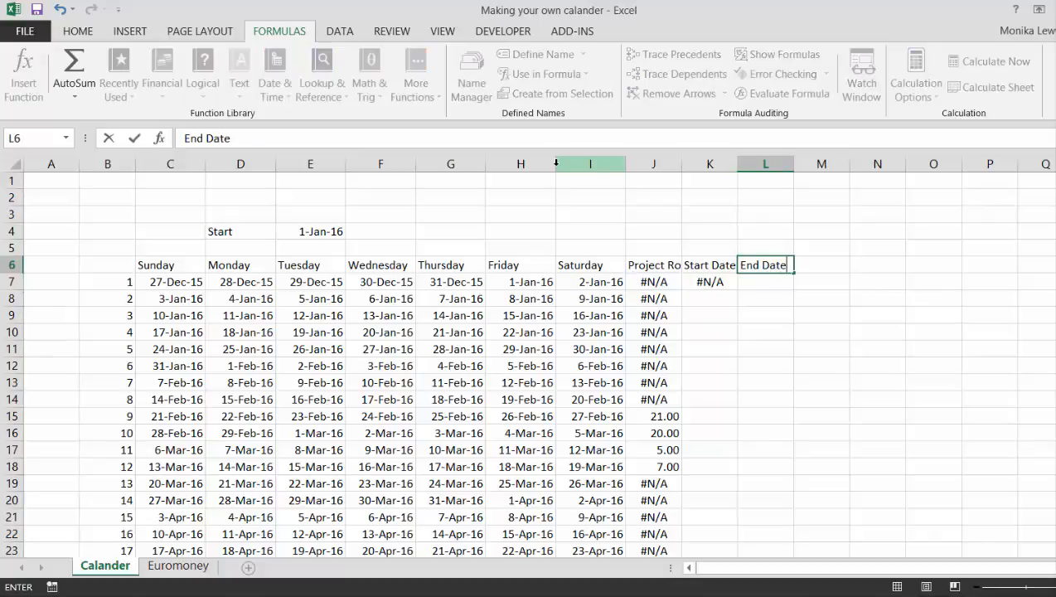
key("Return")
key("Up")
key("Right")
type("Lo")
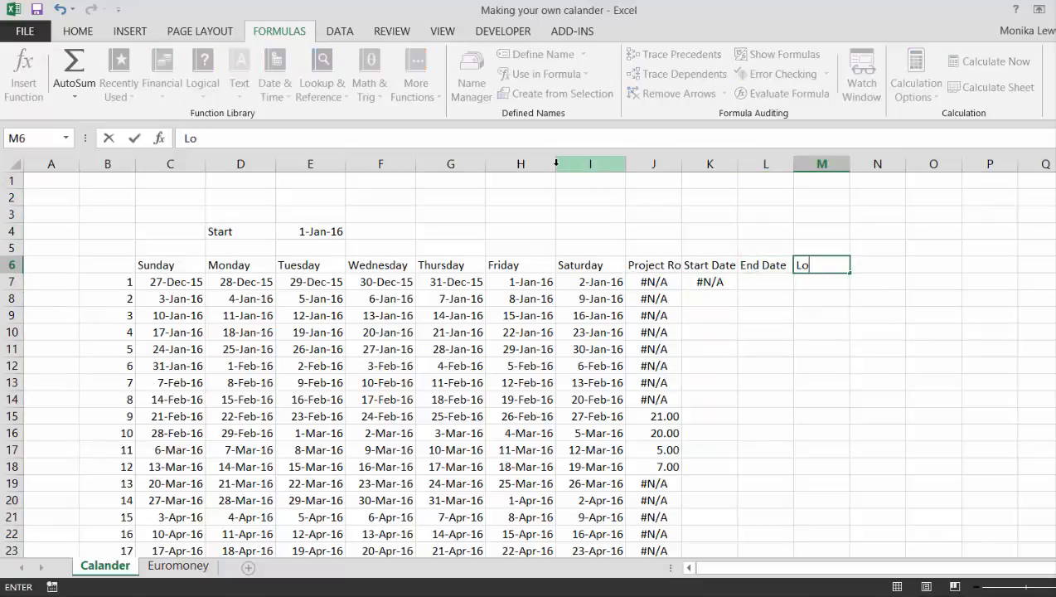
key("Return")
key("Up")
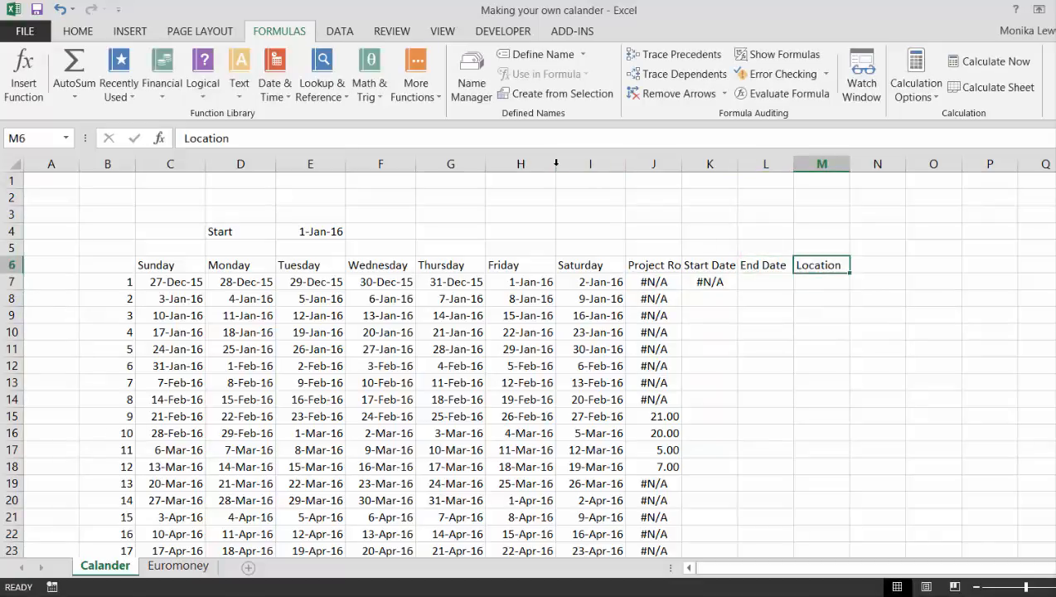
key("Right")
type("Pr")
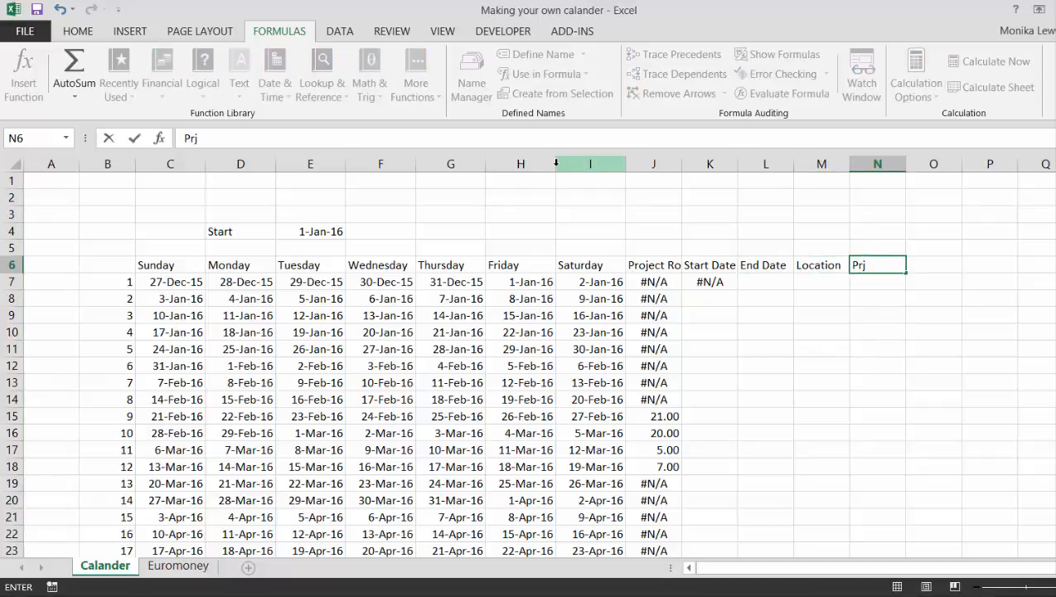
type("oject")
key("Return")
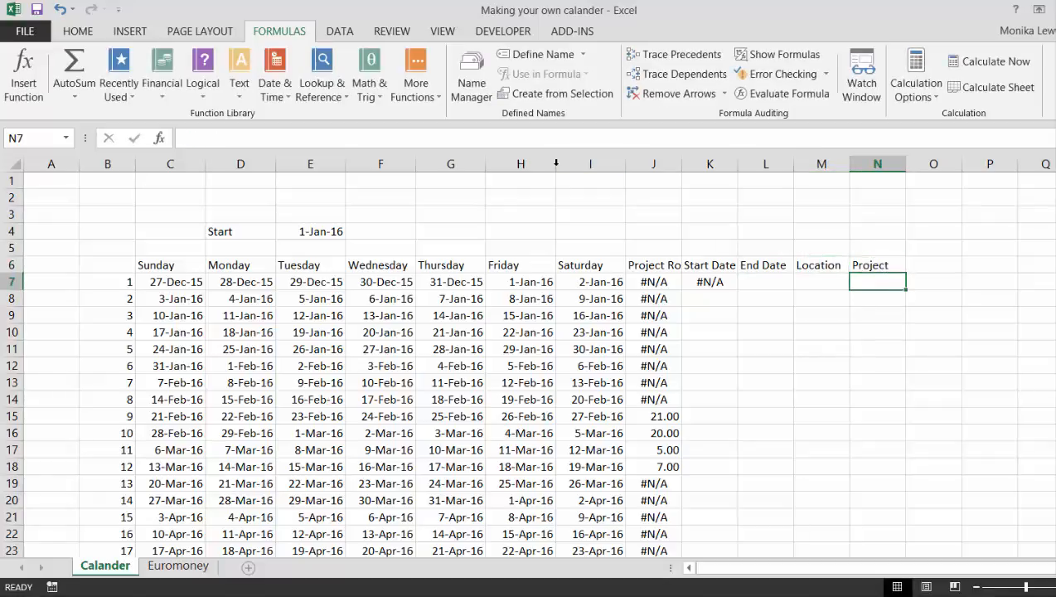
key("Left")
key("Left")
key("Left")
key("Left")
key("Right")
key("Right")
- Enter the end date lookup =INDEX(Euromoney!H:H,Calander!J7) in L7
type("=")
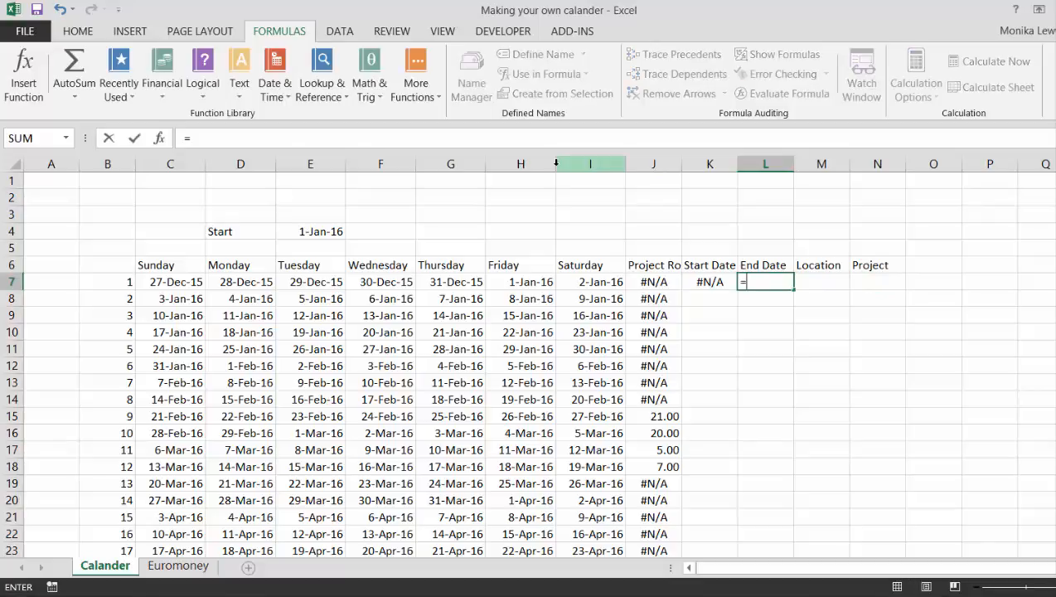
type("n")
key("BackSpace")
type("in")
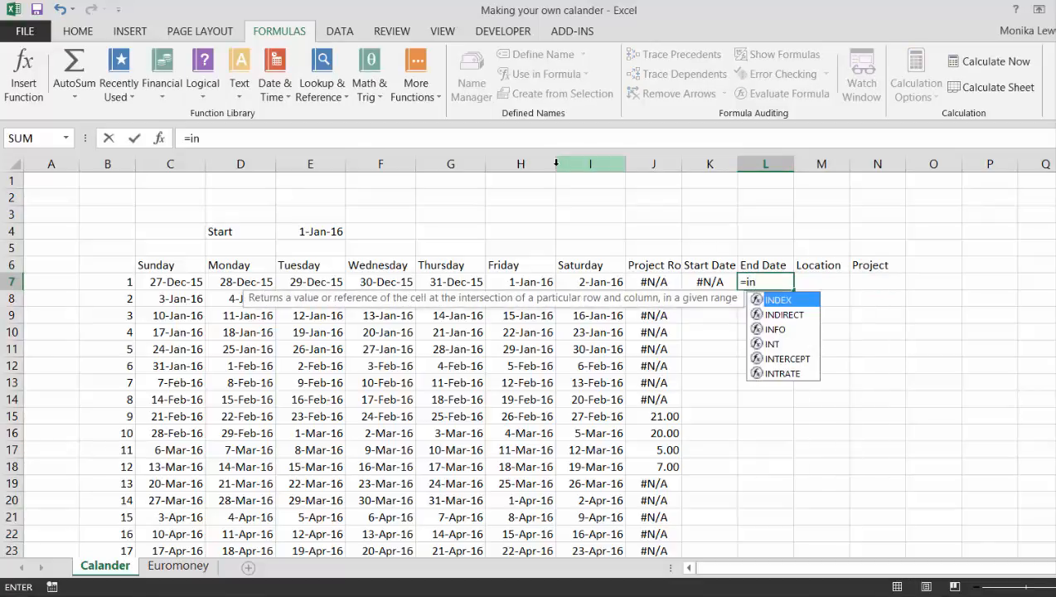
key("Tab")
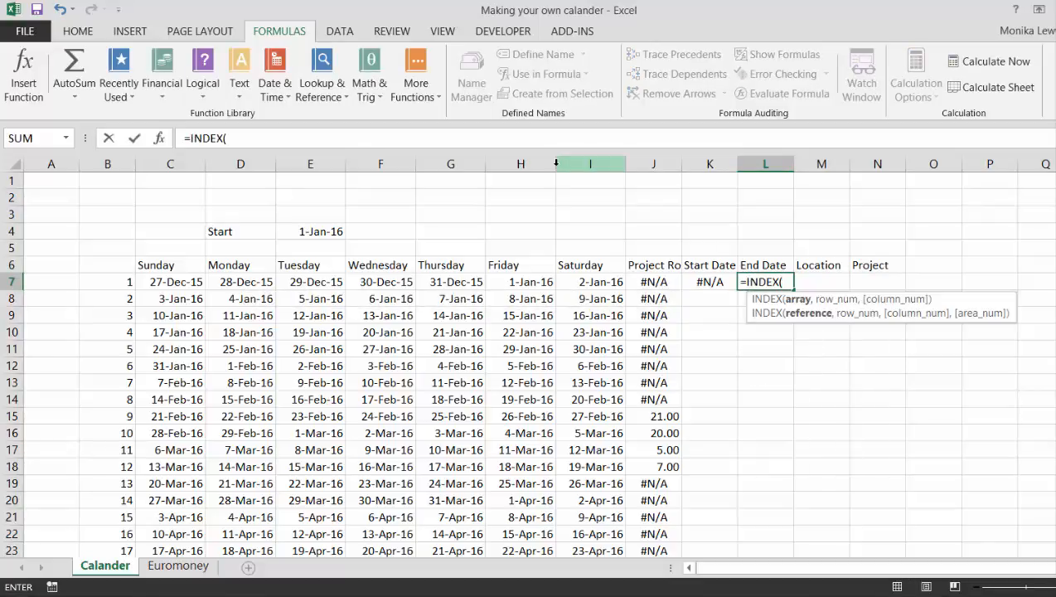
key("ctrl+Page_Down")
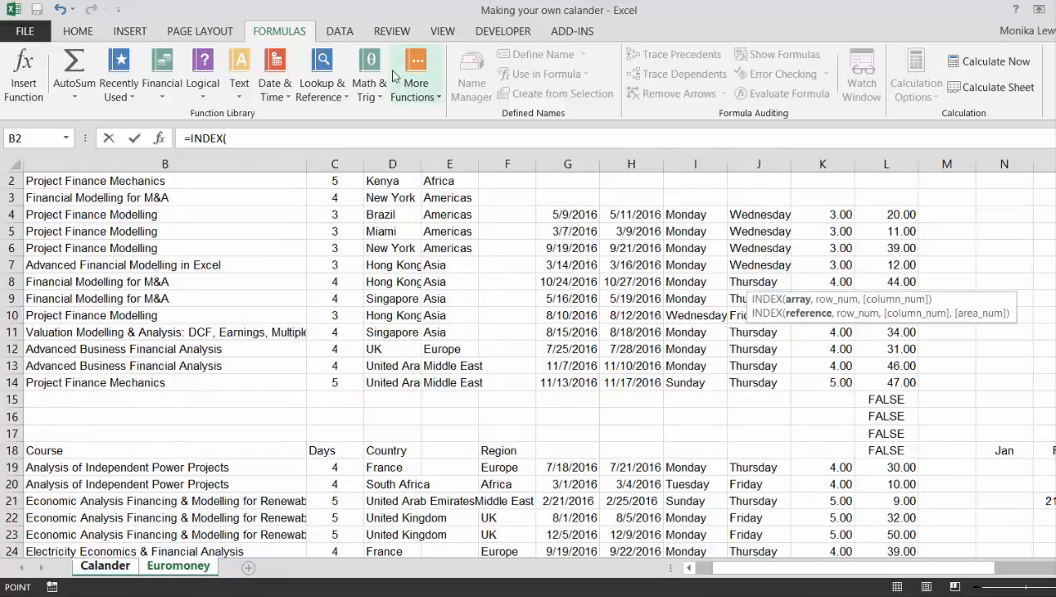
left_click(615, 156)
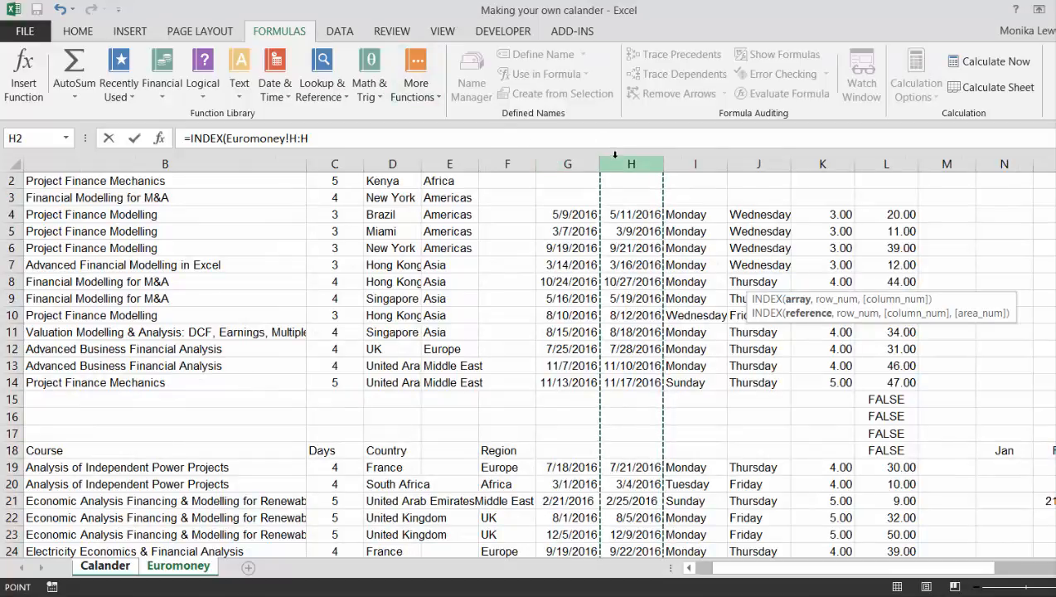
type(",")
key("ctrl+Page_Up")
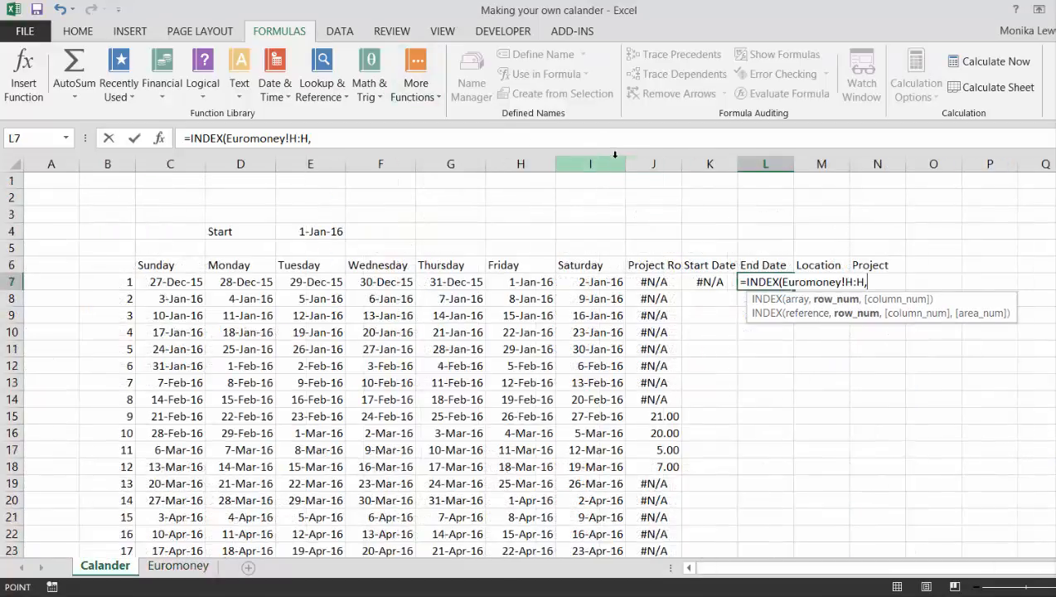
key("Left")
key("Left")
key("Left")
key("Left")
key("Left")
key("Left")
key("Left")
key("Left")
key("Left")
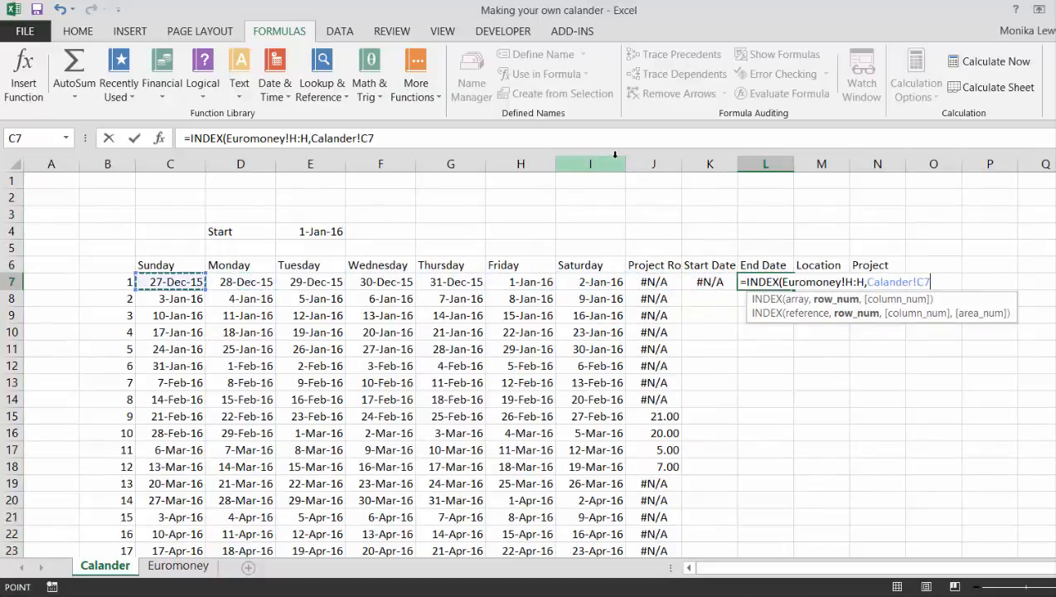
key("Right")
key("Right")
key("Right")
key("Right")
key("Right")
key("Right")
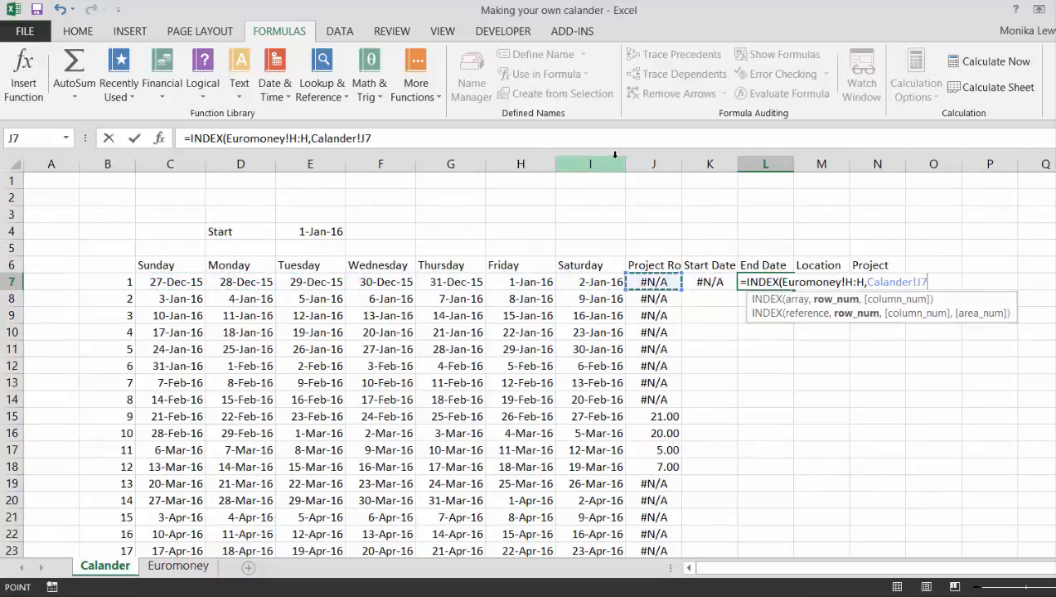
key("Return")
key("Up")
key("Right")
- Enter the location lookup =INDEX(Euromoney!D:D,Calander!J7) in M7
type("=in")
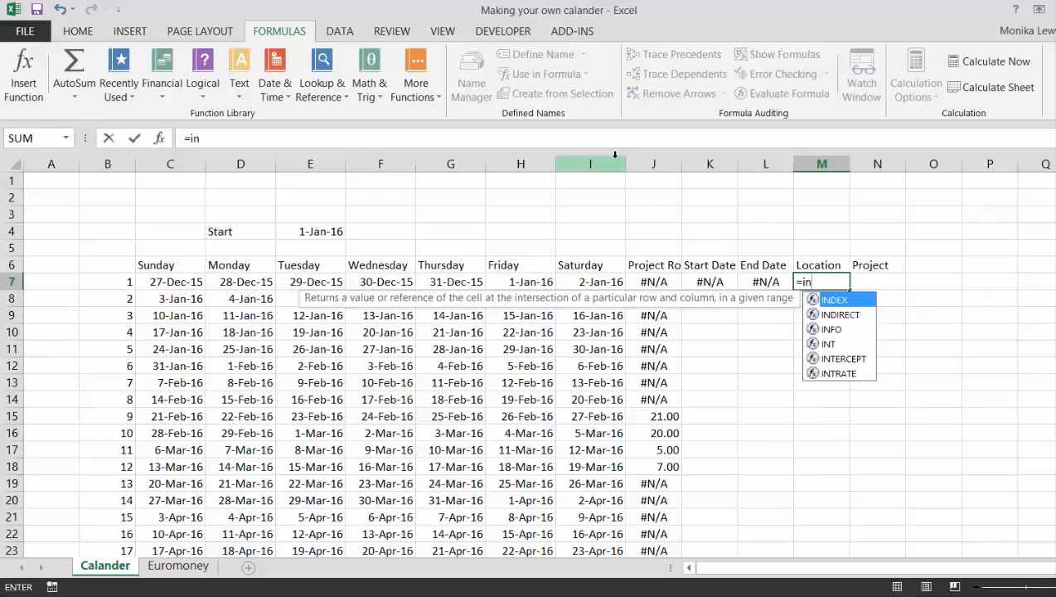
key("Tab")
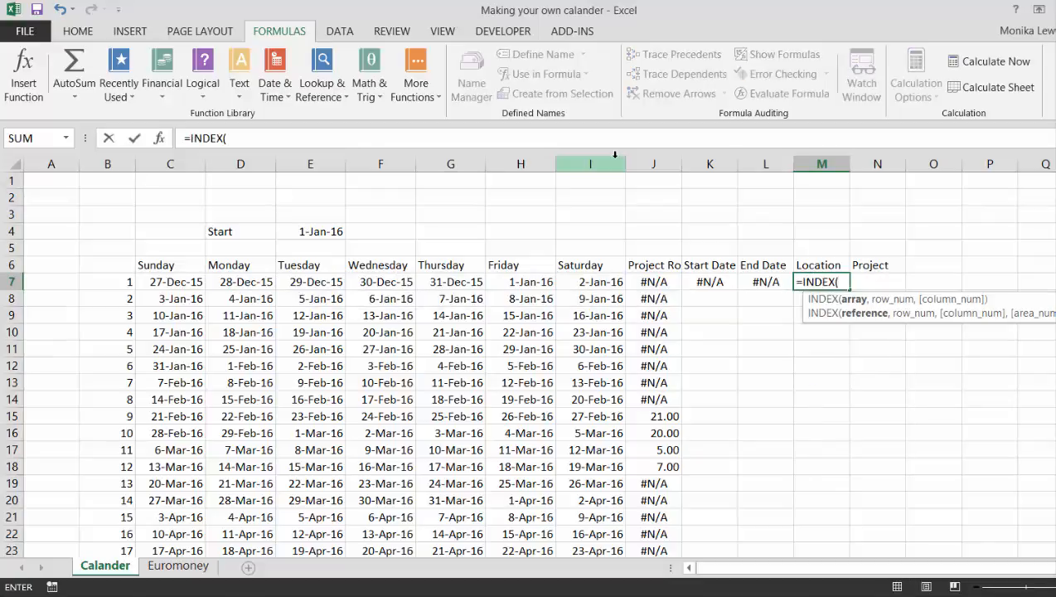
key("ctrl+Page_Down")
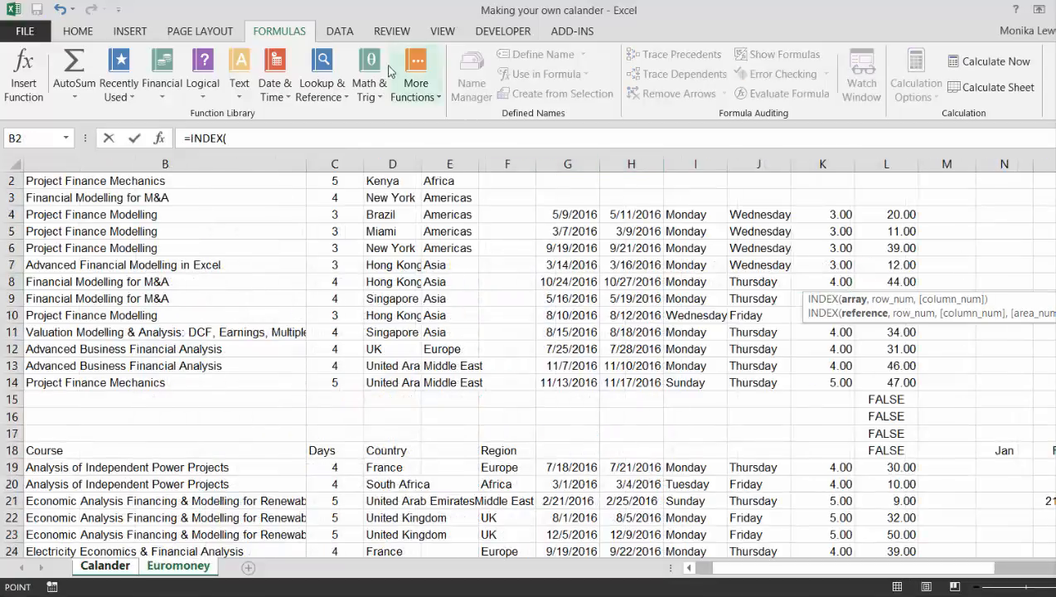
scroll(368, 187, "right", 2)
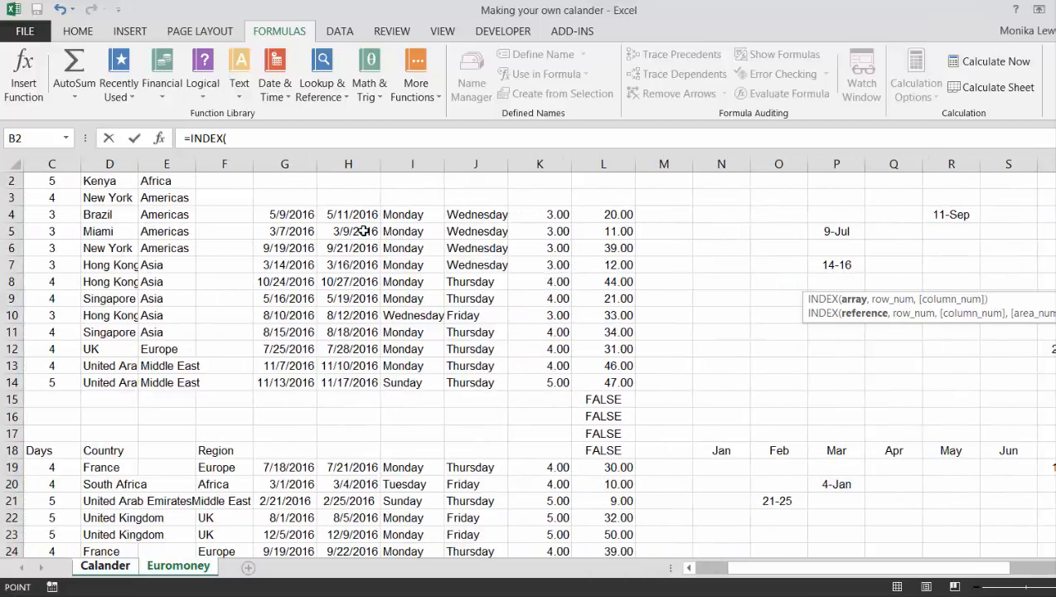
key("ctrl+Home")
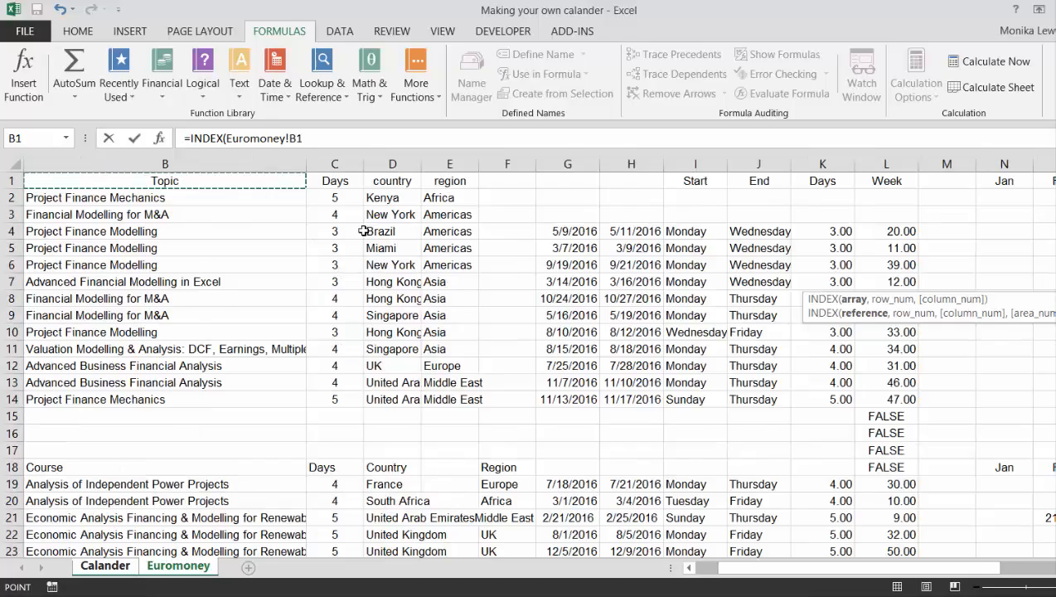
key("Down")
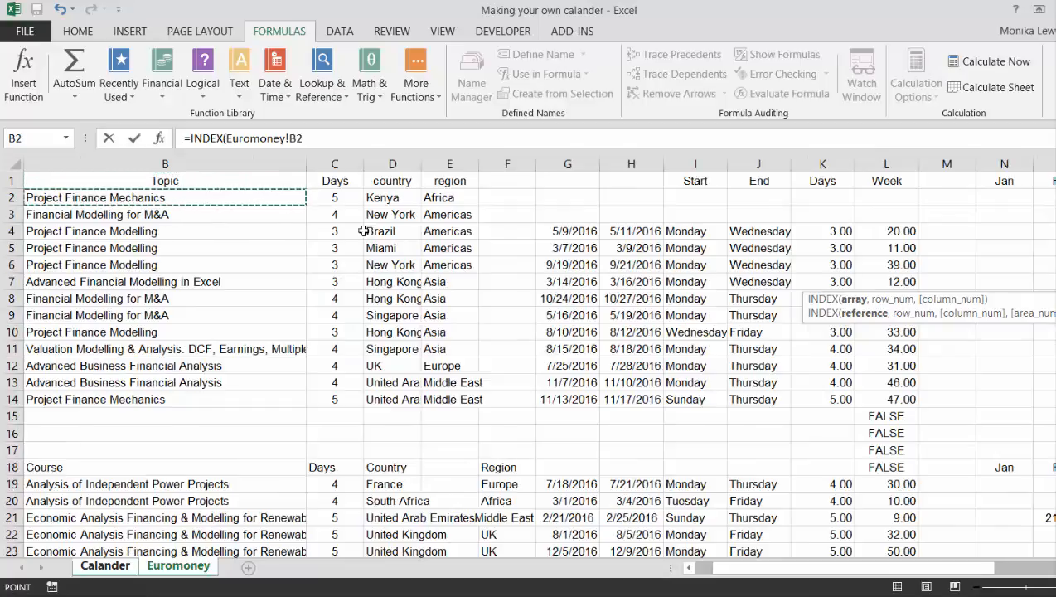
key("Down")
key("Up")
left_click(400, 162)
type(",")
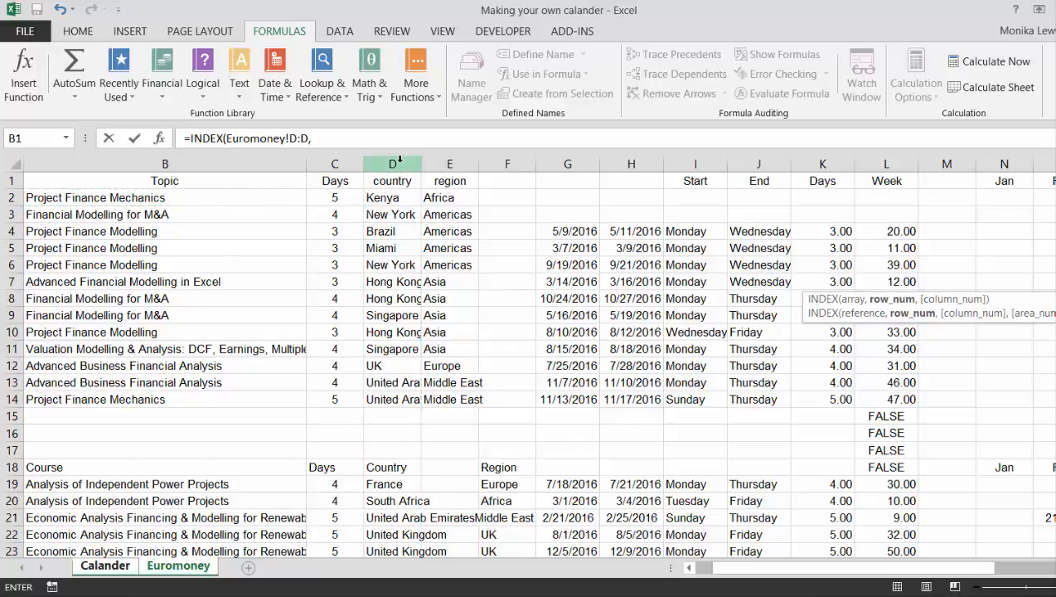
key("ctrl+Page_Up")
key("Left")
key("Left")
key("Left")
key("Left")
key("Right")
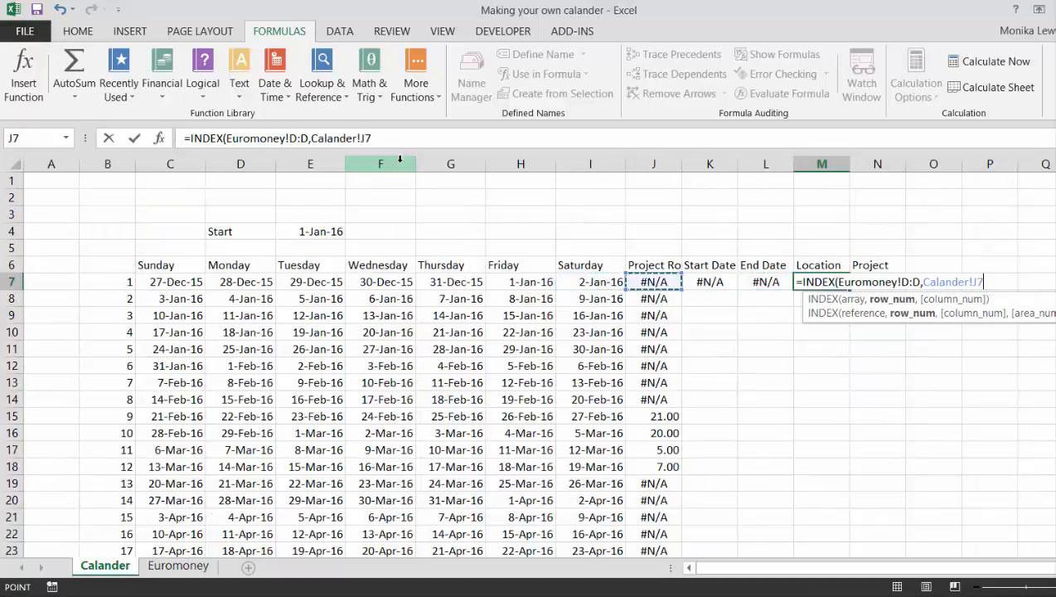
key("Return")
key("Up")
key("Right")
- Enter the project lookup =INDEX(Euromoney!B:B,Calander!J7) in N7
type("=")
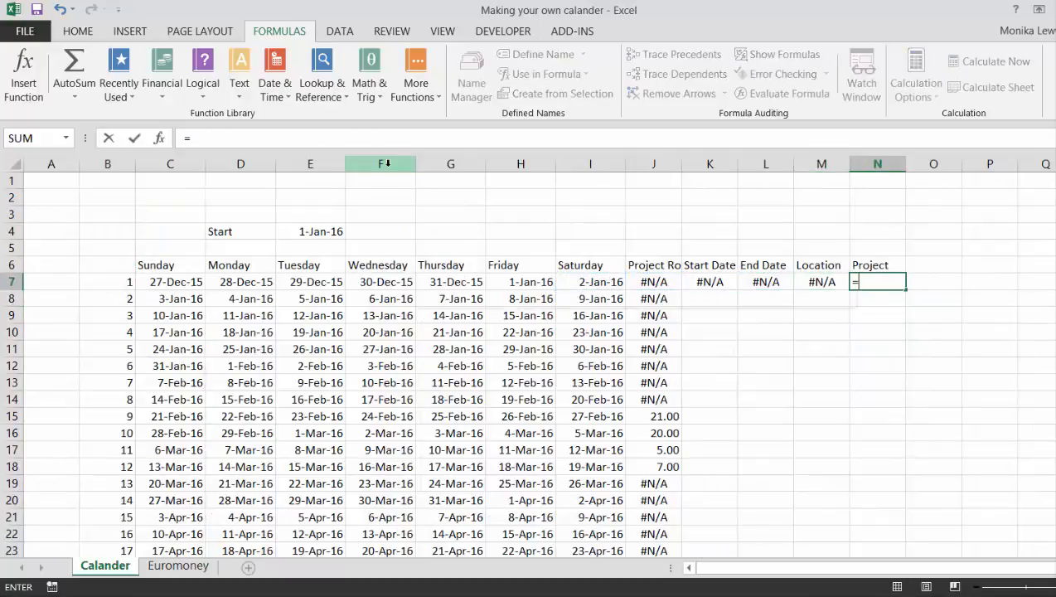
type("ind")
key("Tab")
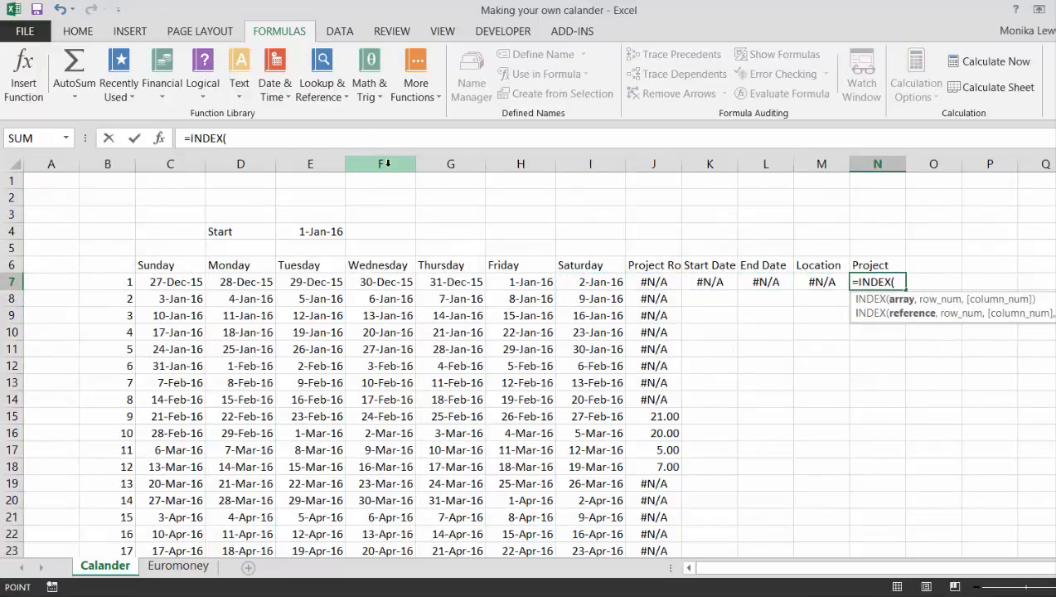
key("ctrl+Page_Down")
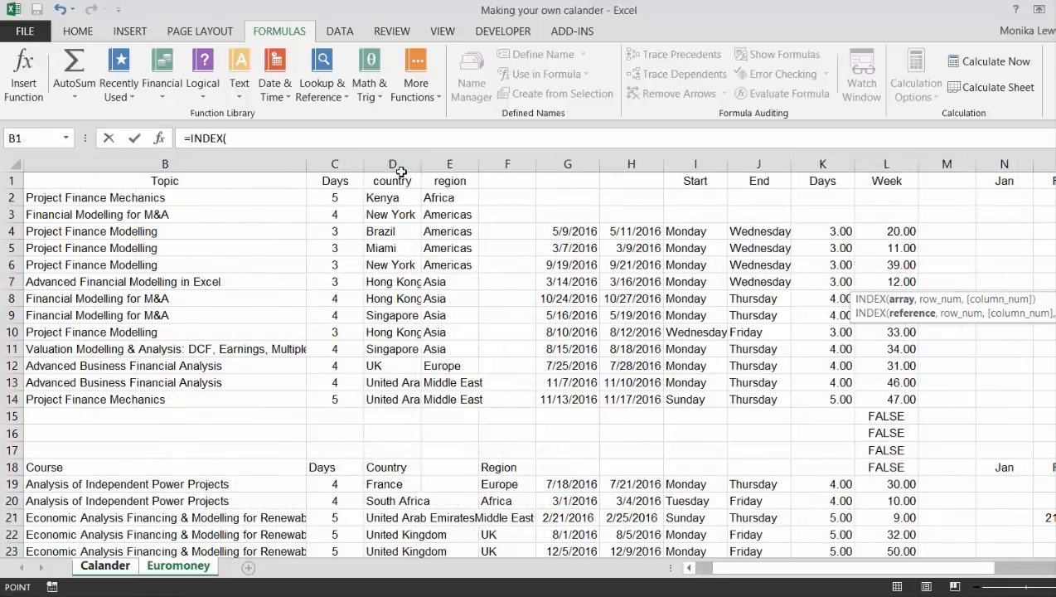
left_click(178, 165)
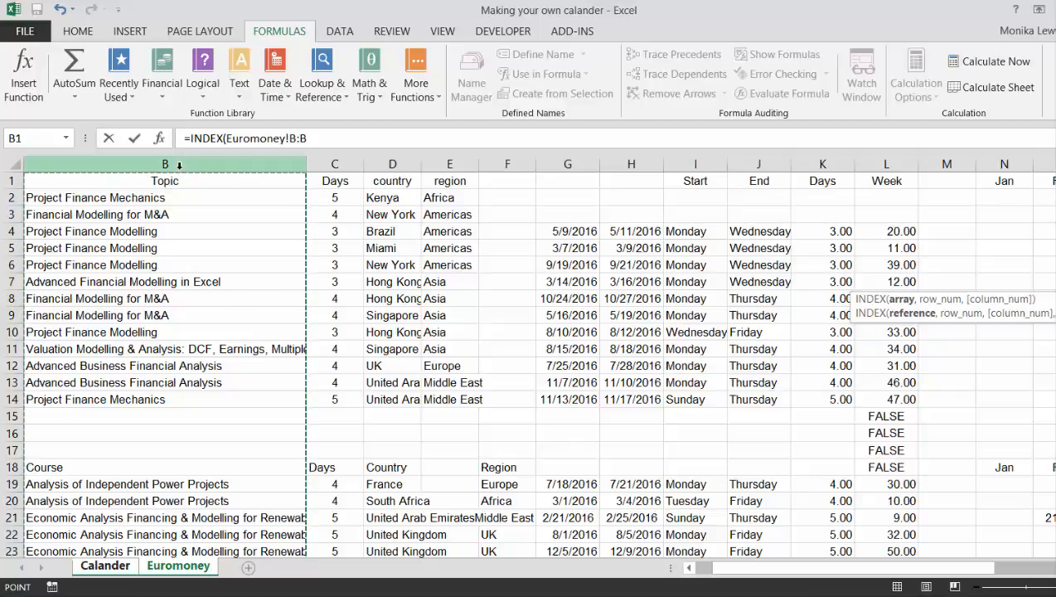
type(",")
key("ctrl+Page_Up")
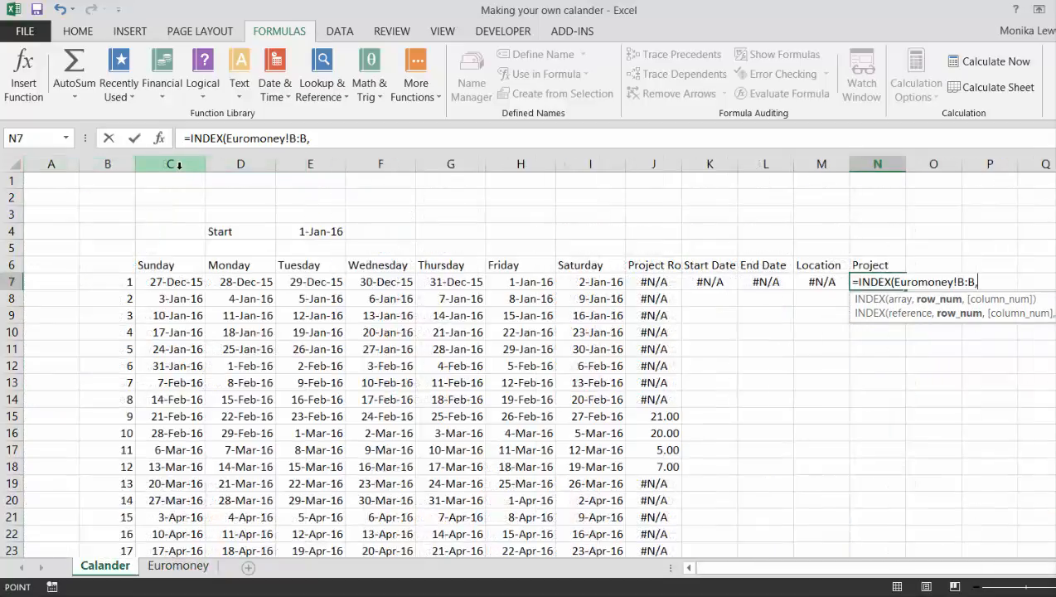
key("Left")
key("Left")
key("Left")
key("Left")
key("ctrl+Return")
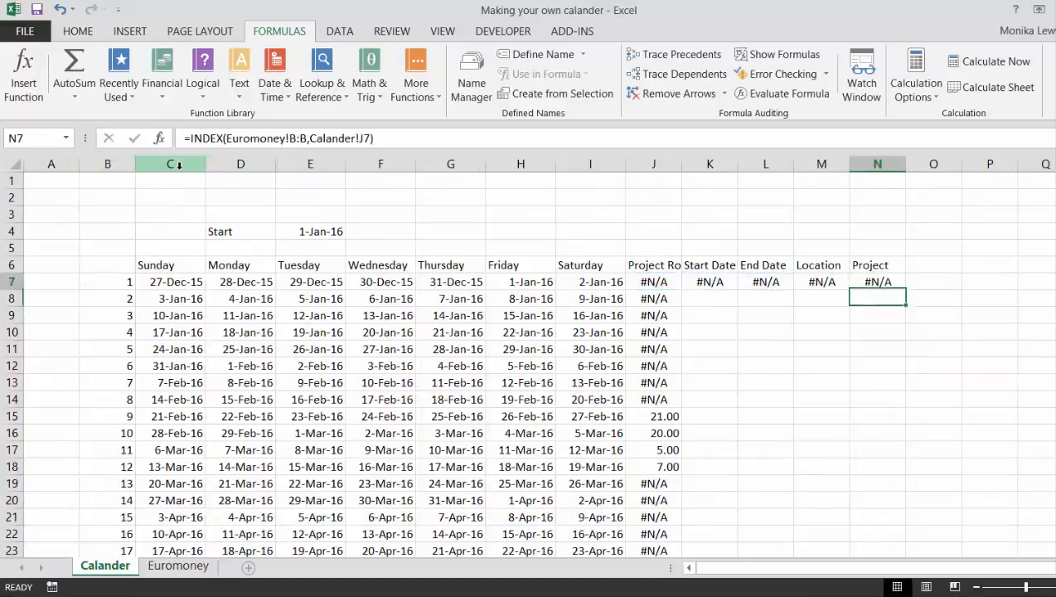
- Copy the K7:N7 lookups down all calendar rows and widen columns J to N
key("Left")
key("Left")
key("Left")
key("shift+Right")
key("shift+Right")
key("shift+Right")
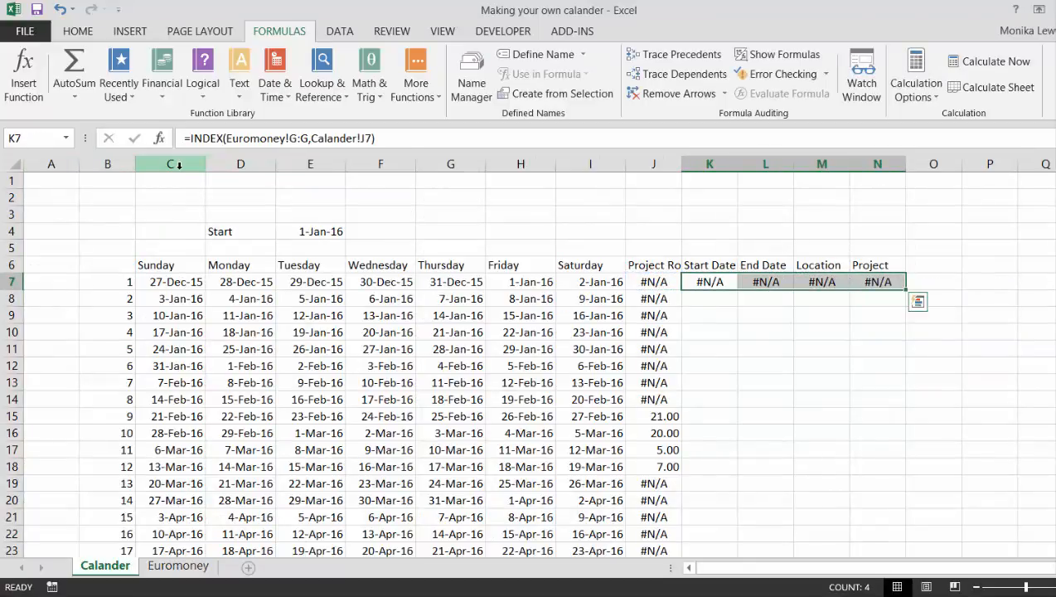
double_click(907, 290)
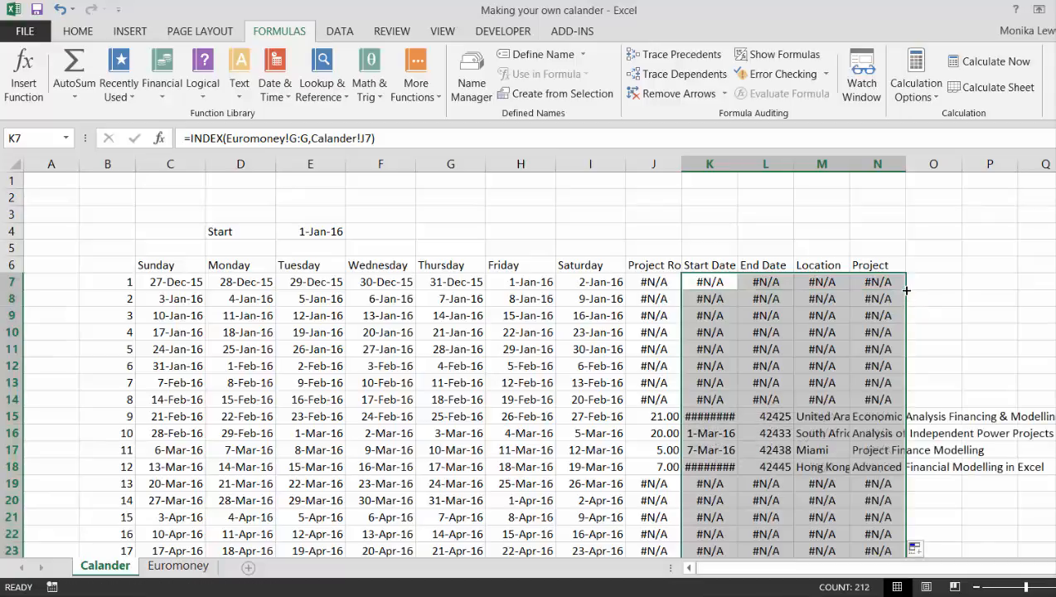
left_click(709, 227)
left_click_drag(653, 164, 953, 163)
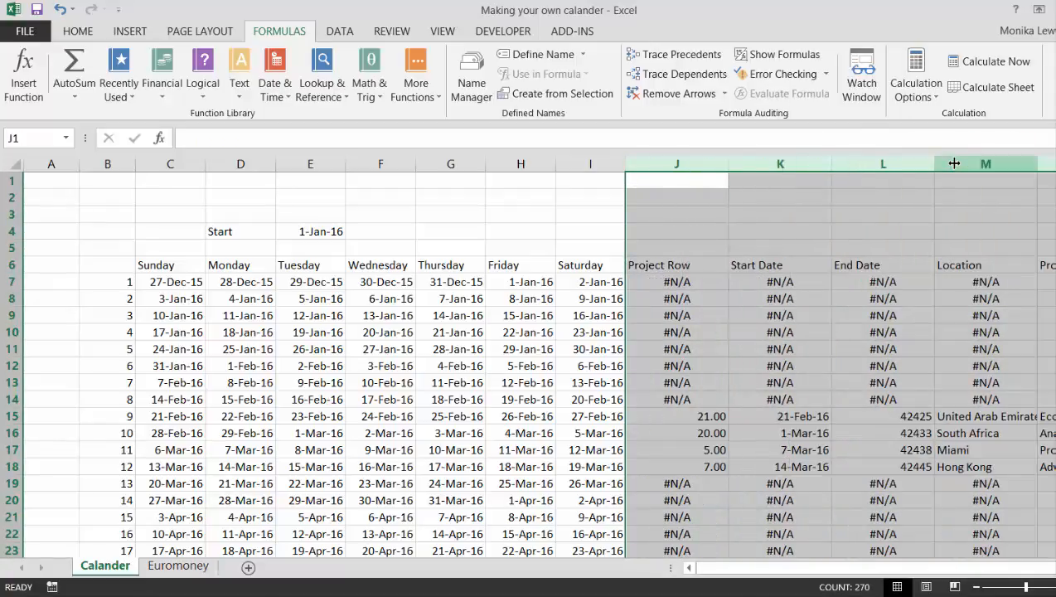
key("Down")
key("Down")
key("Down")
key("Down")
key("Down")
key("Down")
key("Down")
key("Down")
key("Down")
key("Down")
key("Down")
key("Down")
key("Down")
key("Down")
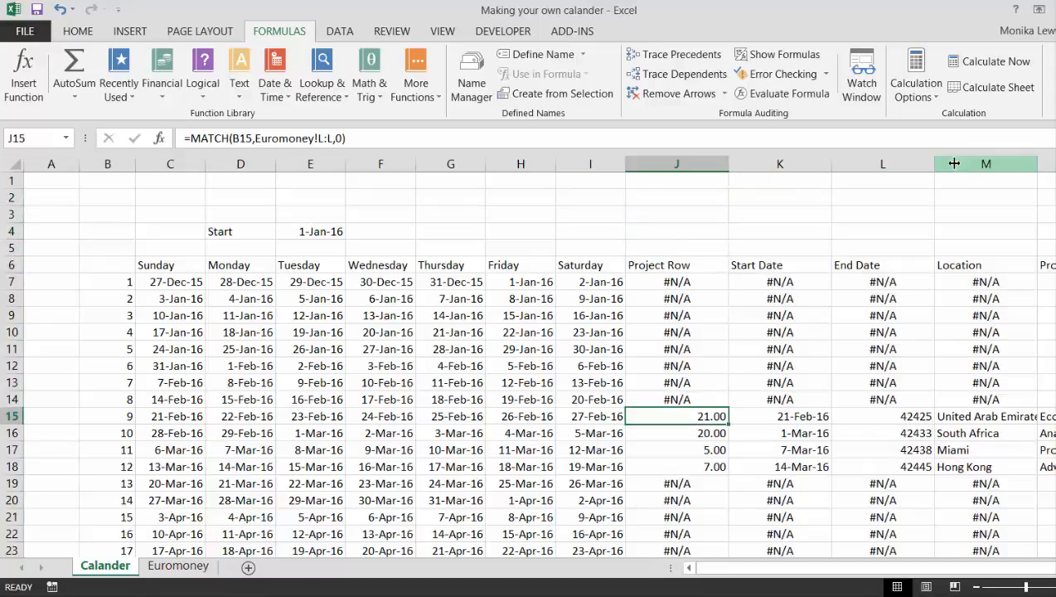
key("Right")
key("Down")
key("Left")
- Apply date format to End Date column L so it shows values like 25-Feb-16
key("Up")
key("Left")
key("Left")
key("Left")
key("Left")
key("Left")
key("Left")
key("Left")
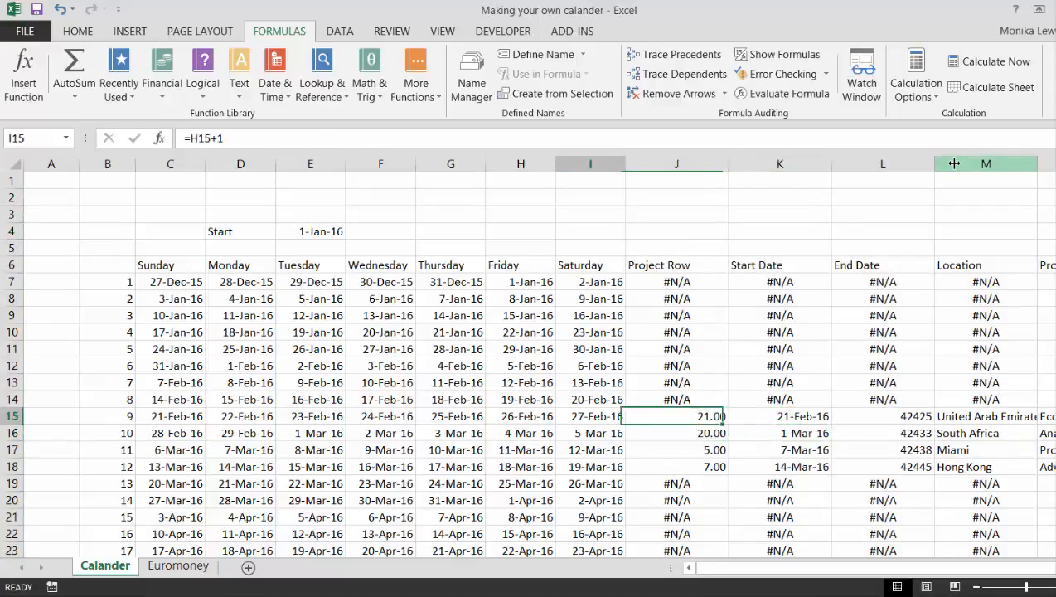
key("Right")
key("Right")
key("Right")
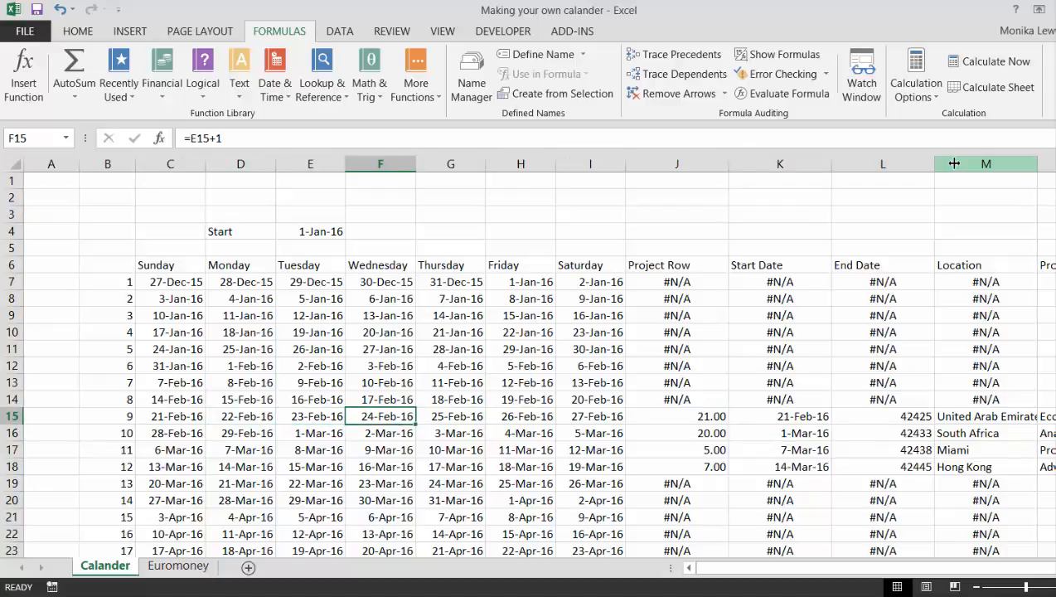
key("Right")
key("Right")
key("Right")
key("Right")
key("Right")
key("Right")
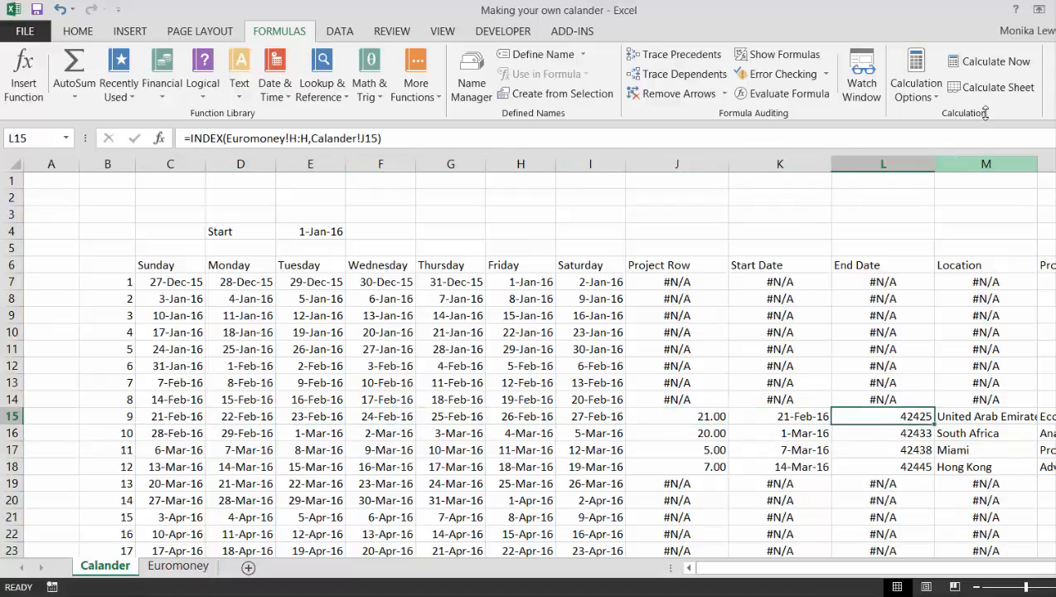
left_click(885, 165)
key("ctrl+shift+3")
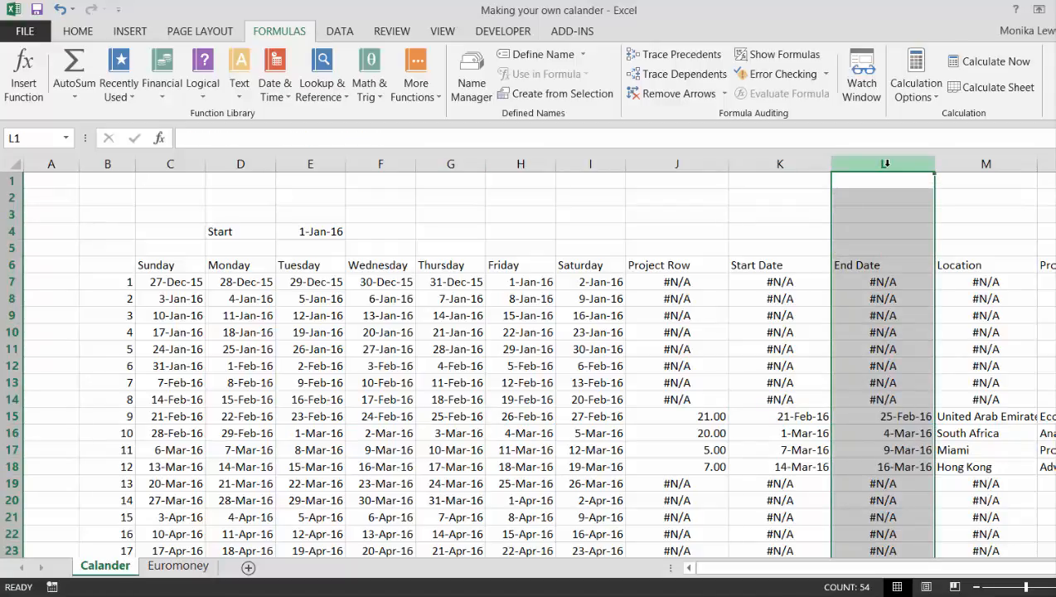
- Select the calendar date grid C7:I59
key("Left")
key("Left")
key("Left")
key("Left")
key("Left")
key("Left")
key("Left")
key("Left")
key("Down")
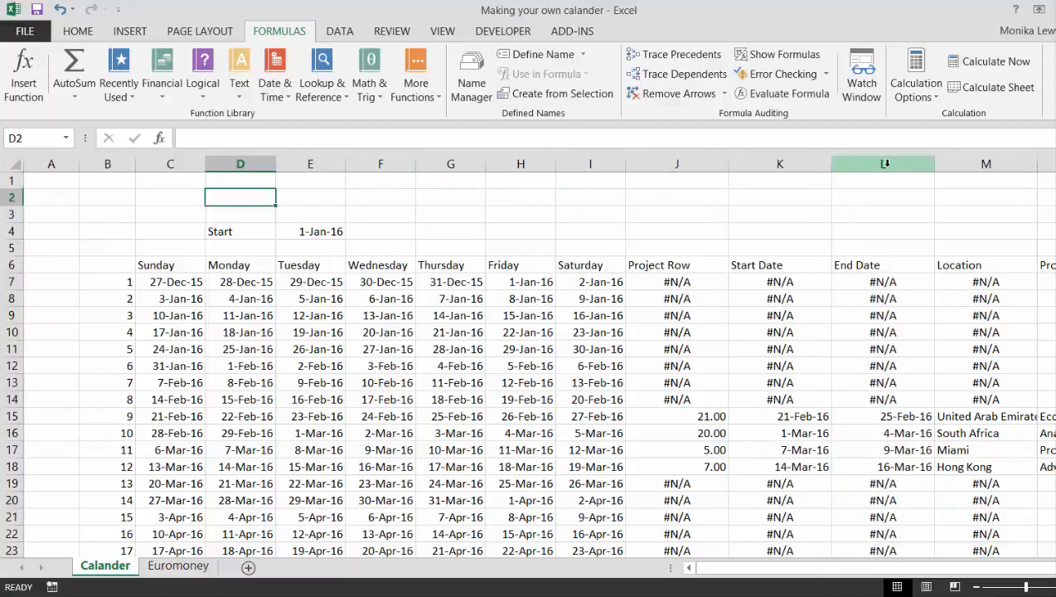
key("Down")
key("Down")
key("Down")
key("Down")
key("Down")
key("Left")
key("shift+Right")
key("shift+Right")
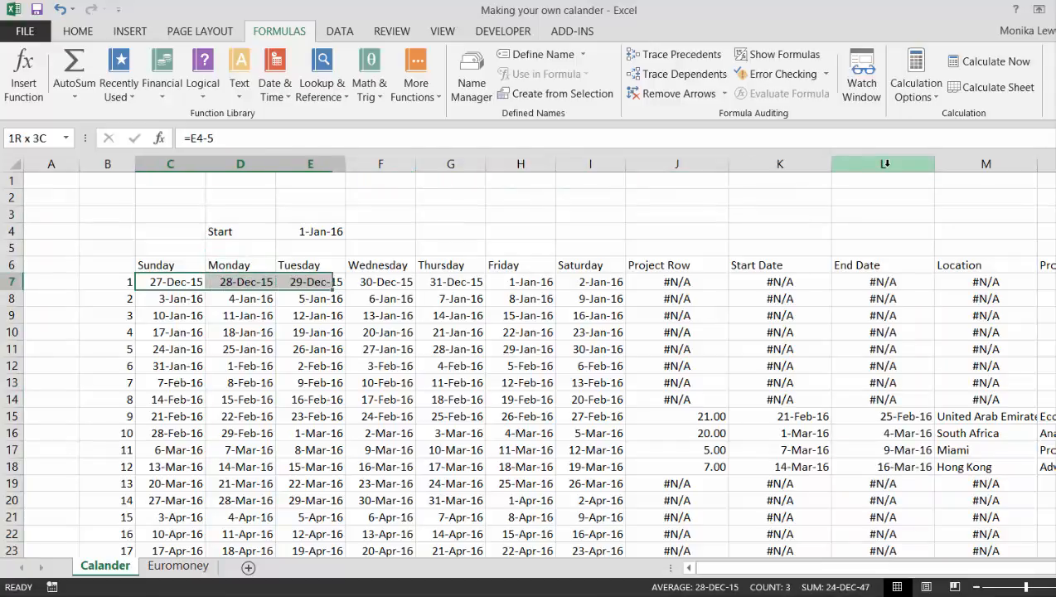
key("shift+Right")
key("shift+Right")
key("shift+Right")
key("shift+Right")
key("ctrl+shift+Down")
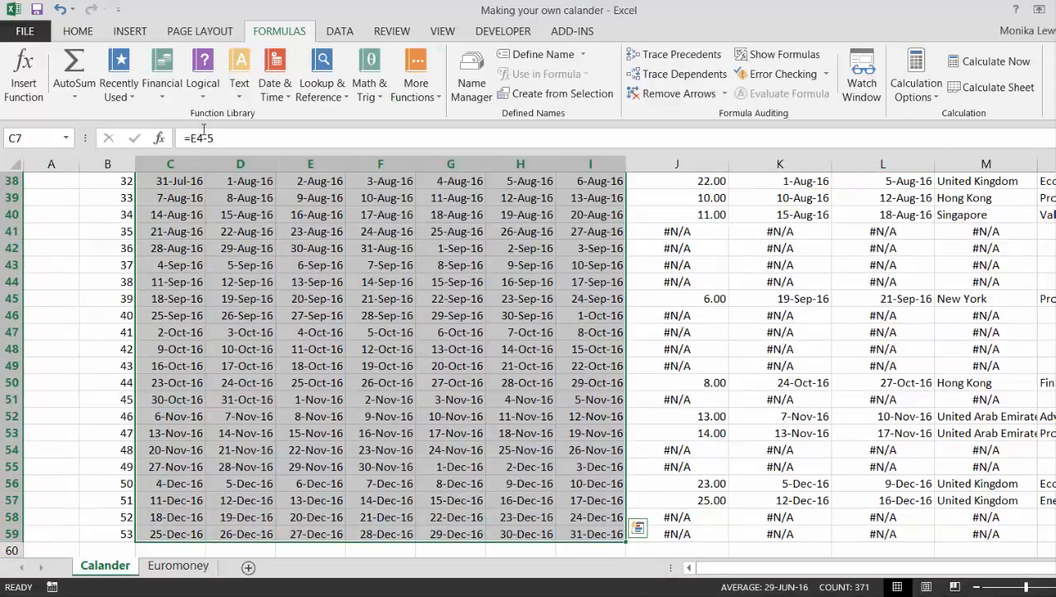
left_click(77, 33)
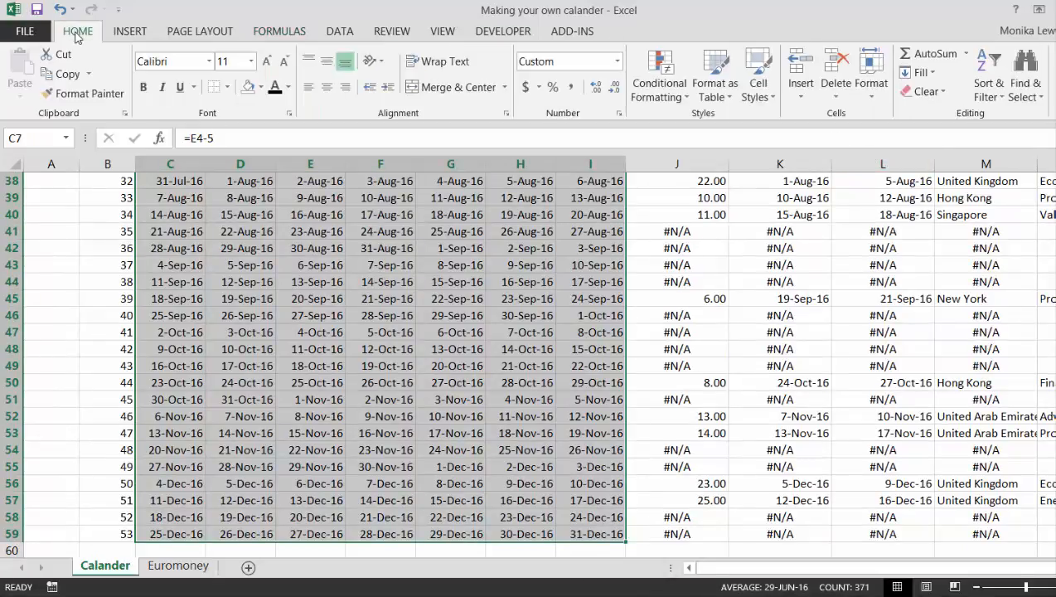
left_click(676, 97)
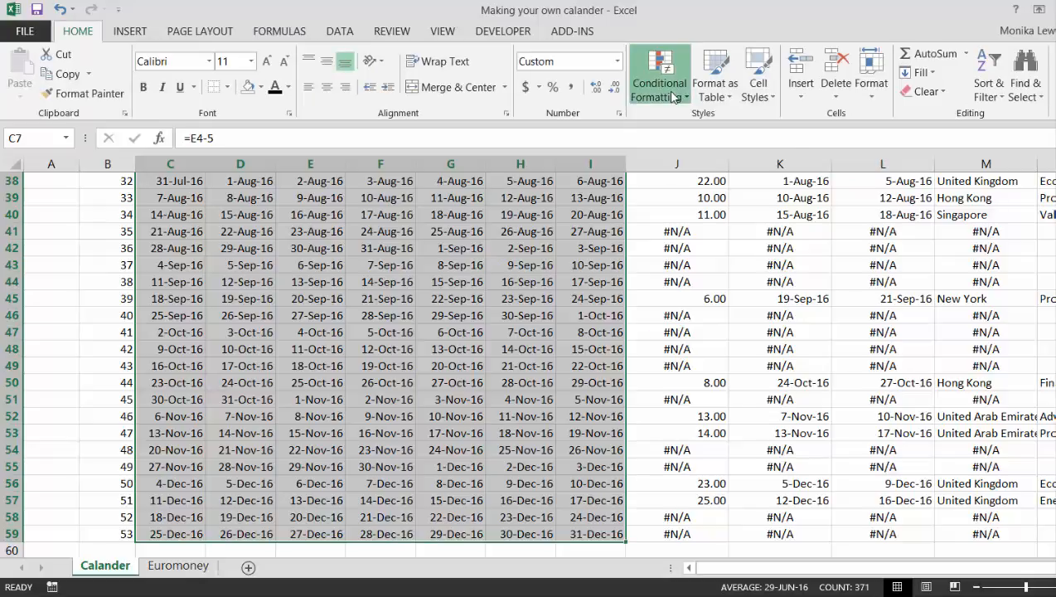
left_click(678, 305)
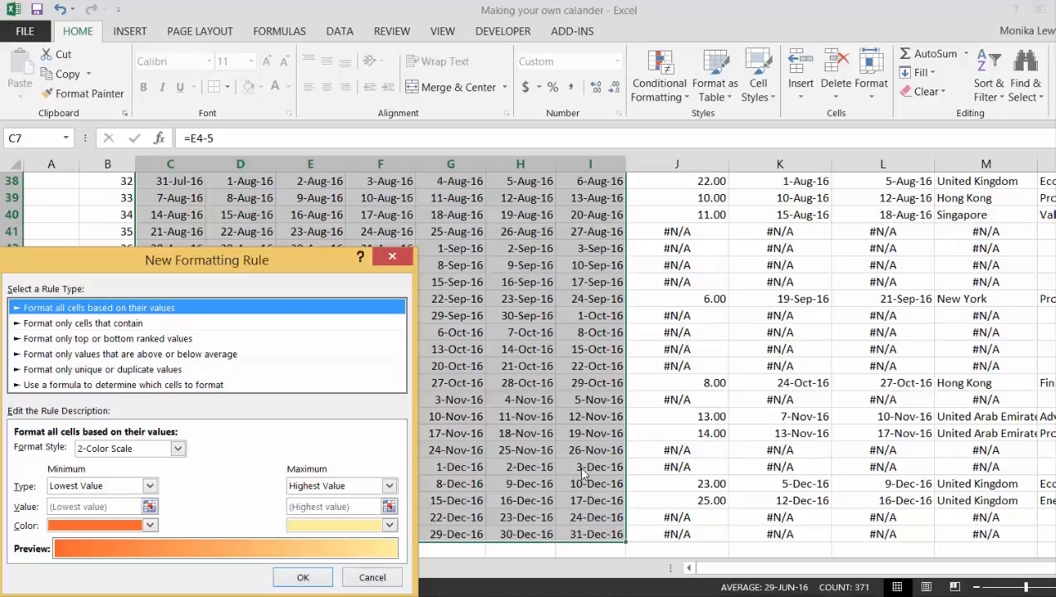
left_click(188, 385)
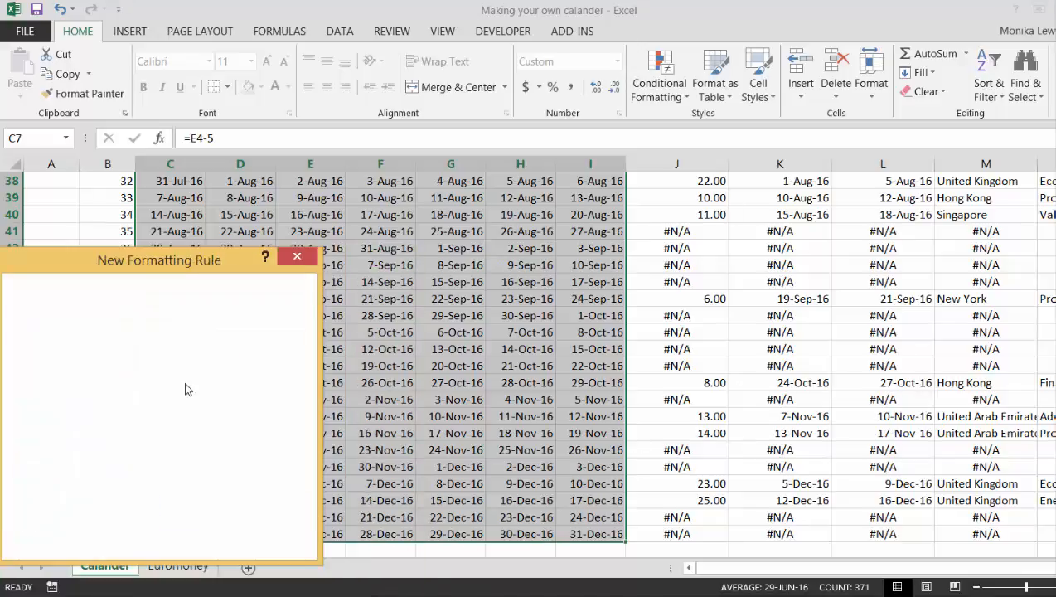
left_click(293, 451)
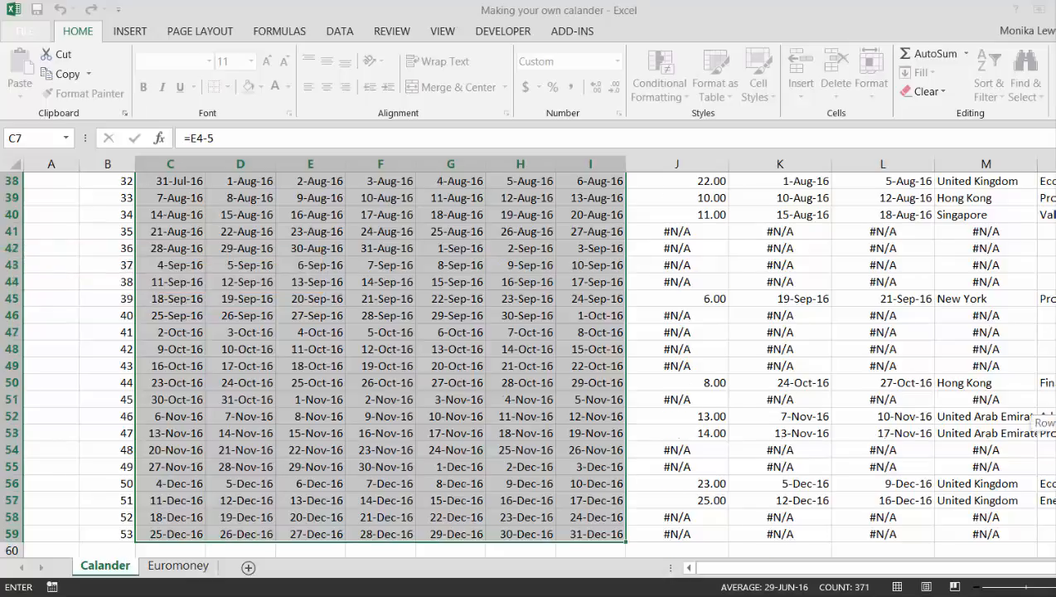
scroll(6, 247, "up", 12)
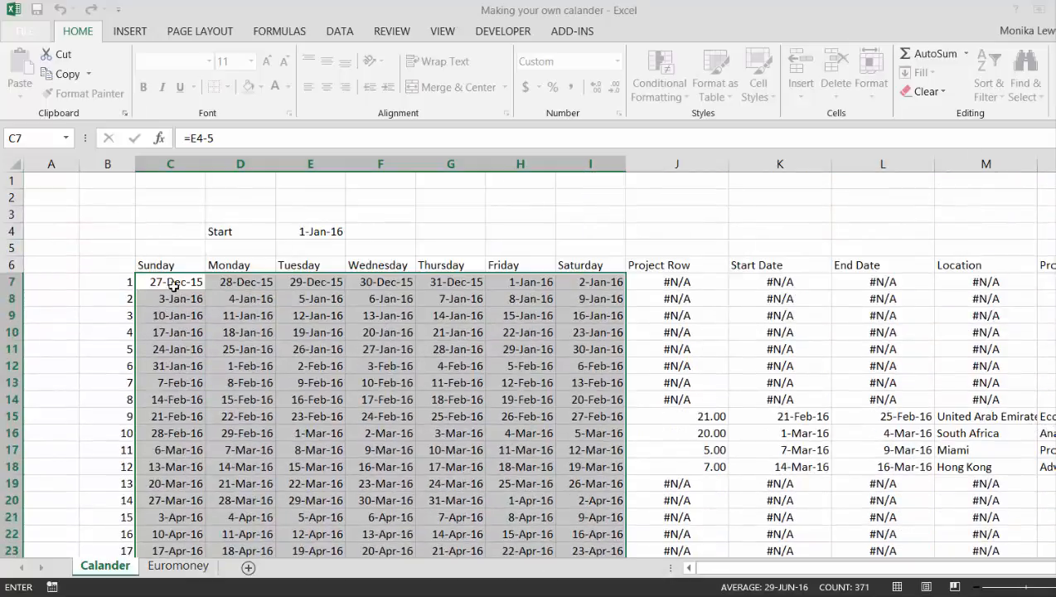
left_click(179, 281)
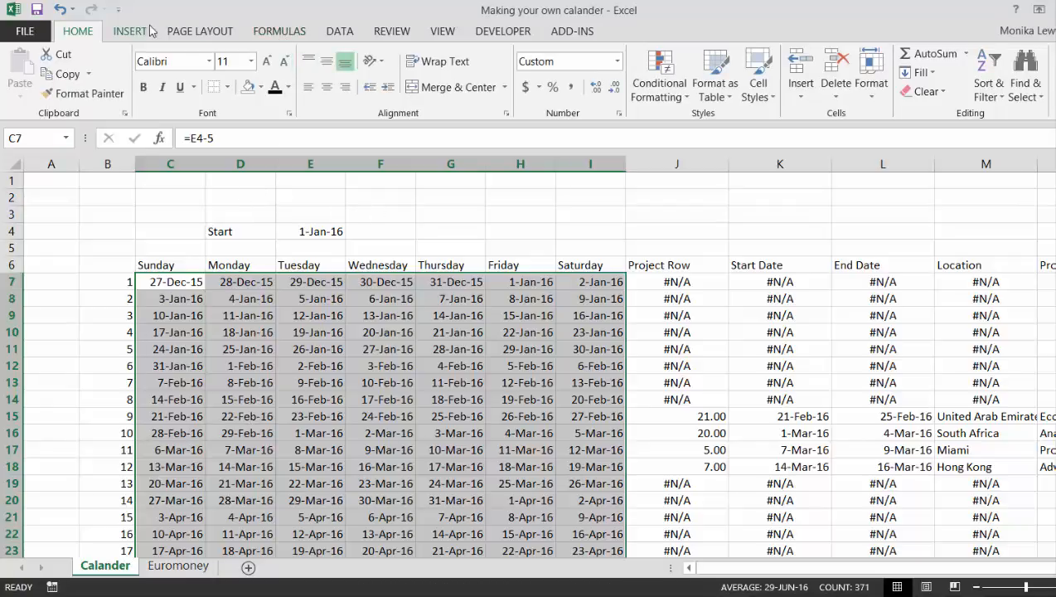
left_click(662, 86)
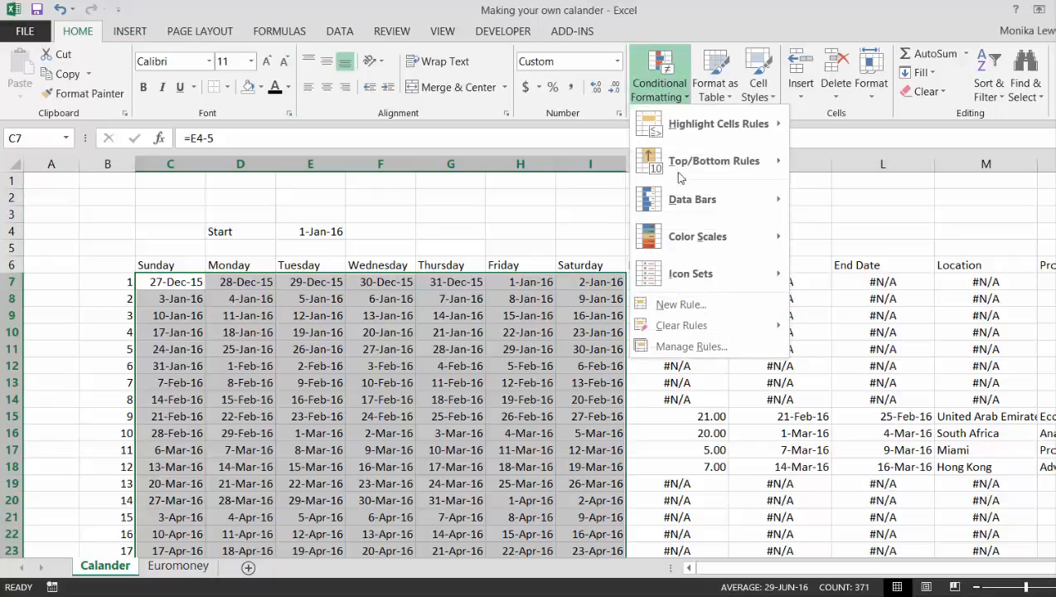
left_click(681, 304)
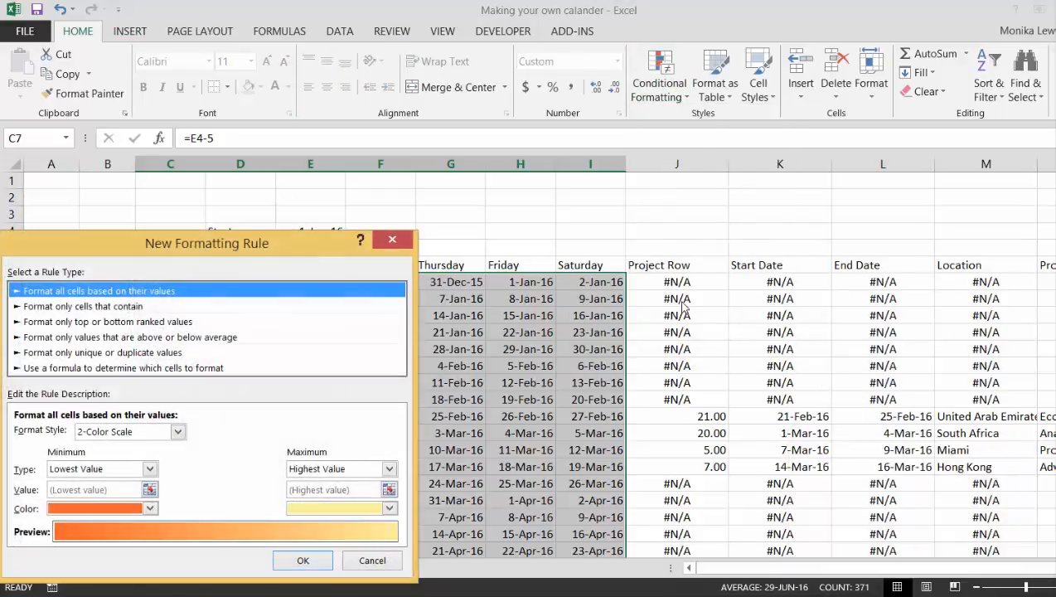
left_click(113, 372)
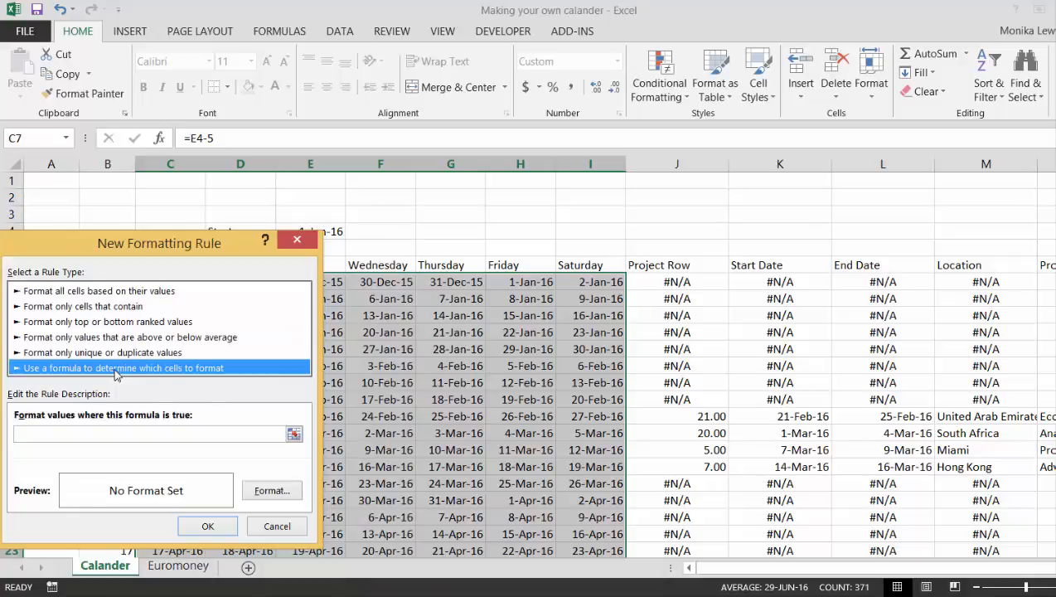
left_click(295, 434)
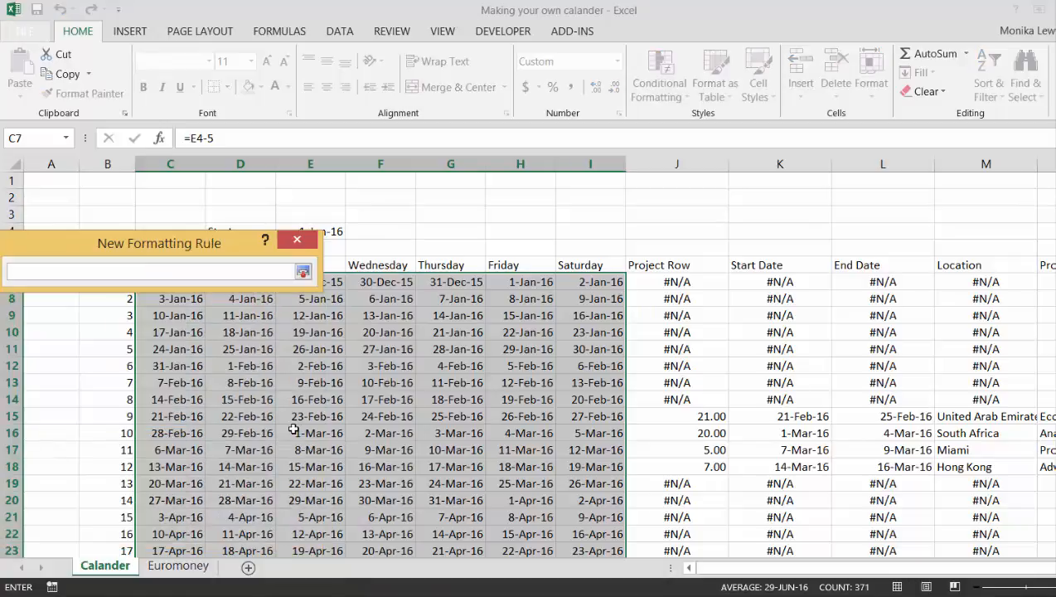
left_click_drag(216, 243, 355, 177)
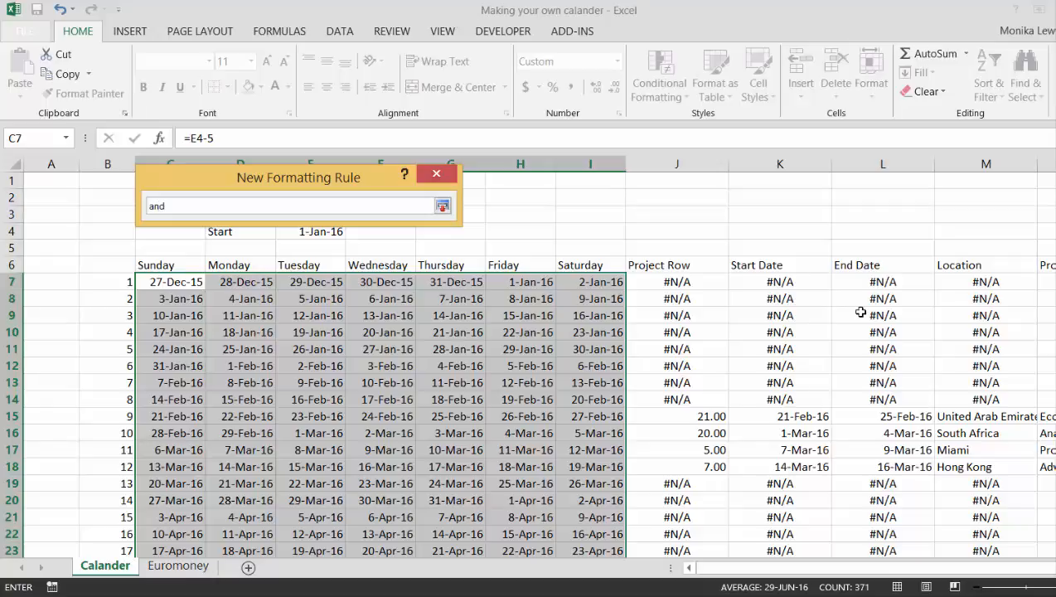
left_click(181, 281)
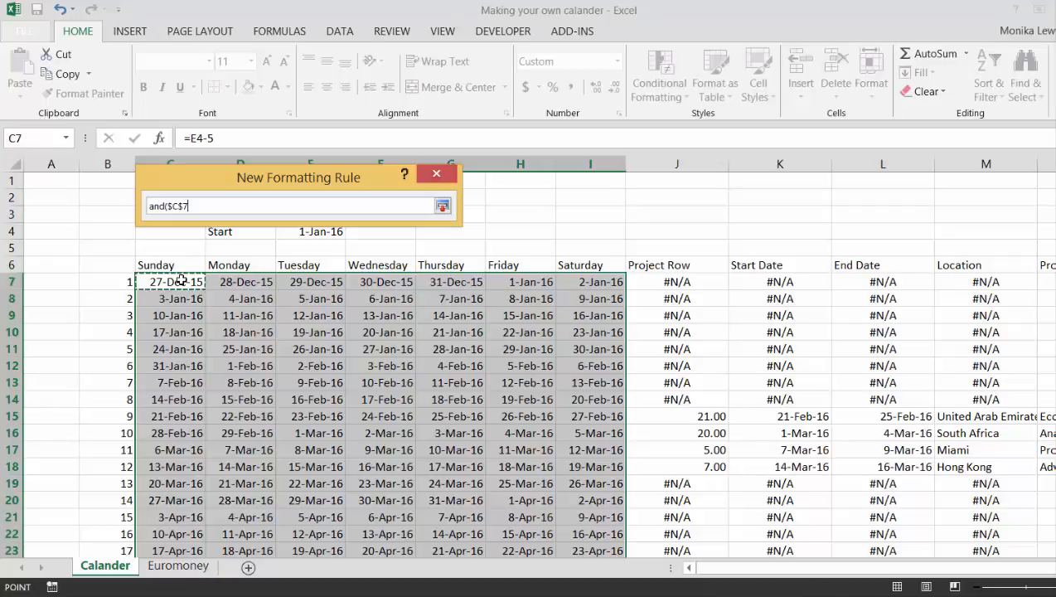
key("F4")
key("F4")
key("F4")
type("<=")
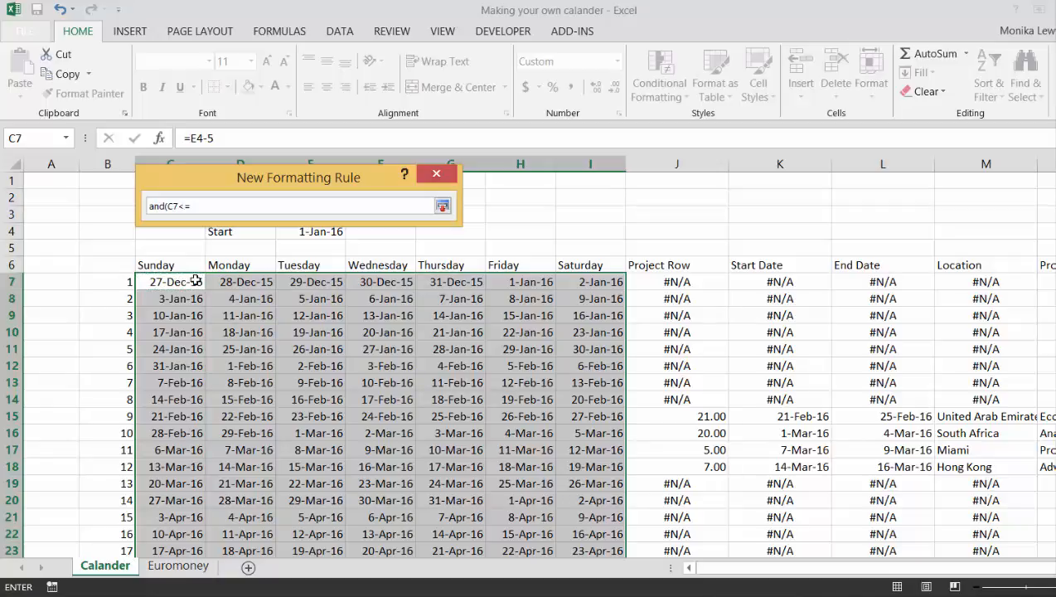
left_click(759, 280)
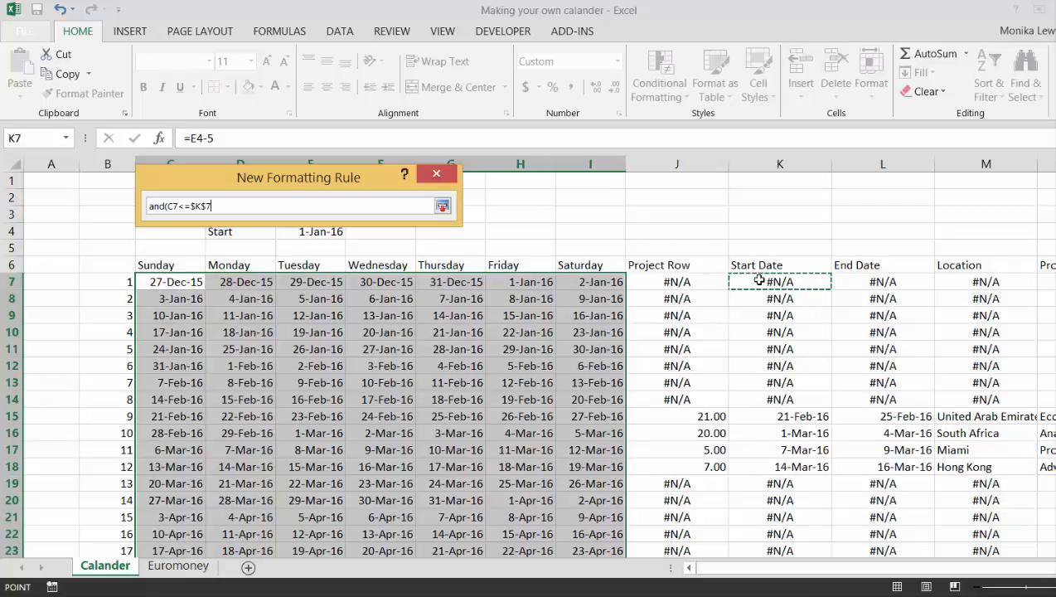
key("F4")
key("F4")
key("F4")
key("F4")
key("F4")
key("F4")
type(",")
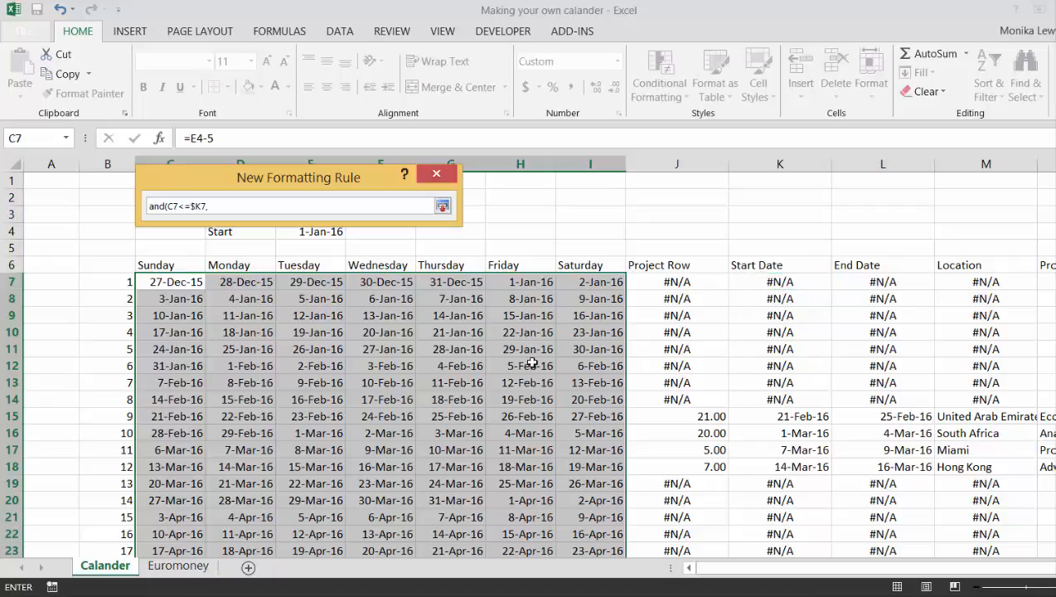
left_click(160, 282)
key("F4")
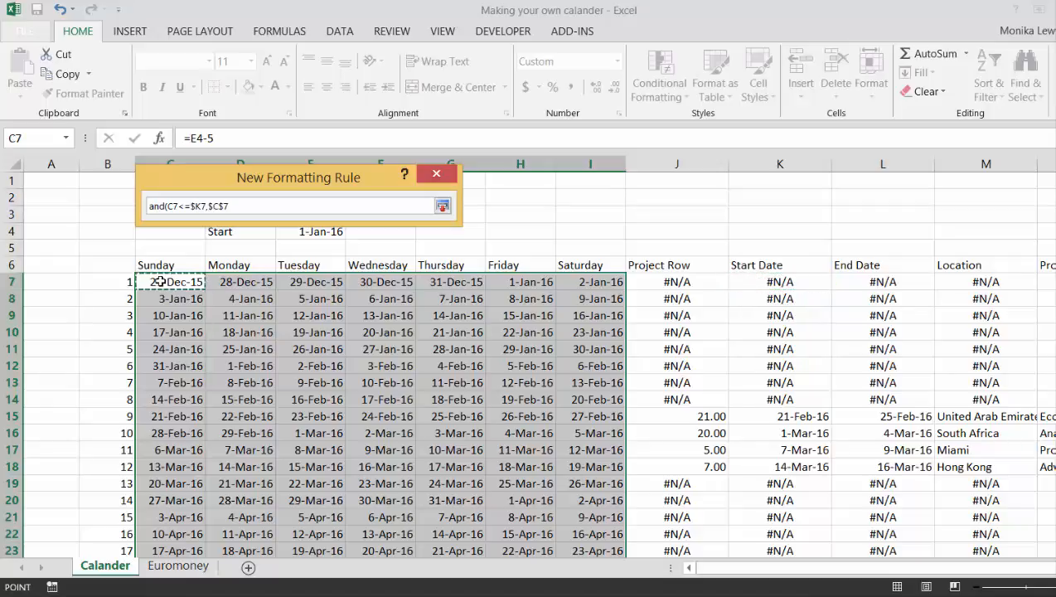
key("F4")
key("F4")
key("F4")
type("<=")
left_click(859, 281)
key("F4")
key("F4")
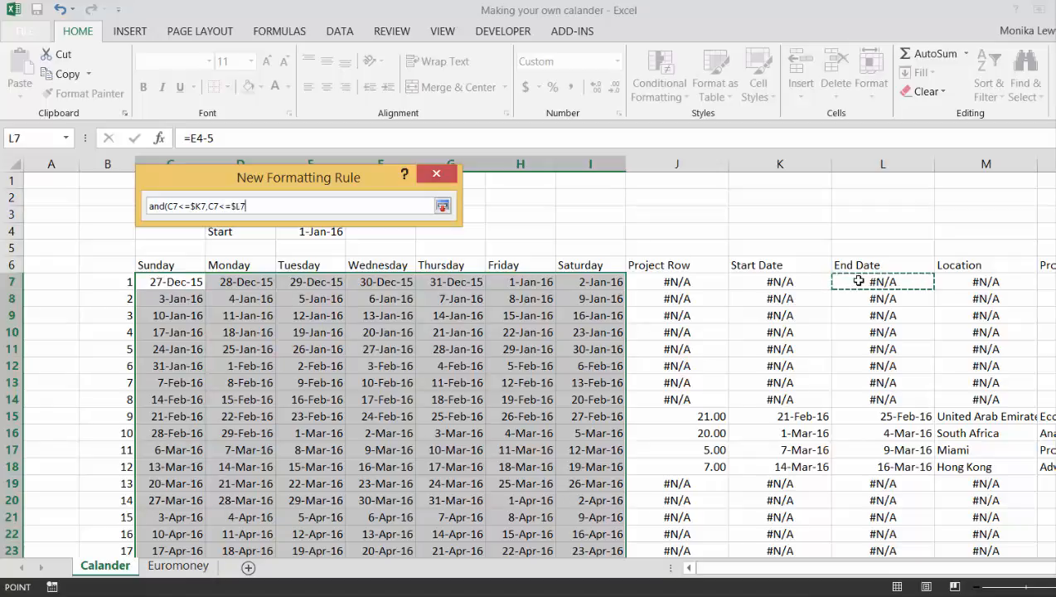
type(")")
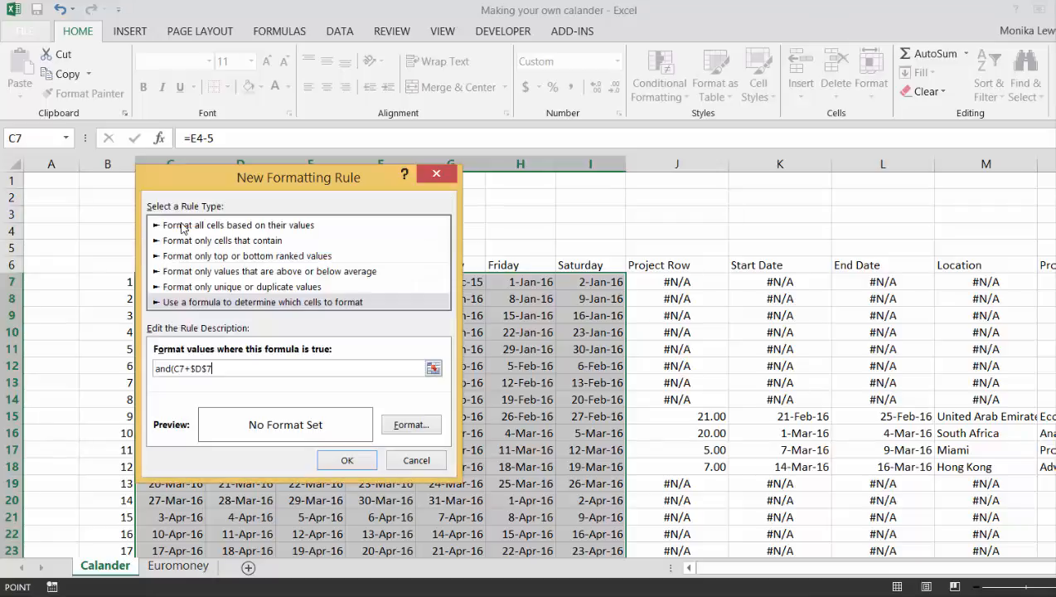
key("Escape")
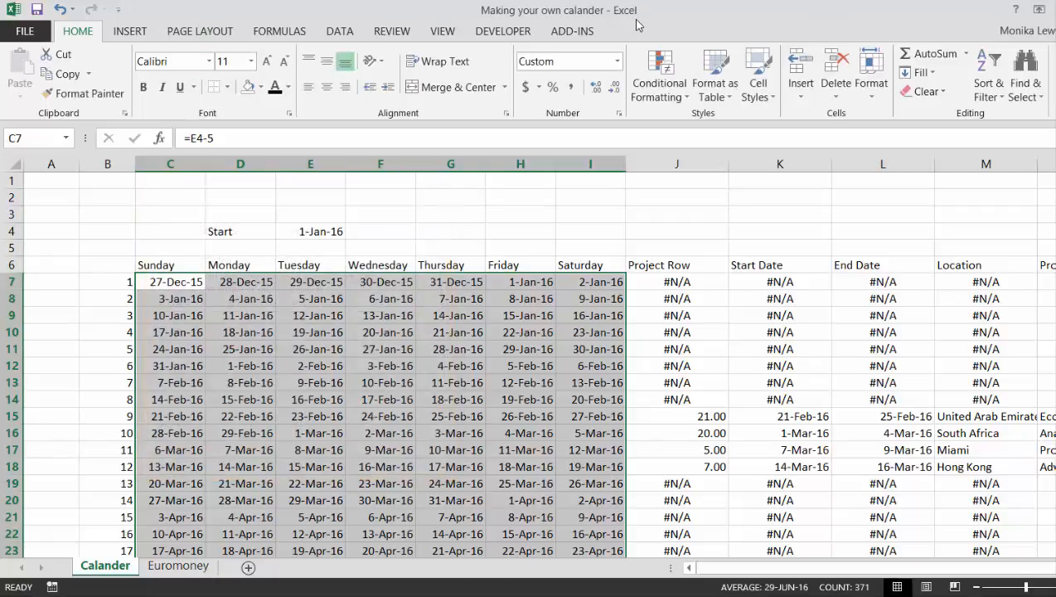
- Start a new formula-based conditional formatting rule for the calendar dates
left_click(660, 77)
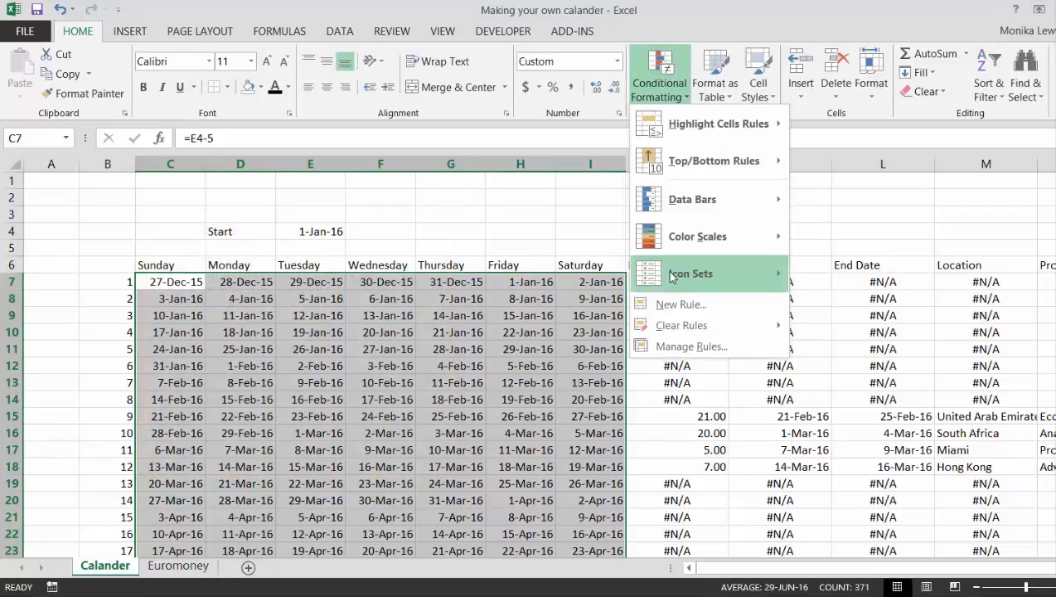
left_click(676, 306)
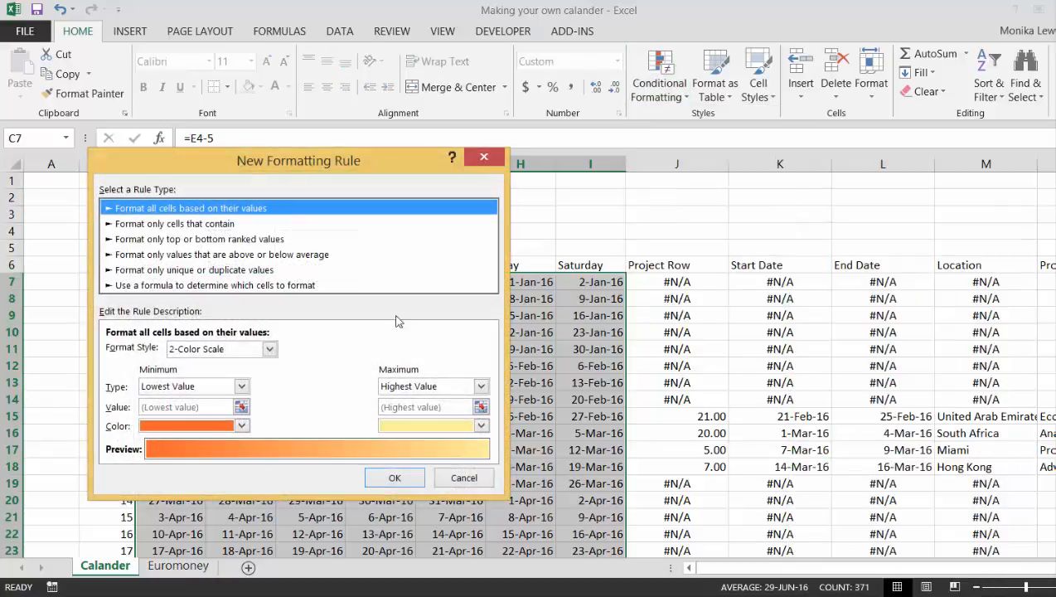
left_click(282, 287)
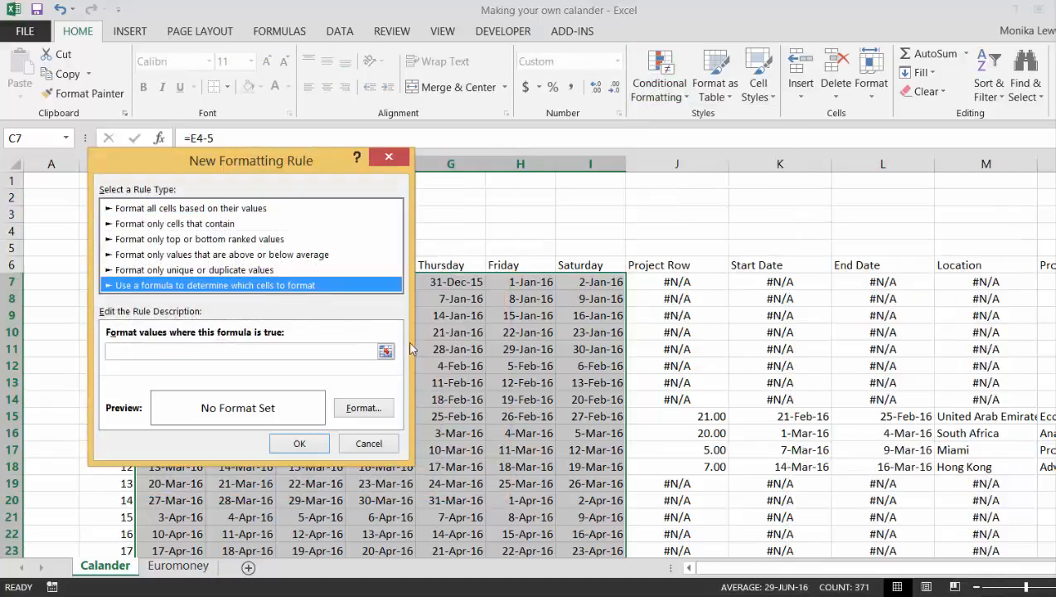
left_click(385, 352)
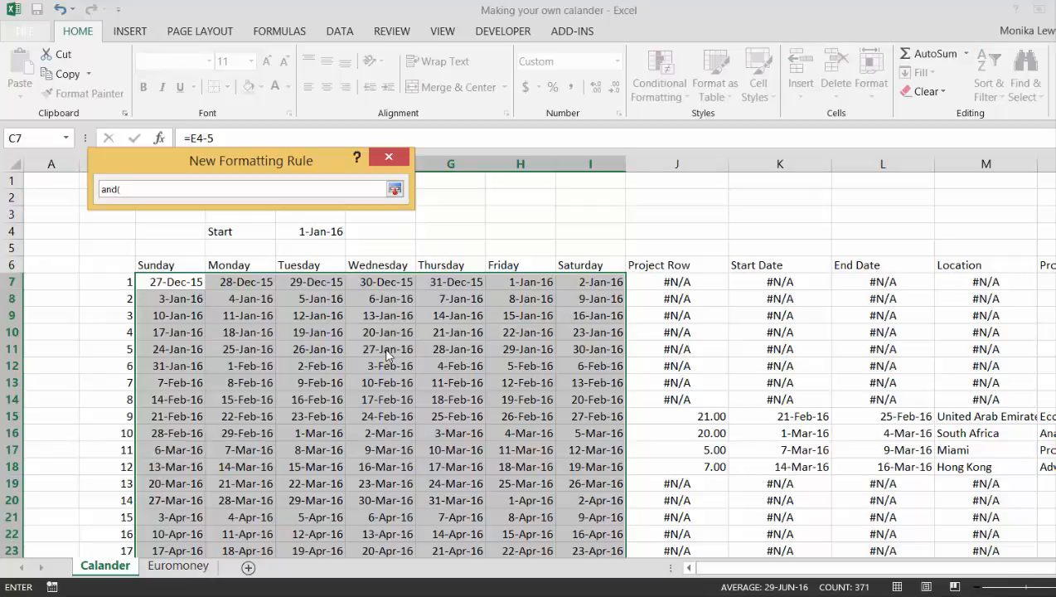
- Enter the rule formula =AND(C7>=$K7,C7<=$L7)
left_click(195, 274)
key("F4")
key("F4")
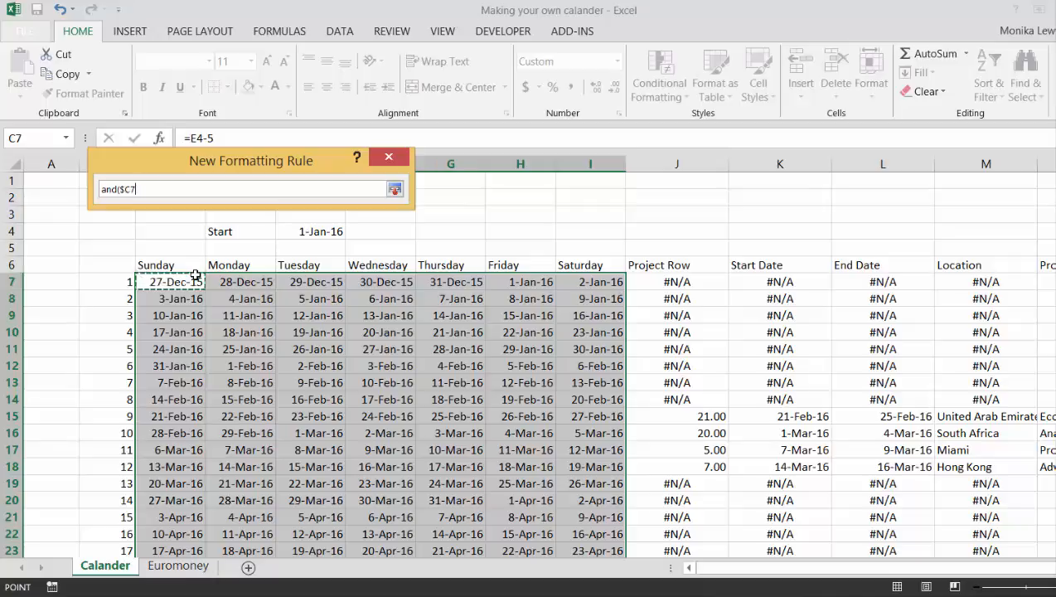
type(">=")
left_click(764, 284)
key("F4")
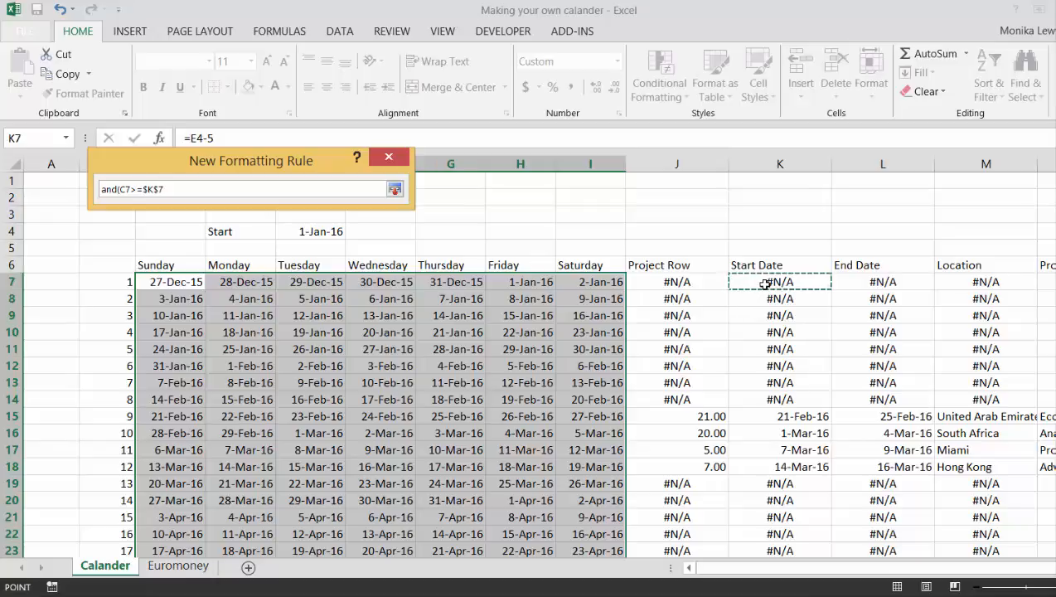
key("F4")
type(",$C")
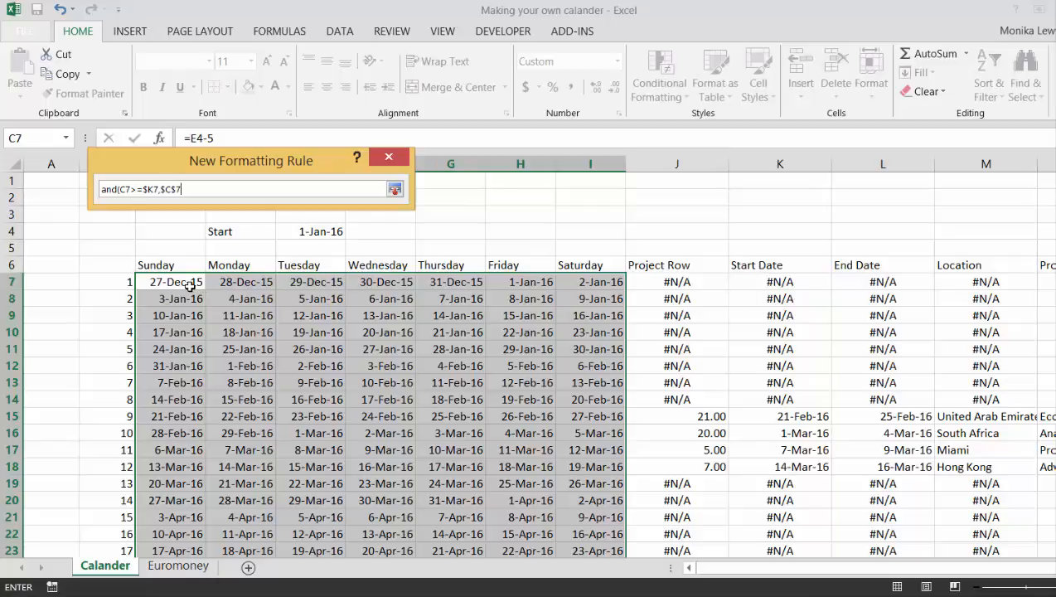
key("F4")
key("F4")
key("F4")
type("<")
left_click(856, 282)
key("F4")
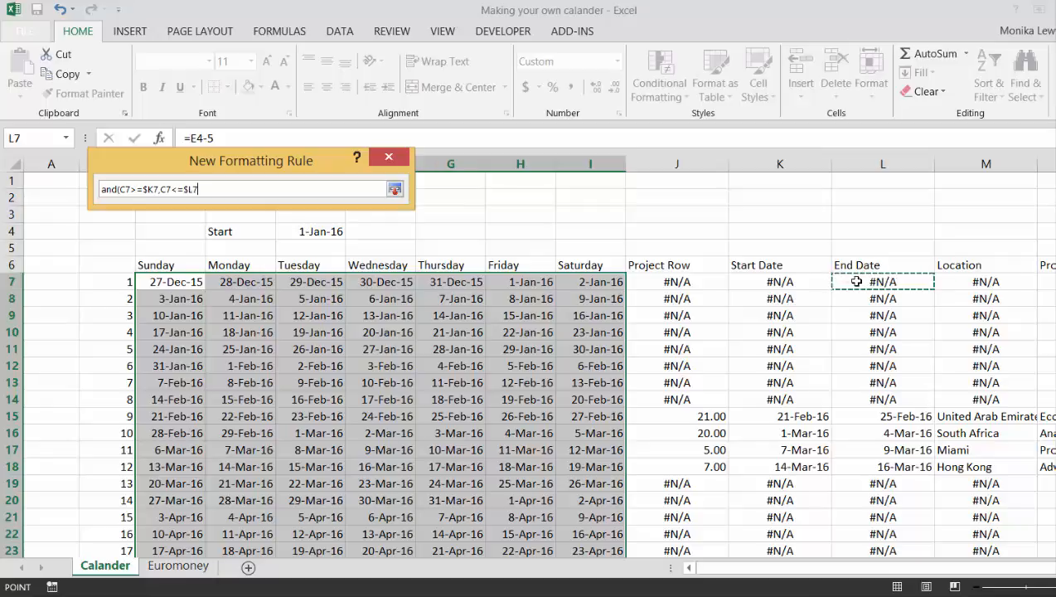
key("F4")
type(")")
key("Return")
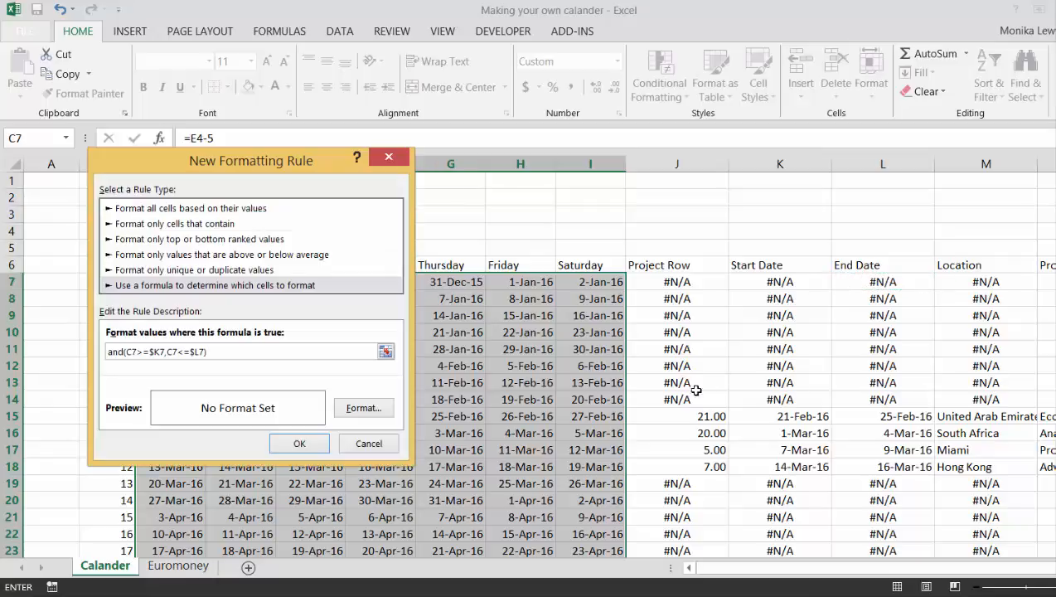
- Give the rule a yellow fill and save it
left_click(363, 408)
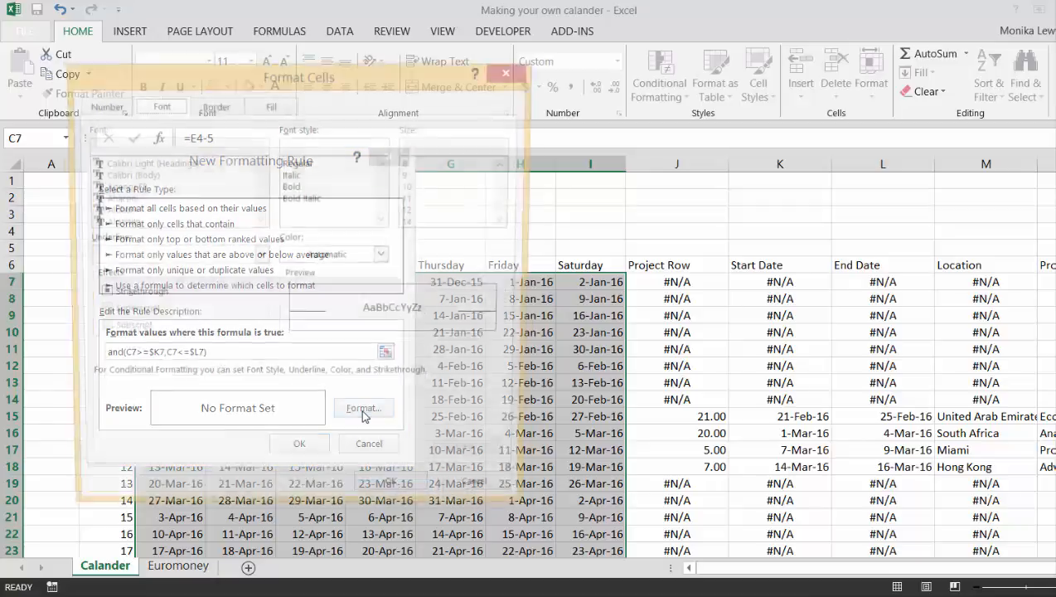
left_click(270, 107)
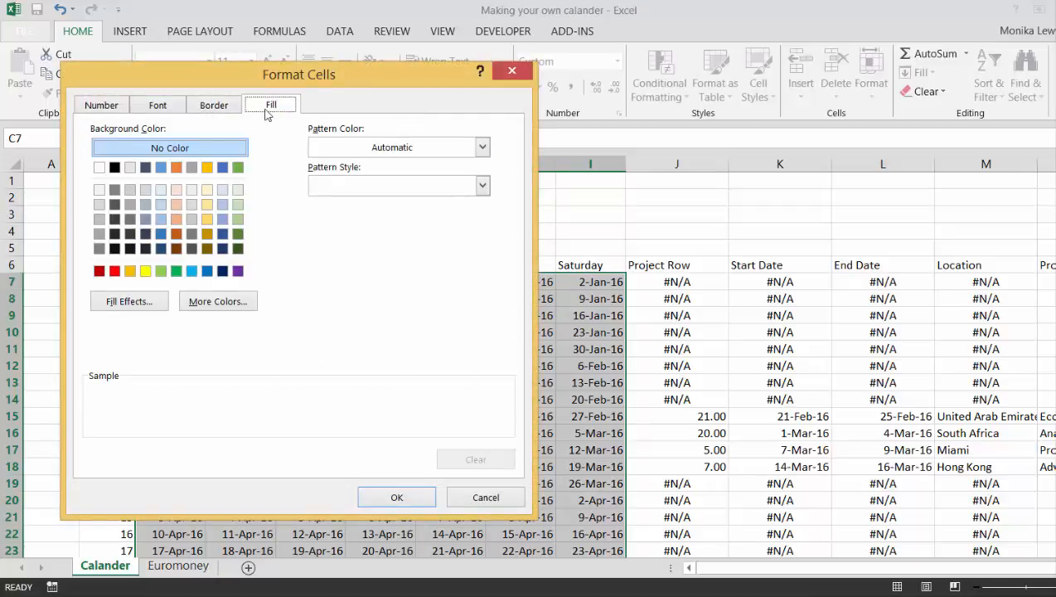
left_click(145, 271)
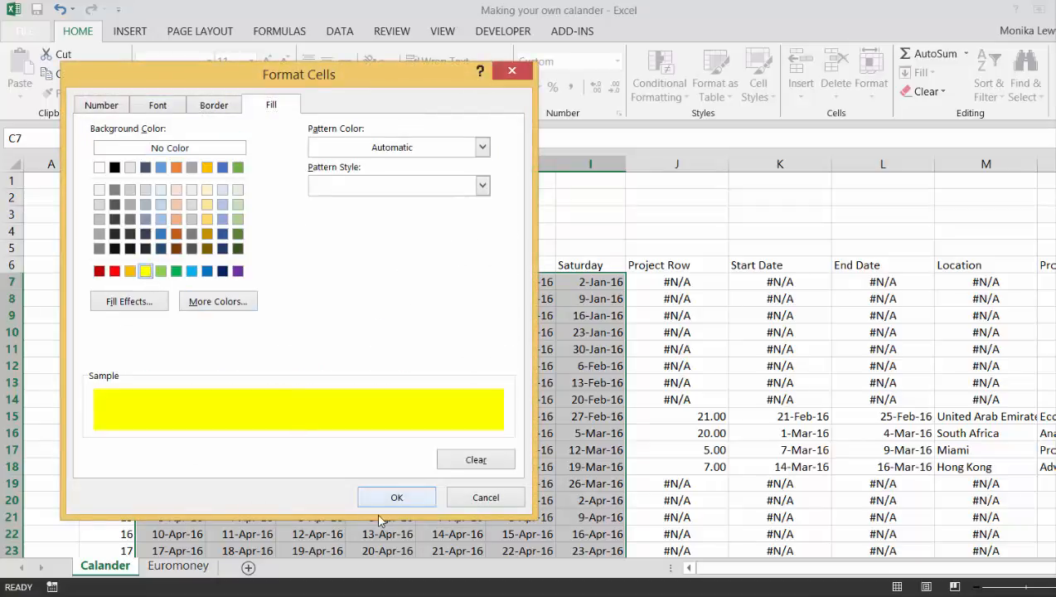
left_click(395, 499)
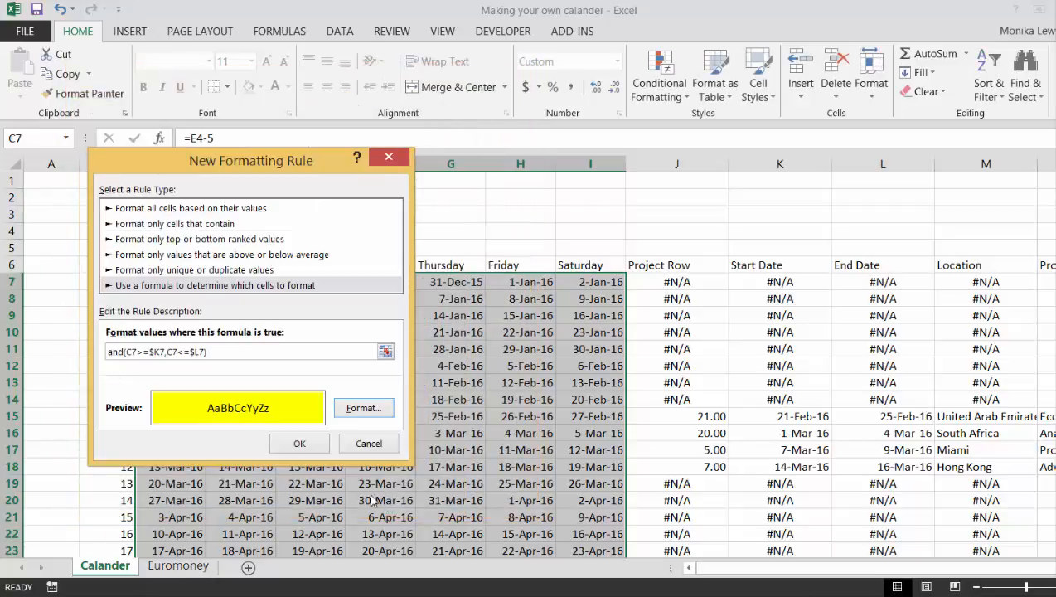
left_click(301, 444)
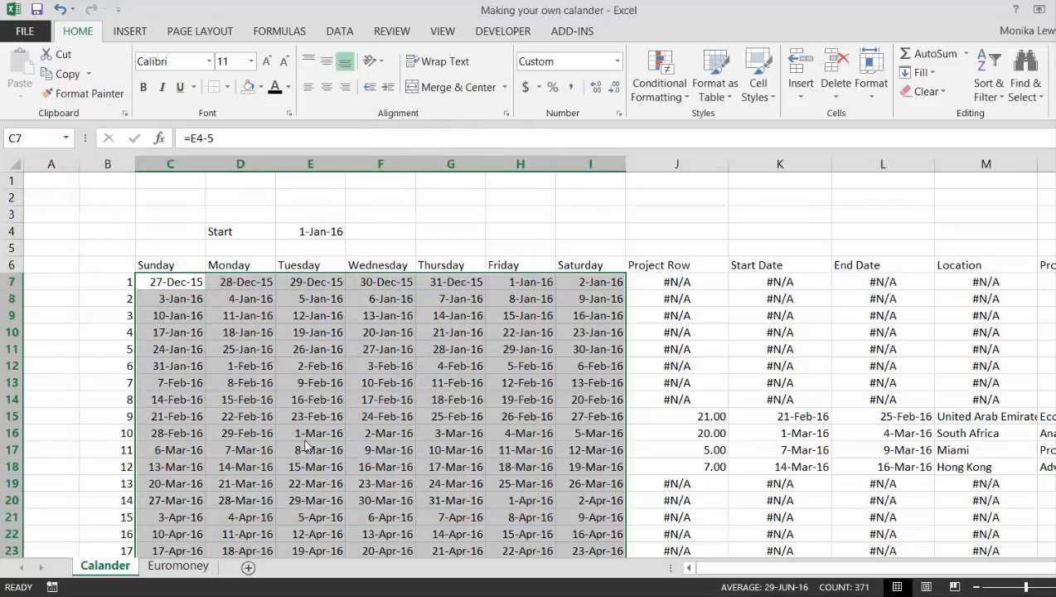
- Check the yellow highlights on course days such as 21–25-Feb-16 and 6–10-Jun-16
left_click(319, 303)
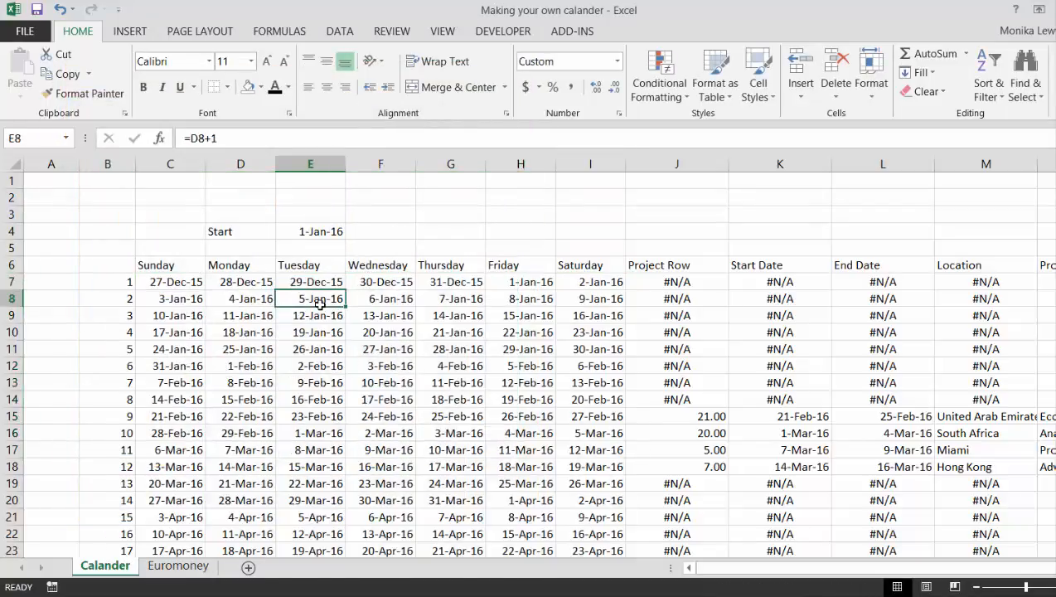
key("Up")
key("Left")
key("Down")
key("Left")
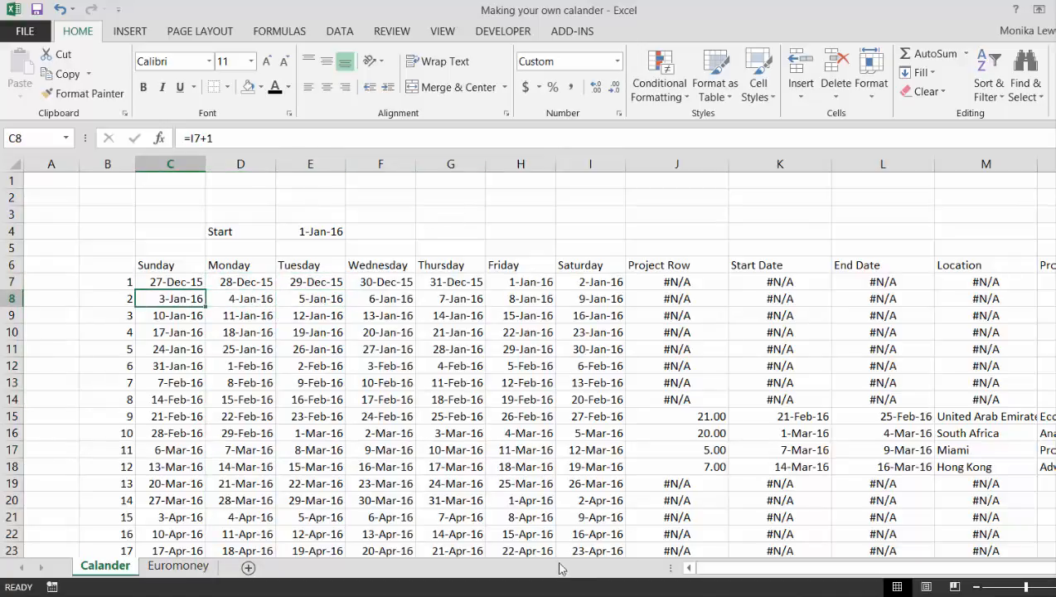
key("F9")
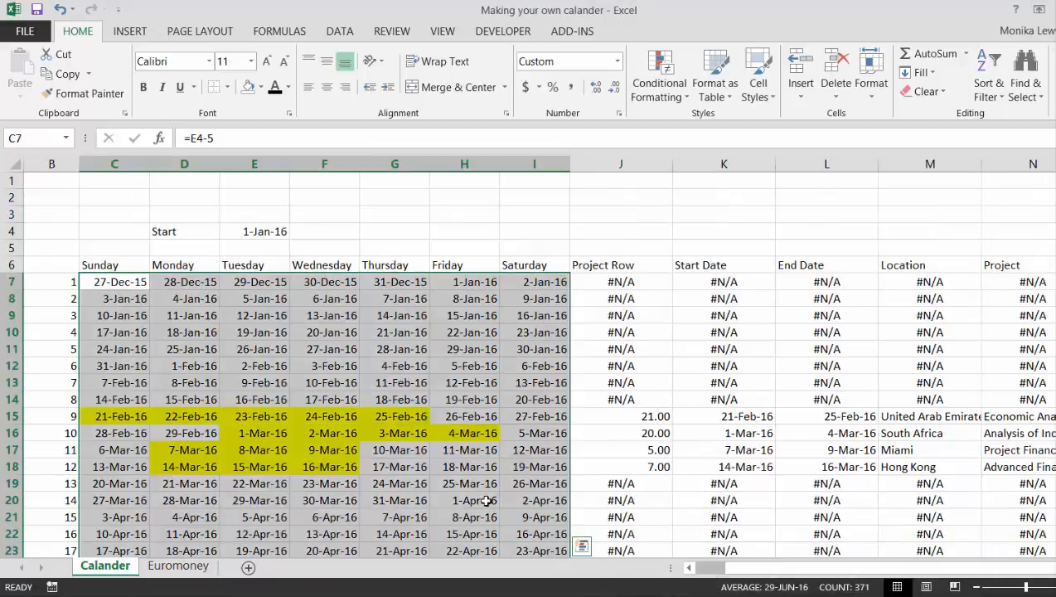
left_click(498, 418)
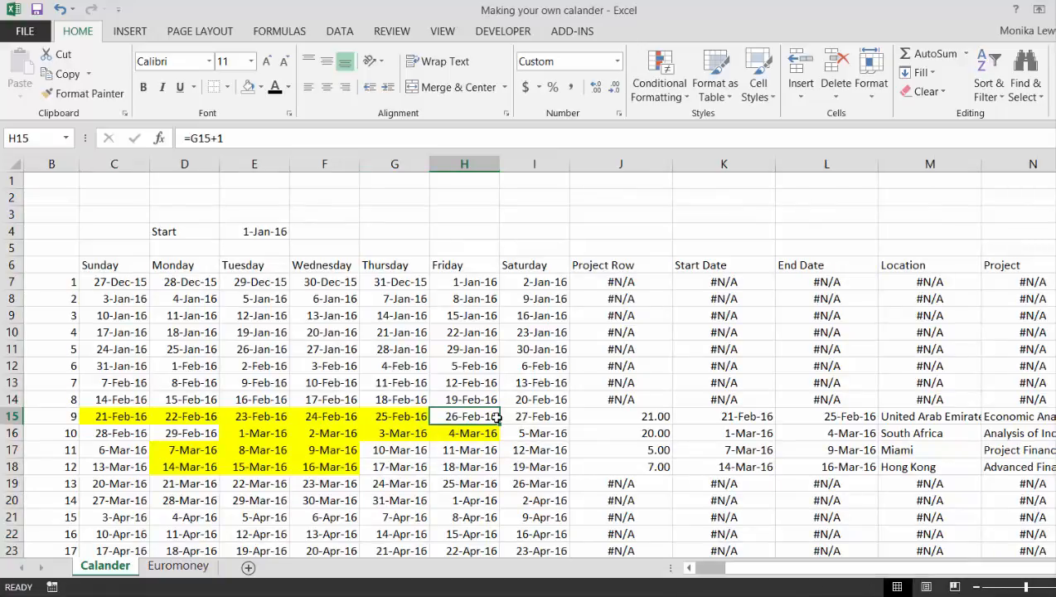
key("Down")
key("Down")
key("Down")
key("Down")
key("Down")
key("Down")
key("Down")
key("Down")
key("Down")
key("Down")
key("Down")
key("Down")
key("Down")
key("Down")
key("Down")
key("Down")
key("Down")
key("Down")
key("Down")
key("Down")
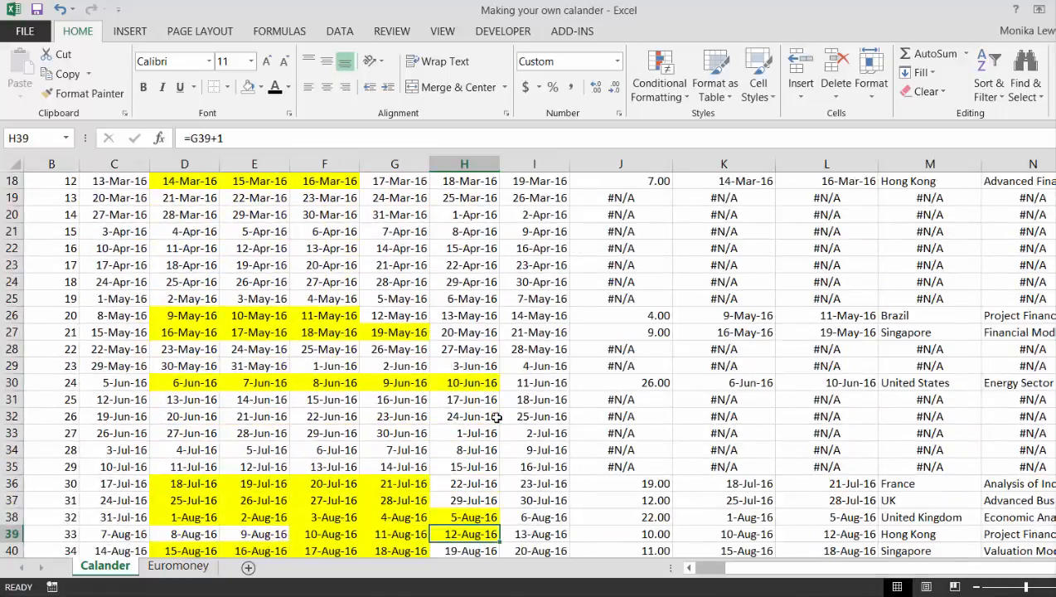
key("Up")
key("Up")
key("Up")
key("Up")
key("Up")
key("Up")
key("Up")
key("Up")
key("Up")
key("Up")
key("Up")
key("Up")
key("Up")
key("Up")
key("Up")
key("Up")
key("Up")
key("Up")
key("Up")
key("Up")
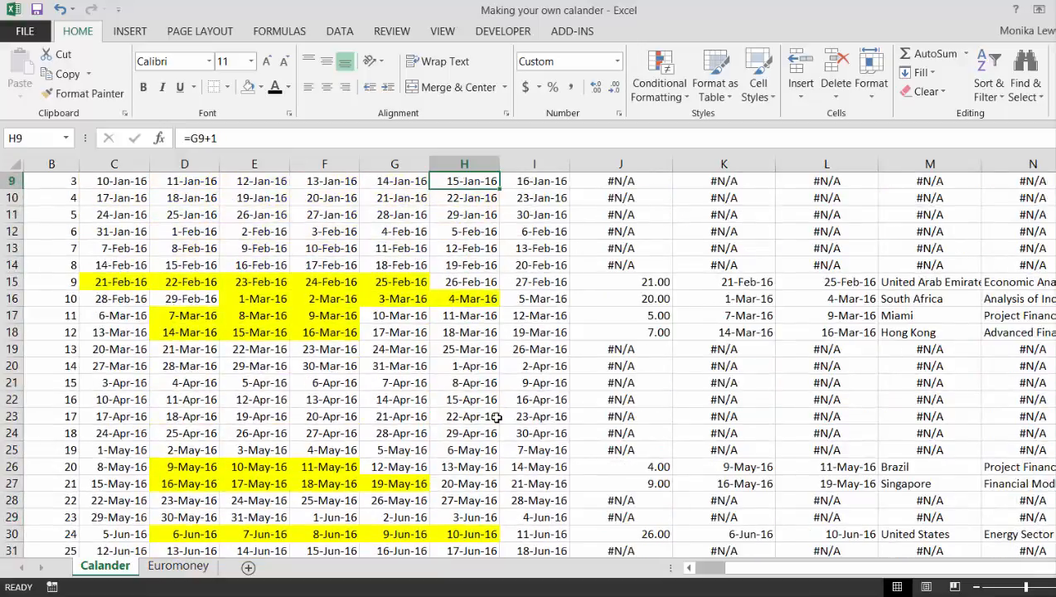
left_click(655, 90)
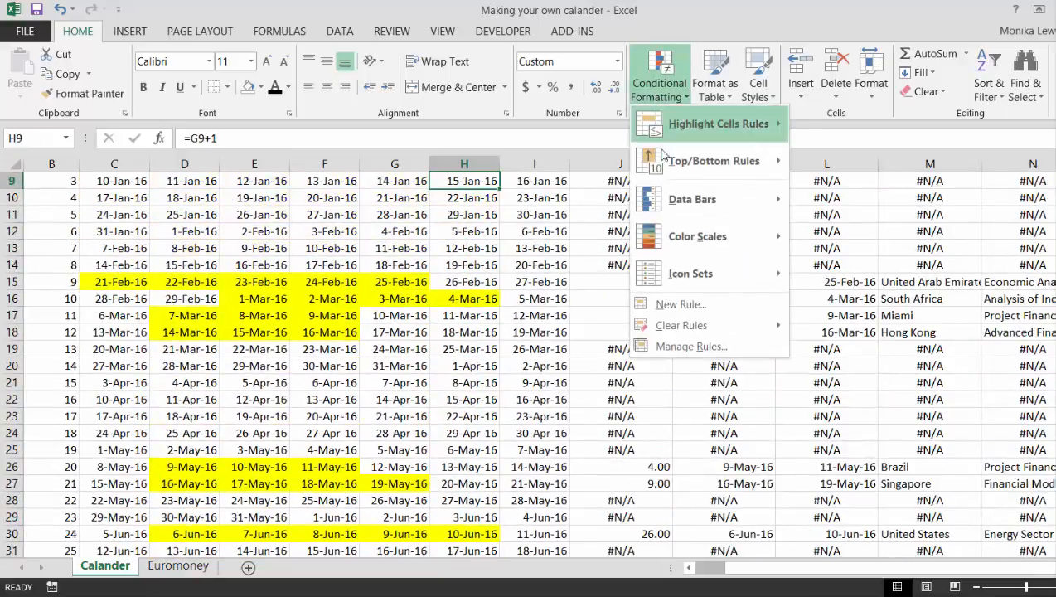
- Review the date-highlighting conditional formatting rule and reapply it to the calendar
left_click(680, 346)
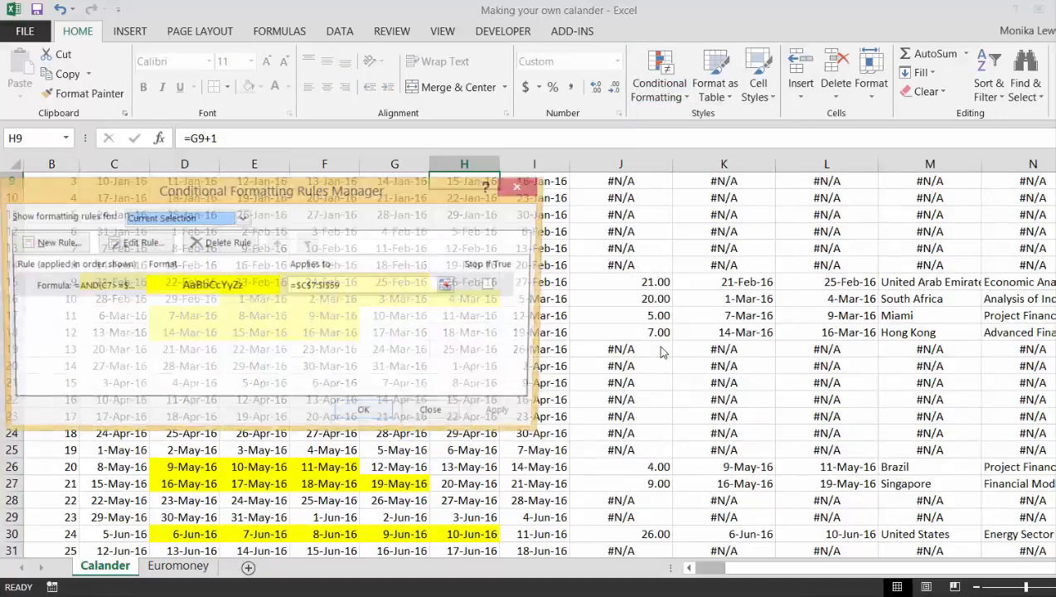
left_click(139, 246)
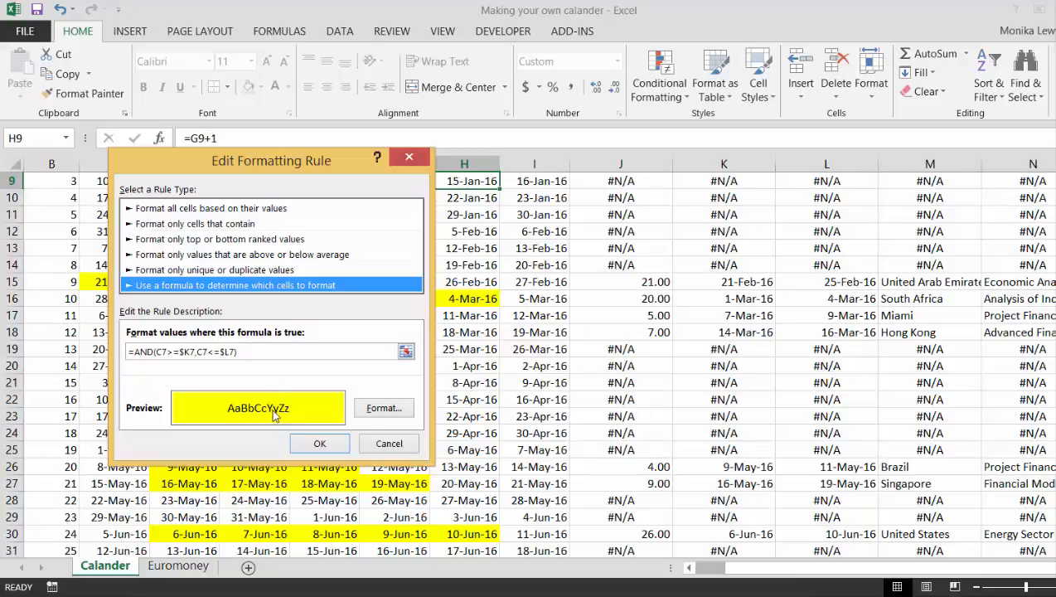
left_click(319, 443)
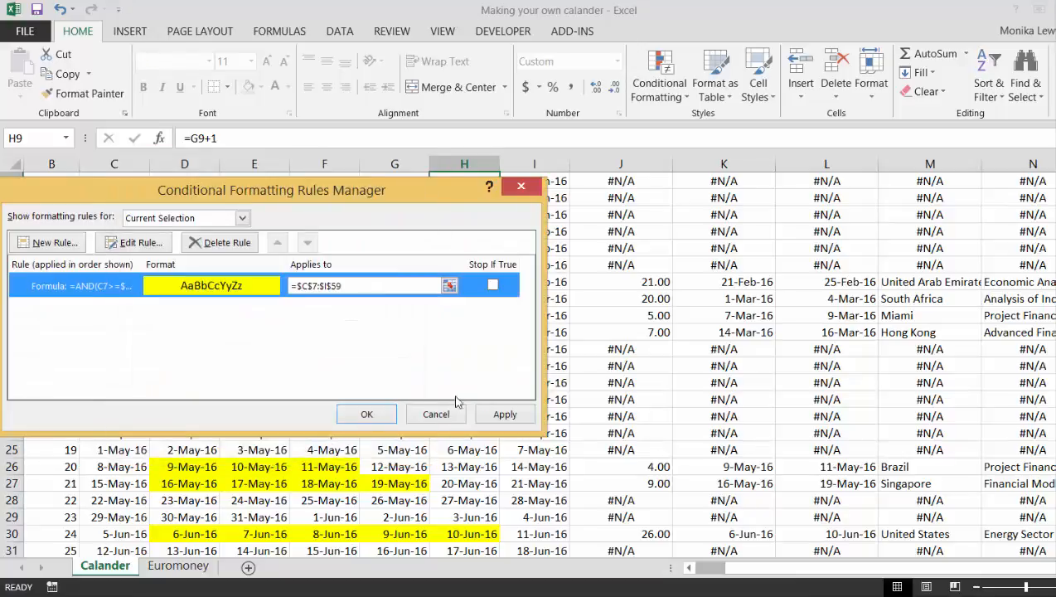
left_click(503, 415)
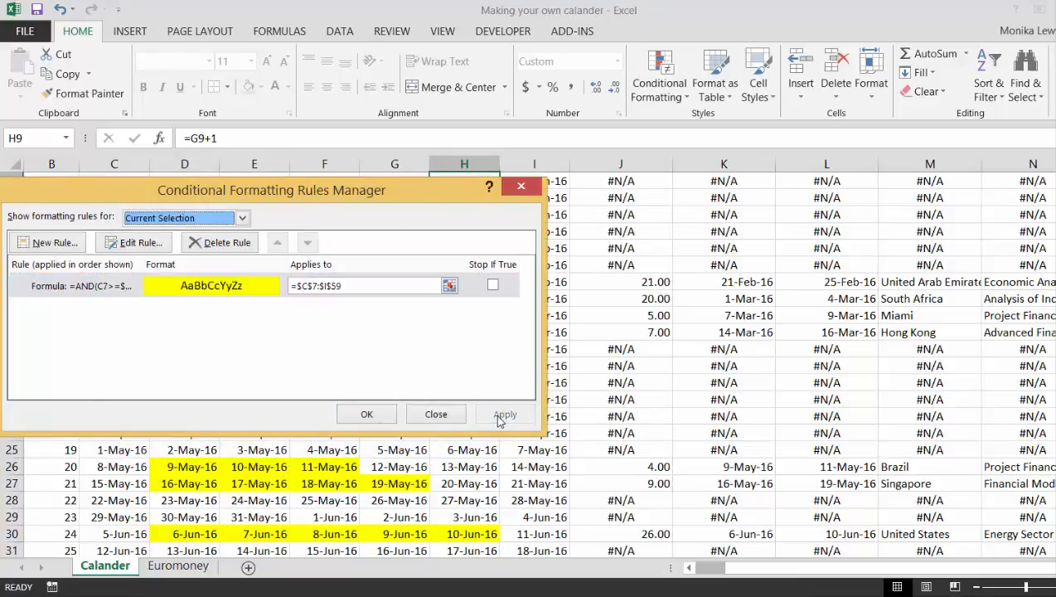
left_click(367, 414)
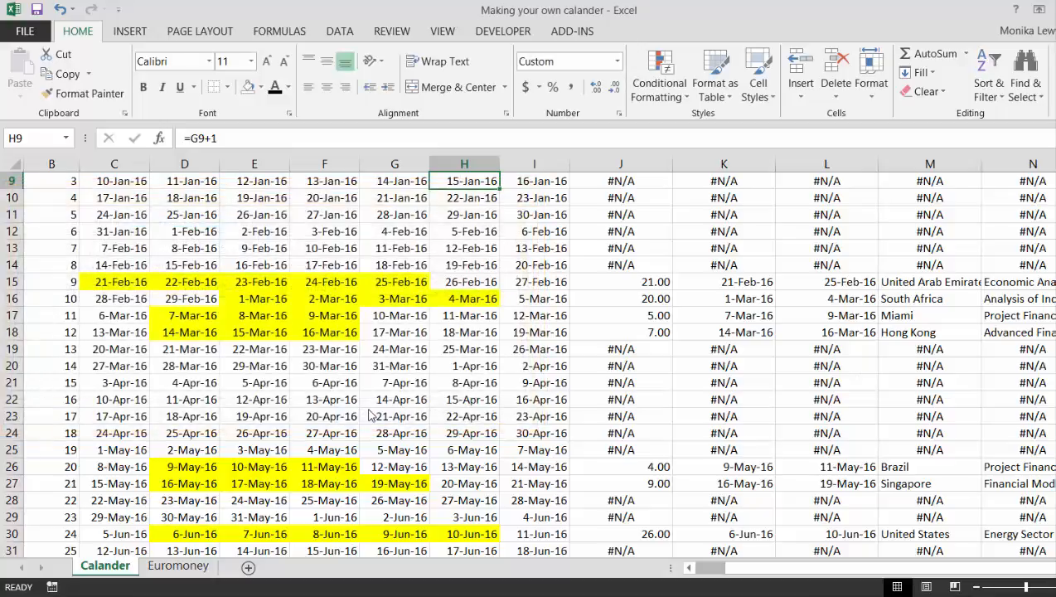
- Inspect the Project Row lookup formula, then the Euromoney sheet's Week column results
left_click(583, 304)
key("Up")
key("Up")
key("Up")
key("Up")
key("Up")
key("Up")
key("Up")
key("Up")
key("Up")
key("Up")
key("Up")
key("Up")
key("Up")
key("Up")
key("Up")
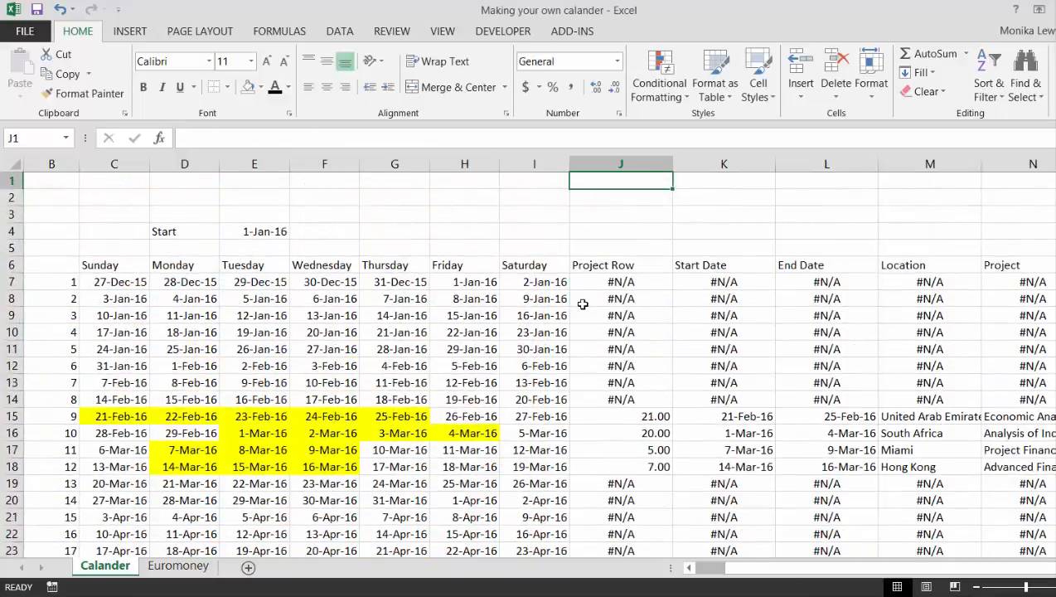
key("Down")
key("Down")
key("Down")
key("Down")
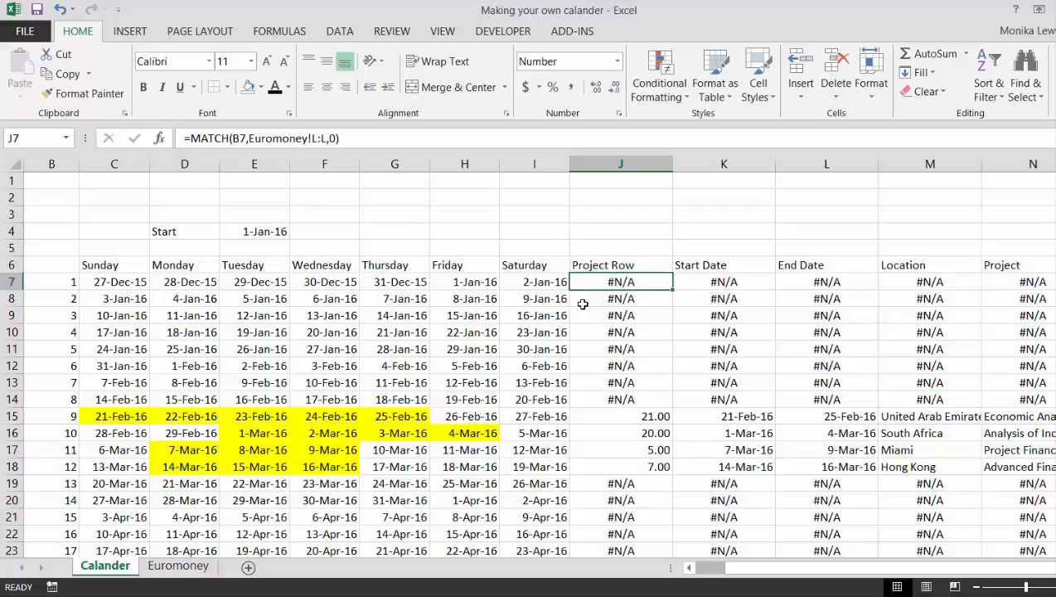
key("ctrl+Page_Down")
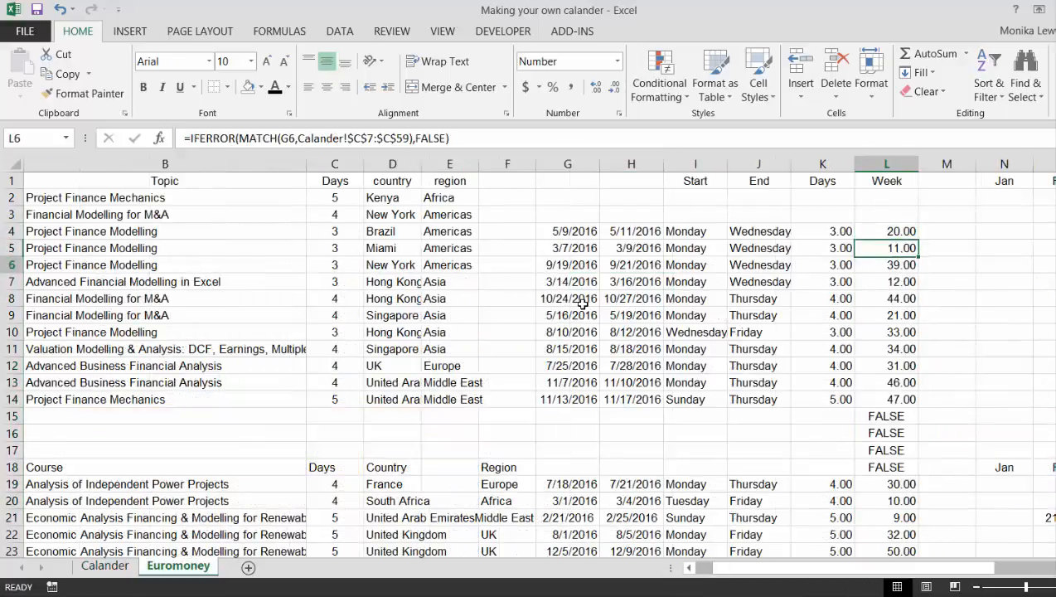
key("Down")
key("Down")
key("Down")
key("Down")
key("Down")
key("Down")
key("Down")
key("Down")
key("Down")
key("Down")
key("Down")
key("Down")
key("Down")
key("Down")
key("Down")
key("Down")
key("Down")
key("Down")
key("Down")
key("Down")
key("Up")
key("Up")
key("Up")
key("Up")
key("Up")
key("Up")
key("Up")
key("Up")
key("Up")
key("Up")
key("Up")
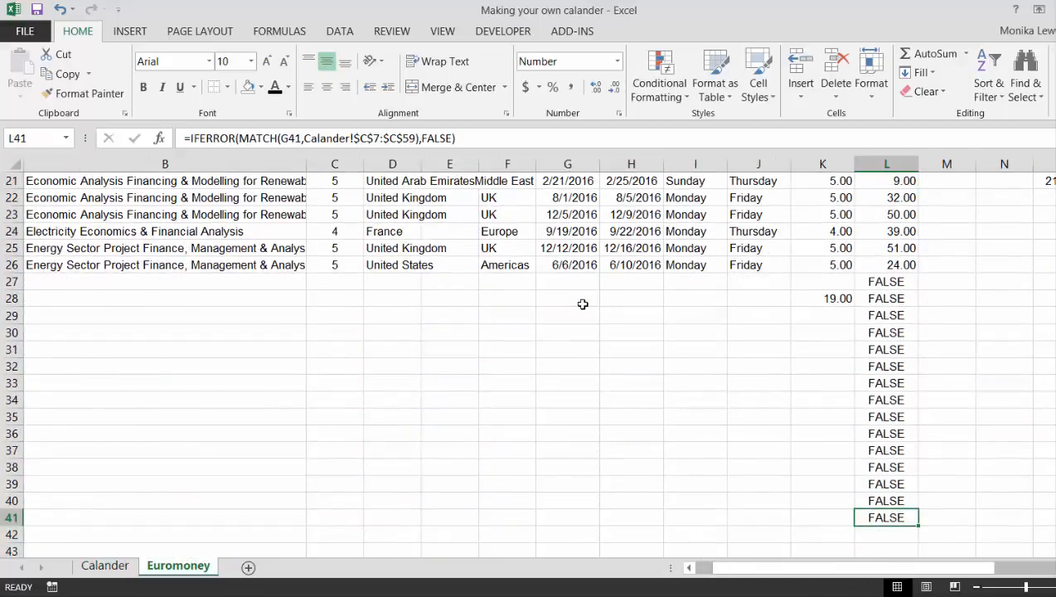
key("Left")
key("Left")
key("Left")
key("Left")
key("Left")
key("Left")
key("Left")
key("Left")
key("Left")
key("Left")
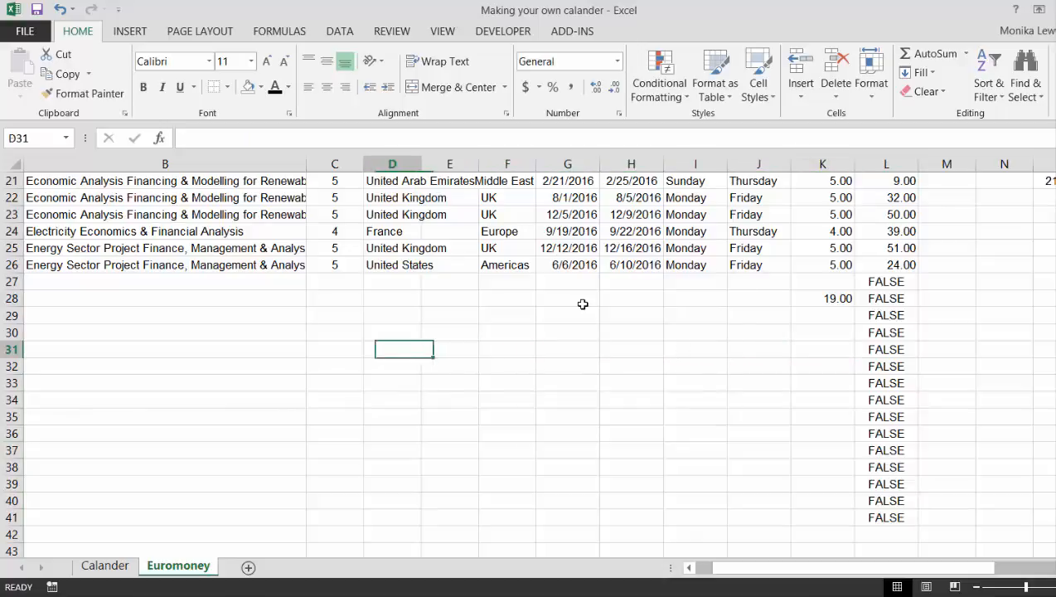
key("Left")
- Check the FALSE results along Euromoney row 31, then return to Calander and begin selecting the lookup columns
key("Right")
key("Right")
key("Right")
key("Right")
key("Right")
key("Right")
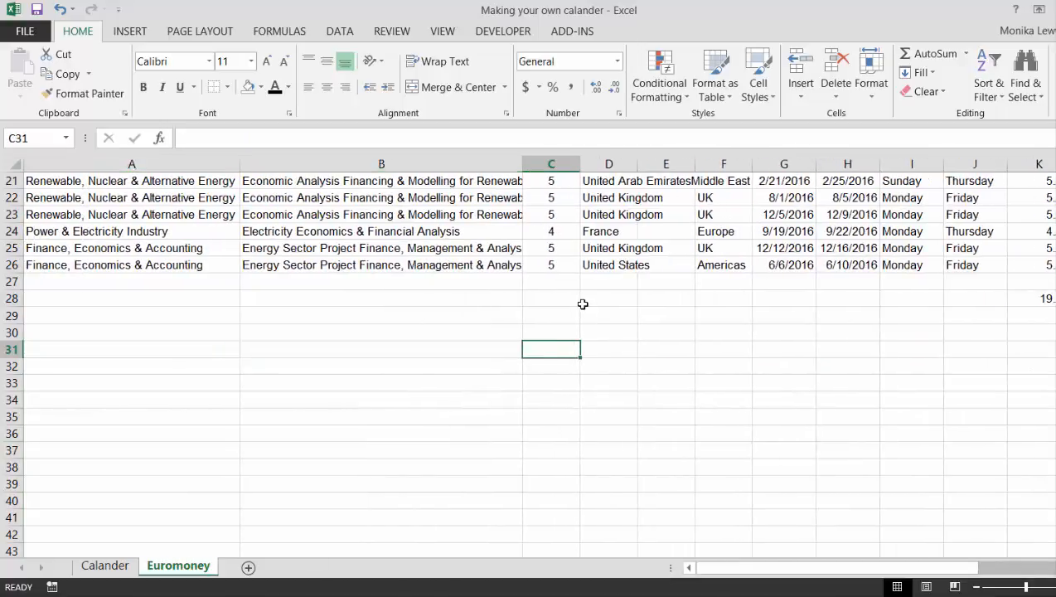
key("Right")
key("Right")
key("Right")
key("Right")
key("Right")
key("Right")
key("Right")
key("Right")
key("Right")
key("Right")
key("Right")
key("Right")
key("Left")
key("Left")
key("Left")
key("Left")
key("Left")
key("Left")
key("Left")
key("Left")
key("Left")
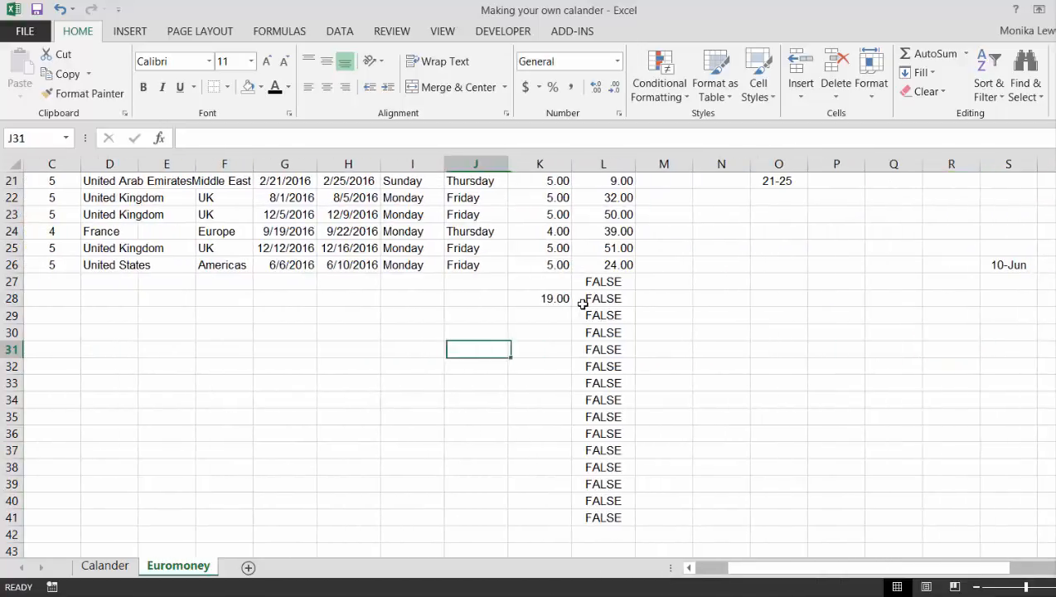
key("Down")
key("Down")
key("Down")
key("Down")
key("Down")
key("Down")
key("Down")
key("Down")
key("Right")
key("Right")
key("Down")
key("Down")
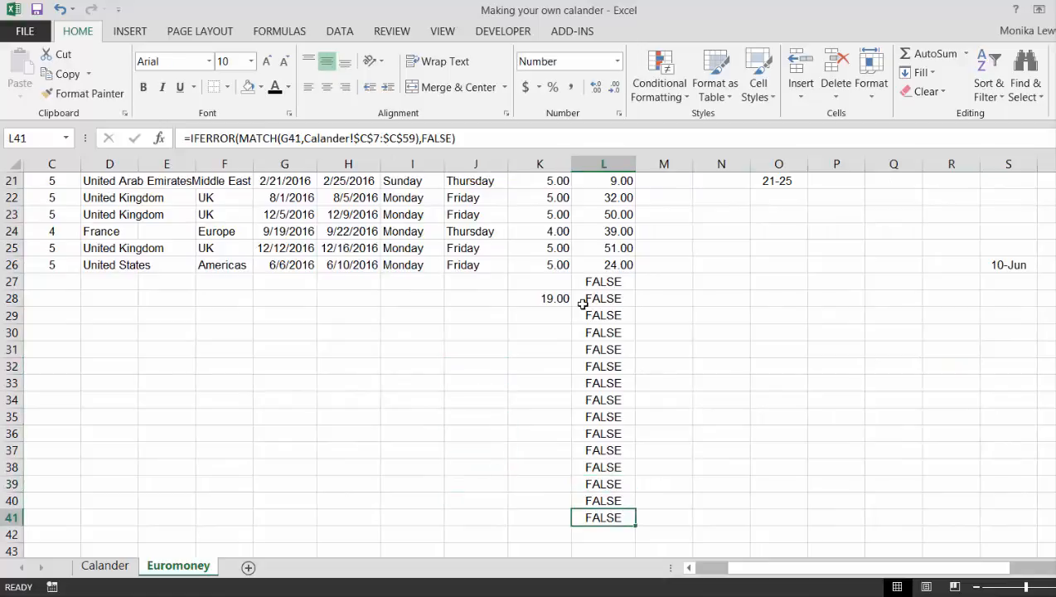
key("Up")
key("Up")
key("Up")
key("Up")
key("Up")
key("Up")
key("Up")
key("Up")
key("Up")
key("Up")
key("Up")
key("Up")
key("Up")
key("Up")
key("Up")
key("Up")
key("Up")
key("Up")
key("Up")
key("Up")
key("Up")
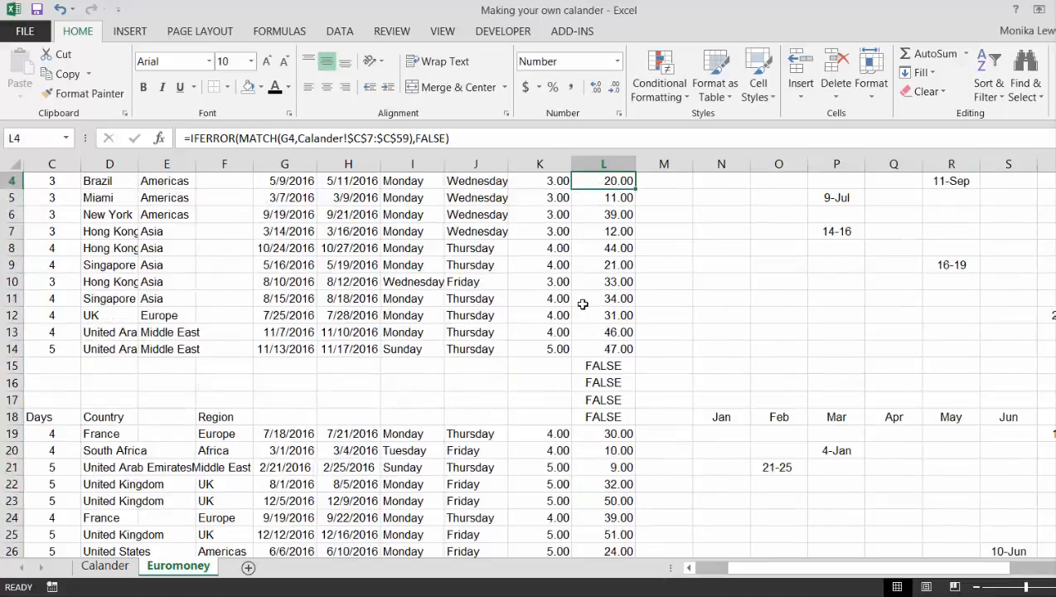
key("ctrl+Page_Up")
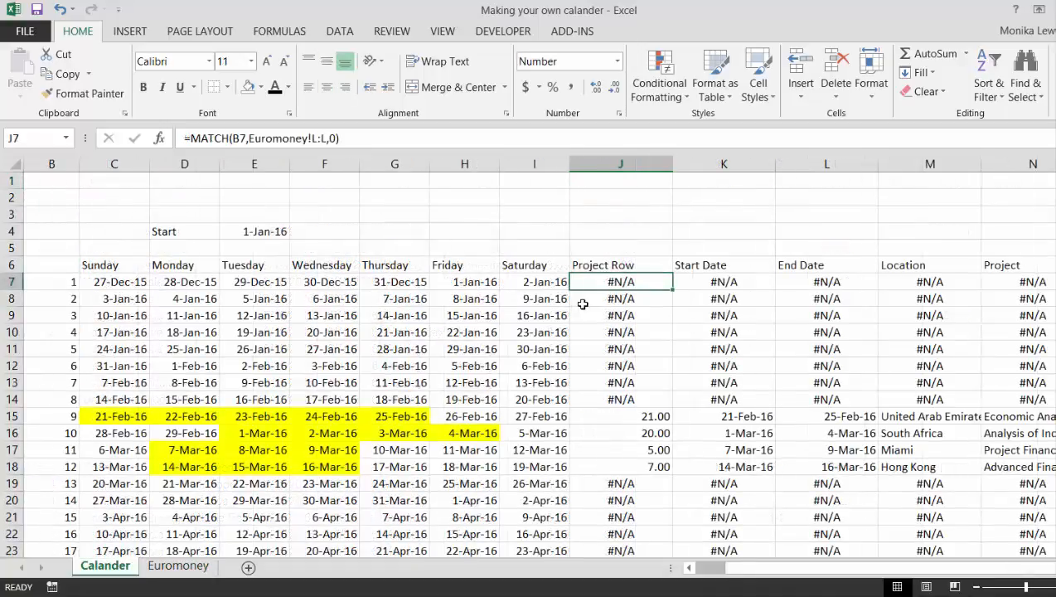
key("shift+Right")
key("shift+Right")
key("shift+Right")
key("shift+Right")
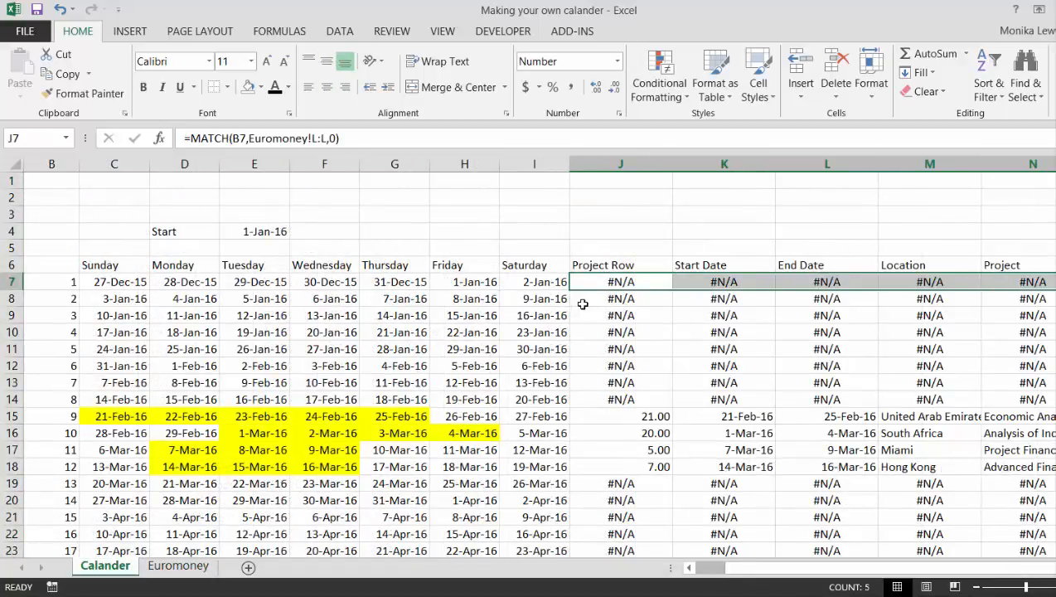
- Select J7:N59 and create a new formula-based rule =ISNA(J7) with a relative J7 reference
key("ctrl+shift+Down")
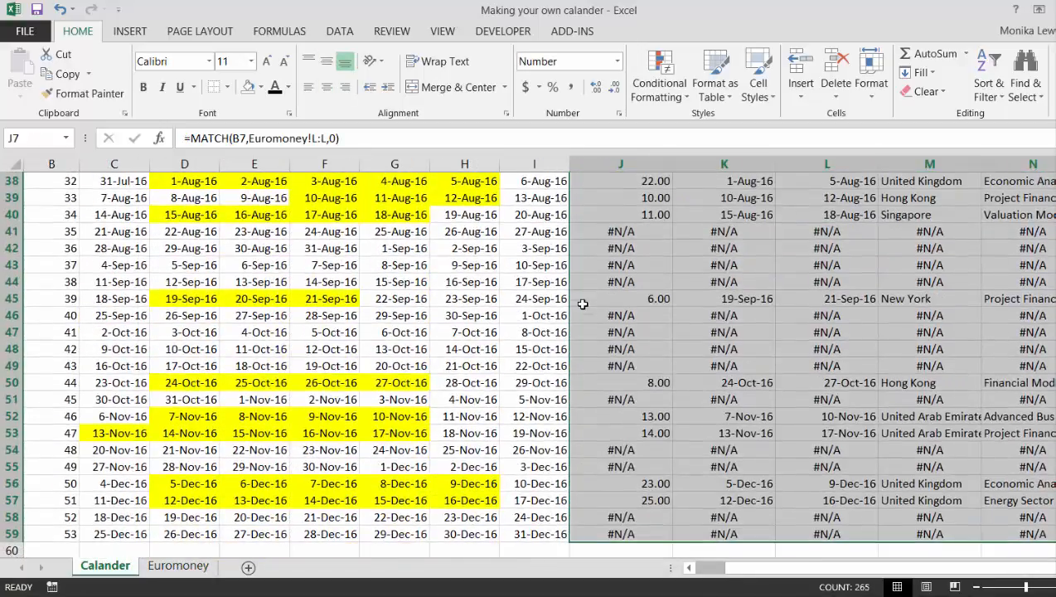
left_click(674, 73)
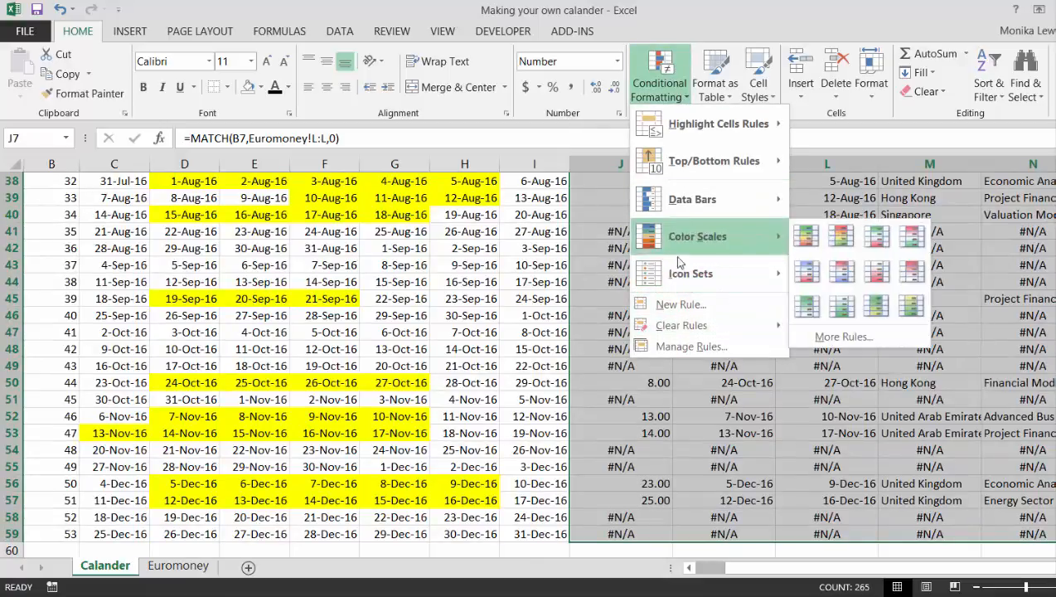
left_click(678, 304)
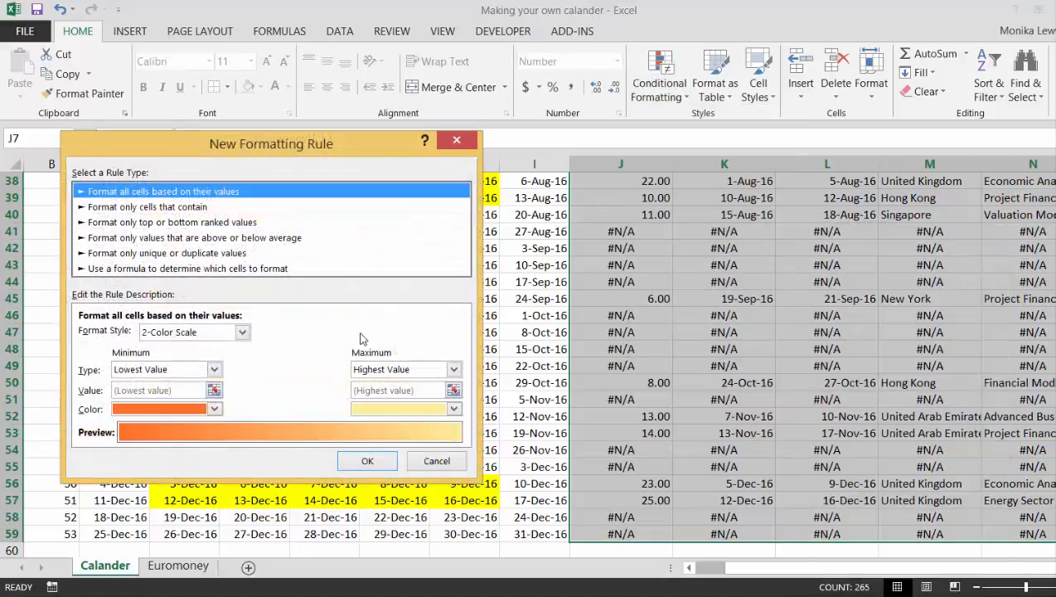
left_click(279, 269)
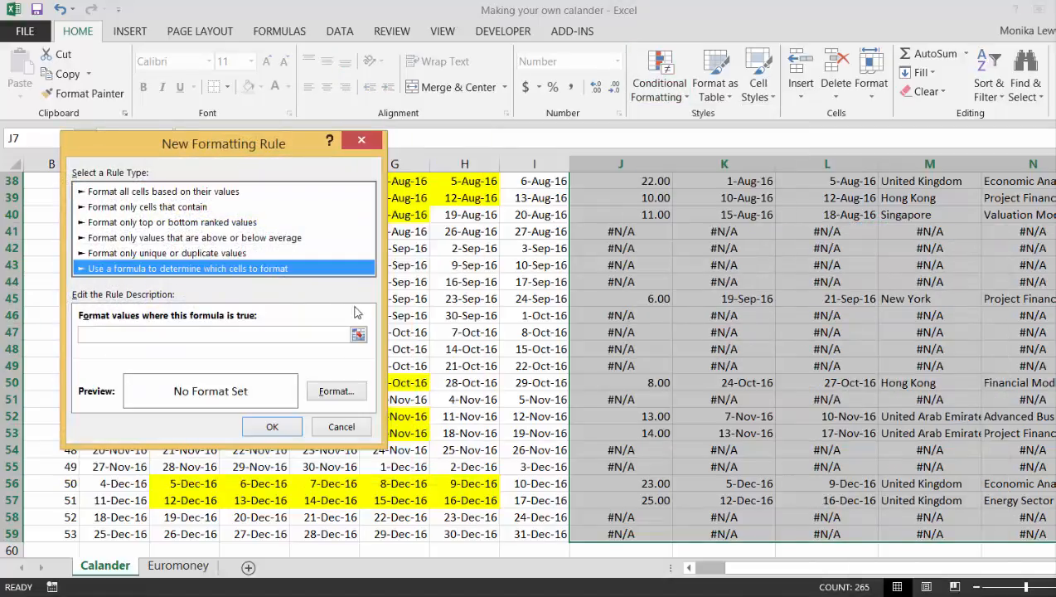
left_click(358, 335)
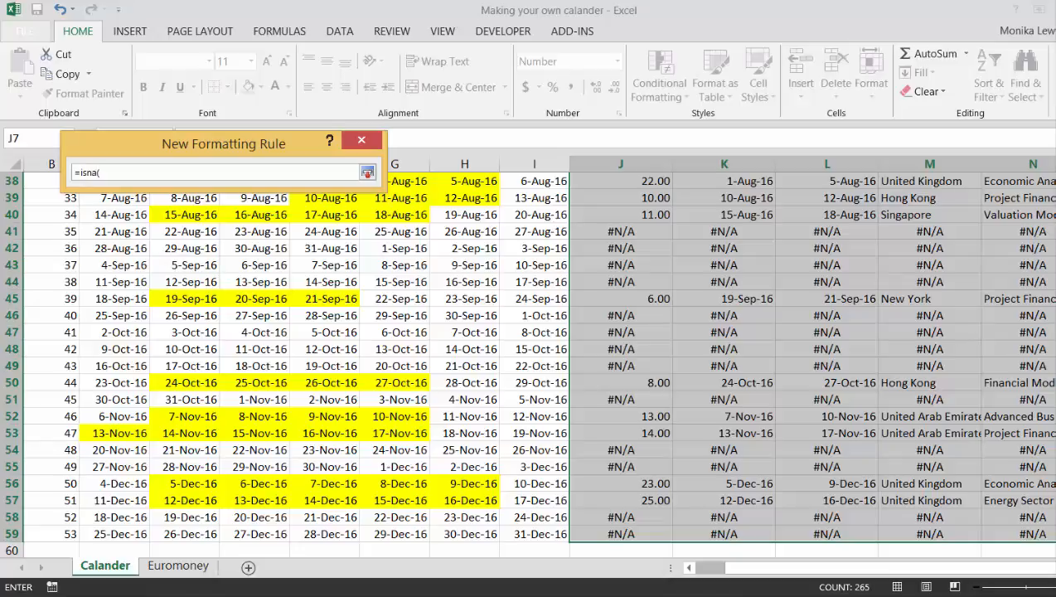
scroll(1033, 414, "up", 12)
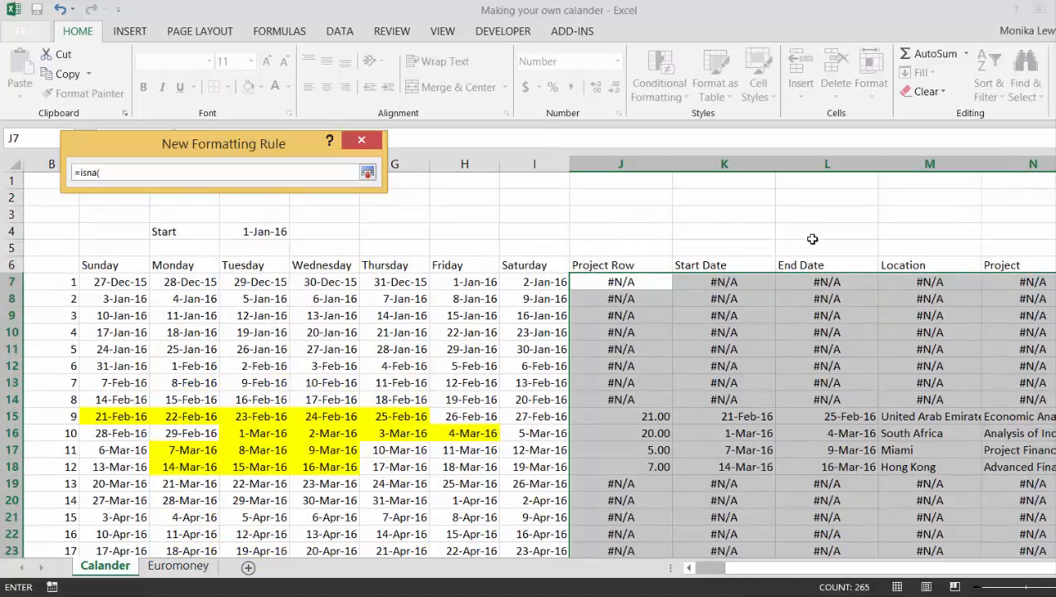
left_click(637, 277)
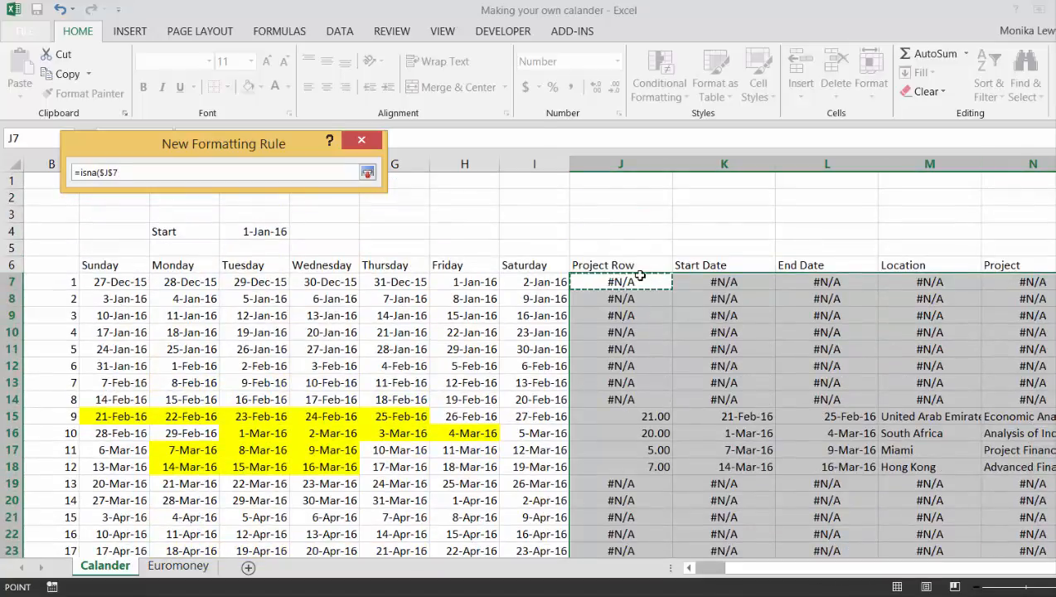
key("F4")
key("F4")
key("F4")
type(")")
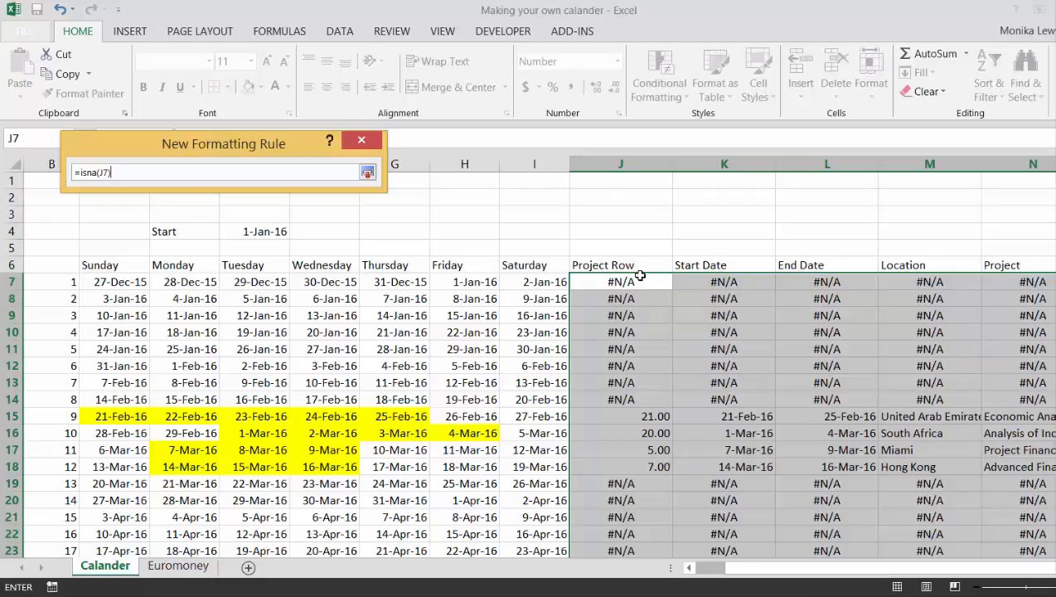
key("Return")
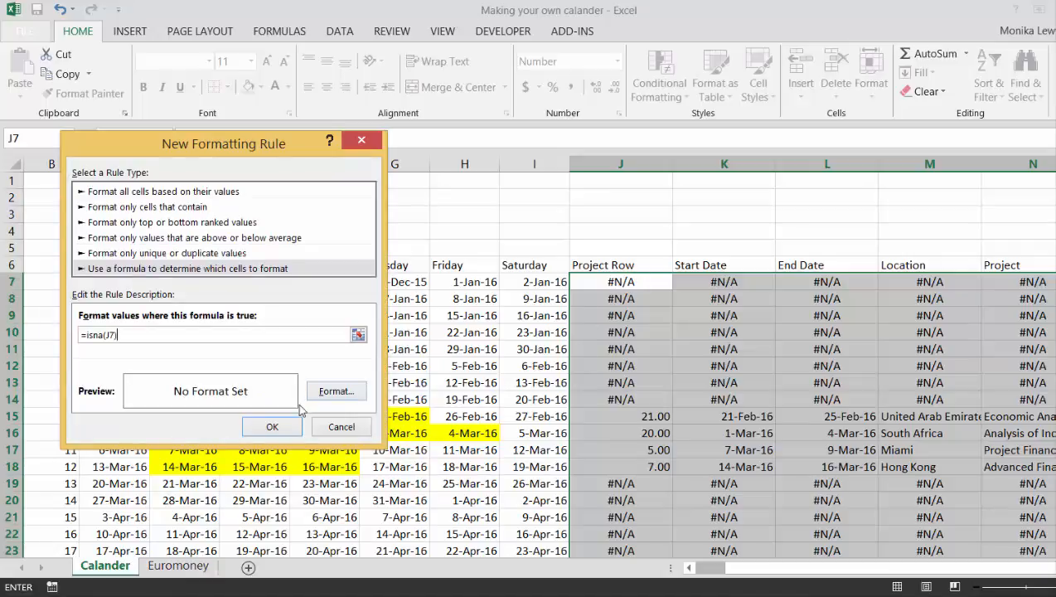
- Give the ISNA rule a white font colour and apply it to hide #N/A cells
left_click(328, 397)
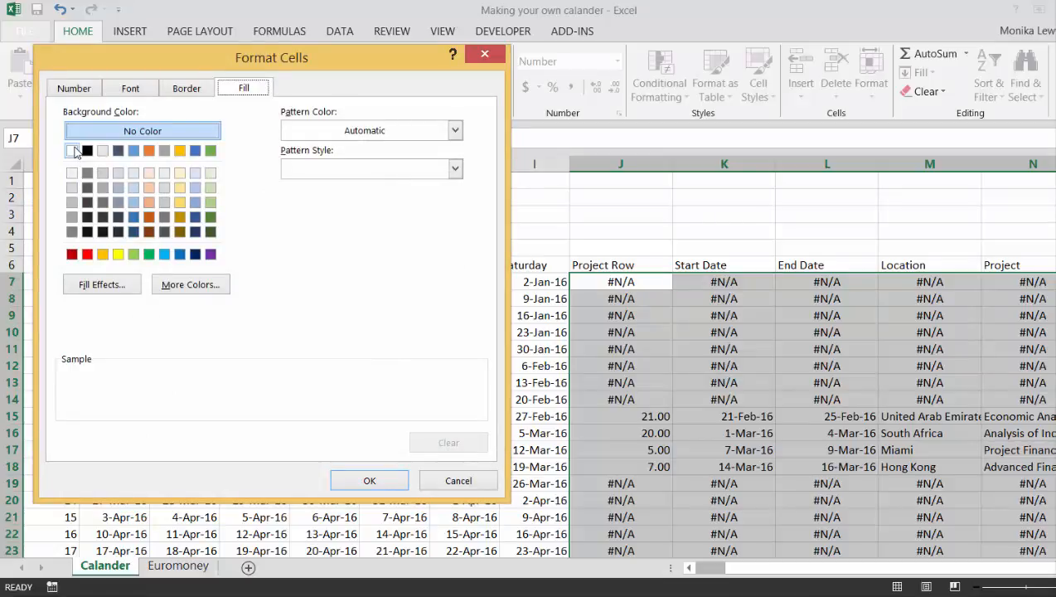
left_click(132, 91)
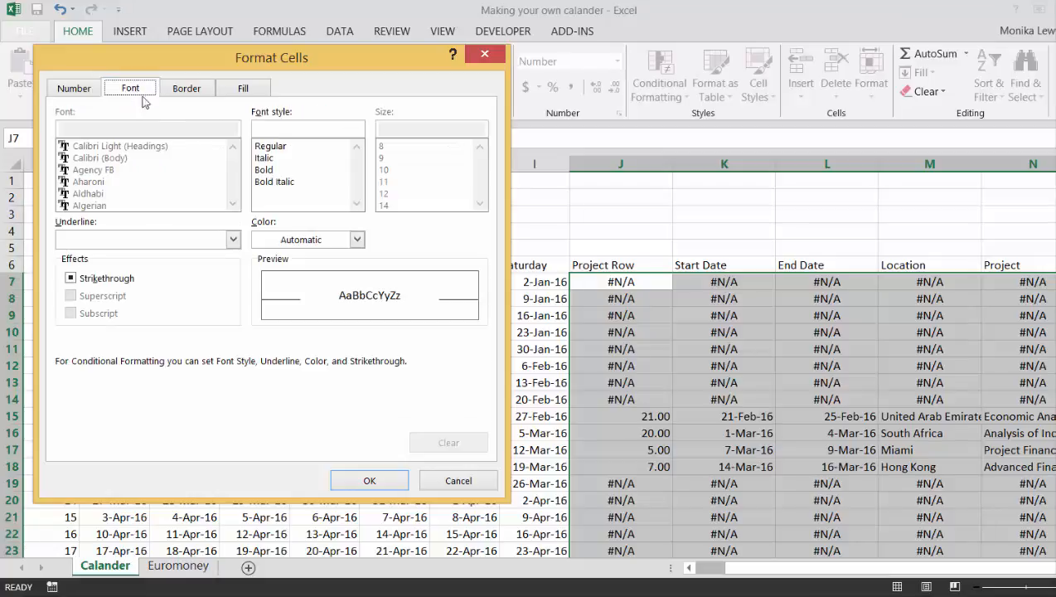
left_click(358, 240)
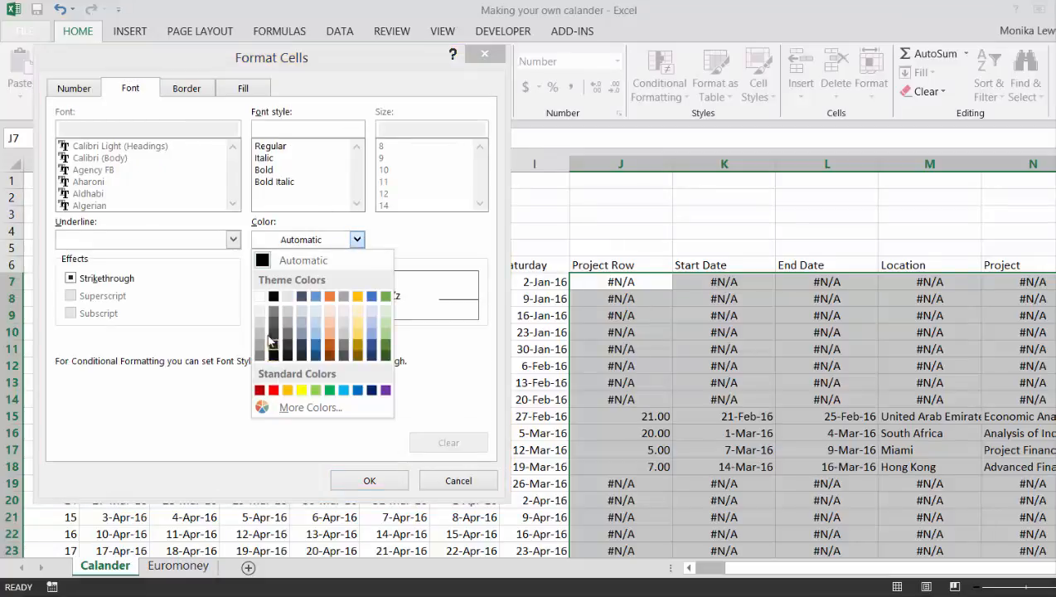
left_click(260, 296)
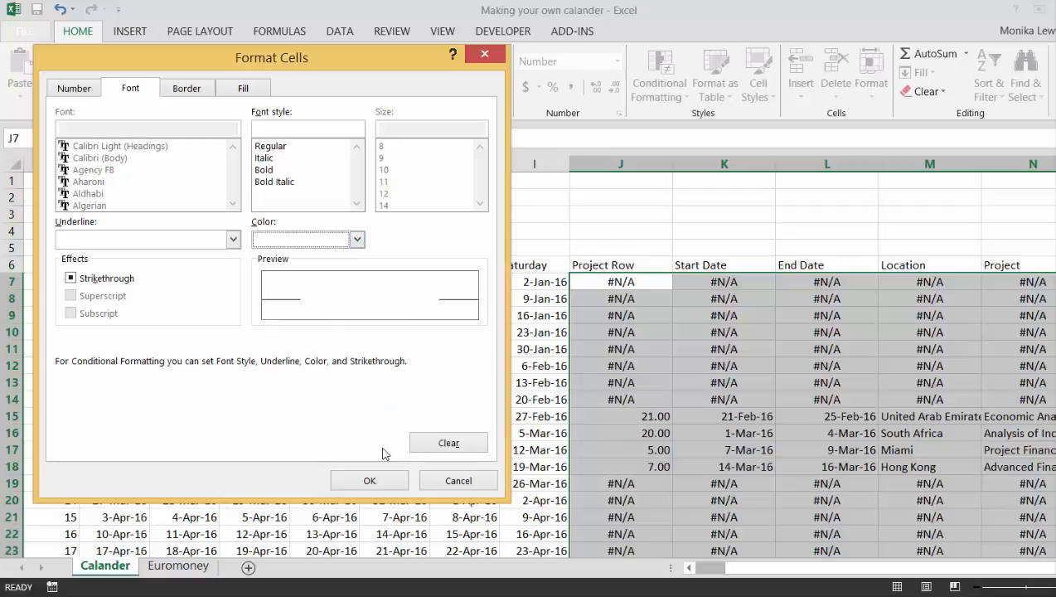
left_click(370, 481)
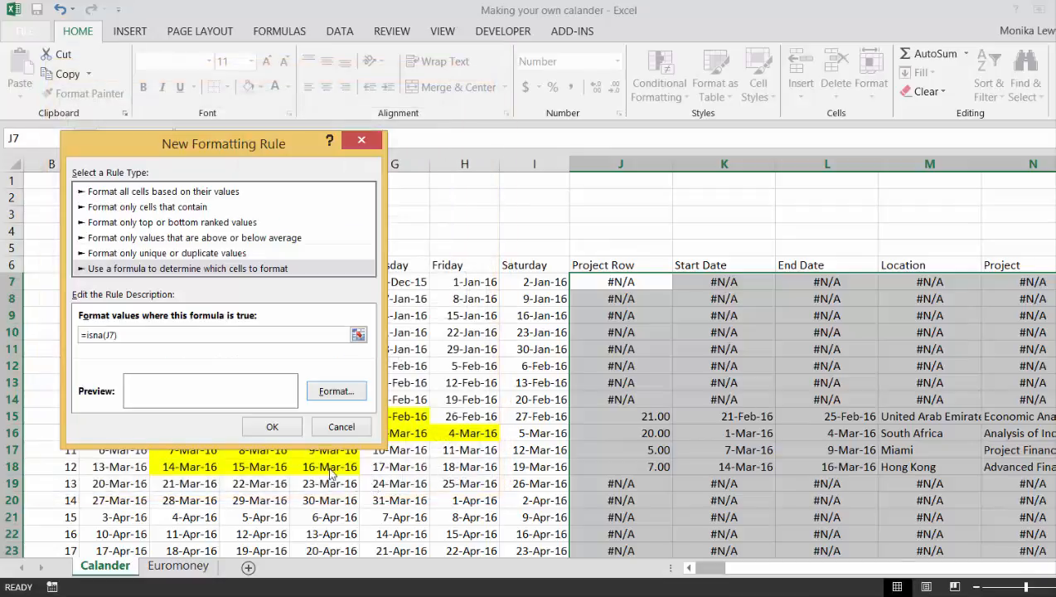
left_click(274, 427)
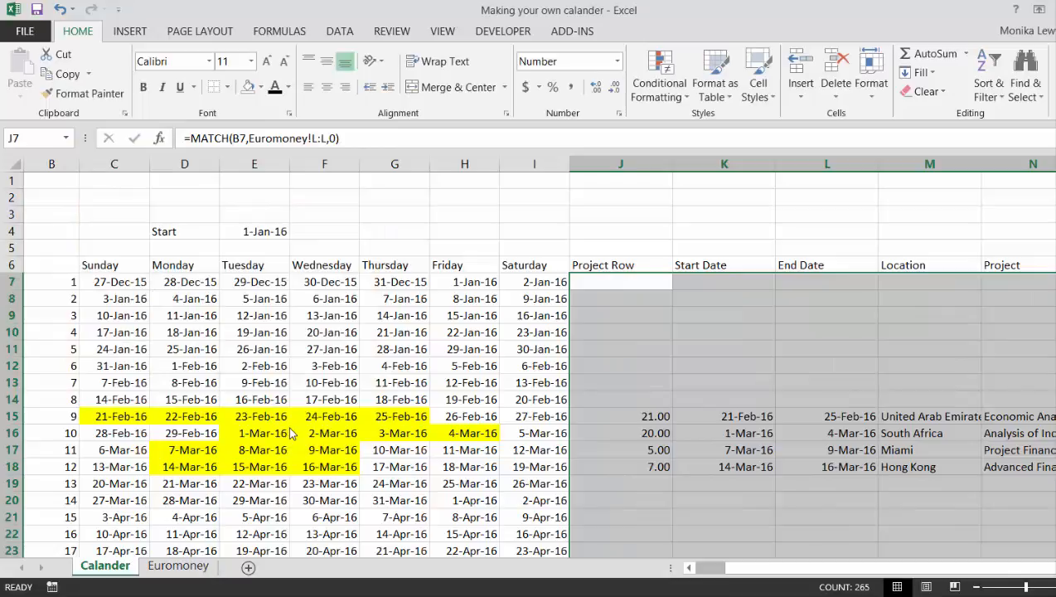
- Check column J for hidden #N/A results and return to cell A1
left_click(617, 332)
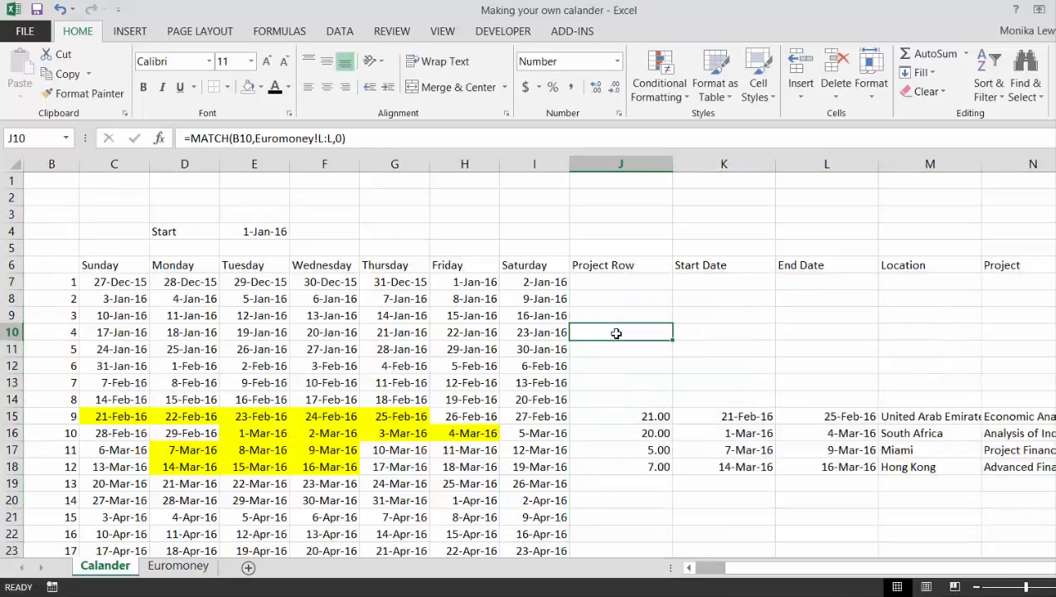
key("Down")
key("Down")
key("Down")
key("Down")
key("Down")
key("Down")
key("Down")
key("Down")
key("Down")
key("Down")
key("Down")
key("Down")
key("Down")
key("Down")
key("Down")
key("Down")
key("Down")
key("Down")
key("Down")
key("Down")
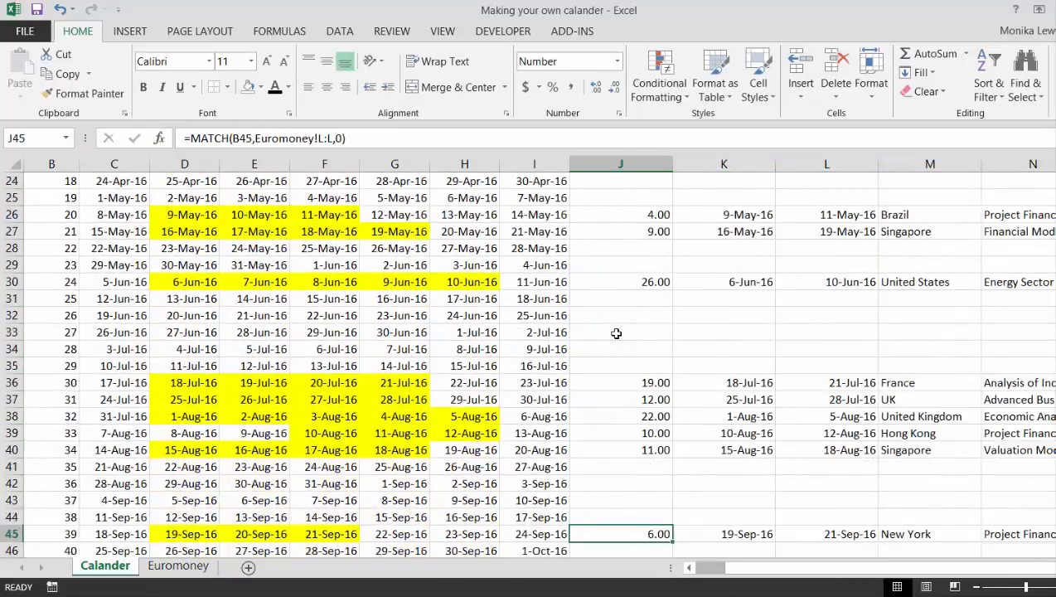
key("Down")
key("Down")
key("Down")
key("Down")
key("Down")
key("Down")
key("Down")
key("Down")
key("Down")
key("Down")
key("Down")
key("Down")
key("Down")
key("Down")
key("Down")
key("Down")
key("Down")
key("Down")
key("Down")
key("Down")
key("Up")
key("Up")
key("Up")
key("Up")
key("Up")
key("Up")
key("Up")
key("Up")
key("Up")
key("Up")
key("Up")
key("Up")
key("Up")
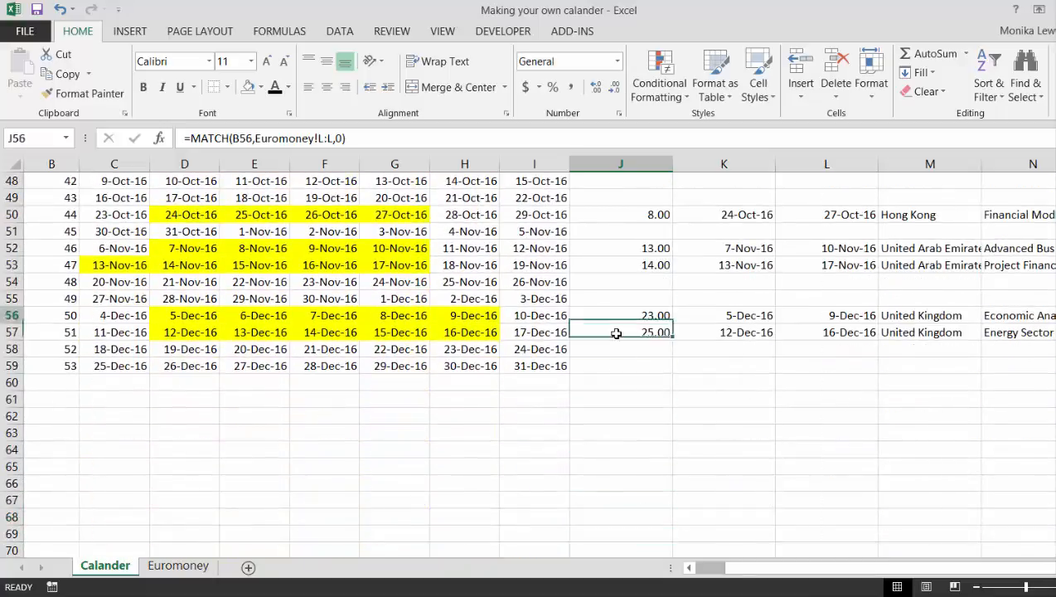
key("Up")
key("Up")
key("Up")
key("Up")
key("Up")
key("Up")
key("Up")
key("Up")
key("Up")
key("Up")
key("Up")
key("Up")
key("Up")
key("Up")
key("Up")
key("Up")
key("Up")
key("Up")
key("Up")
key("Up")
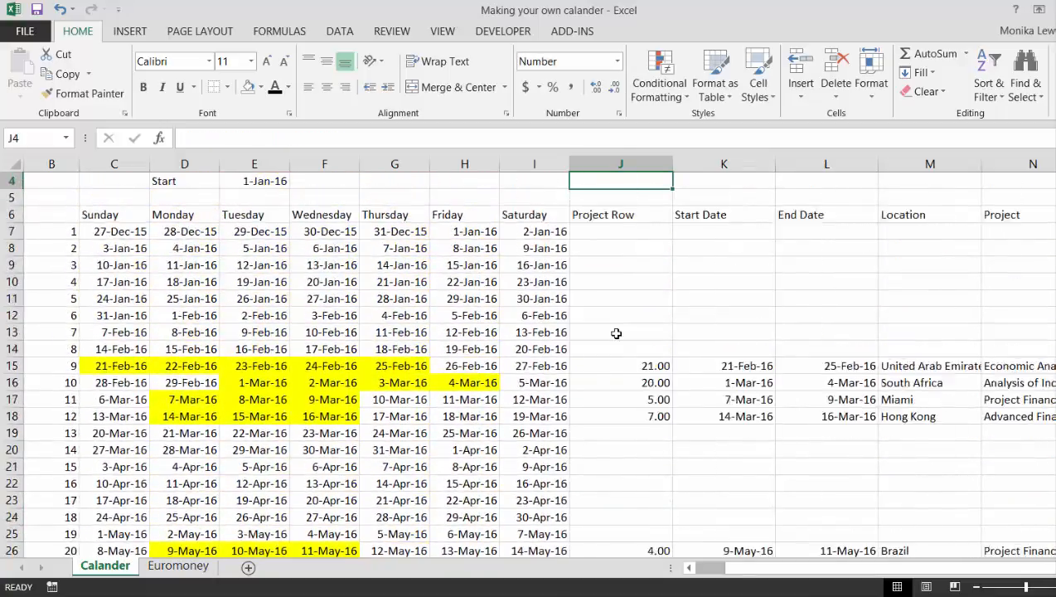
key("Up")
key("Up")
key("Up")
key("Left")
key("Left")
key("Home")
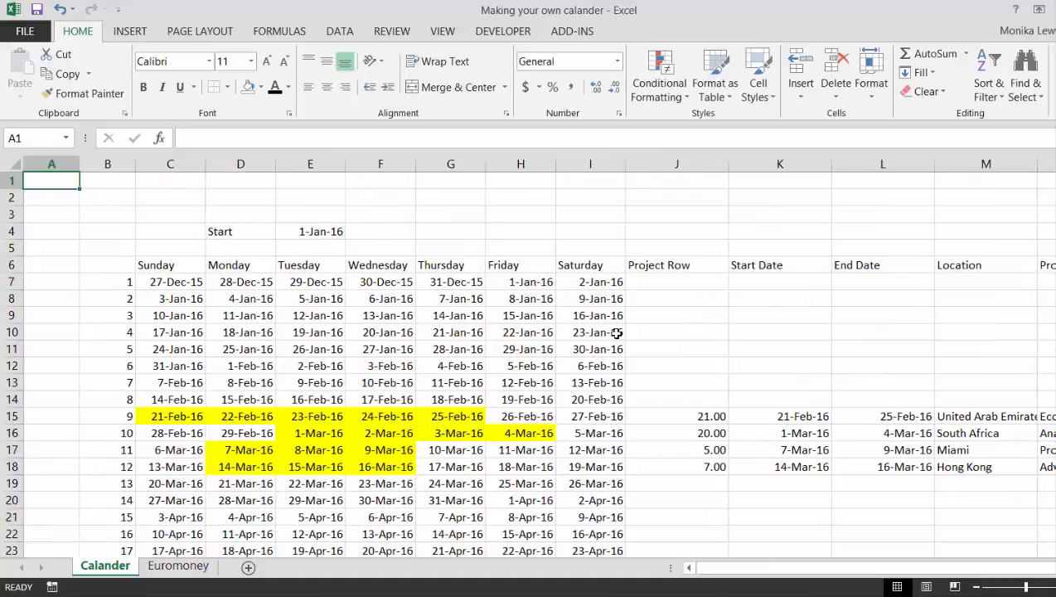
left_click(591, 595)
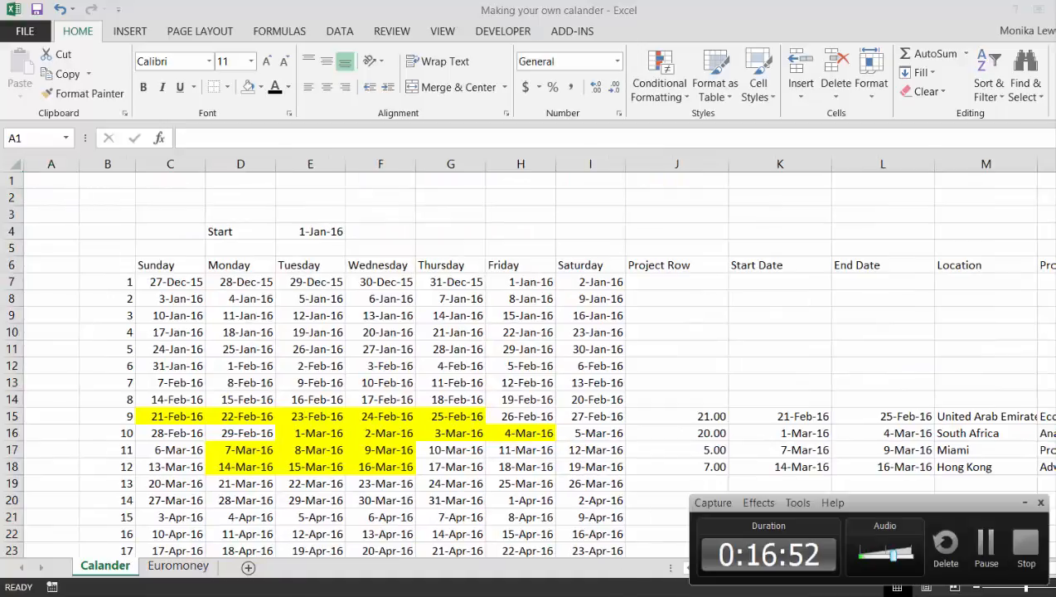